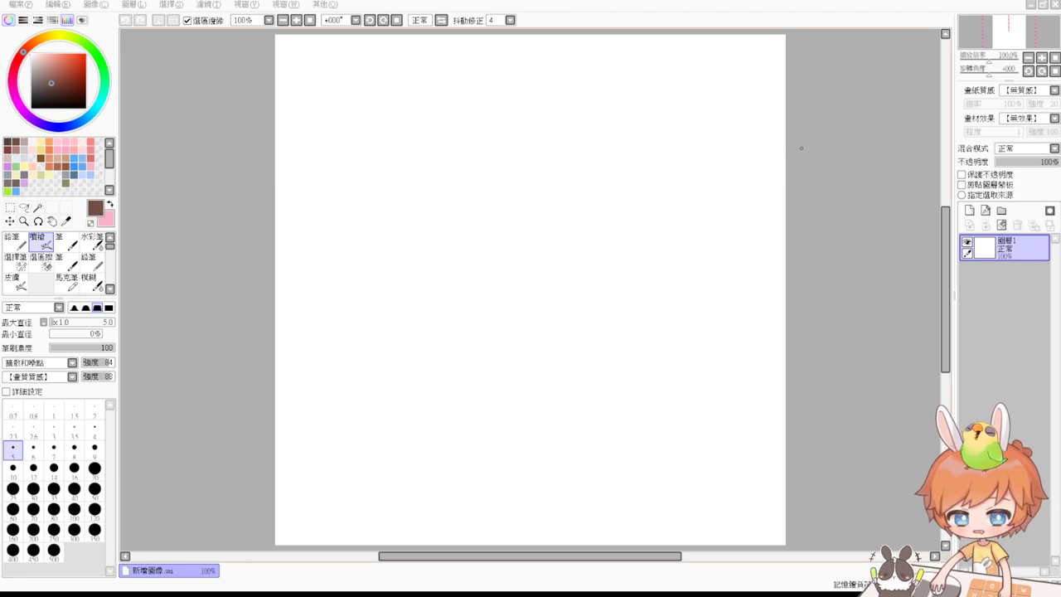
Set the brush size to 10 and sketch the left side of the face in dark brown.
click(857, 166)
drag(492, 229, 492, 246)
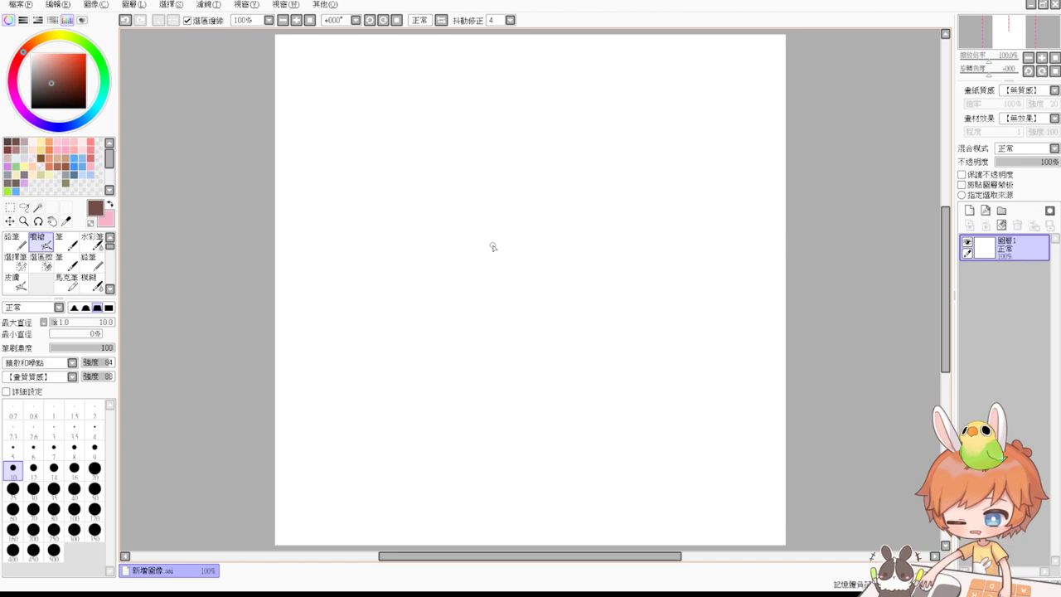
drag(446, 175, 454, 267)
key(ctrl+z)
drag(465, 184, 467, 255)
key(ctrl+z)
key(ctrl+z)
mouse_move(456, 185)
mouse_down()
mouse_move(457, 268)
mouse_move(464, 251)
mouse_move(478, 280)
mouse_move(466, 257)
mouse_move(509, 290)
mouse_move(565, 291)
mouse_up()
key(ctrl+z)
key(ctrl+z)
Sketch the jaw as a wide shallow curve rising towards the right cheek.
mouse_move(466, 275)
mouse_down()
mouse_move(507, 290)
mouse_move(503, 273)
mouse_move(470, 274)
mouse_move(618, 274)
mouse_move(531, 286)
mouse_move(604, 275)
mouse_up()
drag(526, 286, 610, 274)
drag(559, 281, 621, 253)
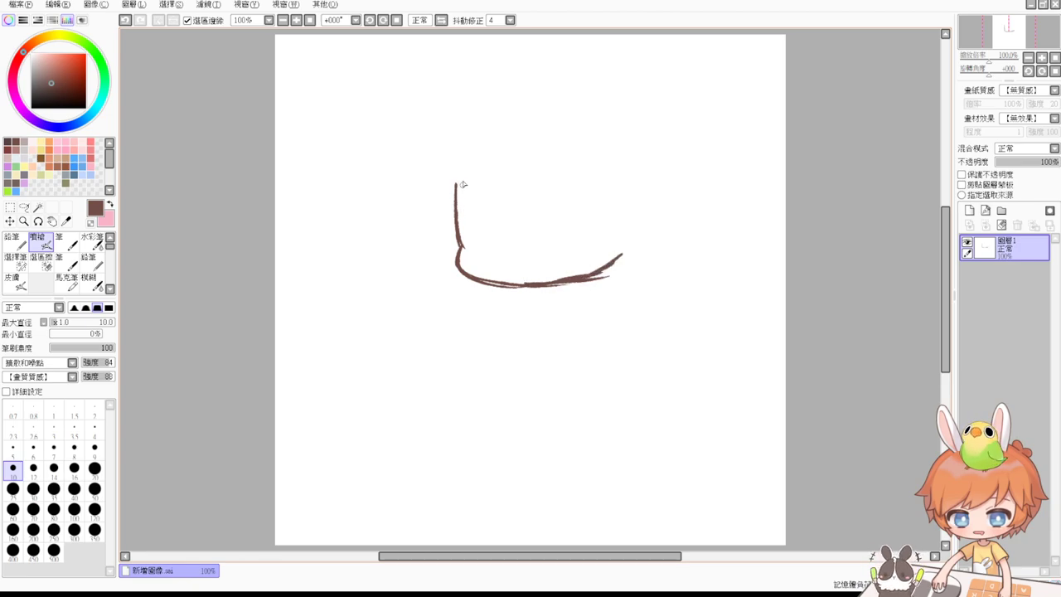
Sketch the rounded top of the head and its right side to close the head shape.
drag(461, 178, 459, 220)
mouse_move(465, 167)
mouse_down()
mouse_move(492, 137)
mouse_move(541, 123)
mouse_move(599, 132)
mouse_move(636, 185)
mouse_up()
mouse_move(618, 156)
mouse_down()
mouse_move(637, 220)
mouse_move(625, 182)
mouse_move(624, 249)
mouse_up()
drag(640, 189, 619, 253)
mouse_move(612, 150)
mouse_down()
mouse_move(633, 181)
mouse_move(622, 251)
mouse_move(637, 267)
mouse_move(618, 249)
mouse_move(636, 230)
mouse_up()
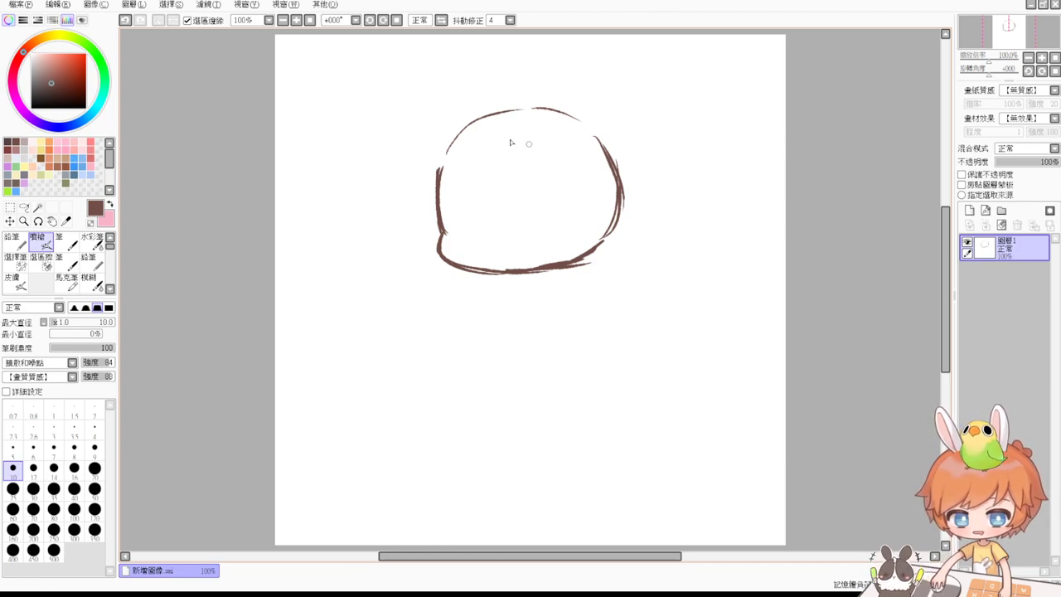
Sketch the fringe's centre parting as two small arcs with a long strand curving down its left side.
mouse_move(522, 138)
mouse_down()
mouse_move(507, 135)
mouse_move(496, 151)
mouse_move(545, 130)
mouse_up()
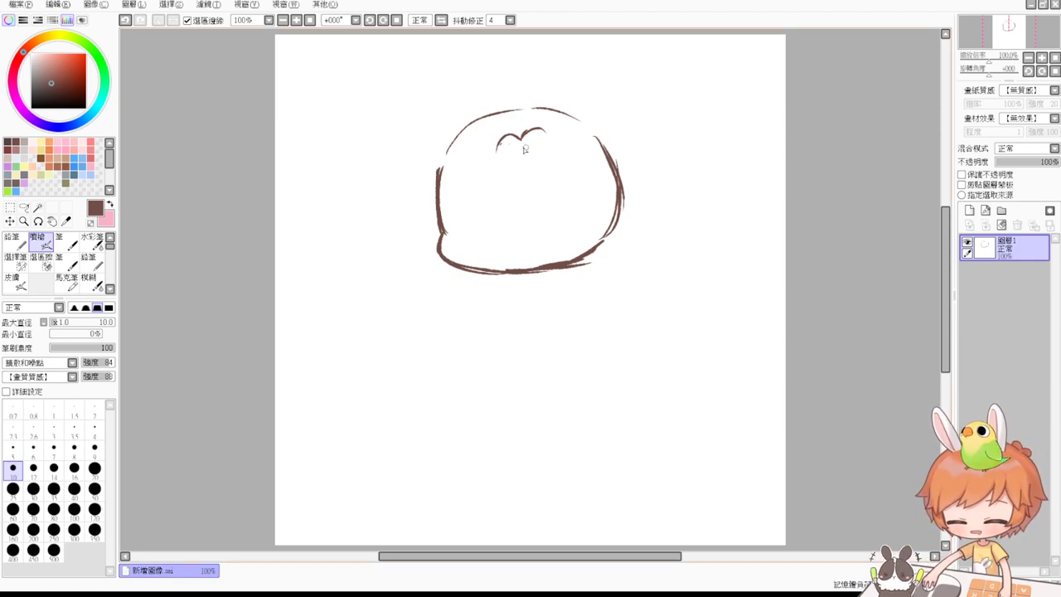
mouse_move(531, 132)
mouse_down()
mouse_move(523, 139)
mouse_move(546, 145)
mouse_up()
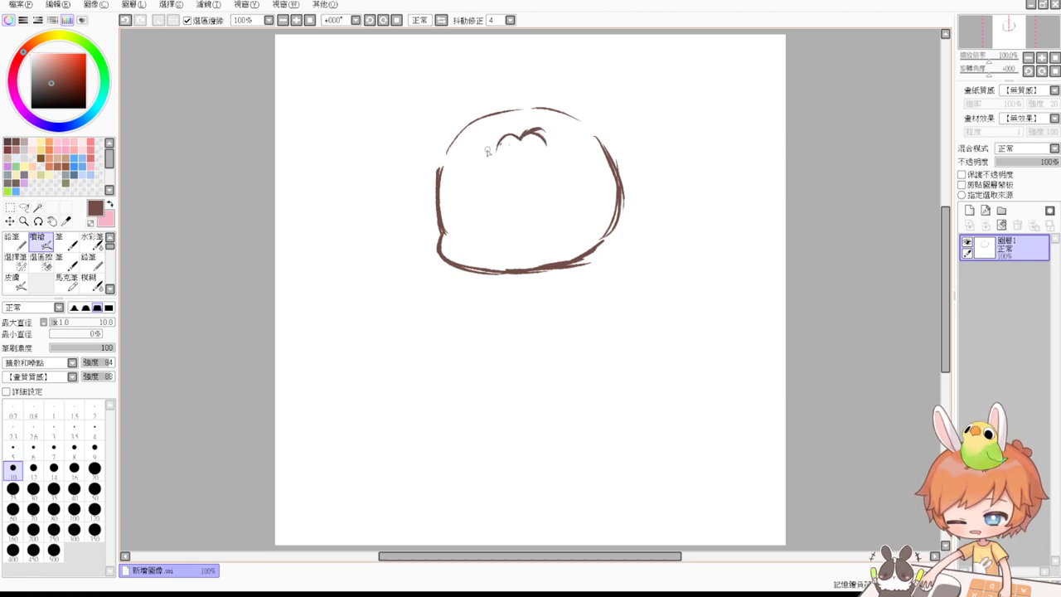
drag(500, 139, 485, 220)
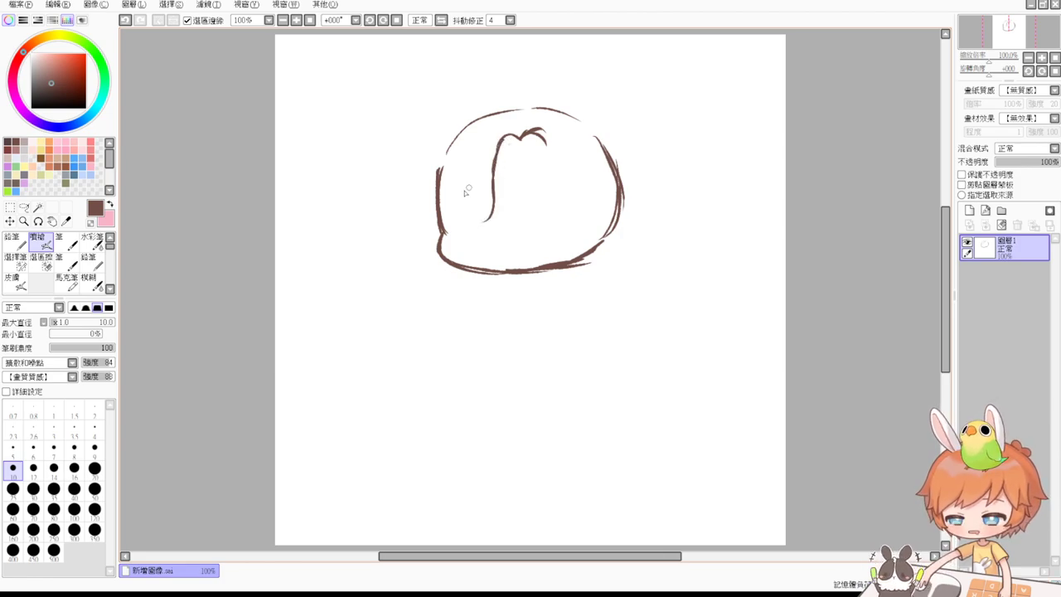
Sketch the outer edge of the hair on the left and join it to the bottom of the left fringe.
drag(453, 133, 431, 192)
drag(436, 154, 428, 217)
mouse_move(433, 178)
mouse_down()
mouse_move(426, 213)
mouse_move(439, 202)
mouse_up()
mouse_move(440, 202)
mouse_down()
mouse_move(435, 232)
mouse_move(491, 215)
mouse_up()
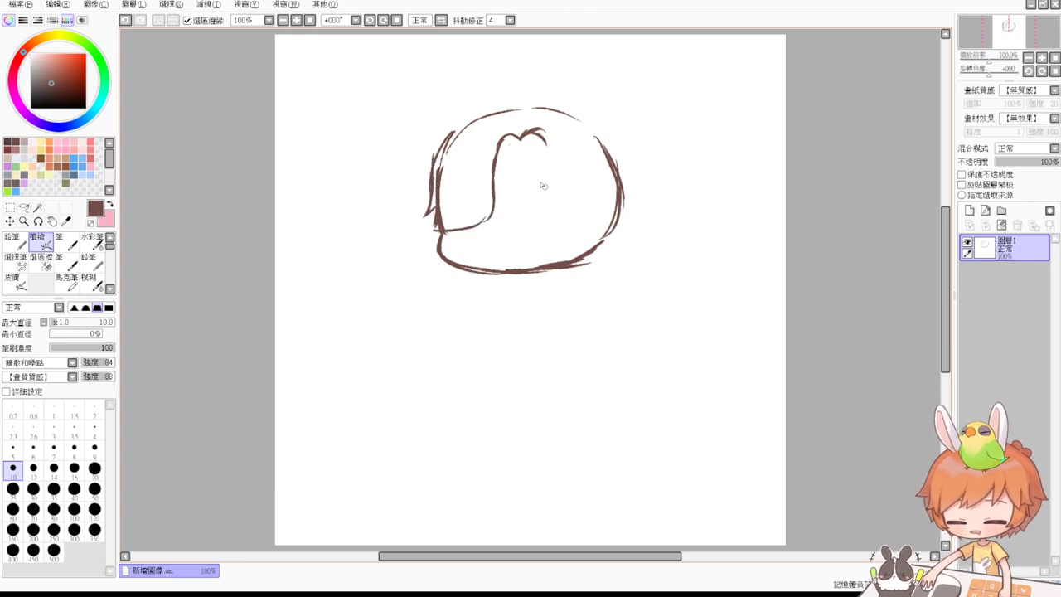
Sketch the right fringe strand from the parting and the right cheek line down to the jaw.
mouse_move(547, 148)
mouse_down()
mouse_move(554, 184)
mouse_move(597, 203)
mouse_move(567, 287)
mouse_up()
key(ctrl+z)
drag(576, 197, 571, 282)
key(ctrl+z)
drag(576, 199, 574, 270)
drag(596, 226, 571, 271)
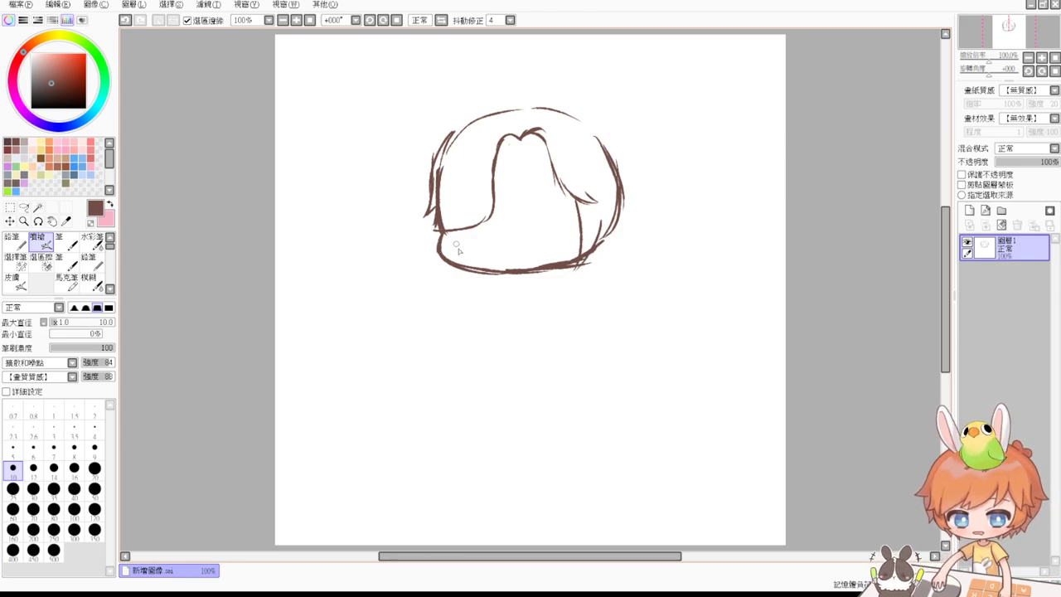
Erase the old face line inside the left hair and sketch a curved lock hanging below the left fringe.
drag(435, 234, 452, 298)
key(ctrl+z)
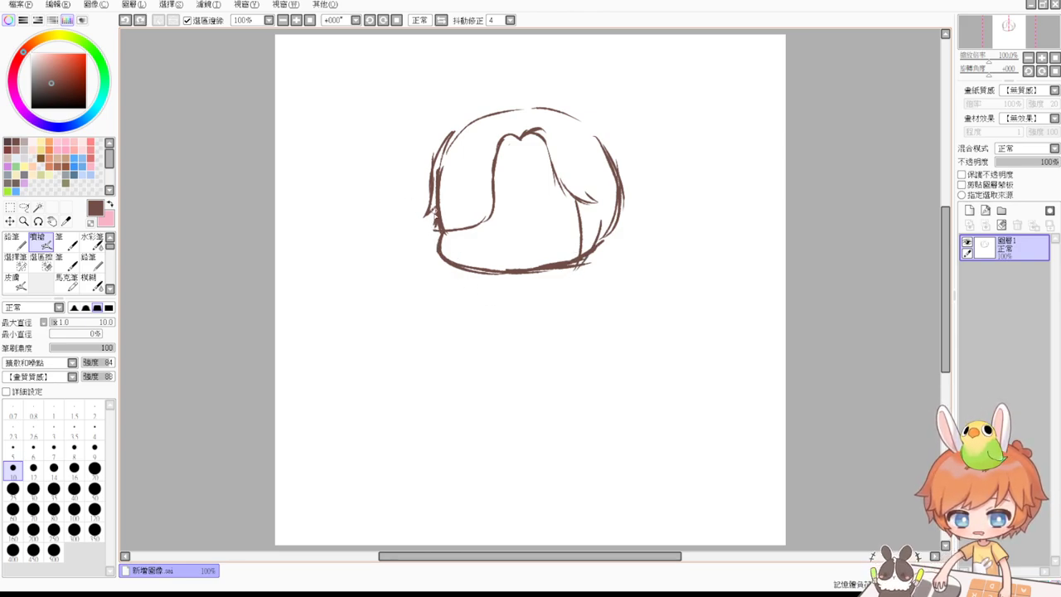
key(e)
mouse_move(441, 167)
mouse_down()
mouse_move(437, 214)
mouse_move(443, 153)
mouse_move(441, 224)
mouse_move(429, 212)
mouse_move(436, 276)
mouse_up()
key(b)
drag(431, 236, 465, 296)
key(ctrl+z)
key(ctrl+z)
mouse_move(432, 232)
mouse_down()
mouse_move(433, 277)
mouse_move(468, 301)
mouse_up()
key(ctrl+z)
key(ctrl+z)
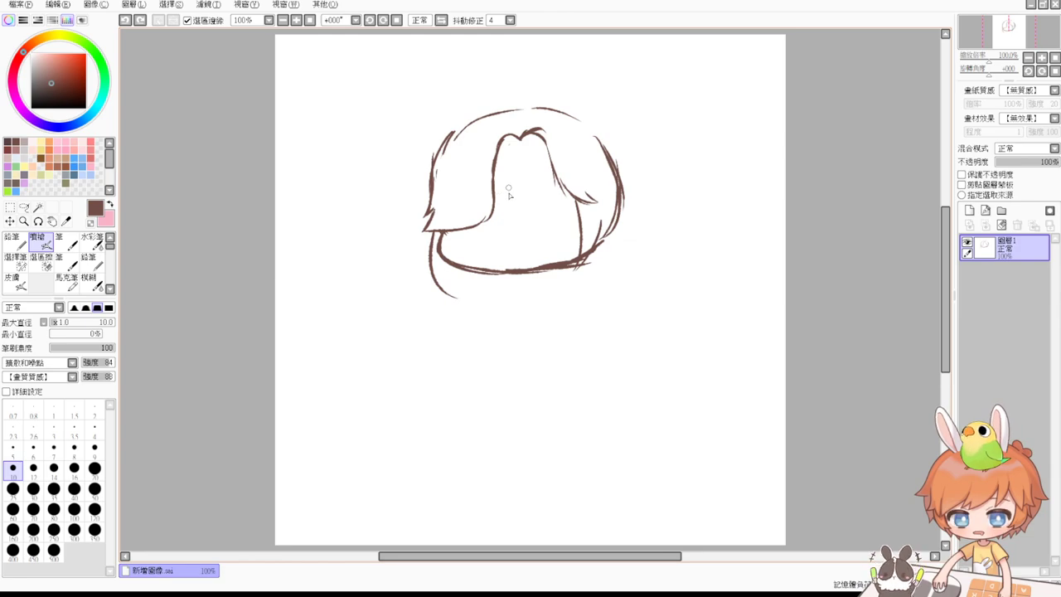
Erase the lower end of the left fringe and redraw it as pointed strands.
key(e)
drag(498, 233, 472, 223)
key(b)
mouse_move(494, 176)
mouse_down()
mouse_move(487, 210)
mouse_move(469, 216)
mouse_up()
key(ctrl+z)
mouse_move(477, 201)
mouse_down()
mouse_move(426, 230)
mouse_move(459, 232)
mouse_up()
key(e)
key(b)
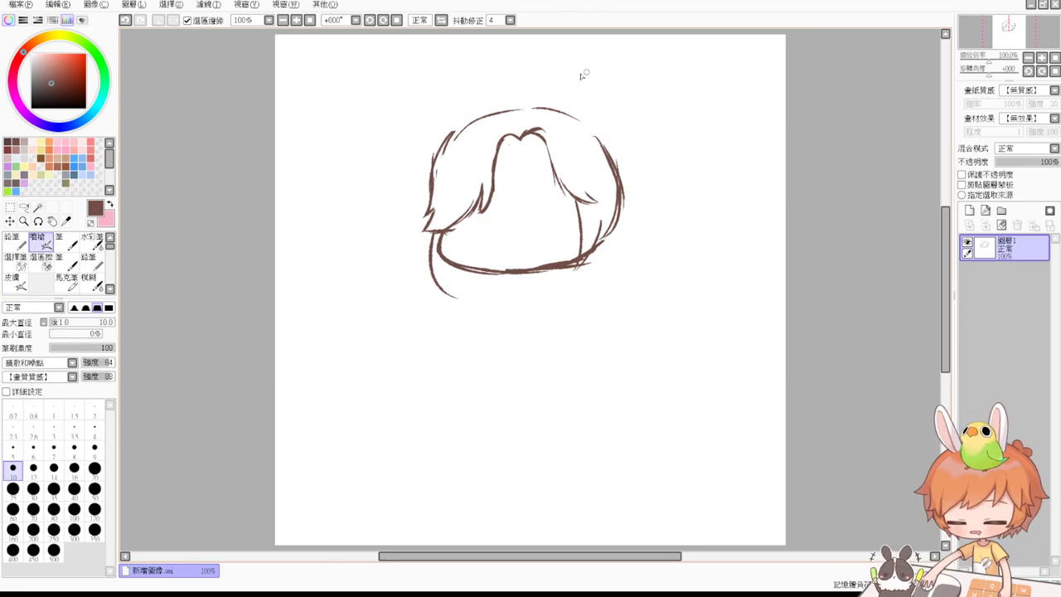
Erase the fringe's centre parting and redraw its two arcs slightly lower on the forehead.
key(e)
mouse_move(543, 133)
mouse_down()
mouse_move(515, 146)
mouse_move(532, 147)
mouse_move(505, 138)
mouse_move(540, 141)
mouse_up()
key(e)
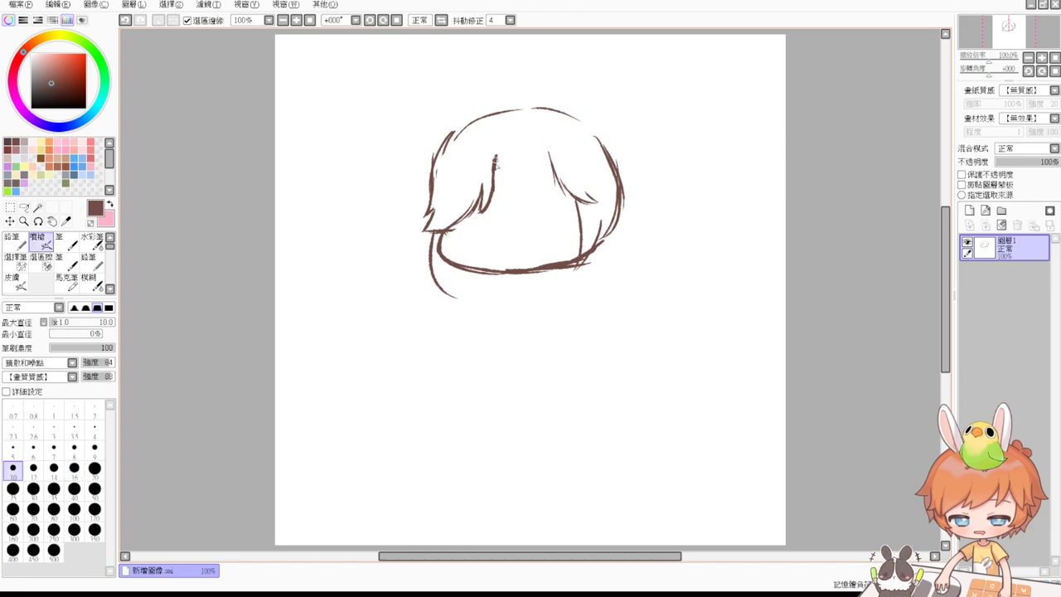
mouse_move(495, 167)
mouse_down()
mouse_move(506, 152)
mouse_move(524, 161)
mouse_move(542, 152)
mouse_move(553, 166)
mouse_move(513, 162)
mouse_up()
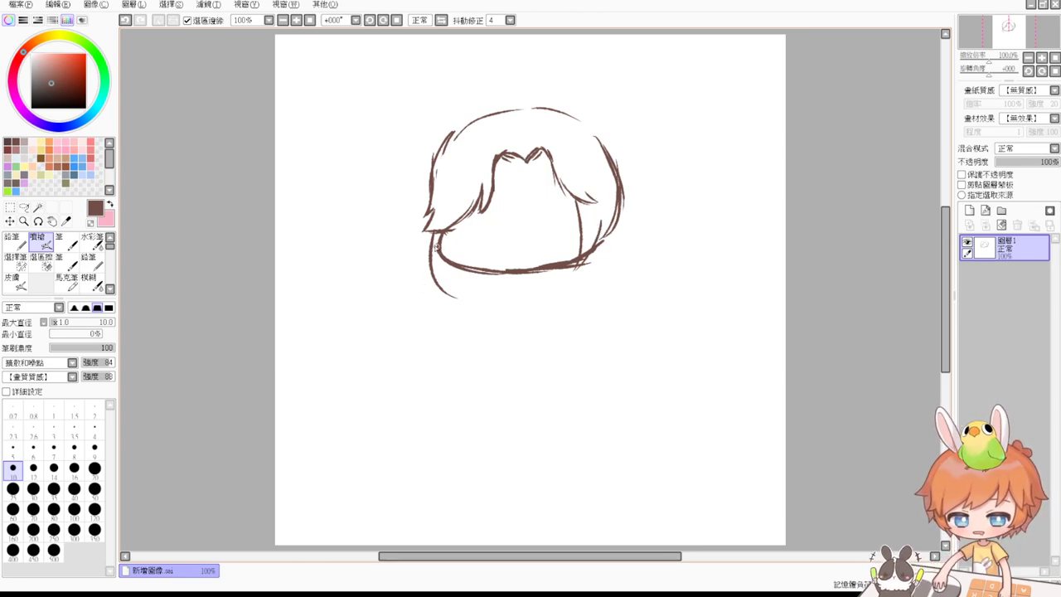
Erase the curved lock and left cheek line below the fringe, and redraw the cheek slightly further in.
key(e)
mouse_move(431, 240)
mouse_down()
mouse_move(440, 296)
mouse_move(452, 287)
mouse_up()
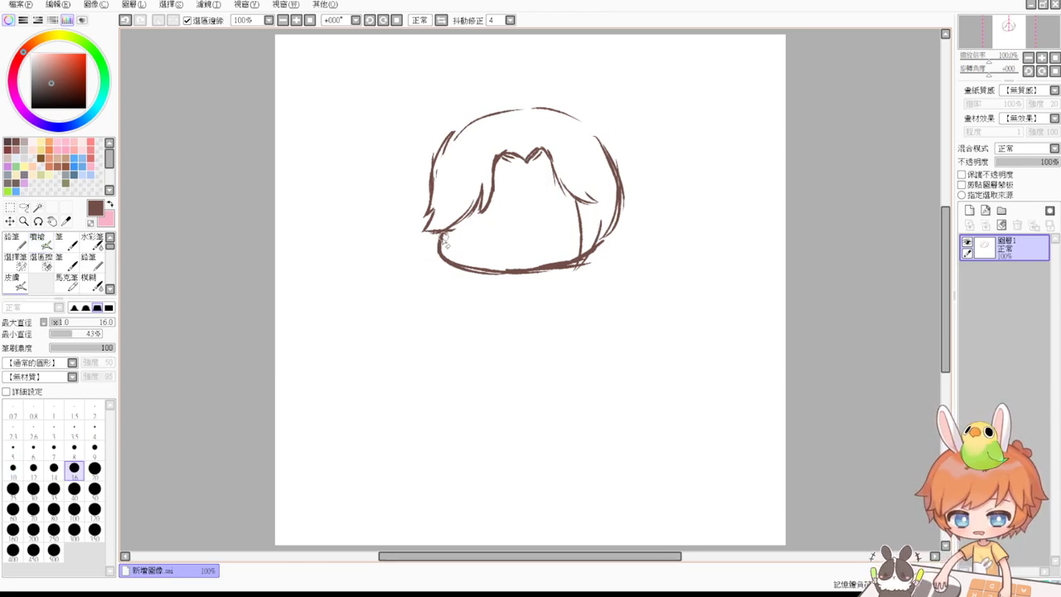
key(b)
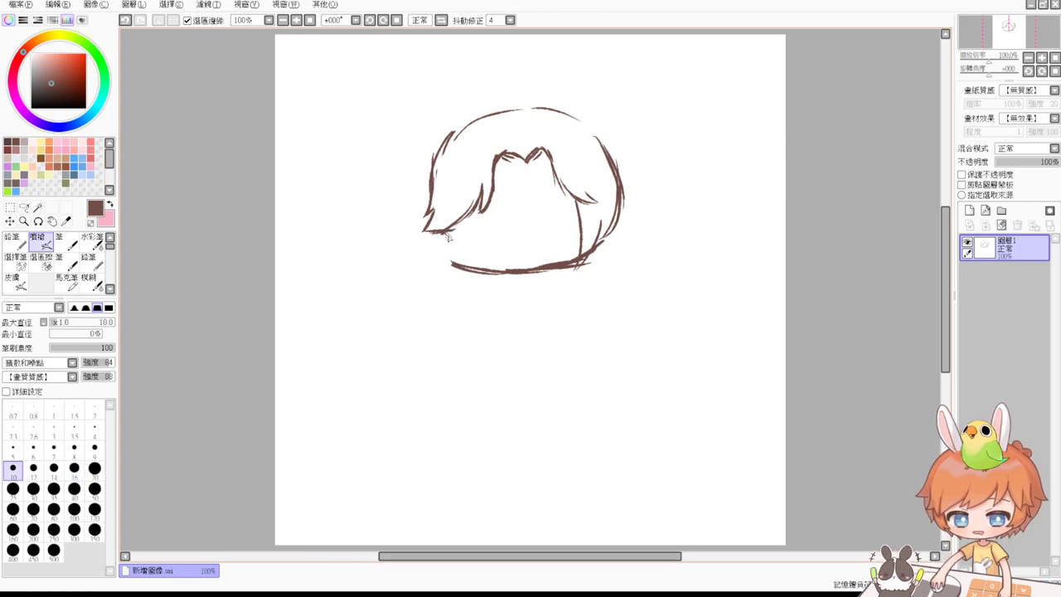
drag(452, 242, 458, 267)
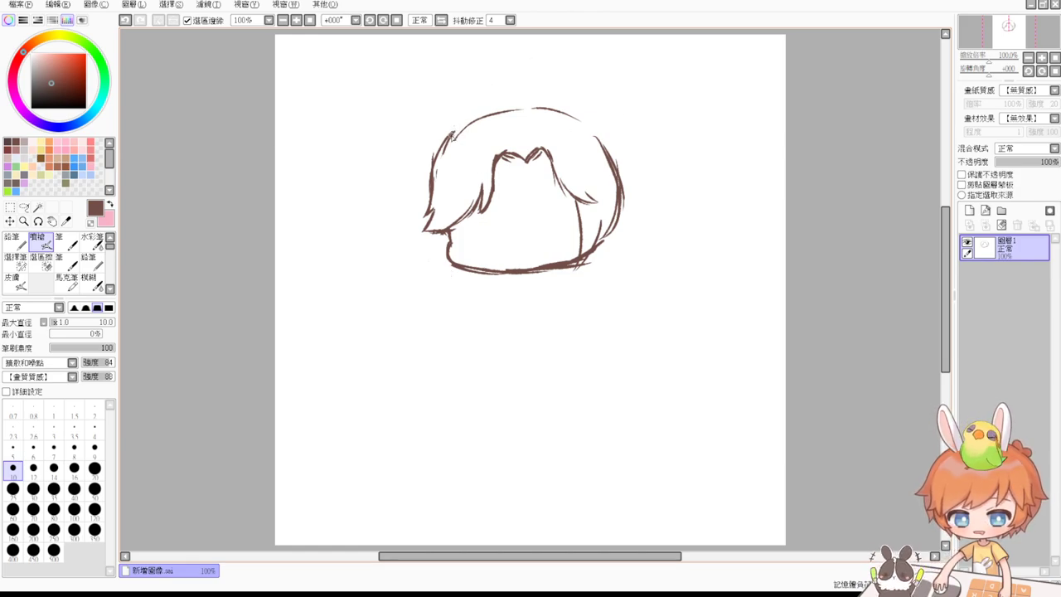
Sketch the outer hair contour over the top of the head and down its right side.
mouse_move(435, 164)
mouse_down()
mouse_move(465, 120)
mouse_move(494, 103)
mouse_move(564, 94)
mouse_up()
key(ctrl+z)
key(ctrl+z)
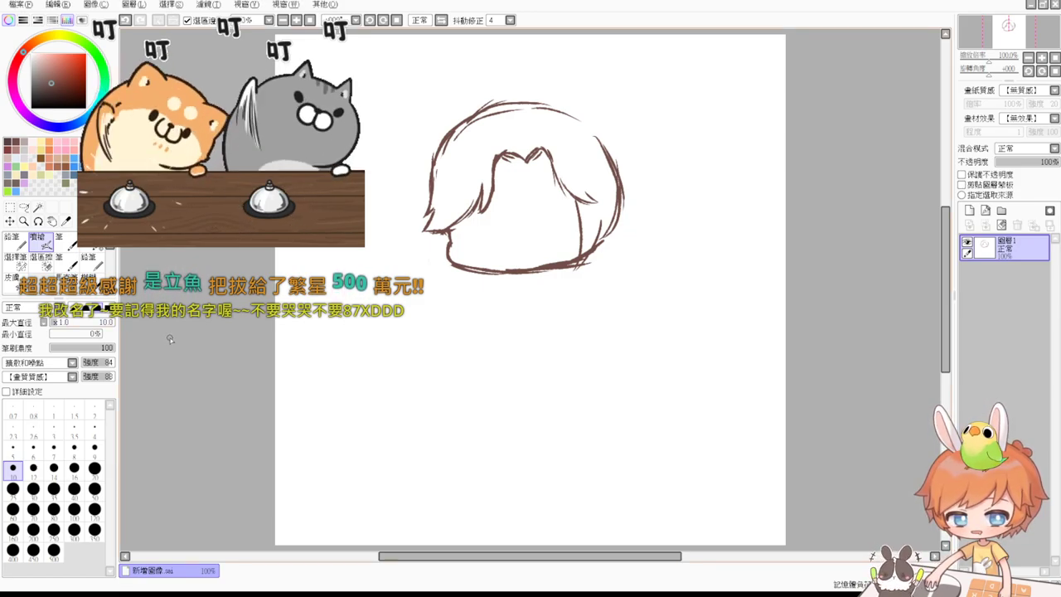
key(e)
key(v)
mouse_move(551, 105)
mouse_down()
mouse_move(612, 138)
mouse_move(627, 161)
mouse_move(588, 121)
mouse_move(615, 139)
mouse_move(623, 132)
mouse_move(597, 129)
mouse_move(621, 161)
mouse_up()
drag(598, 127, 628, 189)
drag(607, 145, 618, 217)
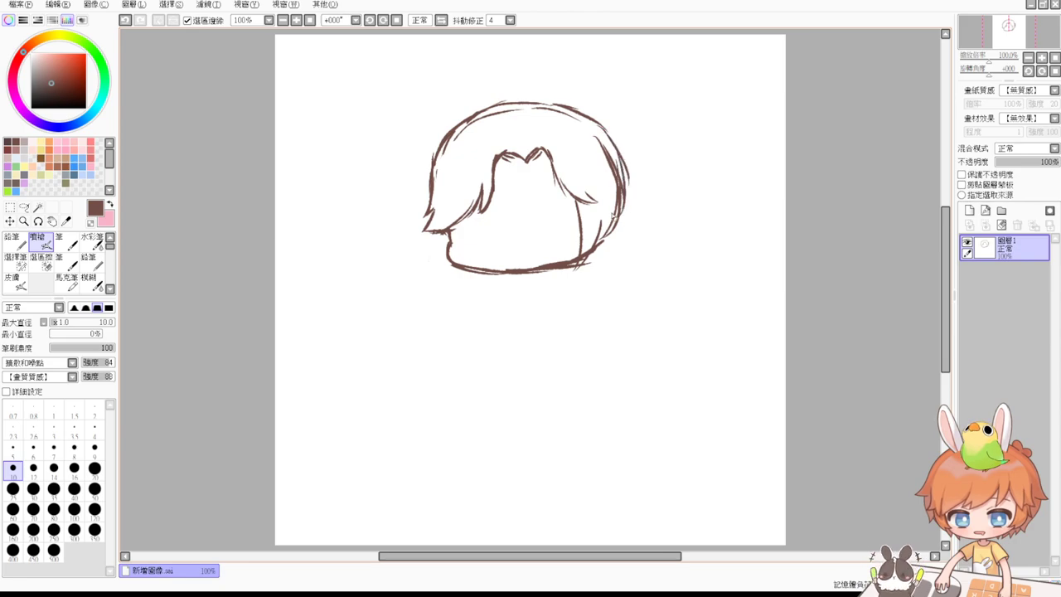
Redraw the right side of the hair contour and erase the old head line inside it.
key(ctrl+z)
key(ctrl+z)
mouse_move(599, 125)
mouse_down()
mouse_move(626, 177)
mouse_move(616, 212)
mouse_up()
drag(624, 171, 600, 252)
key(e)
drag(596, 139, 613, 195)
mouse_move(615, 170)
mouse_down()
mouse_move(616, 222)
mouse_move(599, 248)
mouse_move(613, 211)
mouse_move(603, 237)
mouse_move(618, 218)
mouse_move(601, 247)
mouse_up()
key(b)
key(ctrl+z)
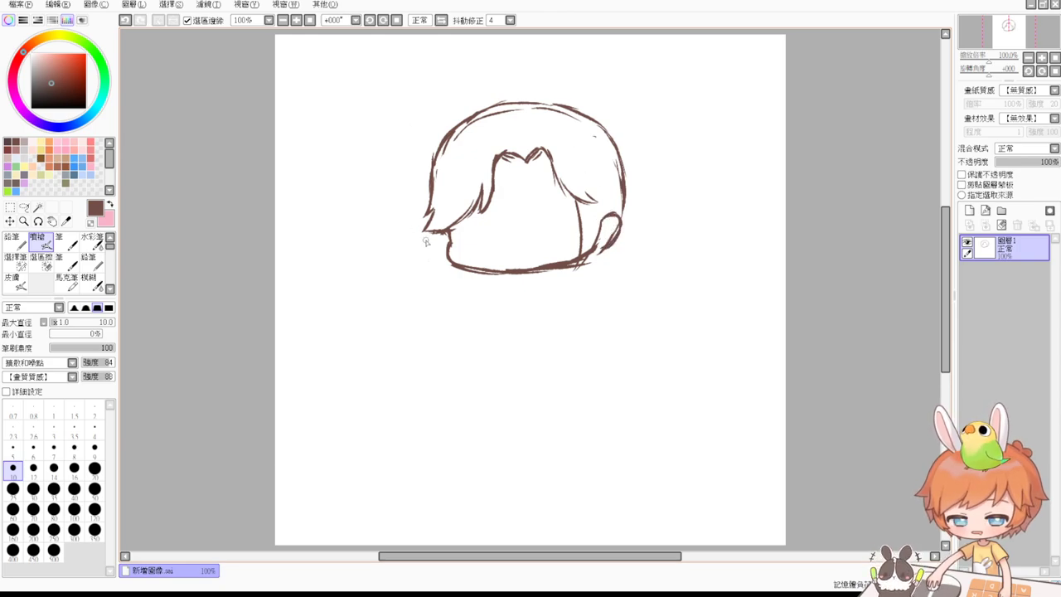
Sketch a pointed side lock running from the left cheek to below the jaw.
drag(443, 233, 451, 272)
key(ctrl+z)
key(ctrl+z)
mouse_move(447, 232)
mouse_down()
mouse_move(451, 285)
mouse_move(478, 301)
mouse_up()
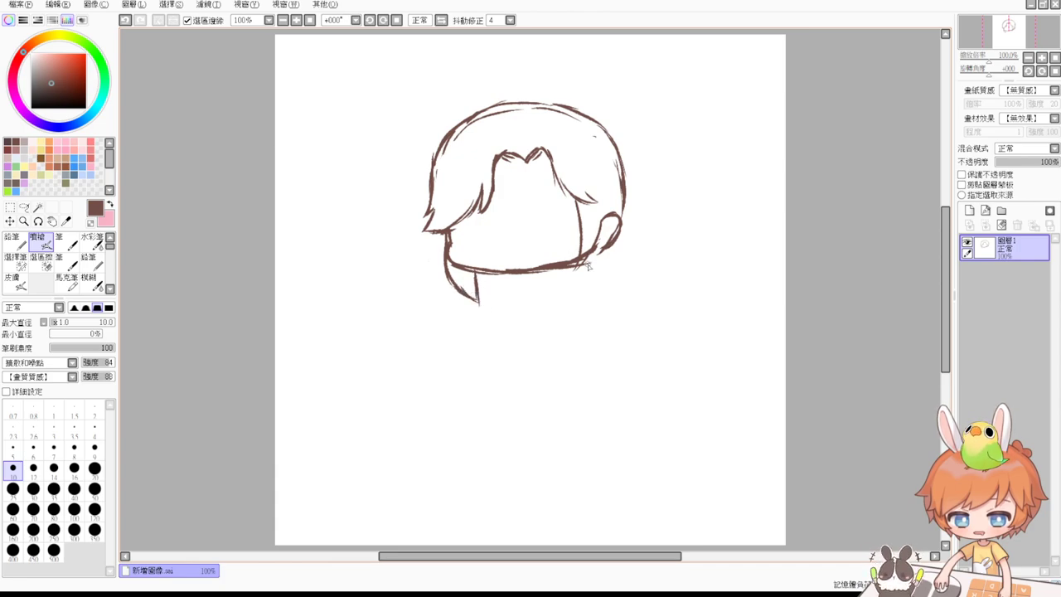
Clean up the lines at the right end of the jaw and sketch a side lock beside the right cheek.
key(e)
mouse_move(595, 239)
mouse_down()
mouse_move(572, 282)
mouse_move(595, 222)
mouse_move(572, 289)
mouse_up()
key(b)
key(ctrl+z)
key(ctrl+z)
drag(601, 224, 597, 291)
key(ctrl+z)
drag(601, 222, 595, 286)
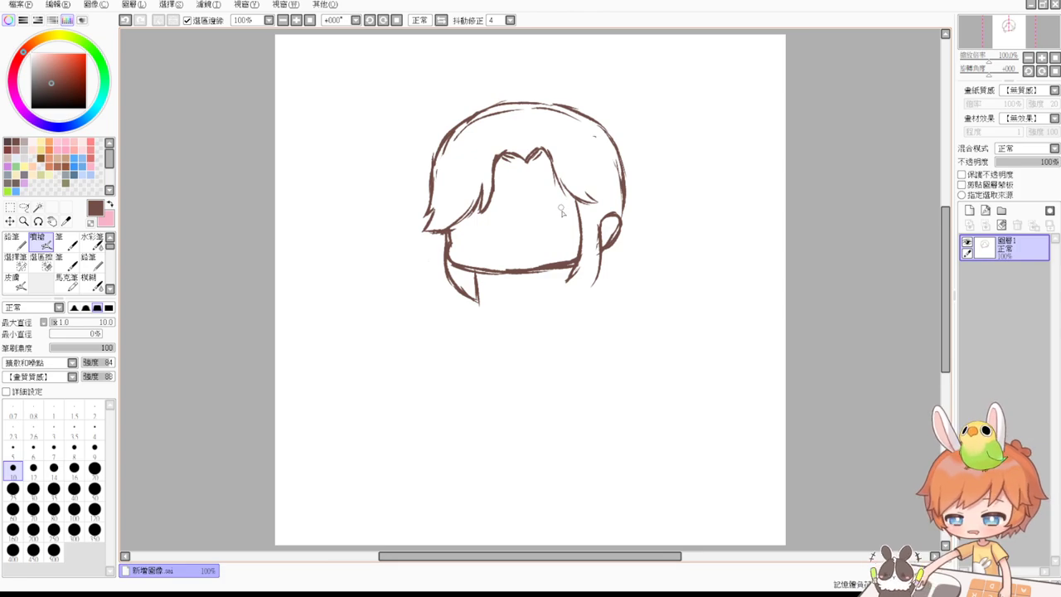
Erase the left edge of the hair and redraw it as a wider curve reaching down beside the jaw.
key(e)
drag(432, 172, 431, 211)
key(b)
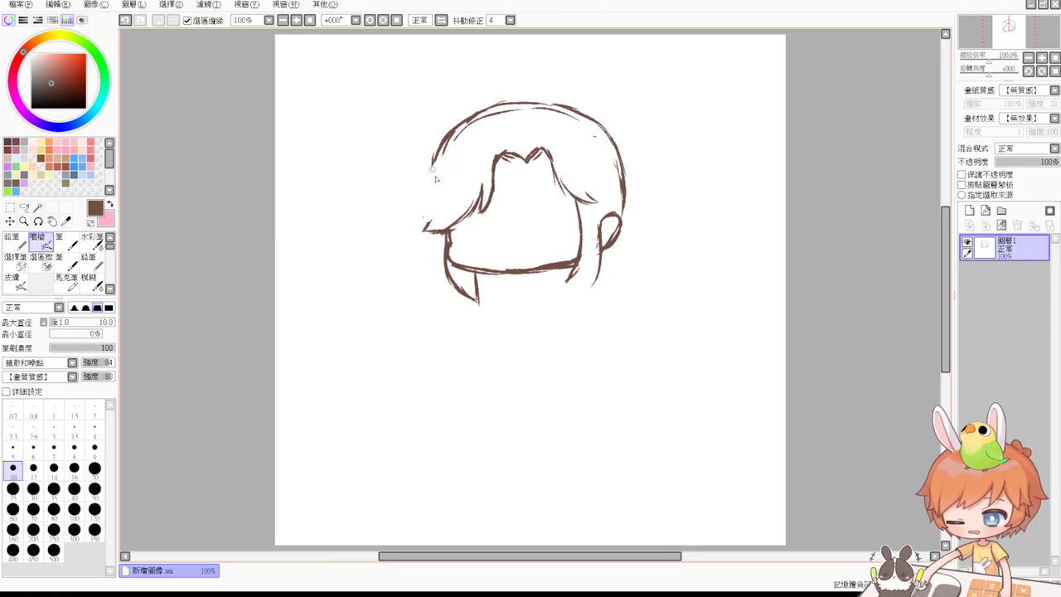
drag(441, 144, 419, 229)
drag(423, 186, 429, 256)
key(ctrl+z)
key(ctrl+z)
mouse_move(440, 144)
mouse_down()
mouse_move(420, 205)
mouse_move(422, 232)
mouse_move(420, 205)
mouse_move(441, 152)
mouse_move(421, 253)
mouse_move(448, 275)
mouse_move(431, 239)
mouse_move(450, 267)
mouse_up()
key(ctrl+z)
key(ctrl+z)
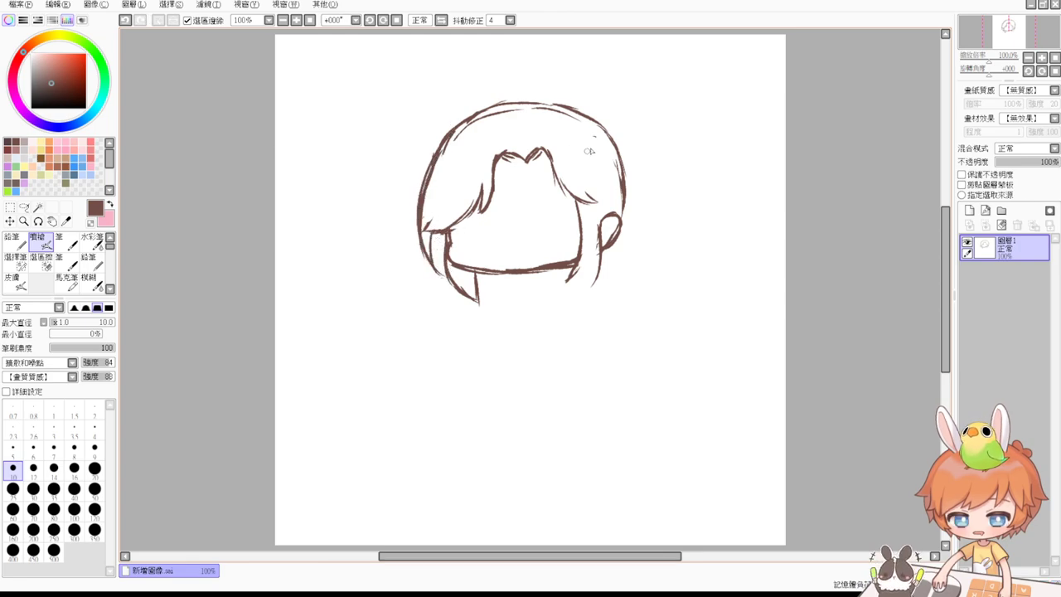
Clean up the tip of the left fringe and redraw its pointed end.
key(e)
key(v)
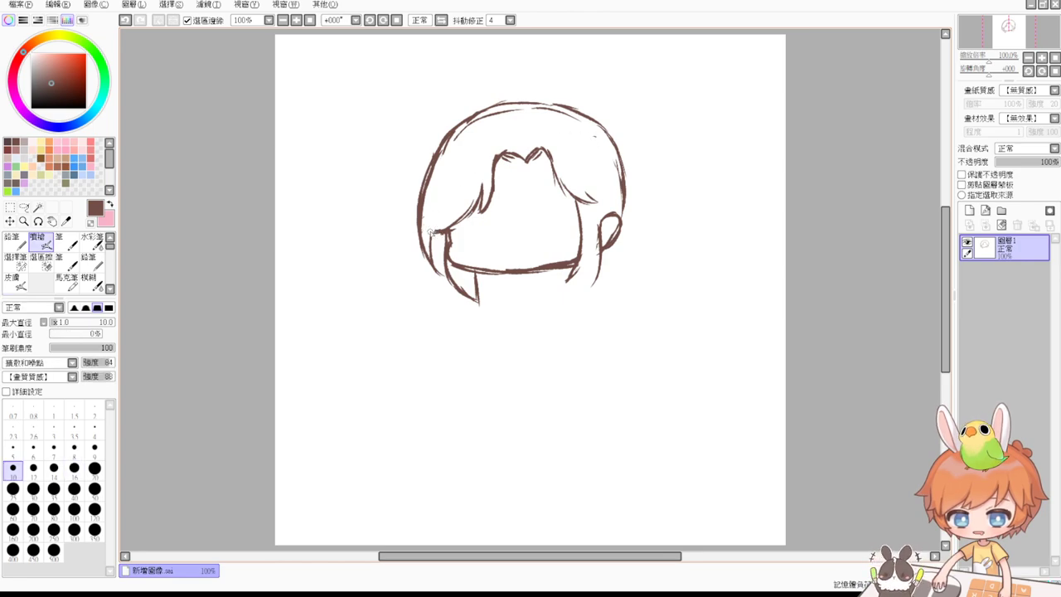
drag(442, 214, 423, 240)
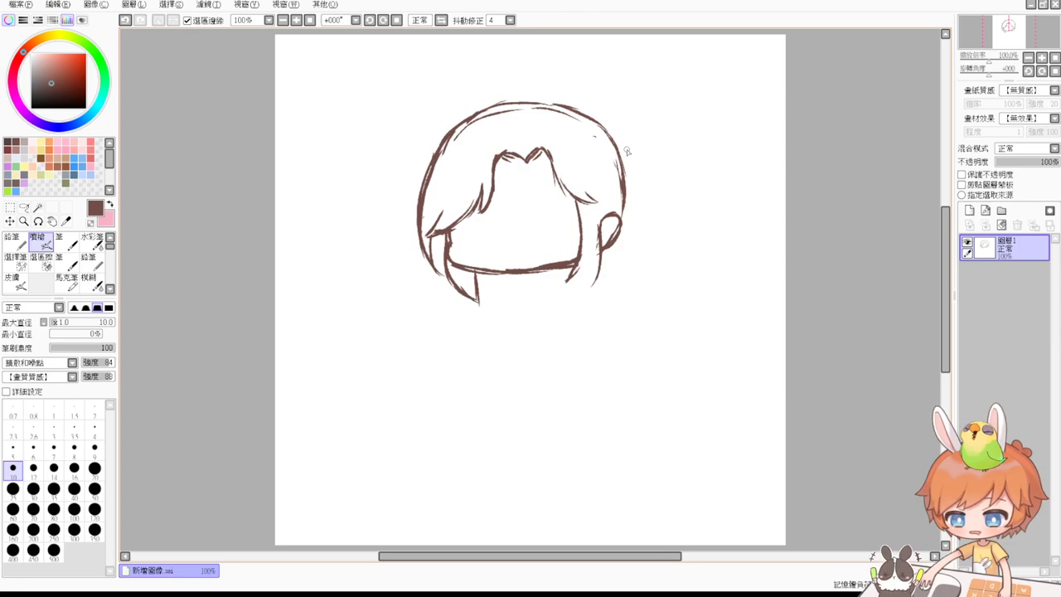
Sketch a bun curve behind the head, and replace the small loop below it with a hair contour to the nape.
mouse_move(621, 149)
mouse_down()
mouse_move(627, 177)
mouse_move(627, 144)
mouse_move(657, 172)
mouse_move(651, 149)
mouse_move(661, 199)
mouse_up()
key(e)
mouse_move(606, 225)
mouse_down()
mouse_move(620, 222)
mouse_move(610, 248)
mouse_move(607, 241)
mouse_up()
key(b)
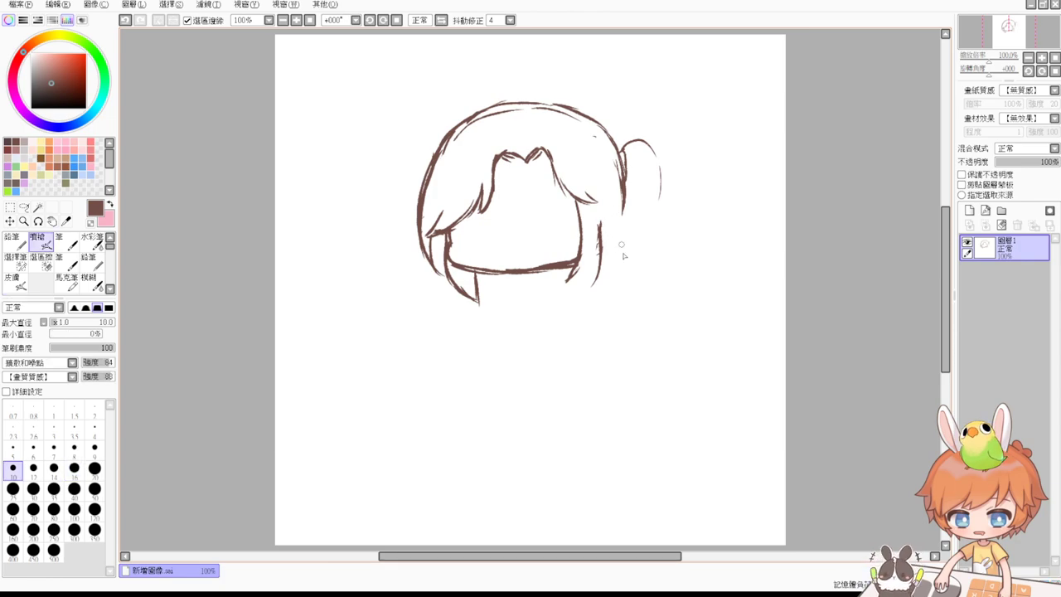
drag(625, 195, 604, 252)
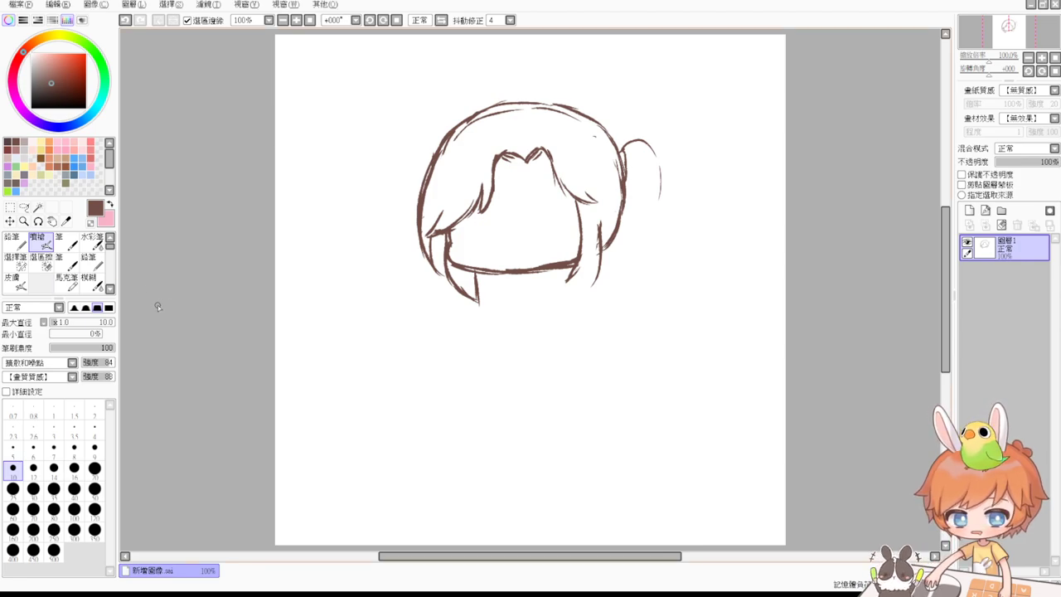
Erase the leftover inner head line beneath the top of the hair contour.
key(e)
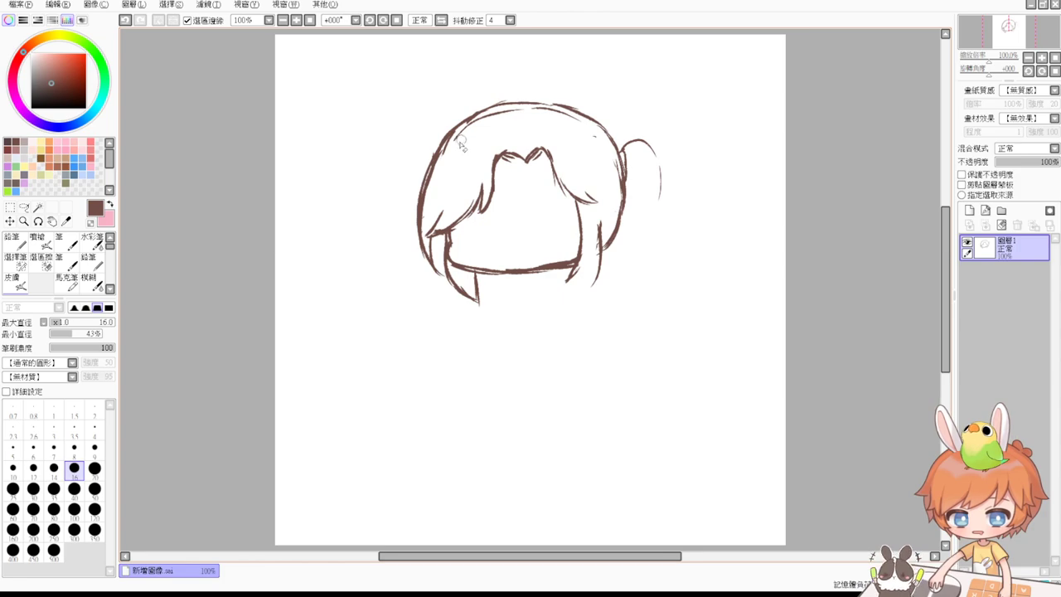
drag(470, 126, 521, 110)
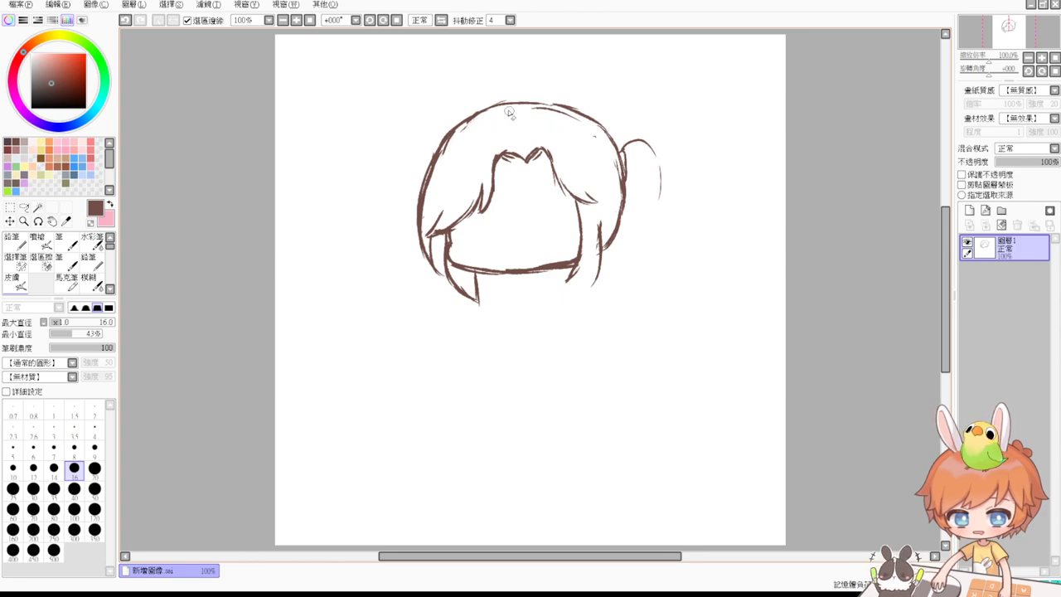
key(v)
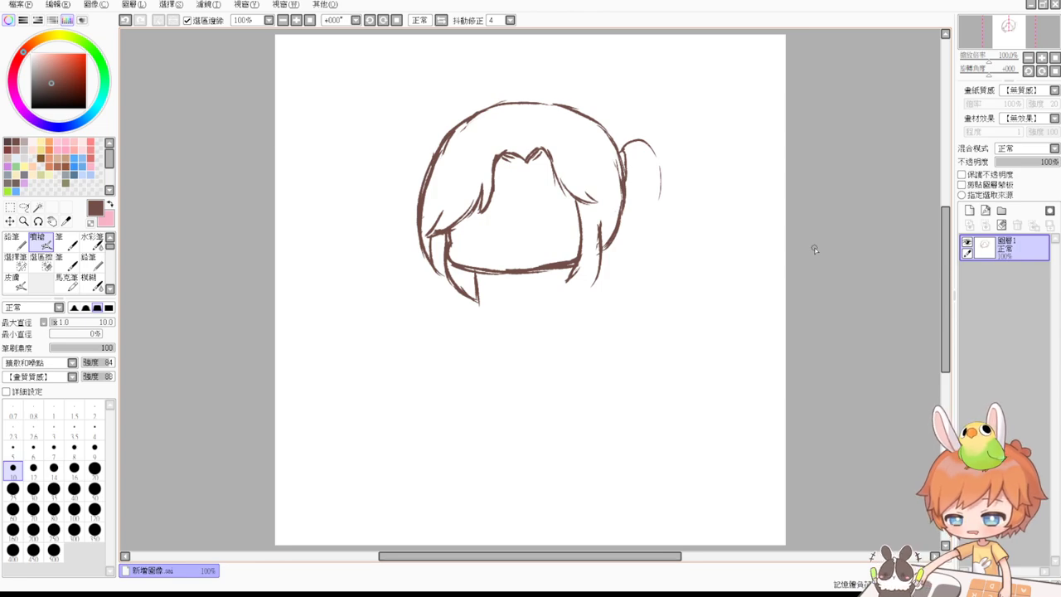
Erase the left fringe's tip beside the cheek and clean up the inner side of the left hair contour.
key(e)
mouse_move(453, 223)
mouse_down()
mouse_move(439, 217)
mouse_move(433, 233)
mouse_move(467, 196)
mouse_move(469, 211)
mouse_move(473, 190)
mouse_move(479, 214)
mouse_move(471, 225)
mouse_move(465, 207)
mouse_move(455, 241)
mouse_up()
key(b)
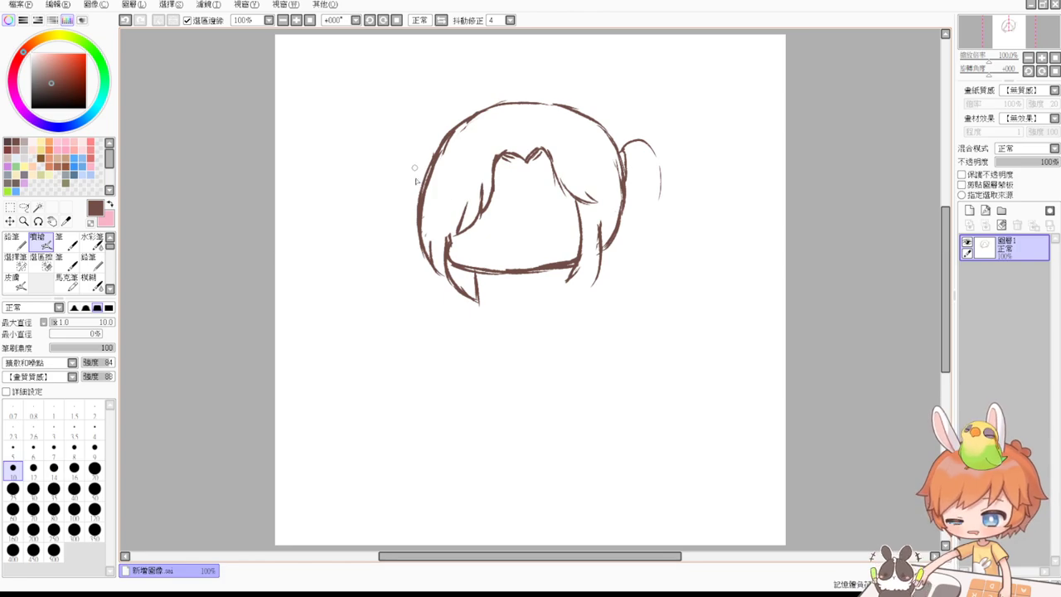
key(ctrl+z)
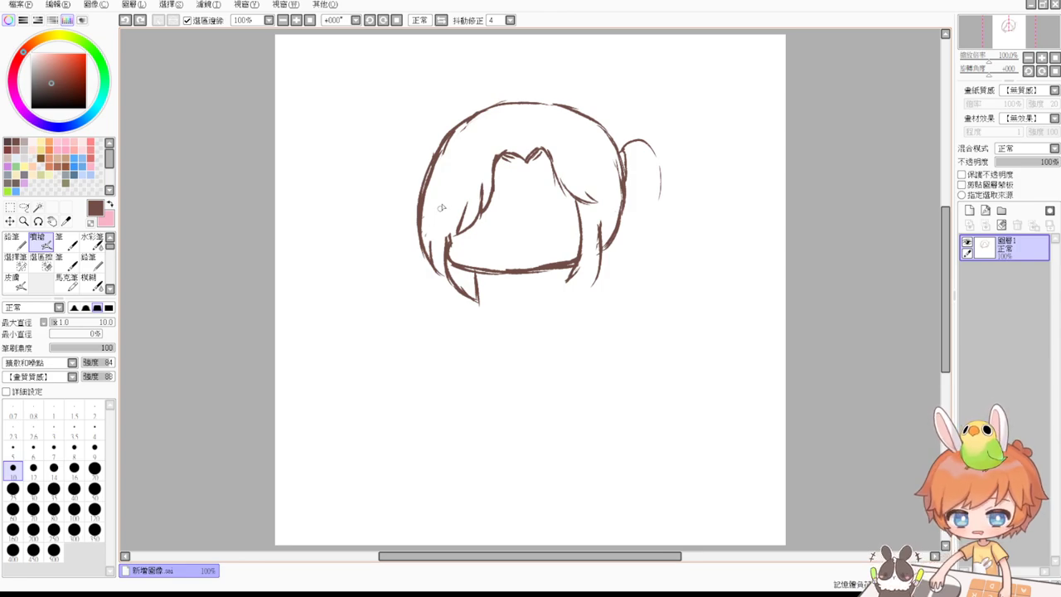
key(e)
drag(455, 140, 432, 207)
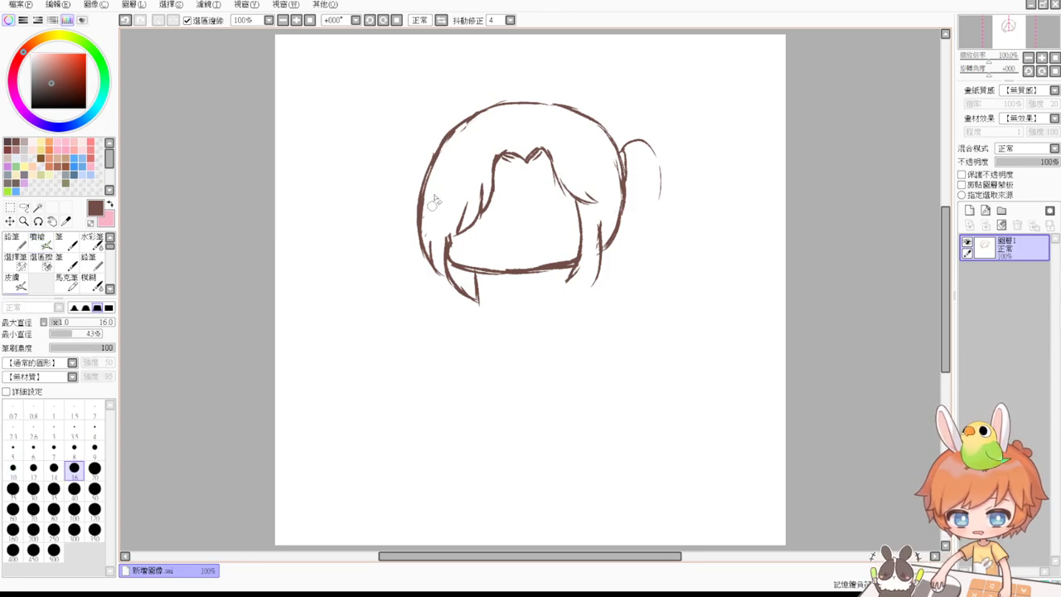
Erase the left fringe's lower strokes and redraw them sweeping to a point at the cheek, with an outer strand line above.
key(b)
key(e)
drag(466, 203, 461, 228)
mouse_move(481, 185)
mouse_down()
mouse_move(478, 232)
mouse_move(477, 216)
mouse_up()
key(b)
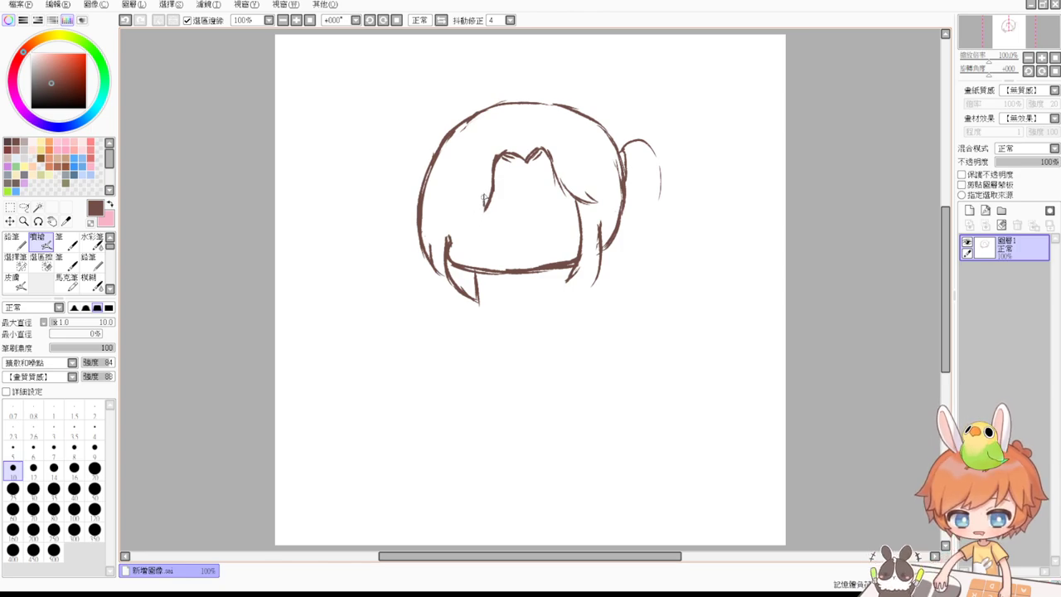
drag(484, 196, 458, 225)
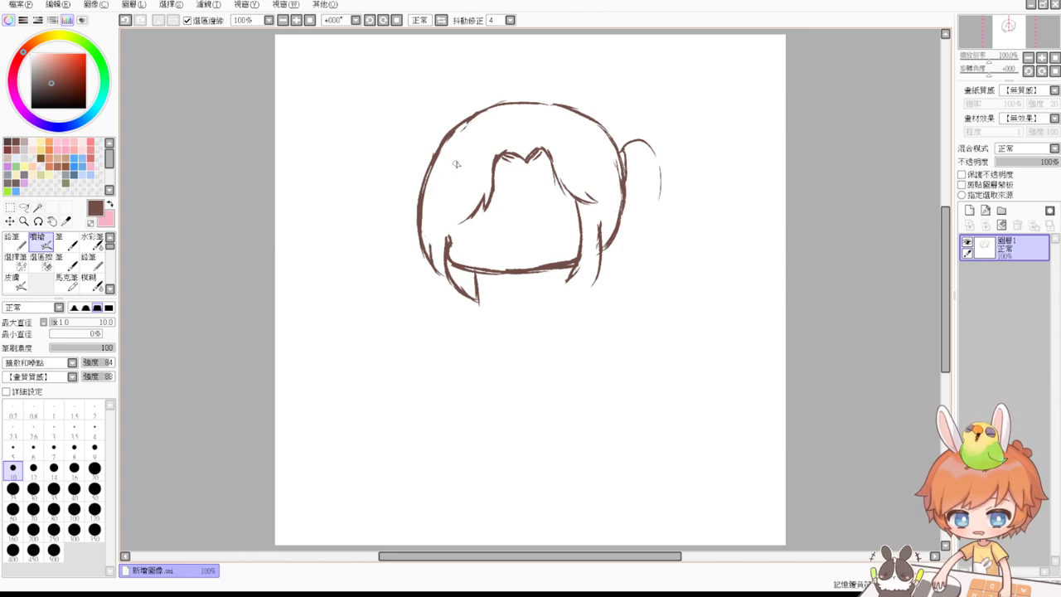
mouse_move(449, 186)
mouse_down()
mouse_move(444, 235)
mouse_move(471, 217)
mouse_up()
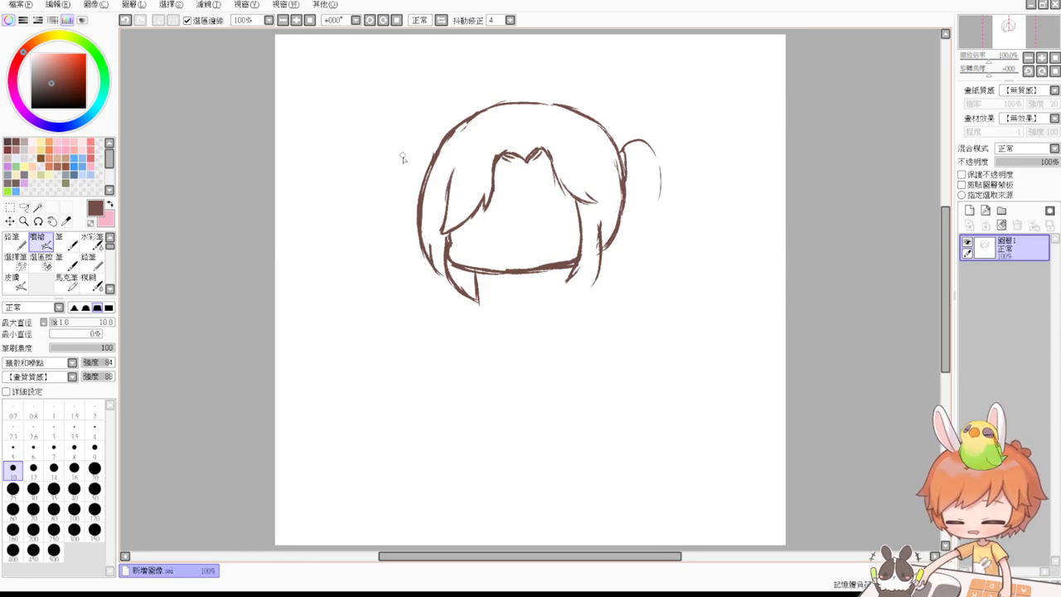
Erase the old left side lock beside and below the cheek, and redraw its inner line down past the jaw.
key(e)
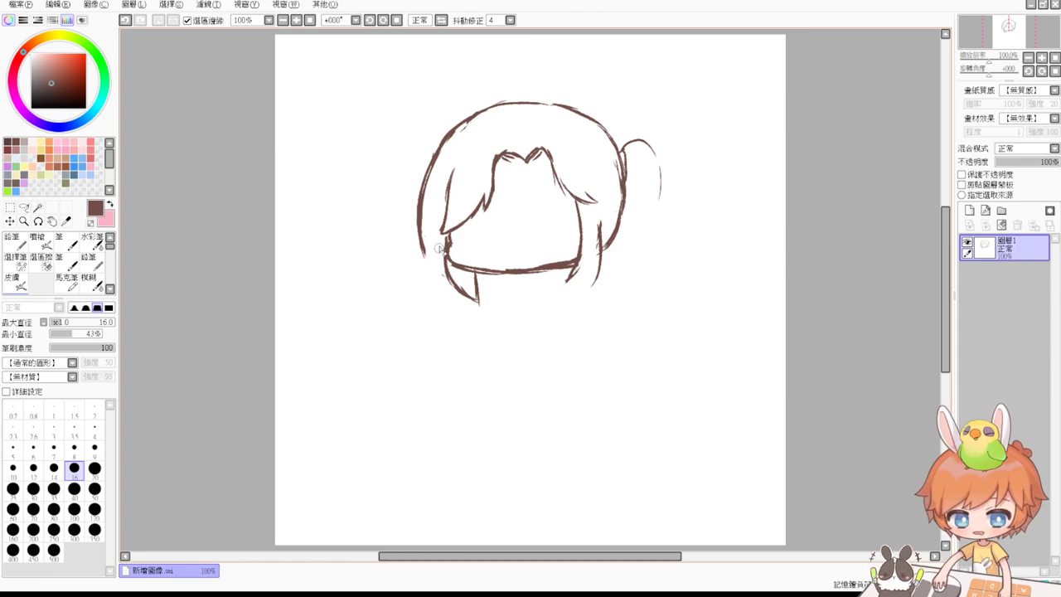
mouse_move(442, 256)
mouse_down()
mouse_move(456, 298)
mouse_move(451, 284)
mouse_move(461, 300)
mouse_move(475, 298)
mouse_move(471, 280)
mouse_up()
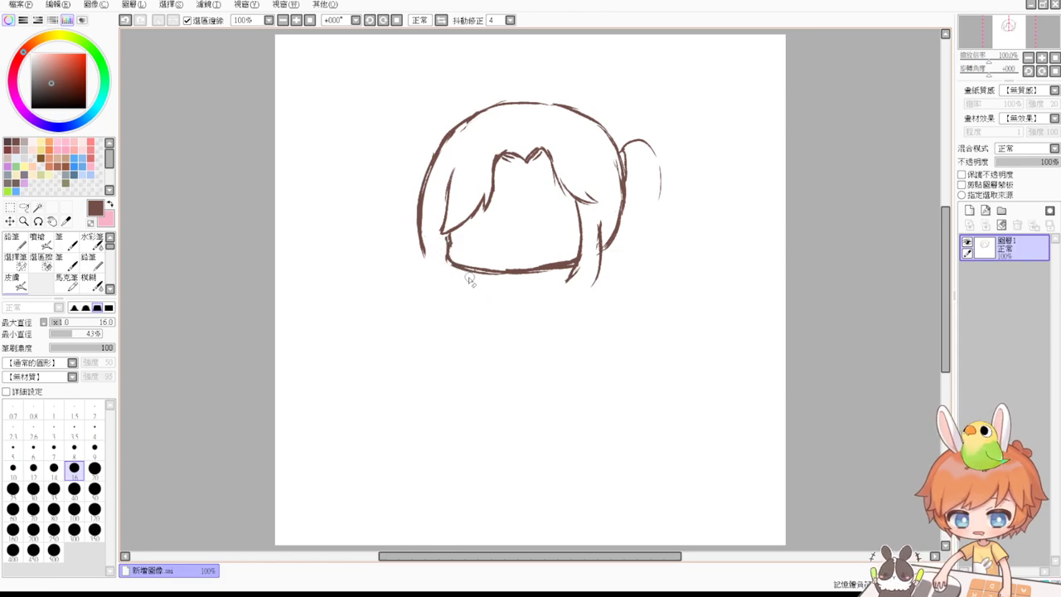
key(b)
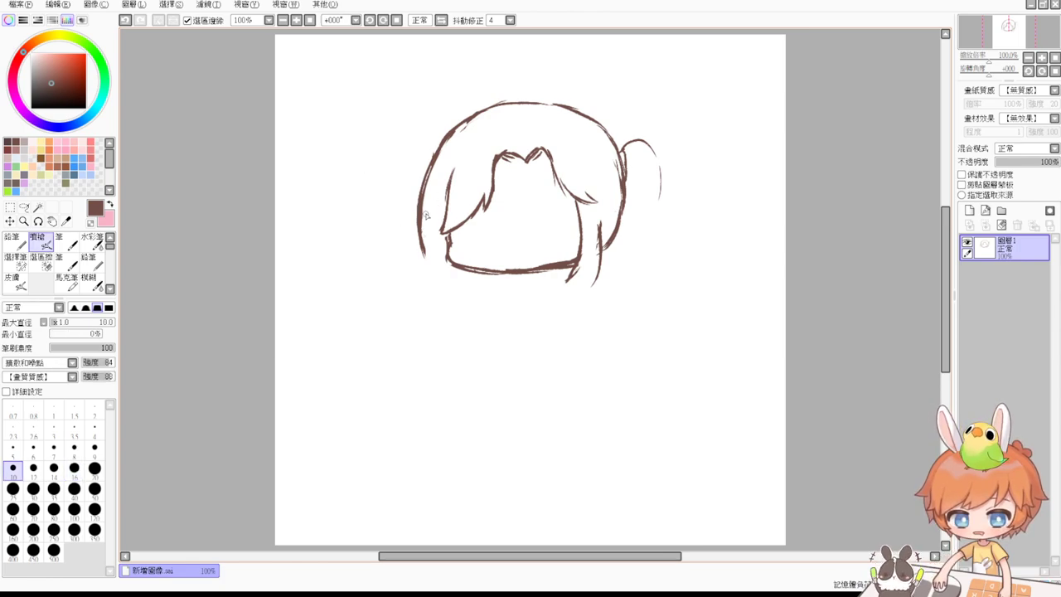
key(ctrl+z)
drag(428, 219, 434, 261)
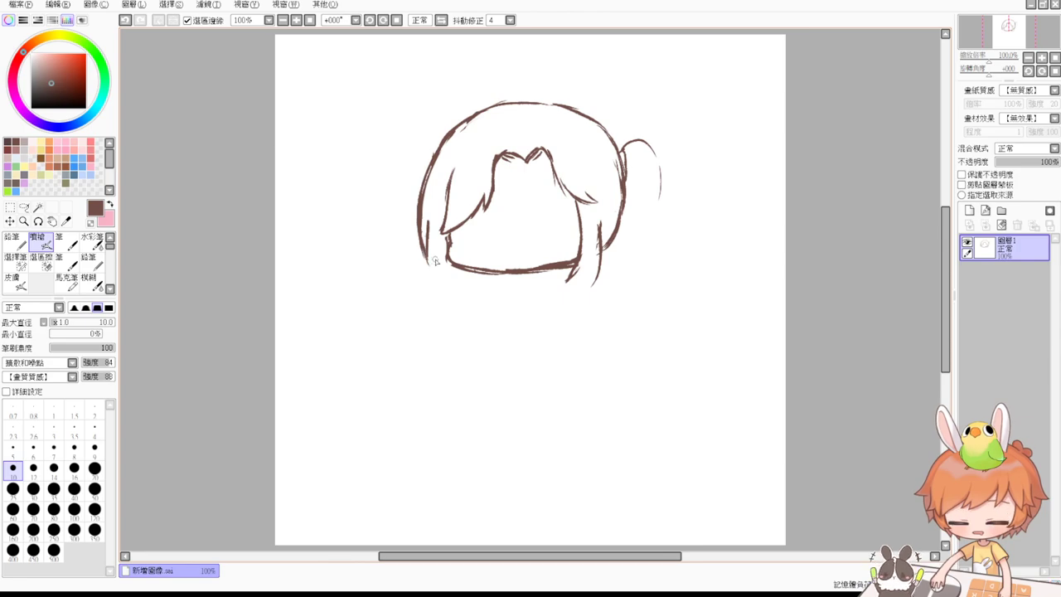
drag(429, 220, 451, 280)
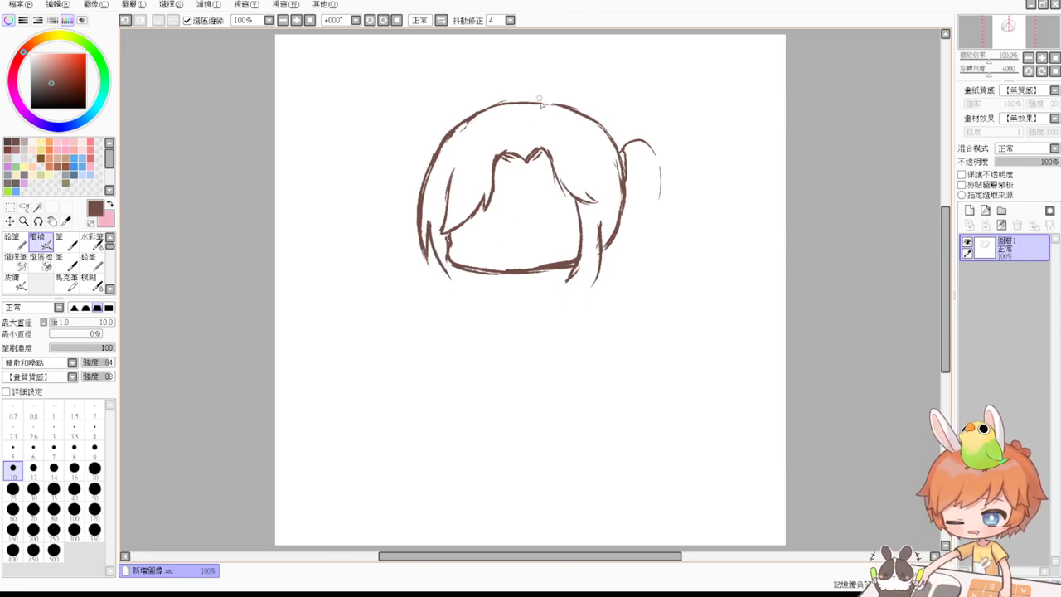
Clean up the notch in the left fringe and redraw it as a longer pointed strand.
key(e)
key(v)
mouse_move(484, 198)
mouse_down()
mouse_move(475, 221)
mouse_move(490, 196)
mouse_up()
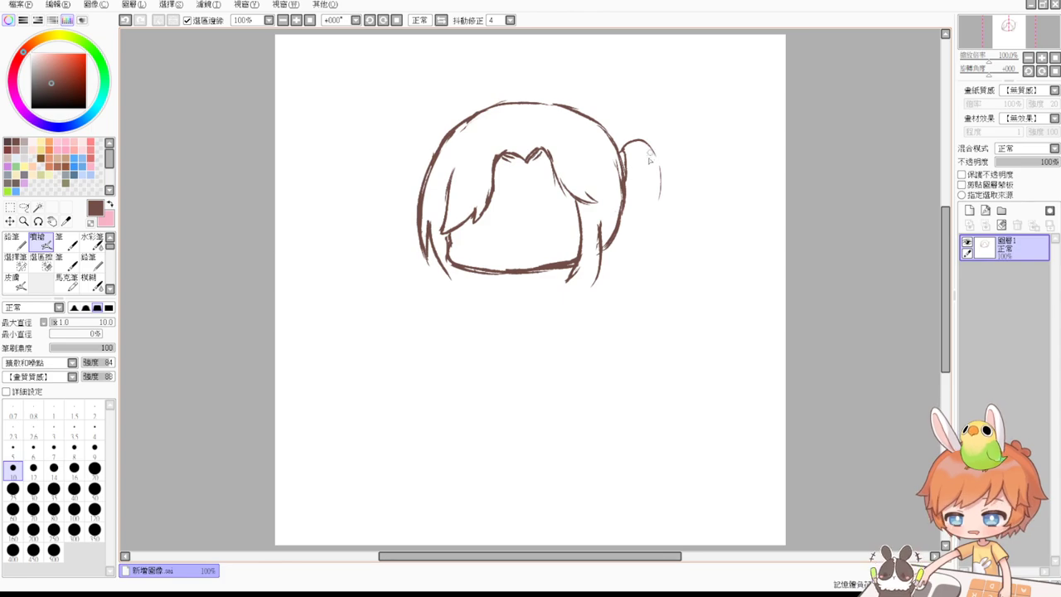
Sketch a new inner line for the right side lock inside the hair contour, and erase the old lock line beside the cheek.
drag(596, 157, 615, 190)
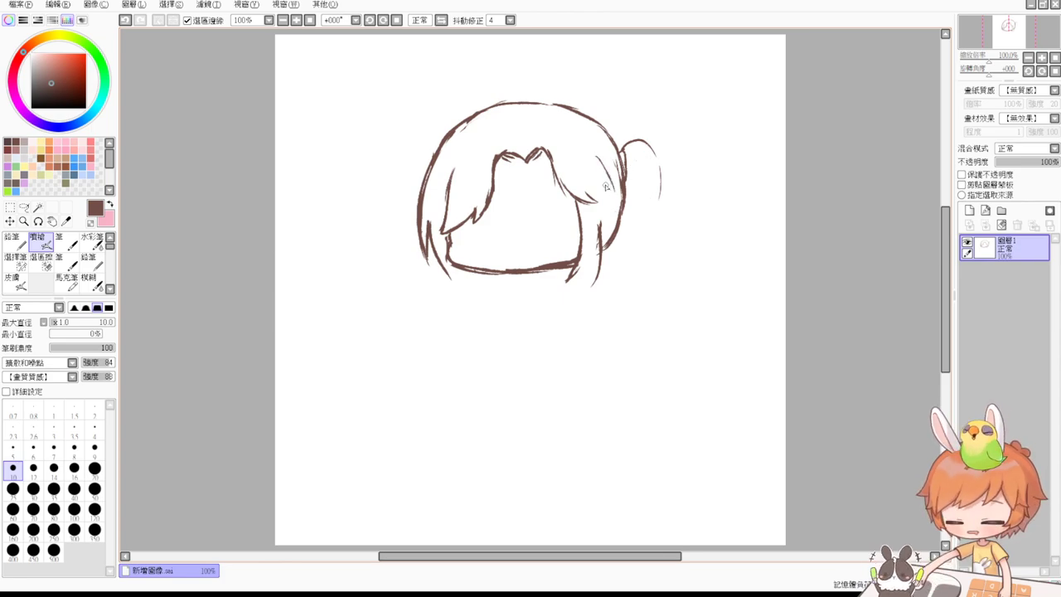
key(ctrl+z)
drag(593, 162, 612, 227)
key(ctrl+z)
drag(607, 197, 610, 238)
key(ctrl+z)
drag(598, 174, 611, 238)
drag(609, 222, 584, 287)
key(e)
mouse_move(596, 219)
mouse_down()
mouse_move(585, 282)
mouse_move(600, 233)
mouse_move(602, 254)
mouse_move(601, 238)
mouse_move(597, 266)
mouse_move(598, 222)
mouse_move(595, 284)
mouse_up()
key(b)
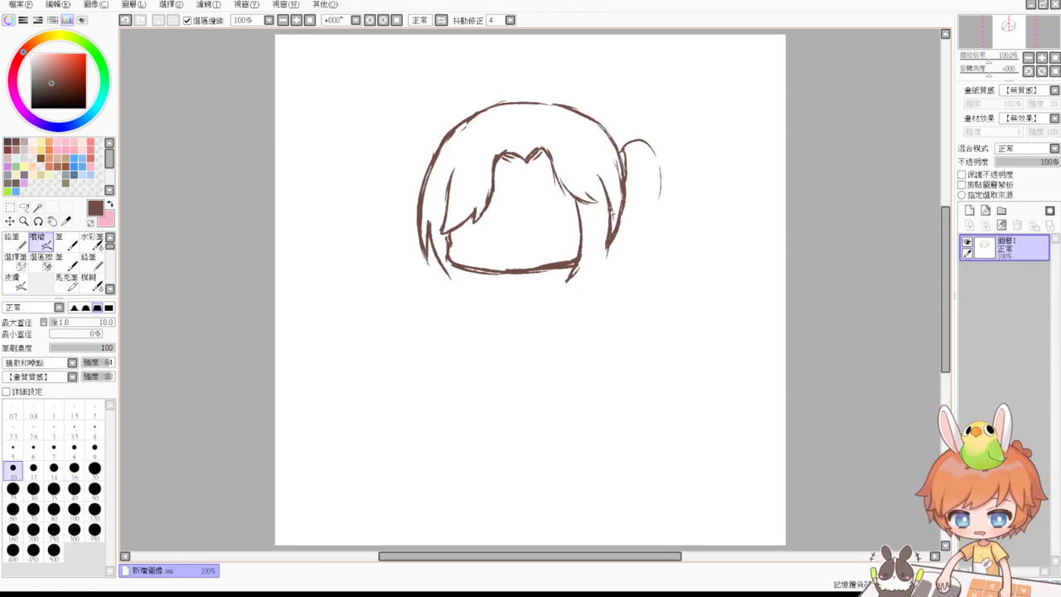
Extend the right and left side locks inward to pointed tips below the jaw.
drag(580, 266, 555, 310)
key(ctrl+z)
drag(579, 268, 566, 308)
key(ctrl+z)
drag(578, 267, 574, 283)
mouse_move(607, 247)
mouse_down()
mouse_move(594, 276)
mouse_move(574, 293)
mouse_up()
drag(602, 254, 570, 292)
key(ctrl+z)
key(ctrl+z)
drag(608, 248, 567, 298)
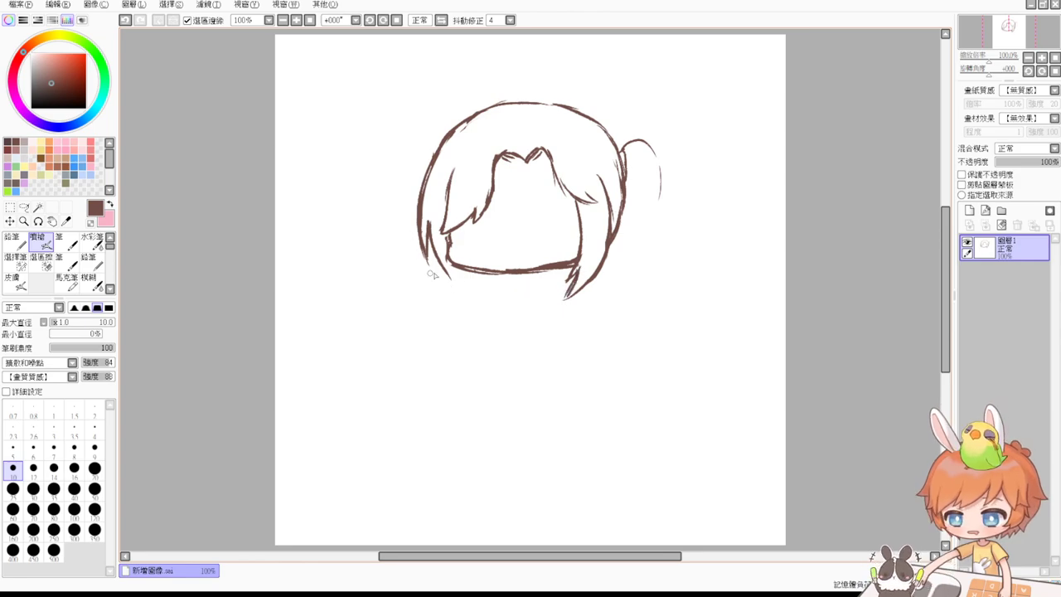
drag(440, 257, 471, 303)
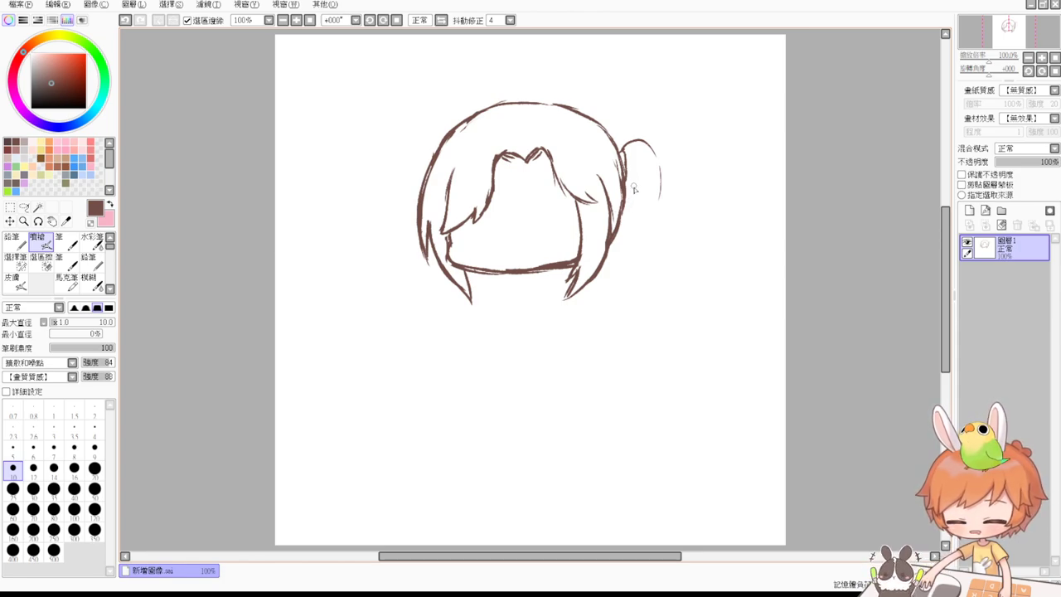
Thin the heavy jaw line with the eraser, and redraw the top of the hair contour as a continuous arc.
key(e)
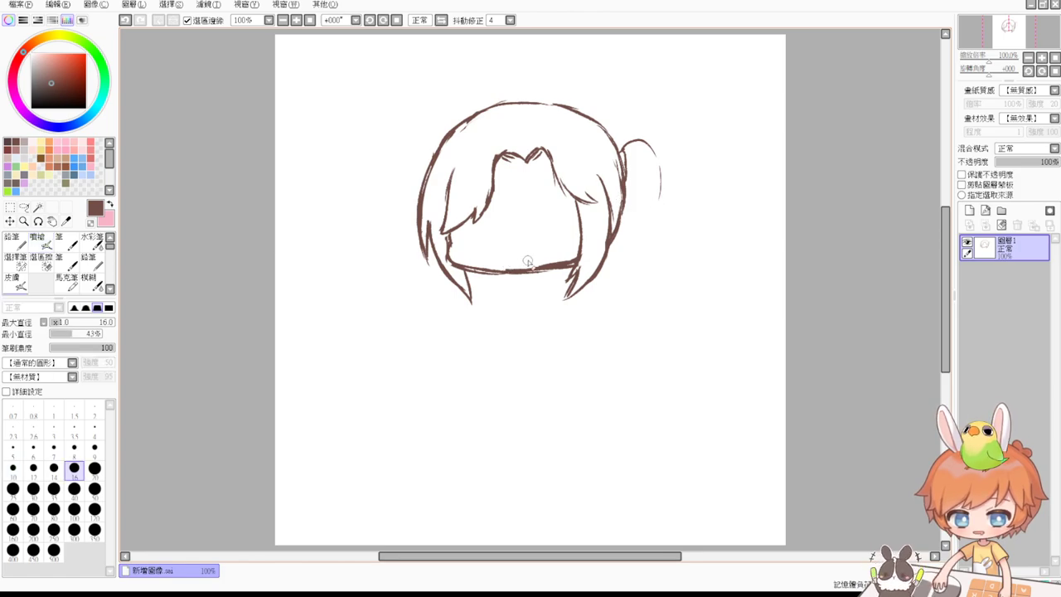
drag(526, 266, 509, 265)
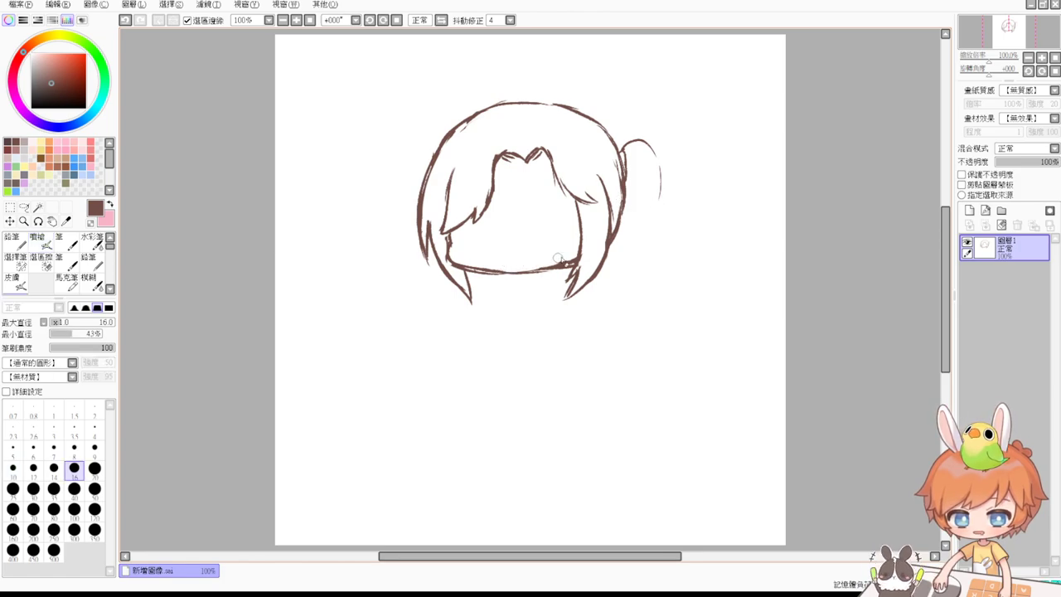
key(v)
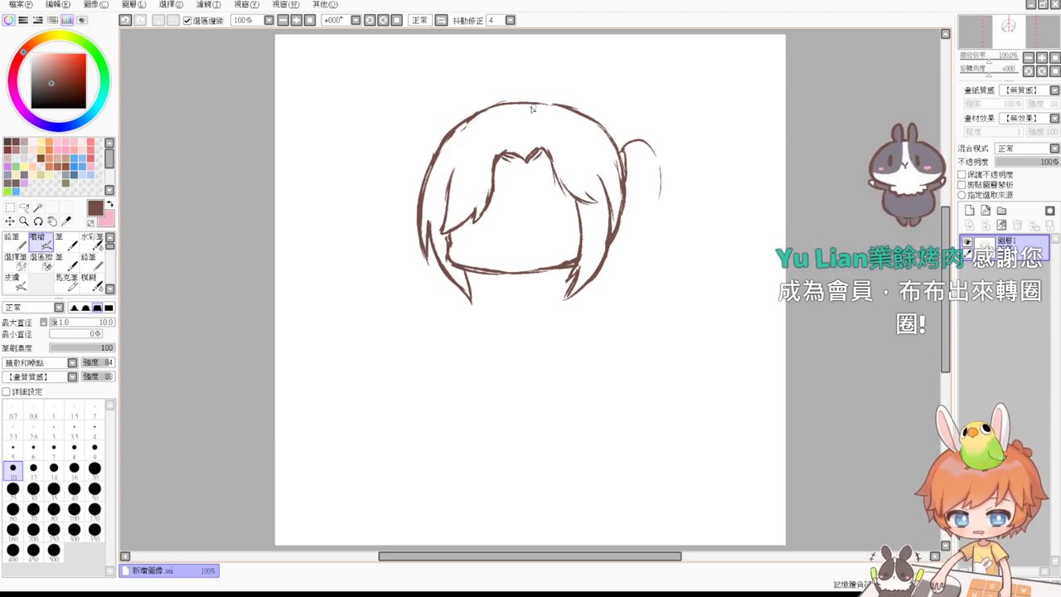
mouse_move(513, 101)
mouse_down()
mouse_move(570, 107)
mouse_move(504, 103)
mouse_move(607, 130)
mouse_move(557, 109)
mouse_move(618, 139)
mouse_up()
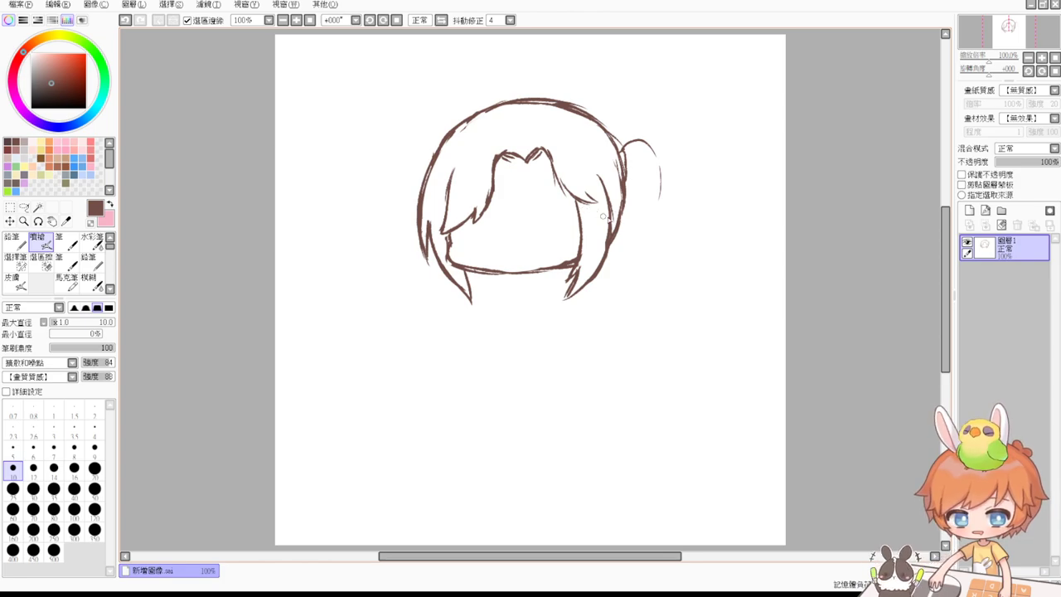
Erase the upper end of the right lock's inner line, and redraw the right fringe's inner strand with a pointed tip.
key(e)
drag(598, 174, 606, 198)
key(b)
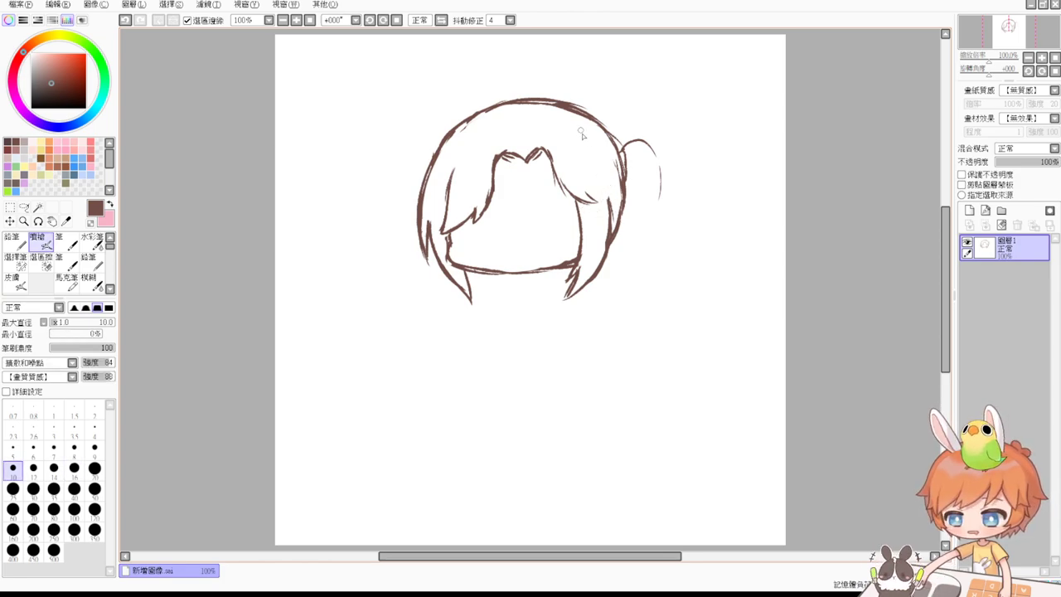
key(e)
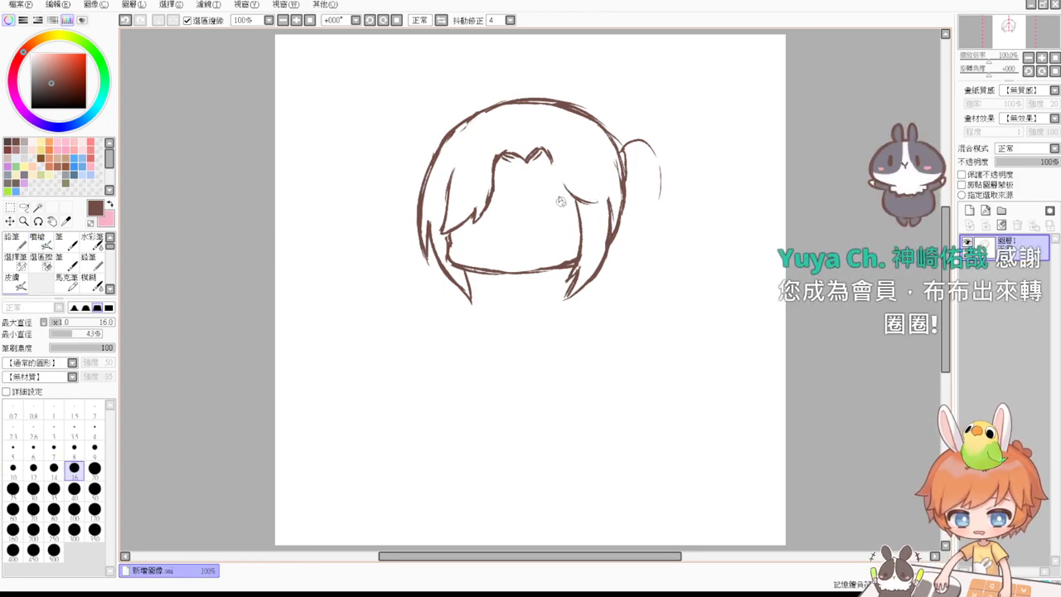
key(v)
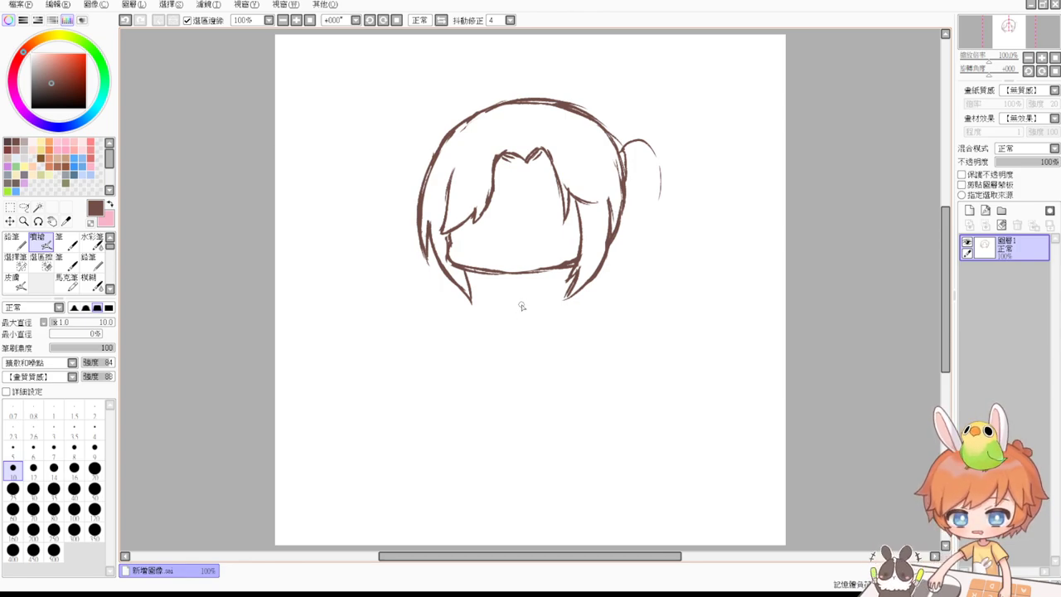
Erase the middle of the chin line and redraw its left half as a cleaner stroke.
key(e)
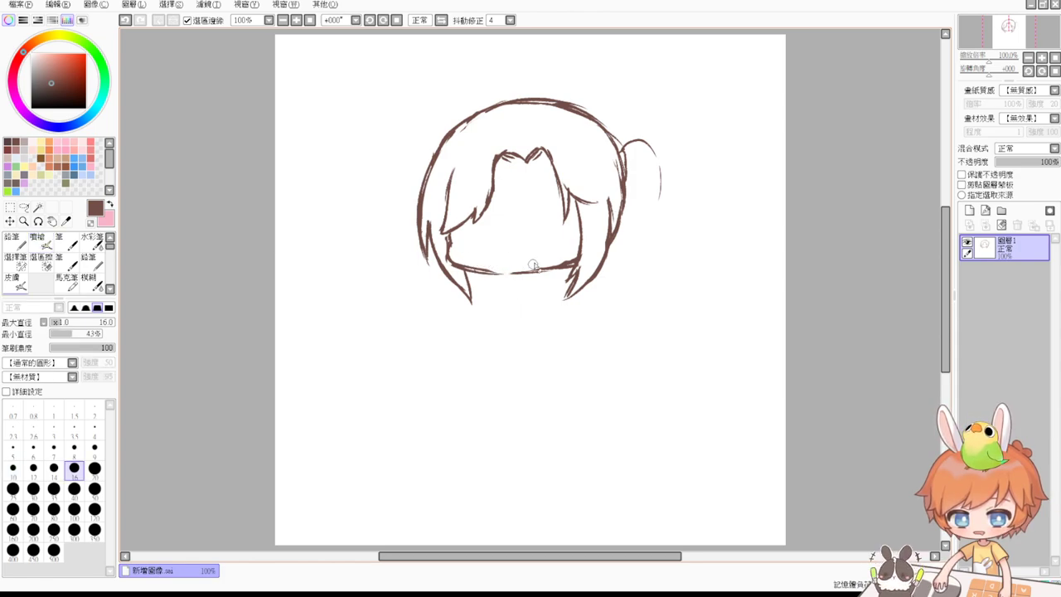
mouse_move(529, 270)
mouse_down()
mouse_move(508, 275)
mouse_move(526, 272)
mouse_up()
key(b)
key(e)
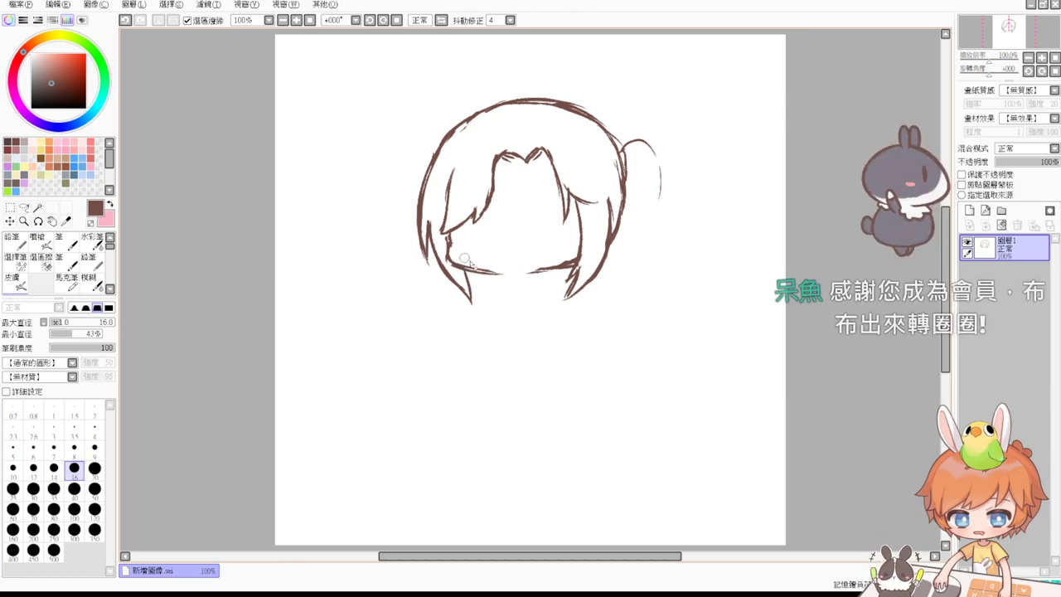
key(e)
drag(470, 271, 523, 273)
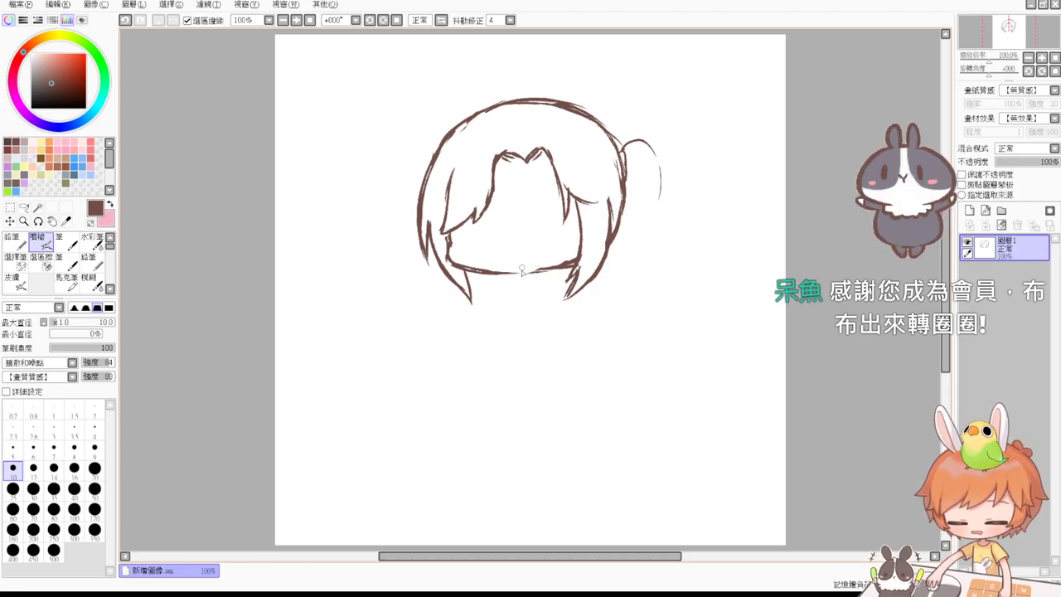
Sketch a small V below the chin with a slanted collar line on each side of it.
drag(521, 275, 537, 272)
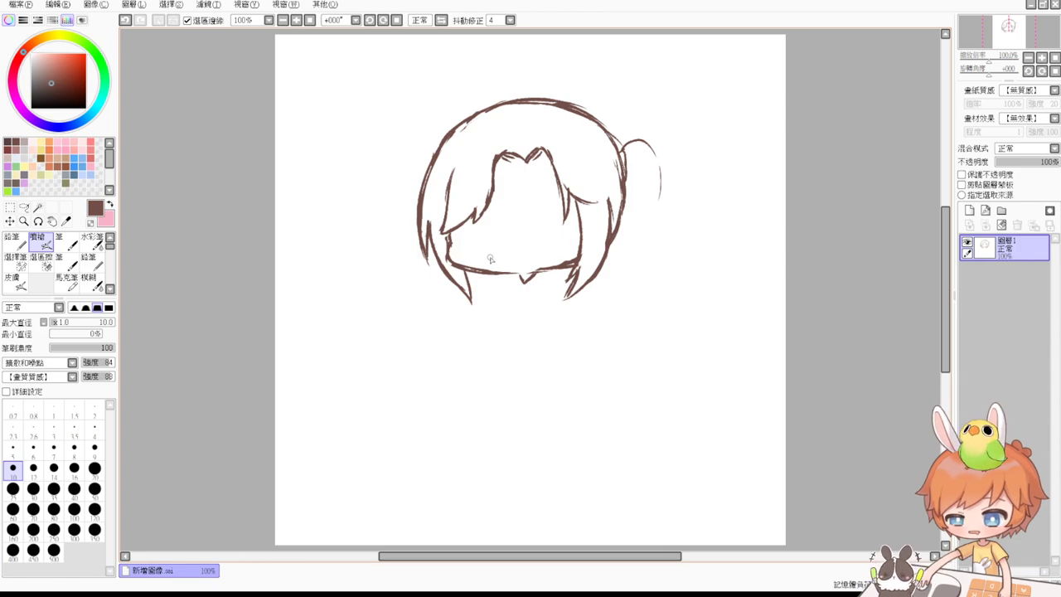
drag(509, 276, 498, 306)
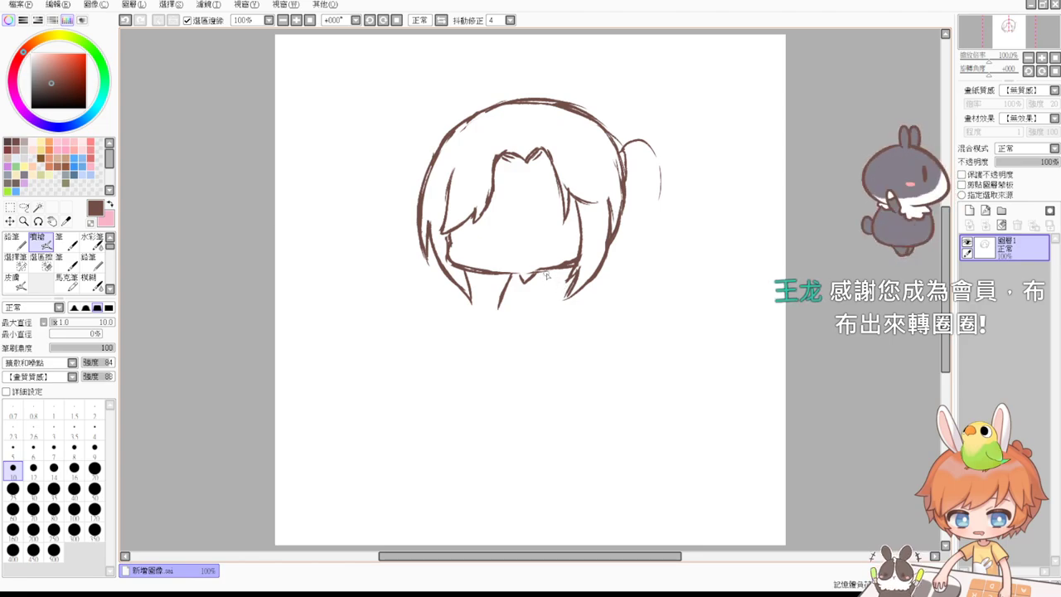
drag(547, 274, 561, 296)
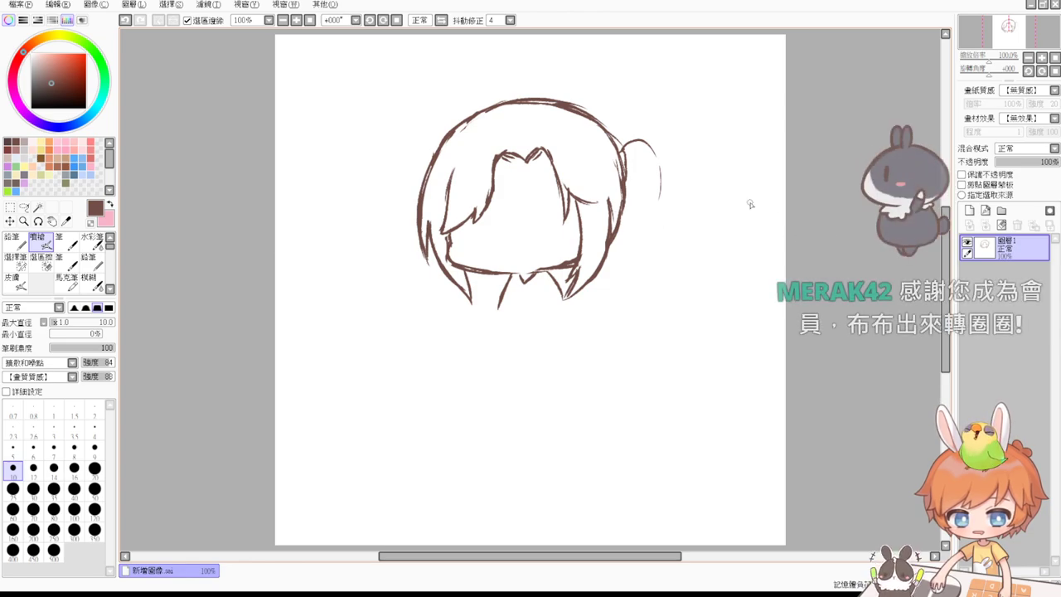
drag(464, 232, 487, 236)
key(ctrl+z)
drag(466, 232, 487, 237)
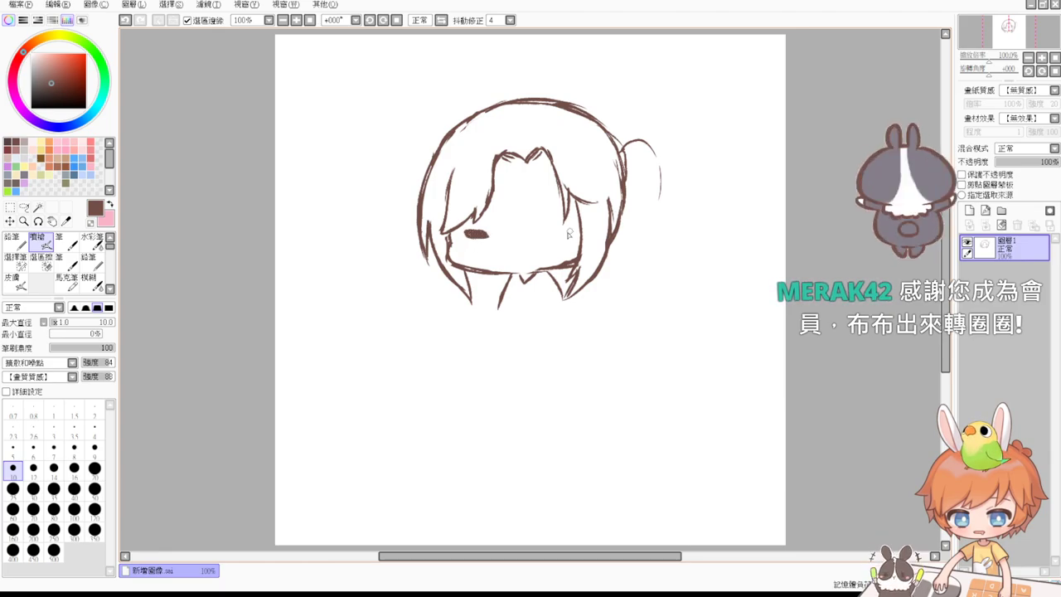
key(ctrl+z)
key(ctrl+z)
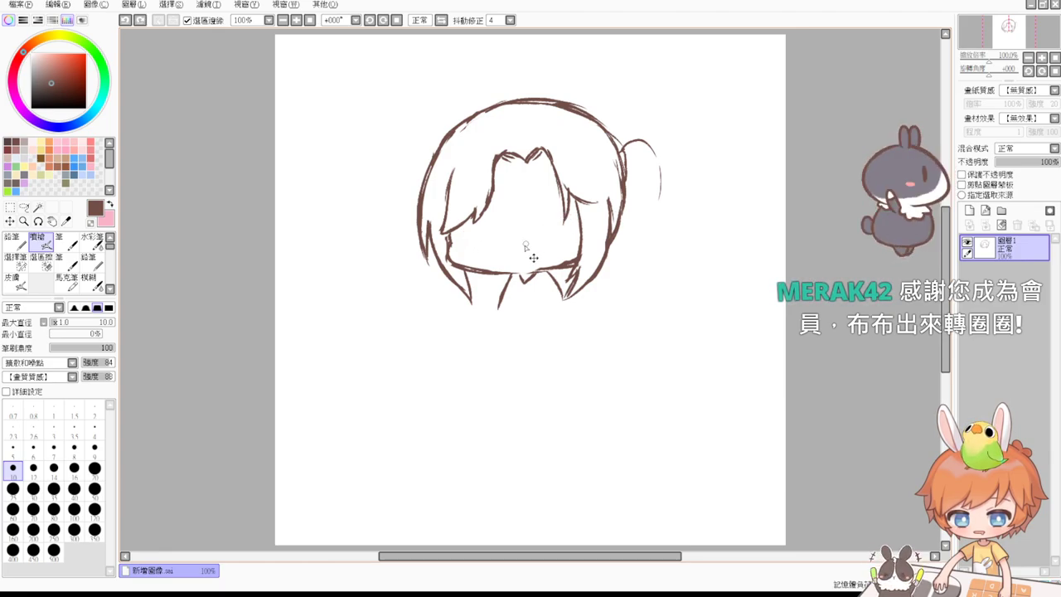
Sketch two short facing marks low in the middle of the face, just above the chin.
drag(510, 256, 512, 258)
drag(523, 249, 491, 236)
key(ctrl+z)
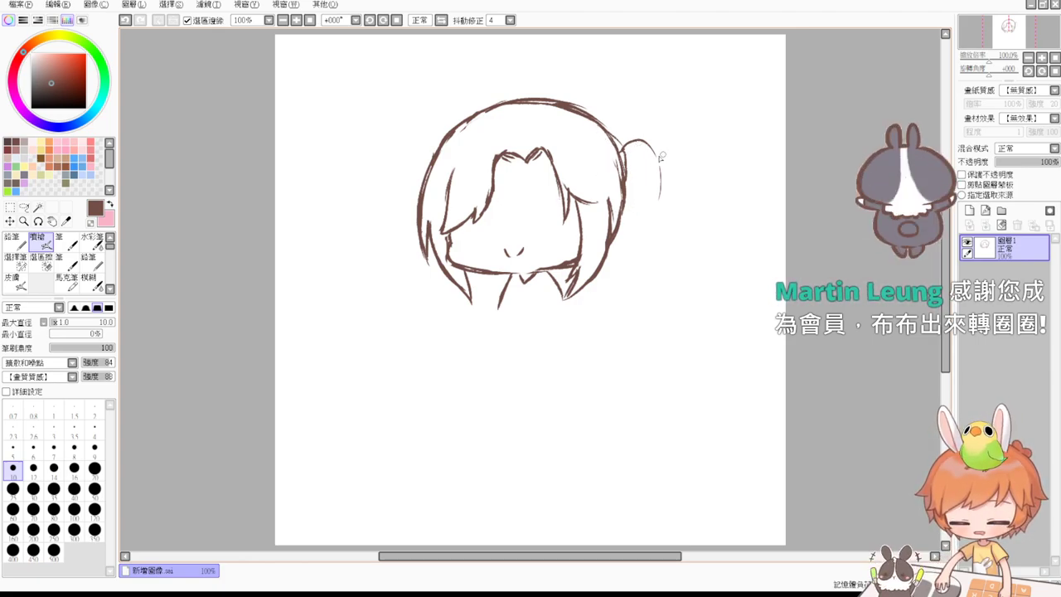
Turn the bun curve behind the head into a long ponytail narrowing to a curled tip below jaw level.
mouse_move(622, 152)
mouse_down()
mouse_move(650, 145)
mouse_move(667, 182)
mouse_up()
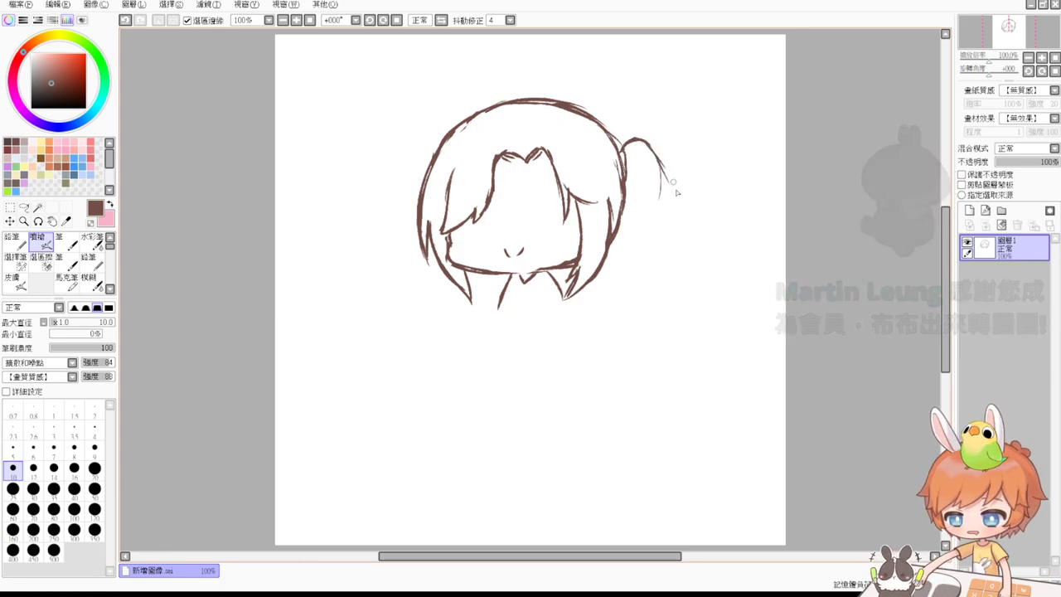
drag(674, 179, 651, 256)
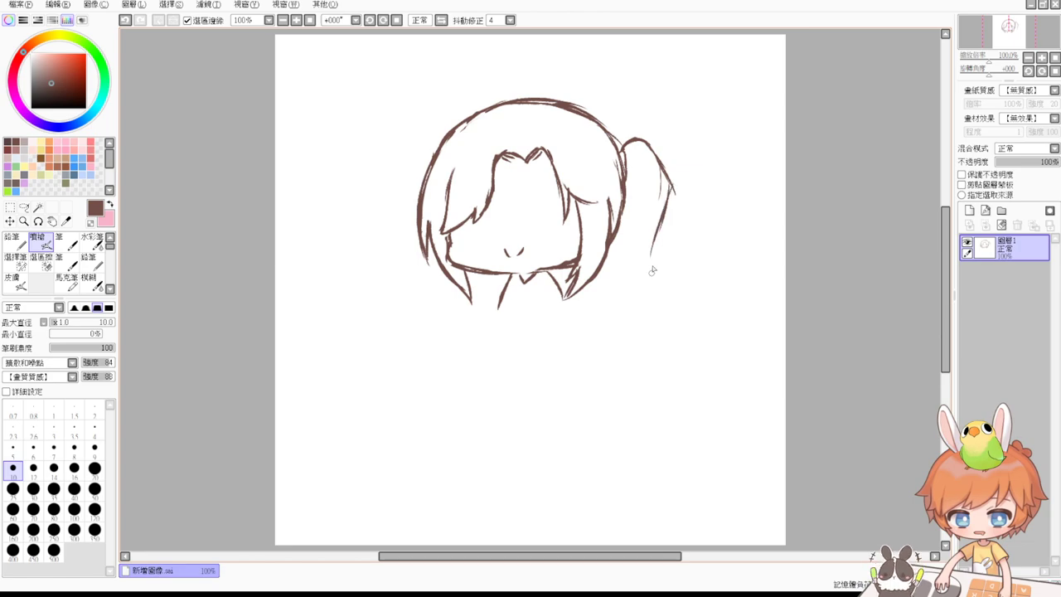
key(ctrl+z)
key(ctrl+z)
mouse_move(646, 141)
mouse_down()
mouse_move(659, 159)
mouse_move(656, 246)
mouse_up()
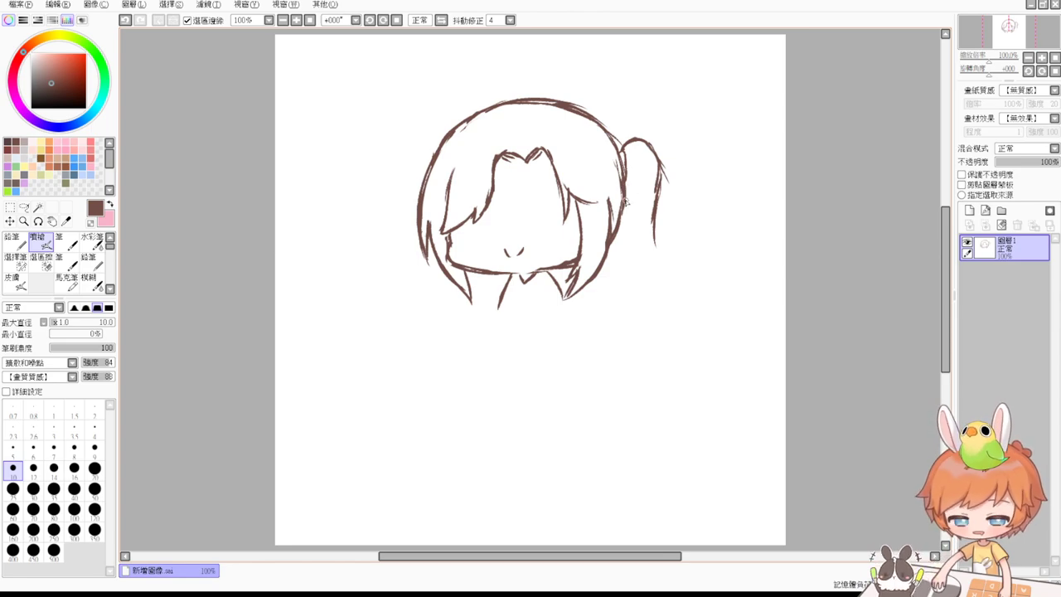
drag(648, 271, 653, 292)
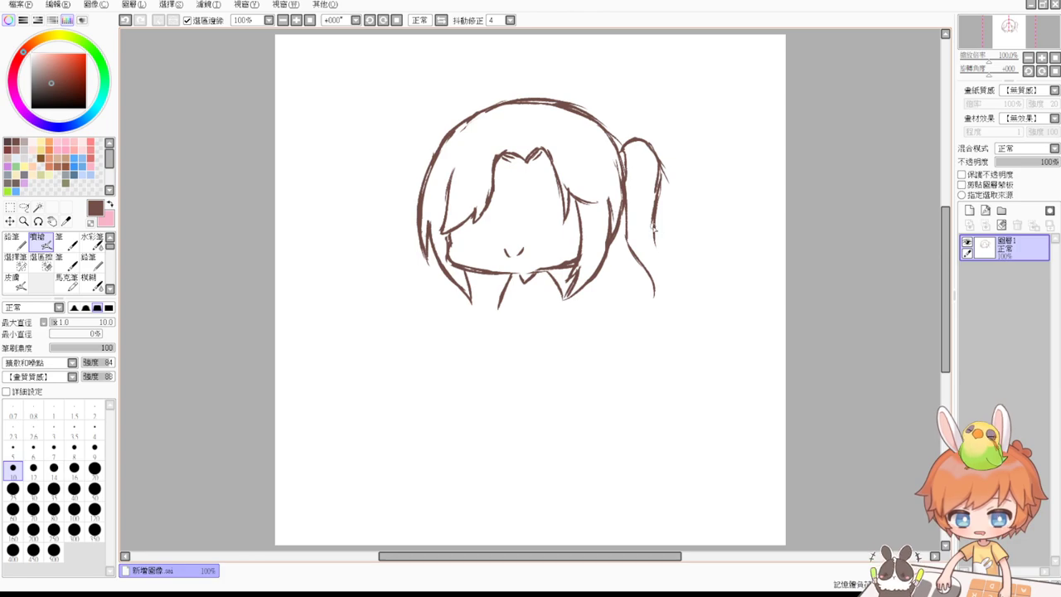
drag(659, 269, 651, 303)
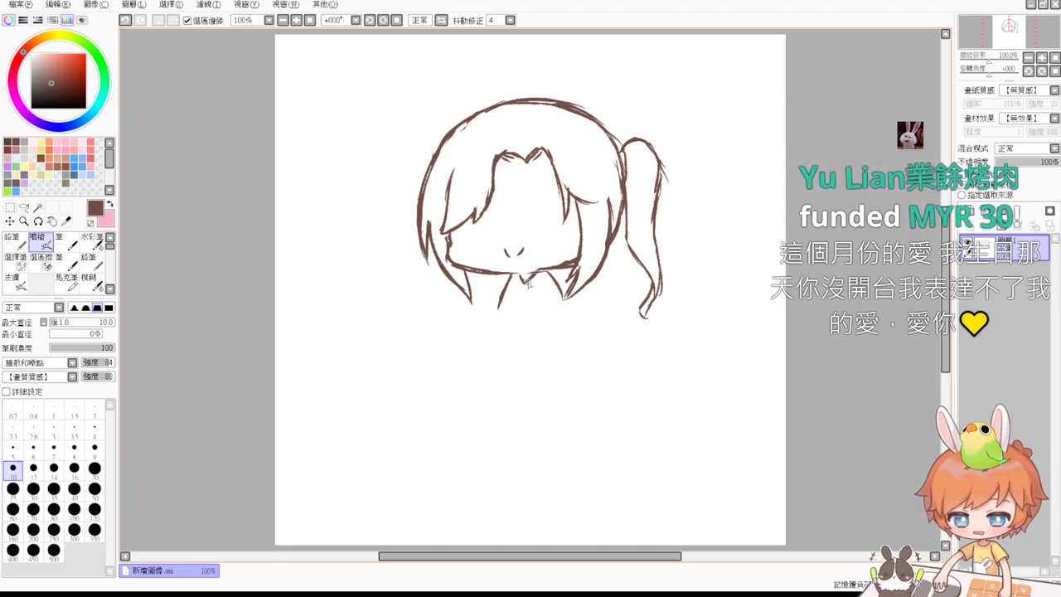
Sketch a second slanted collar line below the chin and a short horizontal bar across the collar's V.
drag(527, 279, 510, 309)
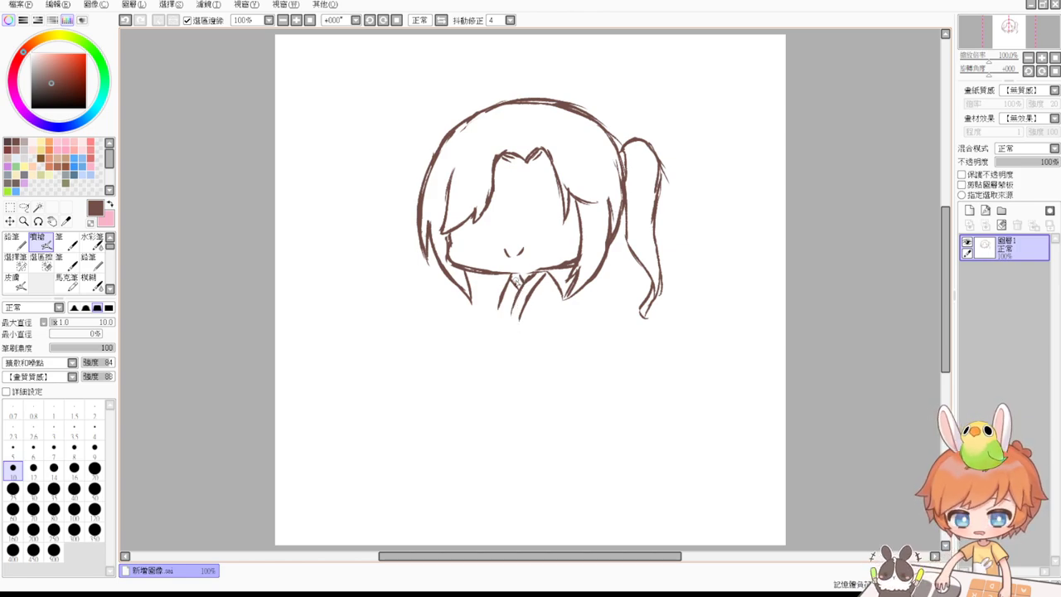
key(ctrl+z)
drag(515, 282, 538, 283)
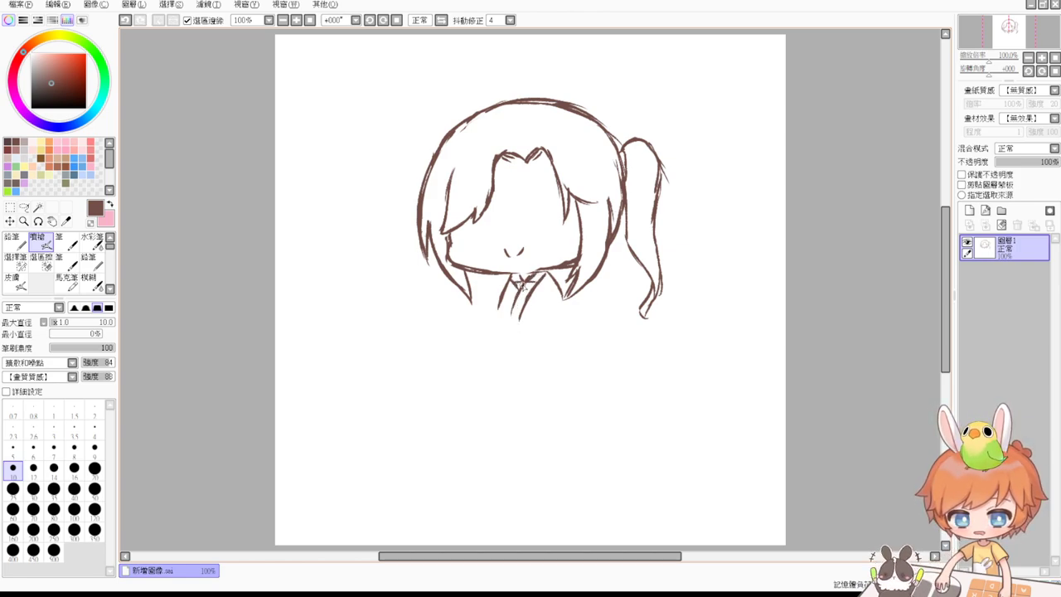
Erase the collar lines around the horizontal bar with a size 9 eraser and draw its lower edge to form a narrow band.
scroll(537, 355, up, 2)
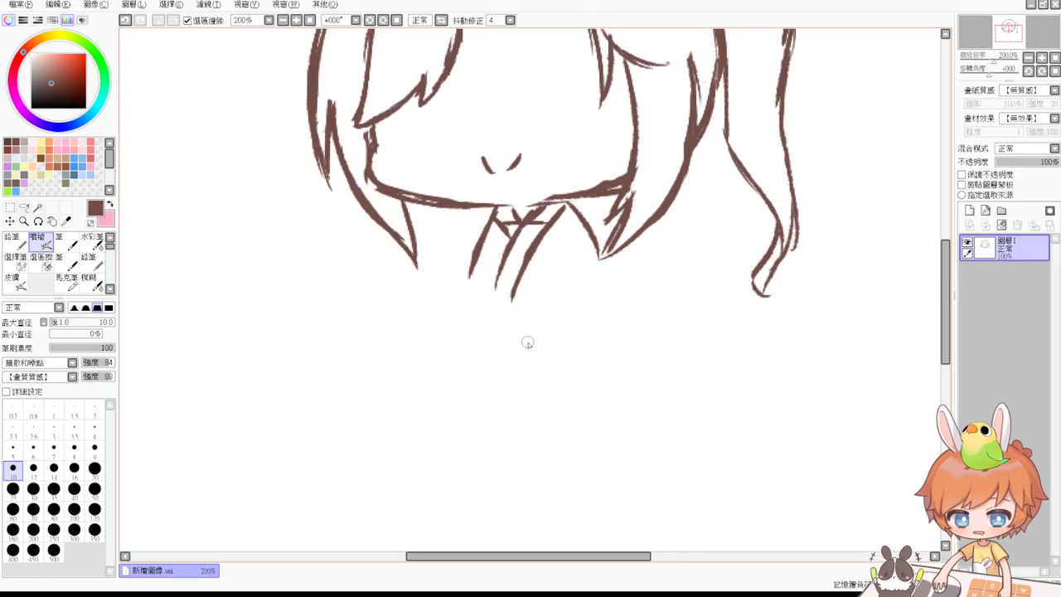
drag(527, 343, 529, 413)
key(e)
click(95, 450)
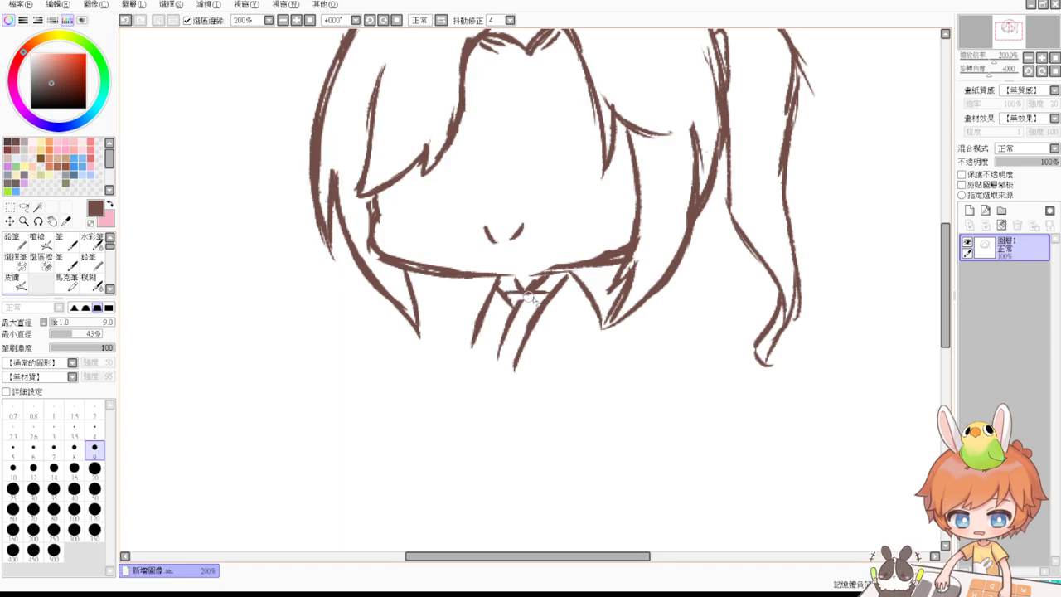
key(v)
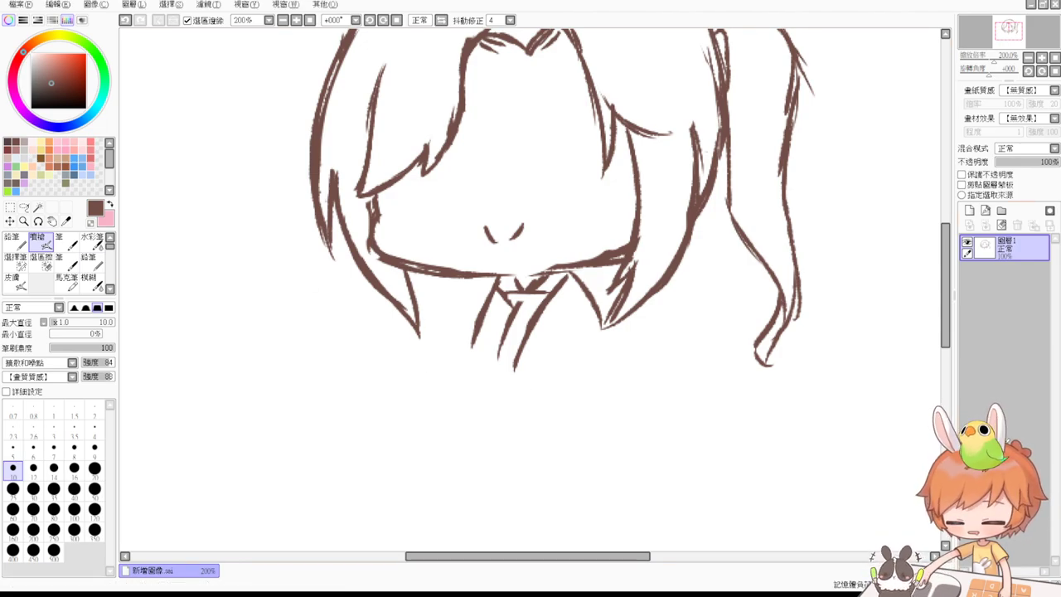
mouse_move(508, 300)
mouse_down()
mouse_move(547, 298)
mouse_move(540, 301)
mouse_up()
key(ctrl+z)
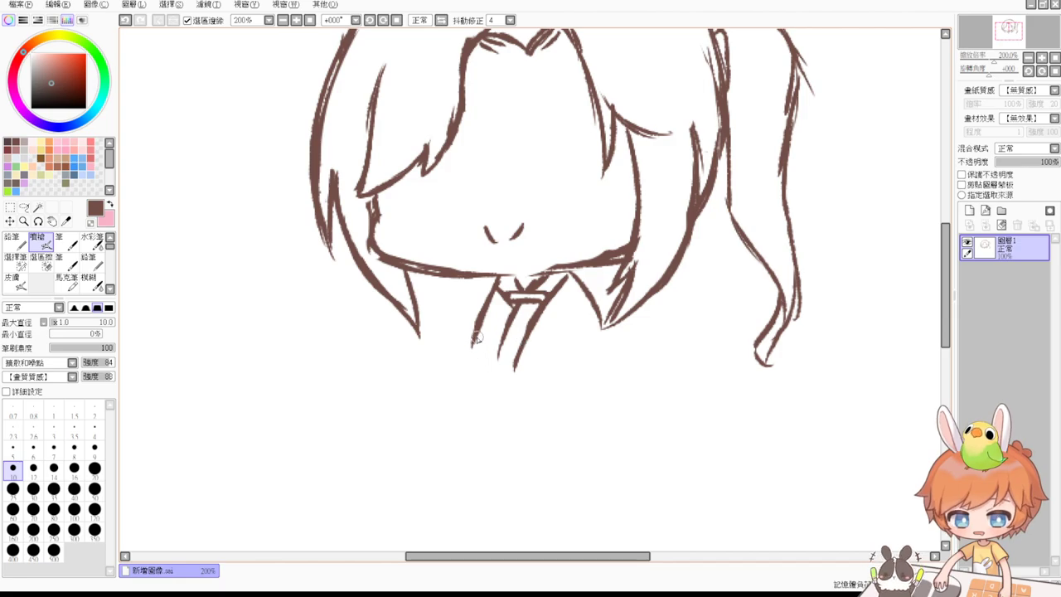
Sketch the torso's curved sides down from the collar and a wide rectangular waistband across its base.
mouse_move(474, 340)
mouse_down()
mouse_move(477, 358)
mouse_move(573, 357)
mouse_up()
drag(496, 357, 587, 355)
drag(505, 358, 586, 355)
mouse_move(476, 358)
mouse_down()
mouse_move(474, 382)
mouse_move(497, 383)
mouse_move(597, 381)
mouse_move(601, 355)
mouse_move(604, 366)
mouse_up()
key(ctrl+z)
key(ctrl+z)
drag(605, 323, 604, 355)
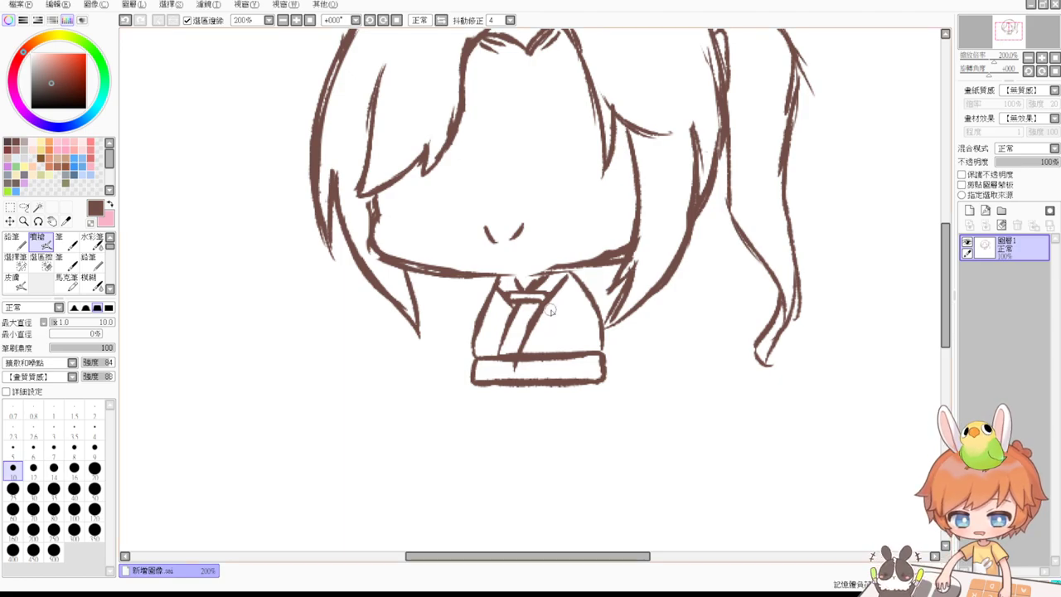
key(ctrl+z)
mouse_move(553, 312)
mouse_down()
mouse_move(562, 312)
mouse_move(554, 320)
mouse_move(553, 309)
mouse_move(548, 346)
mouse_move(563, 336)
mouse_move(550, 346)
mouse_up()
key(ctrl+z)
key(ctrl+z)
key(ctrl+z)
key(ctrl+z)
key(ctrl+z)
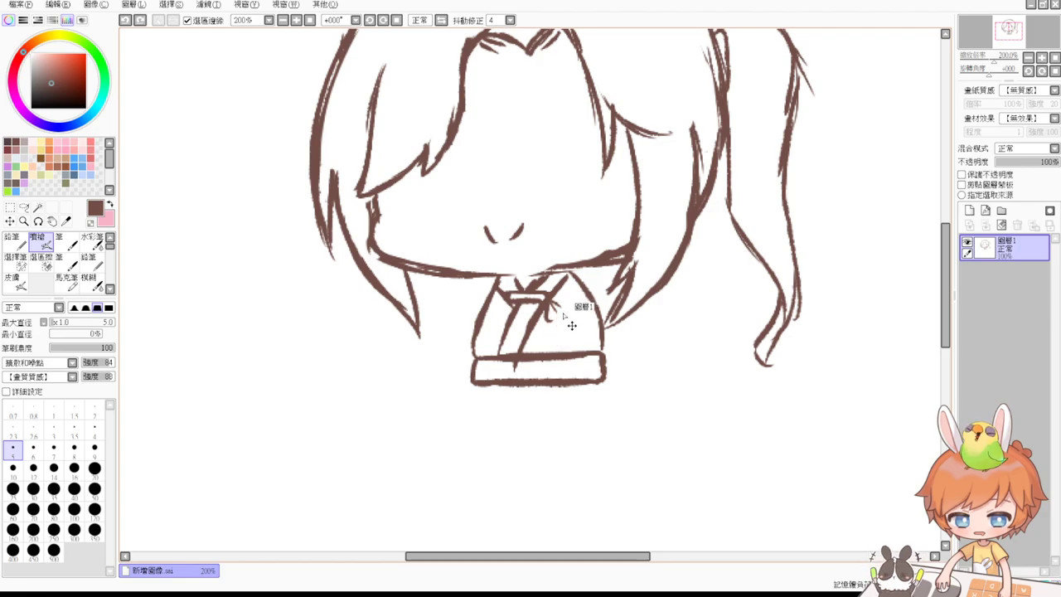
Sketch a small tassel hanging from the right end of the collar band, refining its knot and lower end with a size 4 brush and eraser.
mouse_move(547, 313)
mouse_down()
mouse_move(561, 313)
mouse_move(549, 344)
mouse_move(560, 327)
mouse_move(561, 344)
mouse_up()
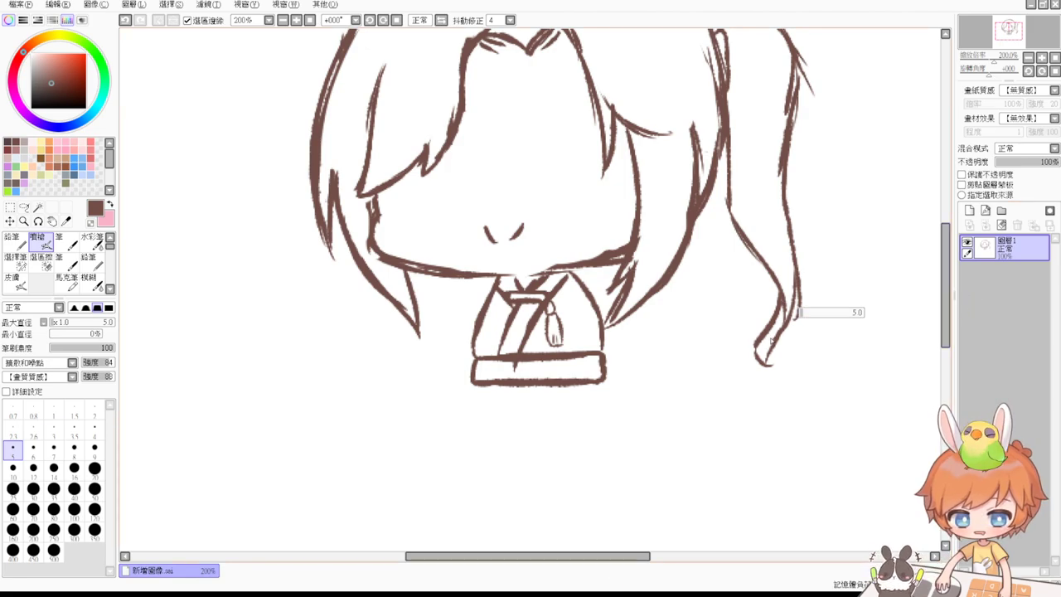
key(bracketleft)
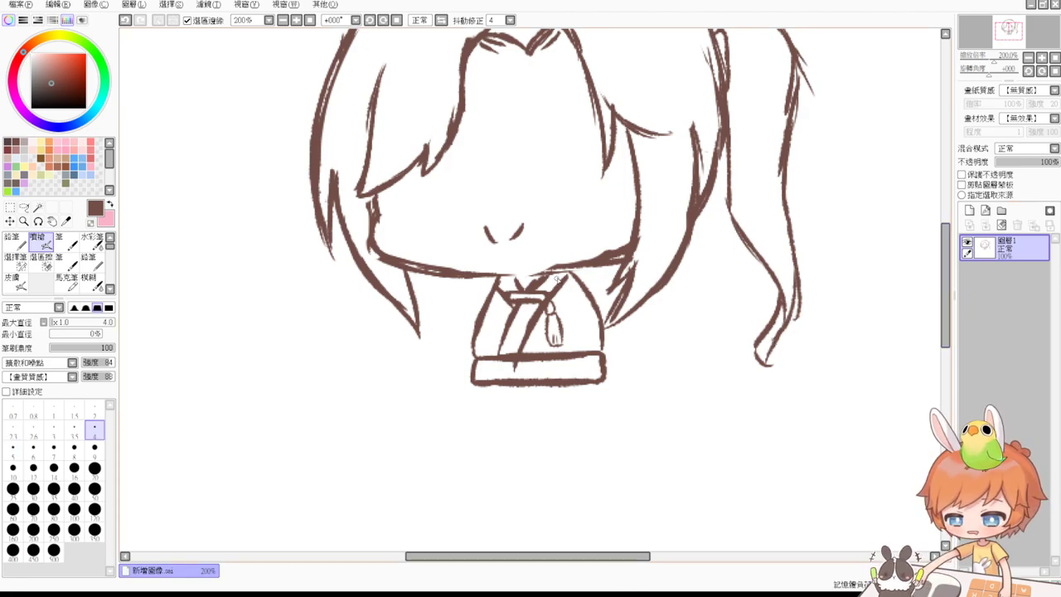
key(e)
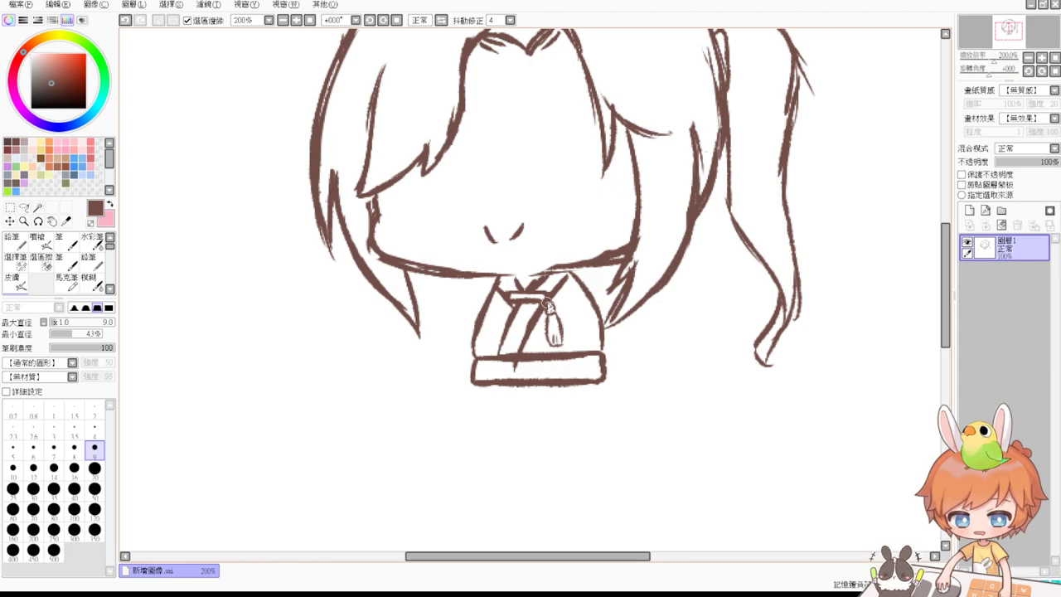
key(e)
drag(549, 307, 550, 315)
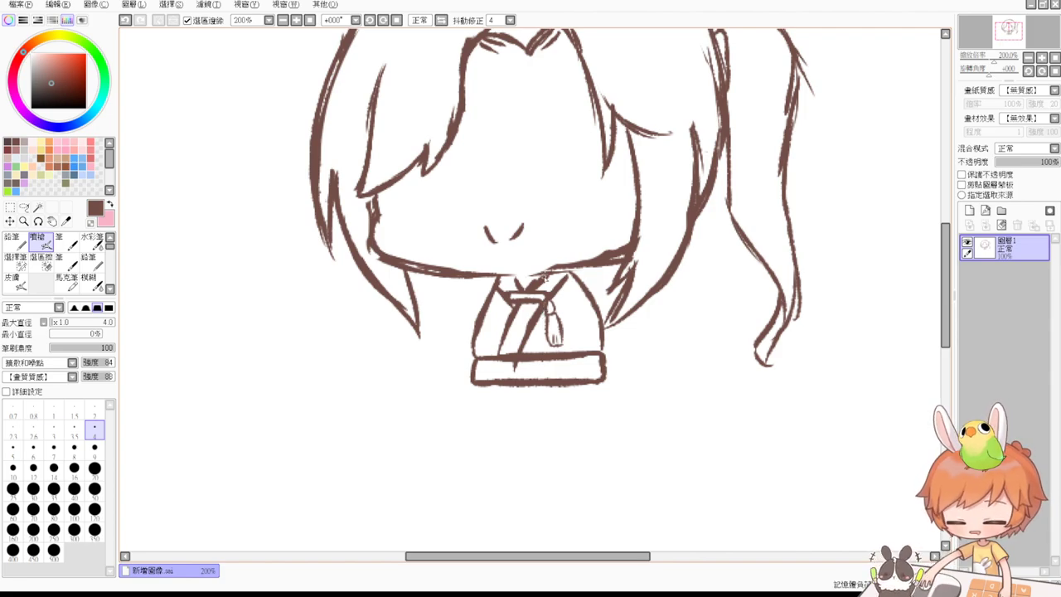
key(e)
drag(561, 341, 551, 345)
key(e)
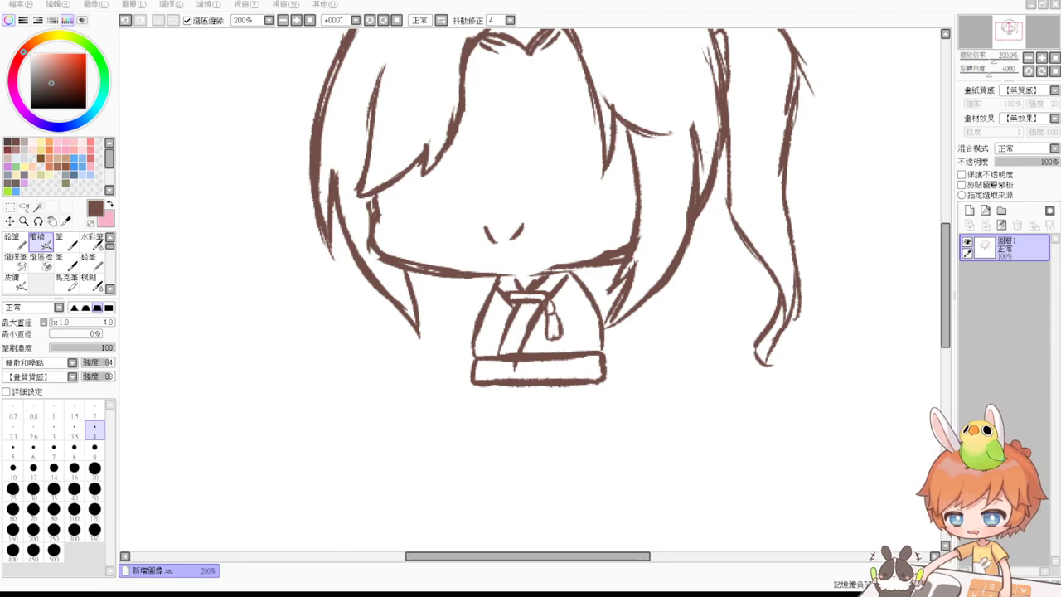
Erase the tip of the slanted collar line that runs into the waistband.
drag(639, 368, 628, 270)
key(e)
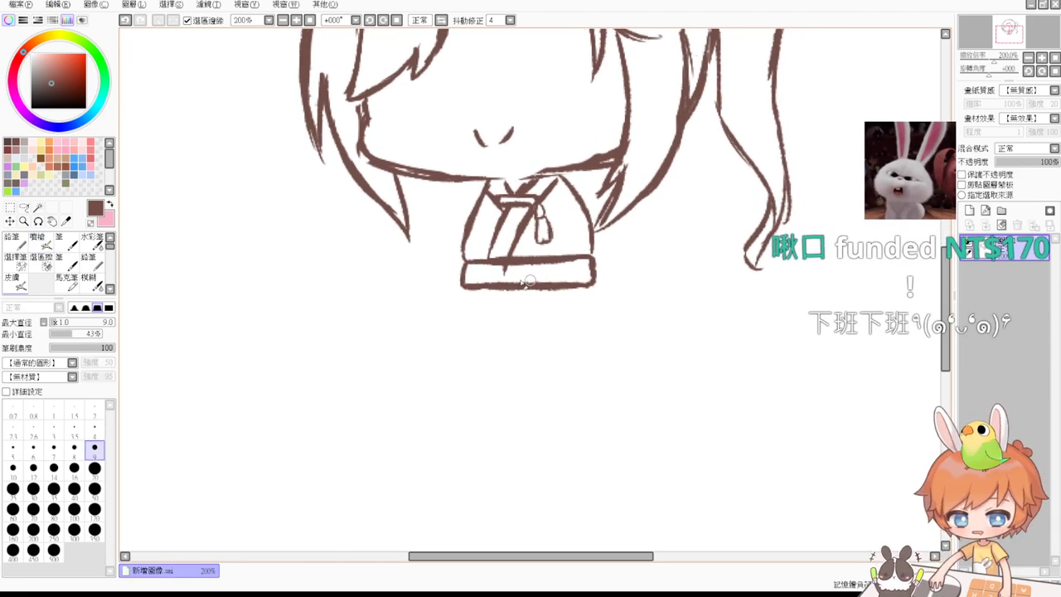
drag(502, 270, 511, 273)
key(b)
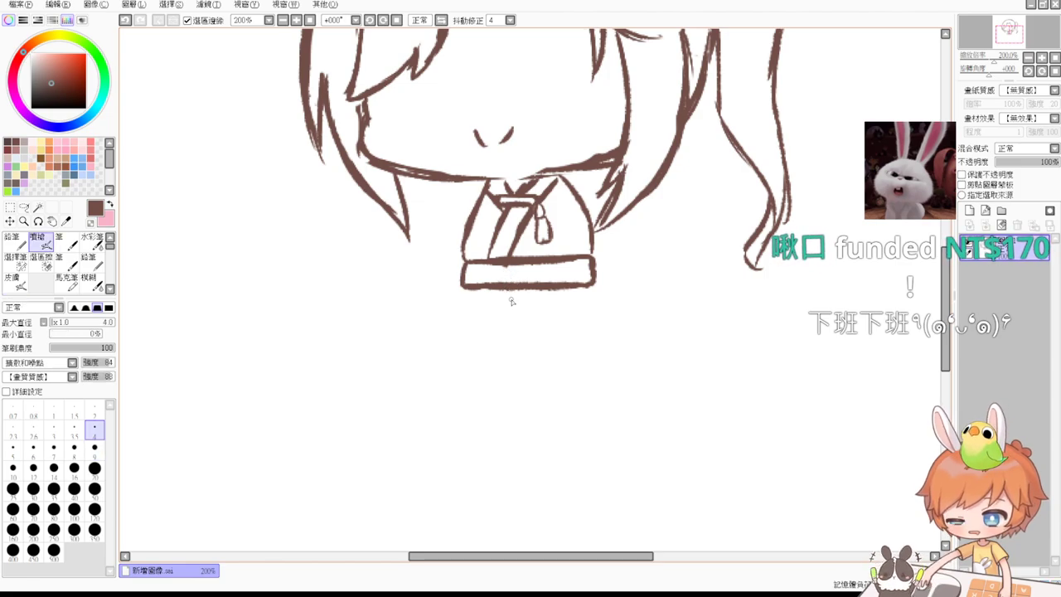
Add short inner neckline strokes inside the V of the collar, just above the narrow band.
scroll(514, 300, up, 5)
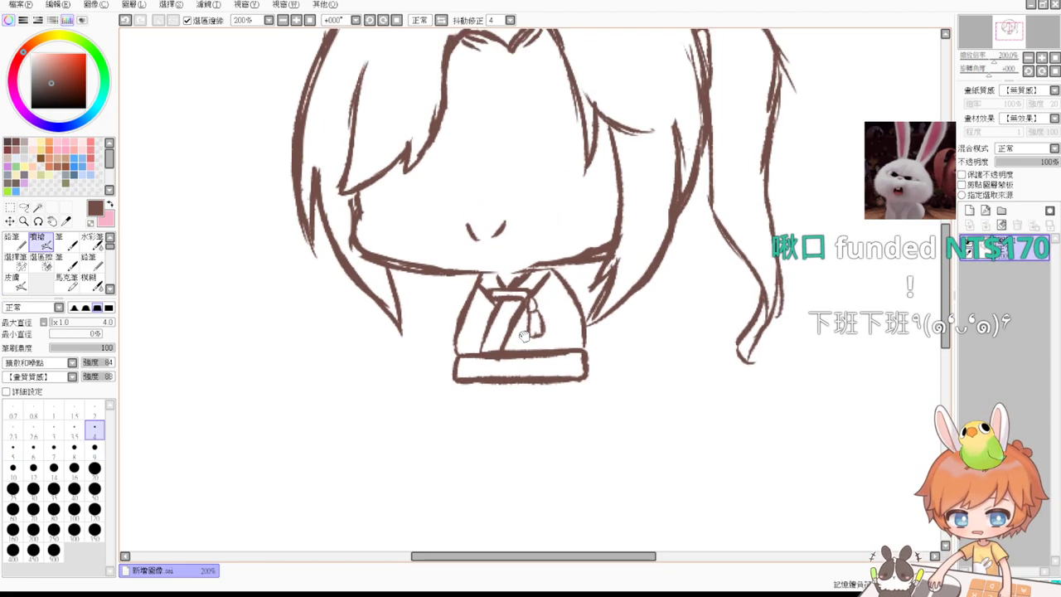
scroll(522, 300, down, 1)
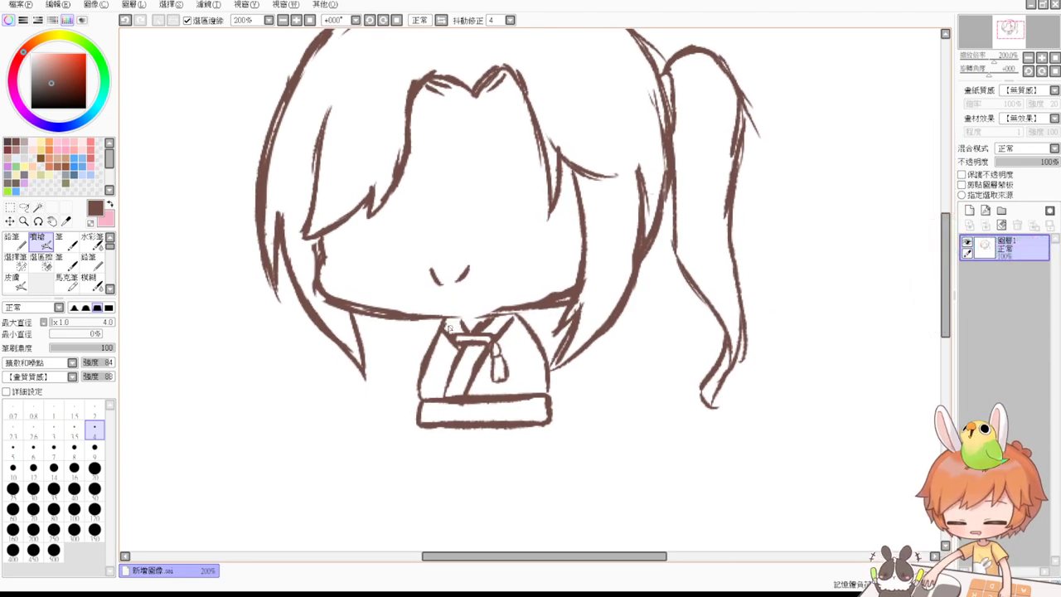
drag(468, 332, 453, 320)
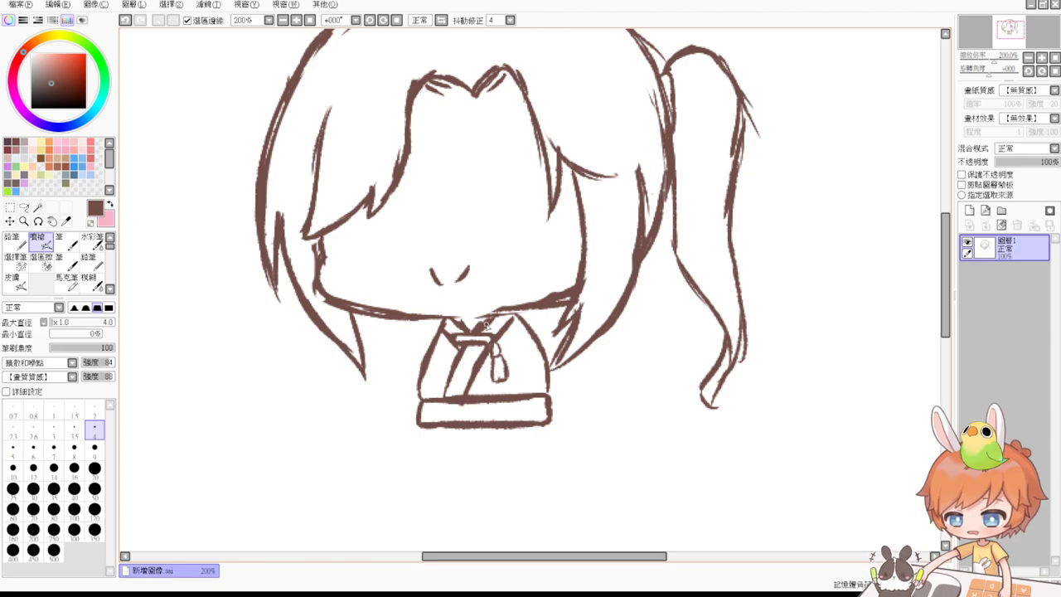
mouse_move(484, 324)
mouse_down()
mouse_move(474, 313)
mouse_move(474, 330)
mouse_up()
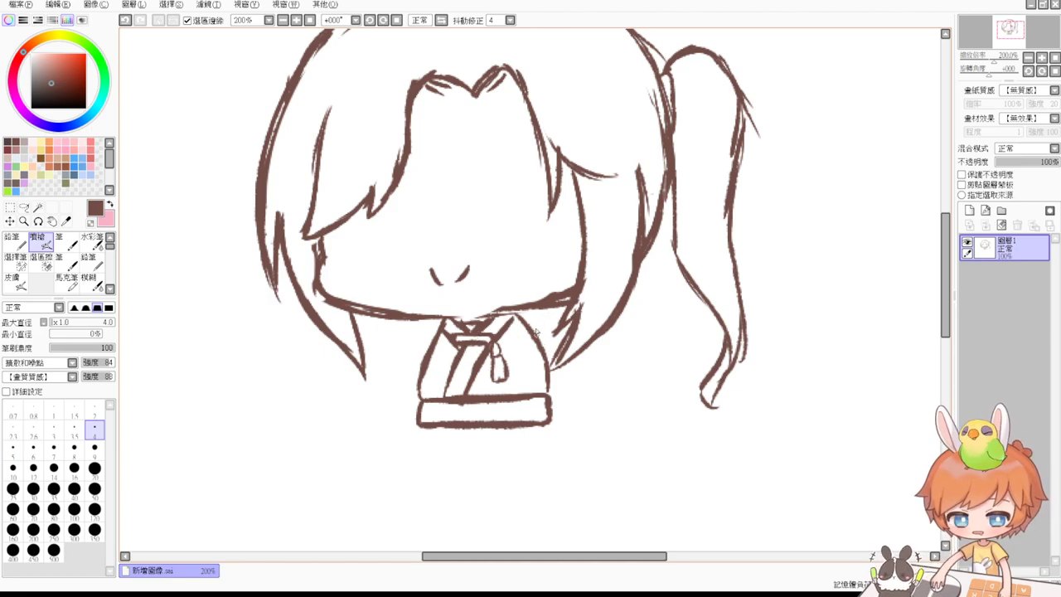
Erase the rough edge of the chin line's right half and redraw it as a cleaner stroke.
key(e)
drag(481, 307, 557, 292)
key(b)
drag(491, 315, 567, 301)
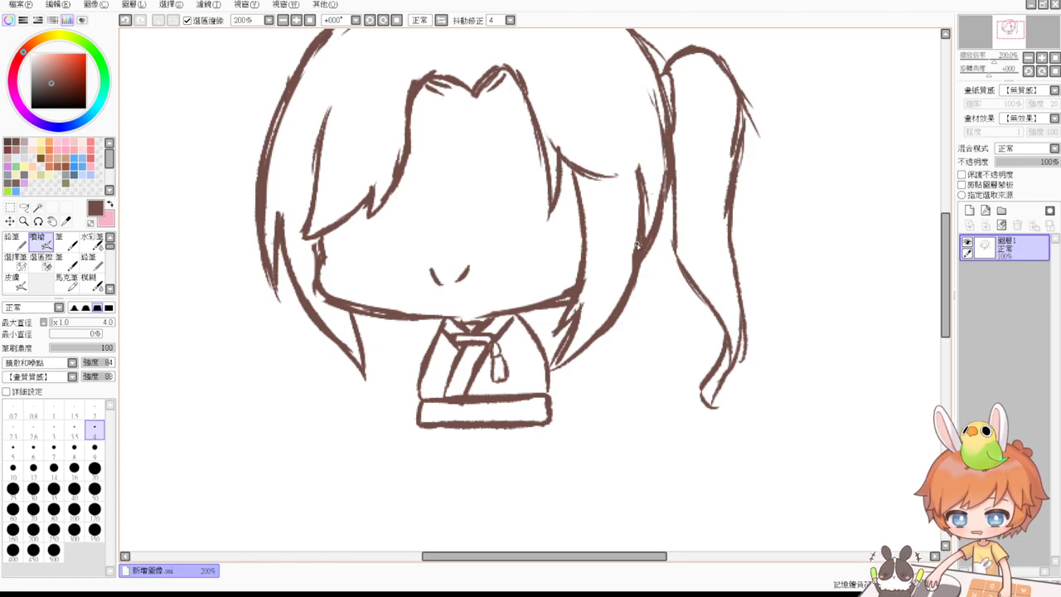
drag(534, 372, 546, 374)
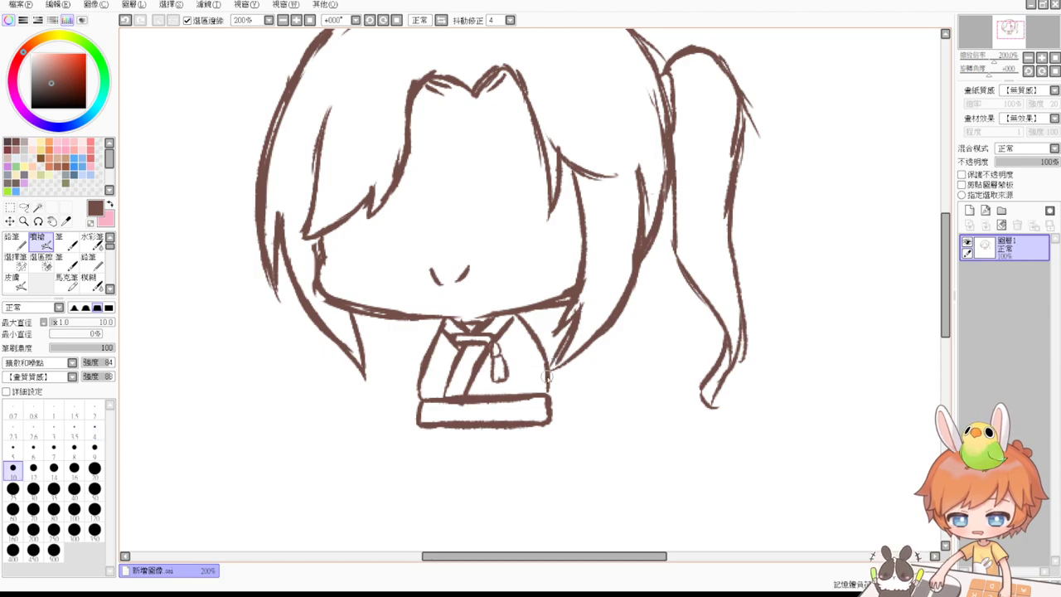
drag(519, 314, 548, 335)
key(ctrl+z)
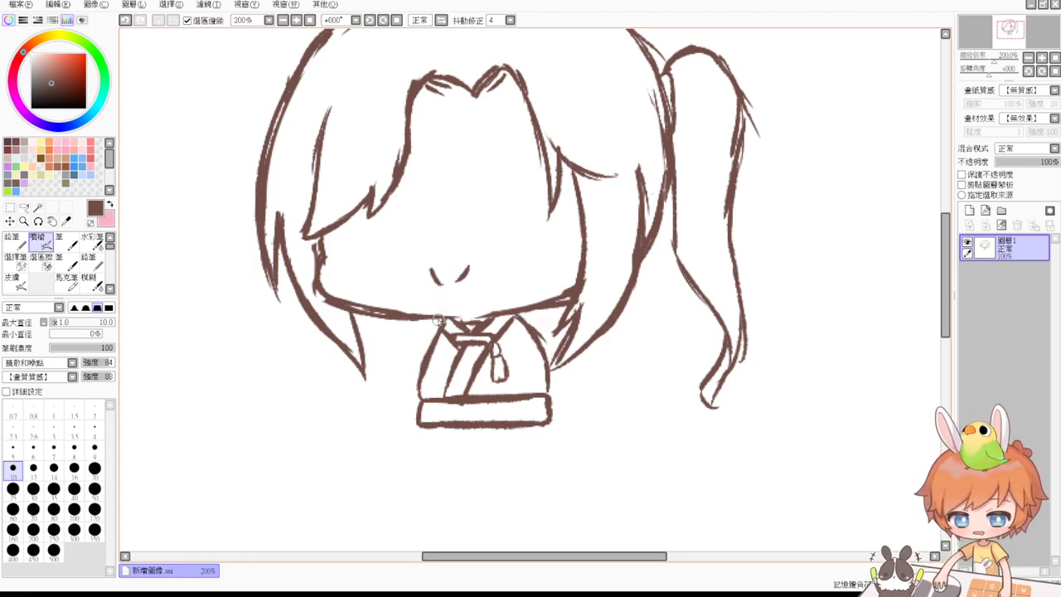
key(ctrl+z)
drag(441, 320, 397, 413)
key(ctrl+z)
drag(441, 320, 396, 412)
drag(521, 315, 587, 426)
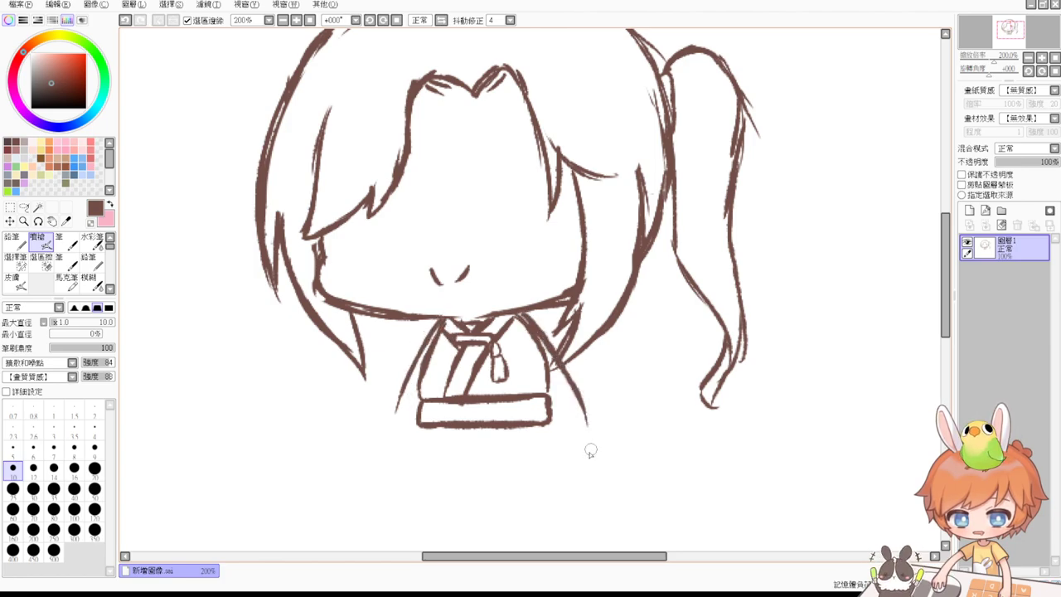
key(ctrl+z)
key(ctrl+z)
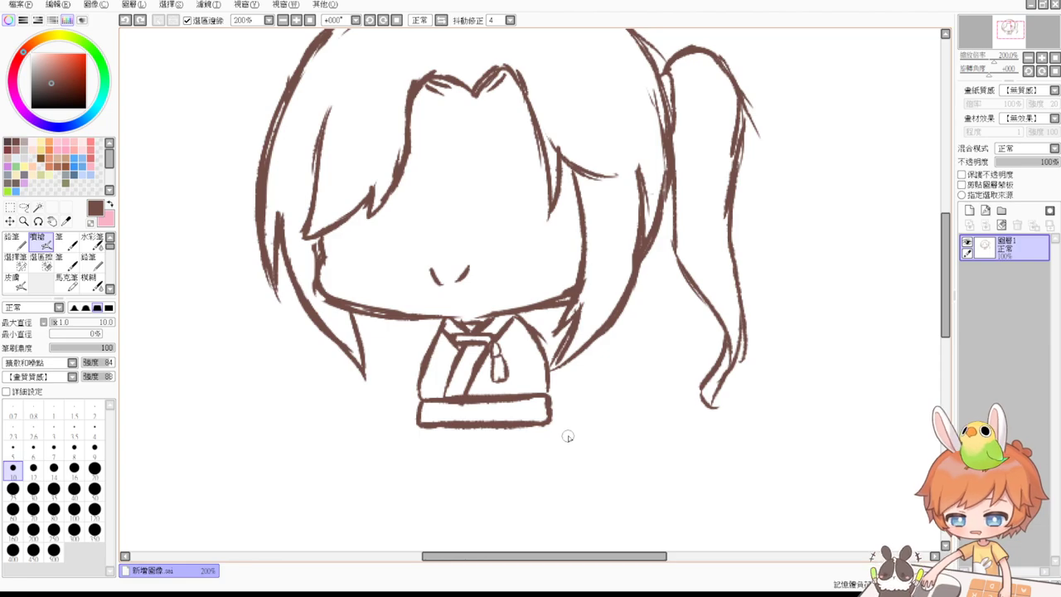
Sketch a tapering lower body beneath the waistband, with an inner line parallel to its left and bottom edges.
click(309, 20)
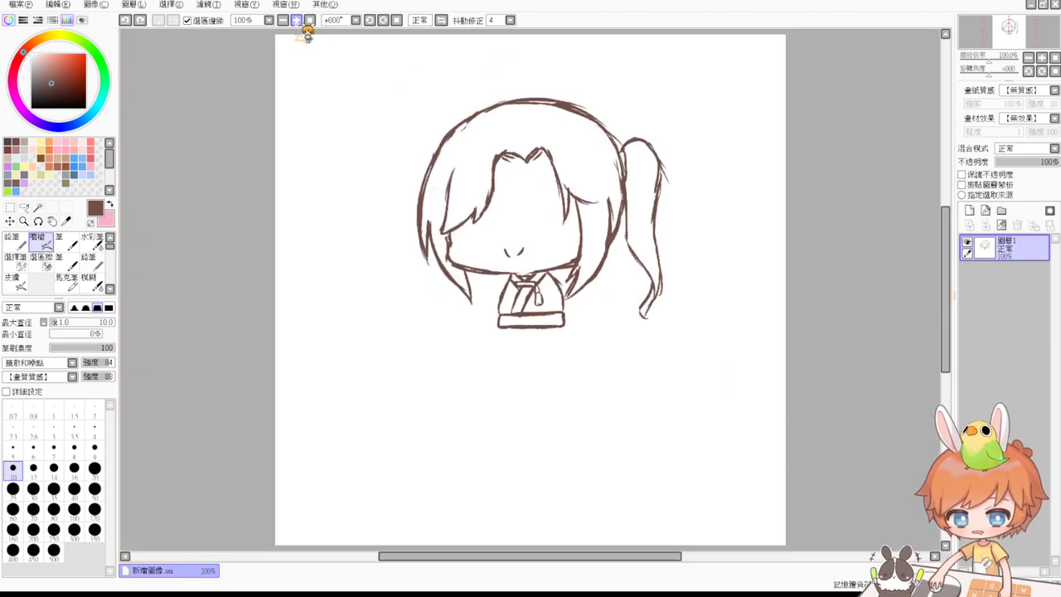
click(296, 20)
drag(718, 306, 706, 357)
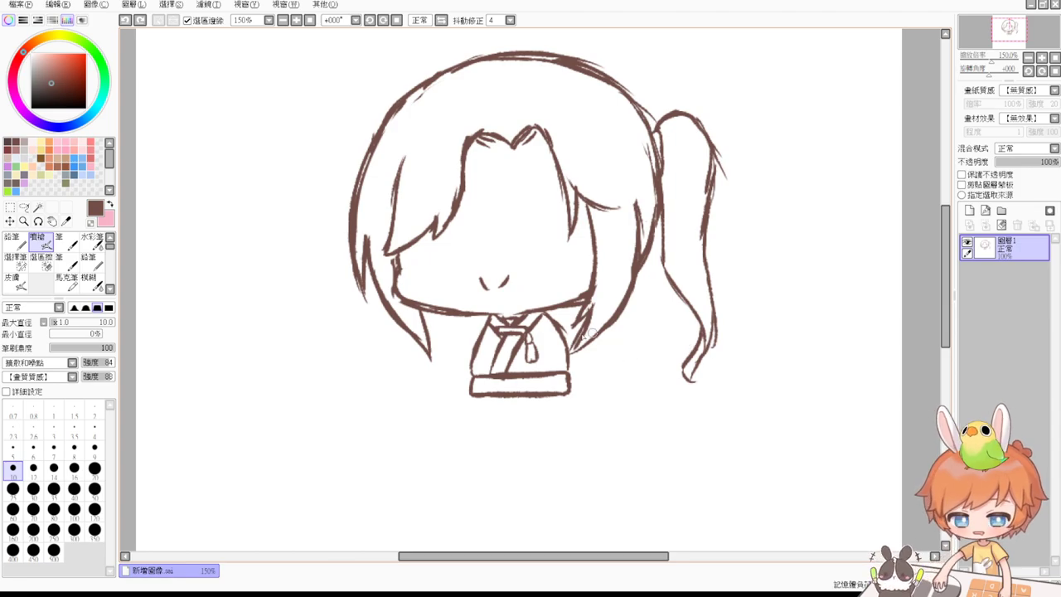
drag(556, 344, 573, 374)
key(ctrl+z)
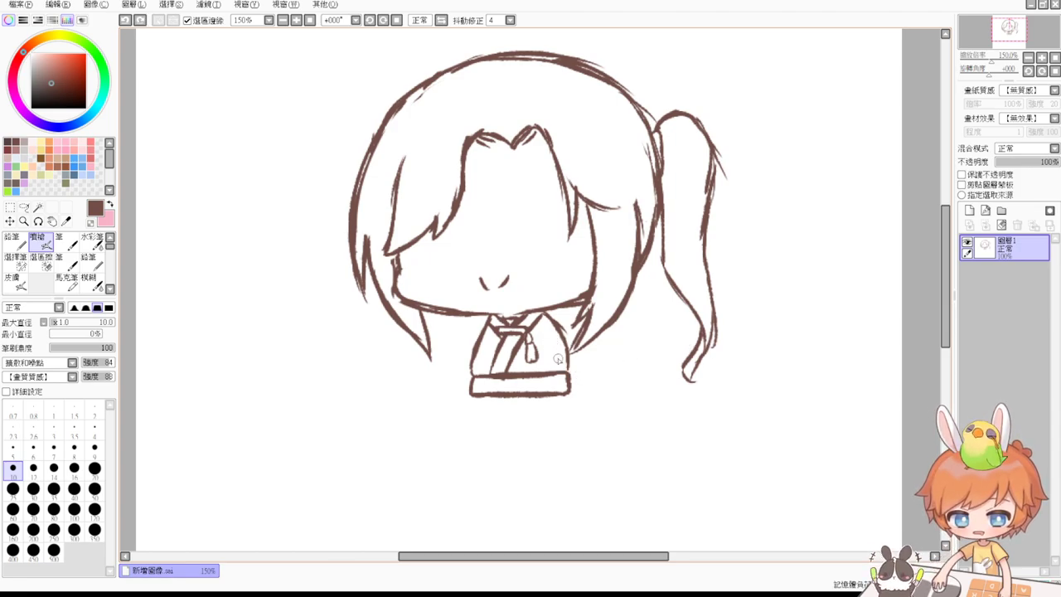
drag(588, 419, 581, 370)
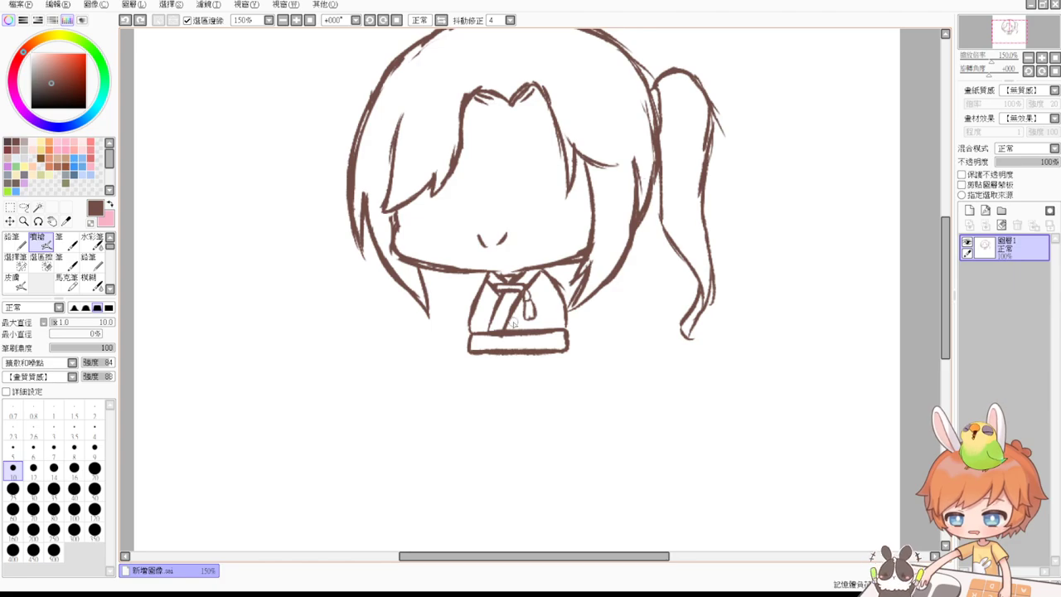
drag(487, 355, 492, 406)
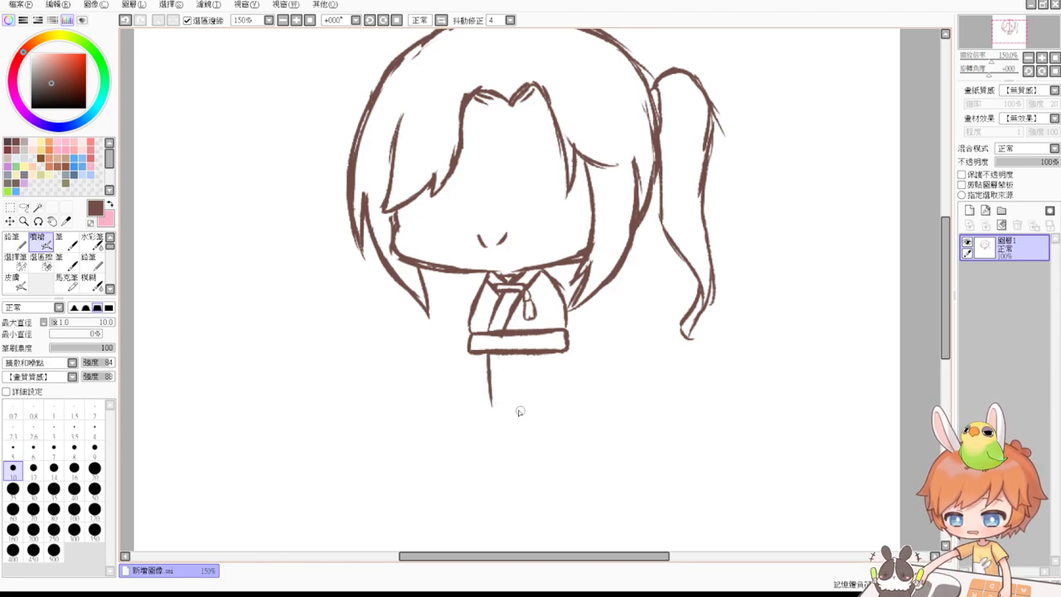
drag(492, 407, 529, 404)
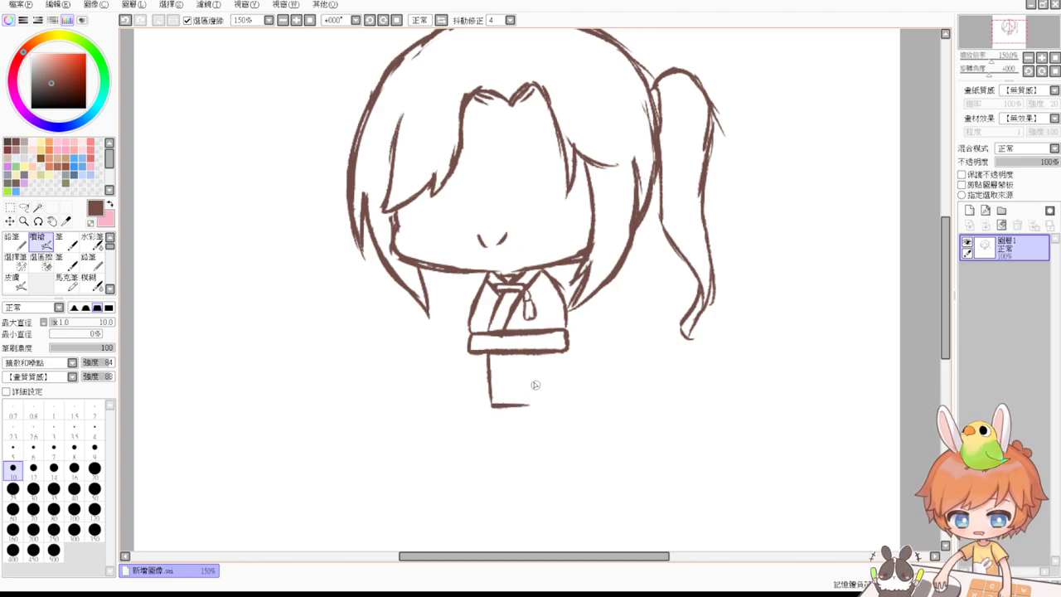
drag(535, 360, 527, 408)
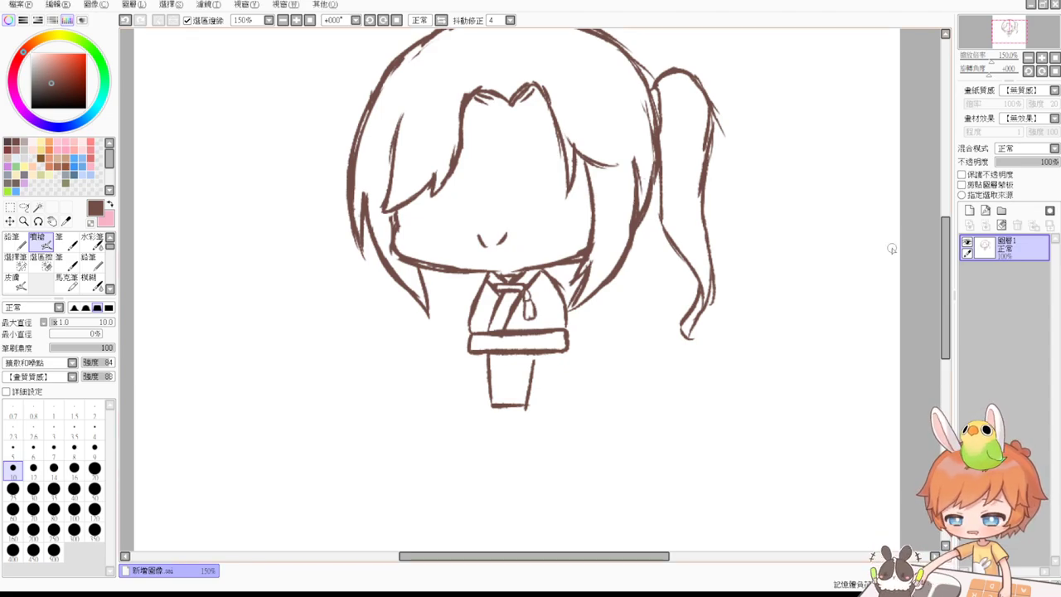
mouse_move(499, 356)
mouse_down()
mouse_move(503, 392)
mouse_move(484, 413)
mouse_move(509, 399)
mouse_move(500, 398)
mouse_move(531, 394)
mouse_up()
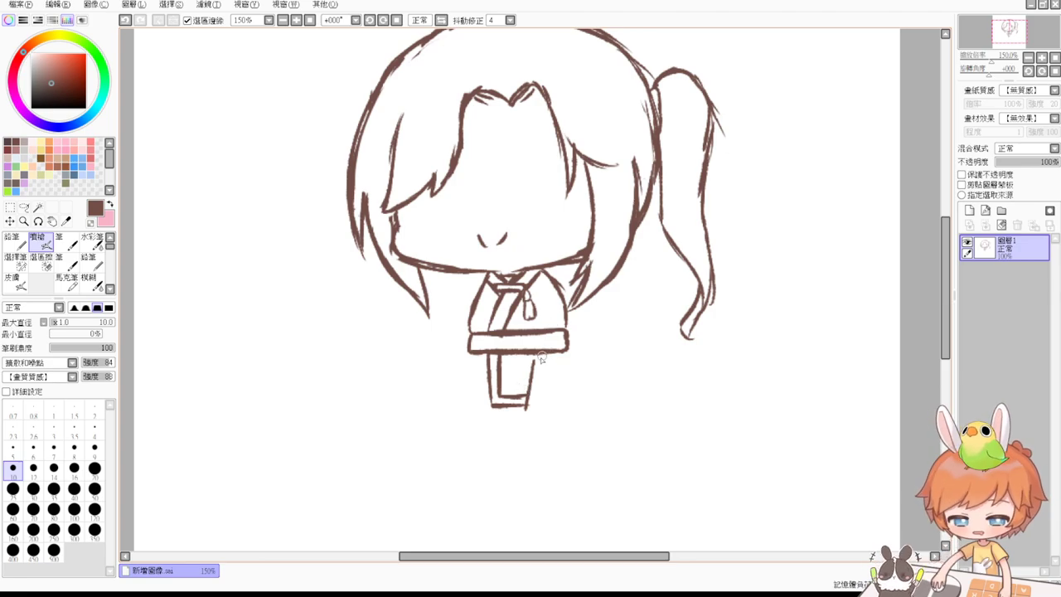
drag(536, 352, 534, 376)
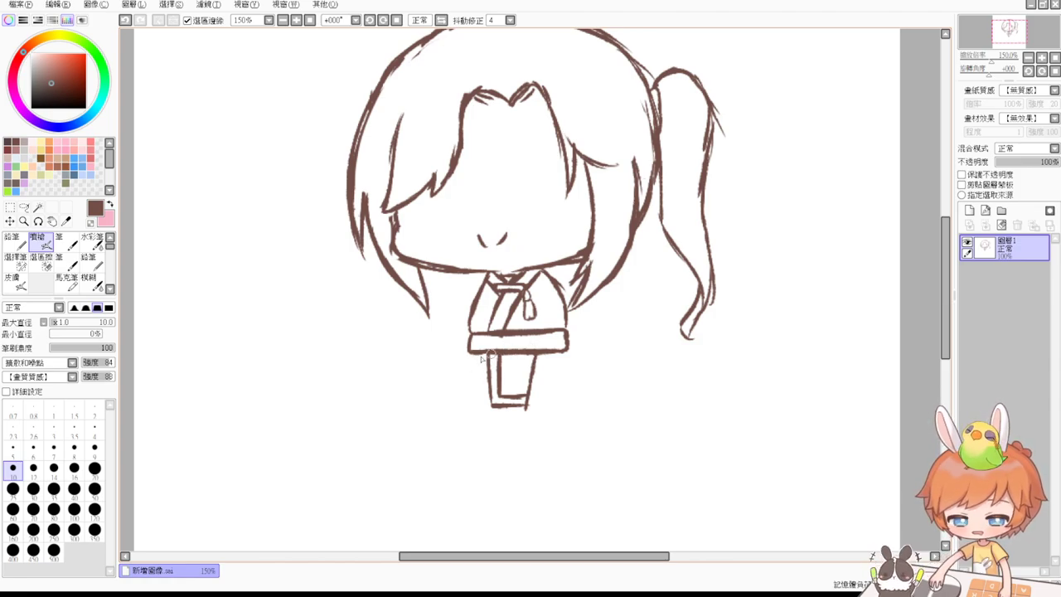
Sketch a narrow slanted belt just beneath the waistband, tilting down to the left, and clean its overlap with the lower body.
drag(470, 363, 557, 349)
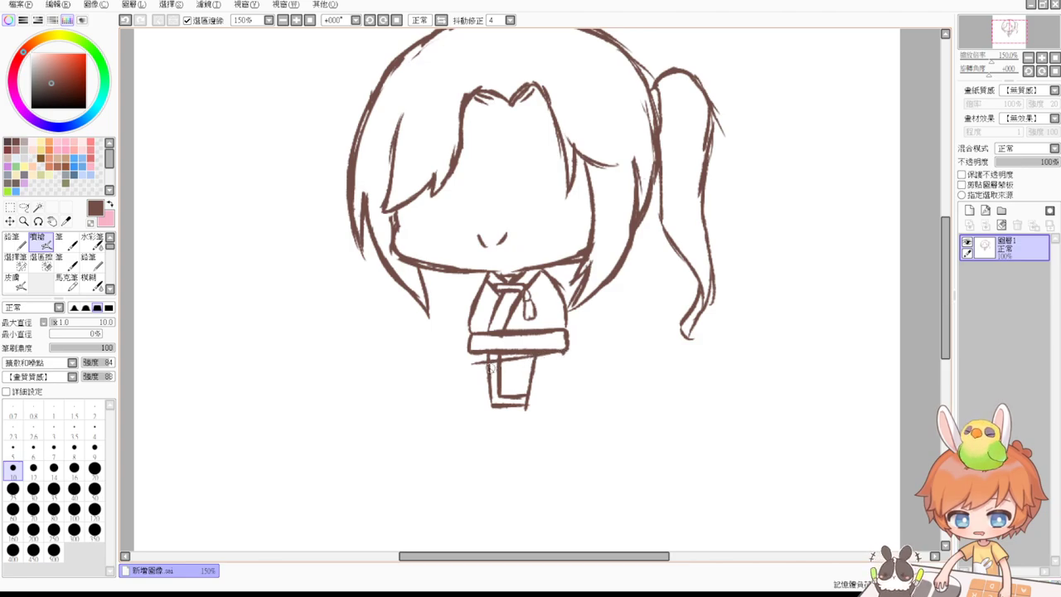
key(e)
drag(501, 366, 487, 367)
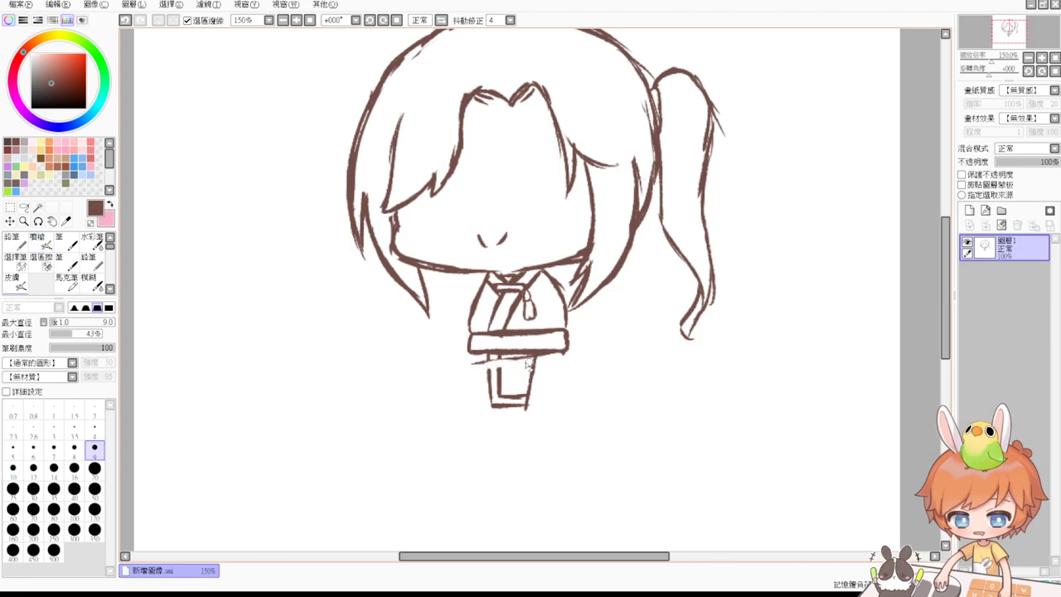
key(v)
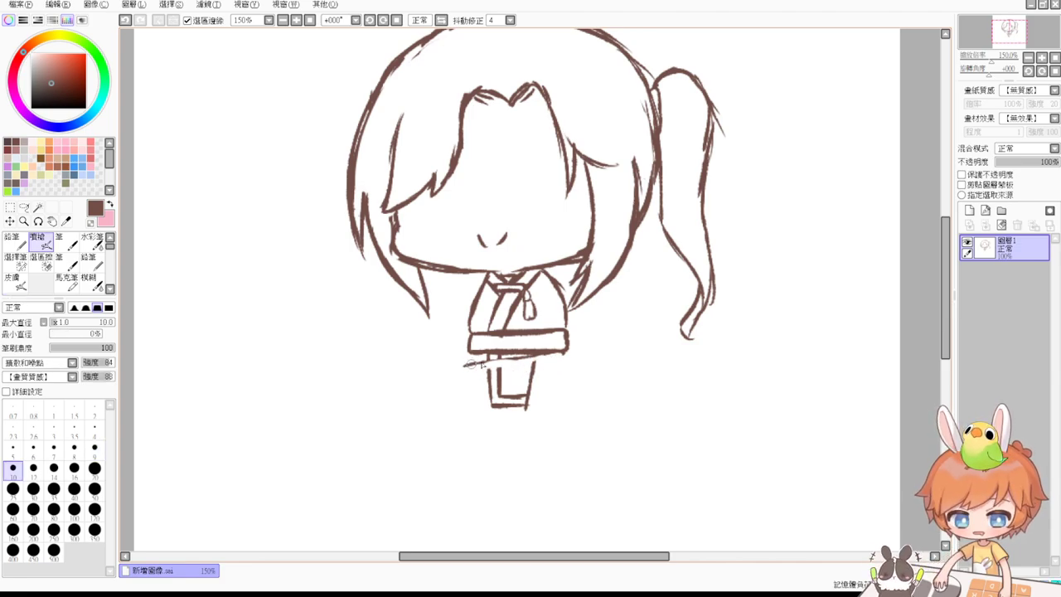
drag(496, 367, 558, 355)
key(ctrl+z)
key(ctrl+z)
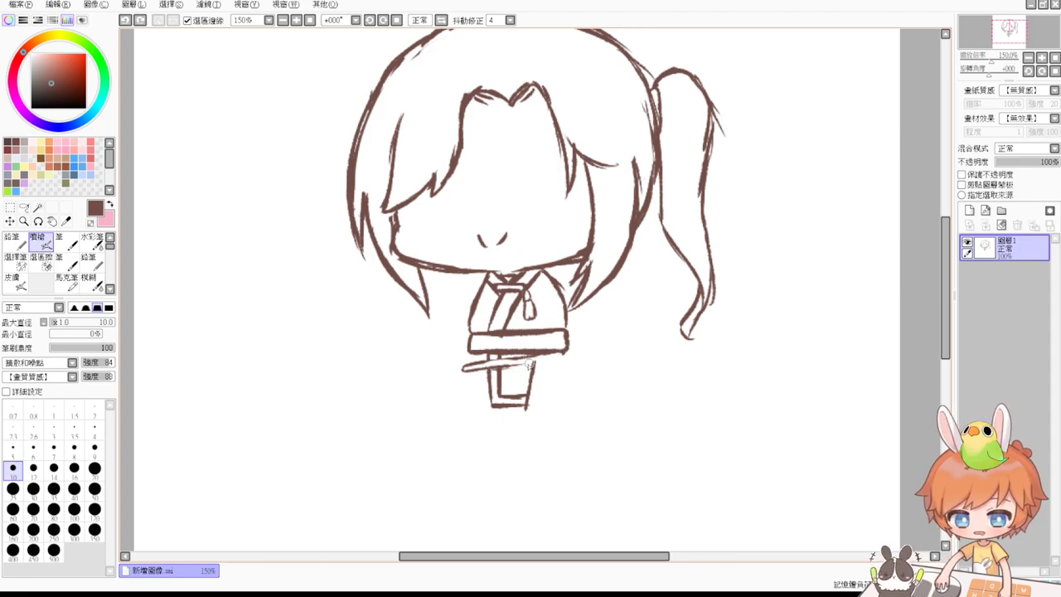
mouse_move(531, 366)
mouse_down()
mouse_move(565, 355)
mouse_move(476, 369)
mouse_move(535, 360)
mouse_up()
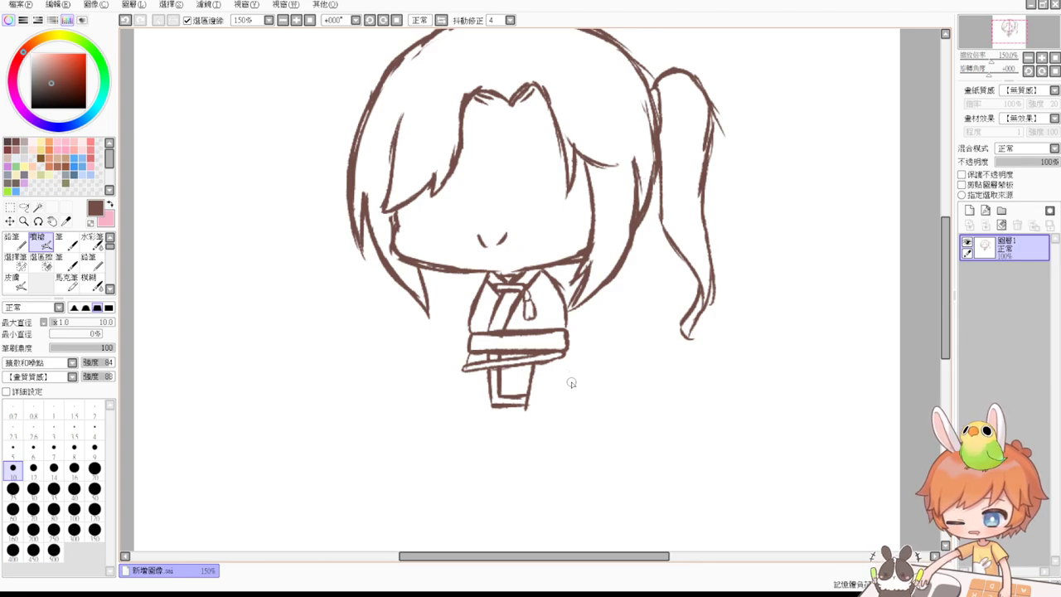
Draw the skirt's two outer edges, flaring downward from both ends of the slanted belt.
drag(565, 355, 571, 405)
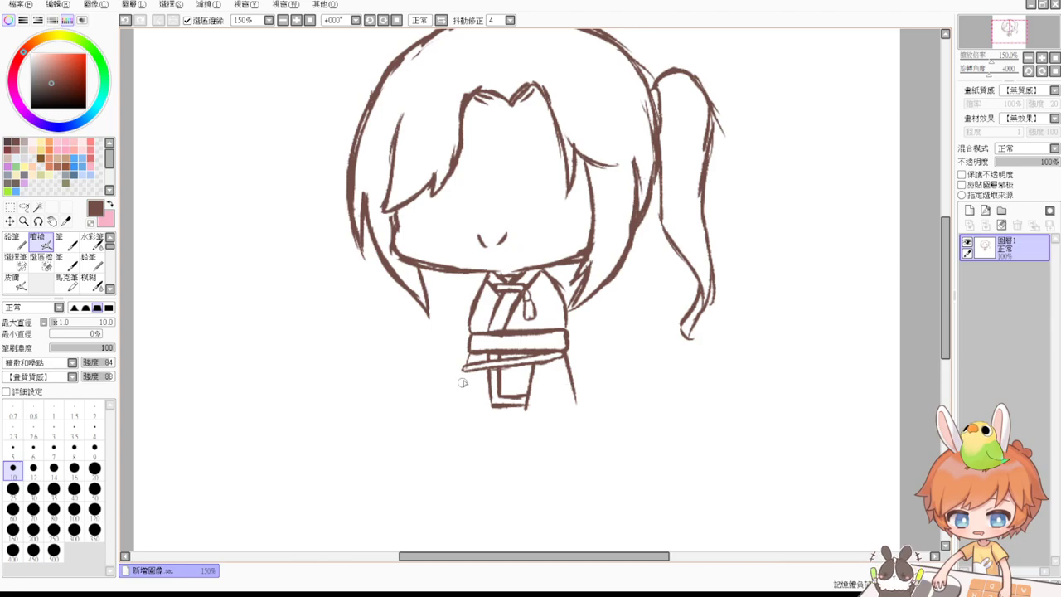
drag(465, 374, 456, 408)
key(ctrl+z)
drag(462, 367, 455, 407)
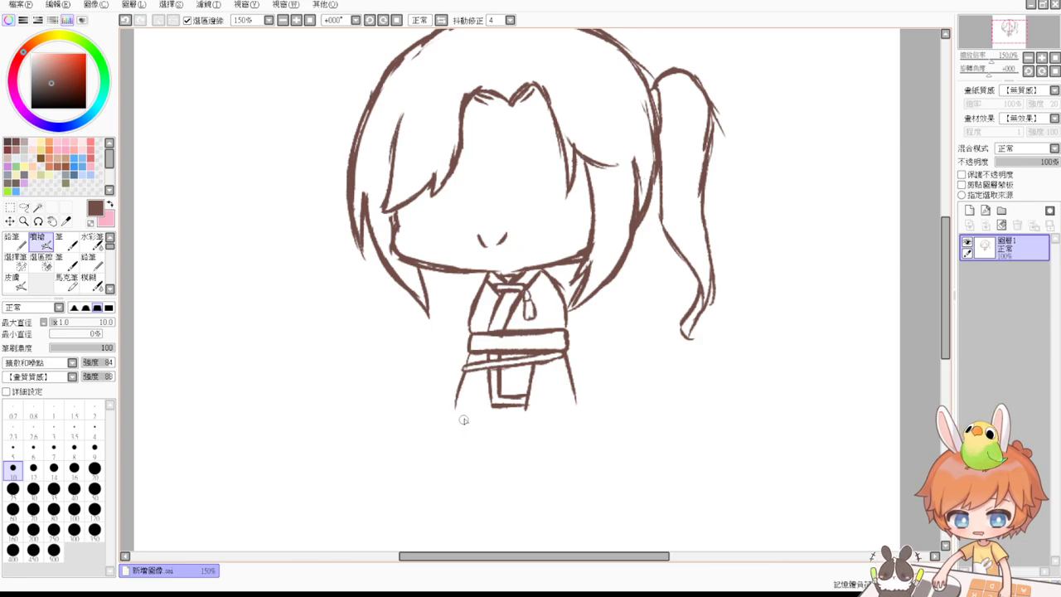
Draw the inner edges of the left and right skirt flaps, slanting outward from the belt on each side of the front panel.
drag(487, 371, 458, 413)
key(ctrl+z)
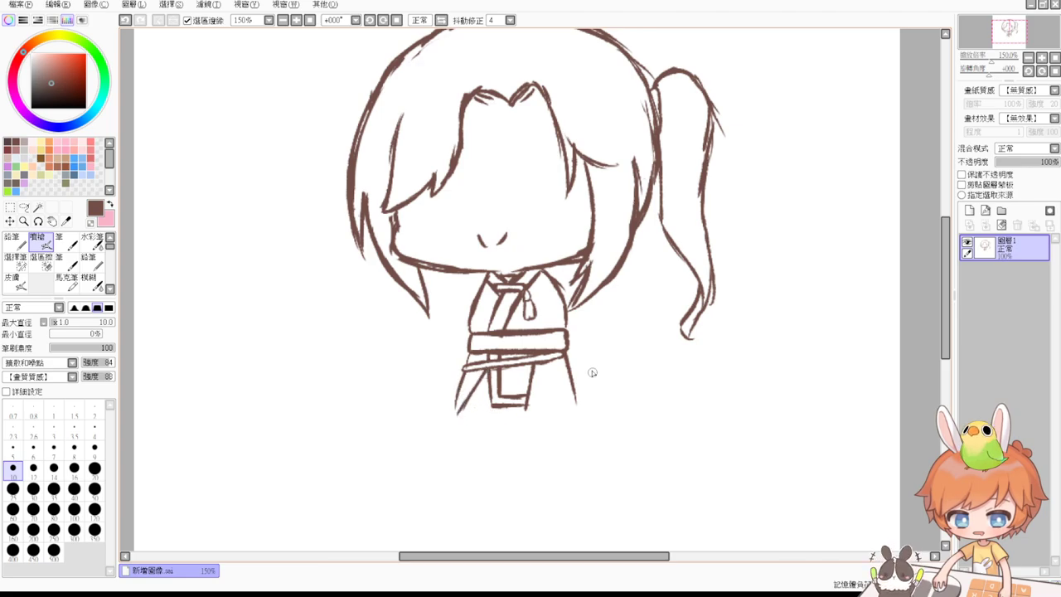
key(ctrl+z)
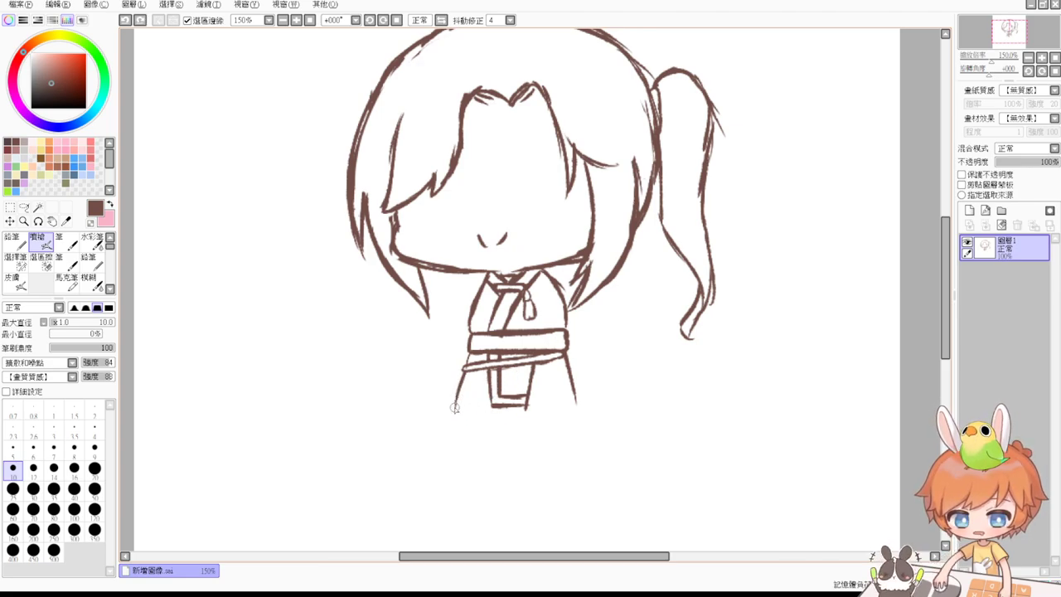
mouse_move(484, 368)
mouse_down()
mouse_move(466, 400)
mouse_move(492, 368)
mouse_move(554, 409)
mouse_up()
mouse_move(539, 362)
mouse_down()
mouse_move(556, 415)
mouse_move(578, 404)
mouse_up()
key(ctrl+z)
key(ctrl+z)
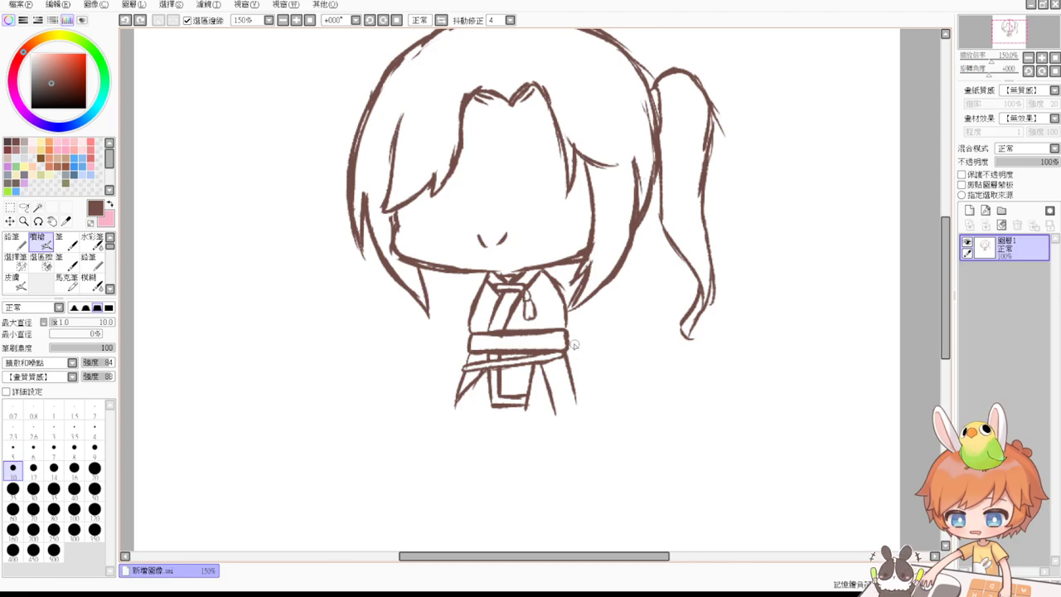
Close the right skirt flap with a bottom hem and add a border line inside its left and bottom edges.
key(e)
drag(555, 418, 577, 405)
key(b)
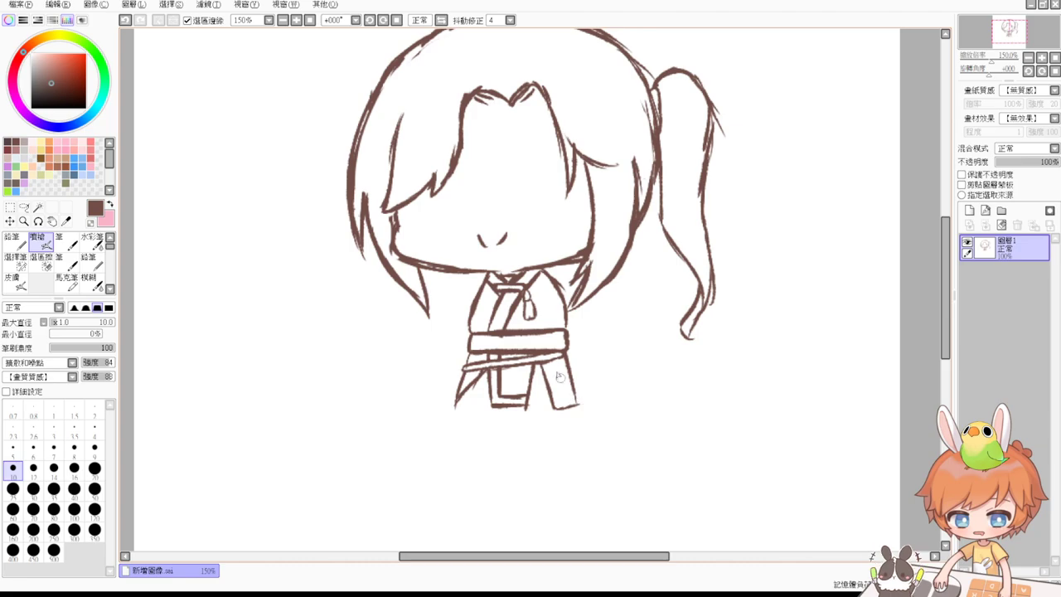
drag(547, 362, 576, 399)
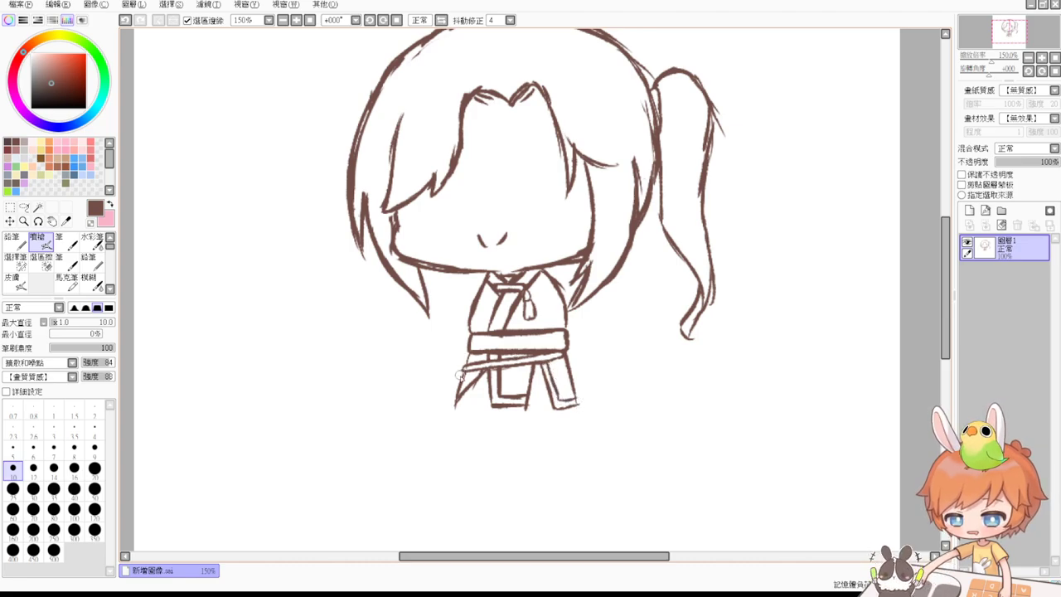
Erase the overlong pointed tip of the left skirt flap.
key(e)
drag(453, 396, 459, 410)
key(b)
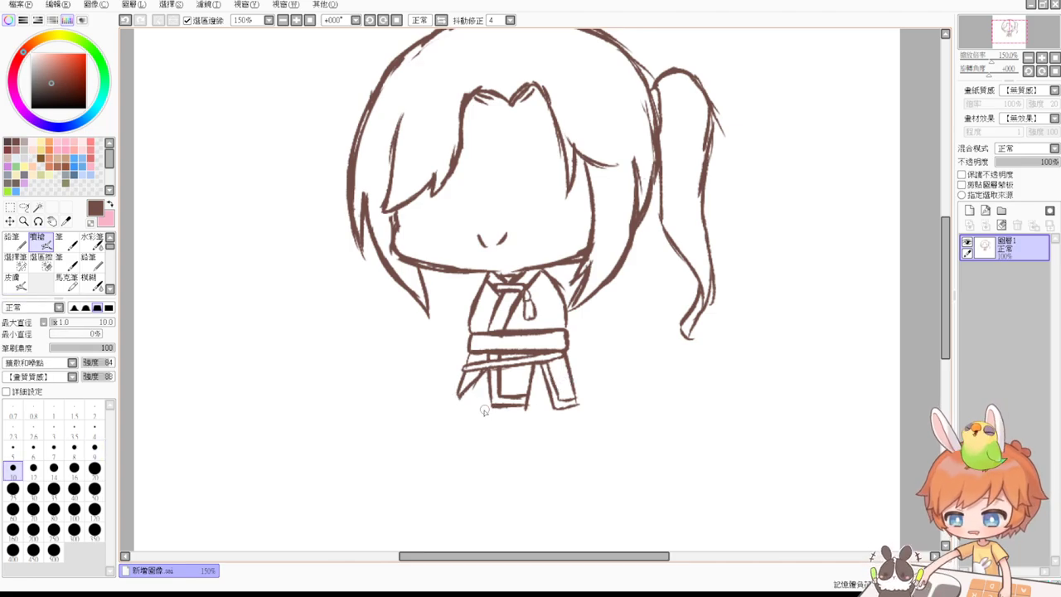
Erase the front panel's slanted right edge and redraw it as a vertical line, trimming its lower corner.
key(e)
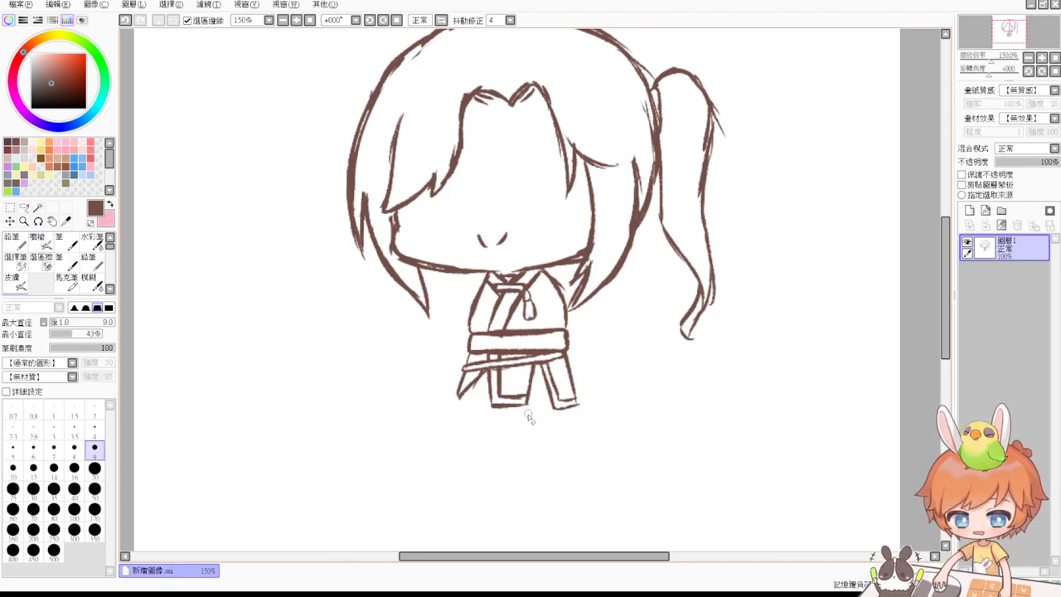
key(v)
key(e)
drag(535, 373, 533, 404)
key(v)
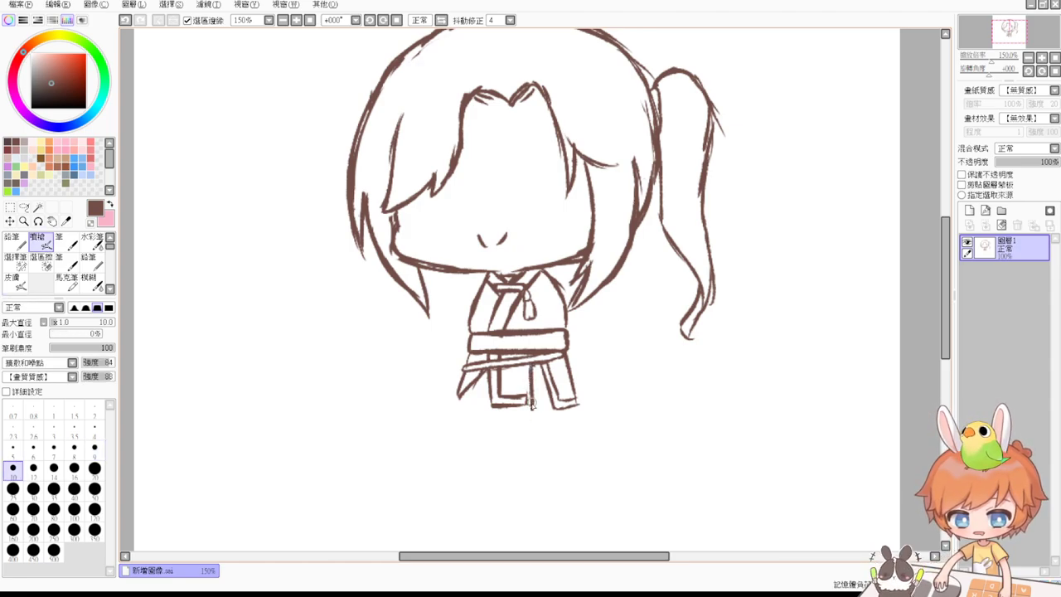
key(e)
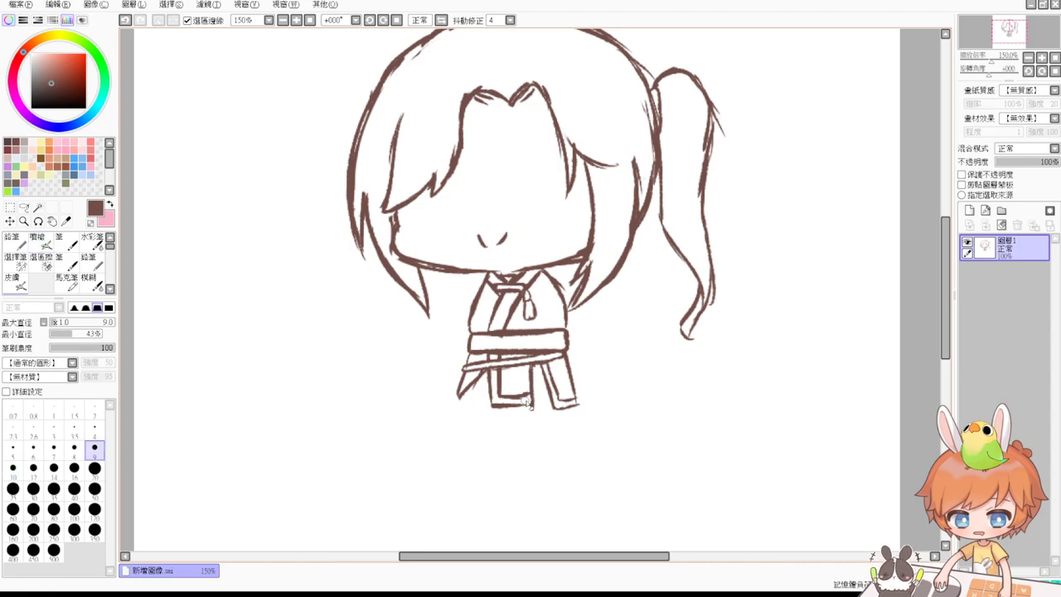
key(v)
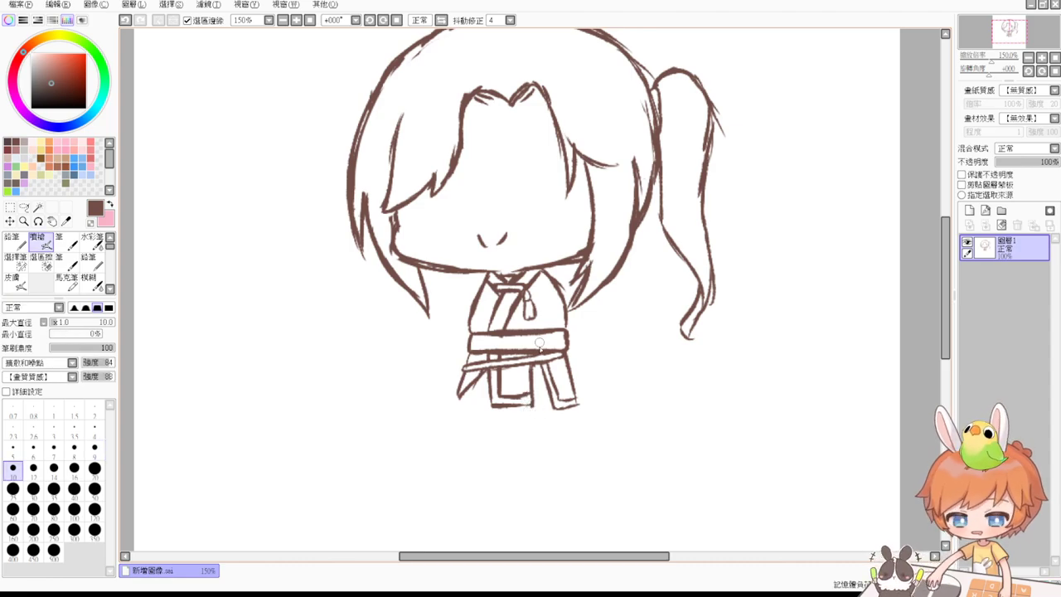
Erase the right skirt flap's rough bottom hem and redraw it as a cleaner slanted line.
key(e)
key(v)
key(e)
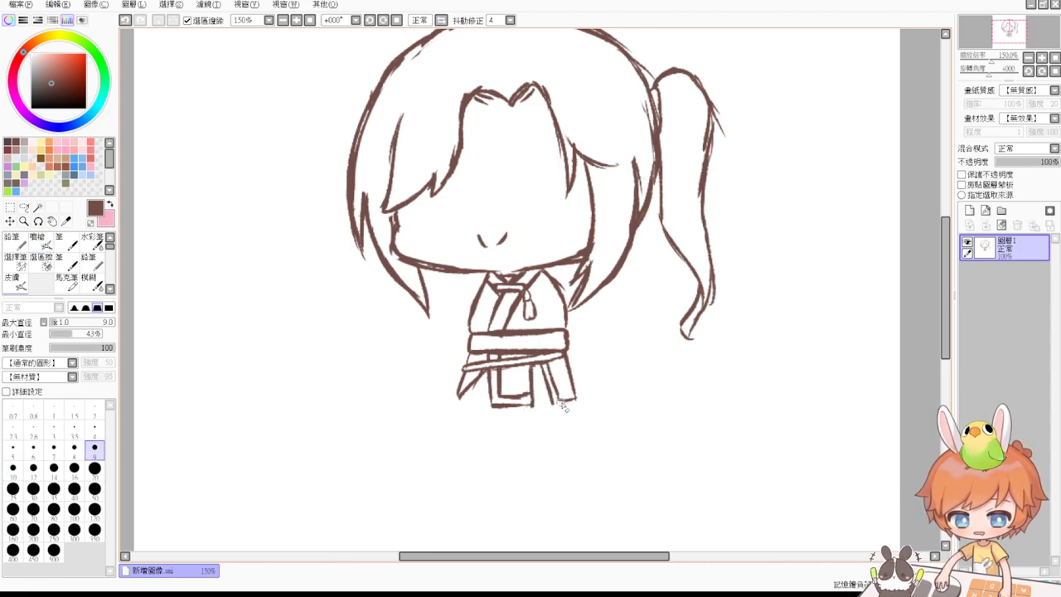
key(v)
drag(555, 407, 580, 399)
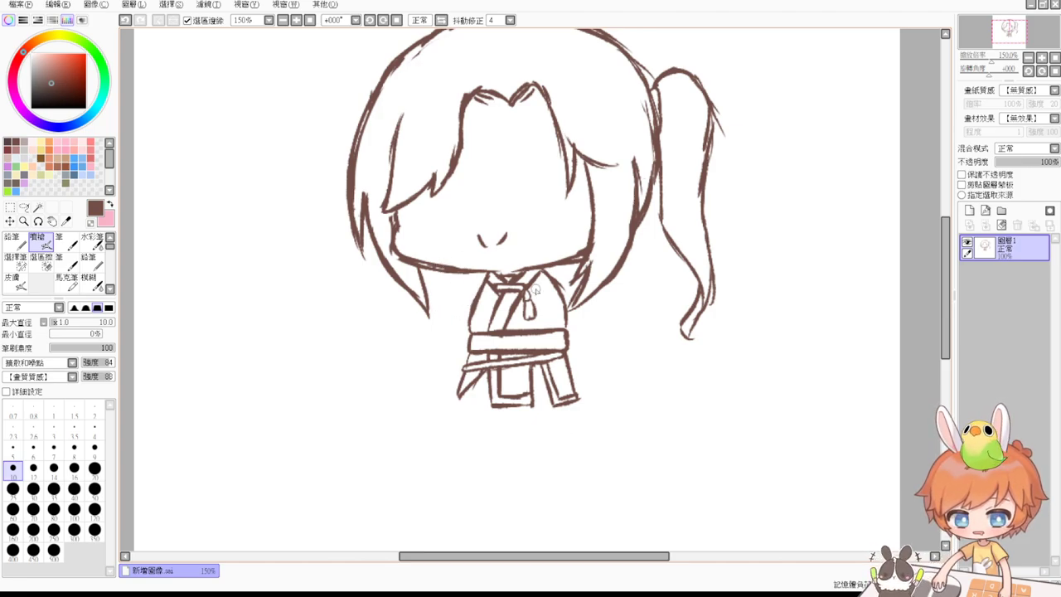
Erase the two short mouth strokes on the lower face.
key(e)
drag(482, 241, 505, 238)
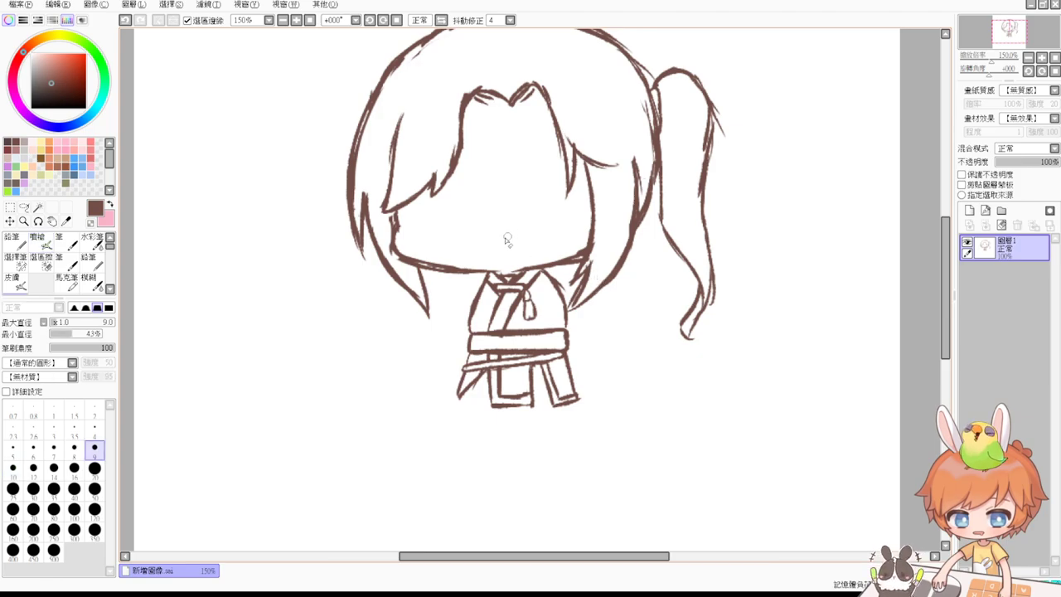
Sketch two short rounded legs beneath the skirt and close the left flap with a small hem.
key(b)
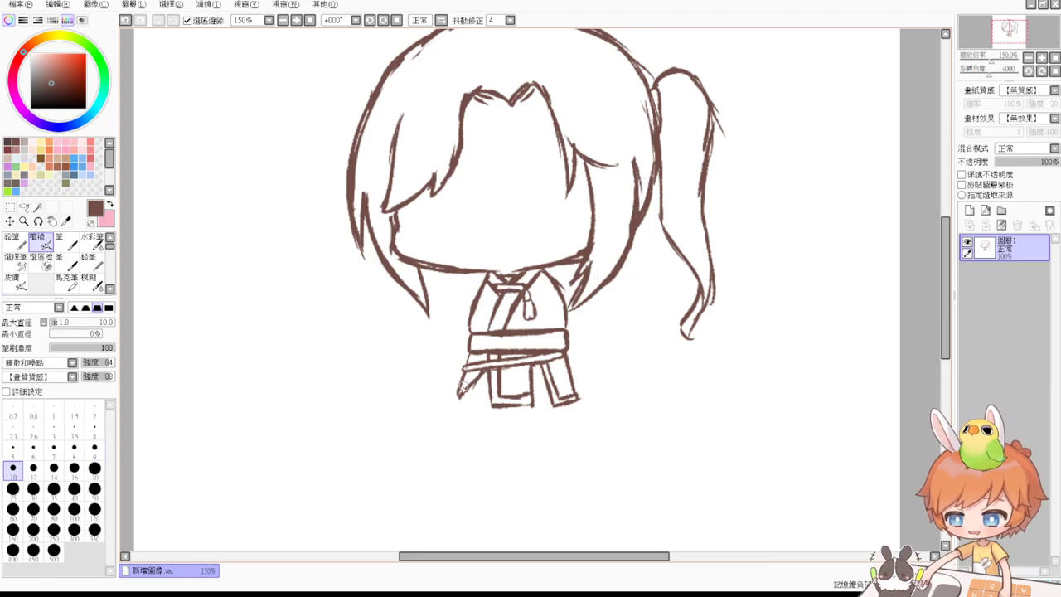
mouse_move(470, 387)
mouse_down()
mouse_move(472, 412)
mouse_move(535, 398)
mouse_up()
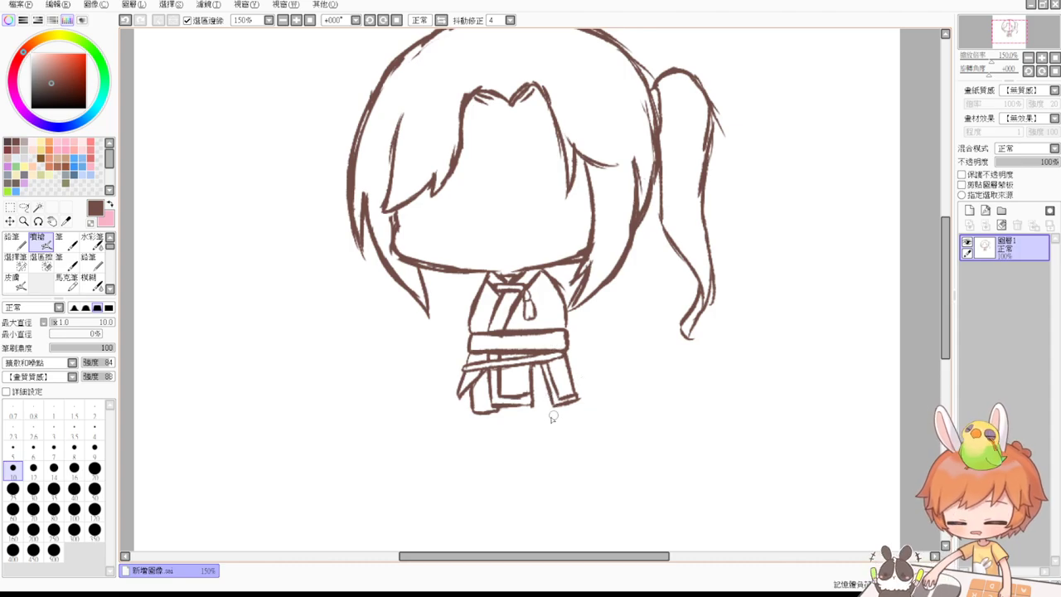
mouse_move(530, 405)
mouse_down()
mouse_move(540, 425)
mouse_move(560, 410)
mouse_up()
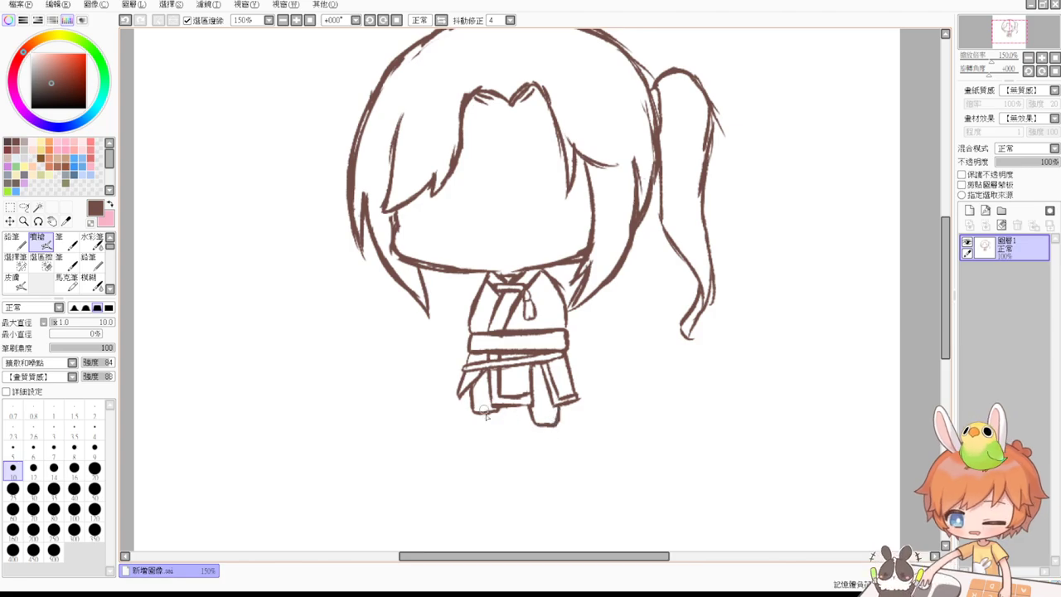
mouse_move(471, 400)
mouse_down()
mouse_move(476, 431)
mouse_move(497, 430)
mouse_move(474, 430)
mouse_move(502, 430)
mouse_move(500, 428)
mouse_up()
key(e)
key(e)
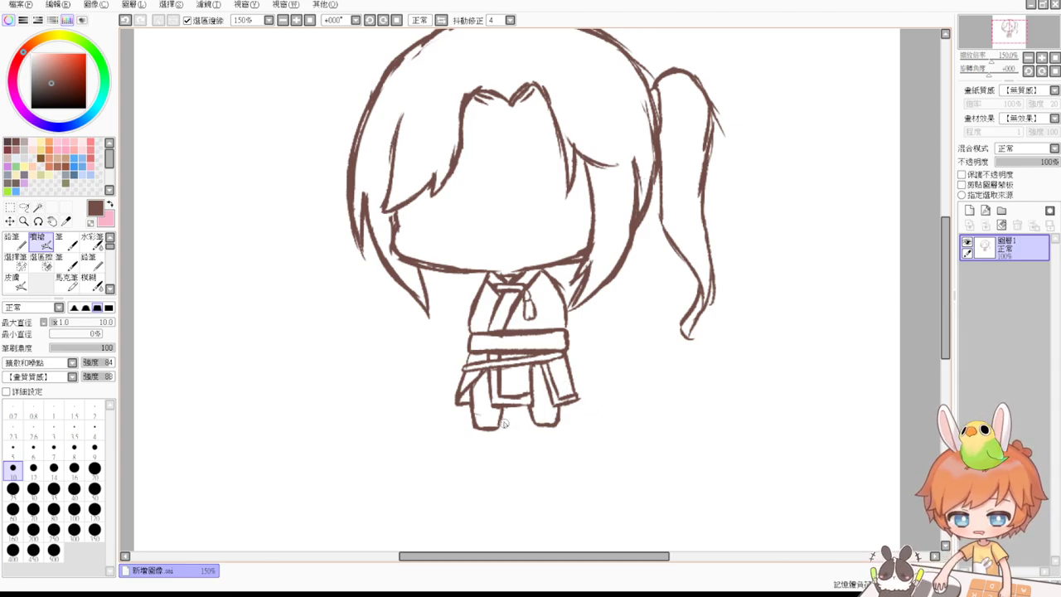
Erase the rounded legs and redraw them wider with flat bottom cuffs, spreading slightly outward.
key(e)
mouse_move(502, 429)
mouse_down()
mouse_move(458, 418)
mouse_move(504, 426)
mouse_move(474, 425)
mouse_move(475, 348)
mouse_move(494, 355)
mouse_move(575, 333)
mouse_move(564, 425)
mouse_up()
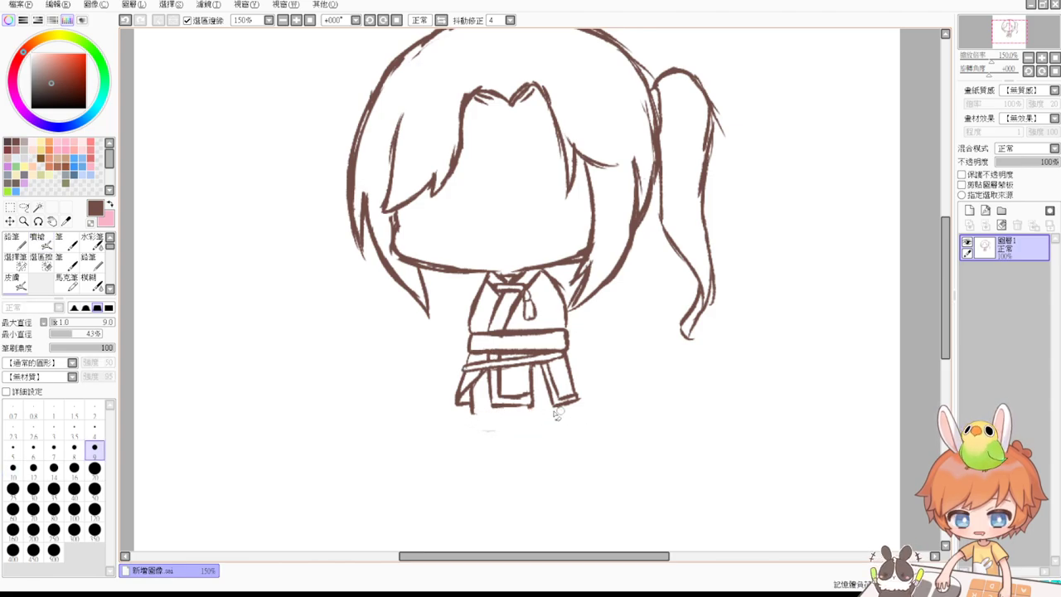
key(b)
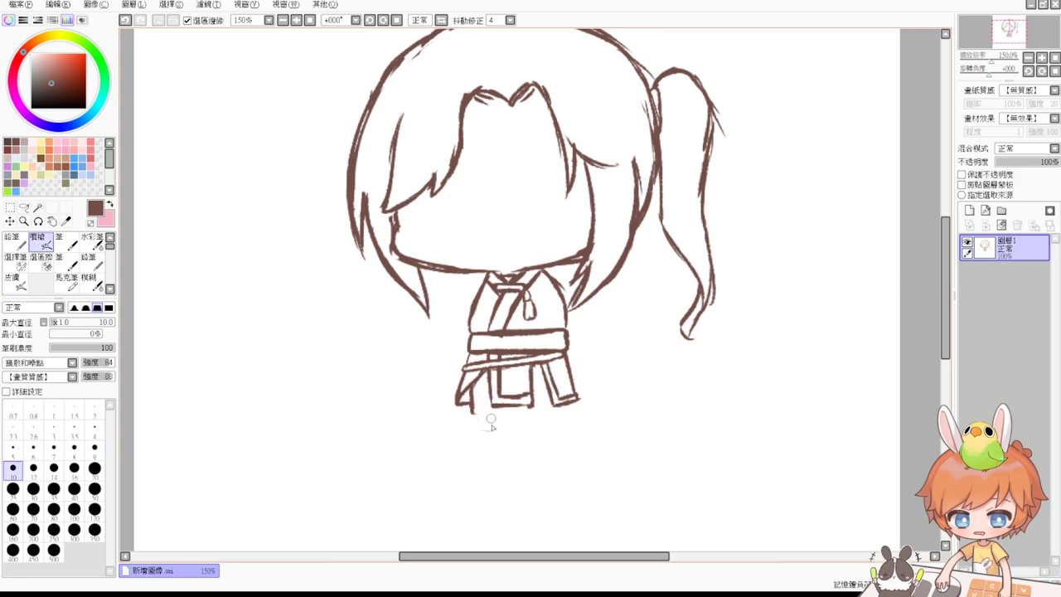
mouse_move(470, 398)
mouse_down()
mouse_move(477, 429)
mouse_move(504, 427)
mouse_move(487, 432)
mouse_move(534, 423)
mouse_move(532, 414)
mouse_move(541, 430)
mouse_move(569, 425)
mouse_up()
key(ctrl+z)
key(ctrl+z)
key(ctrl+z)
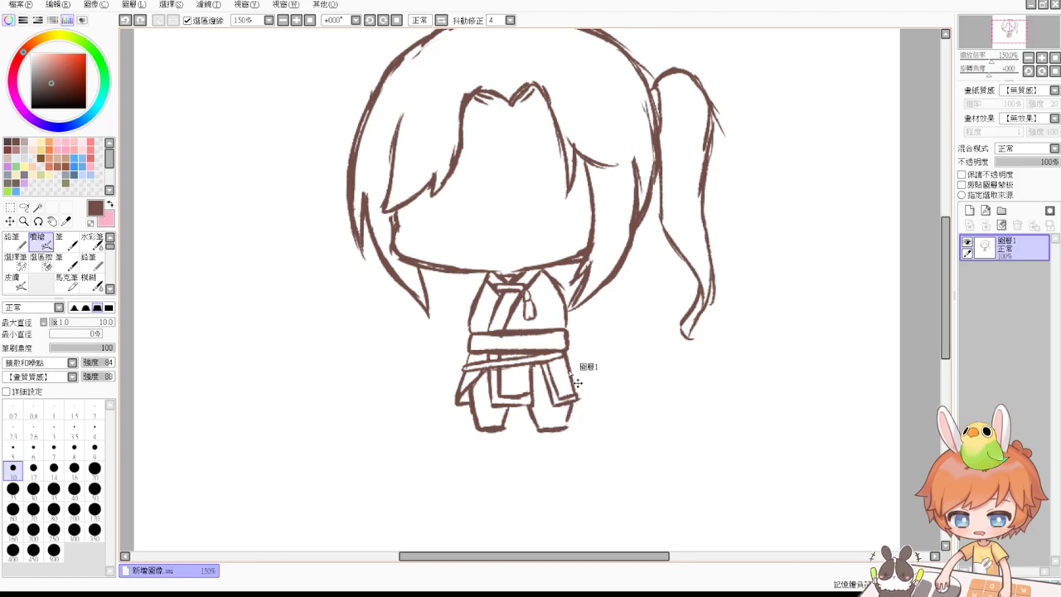
Redraw the right skirt flap's outer edge flaring further out, and complete the right leg's outer edge below it.
key(e)
drag(567, 360, 578, 401)
key(v)
mouse_move(567, 354)
mouse_down()
mouse_move(584, 384)
mouse_move(567, 391)
mouse_move(577, 377)
mouse_move(567, 355)
mouse_move(585, 396)
mouse_move(562, 400)
mouse_move(566, 428)
mouse_up()
key(e)
key(v)
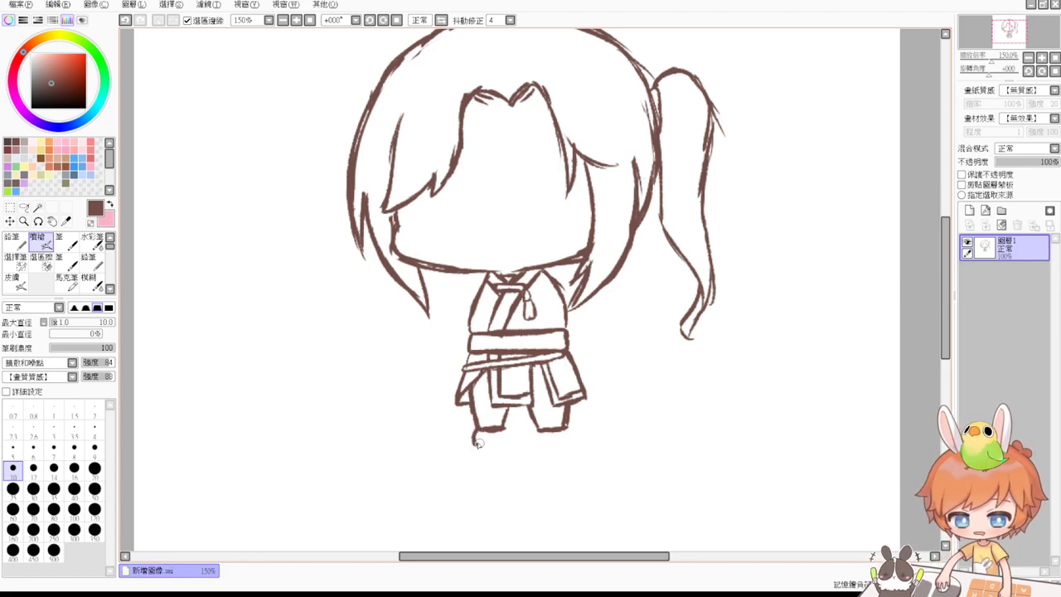
Try to sketch the left foot beneath the left leg's cuff.
drag(474, 443, 503, 435)
key(ctrl+z)
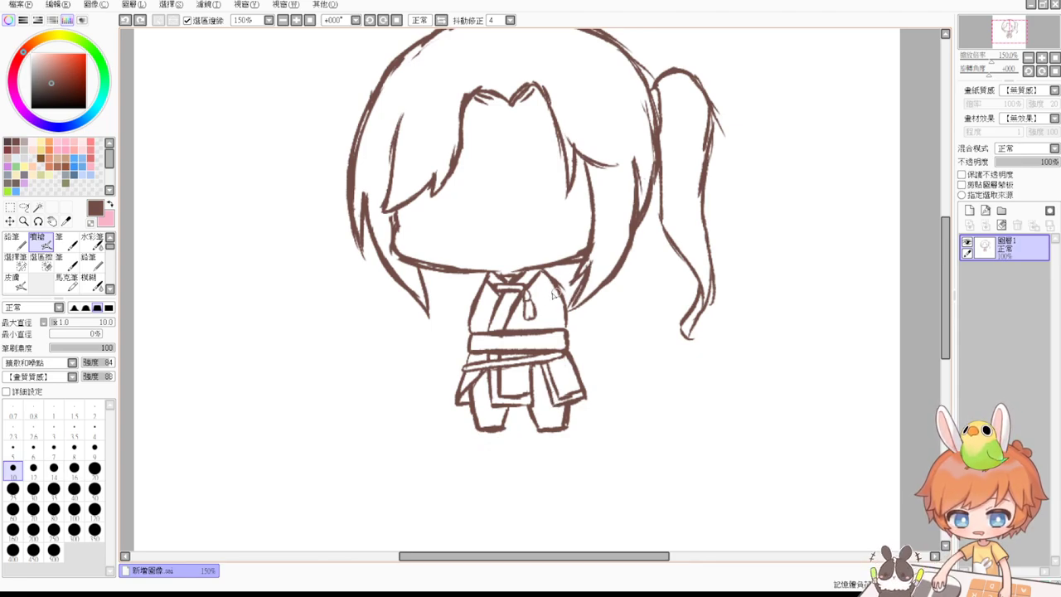
Erase the curved right edge of the upper outfit and redraw it as a straighter line sloping to the waistband.
key(e)
drag(550, 275, 567, 319)
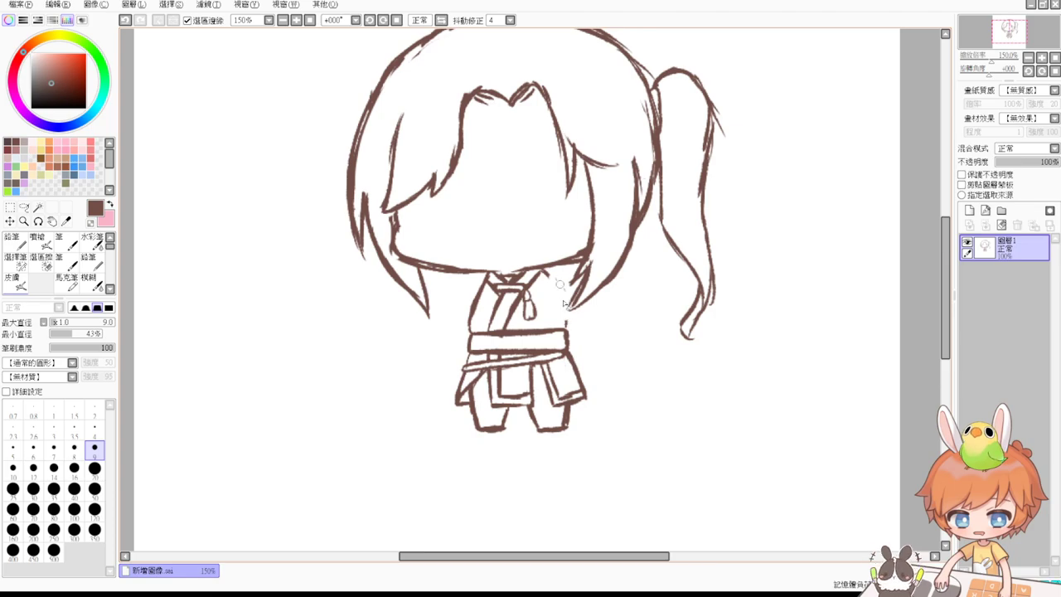
key(v)
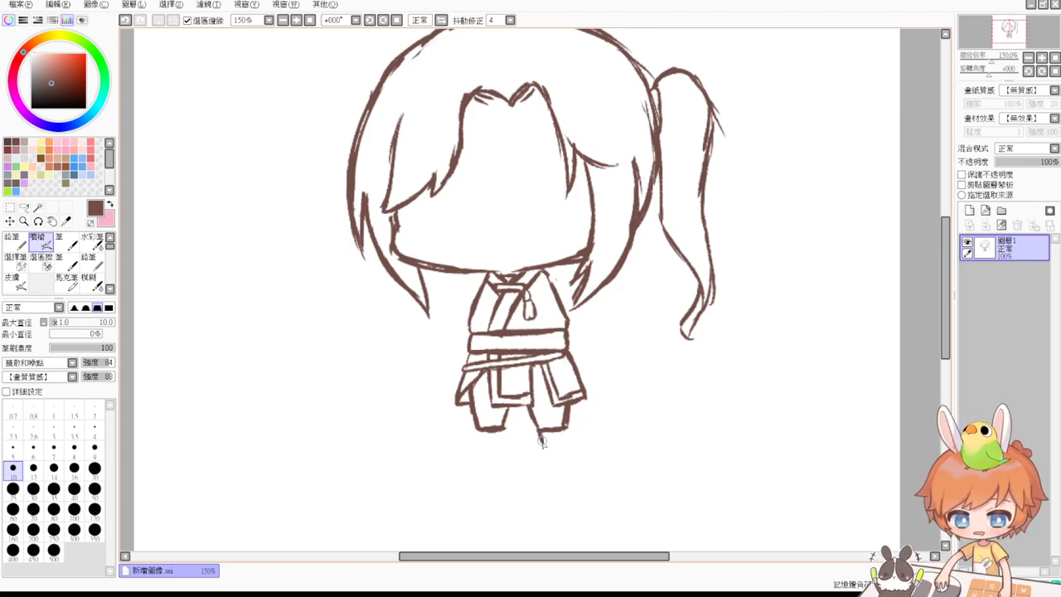
Sketch a small rounded shoe beneath the right leg's cuff and clean up its outline.
mouse_move(564, 441)
mouse_down()
mouse_move(477, 420)
mouse_move(575, 442)
mouse_move(554, 447)
mouse_move(565, 429)
mouse_move(569, 442)
mouse_move(532, 444)
mouse_move(572, 450)
mouse_up()
key(e)
key(b)
key(e)
key(b)
key(e)
key(b)
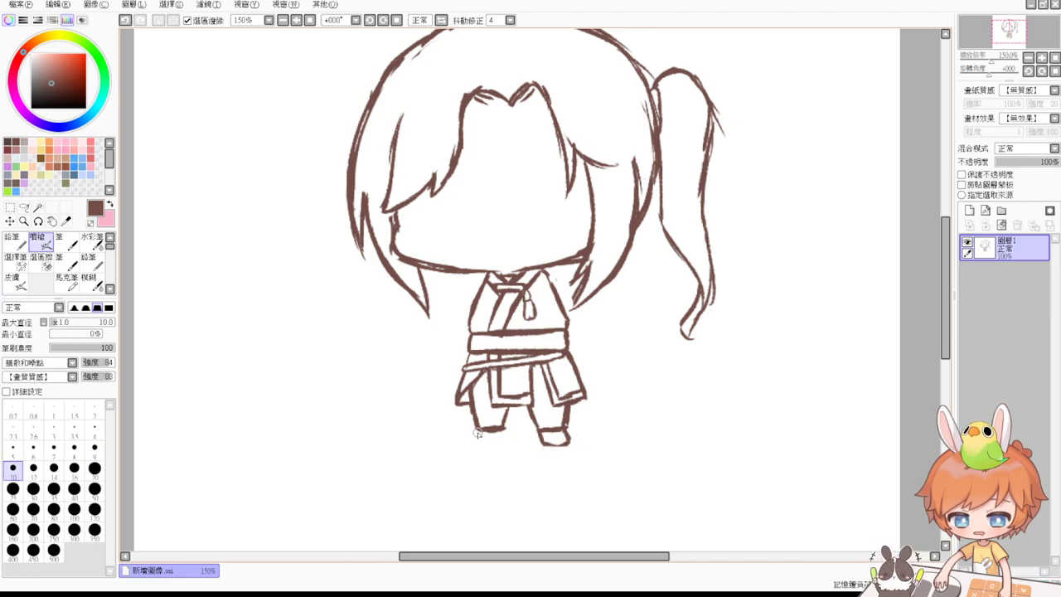
Sketch a matching small shoe beneath the left leg's cuff, undoing the unsatisfactory strokes.
mouse_move(469, 446)
mouse_down()
mouse_move(501, 444)
mouse_move(484, 429)
mouse_move(470, 433)
mouse_move(500, 444)
mouse_up()
key(ctrl+z)
key(ctrl+z)
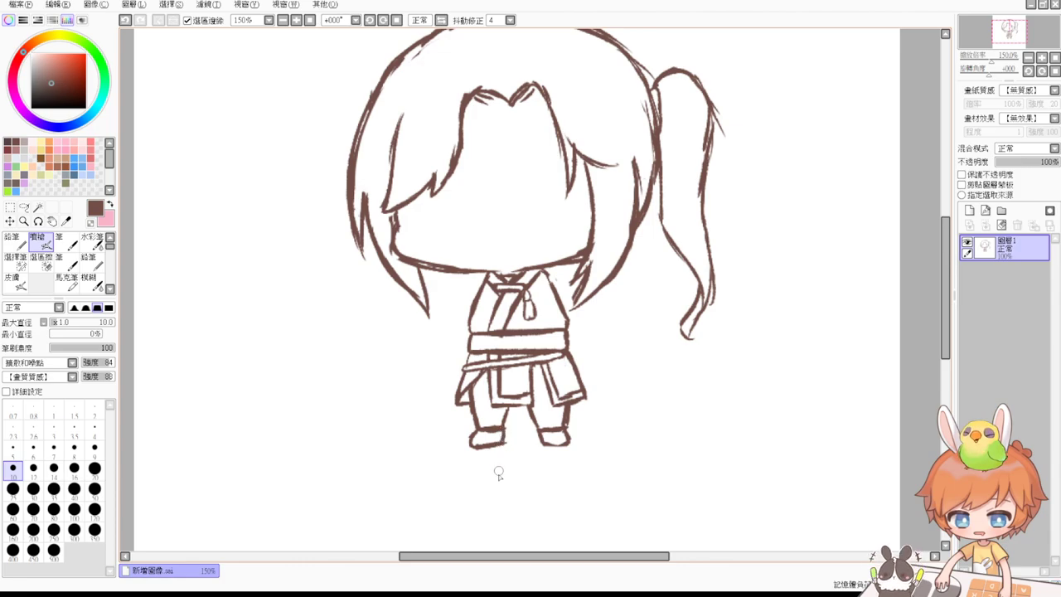
Erase the right shoe's sole and redraw it with a smoother, slightly wider curve.
key(e)
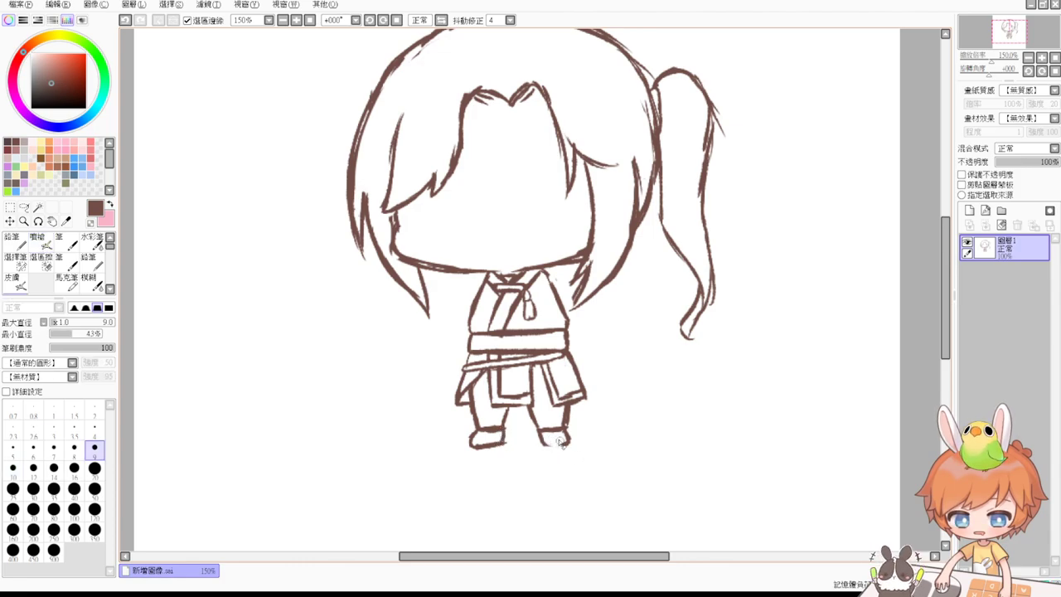
key(e)
drag(552, 446, 571, 447)
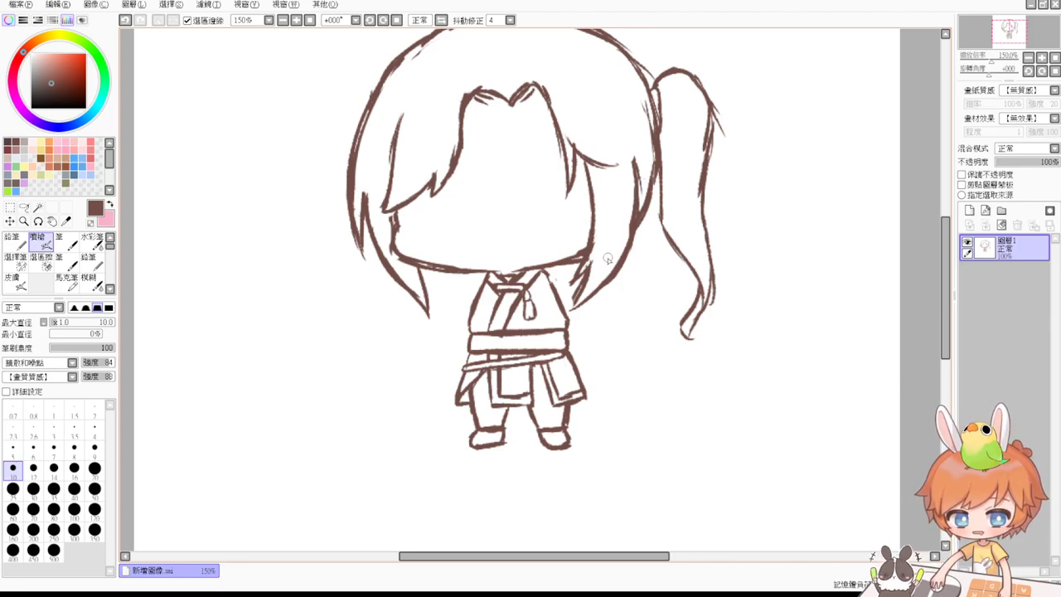
Erase the inner lines of the right skirt flap and redraw them with a stronger outward slant.
scroll(609, 249, up, 2)
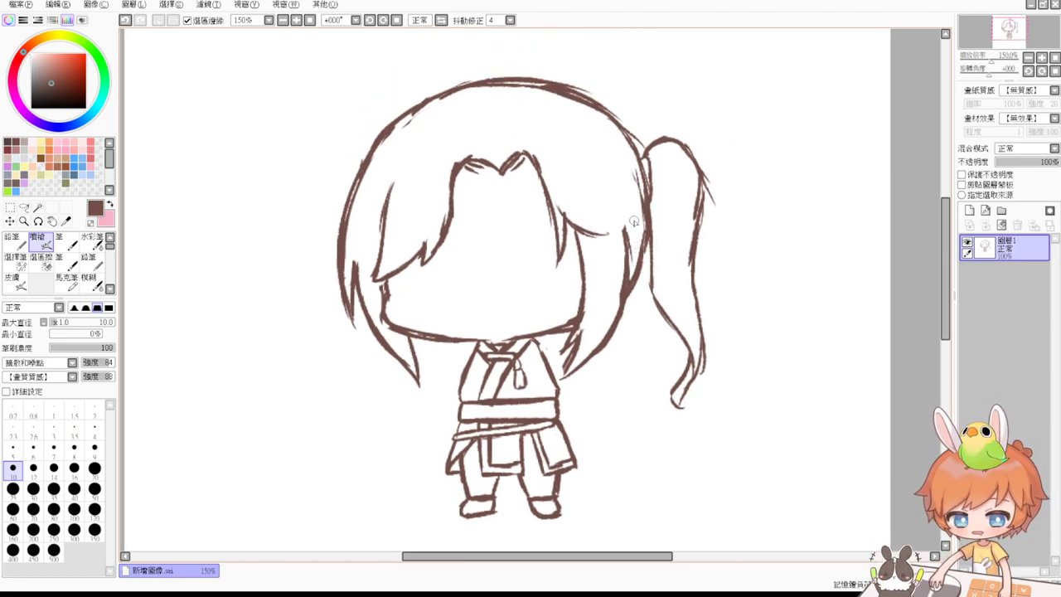
drag(749, 341, 746, 304)
key(e)
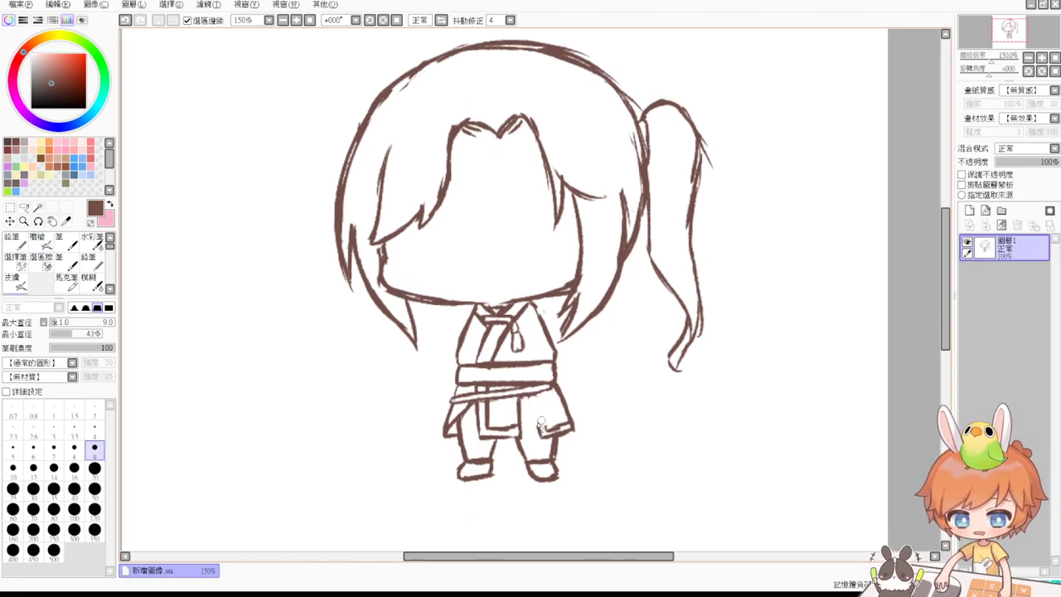
key(v)
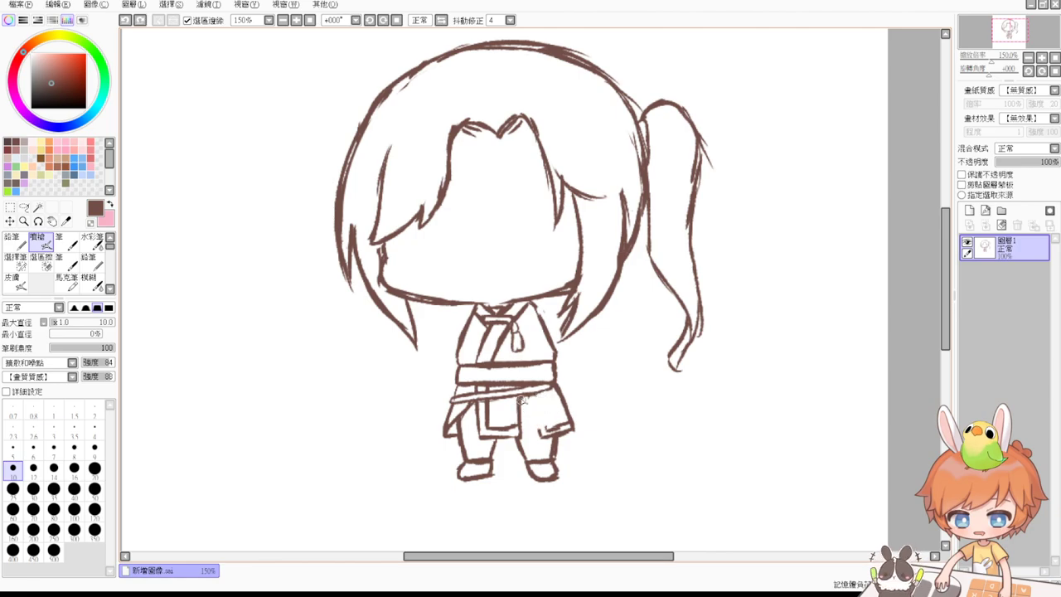
drag(528, 398, 546, 429)
key(ctrl+z)
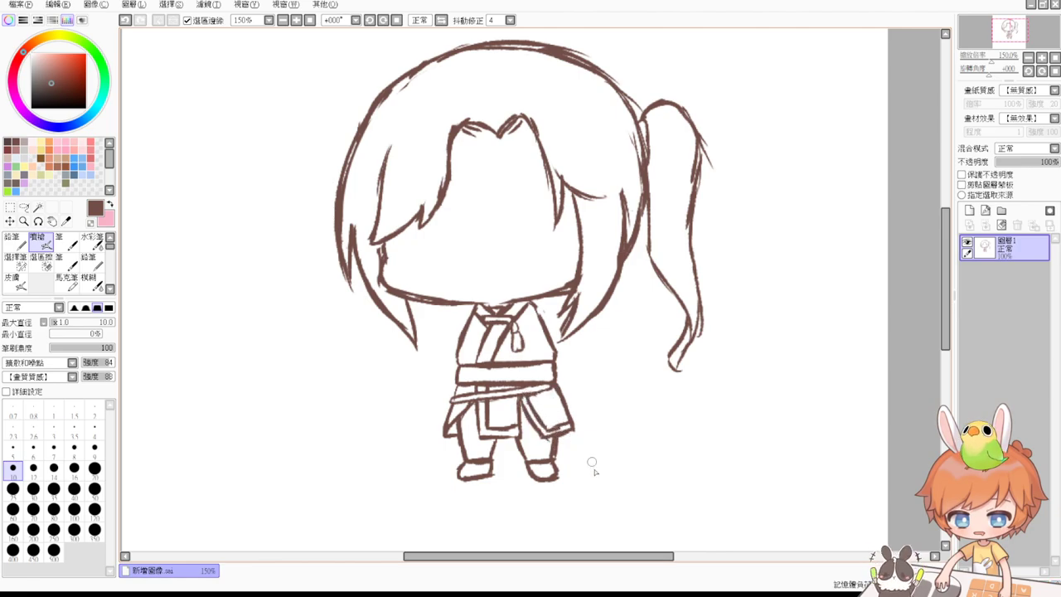
Erase the right skirt flap's outer edge and redraw it flaring wider, undoing the unsatisfactory strokes.
key(e)
mouse_move(559, 388)
mouse_down()
mouse_move(572, 423)
mouse_move(565, 415)
mouse_move(560, 433)
mouse_move(564, 404)
mouse_move(582, 425)
mouse_up()
key(v)
key(ctrl+z)
mouse_move(549, 382)
mouse_down()
mouse_move(584, 428)
mouse_move(551, 429)
mouse_move(574, 422)
mouse_move(568, 439)
mouse_move(547, 426)
mouse_move(583, 421)
mouse_move(547, 427)
mouse_move(579, 436)
mouse_up()
key(ctrl+z)
key(ctrl+z)
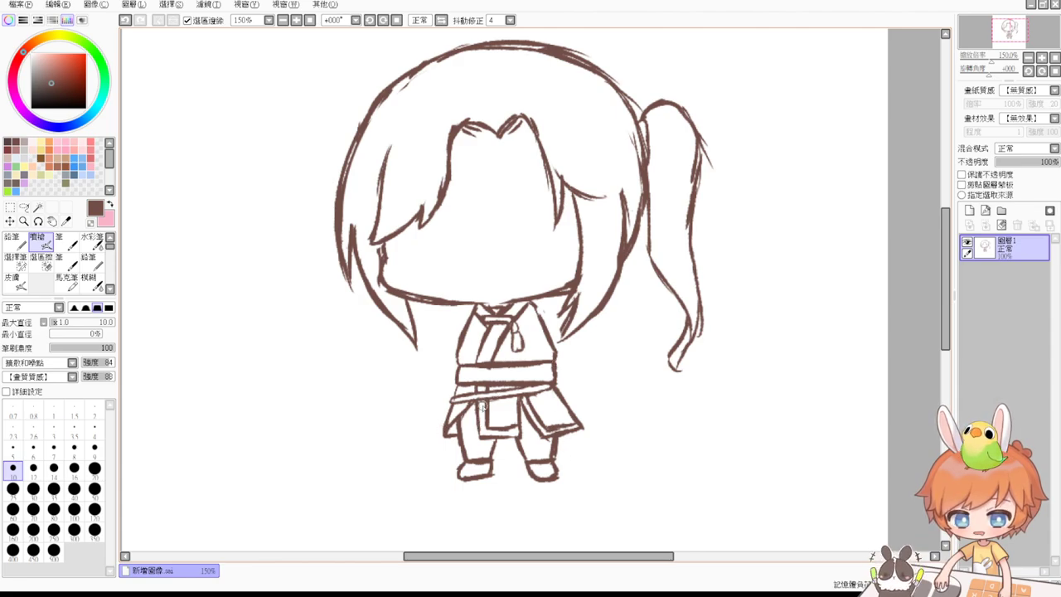
Erase the left skirt flap's outer edge and hem and redraw the flap slightly longer.
key(e)
drag(452, 415, 446, 449)
key(b)
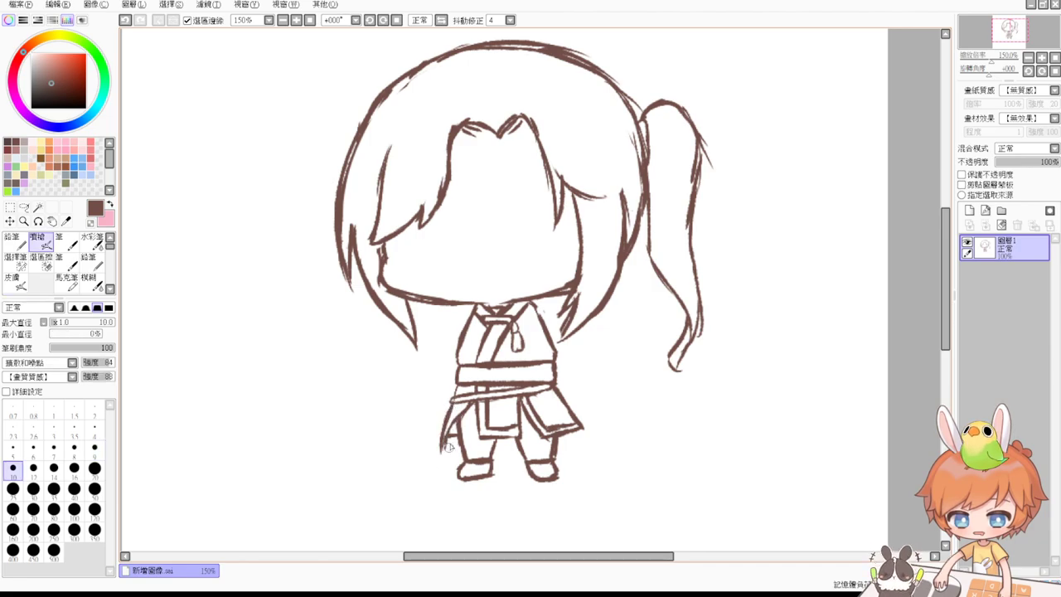
key(e)
key(e)
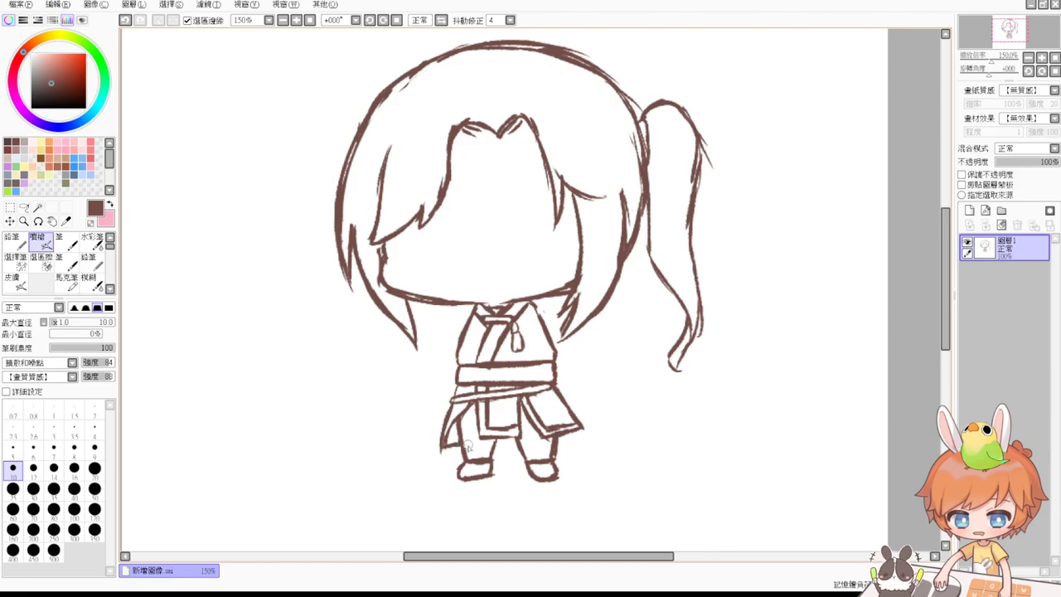
Erase the right skirt flap's hem and lower outer edge, and extend its slanted inner lines toward the shoe.
key(e)
mouse_move(547, 418)
mouse_down()
mouse_move(558, 436)
mouse_move(575, 434)
mouse_up()
key(e)
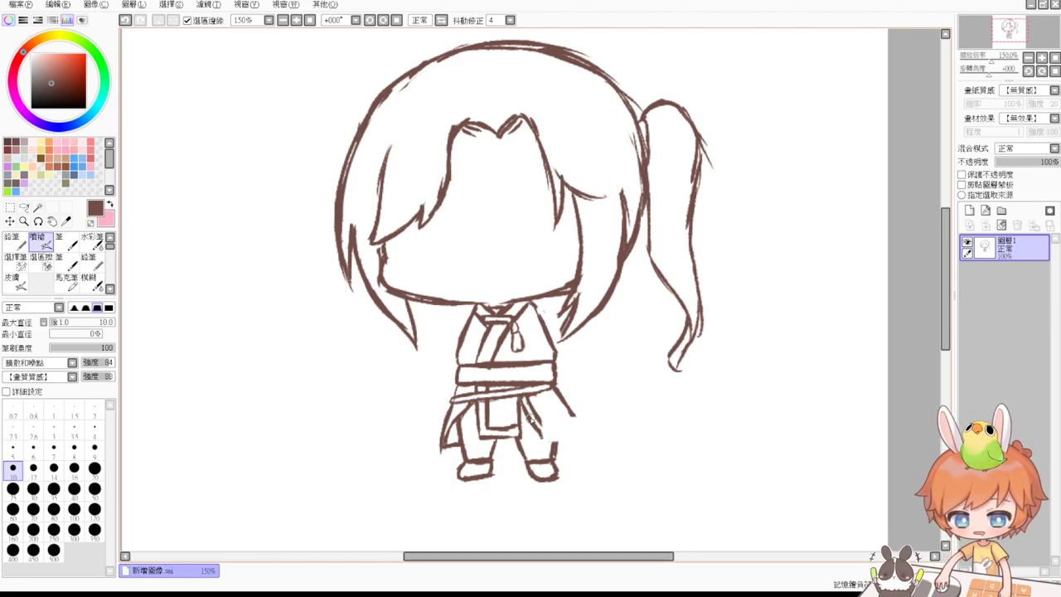
drag(539, 423, 556, 454)
key(e)
key(e)
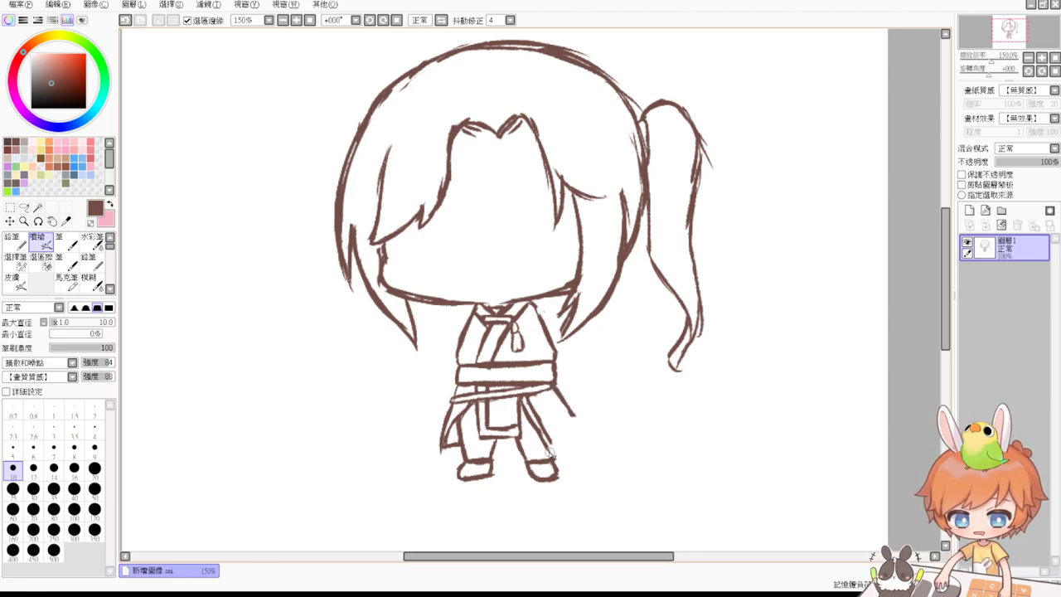
Sketch a lower double-lined hem and a longer outer edge on the right skirt flap, and clean up its corner.
drag(568, 449, 592, 445)
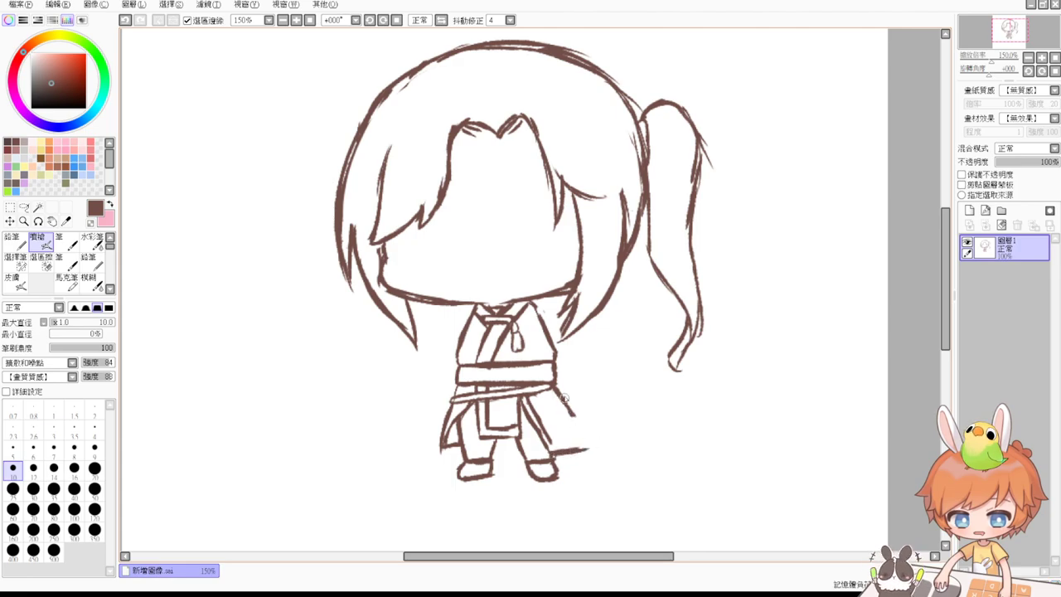
key(e)
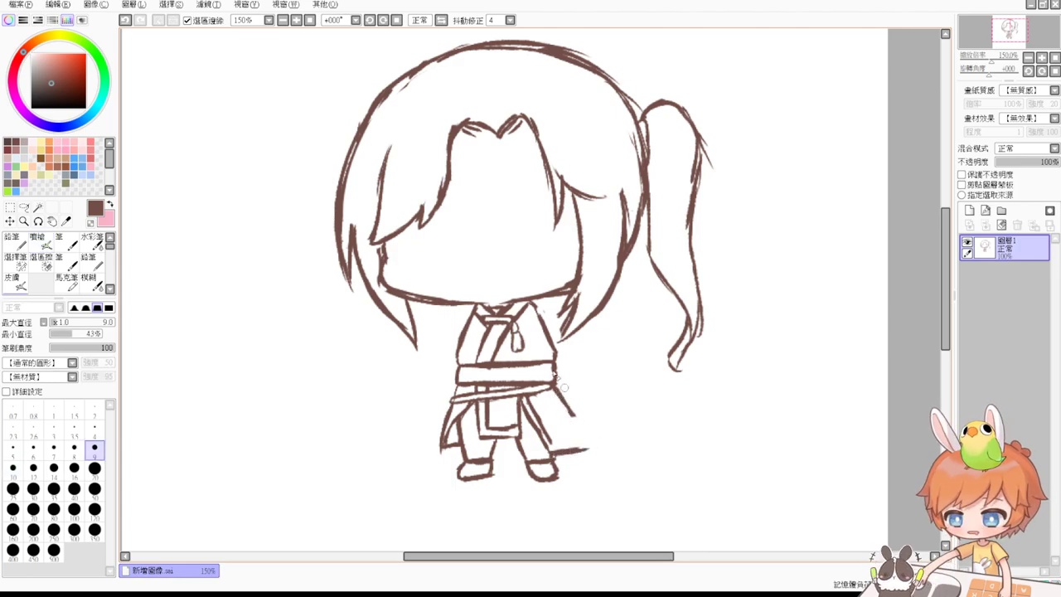
key(e)
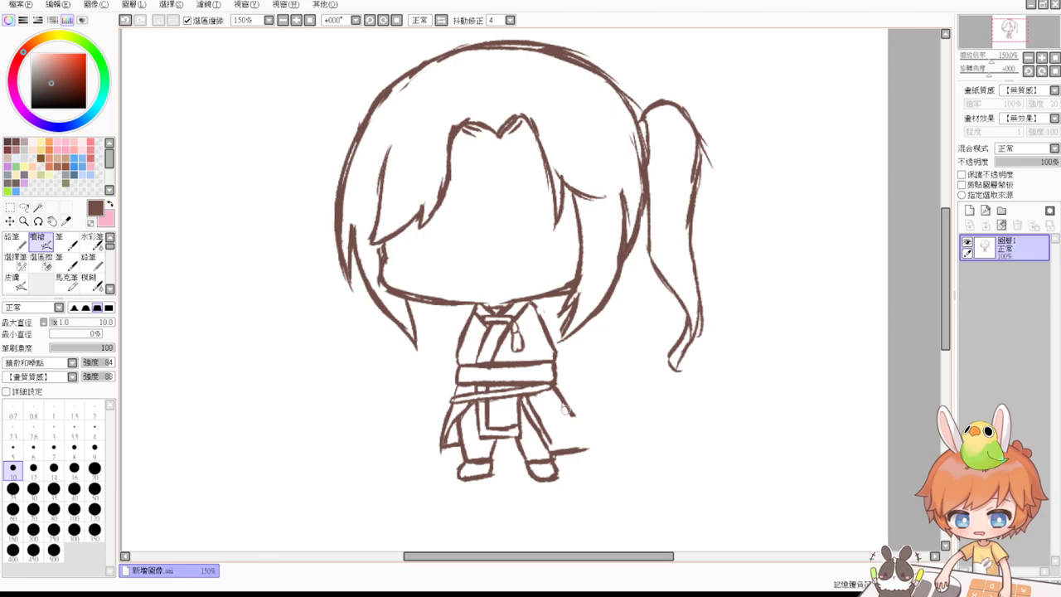
drag(563, 401, 590, 452)
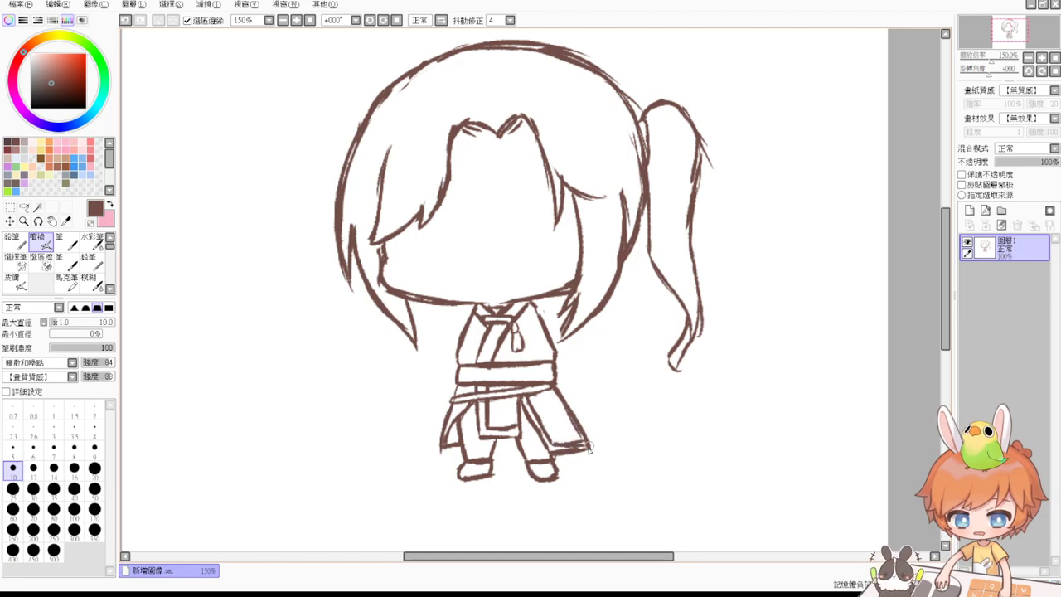
key(e)
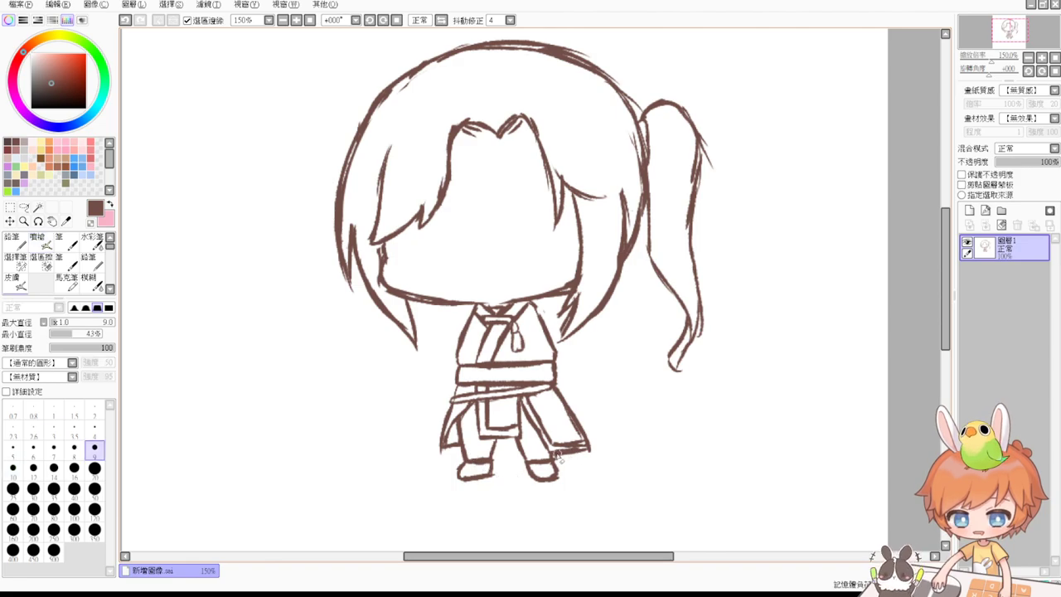
mouse_move(552, 446)
mouse_down()
mouse_move(603, 442)
mouse_move(567, 439)
mouse_move(589, 442)
mouse_up()
key(b)
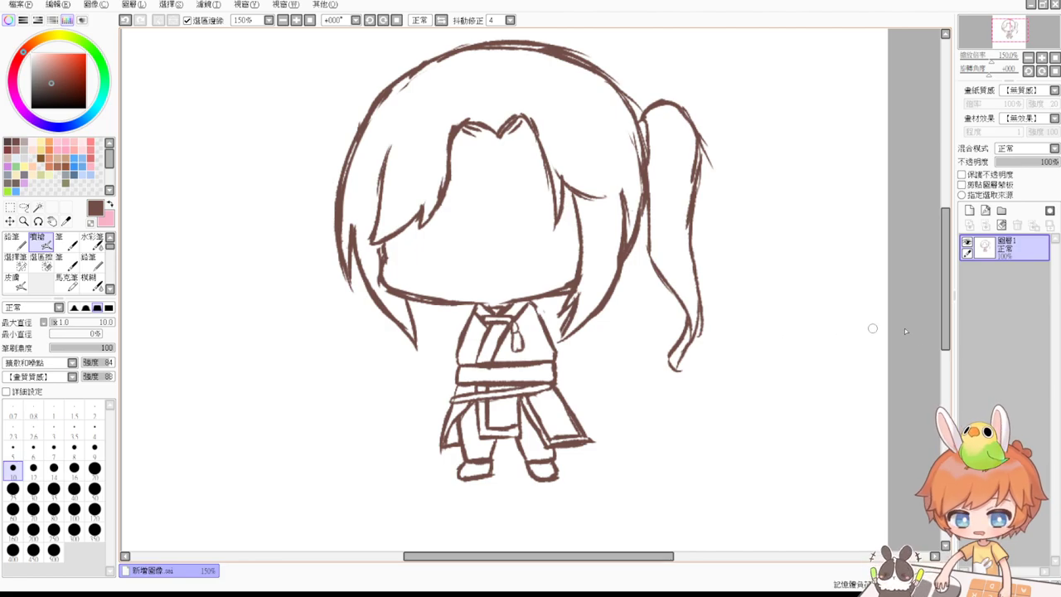
key(e)
drag(596, 433, 593, 452)
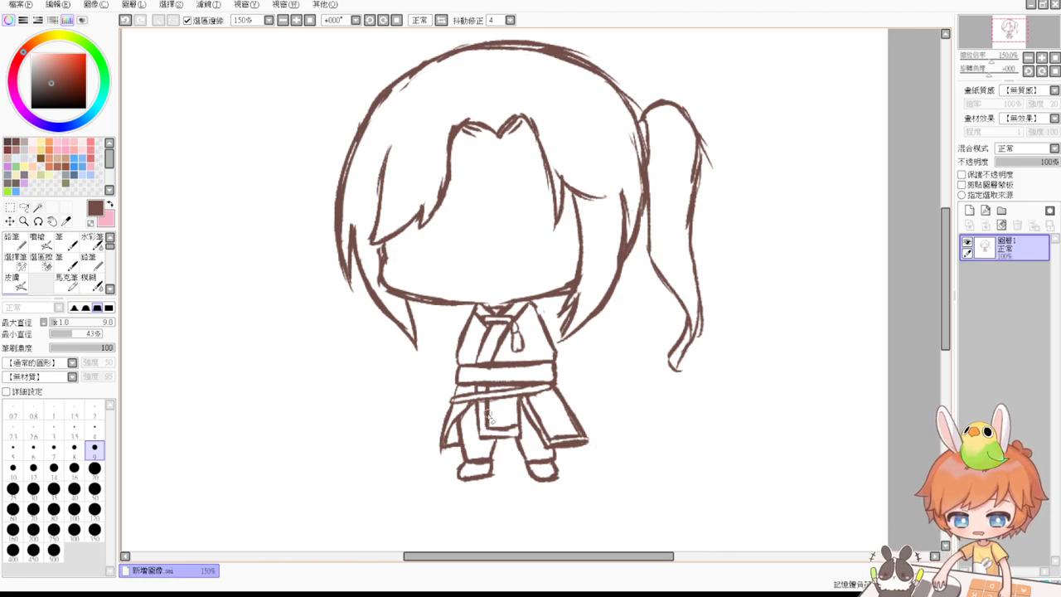
Erase the front skirt panel's short bottom and redraw the panel longer, with an inner border line and a hem at ankle height.
mouse_move(489, 408)
mouse_down()
mouse_move(503, 440)
mouse_move(512, 425)
mouse_up()
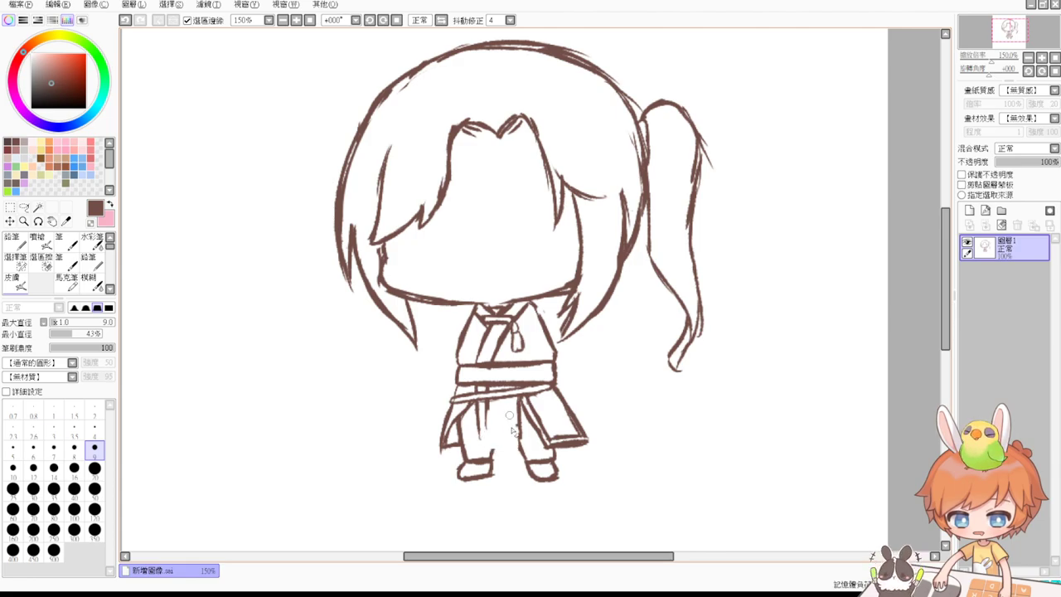
key(v)
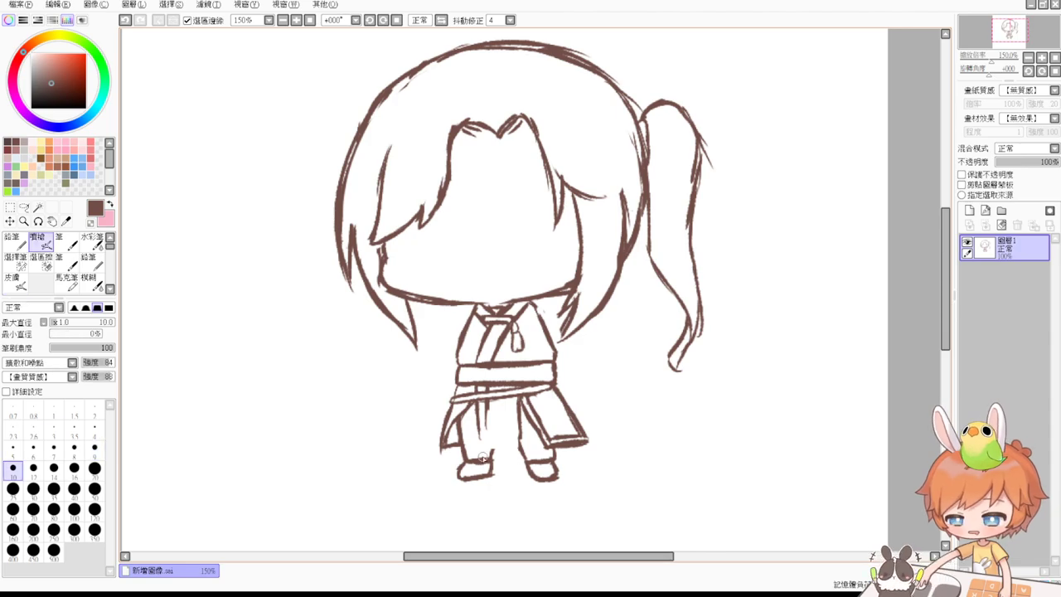
mouse_move(478, 420)
mouse_down()
mouse_move(481, 449)
mouse_move(478, 425)
mouse_move(512, 452)
mouse_up()
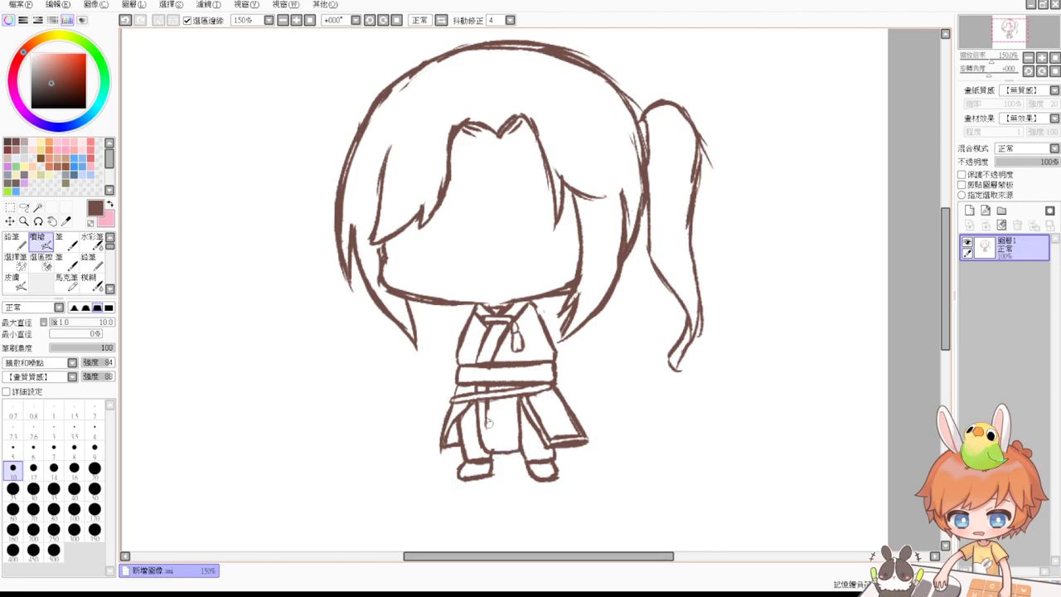
mouse_move(486, 403)
mouse_down()
mouse_move(491, 444)
mouse_move(514, 445)
mouse_up()
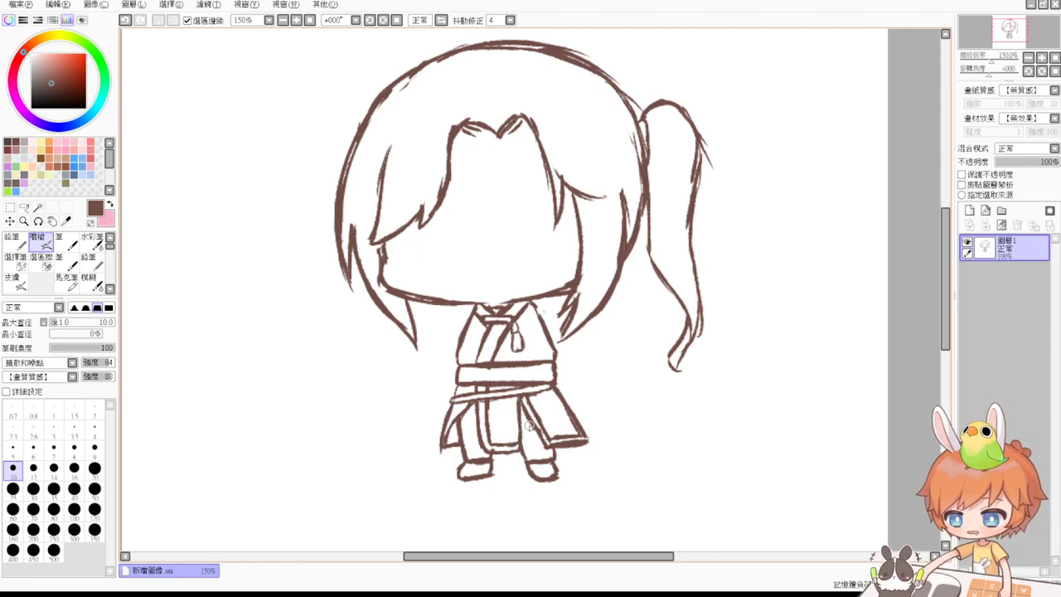
key(e)
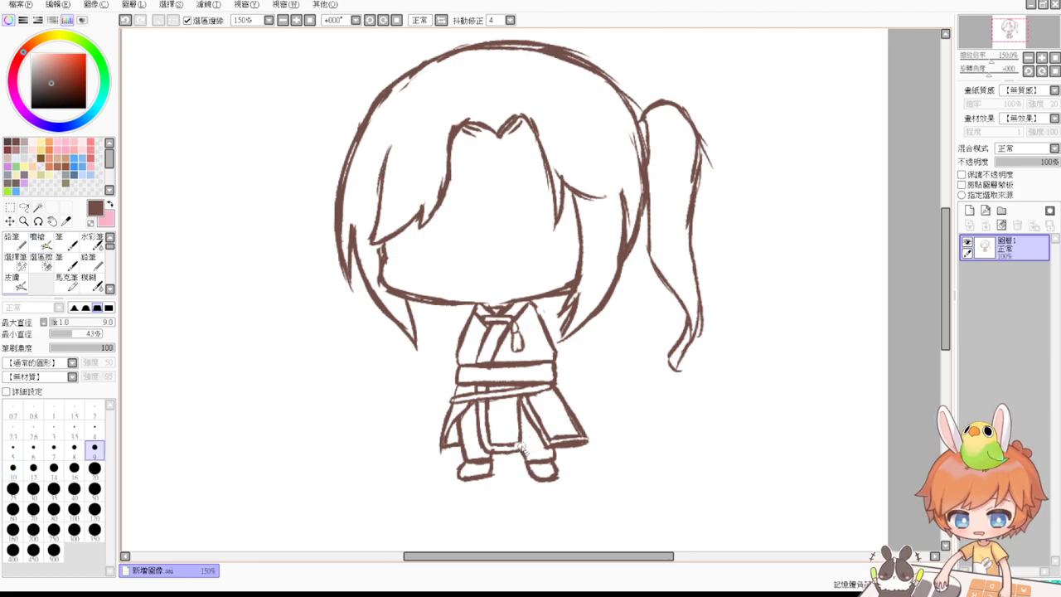
key(e)
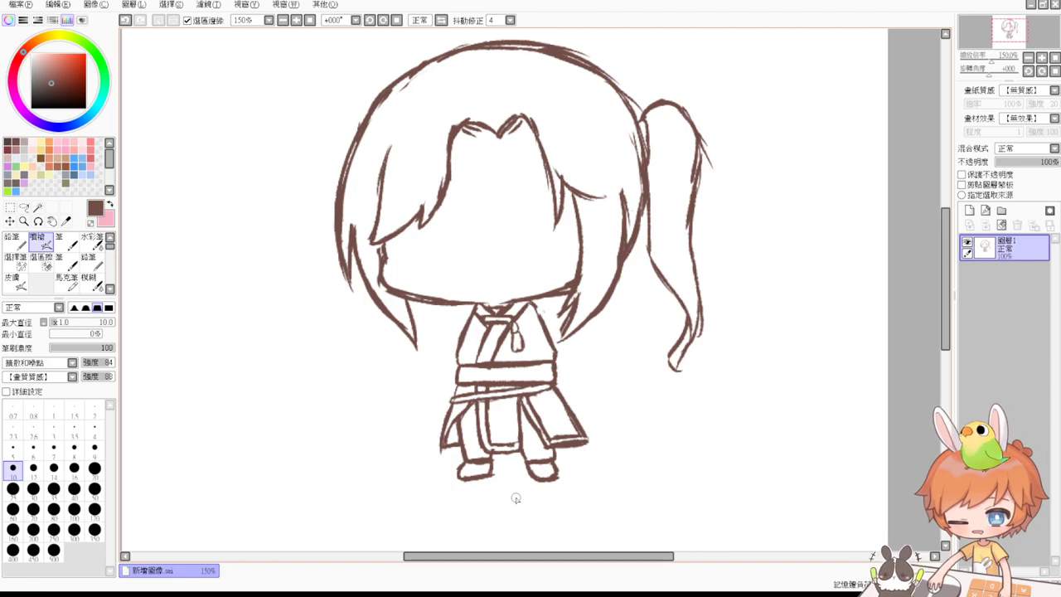
click(27, 208)
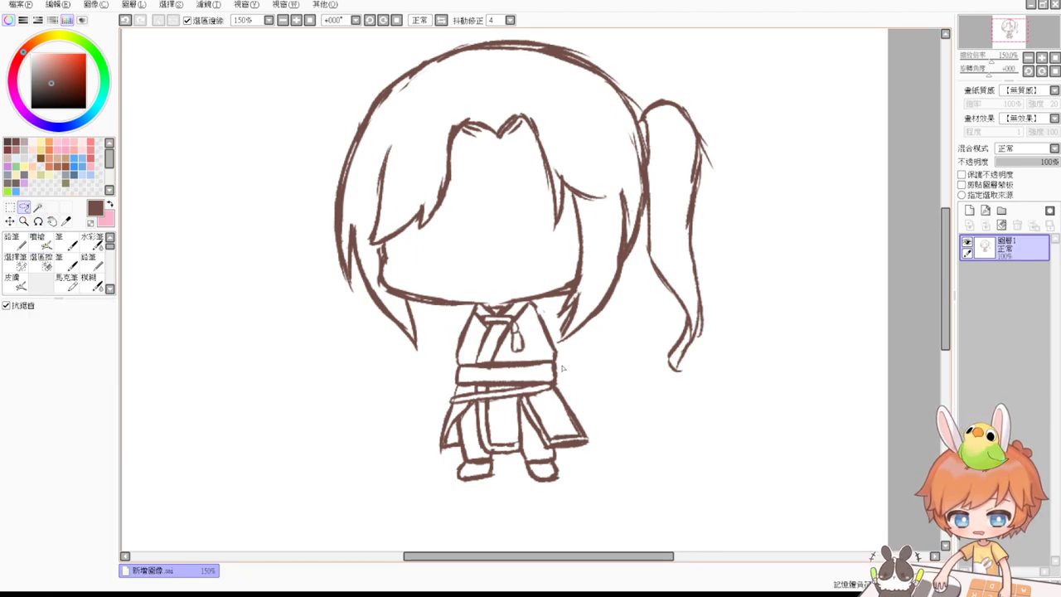
mouse_move(417, 418)
mouse_down()
mouse_move(540, 505)
mouse_move(599, 387)
mouse_move(576, 363)
mouse_up()
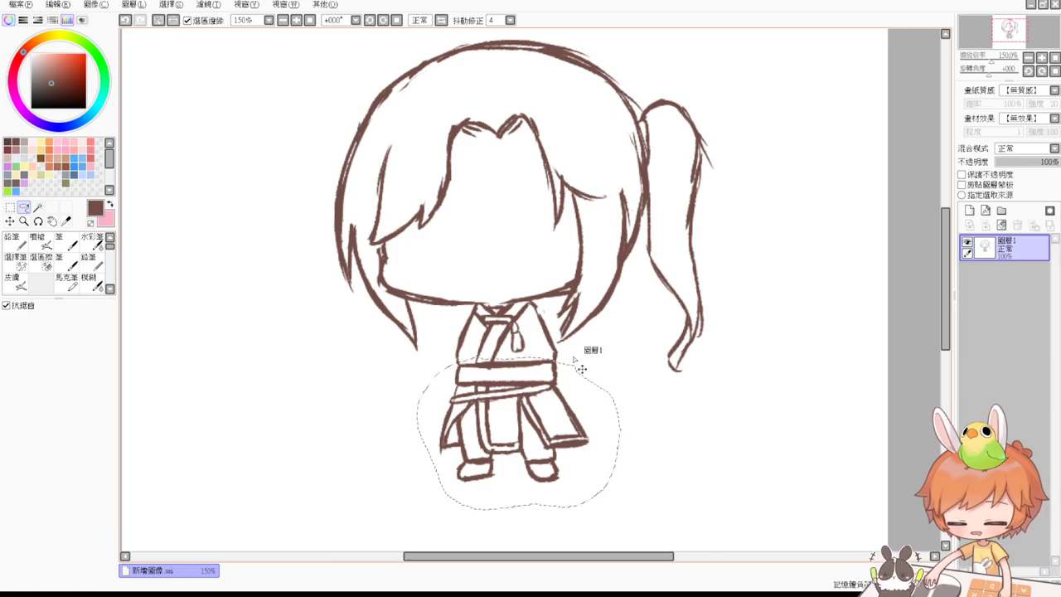
key(ctrl+t)
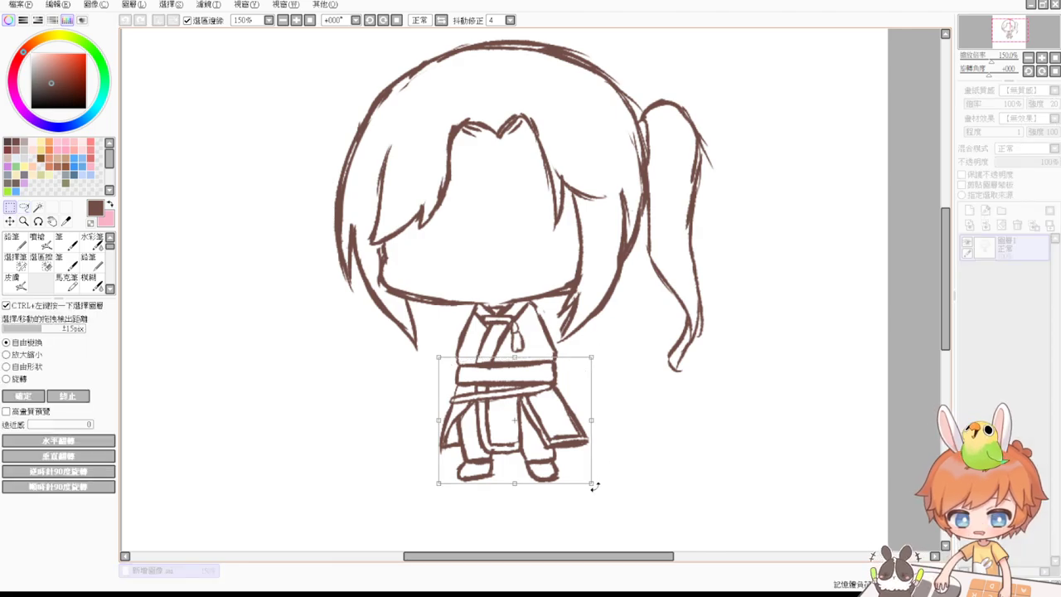
mouse_move(593, 480)
mouse_down()
mouse_move(580, 473)
mouse_move(609, 500)
mouse_move(556, 460)
mouse_up()
drag(602, 493, 610, 488)
drag(565, 441, 571, 451)
key(Return)
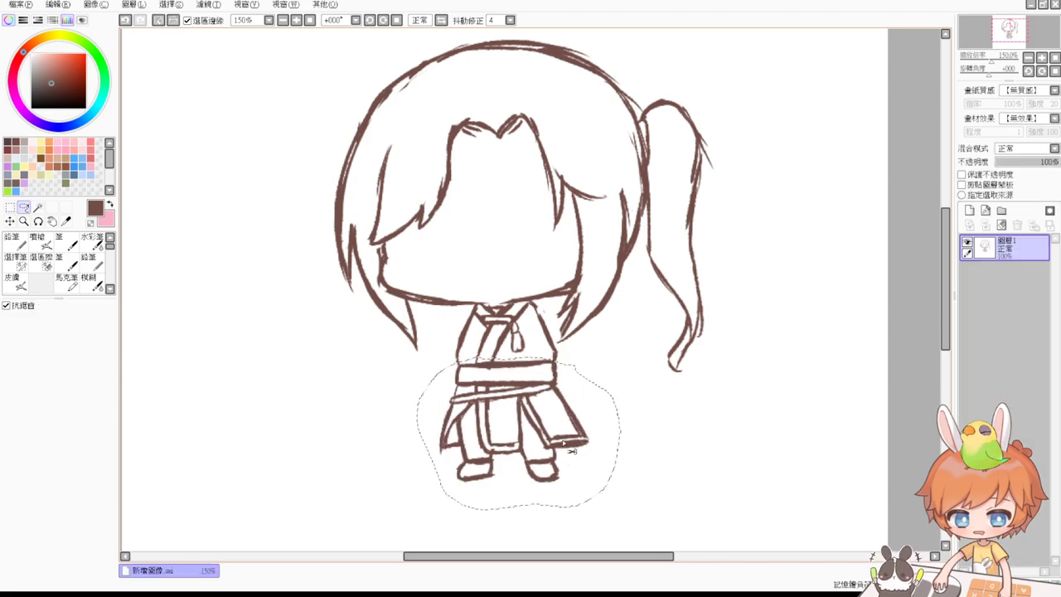
key(ctrl+d)
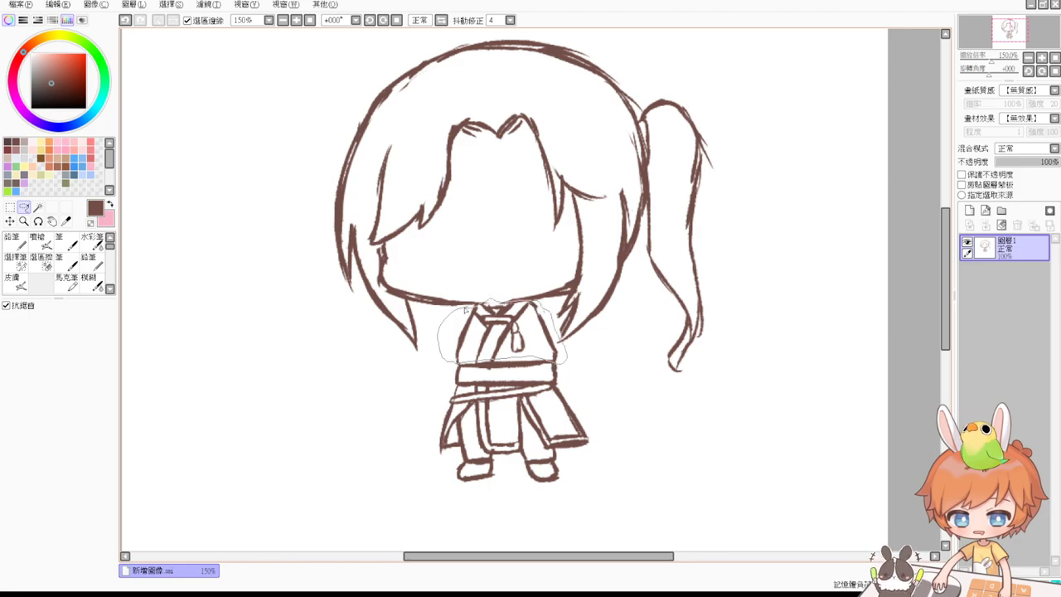
Select the upper outfit with the lasso, scale it down slightly beneath the head, and clear the selection.
key(ctrl+t)
drag(556, 365, 547, 347)
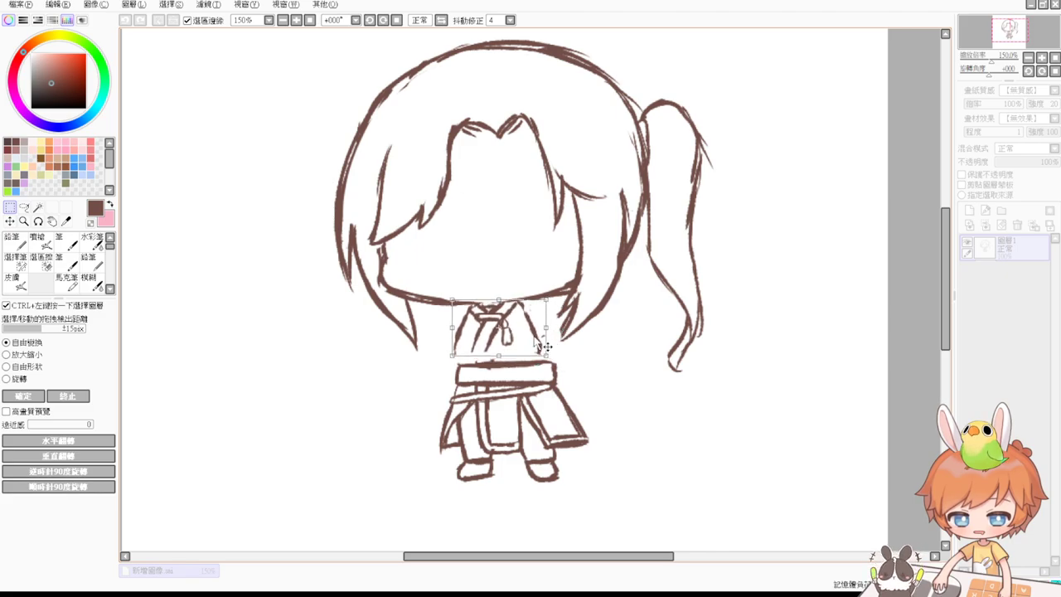
key(Return)
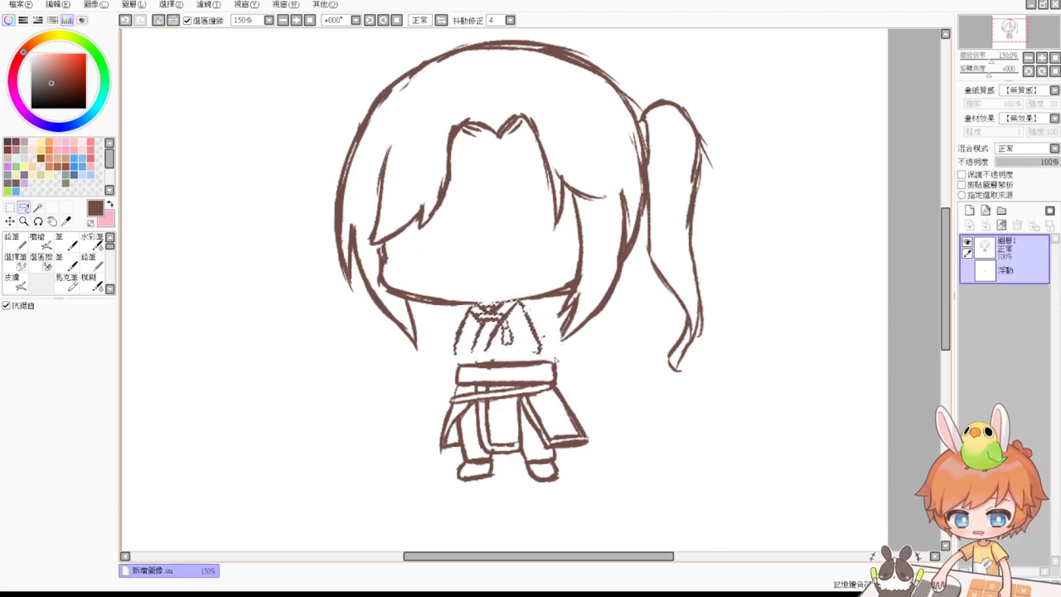
key(ctrl+d)
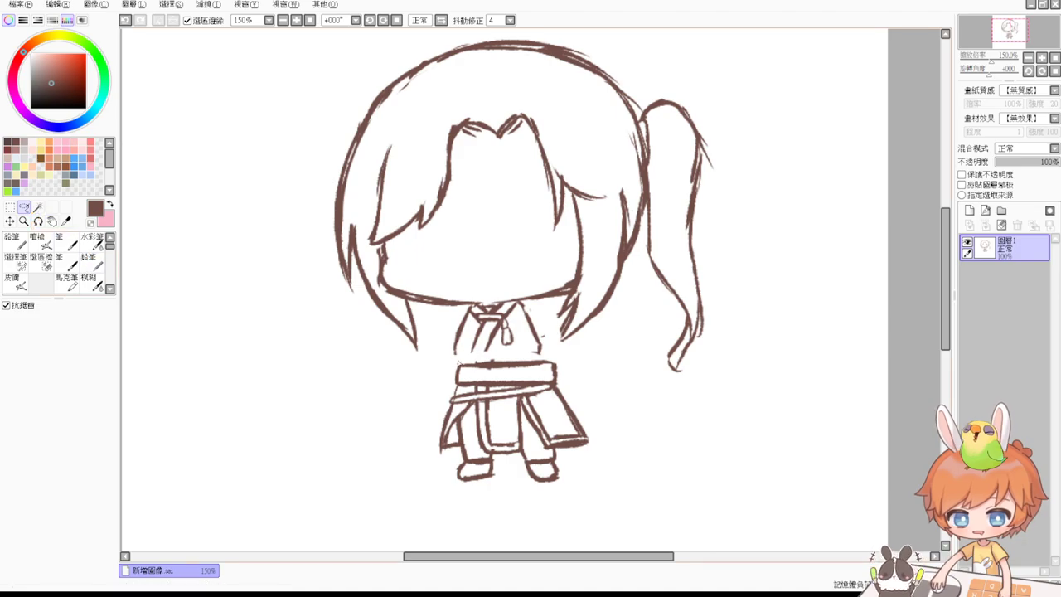
Lasso the waistband, skirt and legs, scale them down slightly and move them up to meet the upper outfit.
mouse_move(442, 374)
mouse_down()
mouse_move(458, 508)
mouse_move(589, 505)
mouse_move(624, 434)
mouse_move(565, 361)
mouse_move(502, 358)
mouse_up()
key(ctrl+t)
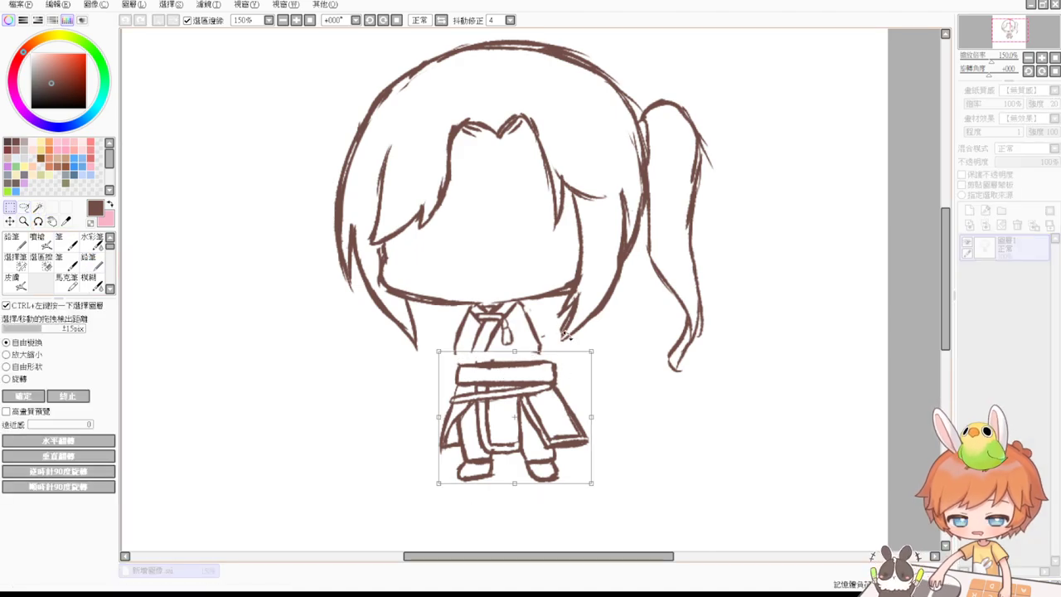
drag(592, 481, 550, 428)
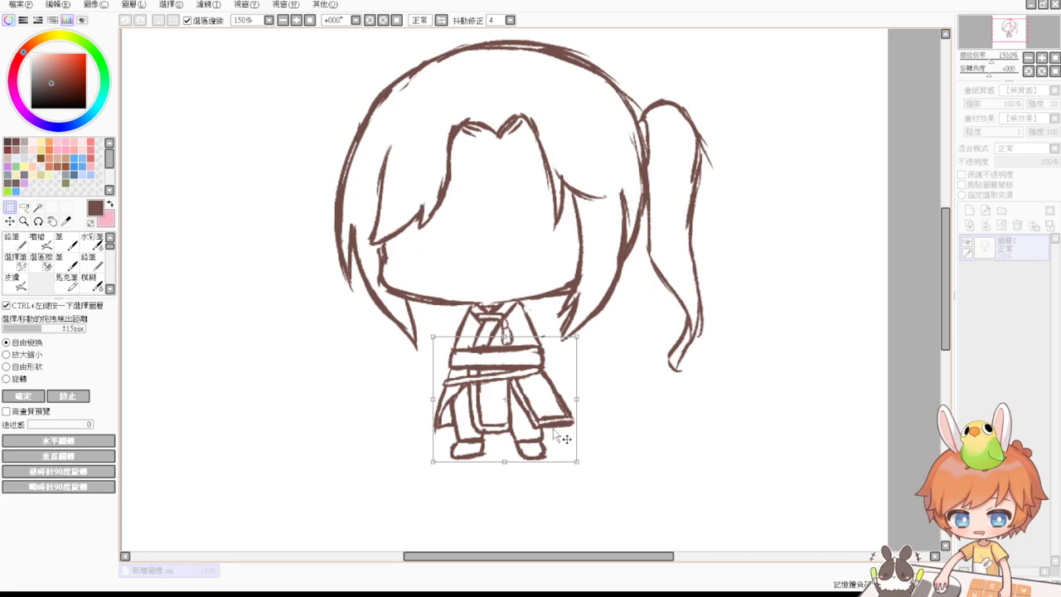
key(Return)
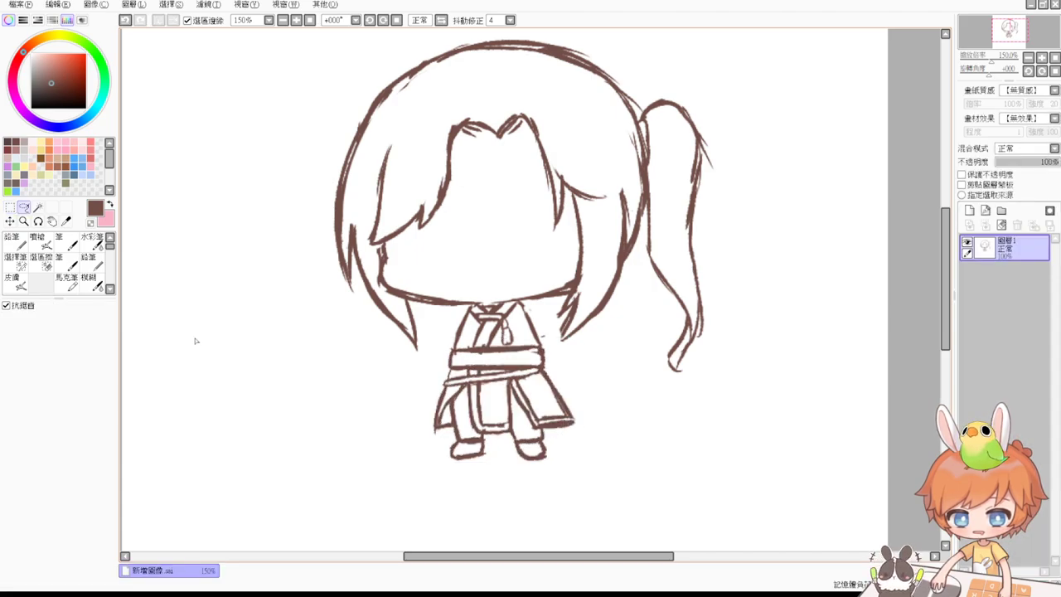
Erase the stray marks beside the right edge of the upper outfit.
click(38, 242)
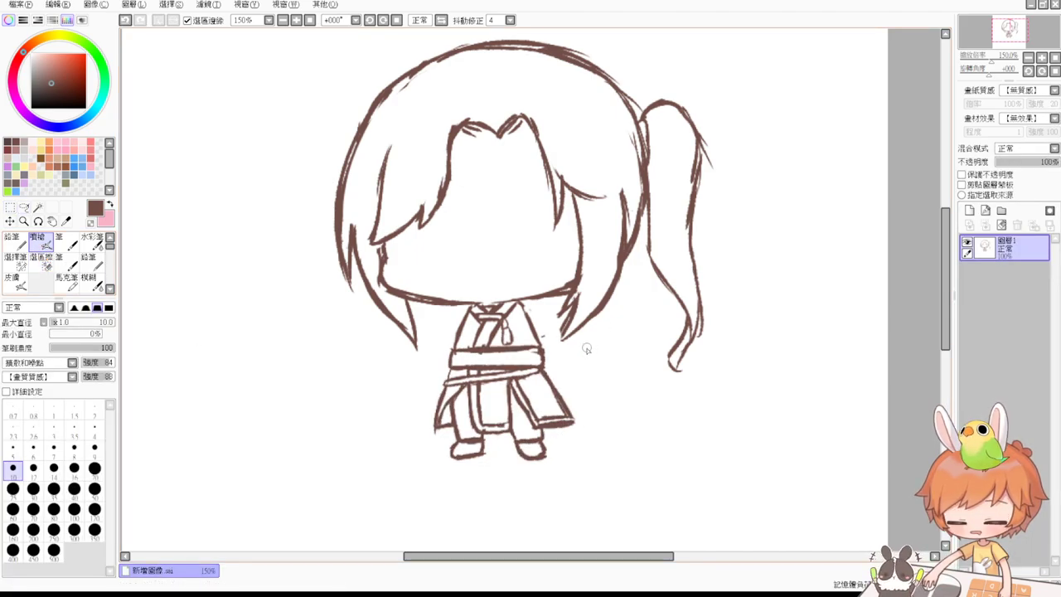
key(e)
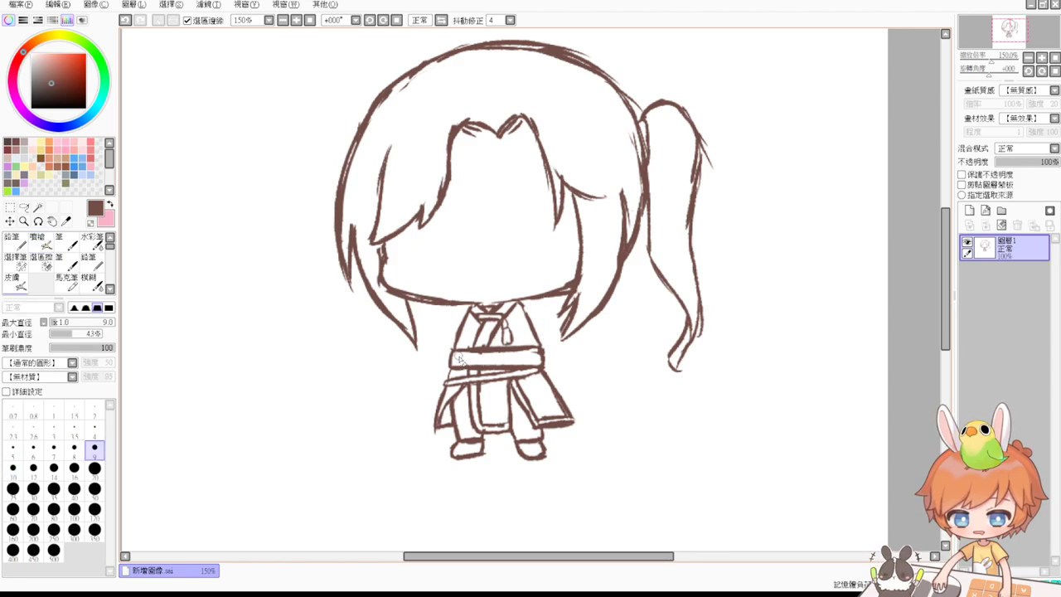
key(v)
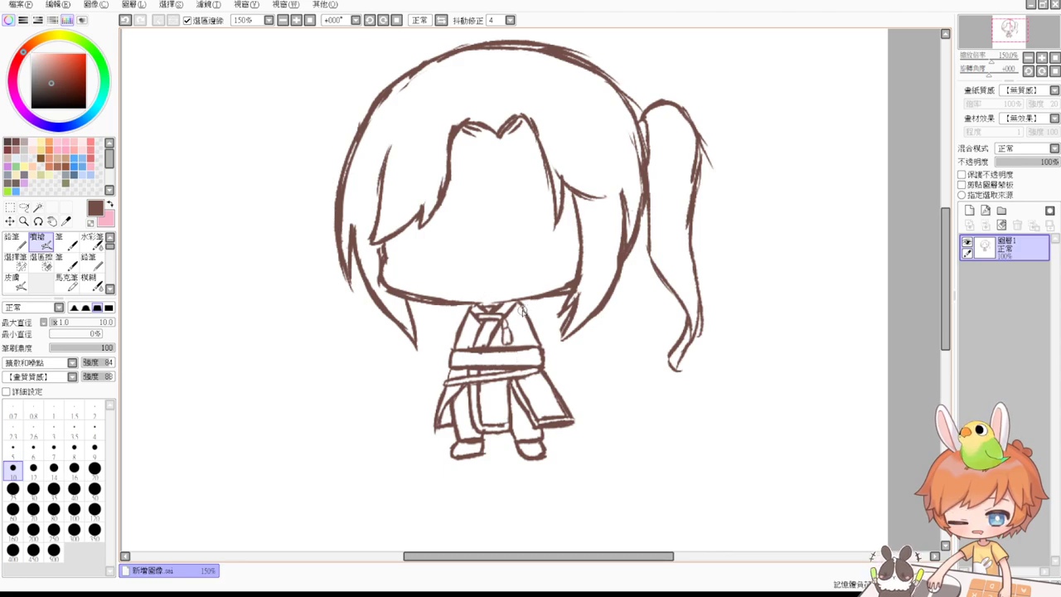
drag(522, 302, 543, 342)
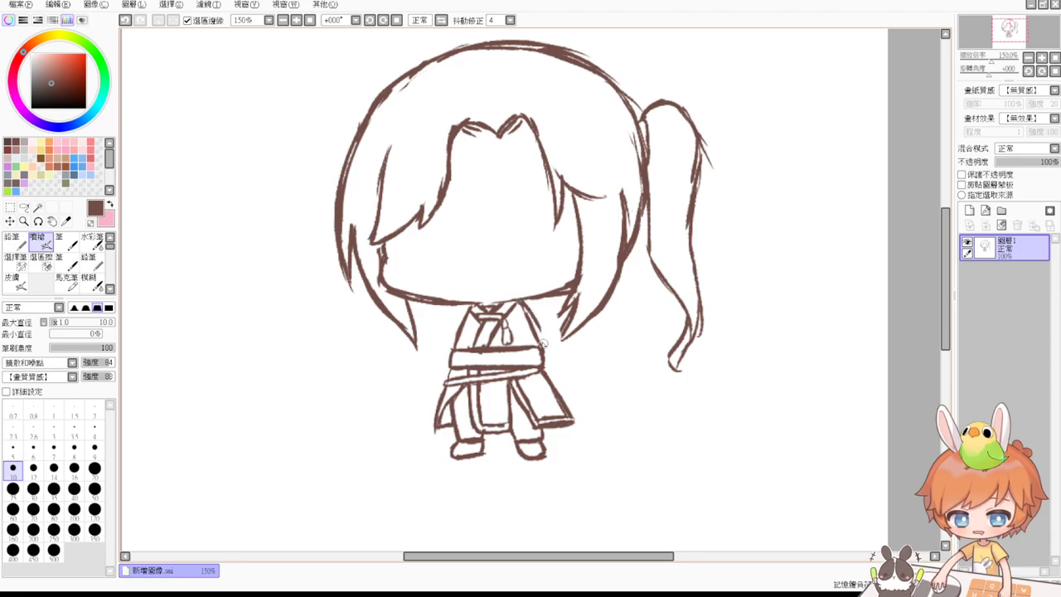
key(ctrl+z)
drag(520, 302, 565, 362)
key(ctrl+z)
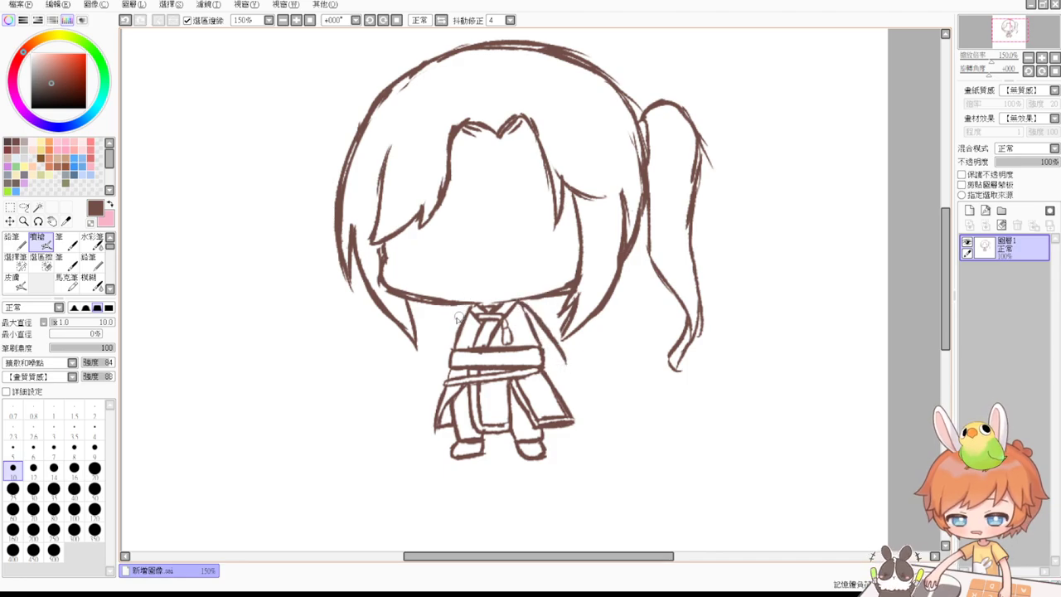
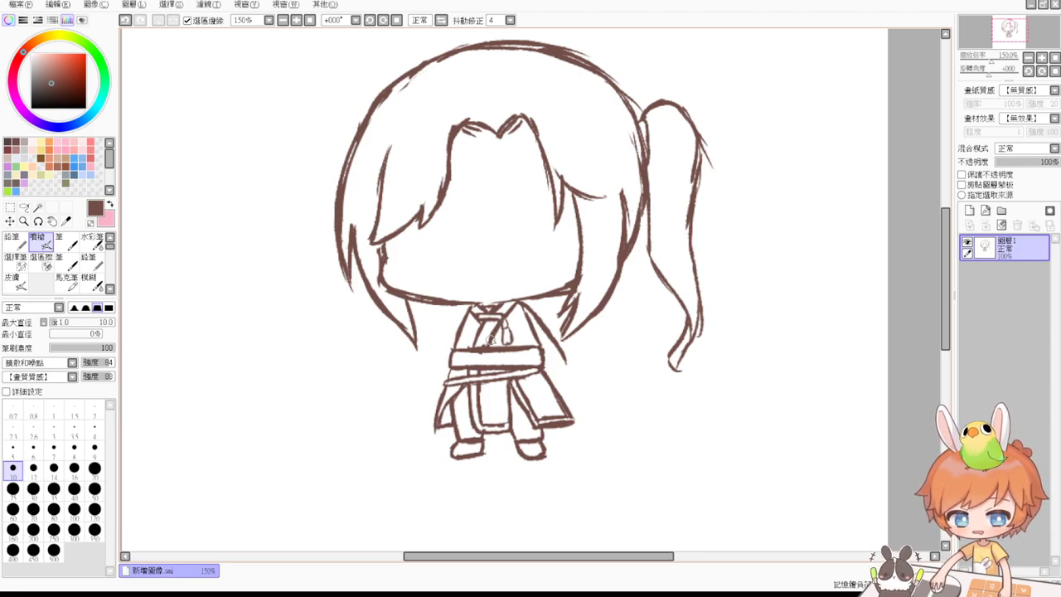
drag(441, 317, 506, 336)
key(ctrl+z)
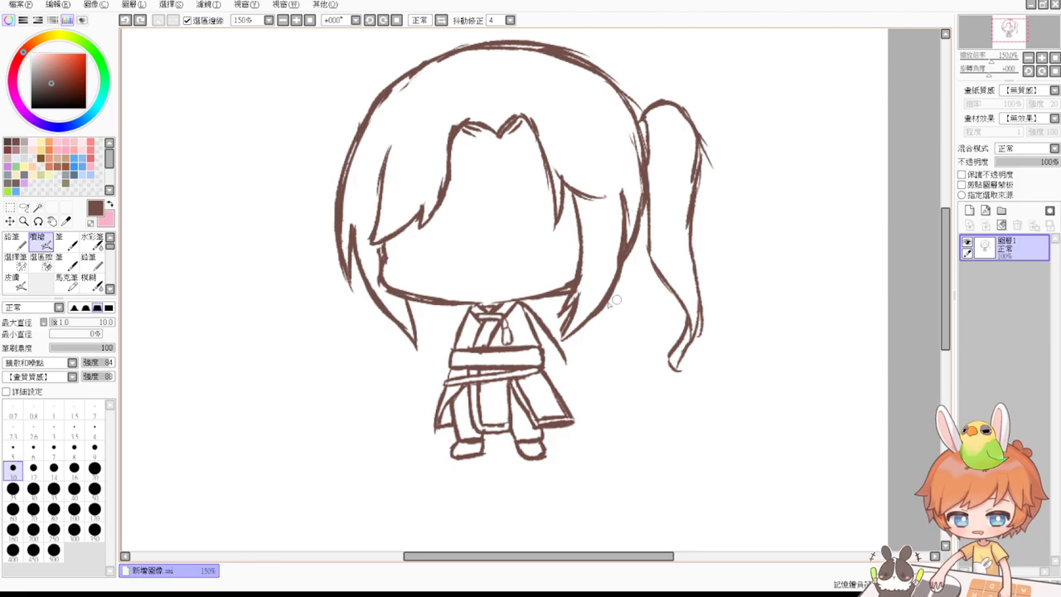
key(e)
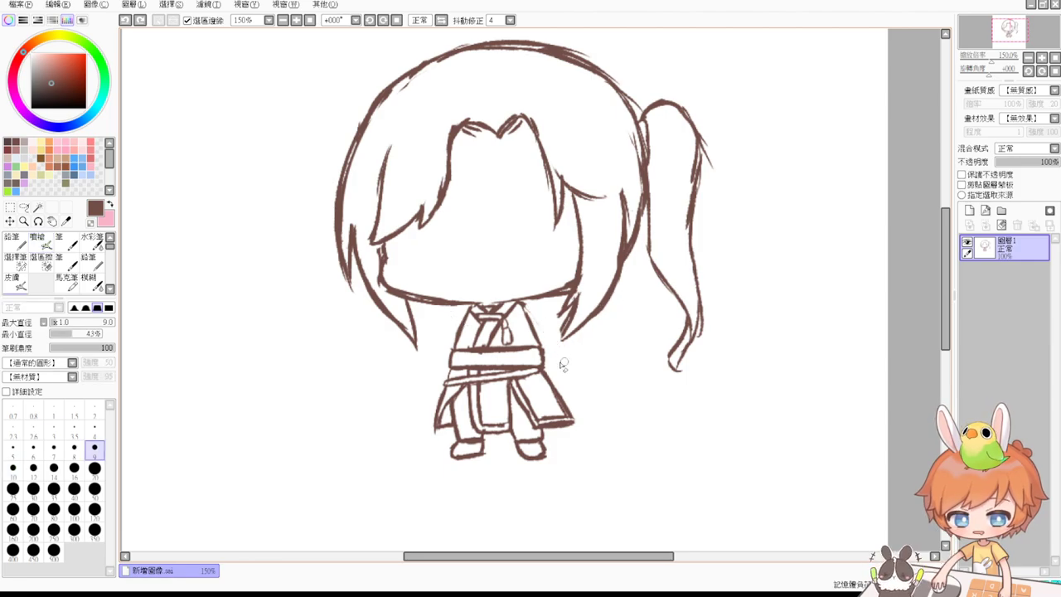
Sketch the left sleeve's outer line from the shoulder, widening down to a cuff beside the skirt.
key(e)
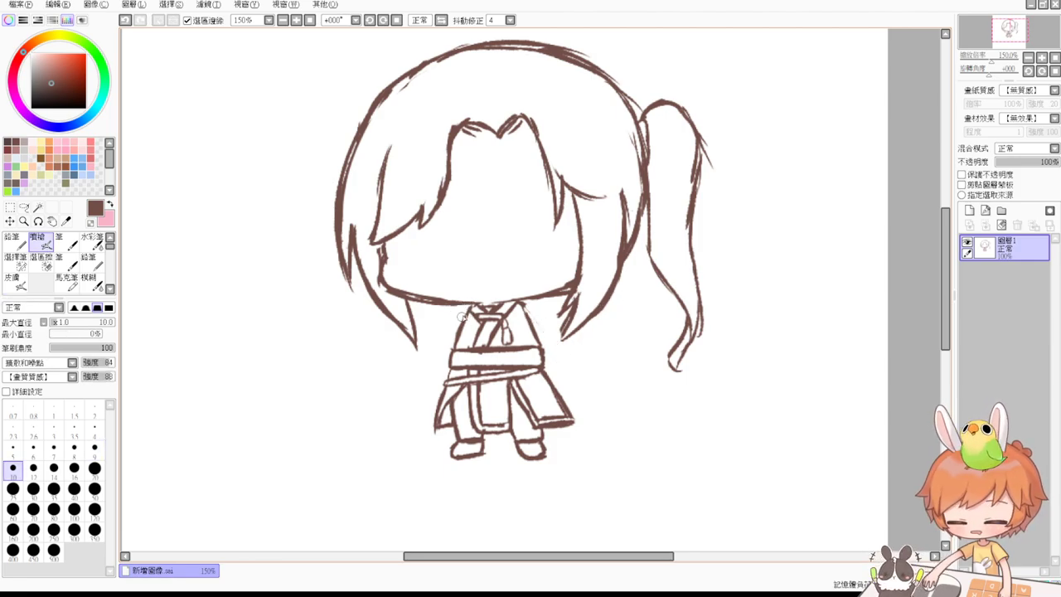
mouse_move(468, 305)
mouse_down()
mouse_move(425, 382)
mouse_move(448, 418)
mouse_up()
key(ctrl+z)
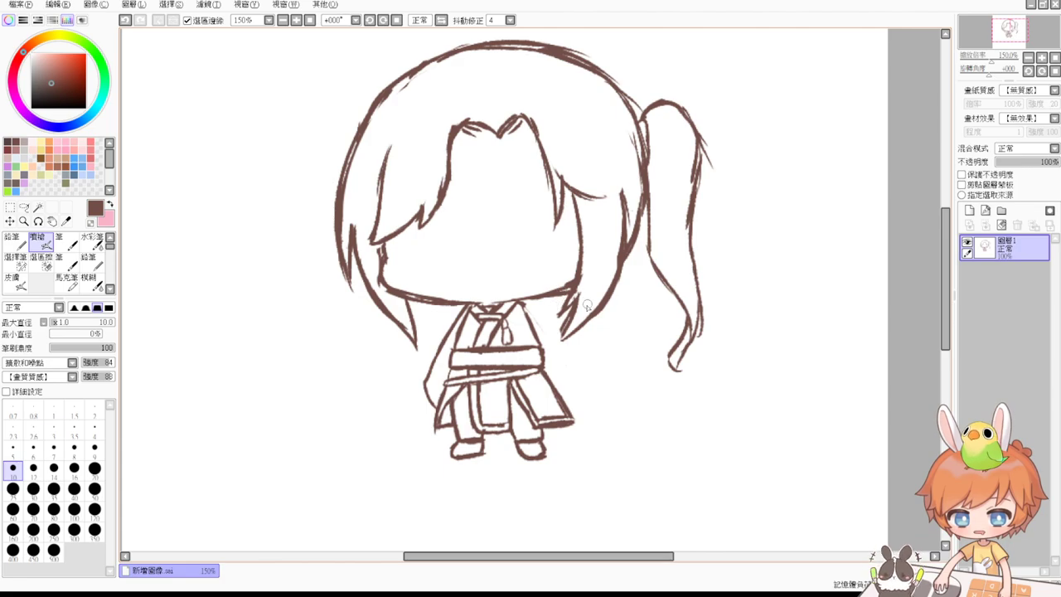
Try to sketch a small raised hand over the right end of the chin line.
mouse_move(549, 301)
mouse_down()
mouse_move(568, 305)
mouse_move(569, 287)
mouse_up()
key(ctrl+z)
key(ctrl+z)
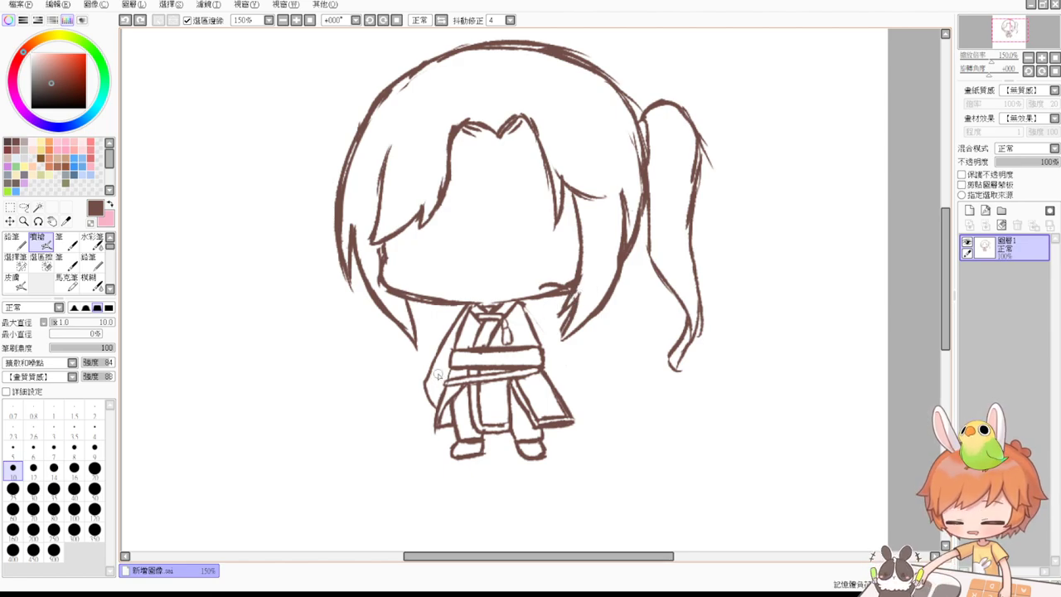
click(914, 298)
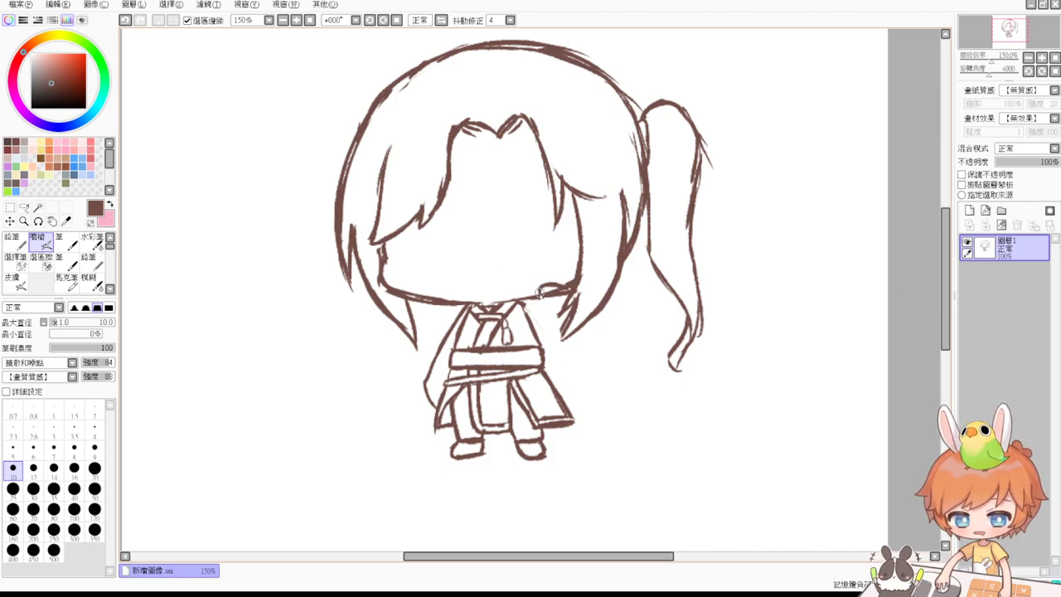
key(e)
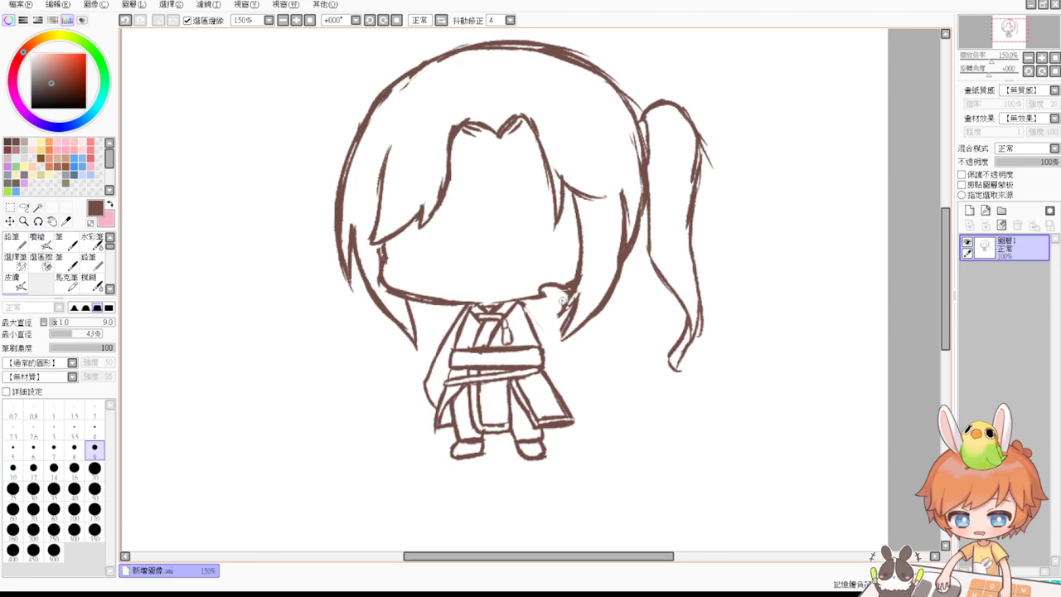
key(v)
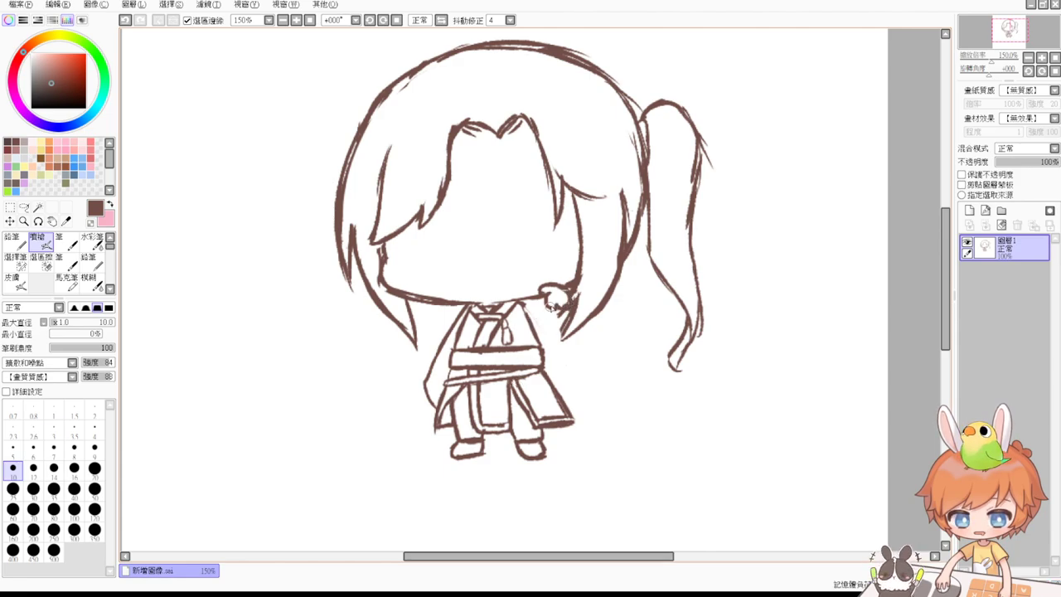
key(ctrl+z)
key(ctrl+z)
key(ctrl+z)
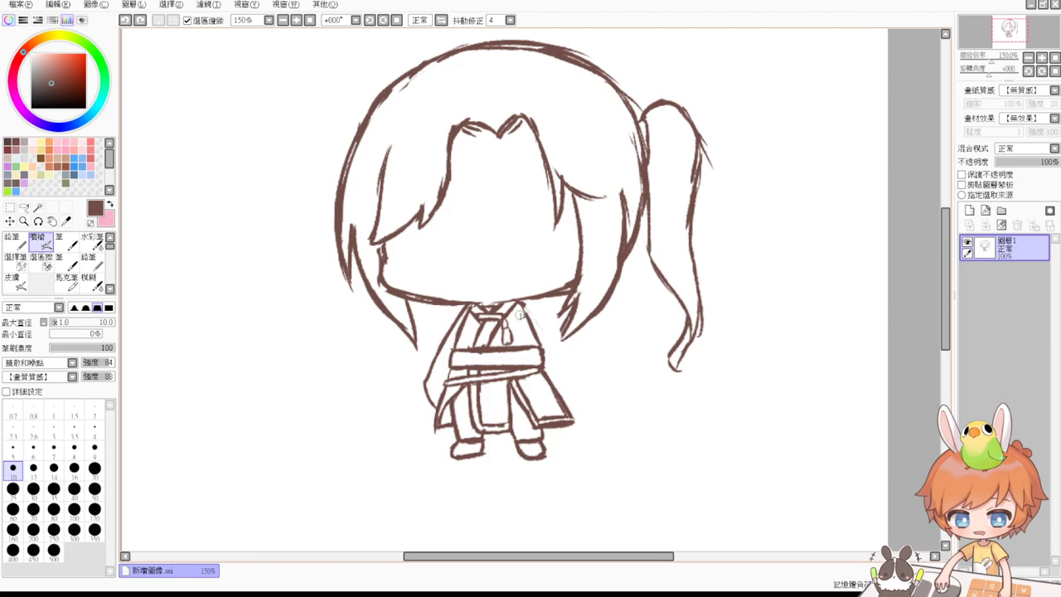
Try several wide, bent outlines for the right sleeve, starting from the shoulder.
drag(524, 302, 561, 344)
key(ctrl+z)
key(ctrl+z)
drag(524, 303, 573, 360)
mouse_move(545, 323)
mouse_down()
mouse_move(585, 384)
mouse_move(565, 405)
mouse_up()
key(ctrl+z)
key(ctrl+z)
key(ctrl+z)
key(ctrl+z)
mouse_move(525, 303)
mouse_down()
mouse_move(587, 355)
mouse_move(574, 346)
mouse_move(581, 362)
mouse_move(572, 340)
mouse_move(588, 365)
mouse_move(573, 389)
mouse_move(547, 406)
mouse_up()
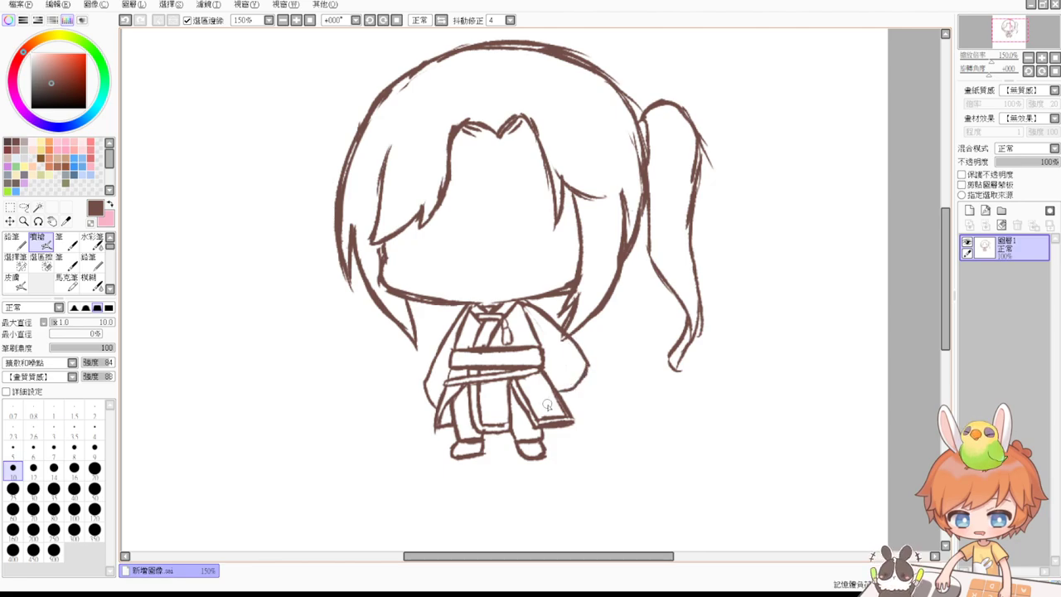
key(ctrl+z)
key(ctrl+z)
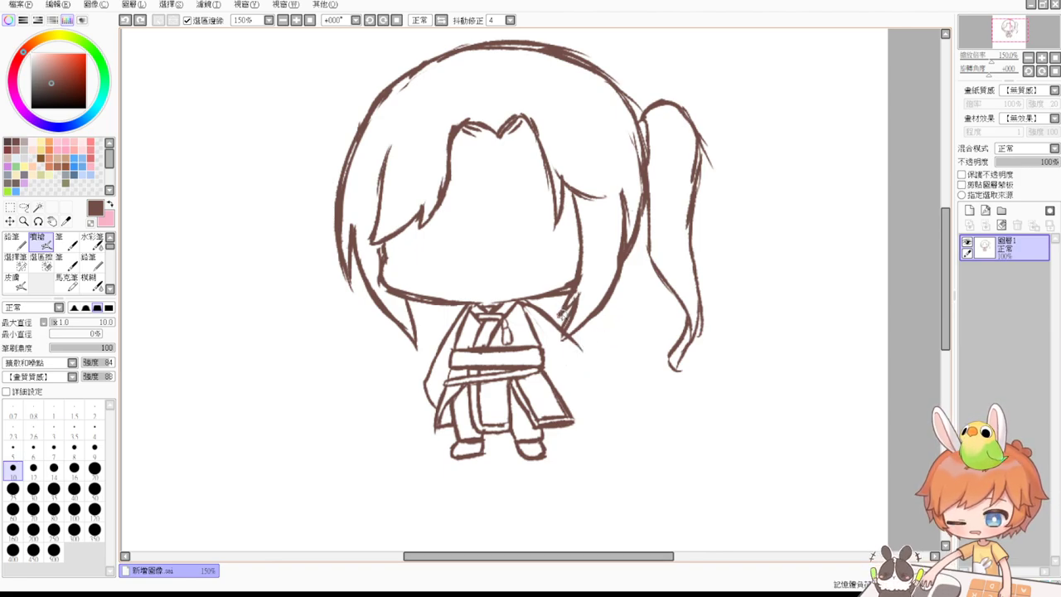
Undo the leftover shoulder strokes and sketch a hanging right sleeve that widens to a cuff behind the skirt flap.
key(ctrl+z)
key(ctrl+z)
key(ctrl+z)
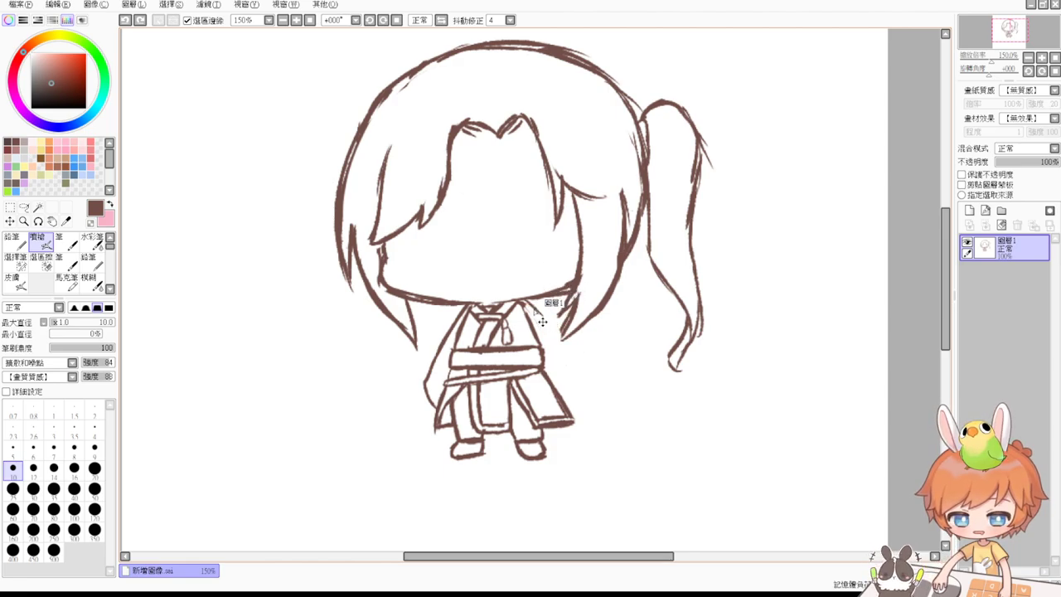
mouse_move(524, 304)
mouse_down()
mouse_move(574, 381)
mouse_move(564, 397)
mouse_up()
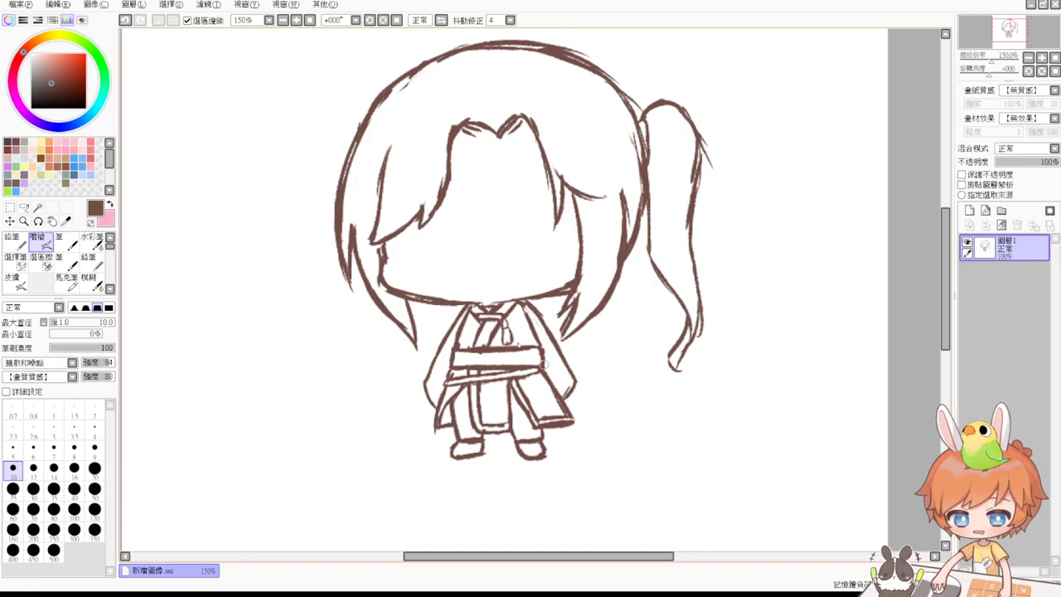
Lasso the whole body beneath the head, scale it up slightly with a free transform, and clear the selection.
click(24, 207)
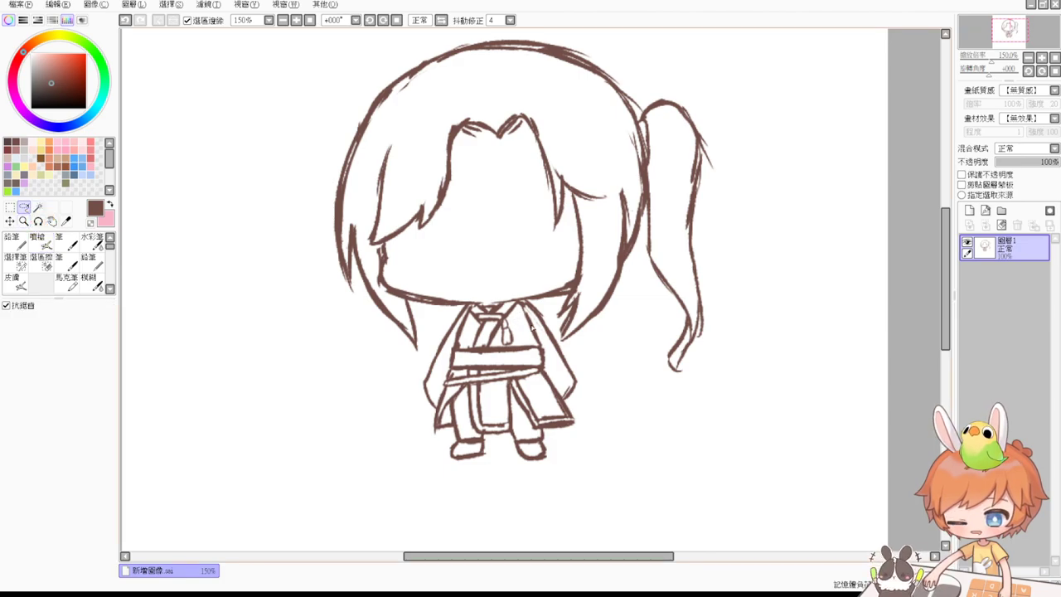
mouse_move(461, 307)
mouse_down()
mouse_move(408, 372)
mouse_move(402, 421)
mouse_move(475, 512)
mouse_move(608, 386)
mouse_up()
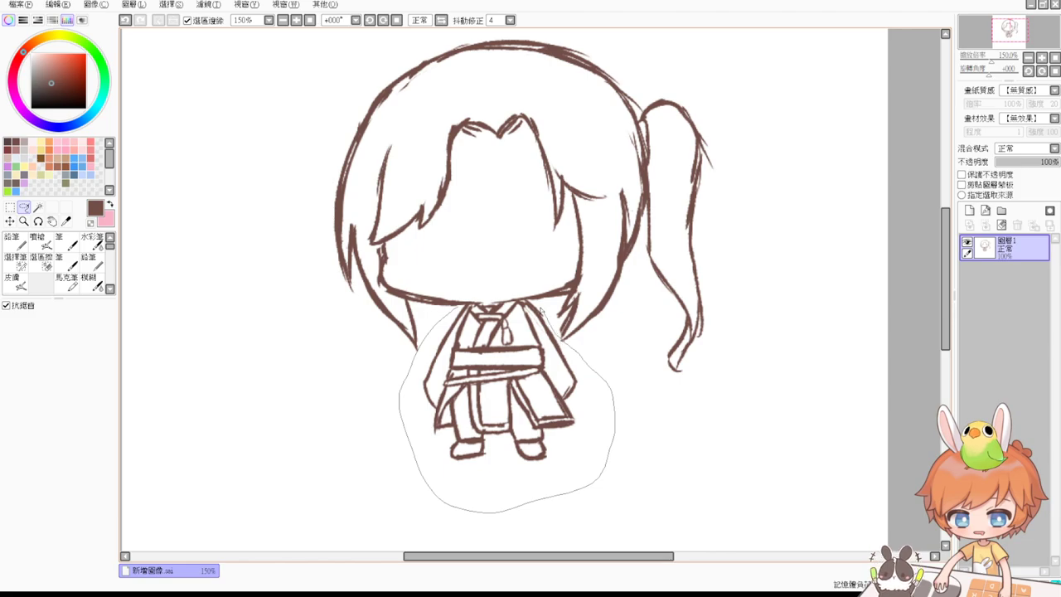
drag(486, 302, 481, 306)
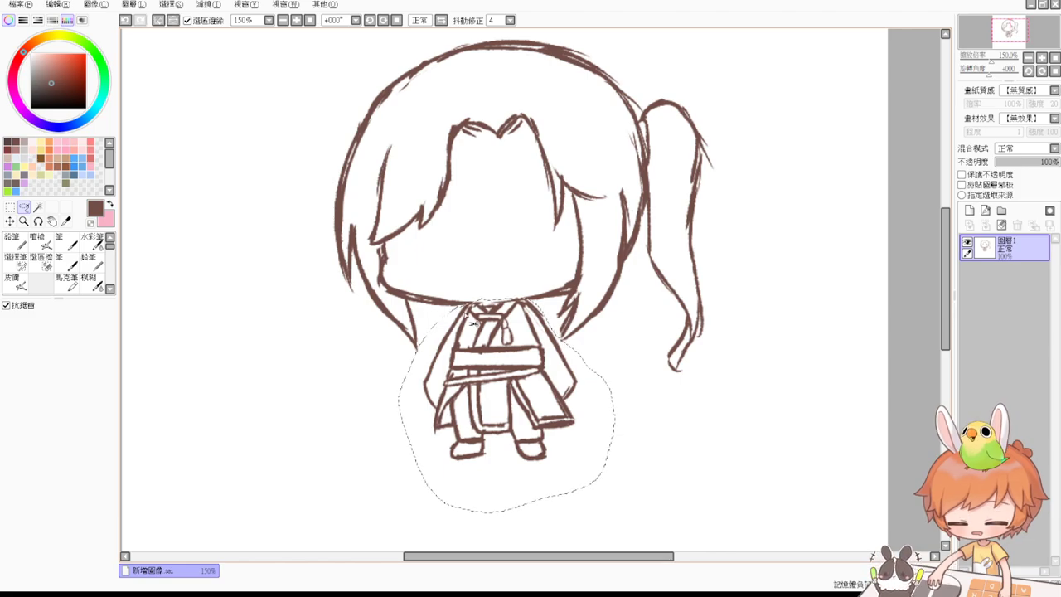
key(ctrl+t)
mouse_move(576, 463)
mouse_down()
mouse_move(592, 478)
mouse_move(556, 447)
mouse_up()
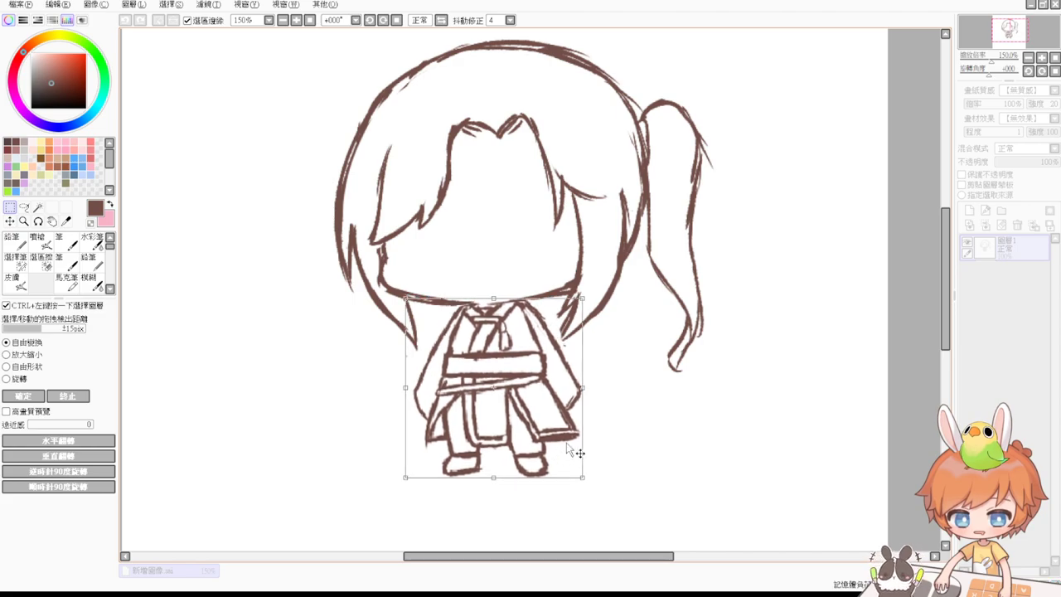
key(Return)
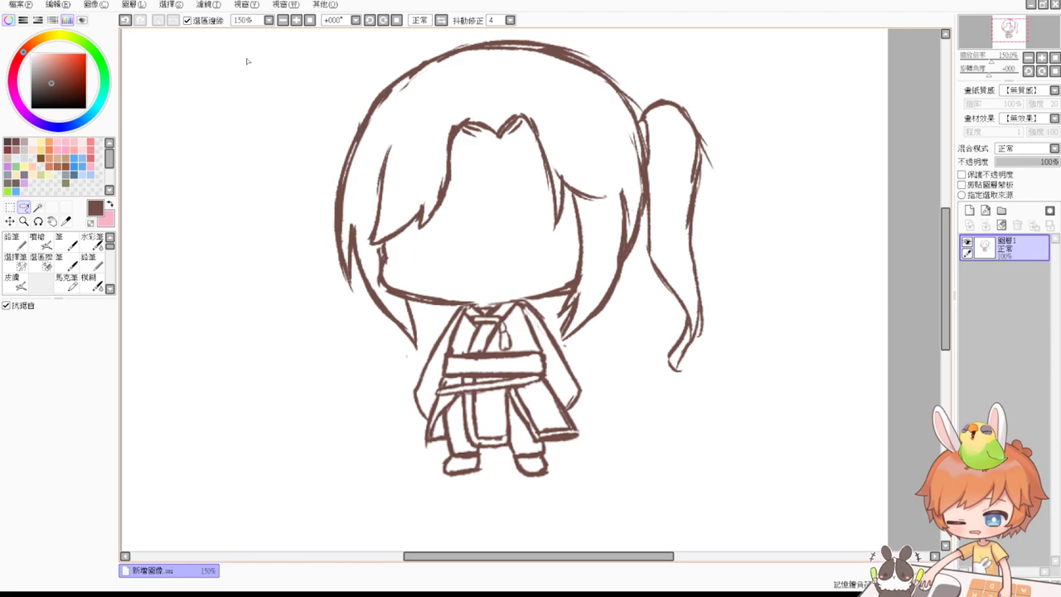
Retrace the right sleeve's upper line at the shoulder with the brown brush to strengthen it.
click(308, 22)
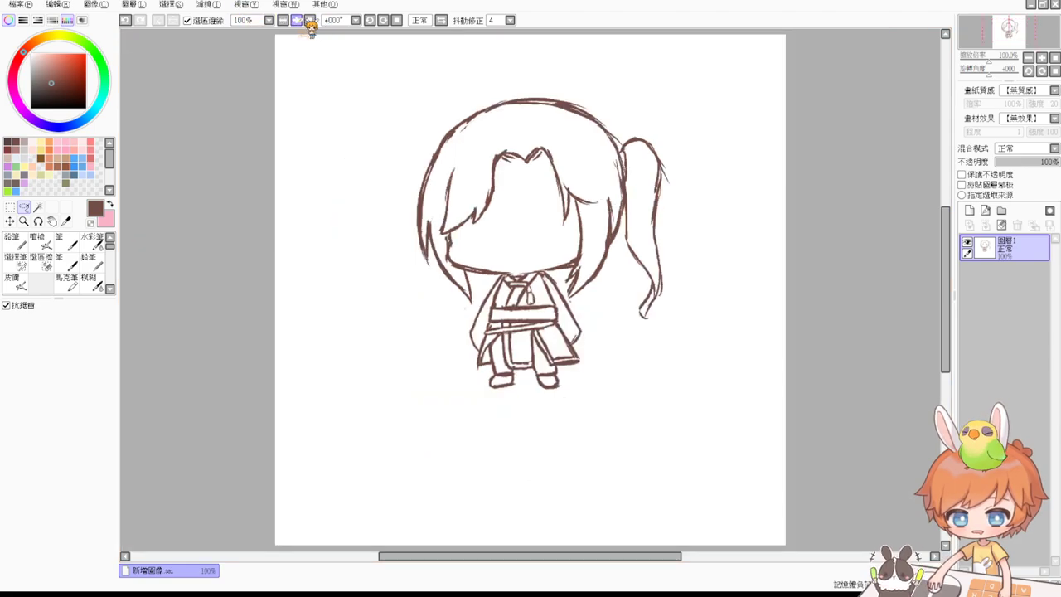
mouse_move(678, 290)
mouse_down()
mouse_move(680, 351)
mouse_move(692, 334)
mouse_move(678, 333)
mouse_up()
scroll(678, 334, up, 2)
drag(697, 385, 706, 339)
click(37, 240)
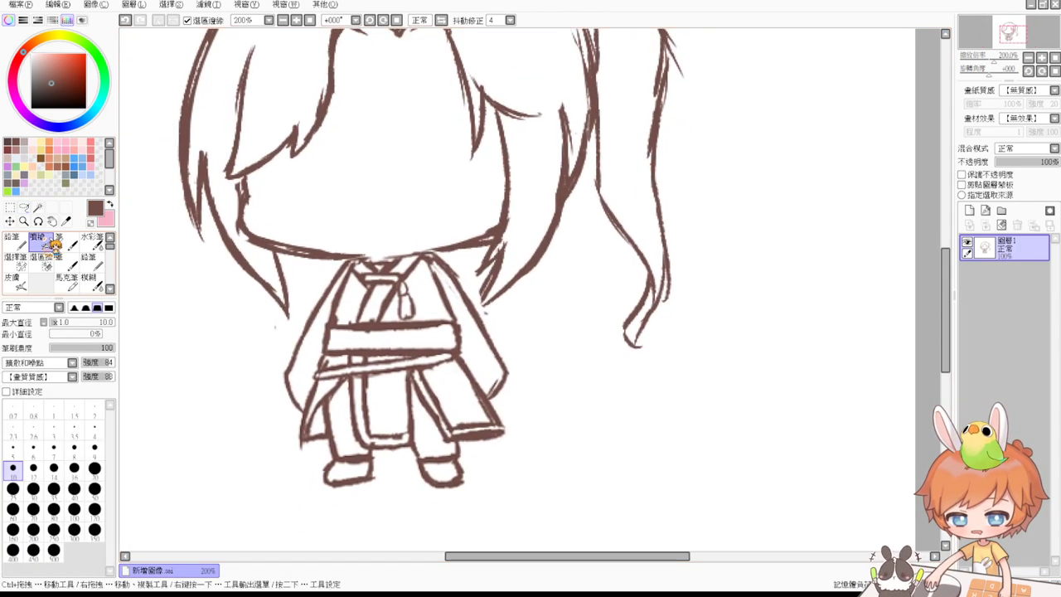
drag(426, 251, 458, 290)
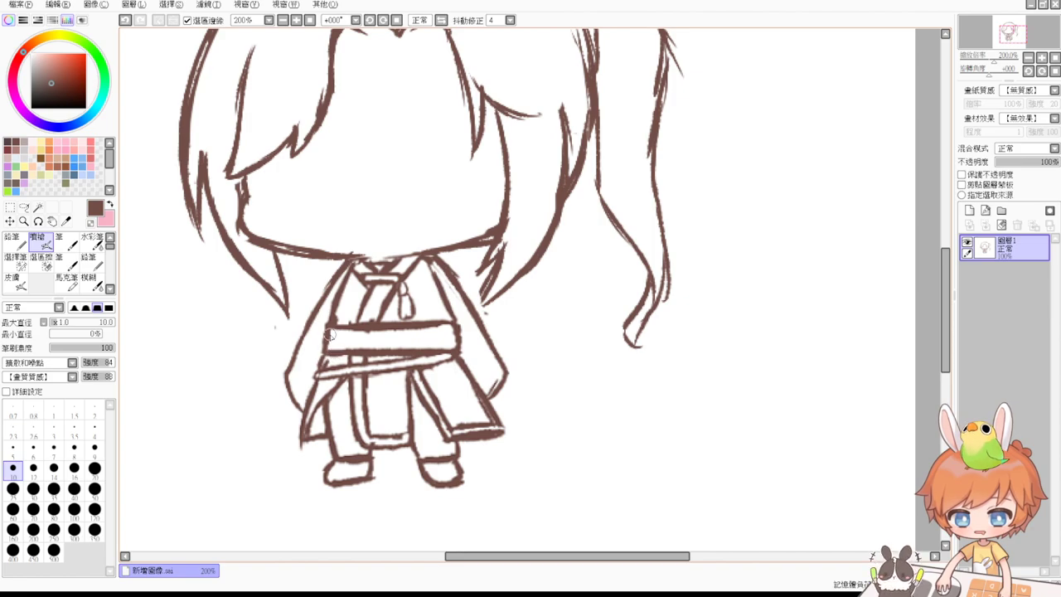
Erase the ponytail's rounded tip and try out strokes for a new tip.
key(e)
mouse_move(653, 305)
mouse_down()
mouse_move(634, 335)
mouse_move(621, 337)
mouse_move(642, 336)
mouse_move(628, 332)
mouse_up()
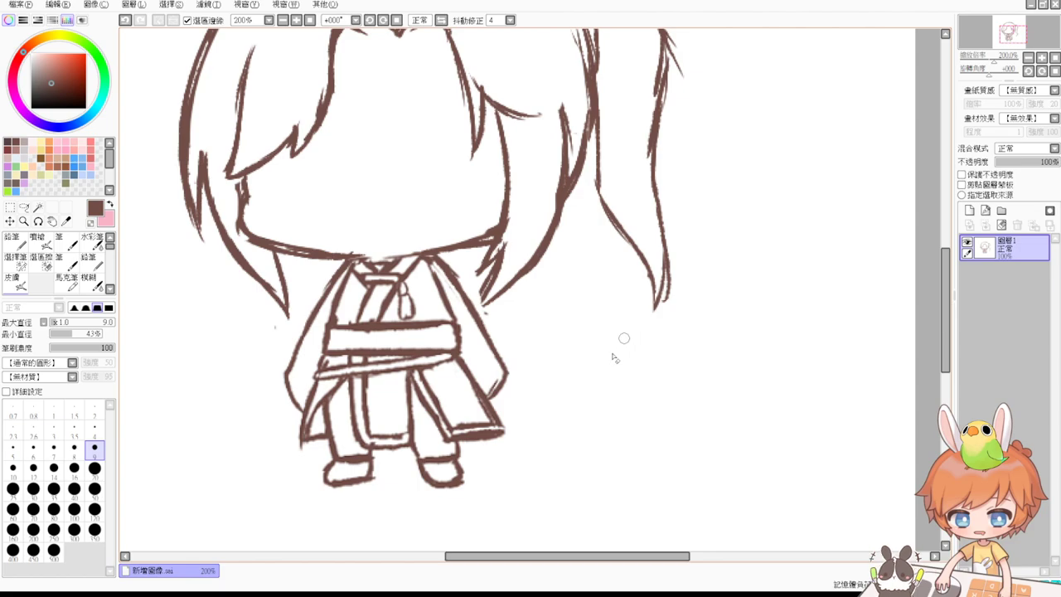
key(b)
mouse_move(640, 271)
mouse_down()
mouse_move(621, 329)
mouse_move(645, 355)
mouse_up()
drag(655, 300, 641, 328)
drag(651, 315, 638, 379)
key(ctrl+z)
key(ctrl+z)
key(ctrl+z)
key(ctrl+z)
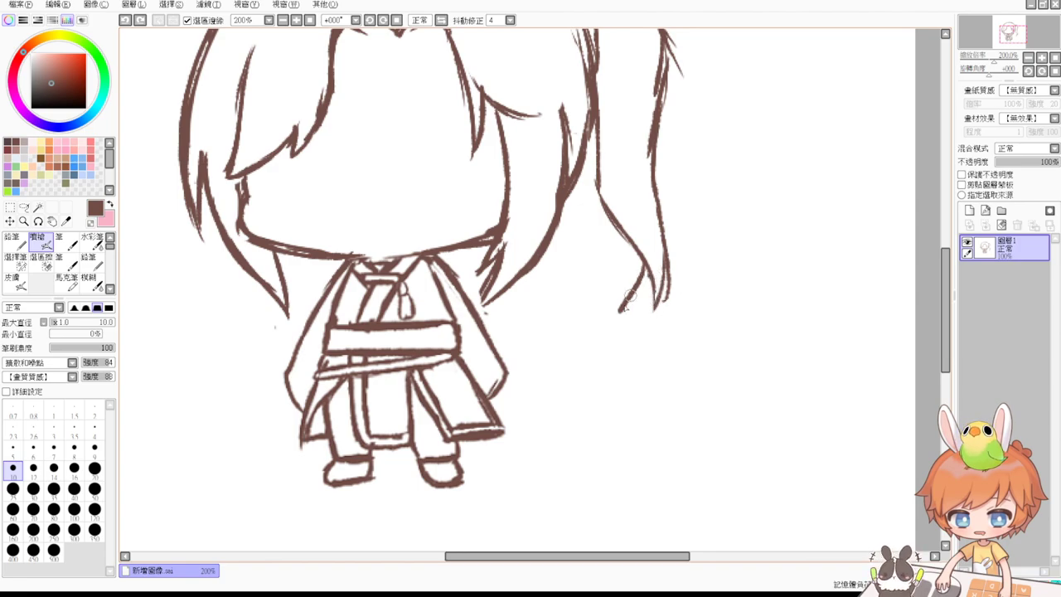
Redraw the ponytail's end as a wavy, pointed tip and erase the leftover spike beside it.
mouse_move(635, 282)
mouse_down()
mouse_move(624, 338)
mouse_move(641, 388)
mouse_up()
drag(655, 295, 639, 355)
key(ctrl+z)
mouse_move(663, 287)
mouse_down()
mouse_move(640, 325)
mouse_move(647, 376)
mouse_up()
key(ctrl+z)
drag(641, 326, 643, 358)
key(e)
drag(663, 310, 668, 283)
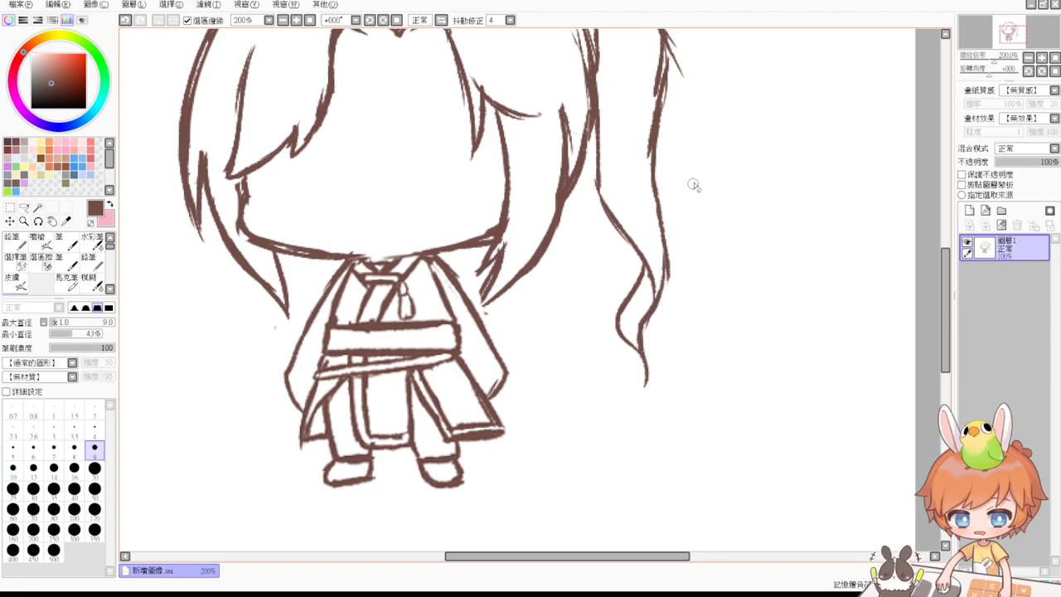
Sketch a thin, bent strand with a pointed tip hanging from the ponytail's base along its inner edge.
key(b)
drag(701, 149, 686, 222)
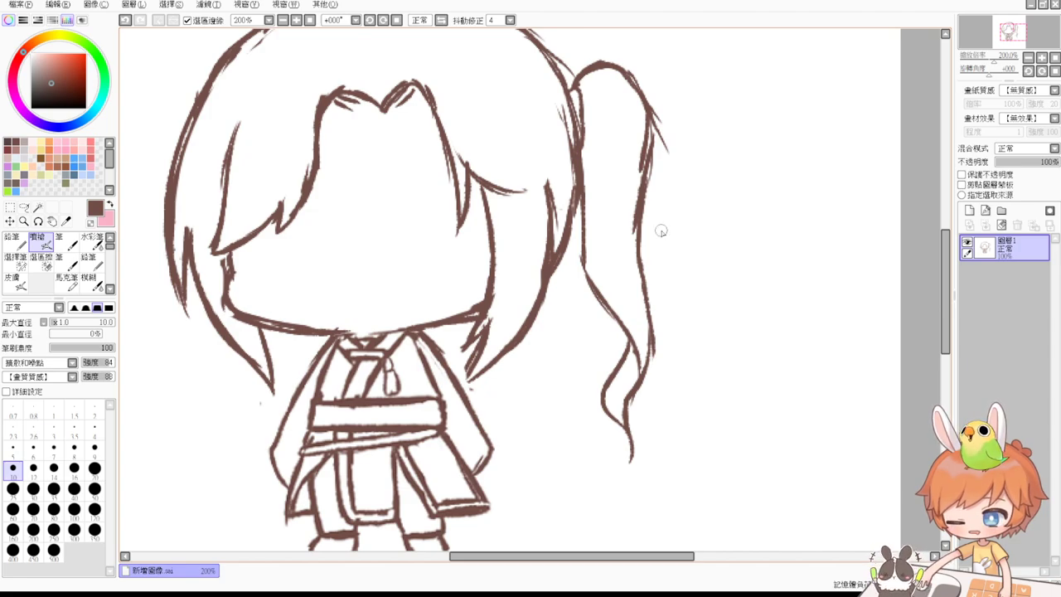
drag(661, 231, 695, 279)
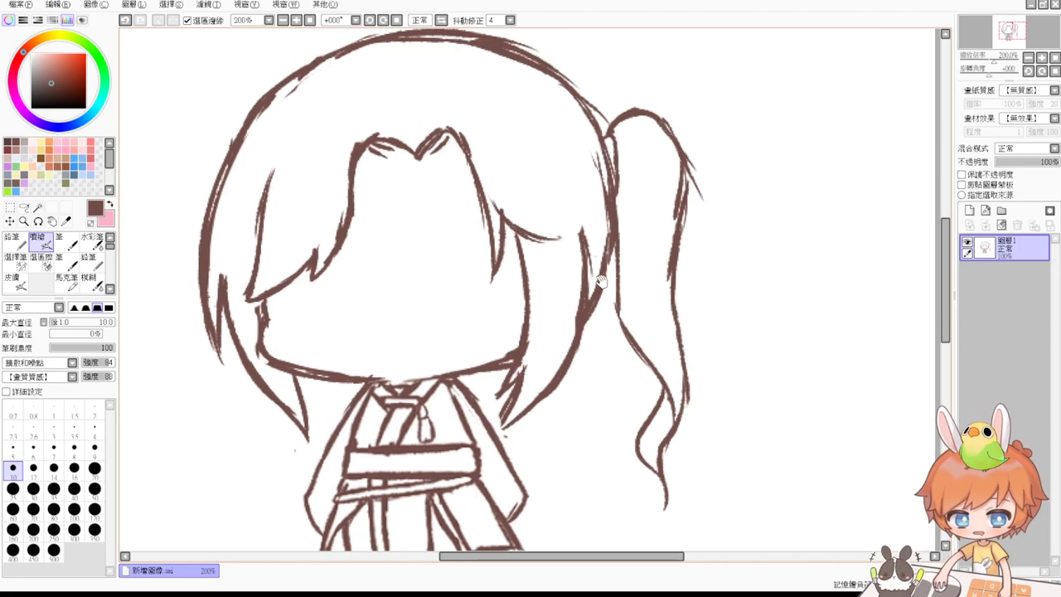
mouse_move(614, 198)
mouse_down()
mouse_move(629, 240)
mouse_move(627, 225)
mouse_move(618, 333)
mouse_move(638, 266)
mouse_move(637, 228)
mouse_move(627, 224)
mouse_move(642, 292)
mouse_move(635, 270)
mouse_move(614, 335)
mouse_up()
drag(637, 285, 618, 384)
mouse_move(616, 221)
mouse_down()
mouse_move(630, 277)
mouse_move(618, 231)
mouse_move(629, 271)
mouse_move(606, 350)
mouse_move(610, 331)
mouse_move(617, 388)
mouse_up()
drag(620, 345, 614, 383)
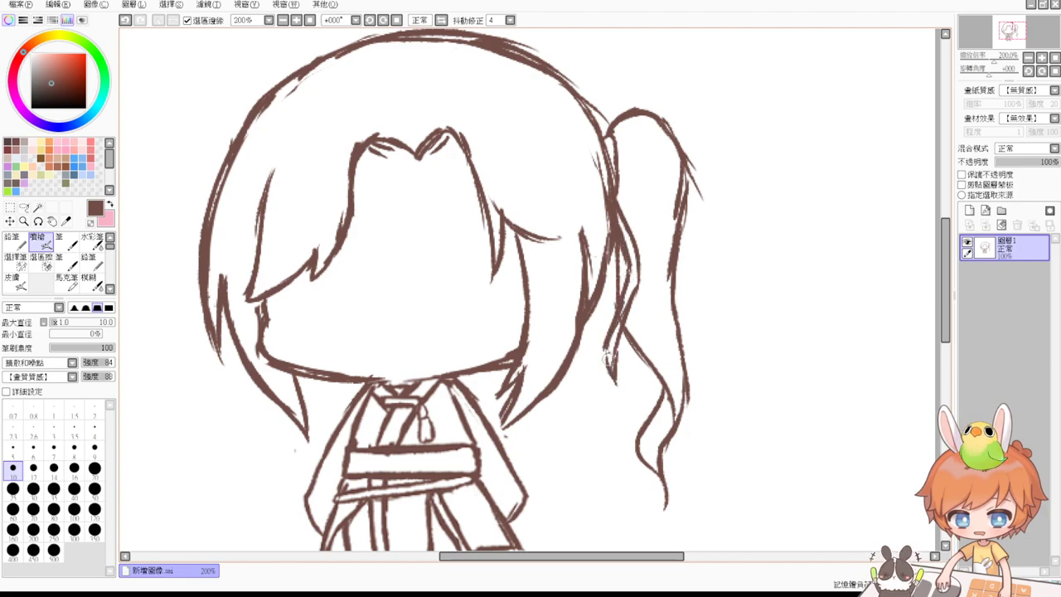
Erase the ponytail line crossing the thin strand and sketch the strand's inner edge down to its tip.
key(e)
drag(623, 303, 614, 340)
key(b)
drag(621, 237, 598, 361)
key(ctrl+z)
drag(614, 253, 604, 361)
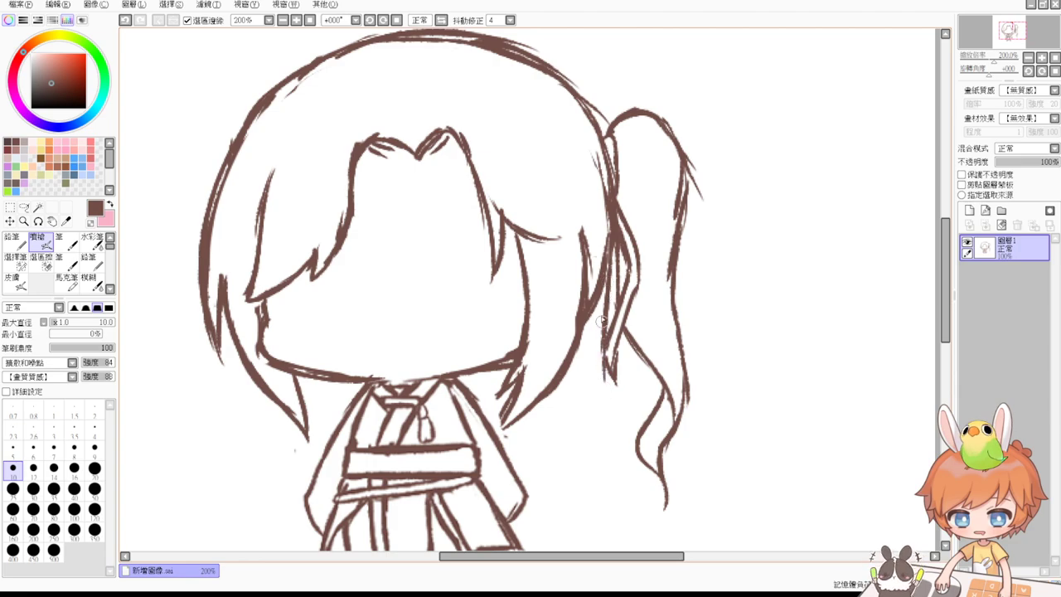
Sketch a second narrow strand hanging between the right side hair and the first strand.
drag(599, 295, 596, 369)
drag(602, 323, 598, 392)
key(ctrl+z)
mouse_move(600, 302)
mouse_down()
mouse_move(596, 410)
mouse_move(604, 364)
mouse_move(603, 393)
mouse_up()
drag(605, 352, 603, 403)
key(ctrl+z)
drag(605, 358, 604, 407)
key(ctrl+z)
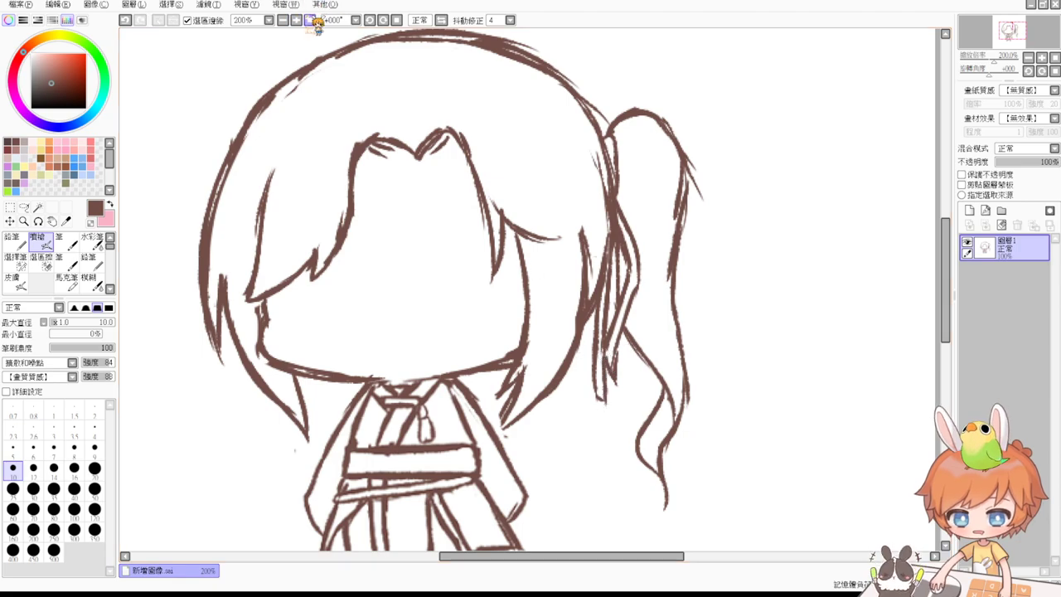
click(306, 20)
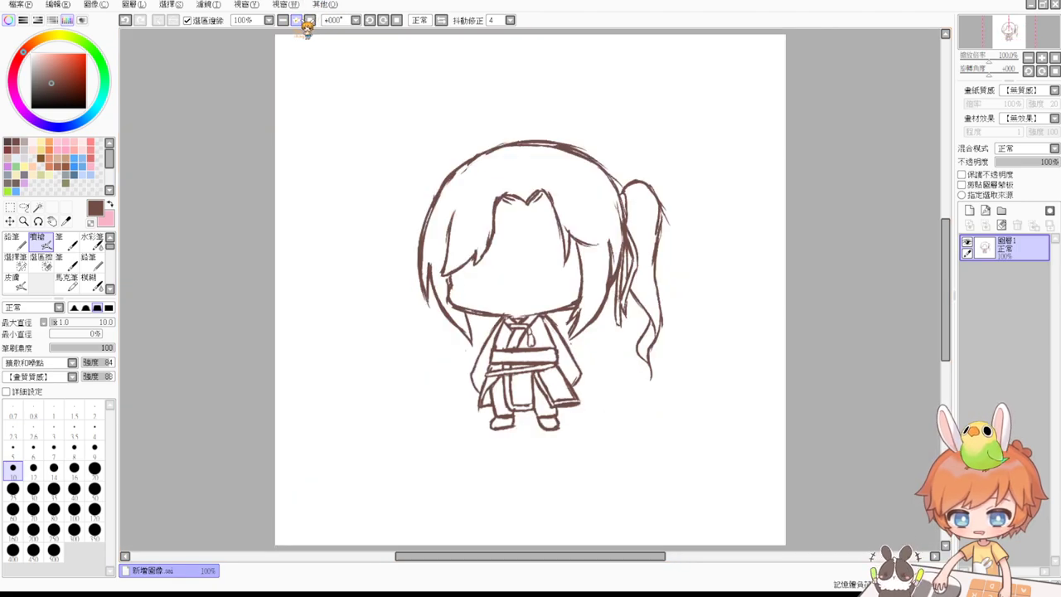
click(297, 20)
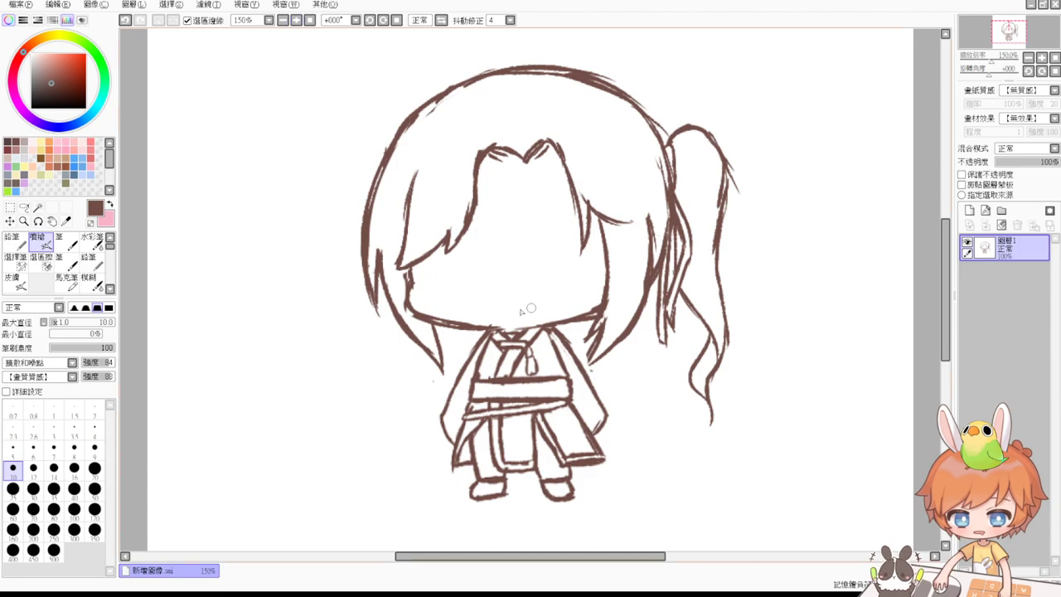
key(e)
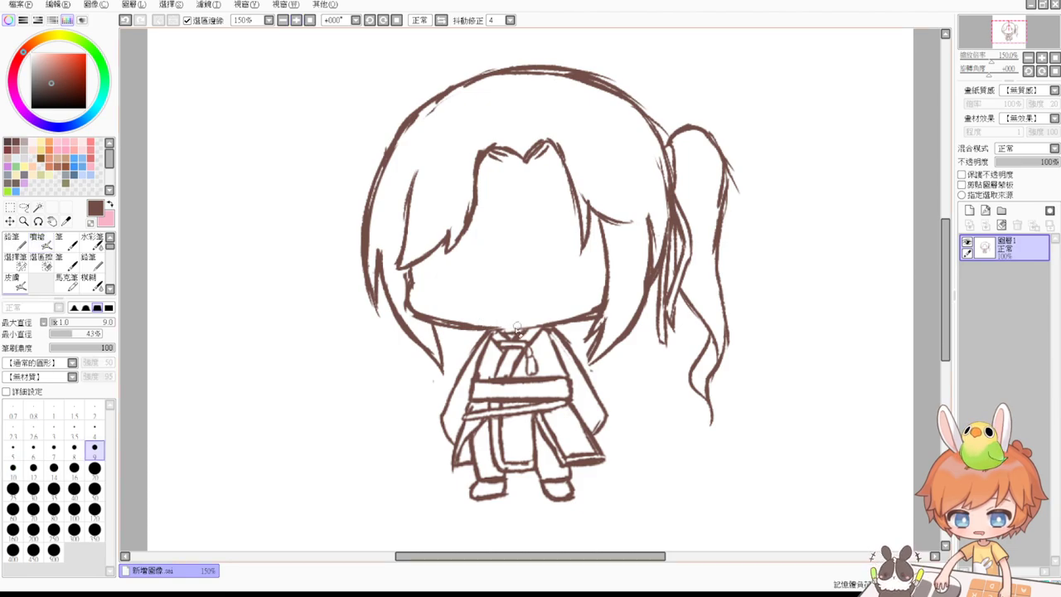
key(v)
scroll(515, 323, up, 1)
key(e)
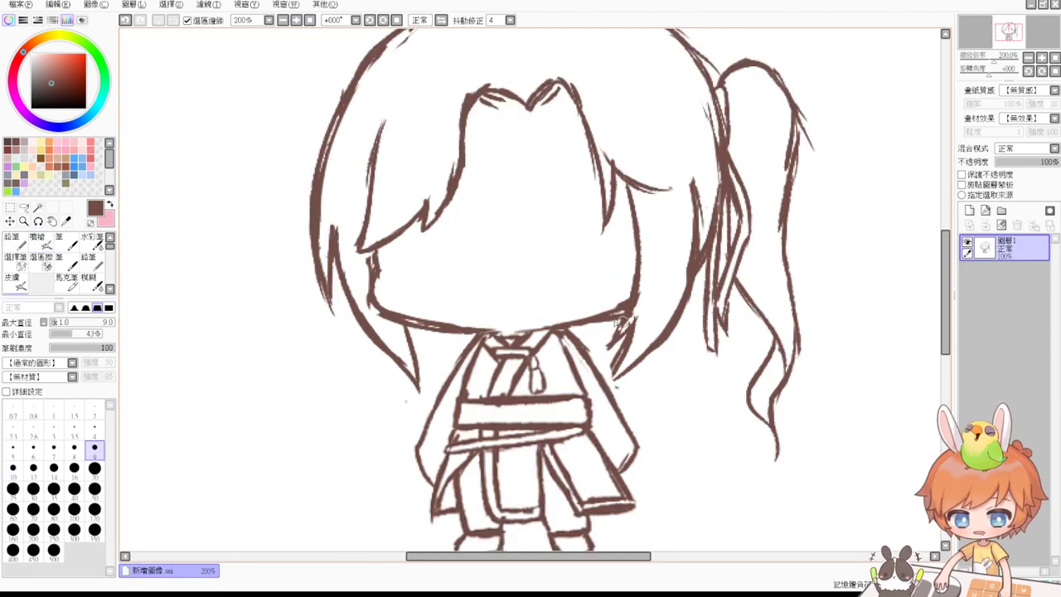
key(e)
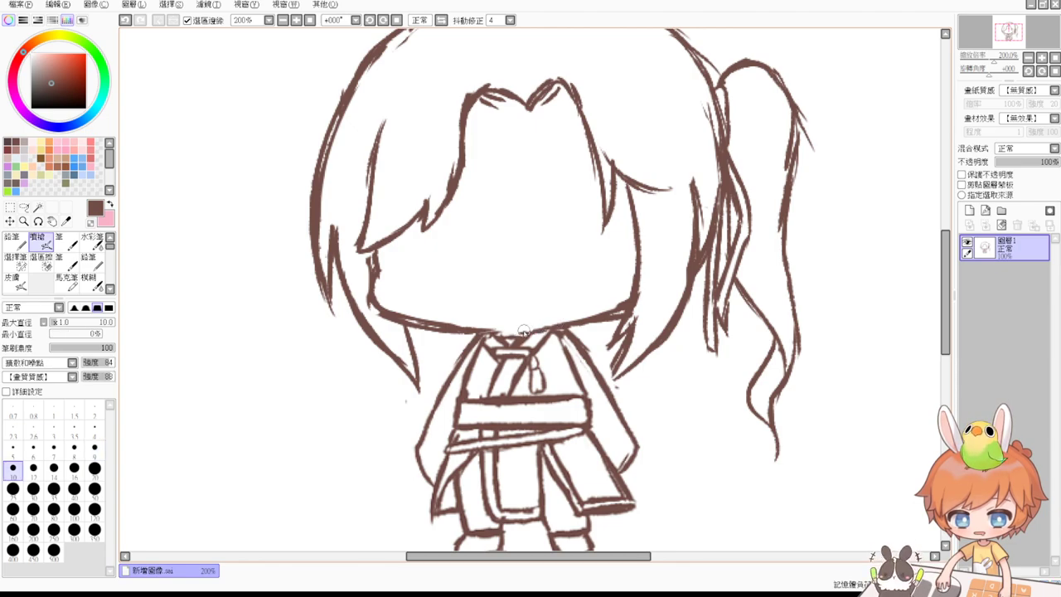
key(ctrl+z)
drag(501, 330, 444, 325)
key(ctrl+z)
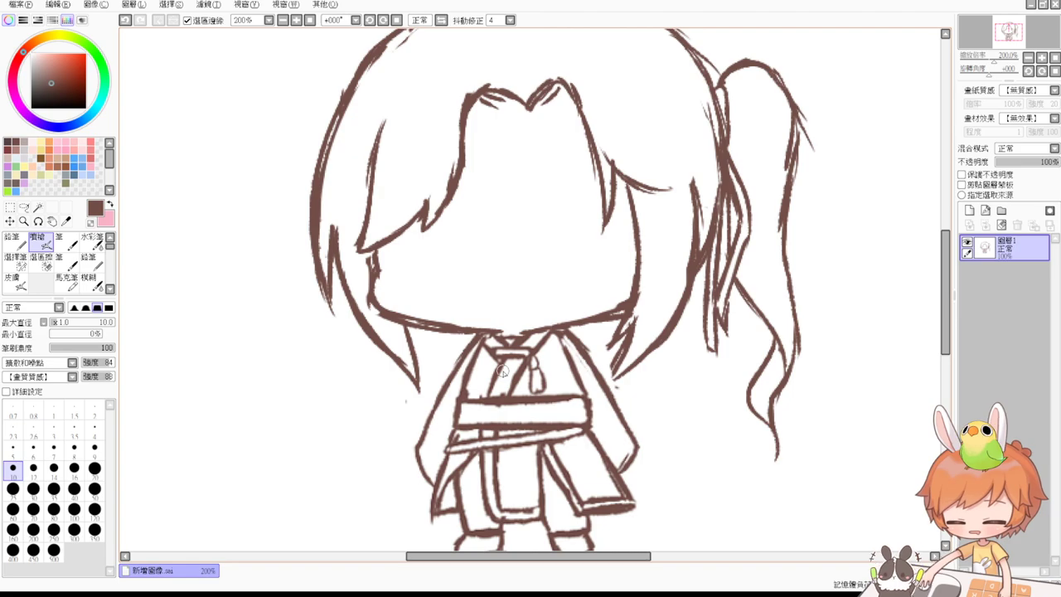
Erase the ponytail's wavy pointed tip and its lower inner edge.
click(307, 21)
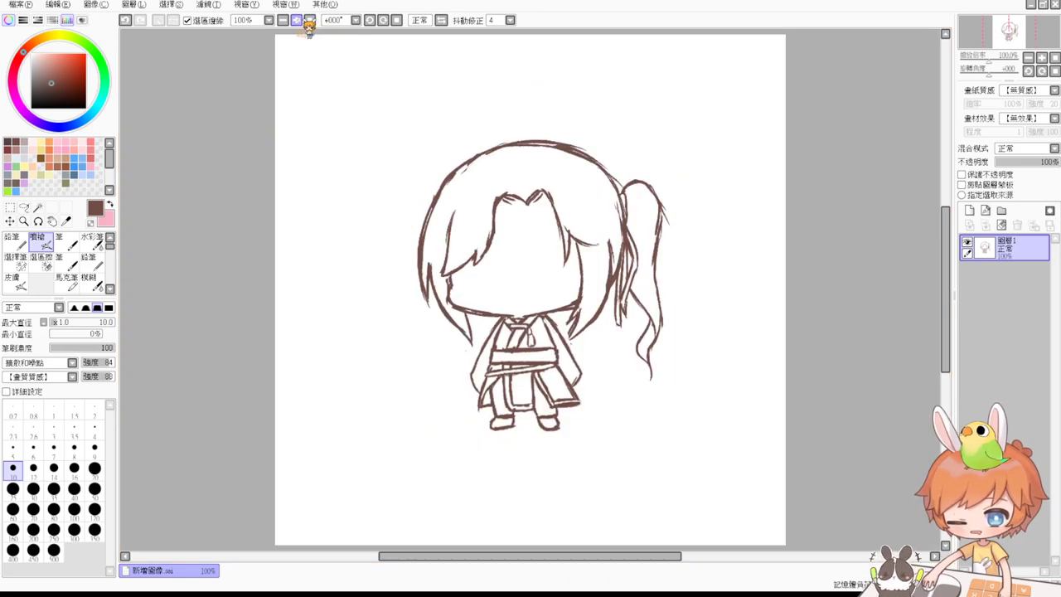
click(297, 20)
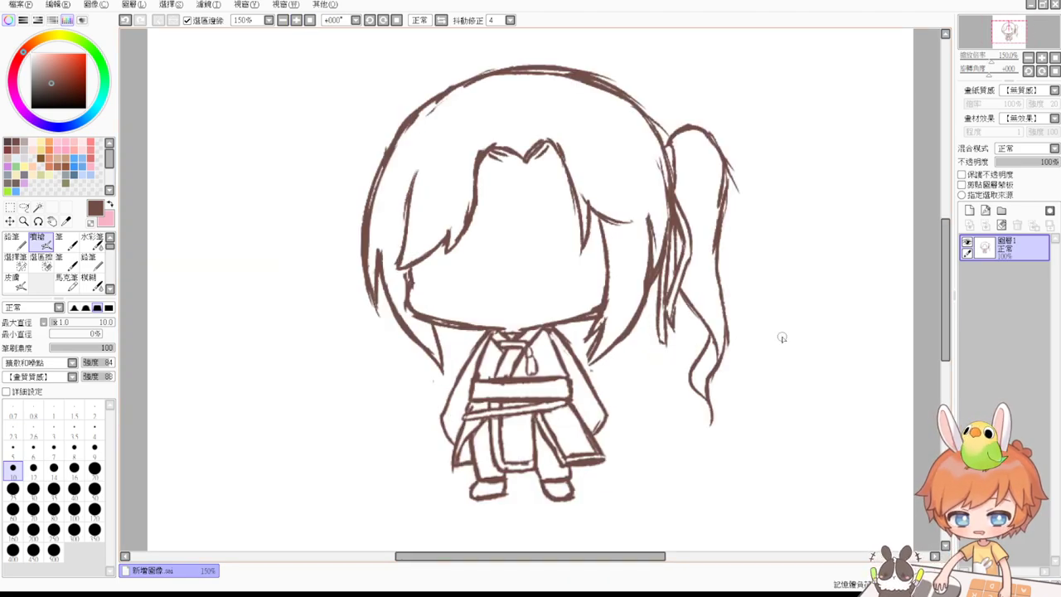
key(e)
mouse_move(713, 362)
mouse_down()
mouse_move(713, 436)
mouse_move(699, 390)
mouse_move(709, 336)
mouse_move(692, 386)
mouse_up()
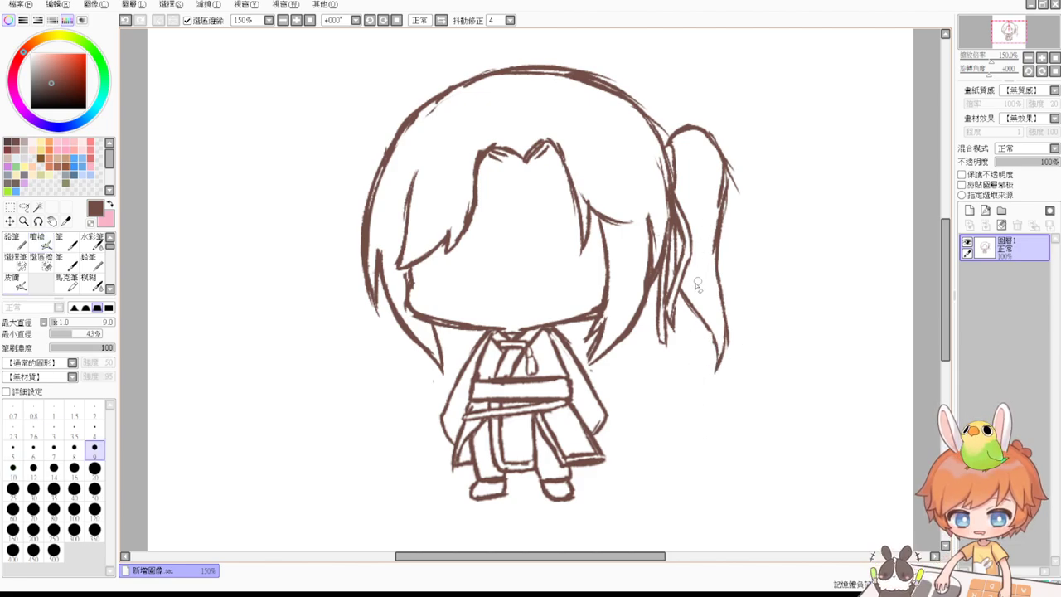
drag(687, 296, 713, 333)
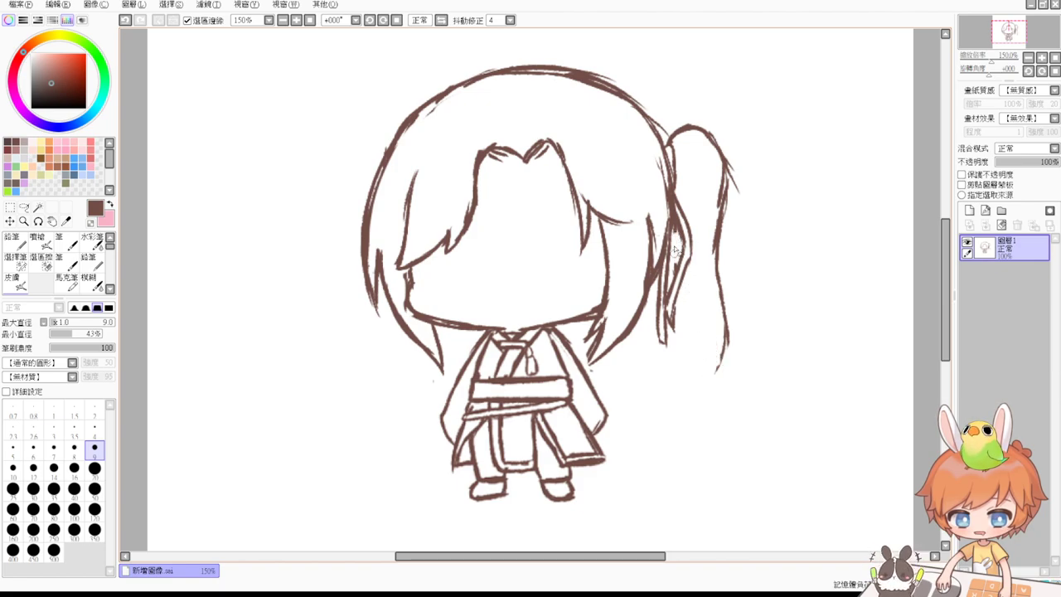
Erase the ponytail's outer edge below its upper bend.
key(v)
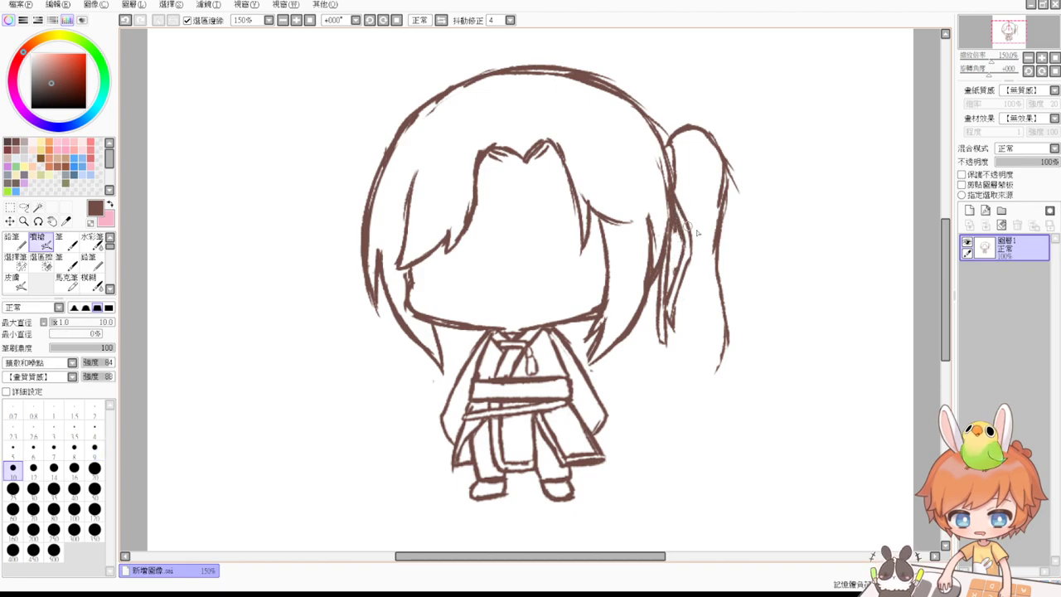
mouse_move(677, 207)
mouse_down()
mouse_move(705, 255)
mouse_move(699, 248)
mouse_move(712, 247)
mouse_move(688, 243)
mouse_move(693, 236)
mouse_move(696, 296)
mouse_up()
key(ctrl+z)
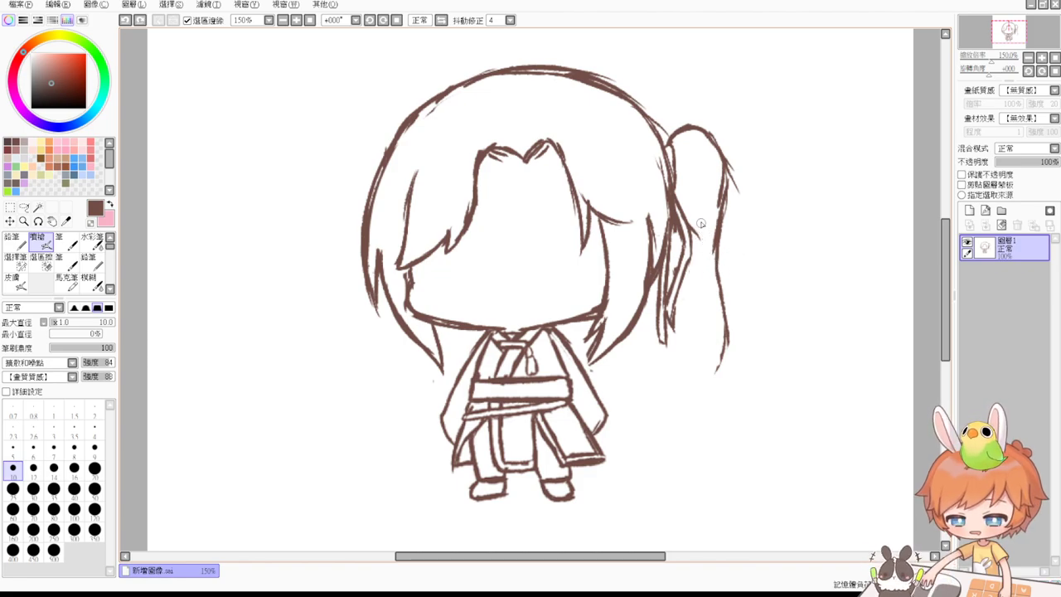
key(e)
mouse_move(715, 234)
mouse_down()
mouse_move(719, 354)
mouse_move(730, 342)
mouse_move(729, 248)
mouse_up()
mouse_move(715, 202)
mouse_down()
mouse_move(720, 235)
mouse_move(719, 189)
mouse_up()
Redraw the ponytail's outer edge curving inward and sketch a bent, wavy inner edge running down beside it.
key(b)
mouse_move(688, 221)
mouse_down()
mouse_move(709, 251)
mouse_move(696, 301)
mouse_up()
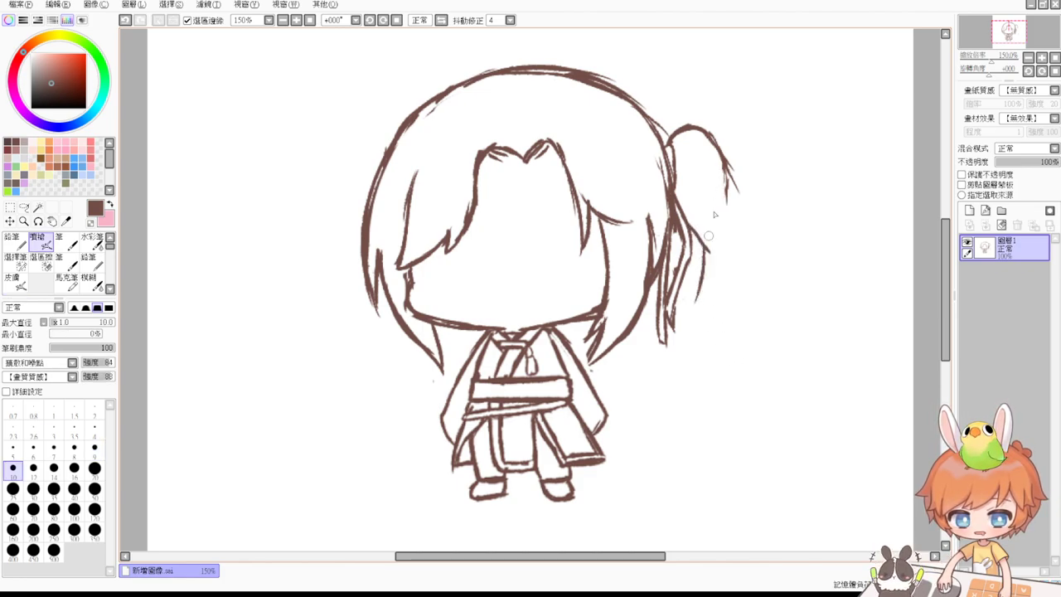
mouse_move(728, 176)
mouse_down()
mouse_move(718, 231)
mouse_move(729, 260)
mouse_move(703, 305)
mouse_up()
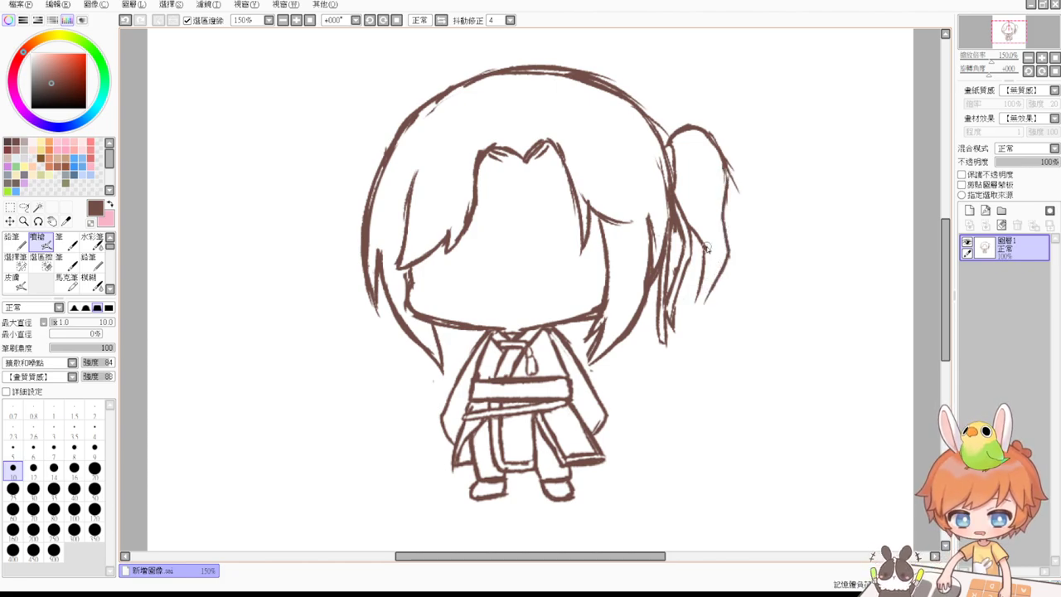
drag(699, 243, 695, 324)
drag(703, 274, 710, 343)
Clean up the overlapping line inside the ponytail and finish its end as a narrow, wavy pointed tip.
key(e)
drag(707, 256, 702, 291)
key(b)
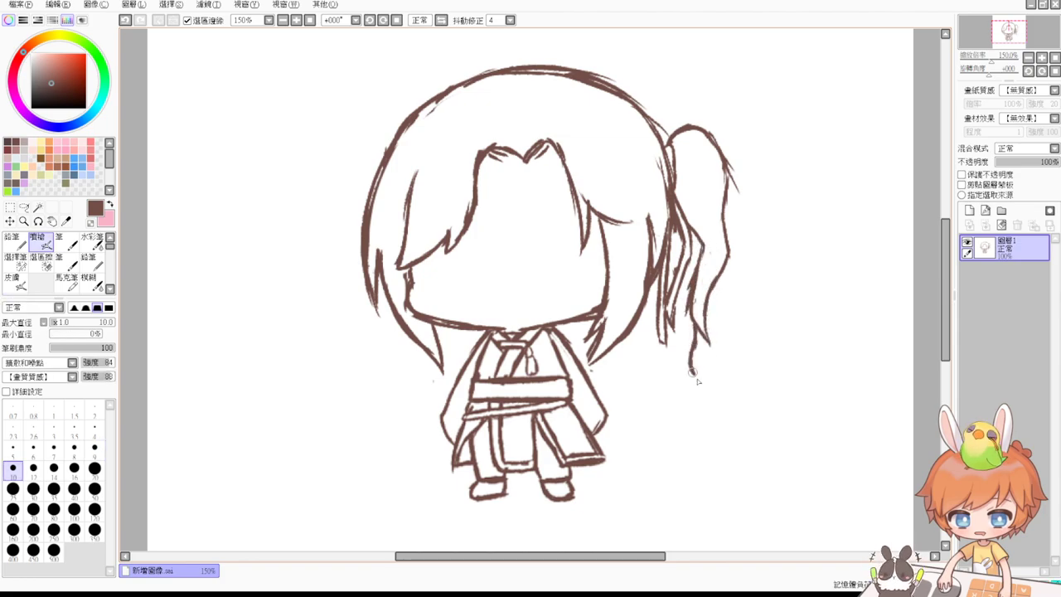
mouse_move(707, 308)
mouse_down()
mouse_move(714, 361)
mouse_move(700, 399)
mouse_up()
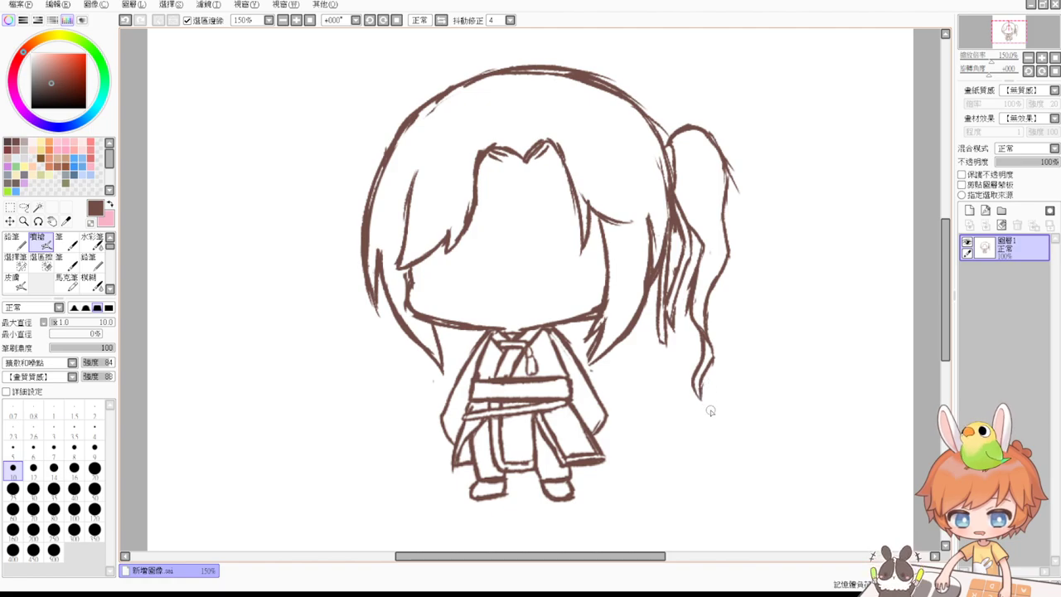
Rotate the whole character sketch slightly clockwise with a free transform.
key(ctrl+t)
drag(774, 400, 789, 439)
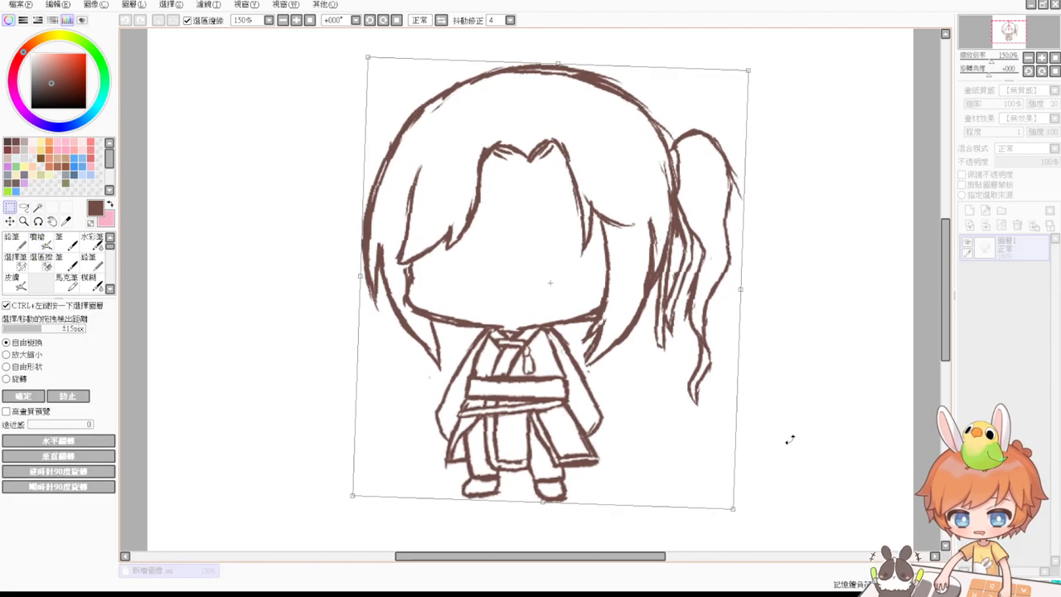
key(Return)
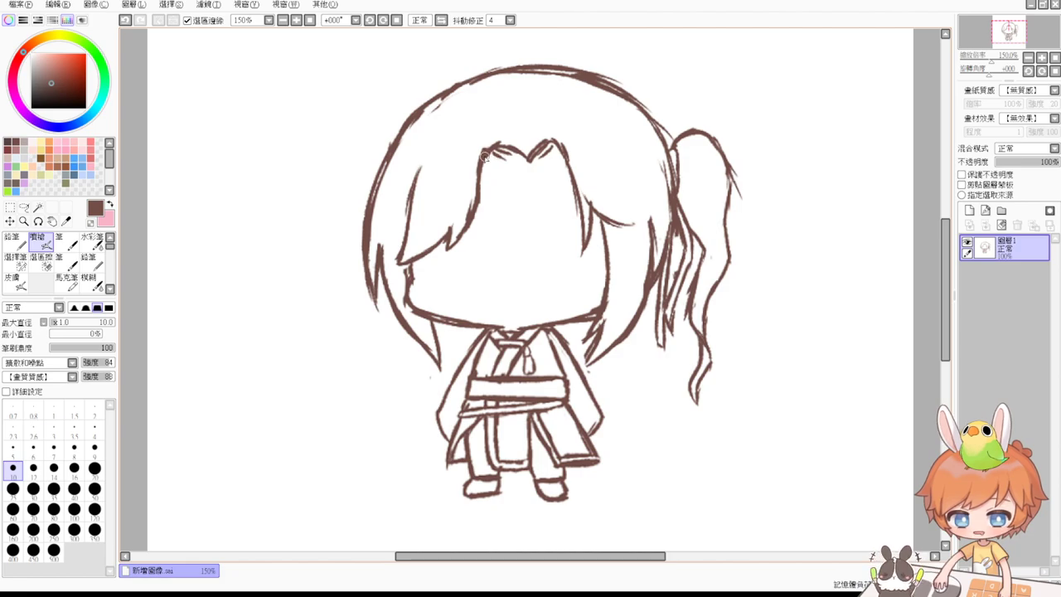
Add short hair strokes on both sides of the fringe parting and erase the stray marks along the left cheek.
drag(487, 155, 486, 161)
drag(557, 152, 552, 171)
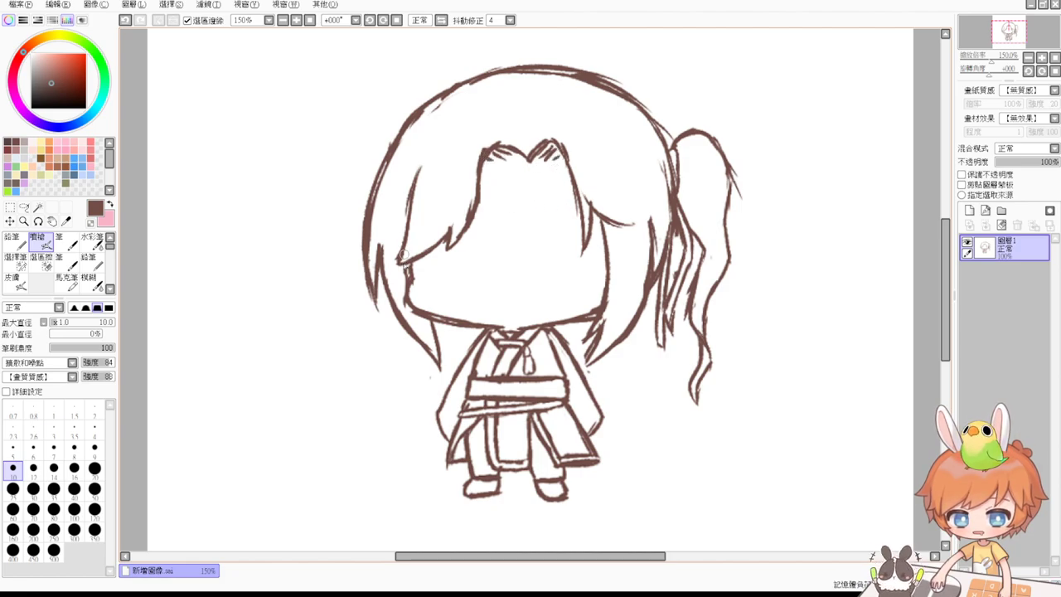
key(e)
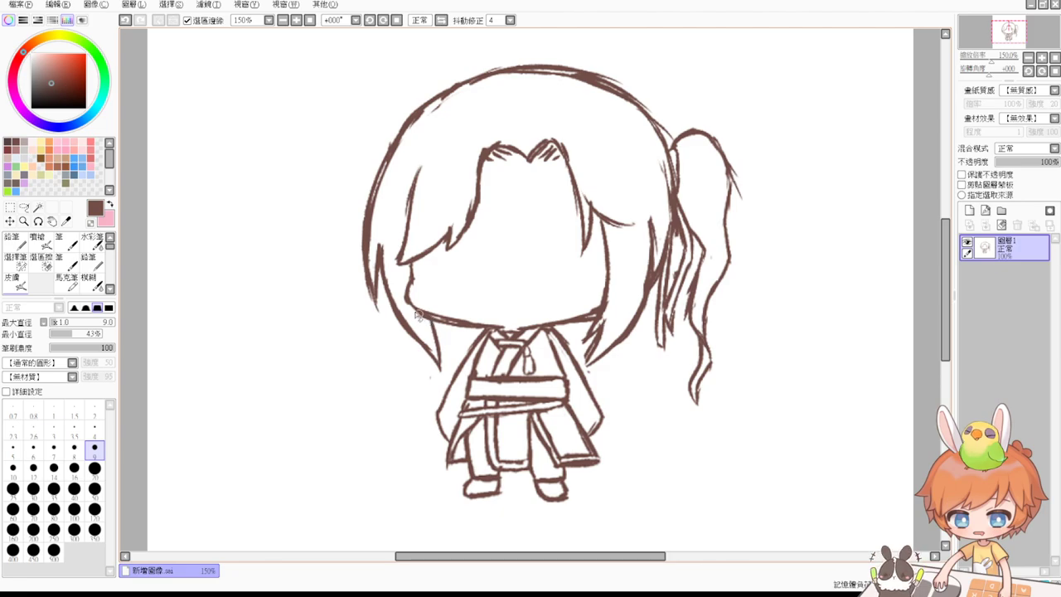
key(b)
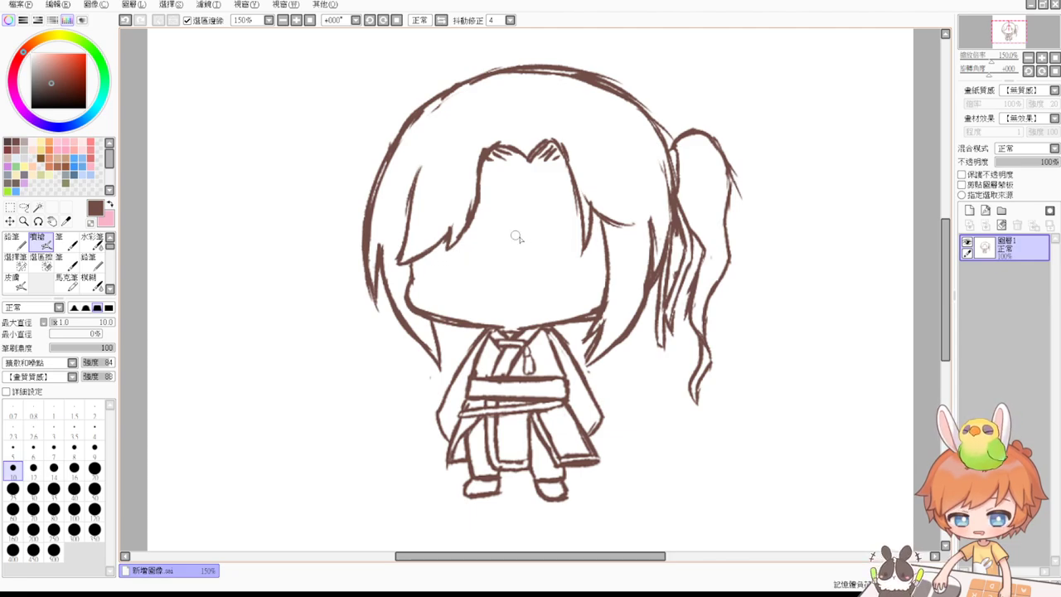
Sketch a small smiling mouth as two short curves above the chin and undo the trial round eye.
mouse_move(548, 260)
mouse_down()
mouse_move(561, 243)
mouse_move(571, 267)
mouse_up()
key(ctrl+z)
mouse_move(460, 260)
mouse_down()
mouse_move(437, 272)
mouse_move(458, 253)
mouse_up()
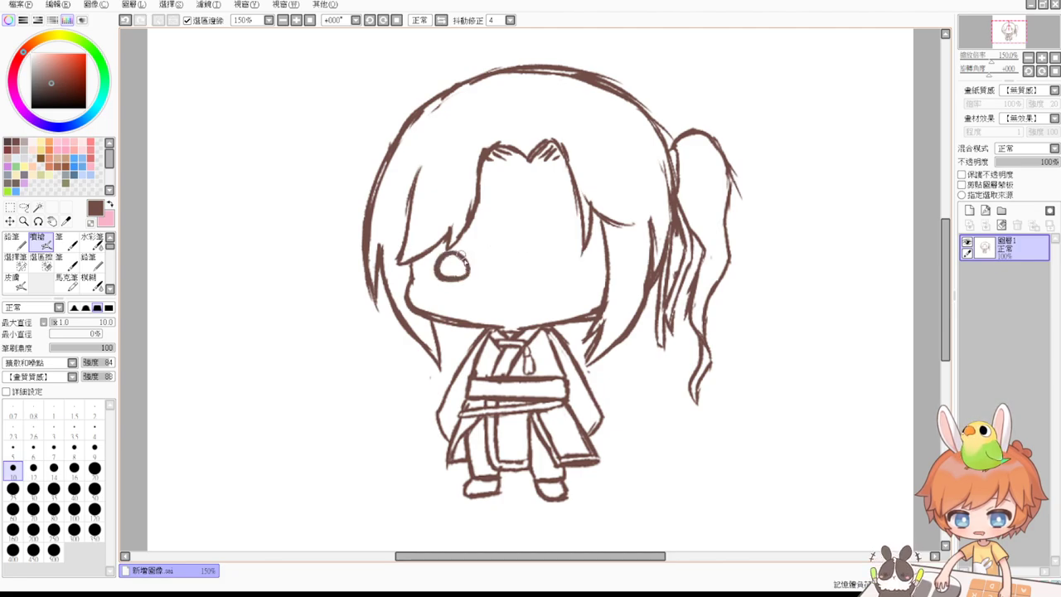
mouse_move(548, 269)
mouse_down()
mouse_move(572, 253)
mouse_move(557, 284)
mouse_move(506, 292)
mouse_move(519, 302)
mouse_up()
key(ctrl+z)
key(ctrl+z)
key(ctrl+z)
key(ctrl+z)
key(ctrl+z)
key(ctrl+z)
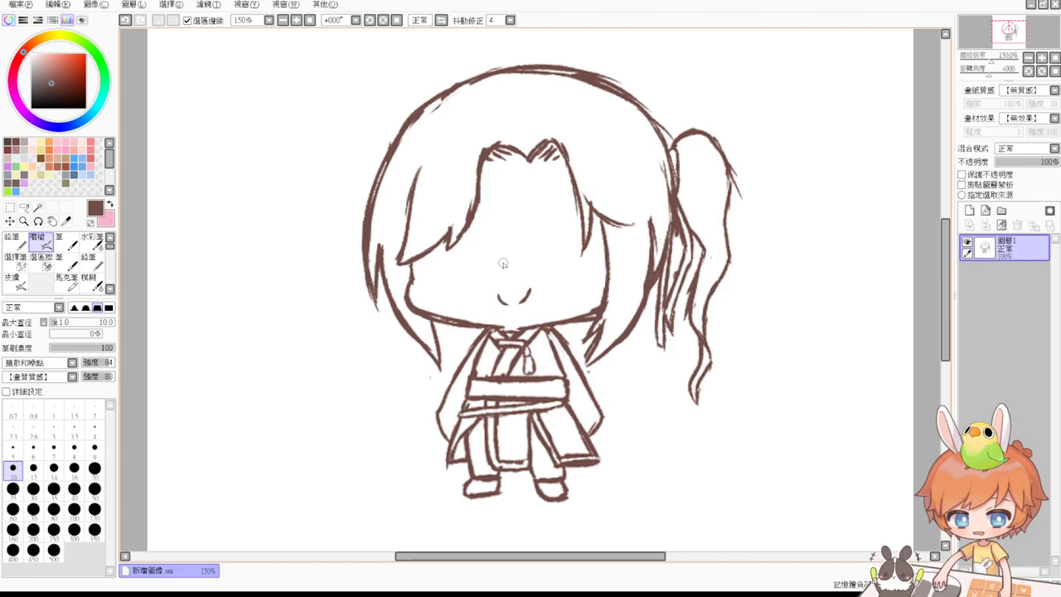
Erase the small pointed notch in the left fringe and redraw it slightly farther out with a smooth inner edge.
scroll(504, 264, up, 1)
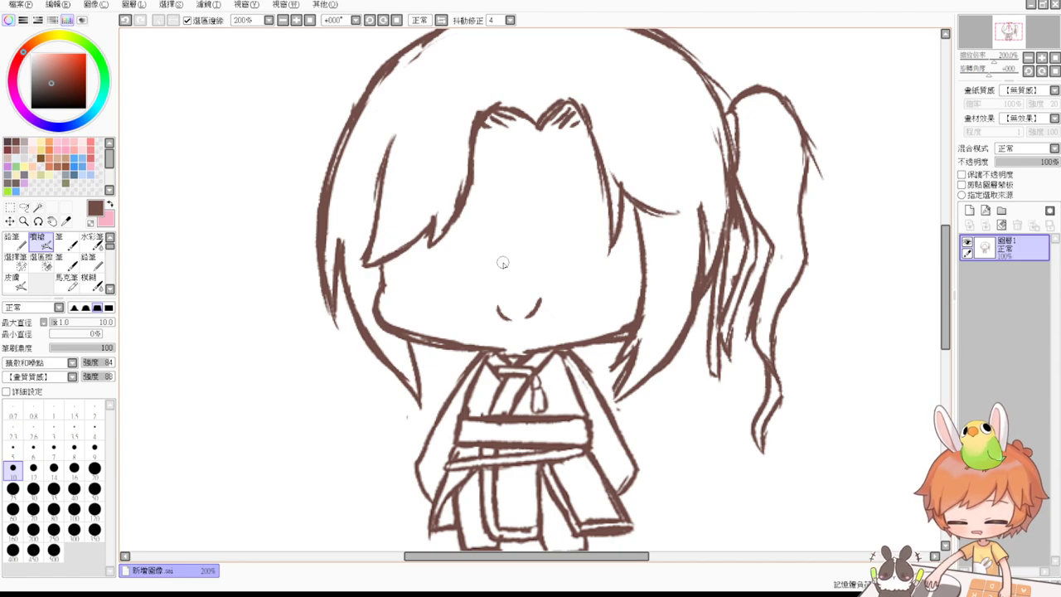
scroll(955, 278, up, 3)
scroll(956, 278, up, 1)
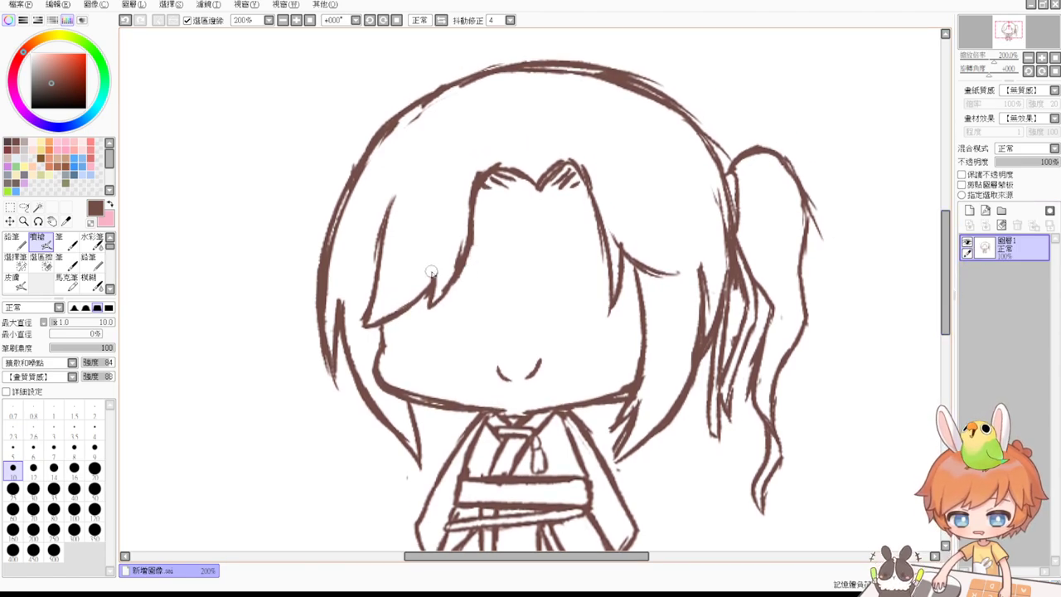
key(e)
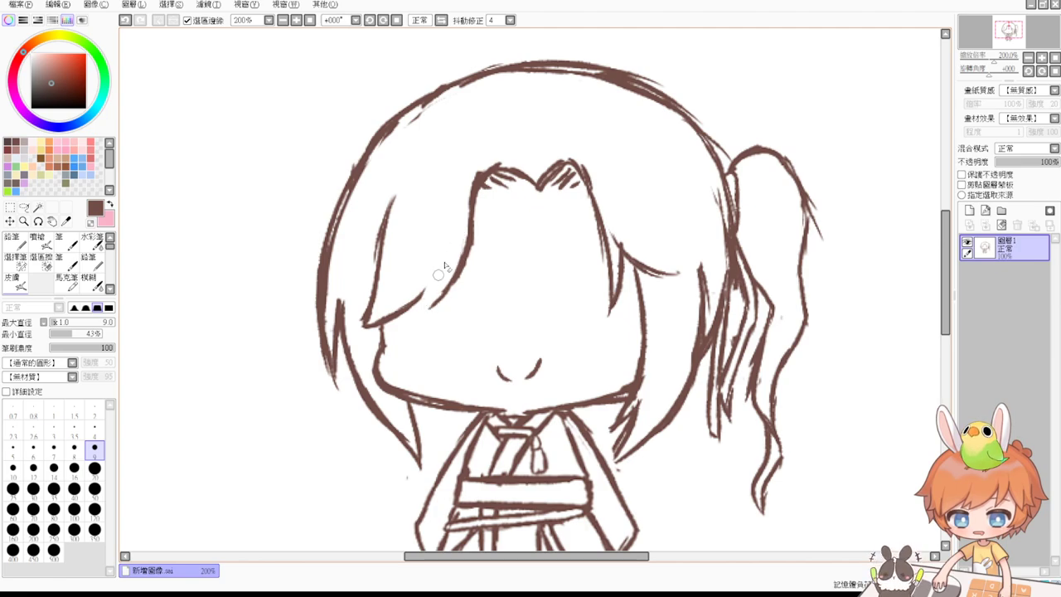
key(e)
mouse_move(421, 309)
mouse_down()
mouse_move(457, 282)
mouse_move(476, 211)
mouse_move(461, 272)
mouse_up()
key(ctrl+z)
drag(473, 232, 457, 275)
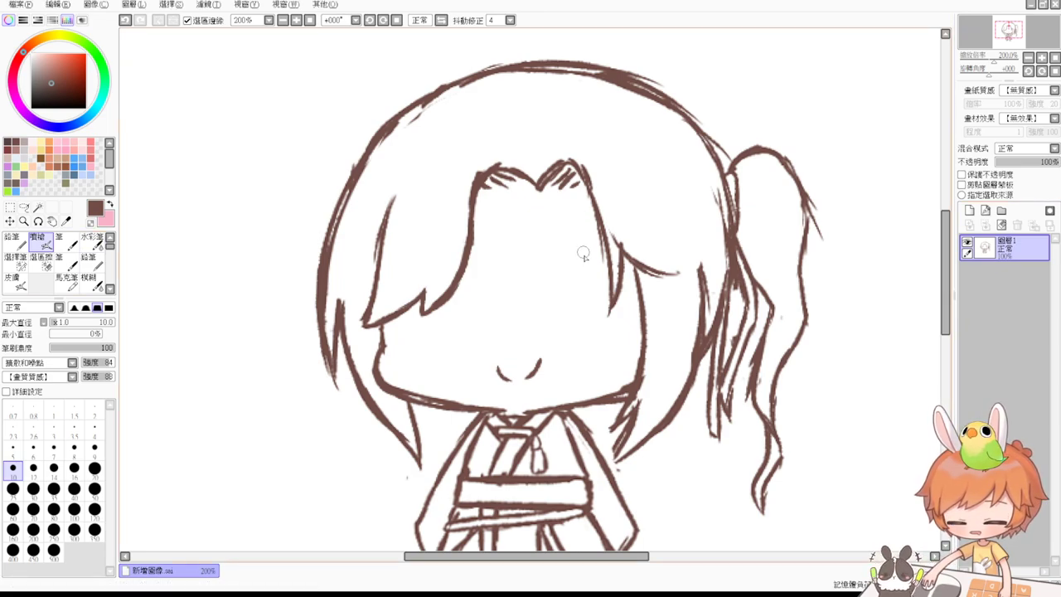
Sketch the upper lash lines of both eyes as curved arcs beneath the fringe.
mouse_move(542, 304)
mouse_down()
mouse_move(561, 286)
mouse_move(604, 285)
mouse_up()
key(ctrl+z)
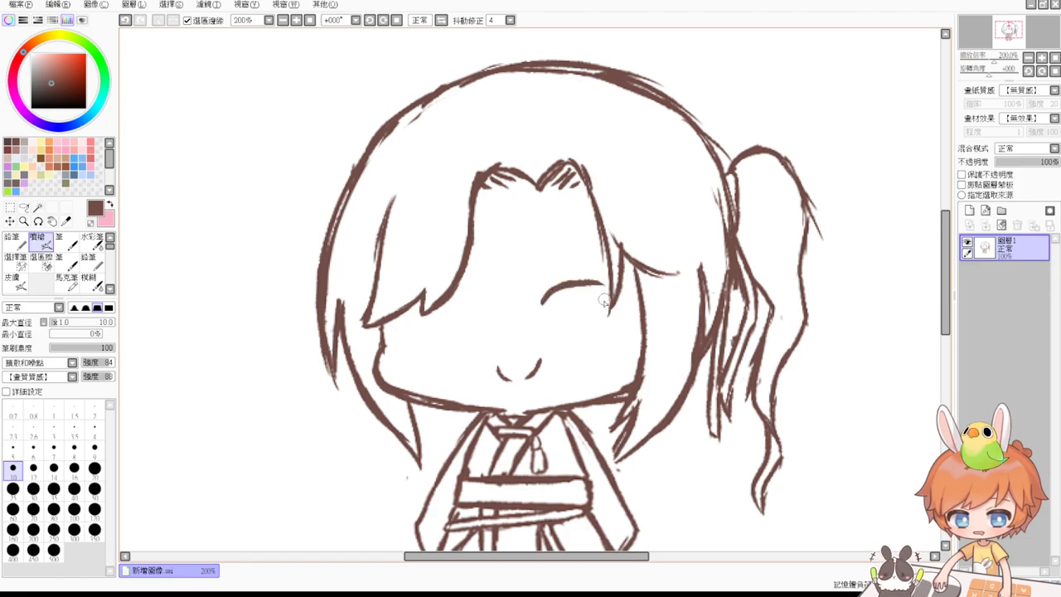
drag(544, 301, 617, 283)
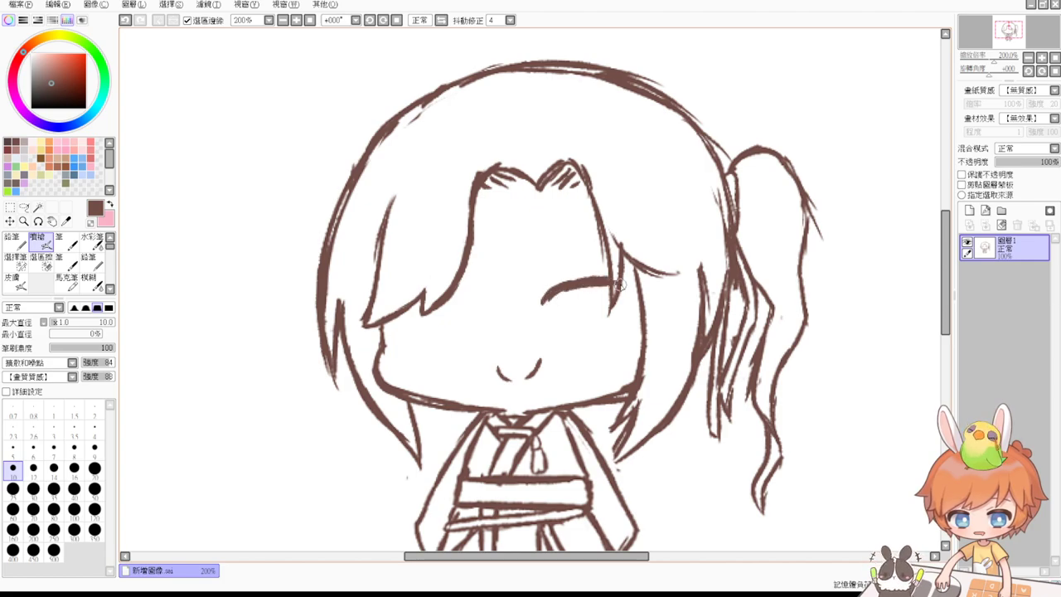
key(ctrl+z)
mouse_move(398, 299)
mouse_down()
mouse_move(442, 298)
mouse_move(426, 301)
mouse_move(457, 311)
mouse_move(462, 301)
mouse_move(415, 292)
mouse_move(465, 313)
mouse_up()
key(ctrl+z)
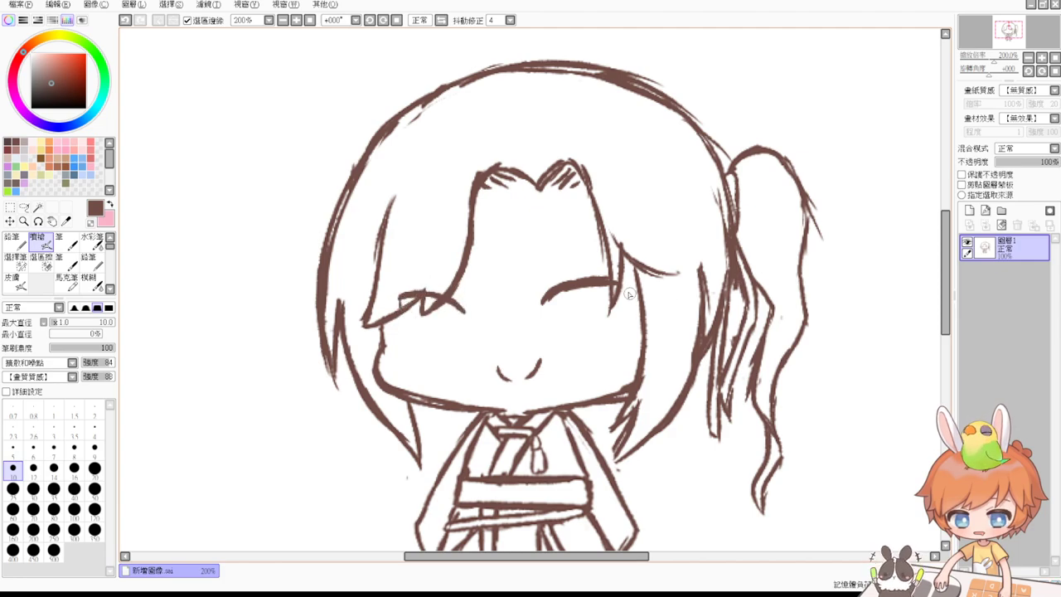
Thicken both upper lash lines and add short downward strokes at their outer ends.
drag(617, 283, 620, 311)
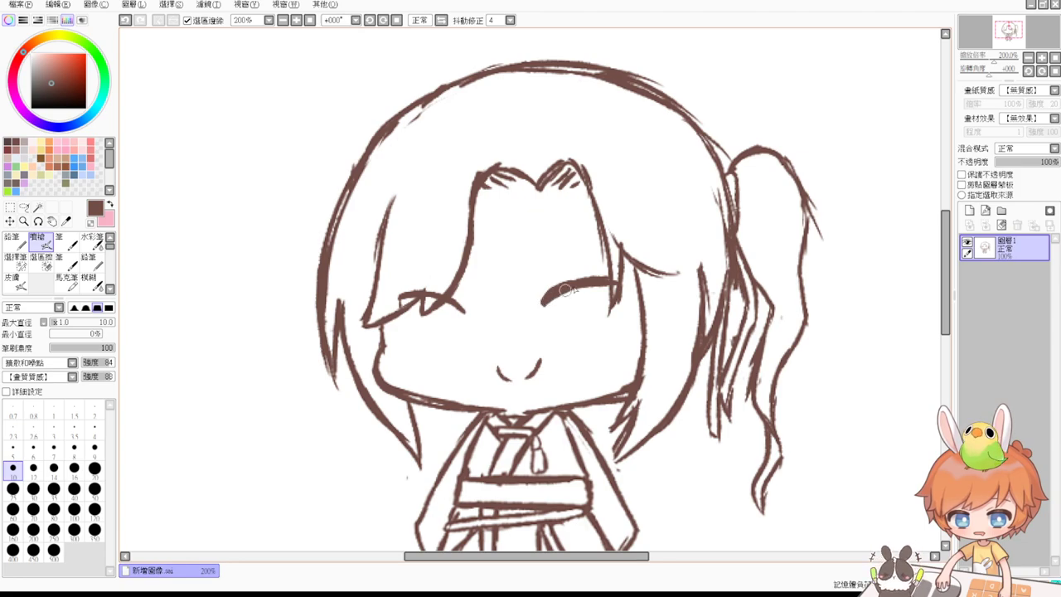
mouse_move(555, 294)
mouse_down()
mouse_move(610, 287)
mouse_move(619, 304)
mouse_move(608, 328)
mouse_up()
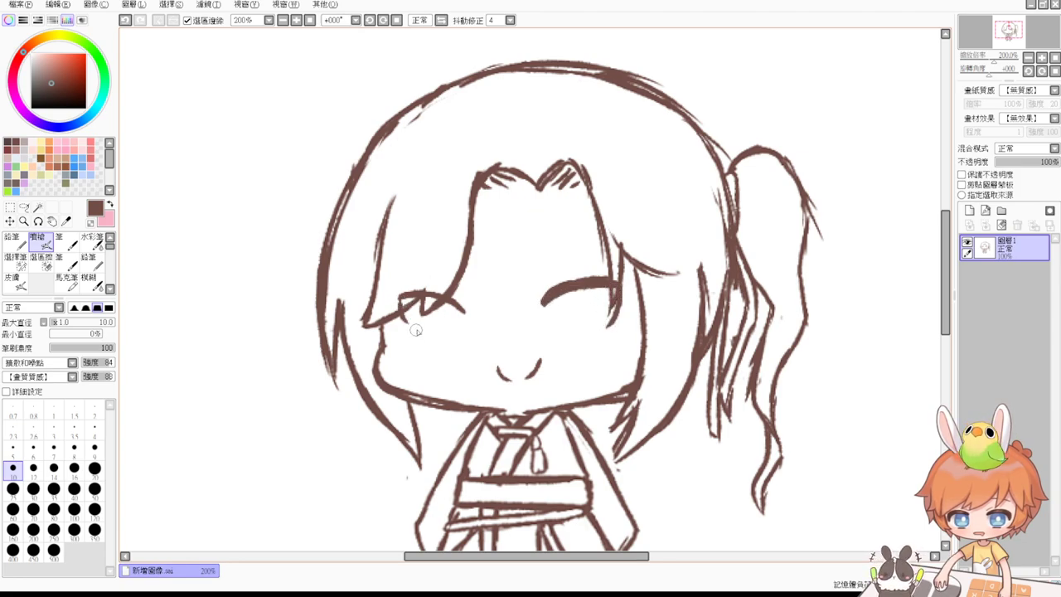
key(e)
drag(507, 372, 510, 363)
key(v)
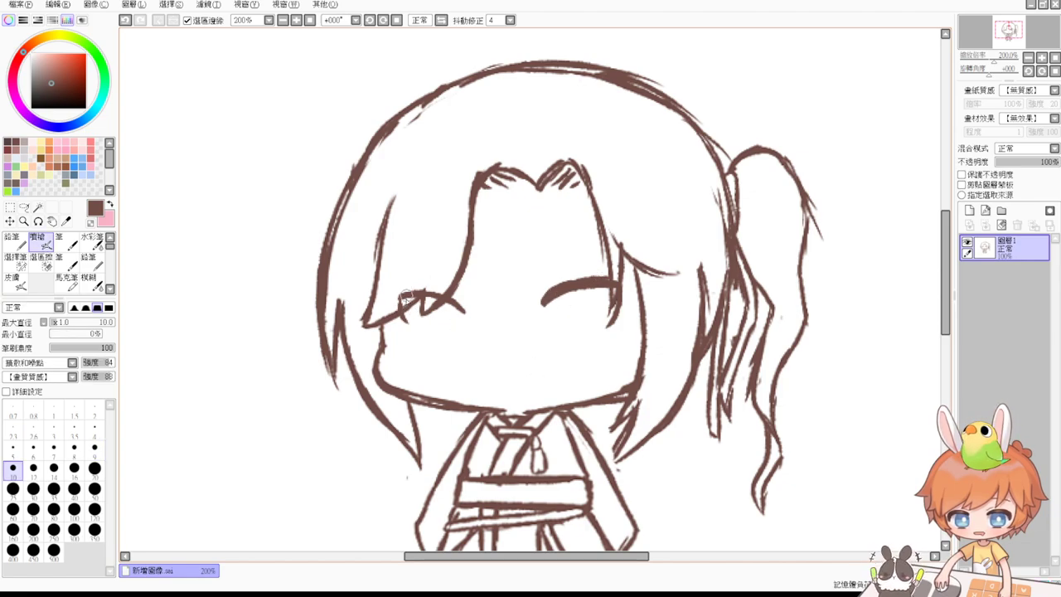
mouse_move(399, 299)
mouse_down()
mouse_move(441, 304)
mouse_move(464, 326)
mouse_up()
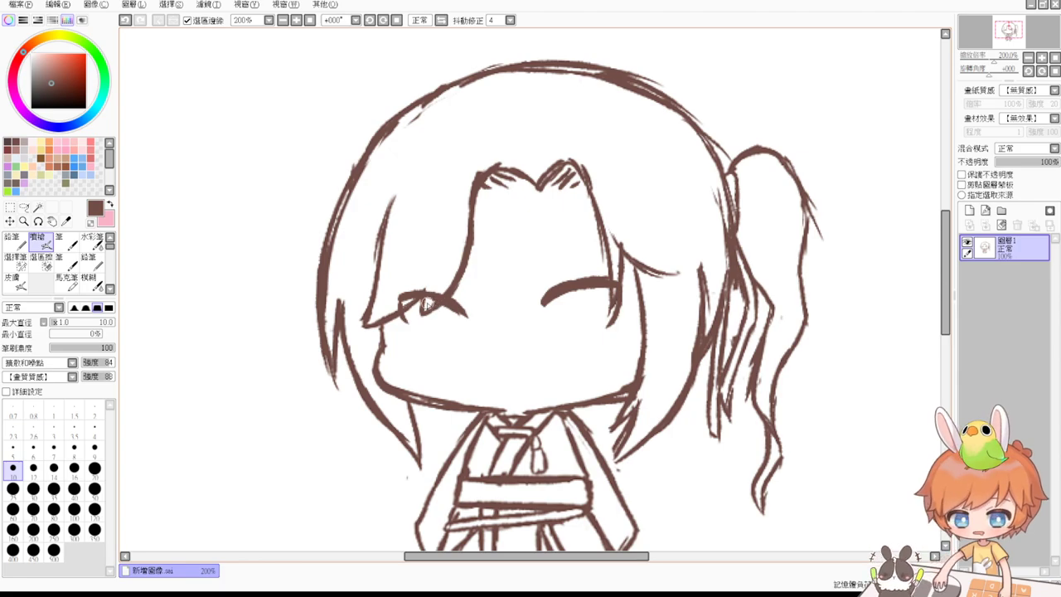
Try sketching curved iris outlines under both upper lash lines, redoing strokes until each eye is rounded.
drag(423, 308, 452, 340)
key(ctrl+z)
drag(425, 304, 452, 341)
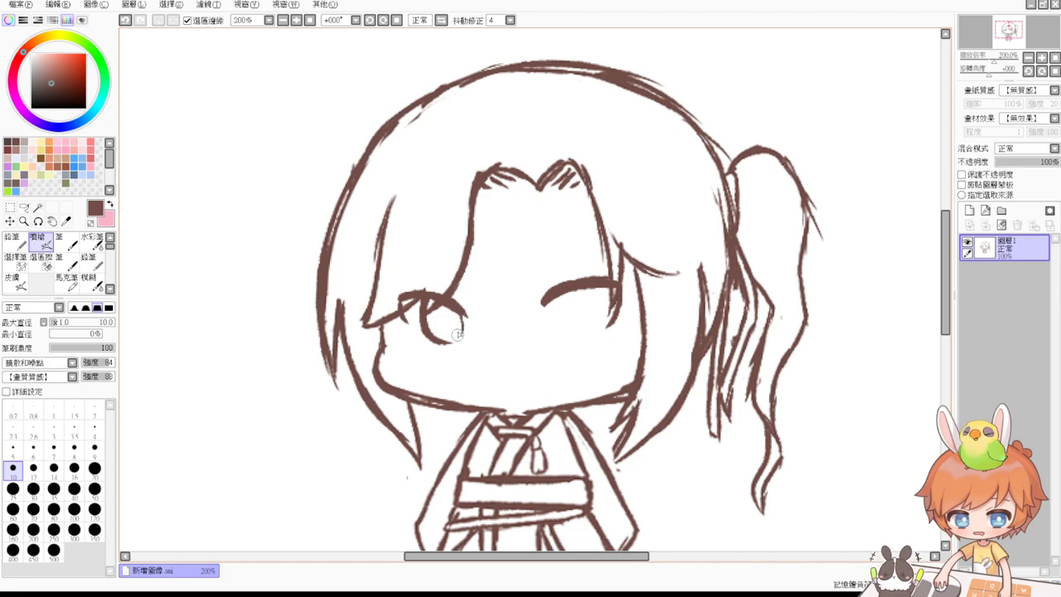
drag(554, 302, 562, 331)
key(ctrl+z)
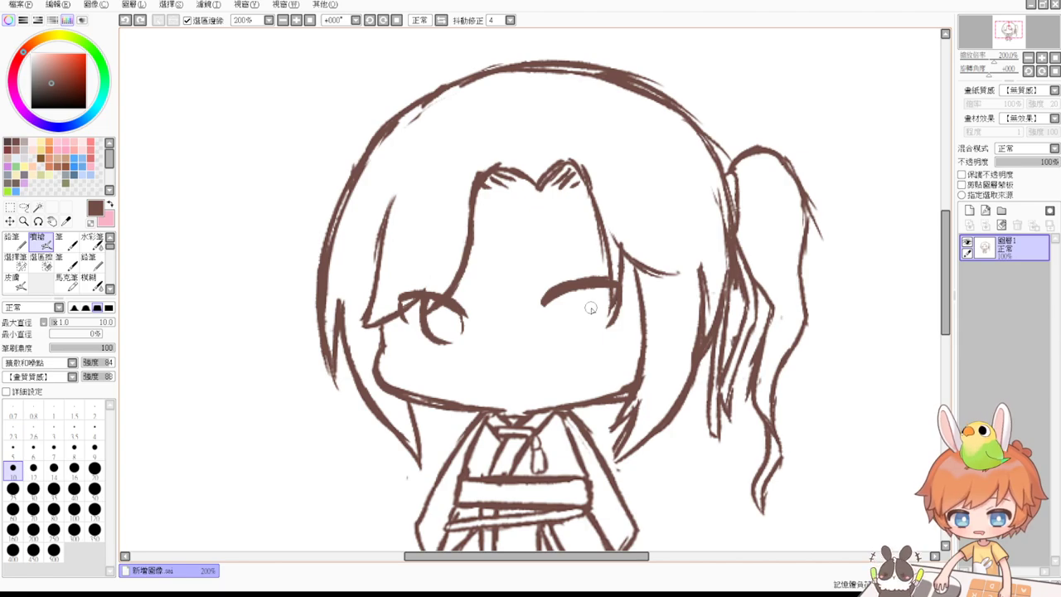
drag(555, 297, 569, 335)
drag(595, 289, 601, 327)
key(ctrl+z)
drag(592, 289, 593, 330)
key(ctrl+z)
key(ctrl+z)
drag(591, 289, 592, 329)
Erase the left eye's iris outline and try redrawing it smaller and rounder beneath the lash line.
key(e)
mouse_move(452, 338)
mouse_down()
mouse_move(427, 325)
mouse_move(424, 310)
mouse_move(463, 325)
mouse_up()
key(v)
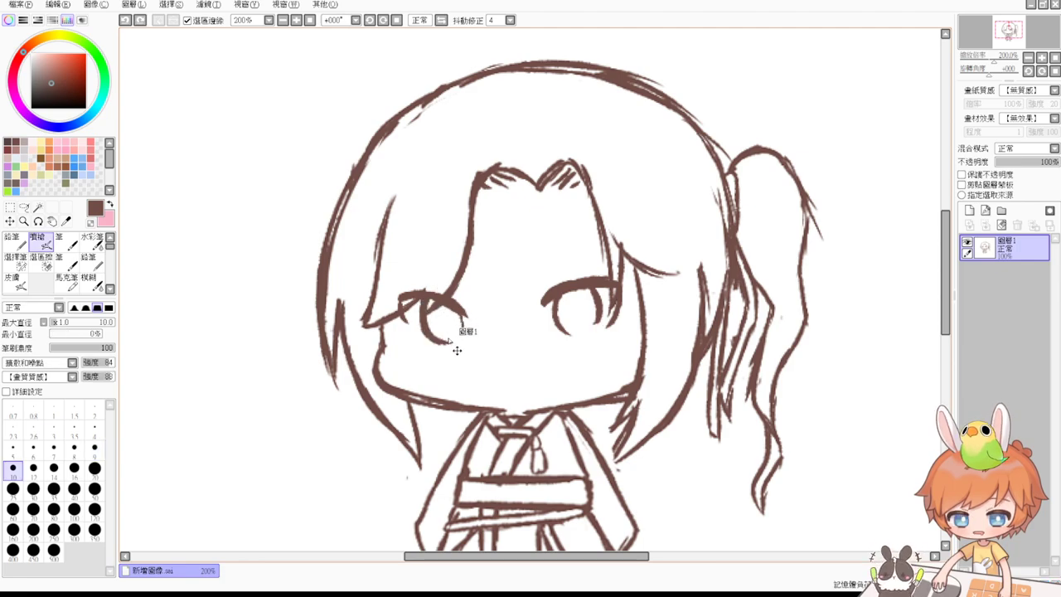
key(e)
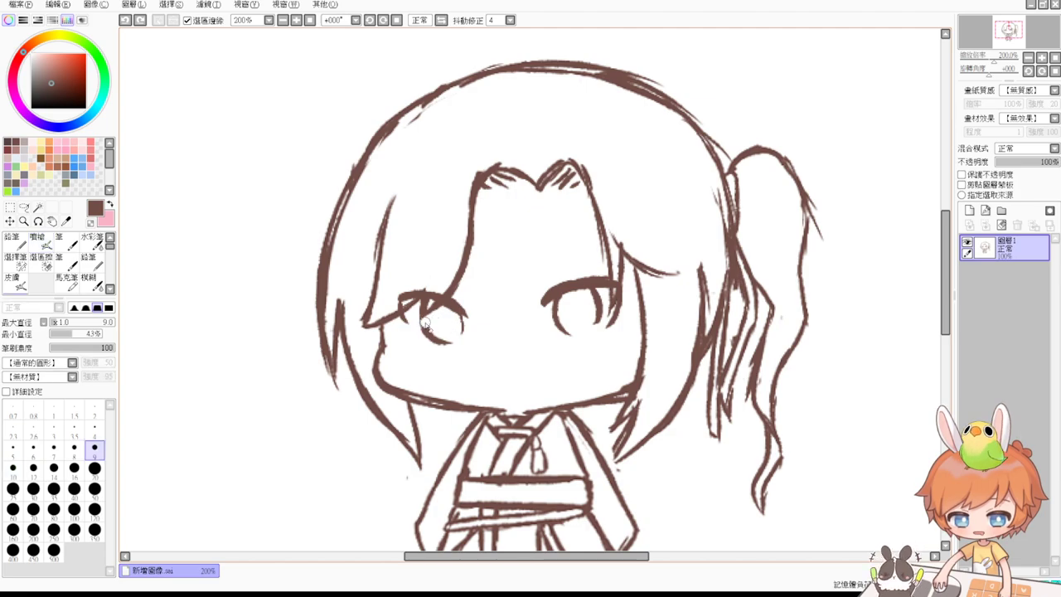
mouse_move(427, 330)
mouse_down()
mouse_move(455, 340)
mouse_move(457, 326)
mouse_up()
key(e)
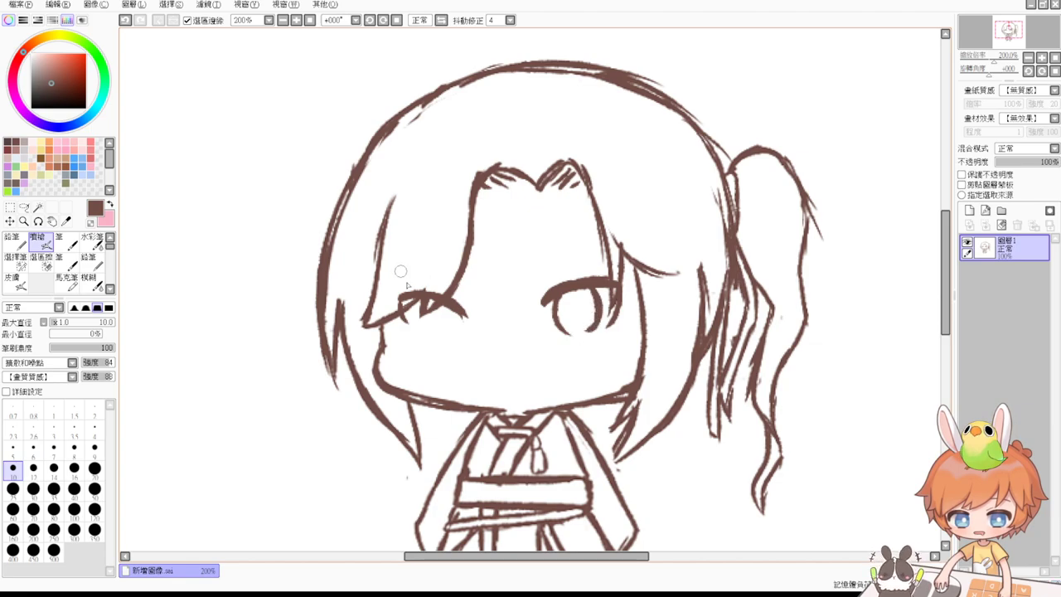
mouse_move(401, 302)
mouse_down()
mouse_move(419, 298)
mouse_move(401, 314)
mouse_move(436, 336)
mouse_up()
key(ctrl+z)
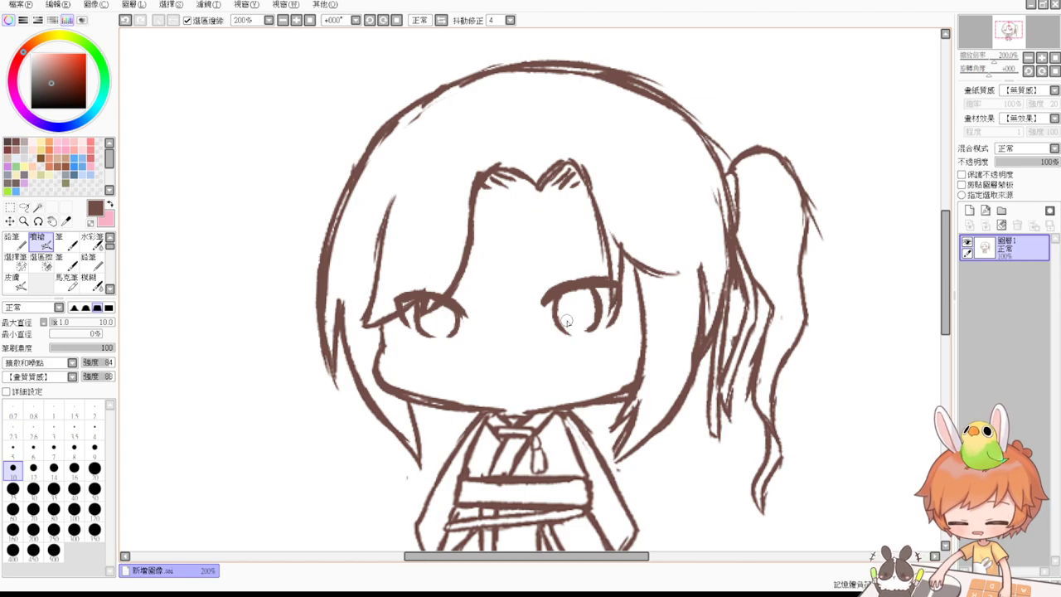
Undo the eye strokes back to the face with only the small smiling mouth, removing both irises and upper lash lines.
key(ctrl+z)
key(ctrl+z)
key(ctrl+z)
key(ctrl+z)
key(ctrl+z)
key(ctrl+z)
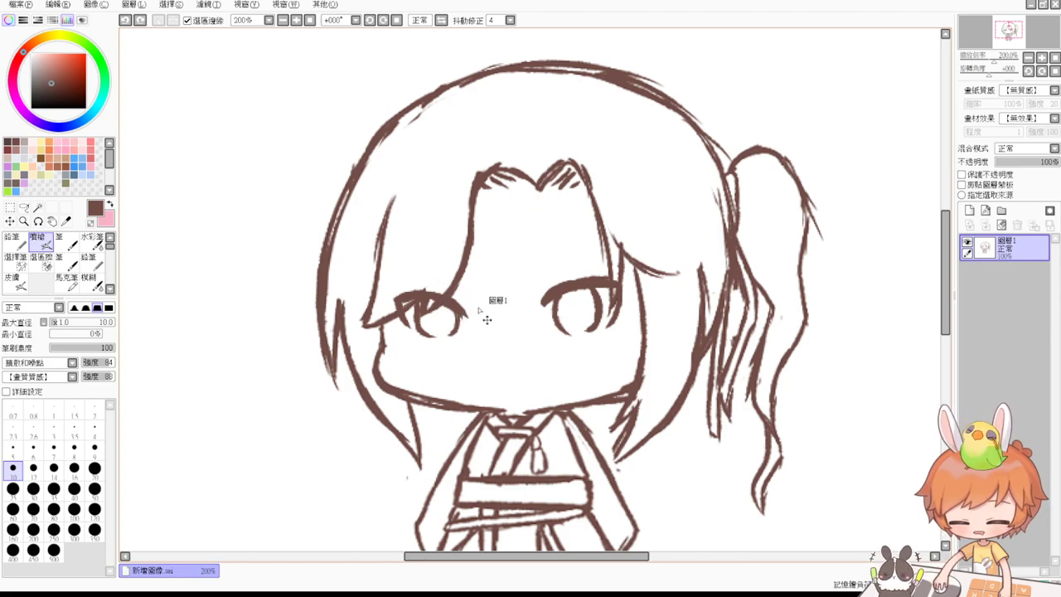
key(ctrl+z)
key(ctrl+z)
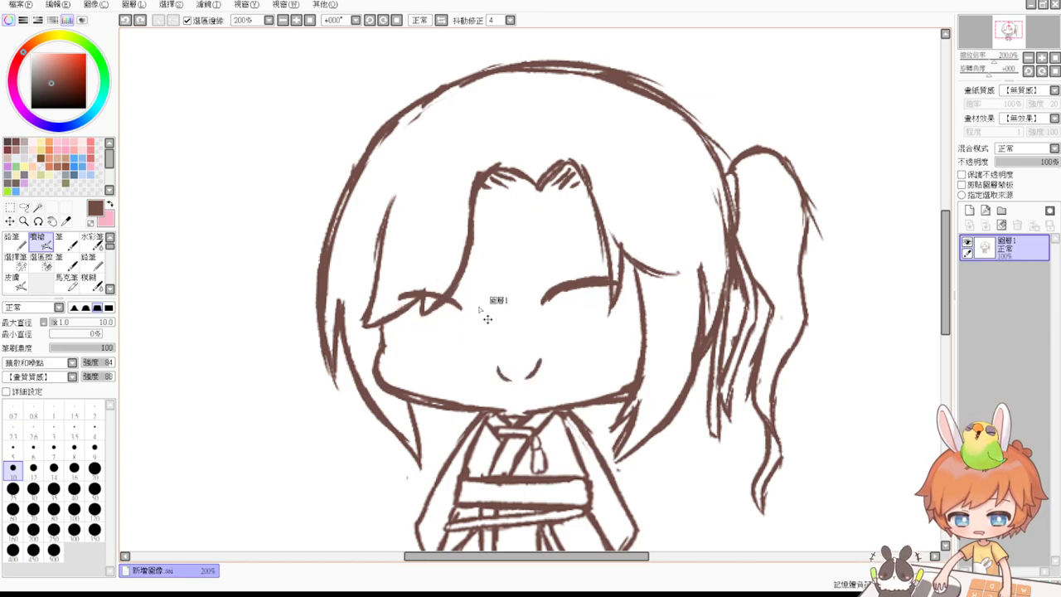
key(ctrl+z)
key(ctrl+z)
key(ctrl+z)
key(ctrl+z)
key(ctrl+z)
key(ctrl+z)
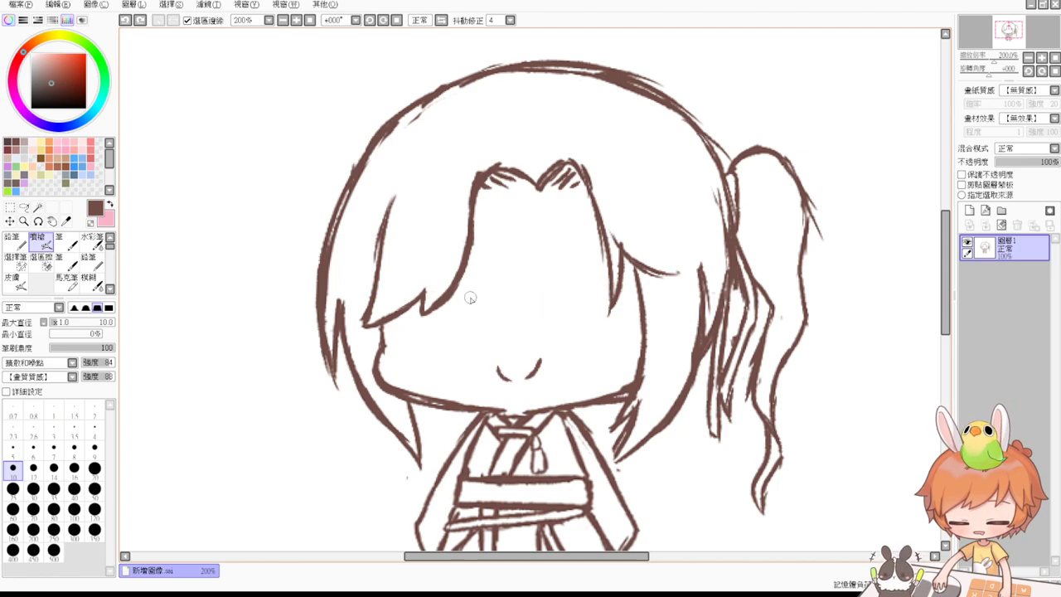
Add a new layer for the eyes and sketch a round iris outline below the right fringe.
click(969, 211)
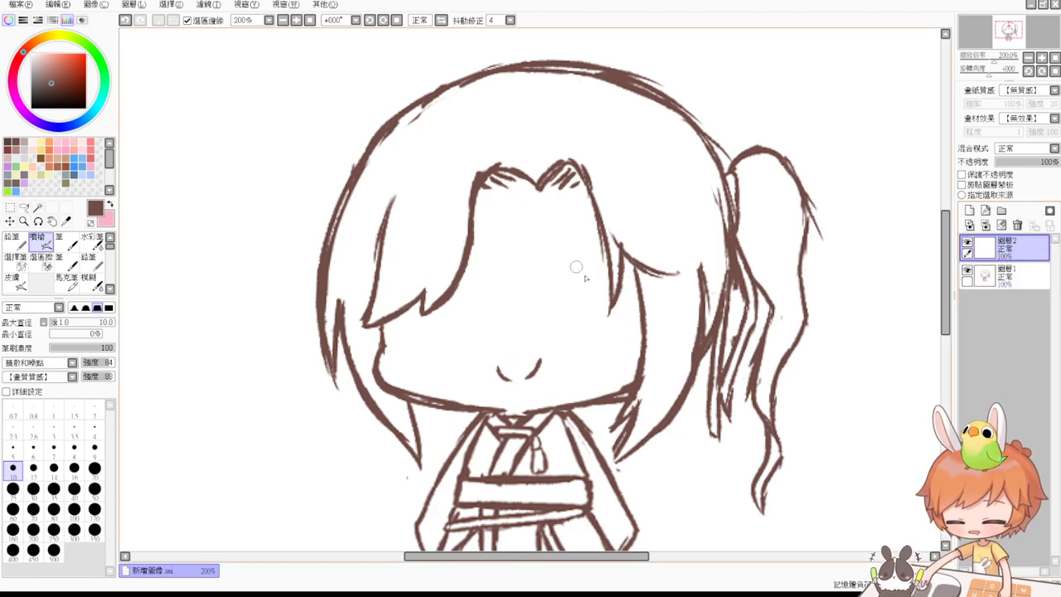
mouse_move(563, 312)
mouse_down()
mouse_move(608, 306)
mouse_move(578, 287)
mouse_move(567, 328)
mouse_up()
key(ctrl+z)
key(ctrl+z)
mouse_move(572, 289)
mouse_down()
mouse_move(607, 295)
mouse_move(596, 329)
mouse_up()
key(ctrl+z)
mouse_move(606, 294)
mouse_down()
mouse_move(612, 318)
mouse_move(592, 332)
mouse_up()
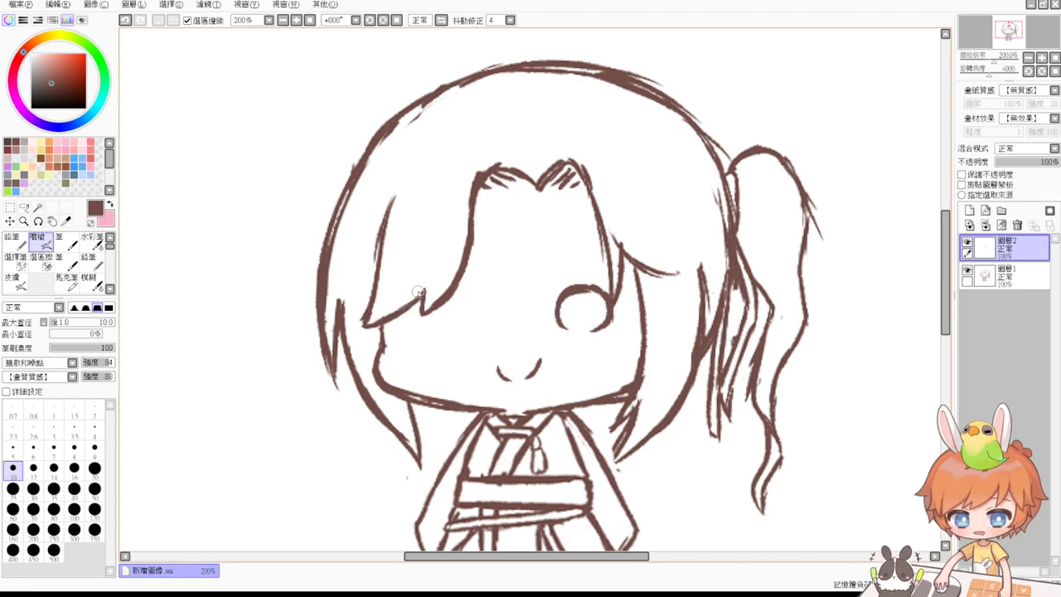
Sketch a matching round iris outline for the left eye and reinforce the curves of both irises.
mouse_move(423, 294)
mouse_down()
mouse_move(436, 324)
mouse_move(417, 315)
mouse_move(450, 303)
mouse_move(426, 295)
mouse_move(435, 289)
mouse_move(424, 297)
mouse_move(458, 304)
mouse_move(436, 292)
mouse_move(460, 321)
mouse_move(458, 309)
mouse_move(440, 333)
mouse_move(454, 333)
mouse_move(424, 340)
mouse_up()
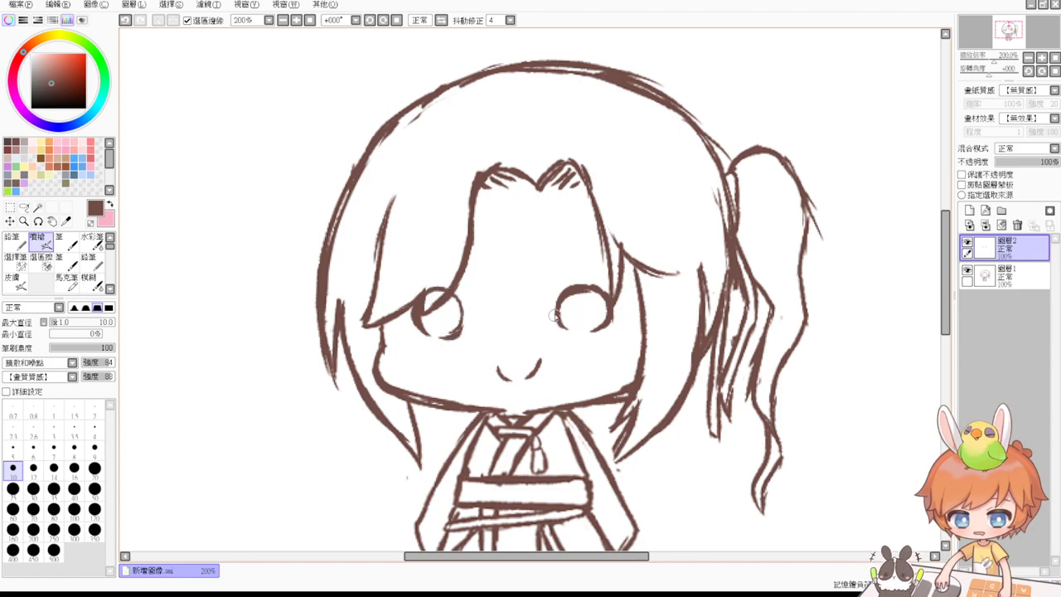
key(ctrl+z)
drag(558, 310, 579, 334)
drag(420, 301, 452, 295)
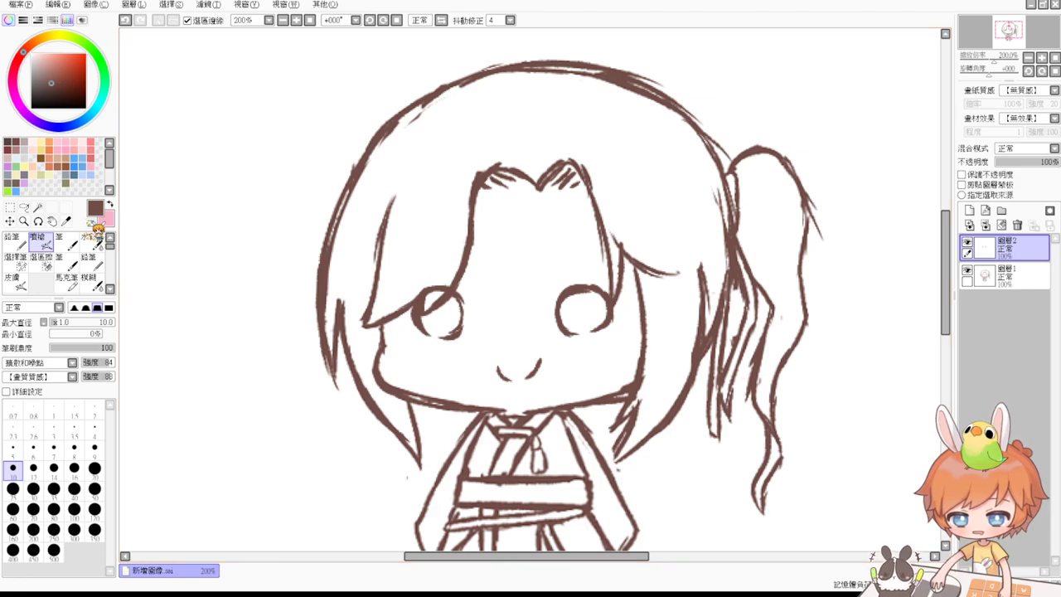
Lasso the right iris outline, enlarge it slightly with a free transform and deselect it.
click(27, 211)
mouse_move(561, 280)
mouse_down()
mouse_move(615, 344)
mouse_move(631, 319)
mouse_up()
key(ctrl+t)
drag(617, 282, 621, 279)
mouse_move(617, 319)
mouse_down()
mouse_move(622, 328)
mouse_move(609, 320)
mouse_up()
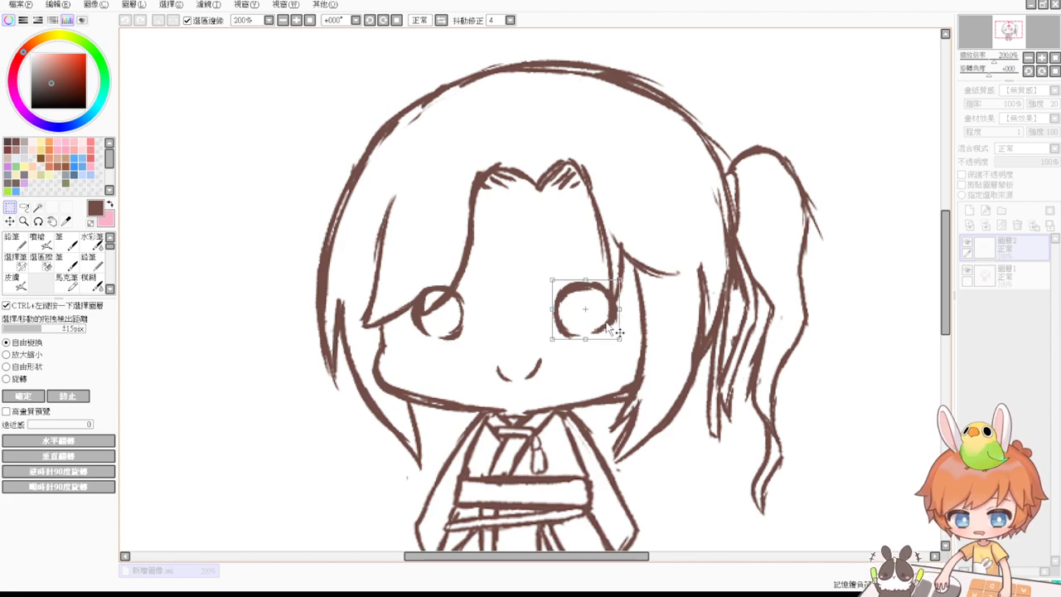
key(Return)
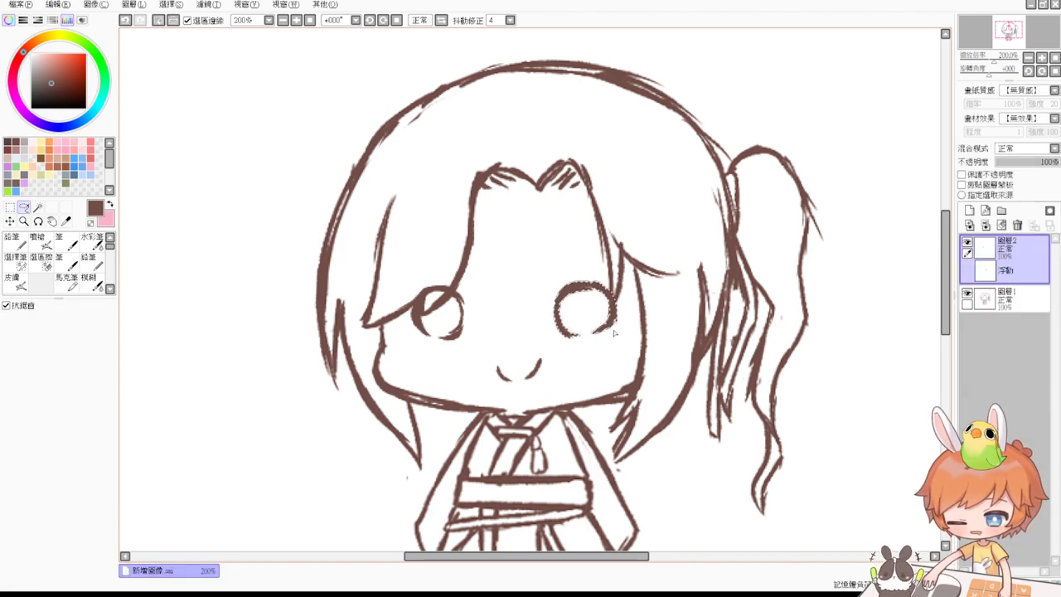
key(ctrl+d)
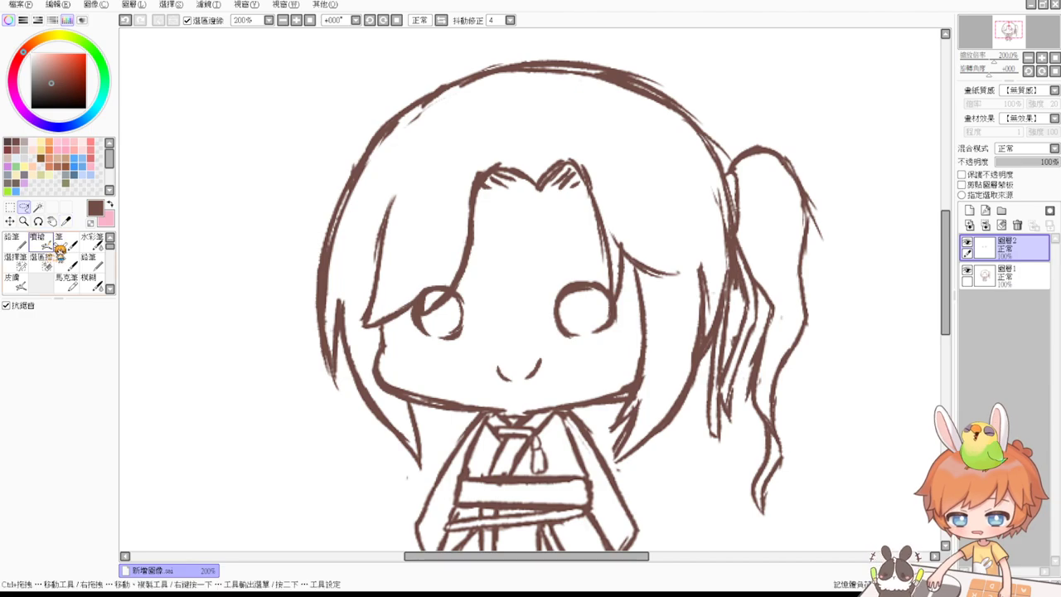
Draw an arched upper lash line with the brush over the right iris, extending past both sides of it.
click(37, 240)
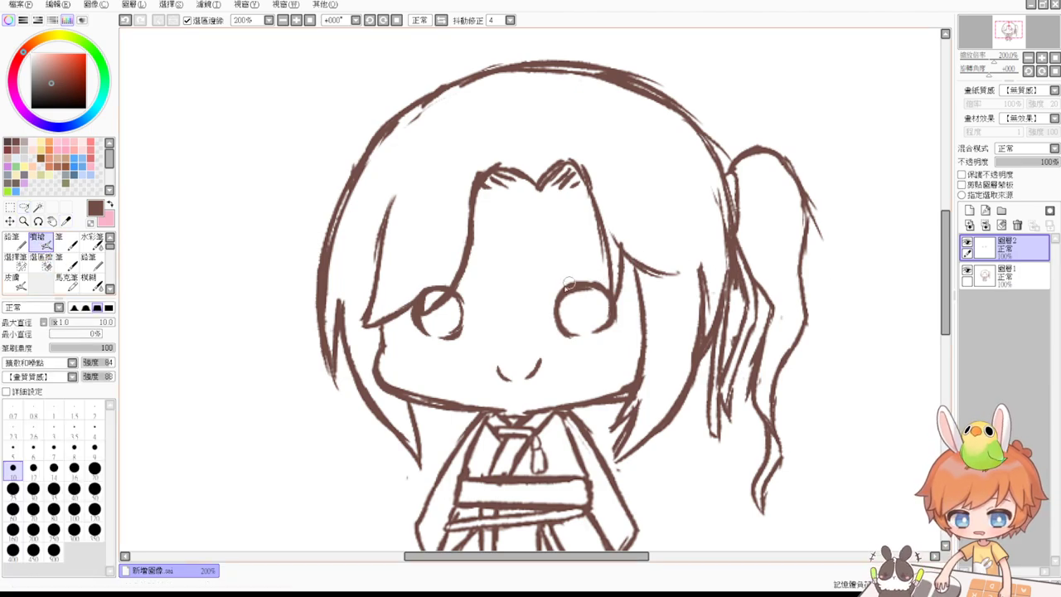
mouse_move(551, 299)
mouse_down()
mouse_move(598, 292)
mouse_move(579, 284)
mouse_move(597, 292)
mouse_move(587, 285)
mouse_move(602, 281)
mouse_move(617, 291)
mouse_up()
key(ctrl+z)
key(ctrl+z)
key(ctrl+z)
key(ctrl+z)
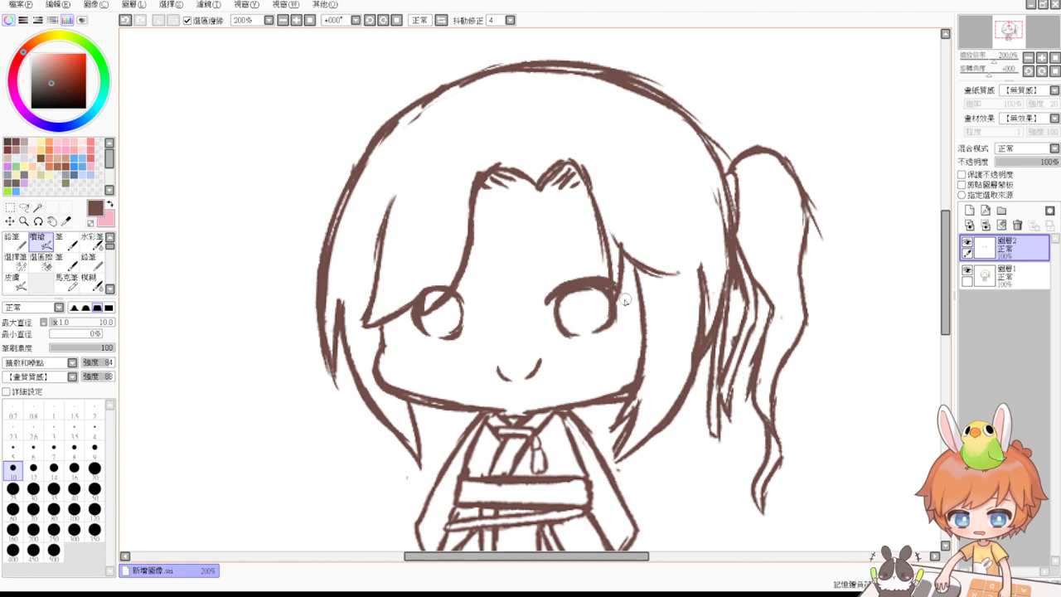
key(ctrl+z)
mouse_move(543, 313)
mouse_down()
mouse_move(574, 287)
mouse_move(600, 290)
mouse_move(566, 293)
mouse_move(624, 295)
mouse_move(598, 282)
mouse_move(635, 304)
mouse_up()
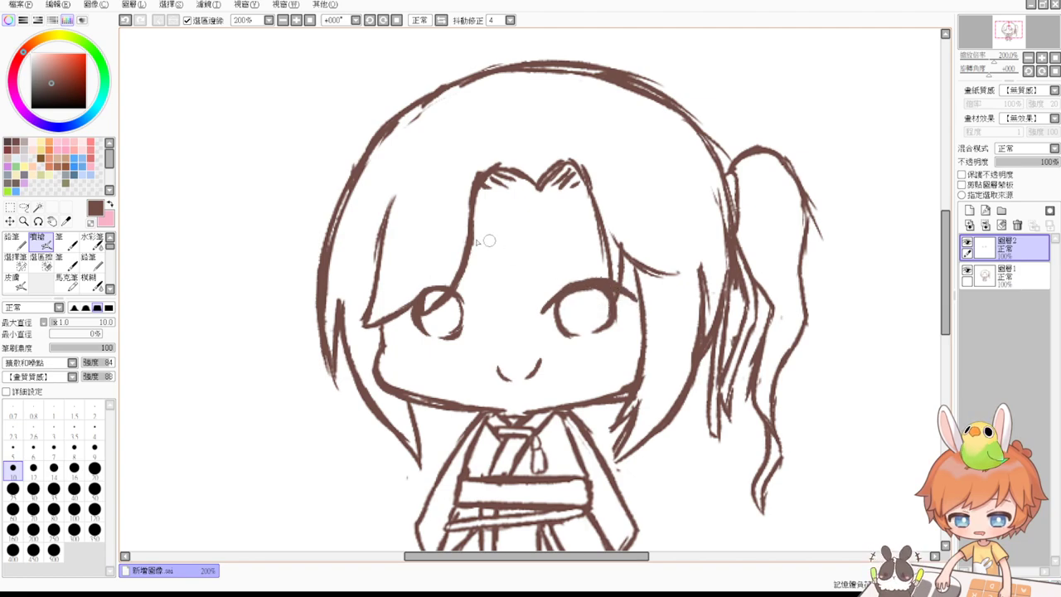
Draw an arched upper lash line over the left eye and thicken the outer corner of the right eye's lash.
mouse_move(396, 307)
mouse_down()
mouse_move(431, 287)
mouse_move(426, 295)
mouse_move(470, 316)
mouse_up()
key(ctrl+z)
key(ctrl+z)
key(ctrl+z)
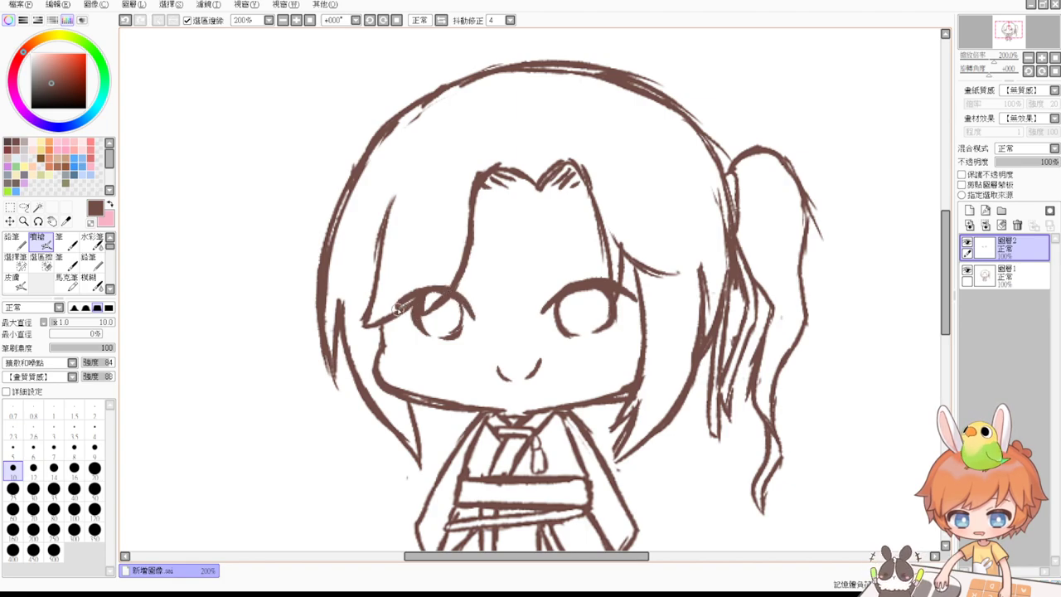
drag(635, 297, 630, 323)
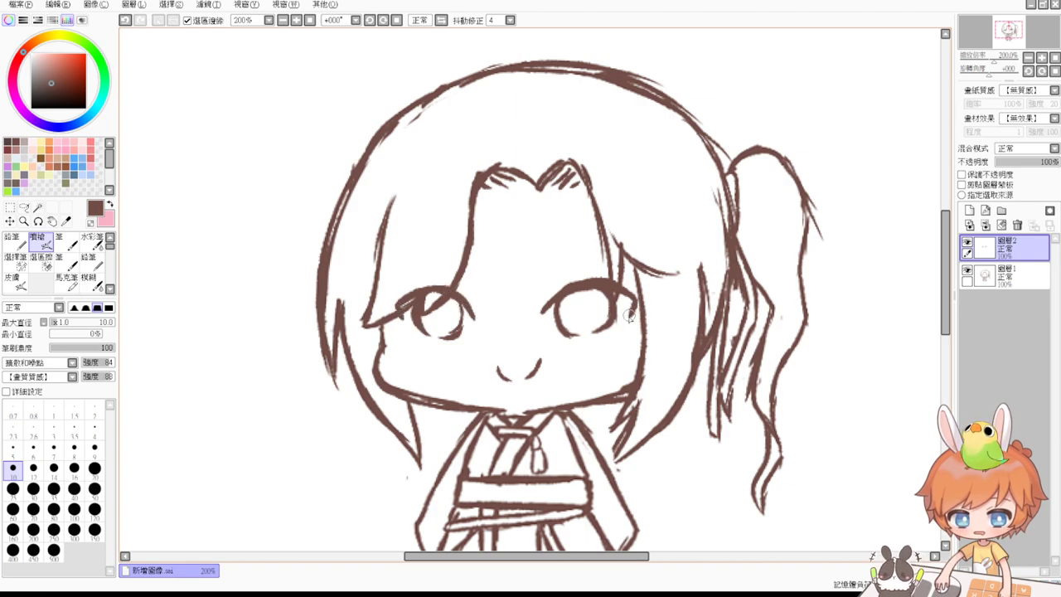
drag(620, 287, 638, 296)
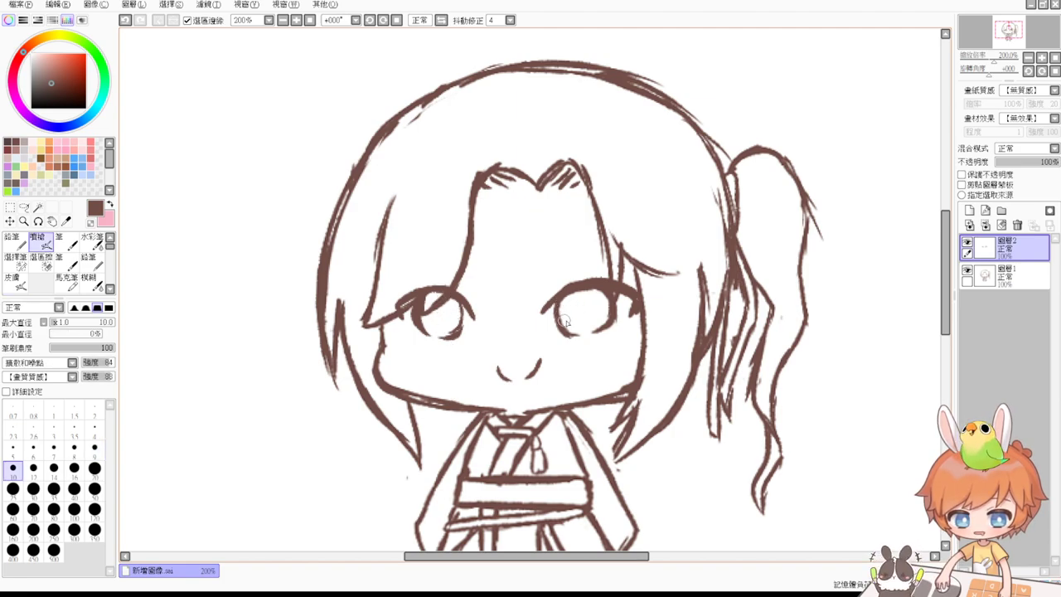
Draw flat lower edges under both irises and add small lash dots below the left eye's outer corner.
drag(421, 339, 461, 339)
drag(569, 337, 610, 333)
key(ctrl+z)
key(ctrl+z)
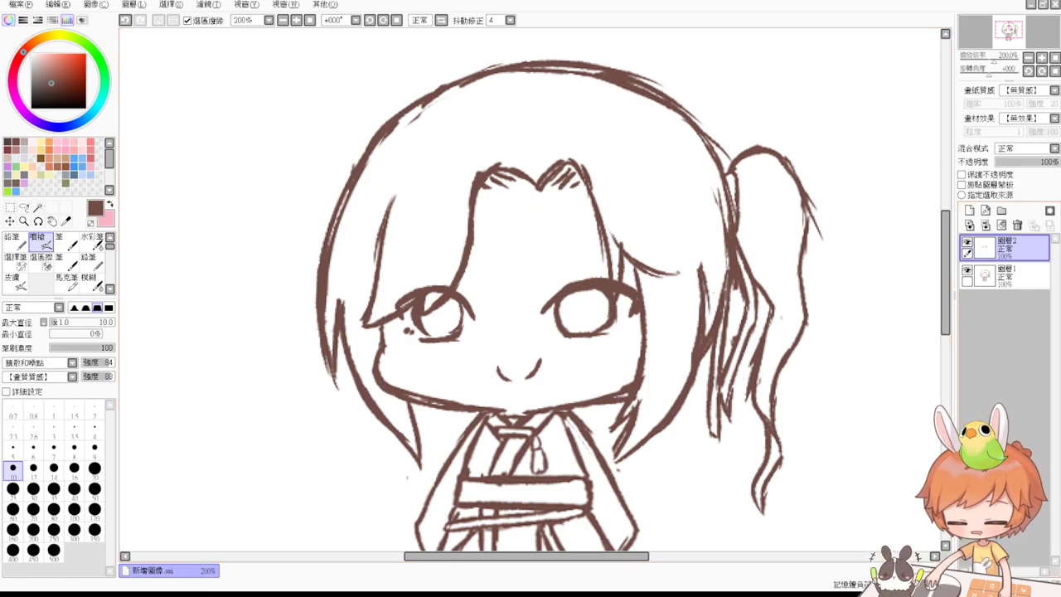
Erase the inner side of the left iris and redraw it as a straighter edge down to the lower line.
key(e)
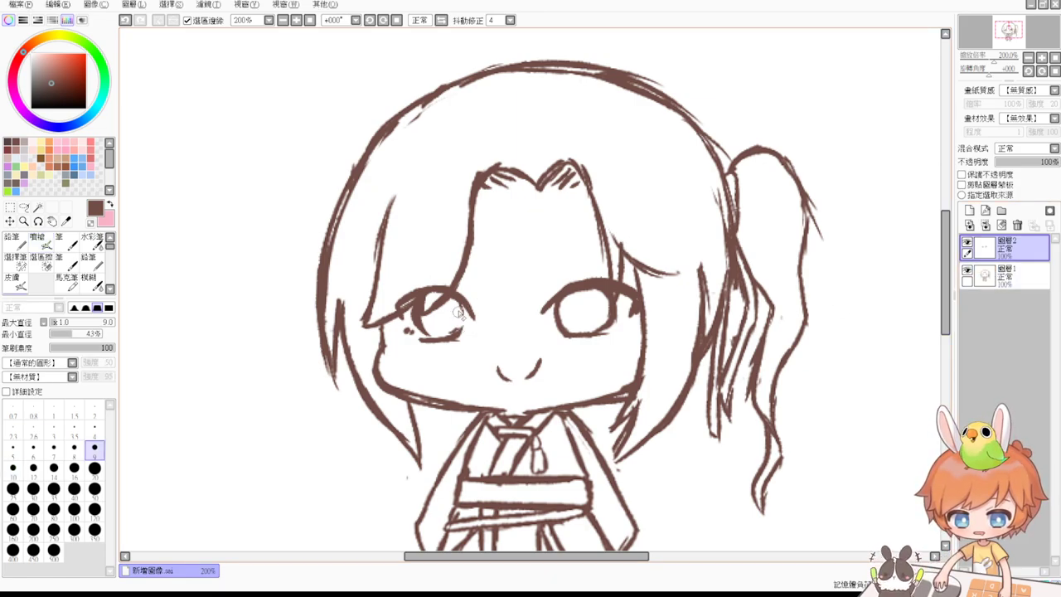
drag(458, 319, 458, 340)
key(e)
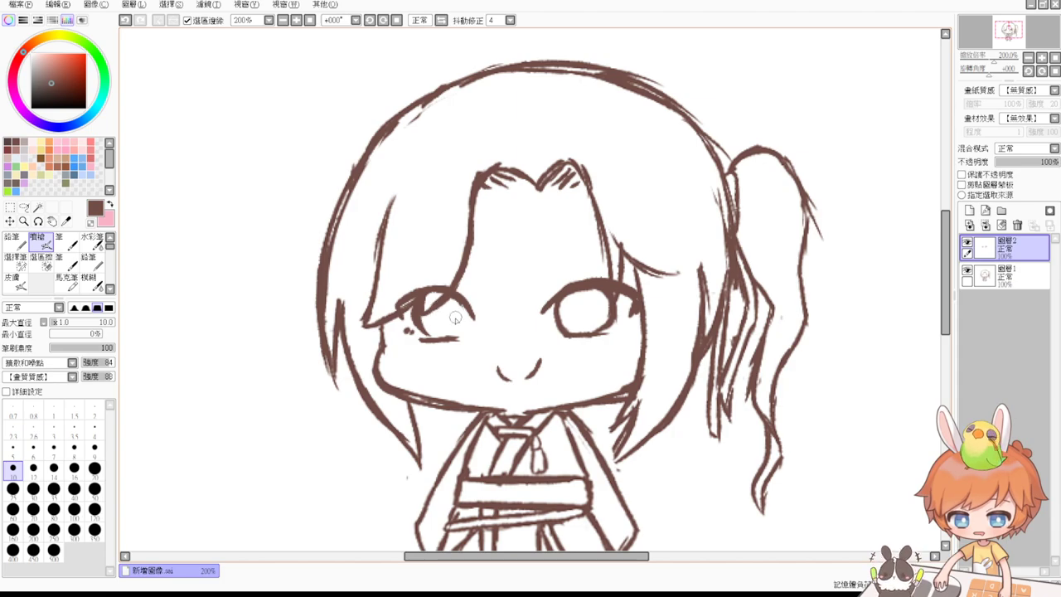
drag(461, 306, 462, 333)
Erase the right iris's inner edge with the inner lash tip, and trim the lash's outer corner.
key(e)
mouse_move(561, 300)
mouse_down()
mouse_move(560, 330)
mouse_move(544, 317)
mouse_up()
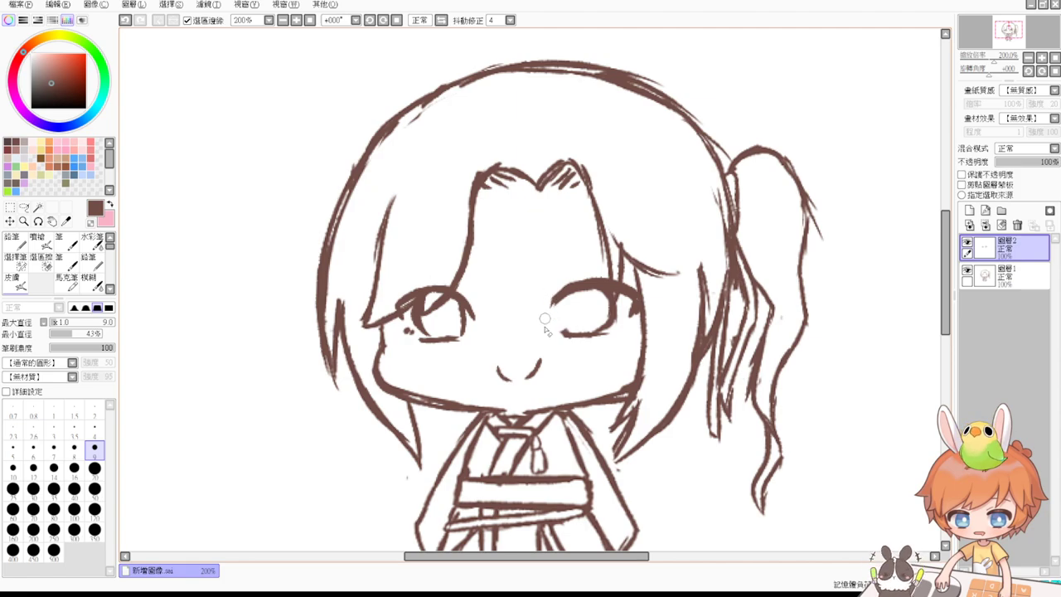
key(b)
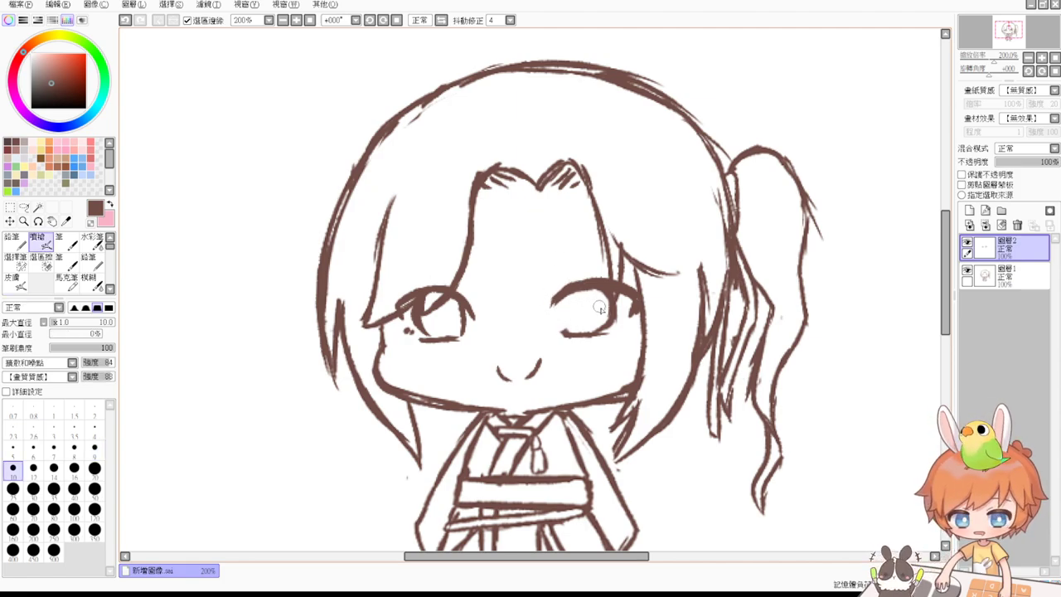
key(e)
mouse_move(634, 309)
mouse_down()
mouse_move(637, 296)
mouse_move(641, 317)
mouse_move(627, 322)
mouse_up()
key(b)
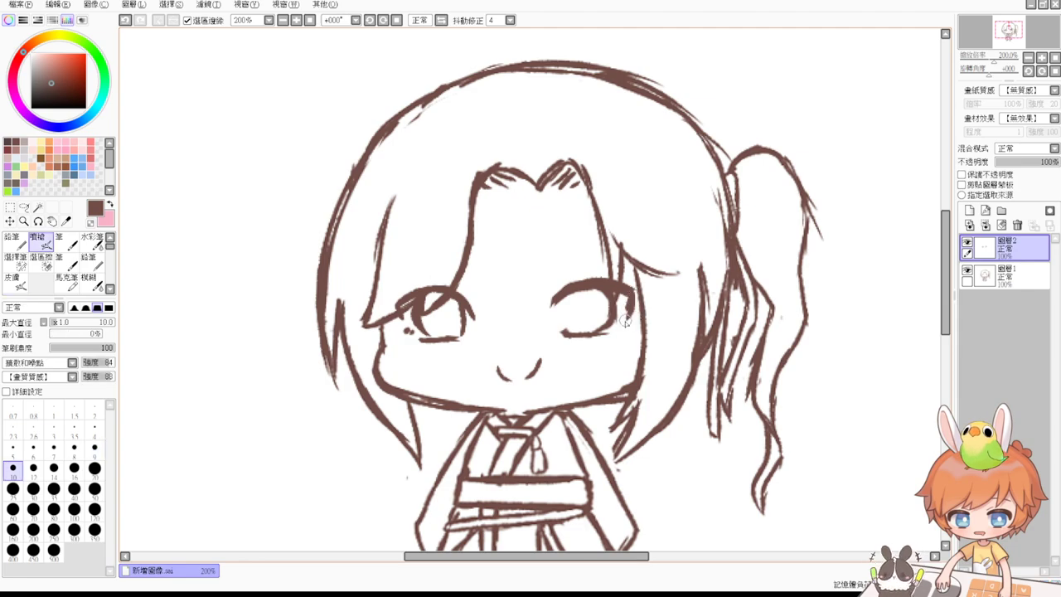
Redraw the right iris's inner edge as a straighter line joining the upper lash to the lower edge.
drag(553, 293, 562, 337)
key(ctrl+z)
drag(563, 295, 565, 333)
key(ctrl+z)
key(ctrl+z)
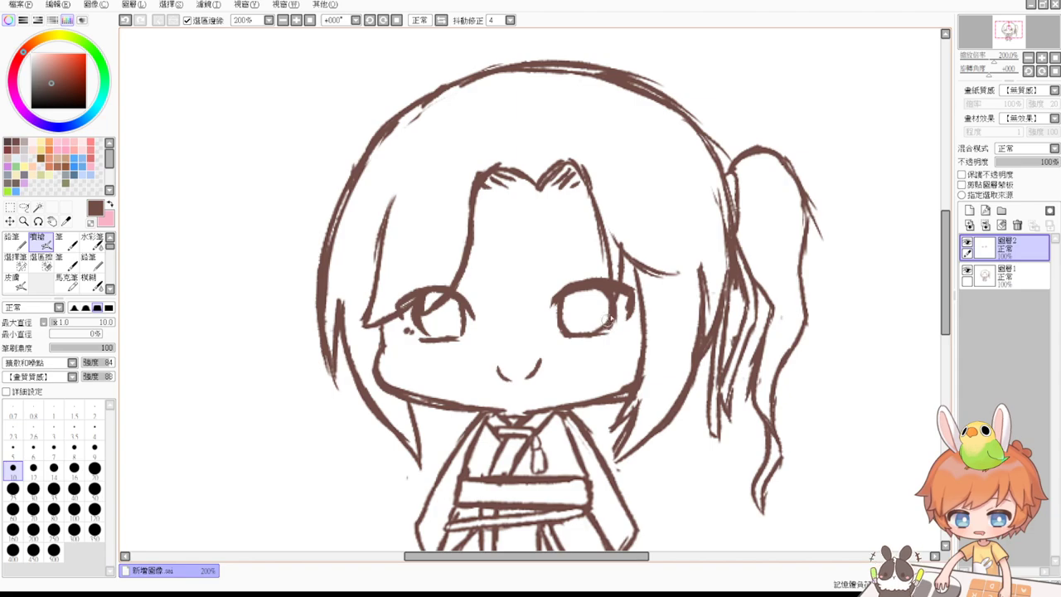
Clean up the inside of the right iris's outer edge and add small lash dots below that eye's outer corner.
key(e)
drag(603, 321, 602, 326)
key(b)
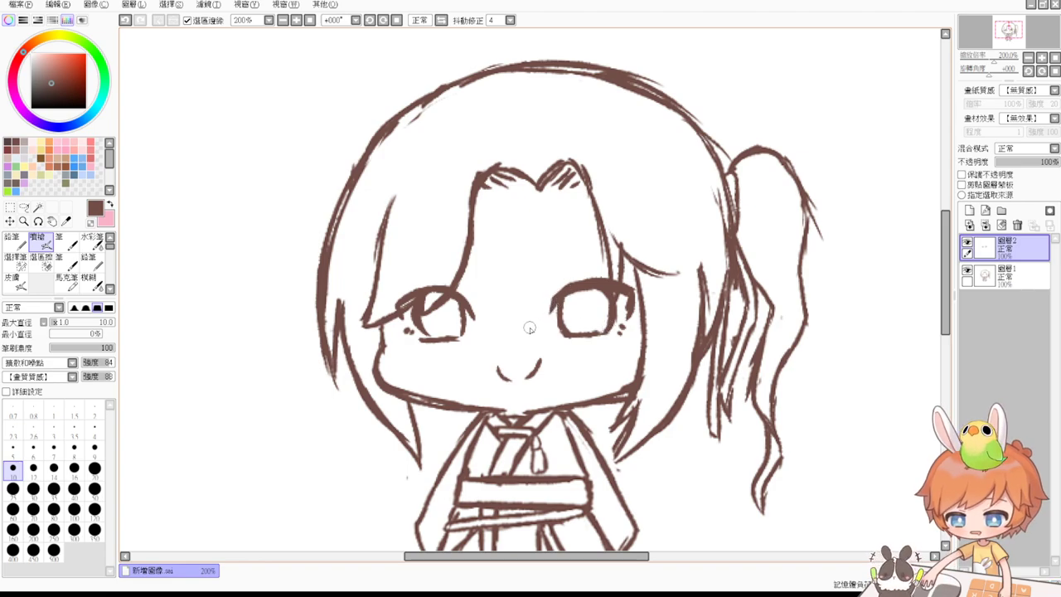
Lasso the whole right eye, shift it slightly toward the nose and enlarge it a little with a free transform.
click(24, 206)
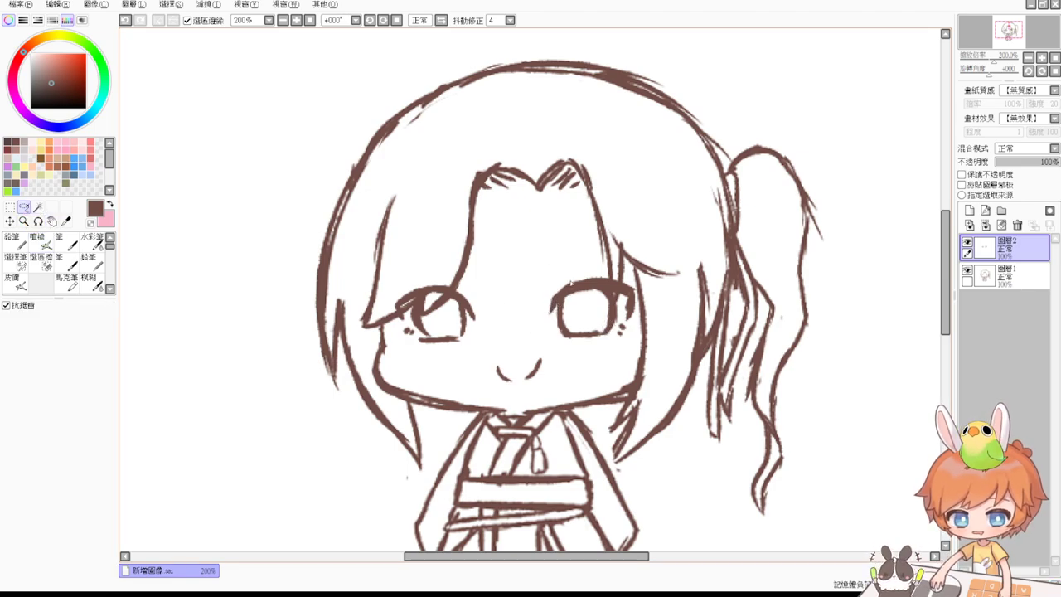
mouse_move(563, 279)
mouse_down()
mouse_move(624, 350)
mouse_move(639, 286)
mouse_up()
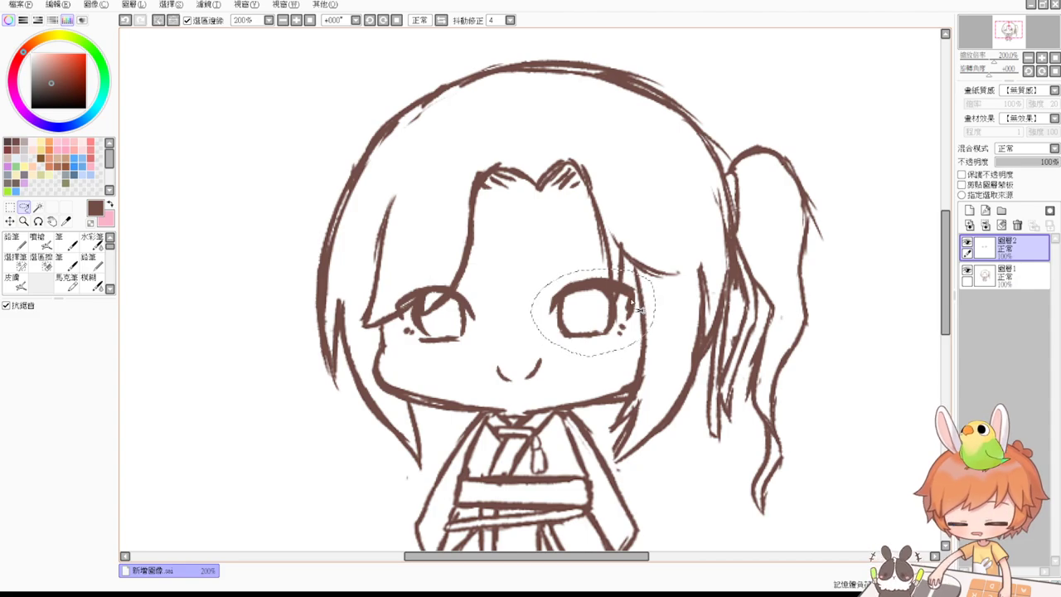
key(ctrl+t)
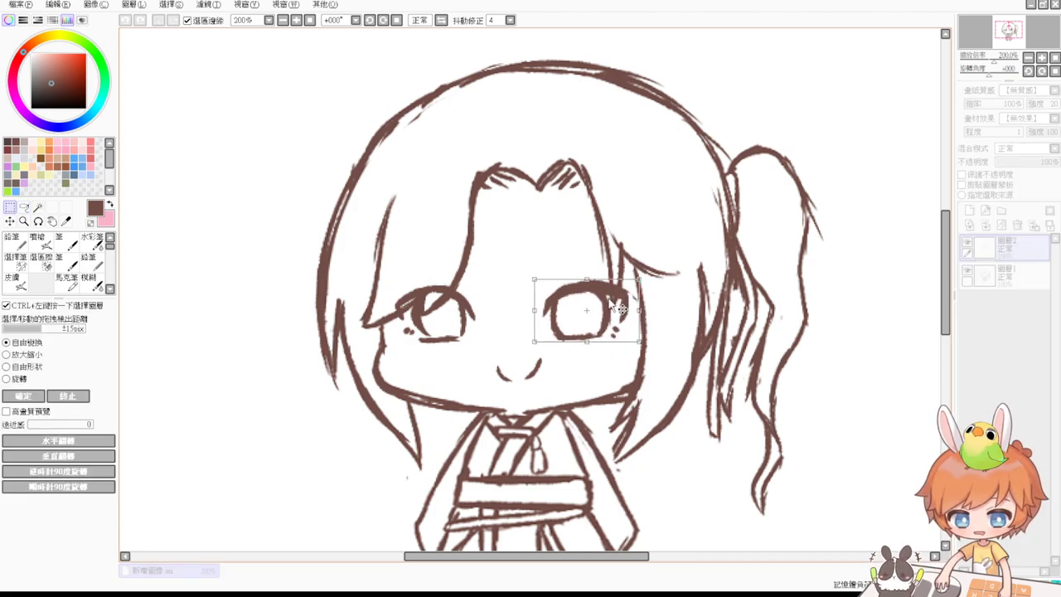
drag(639, 280, 643, 276)
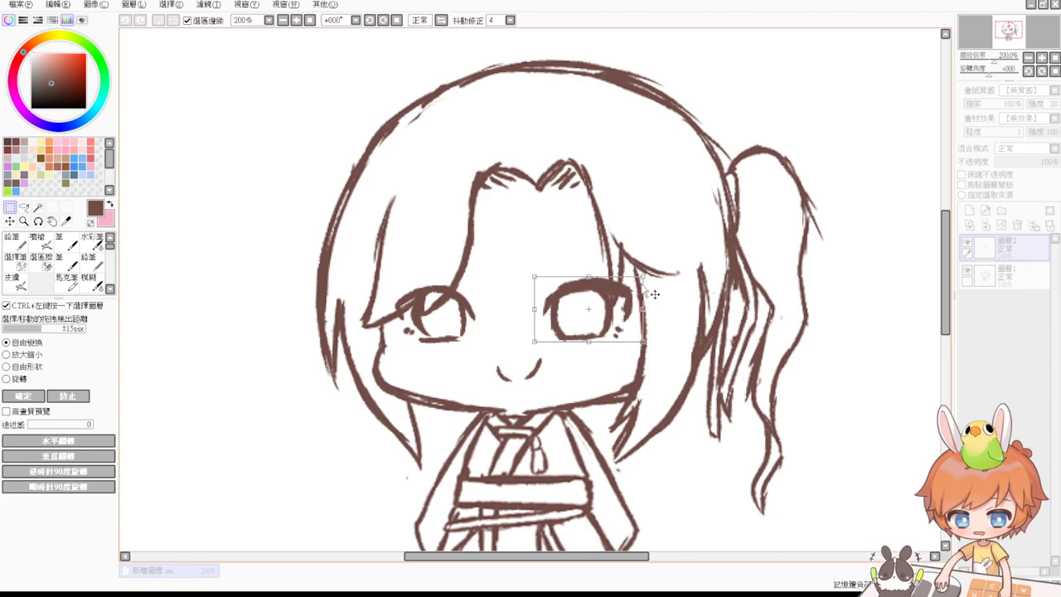
key(Return)
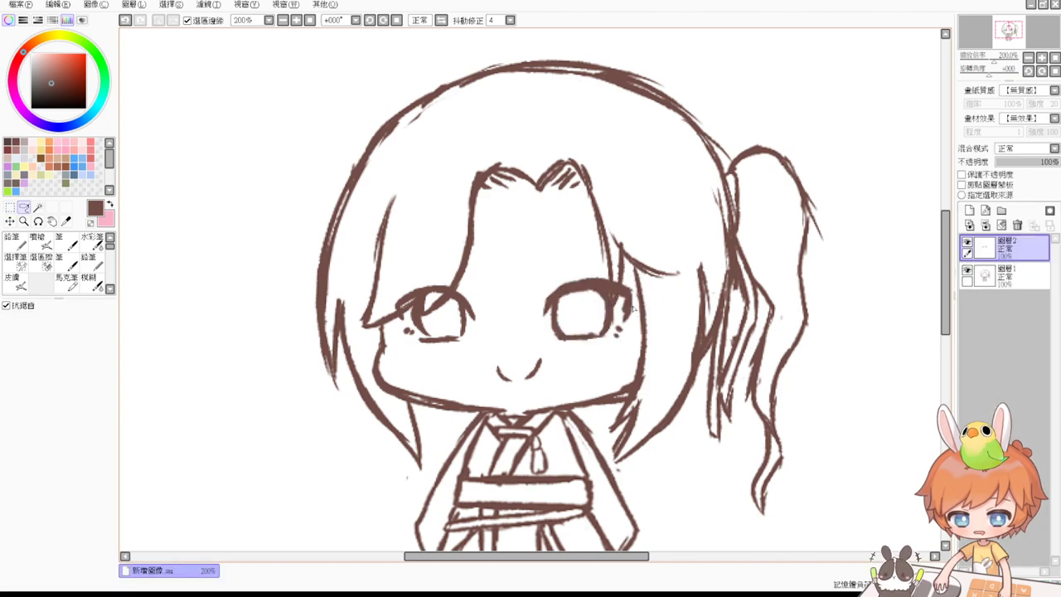
Erase the left eye's upper lash where the fringe overlaps it, and redraw the lash's outer corner below the hair.
click(38, 241)
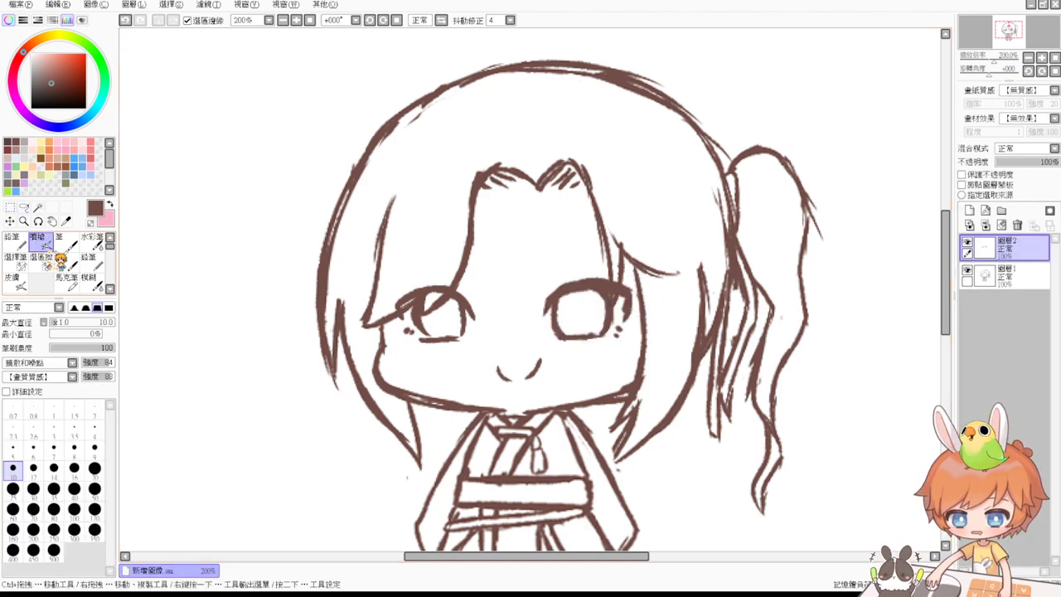
key(e)
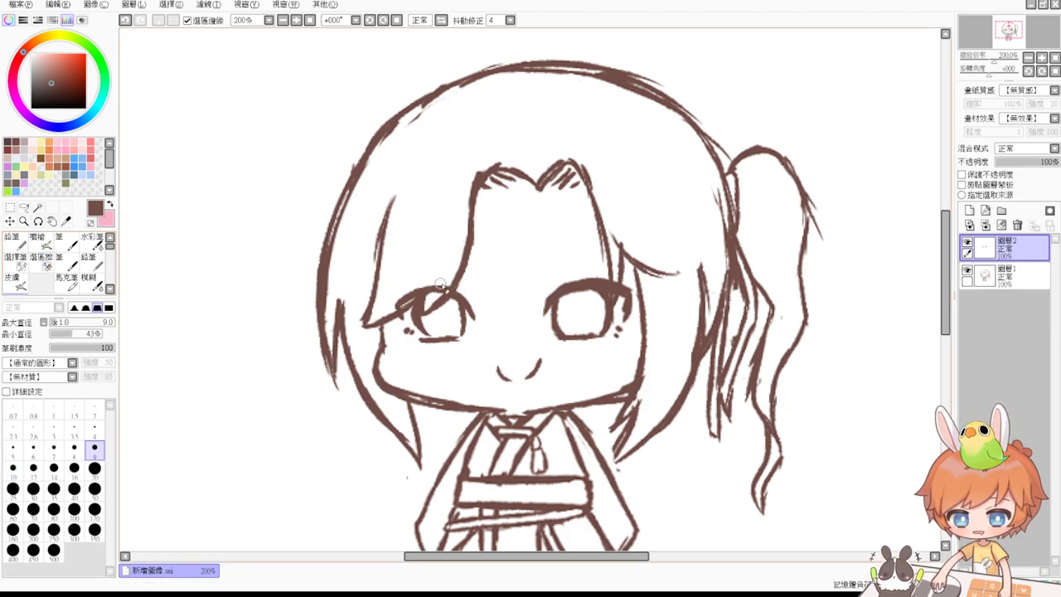
drag(445, 284, 399, 305)
key(e)
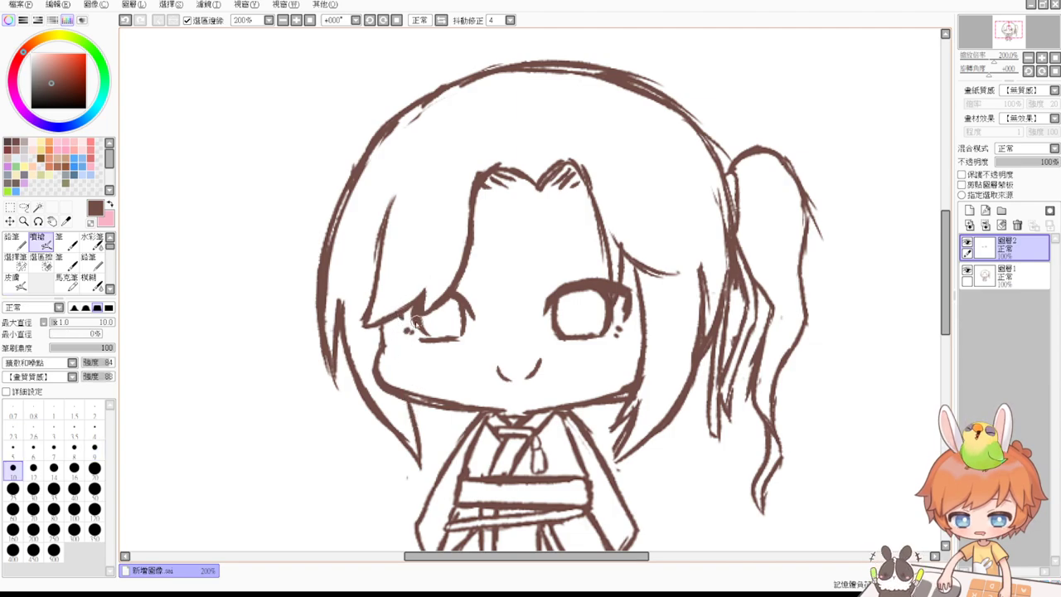
drag(399, 314, 404, 319)
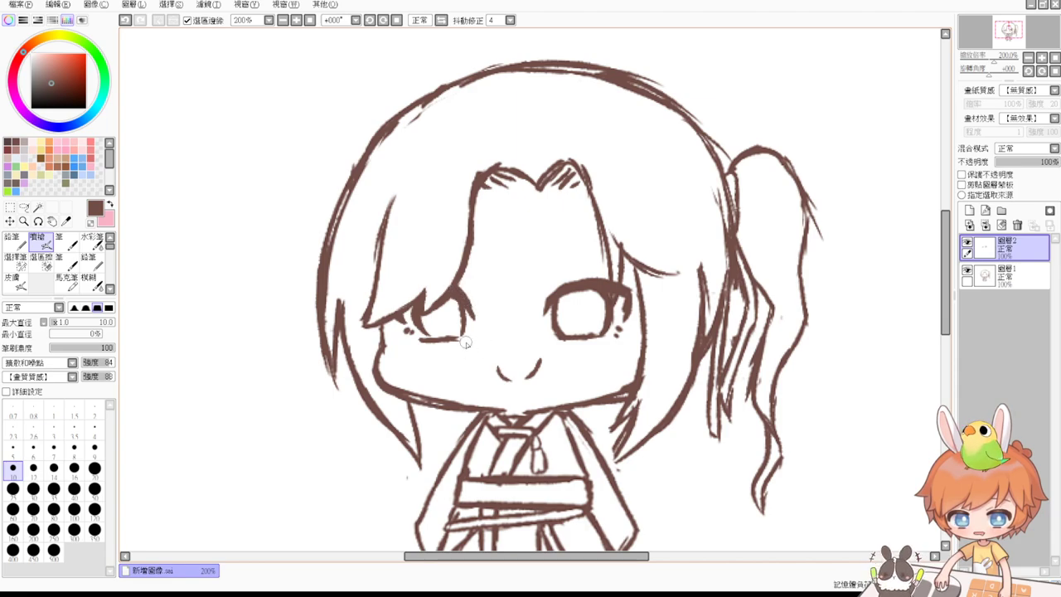
Erase the lower edge of the left iris and redraw it as a rounder curve joining both sides.
key(e)
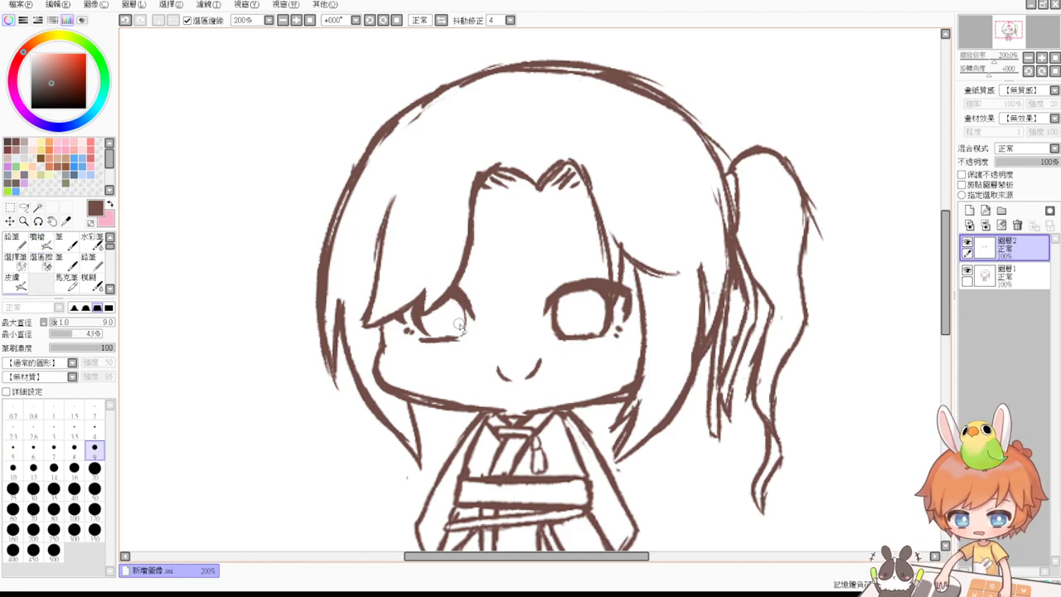
mouse_move(451, 339)
mouse_down()
mouse_move(435, 338)
mouse_move(422, 322)
mouse_move(443, 337)
mouse_move(418, 320)
mouse_move(438, 337)
mouse_up()
key(b)
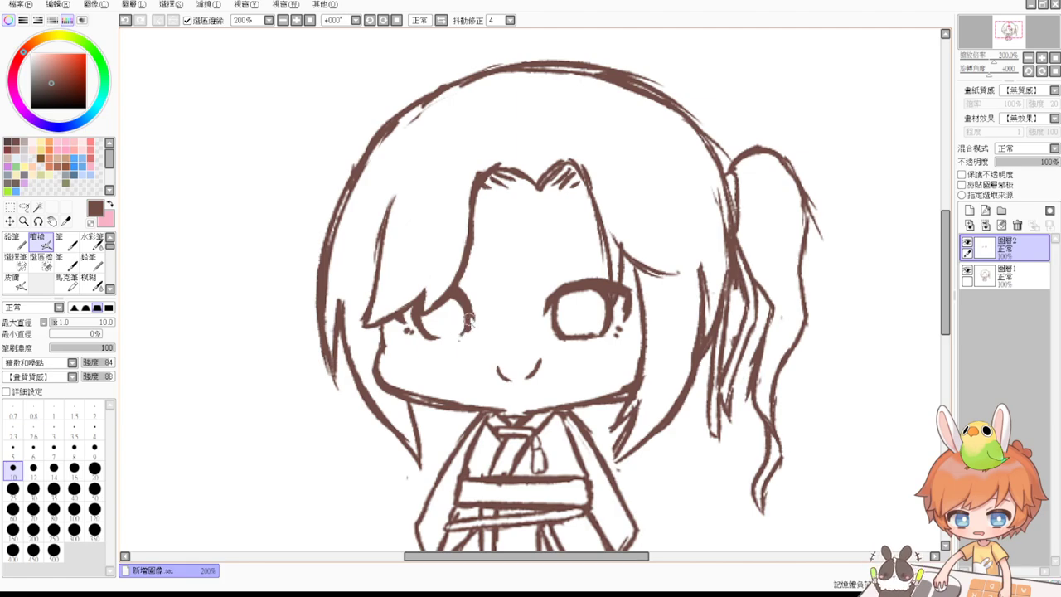
mouse_move(424, 340)
mouse_down()
mouse_move(475, 335)
mouse_move(456, 339)
mouse_up()
key(ctrl+z)
key(ctrl+z)
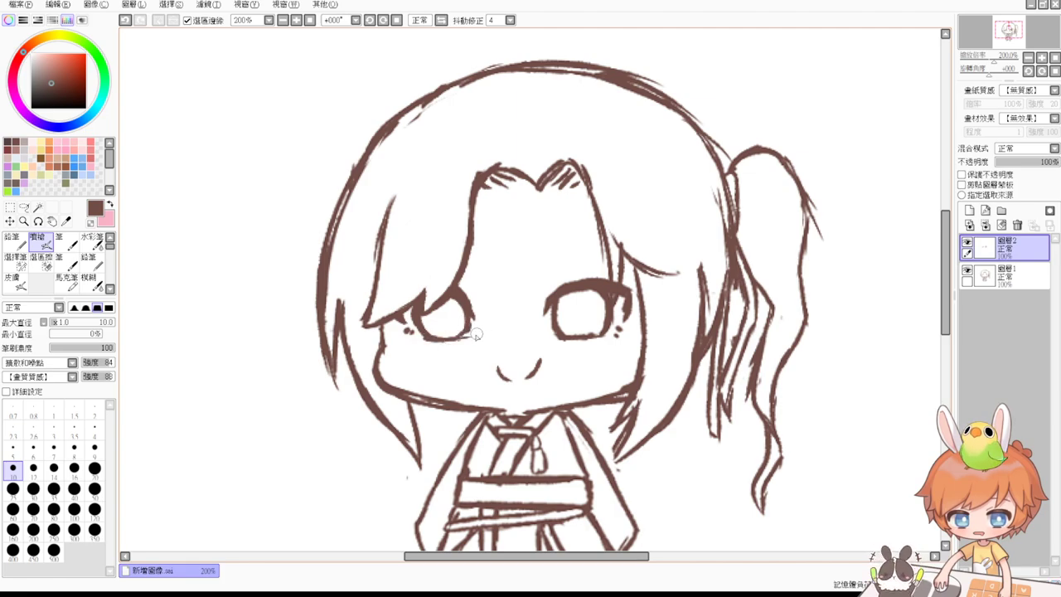
Refine the lower inner edge of the left iris and add a short eyelid crease above that eye beside the fringe.
key(e)
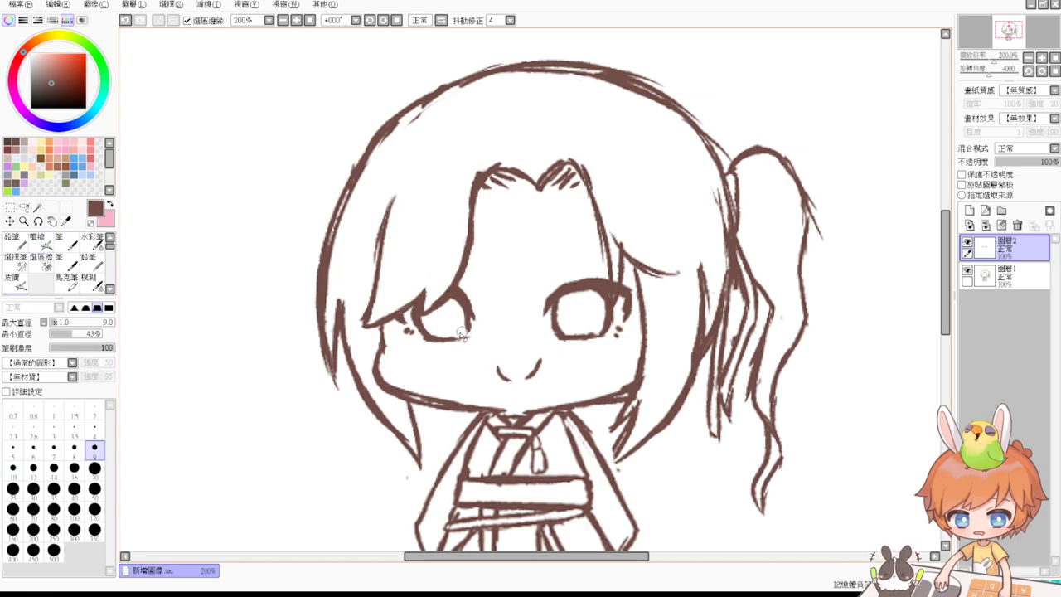
key(b)
drag(472, 316, 460, 333)
key(e)
key(b)
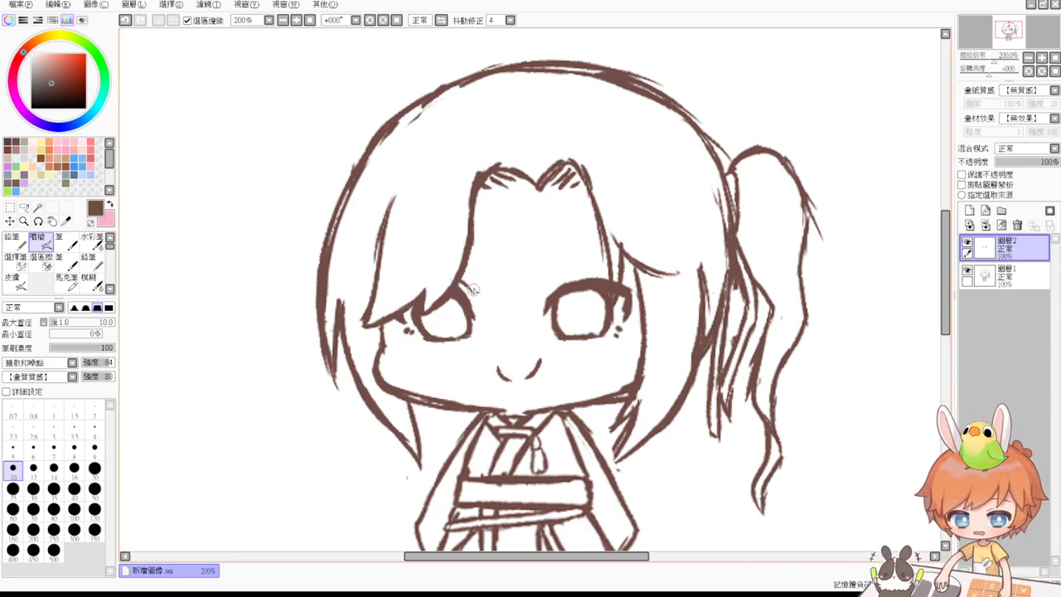
key(ctrl+z)
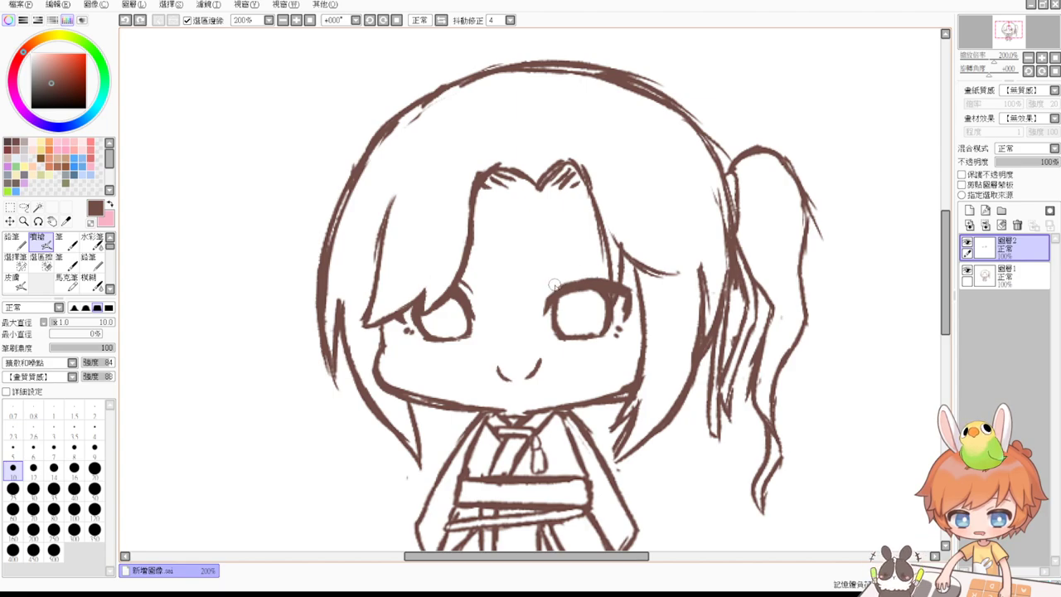
Draw an eyelid crease and a slanted eyebrow above the right eye, and try a matching eyebrow over the left eye.
drag(546, 253, 630, 241)
key(ctrl+z)
drag(544, 276, 605, 237)
mouse_move(415, 242)
mouse_down()
mouse_move(444, 243)
mouse_move(488, 264)
mouse_up()
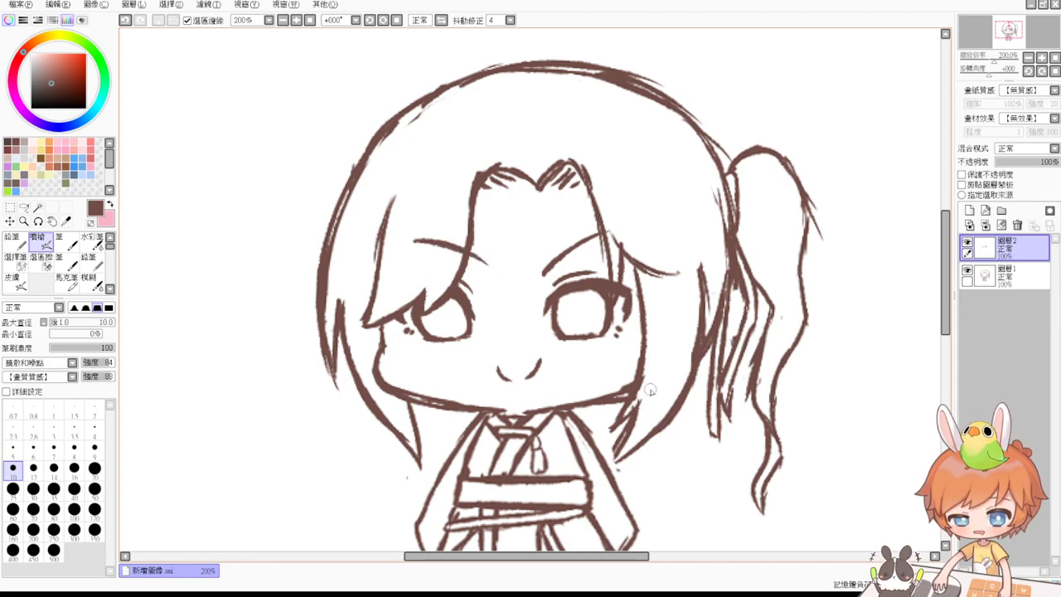
key(ctrl+z)
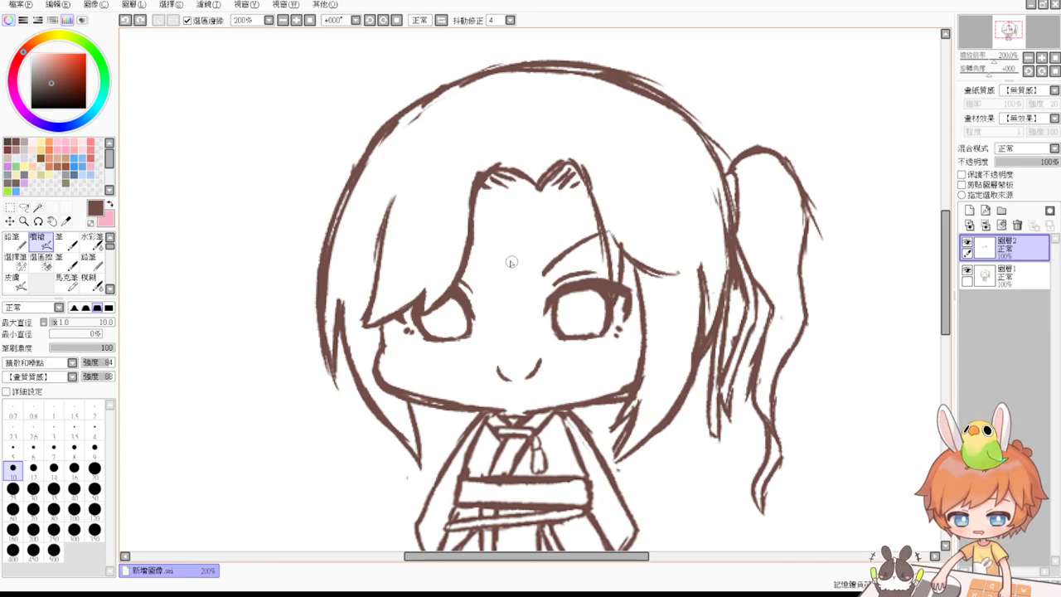
Erase and redraw smaller lash dots below both eyes, and thicken the right eye's outer lash.
key(e)
click(411, 333)
key(e)
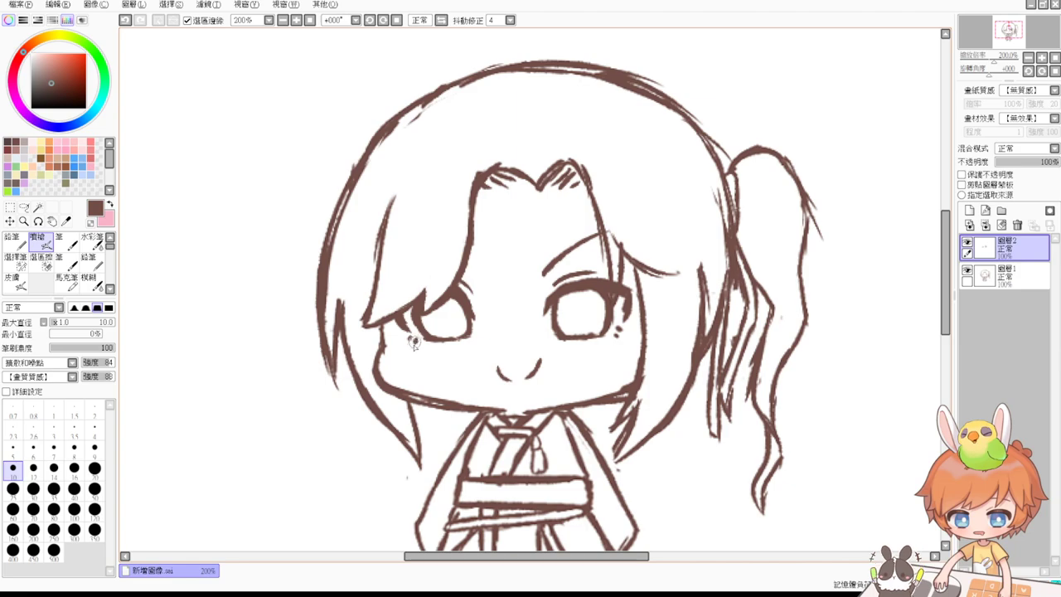
key(e)
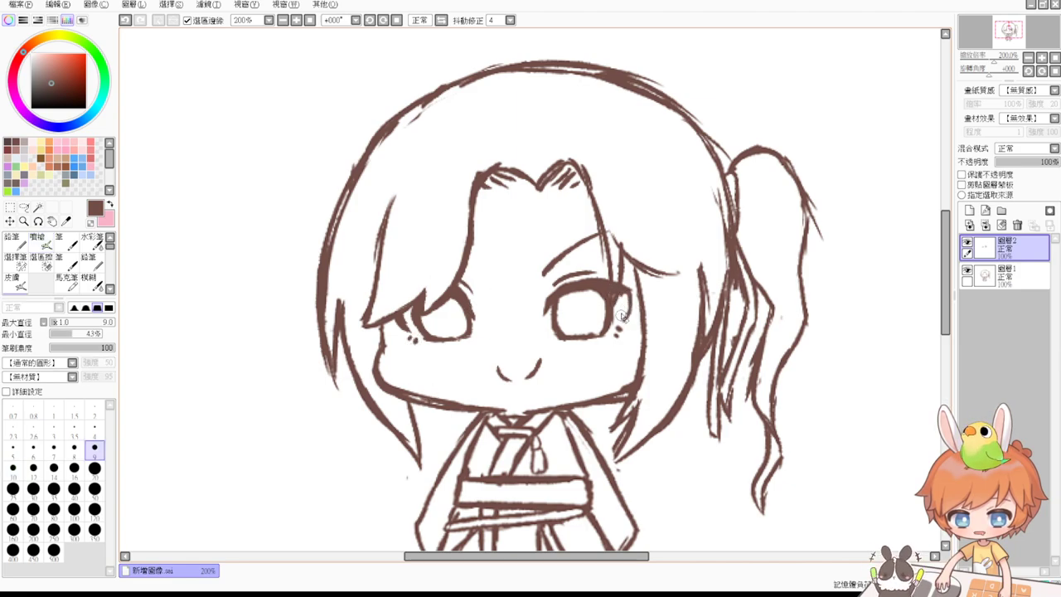
key(e)
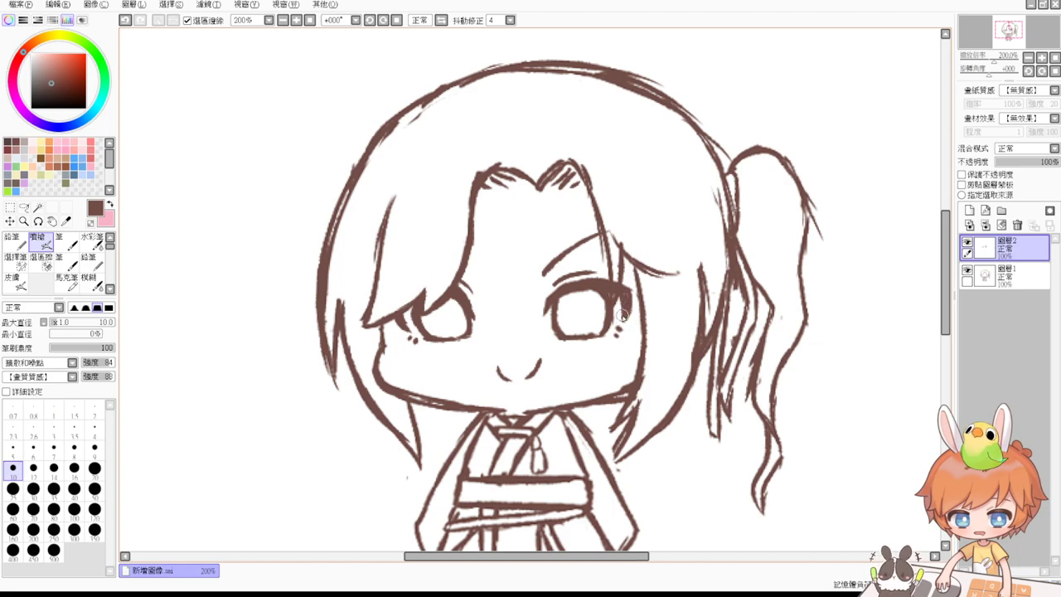
key(e)
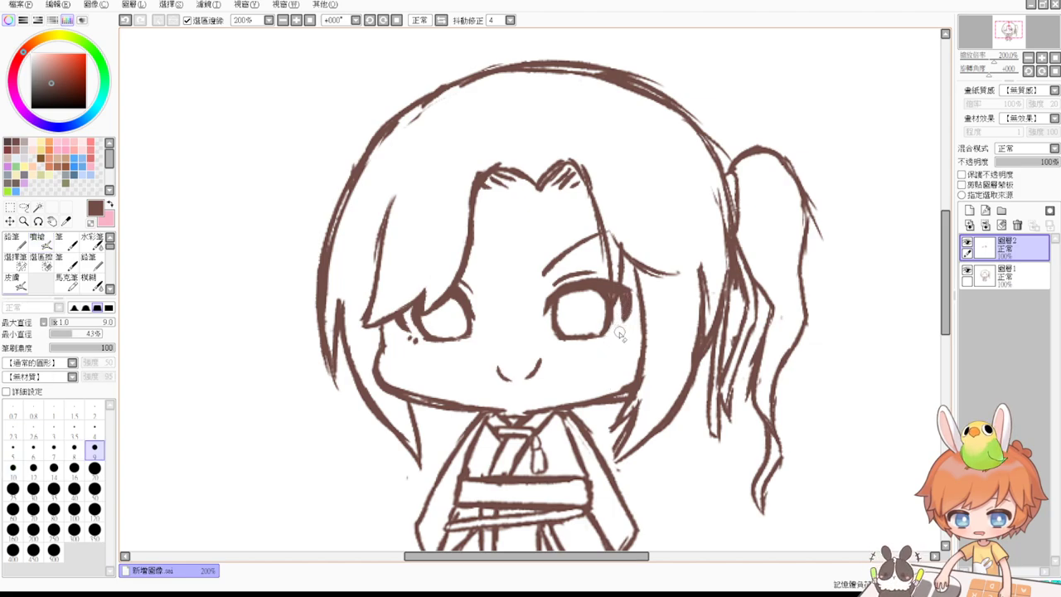
key(e)
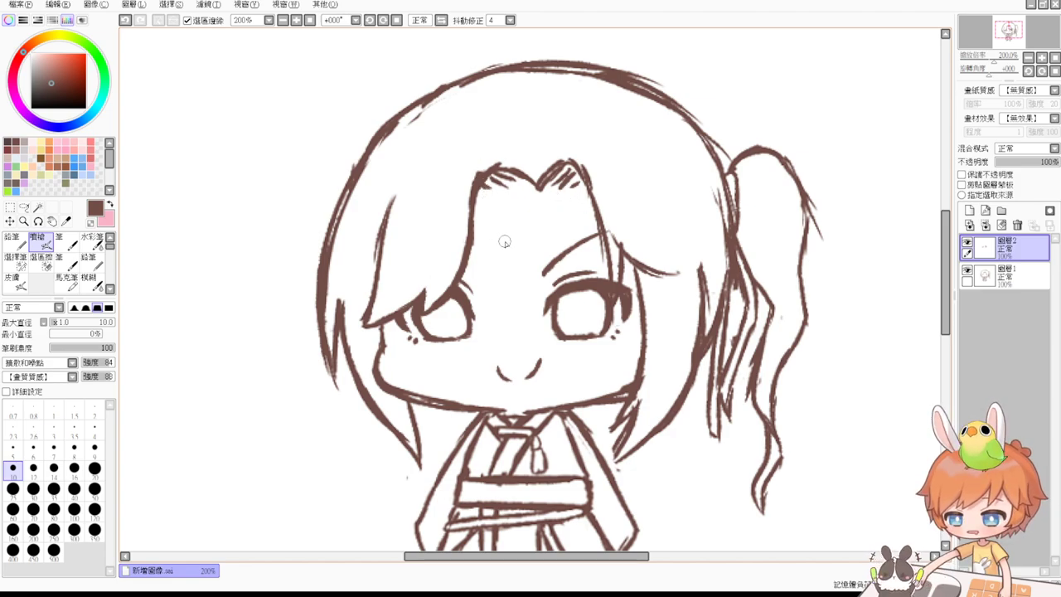
Erase the right eyebrow and redraw it with a flatter arch, and draw a matching slanted left eyebrow across the fringe.
key(n)
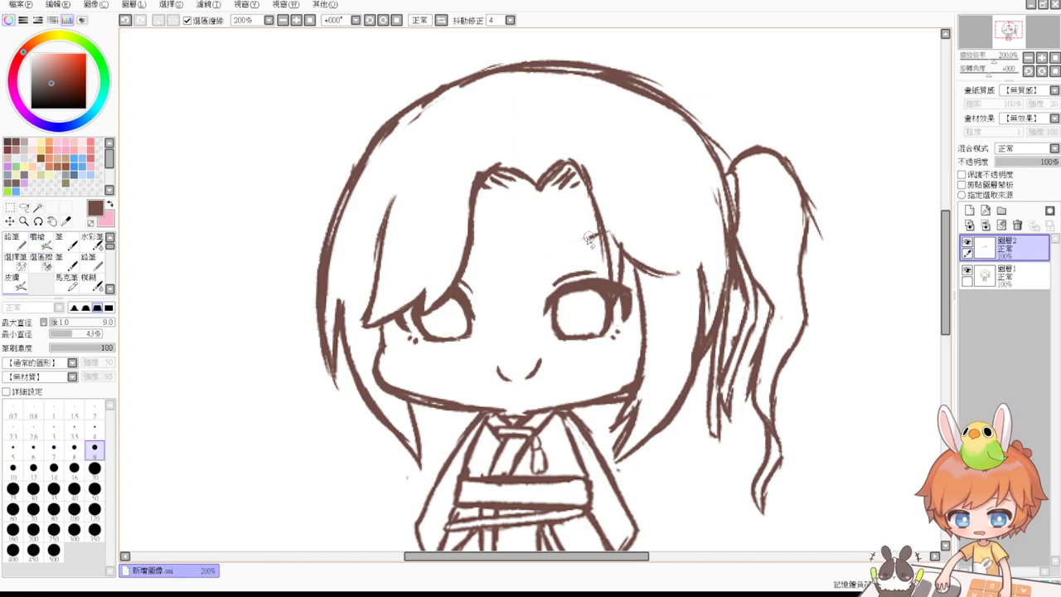
key(v)
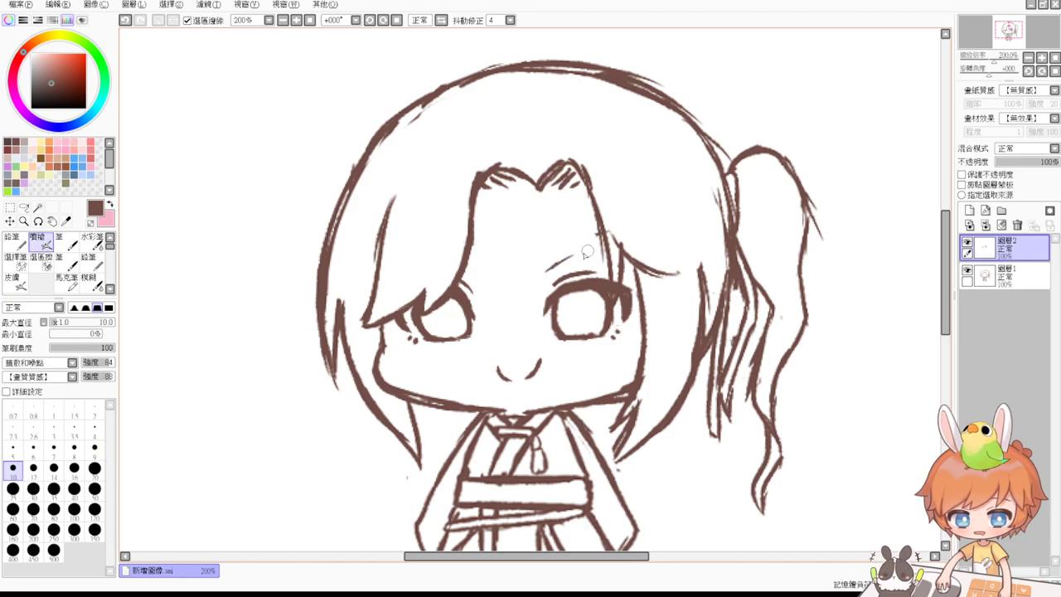
drag(539, 275, 639, 242)
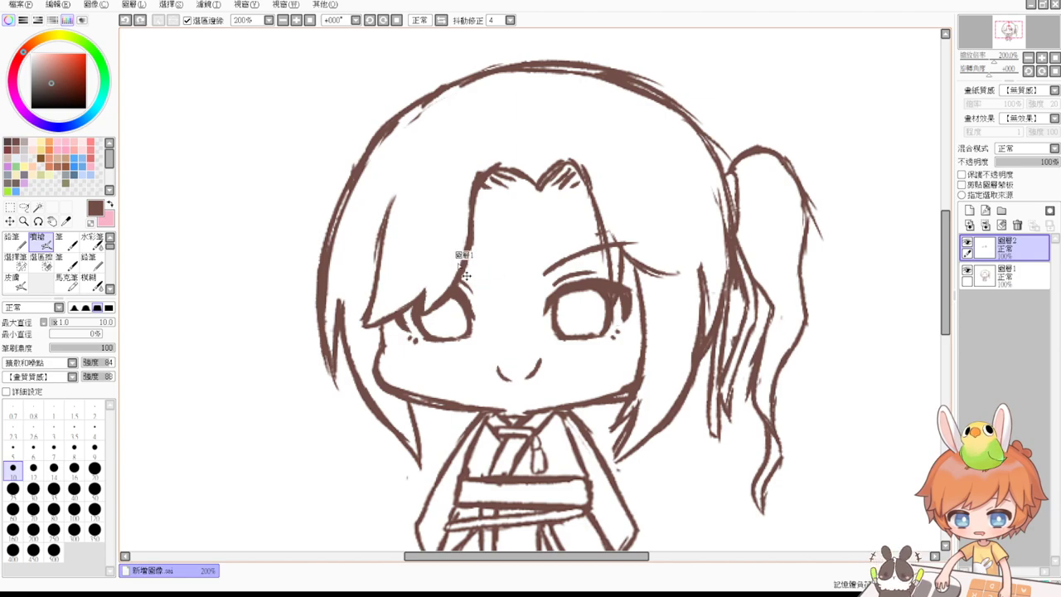
drag(482, 277, 415, 253)
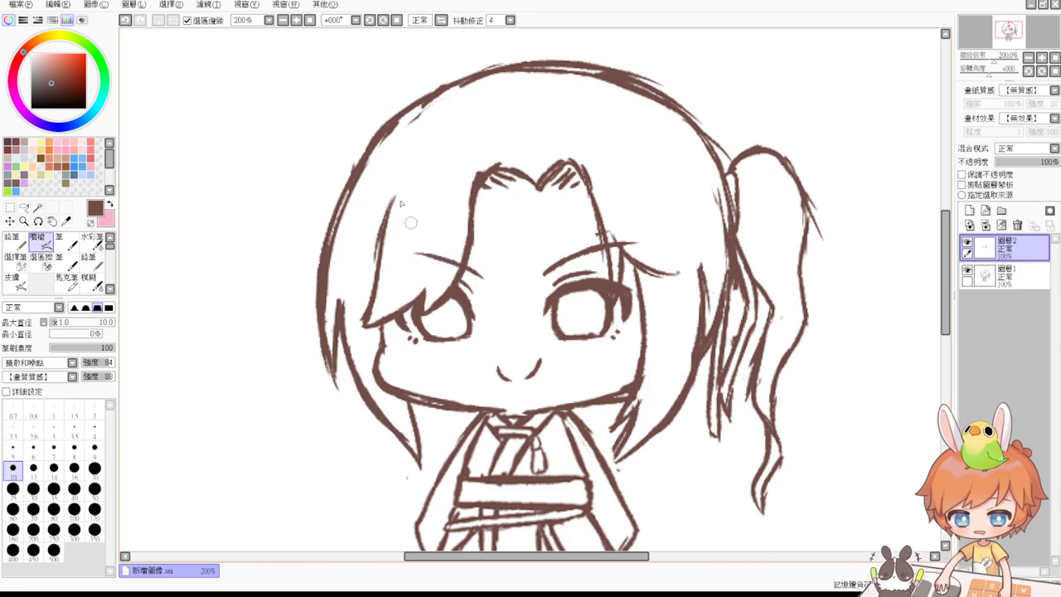
Select layer 圖層2 and shift the eyes and eyebrows slightly down on the face.
click(309, 20)
click(296, 19)
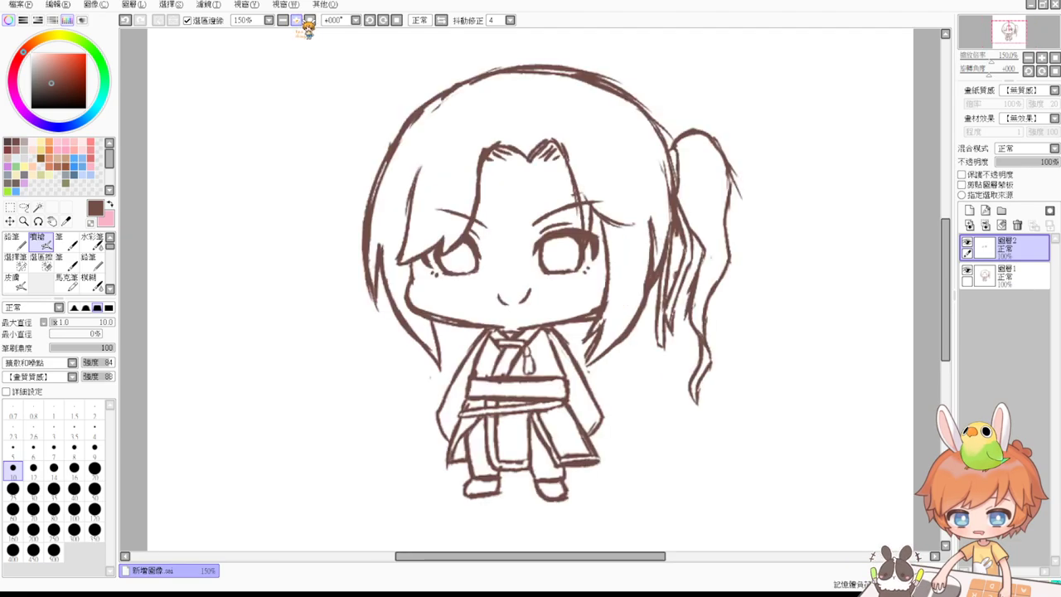
click(296, 20)
drag(762, 280, 762, 296)
key(ctrl+z)
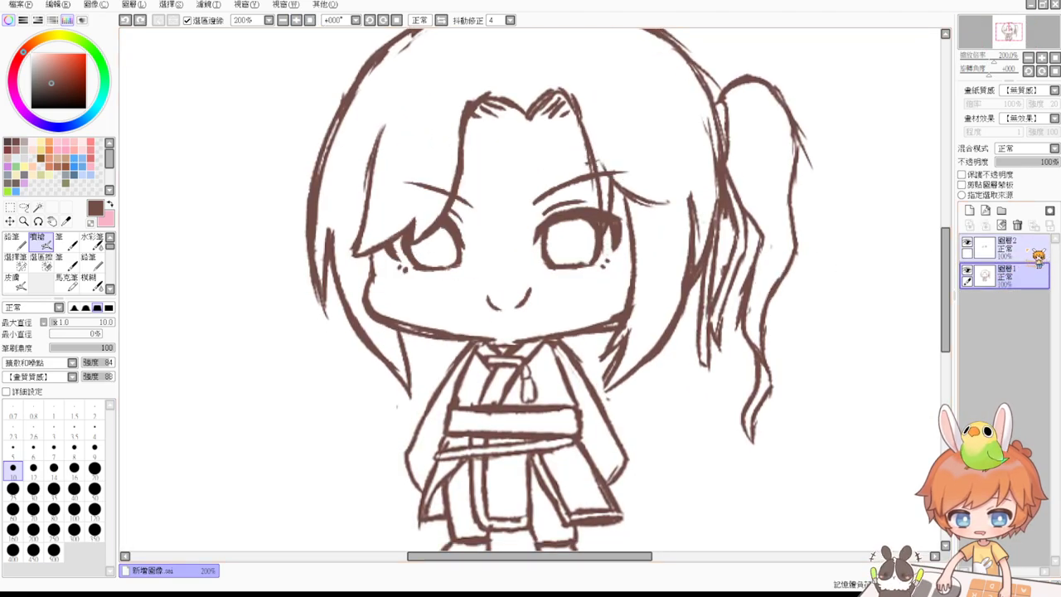
click(1040, 257)
drag(578, 231, 570, 228)
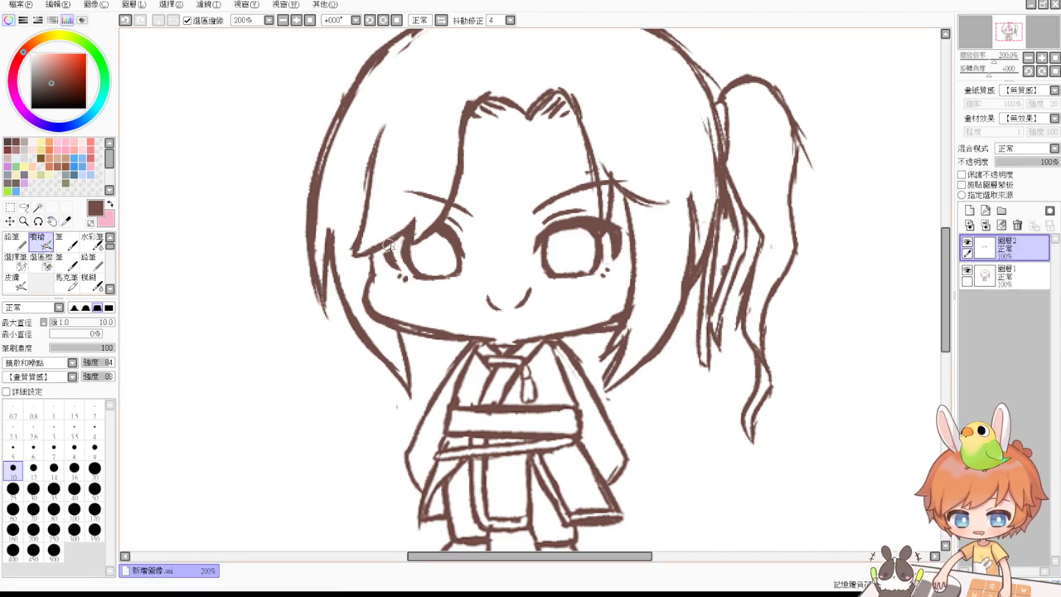
Extend the outer lash of the left eye with a curved stroke and try a similar stroke on the right eye.
drag(386, 244, 393, 258)
key(ctrl+z)
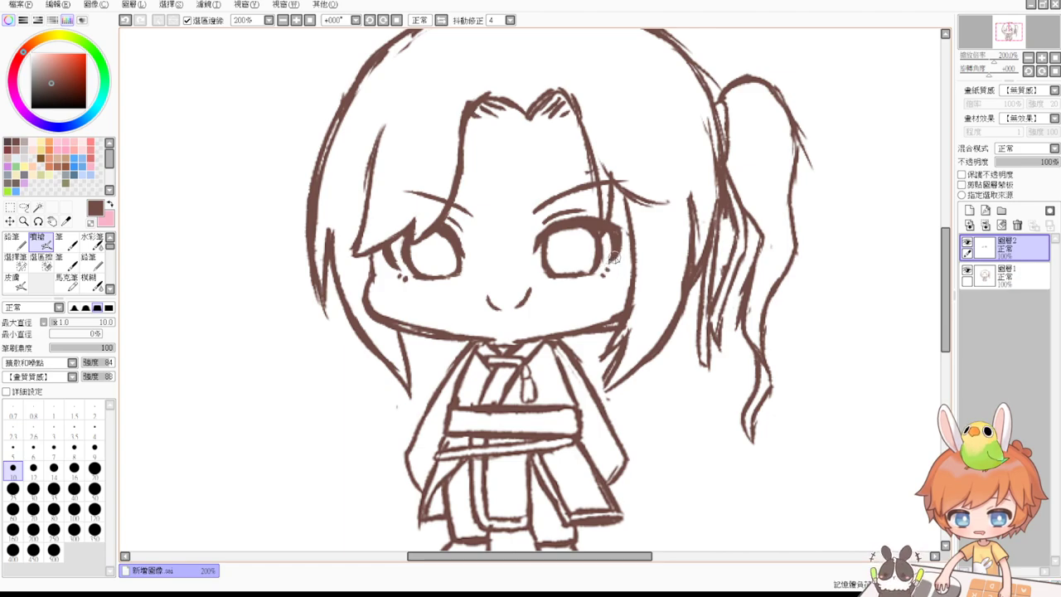
drag(596, 219, 622, 225)
key(ctrl+z)
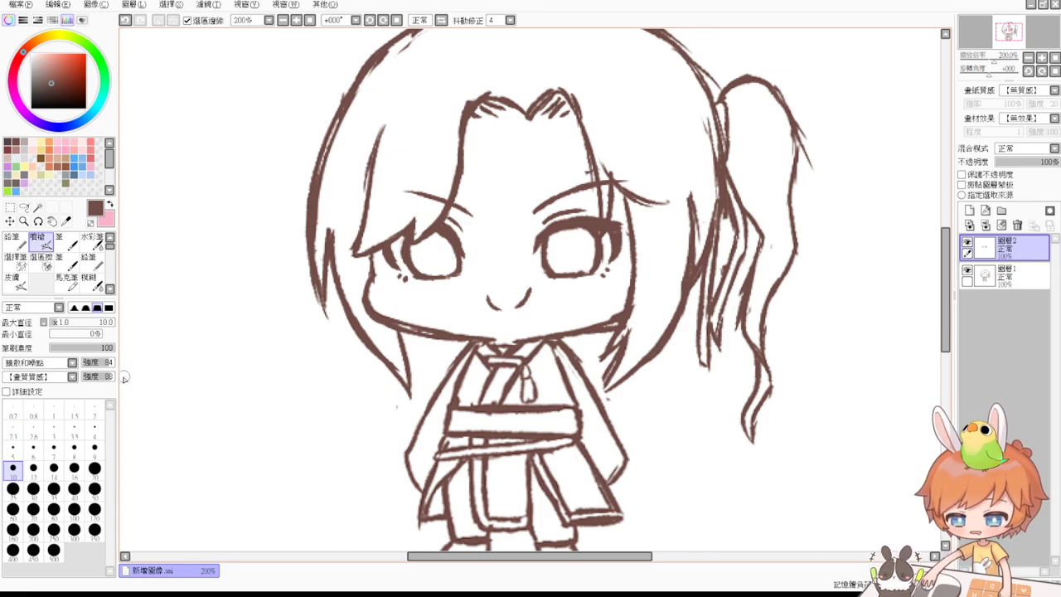
Erase part of the lower left edge of both irises and draw a small curled highlight notch in each gap.
key(e)
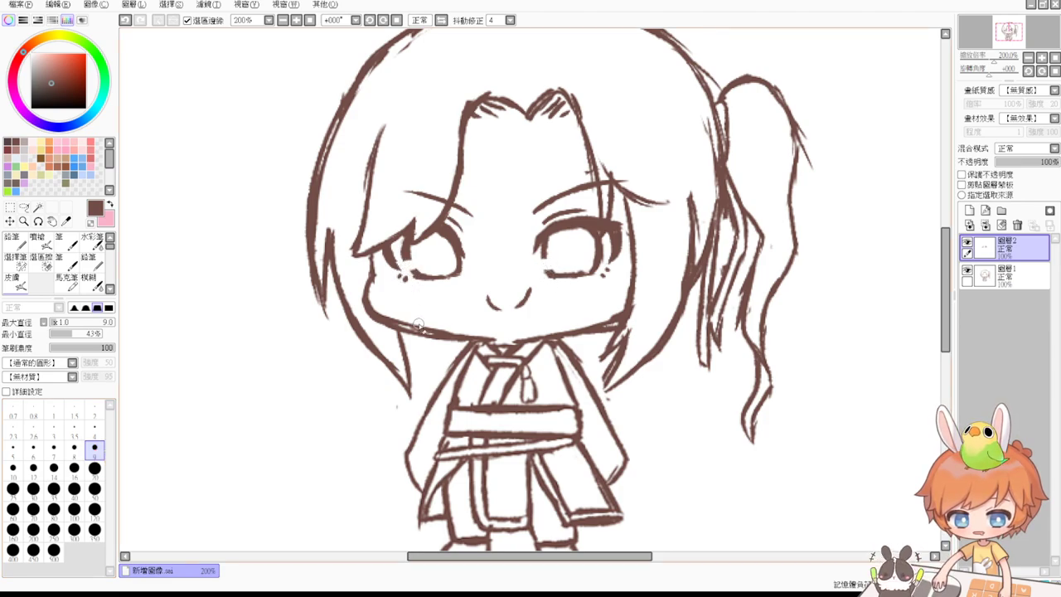
key(v)
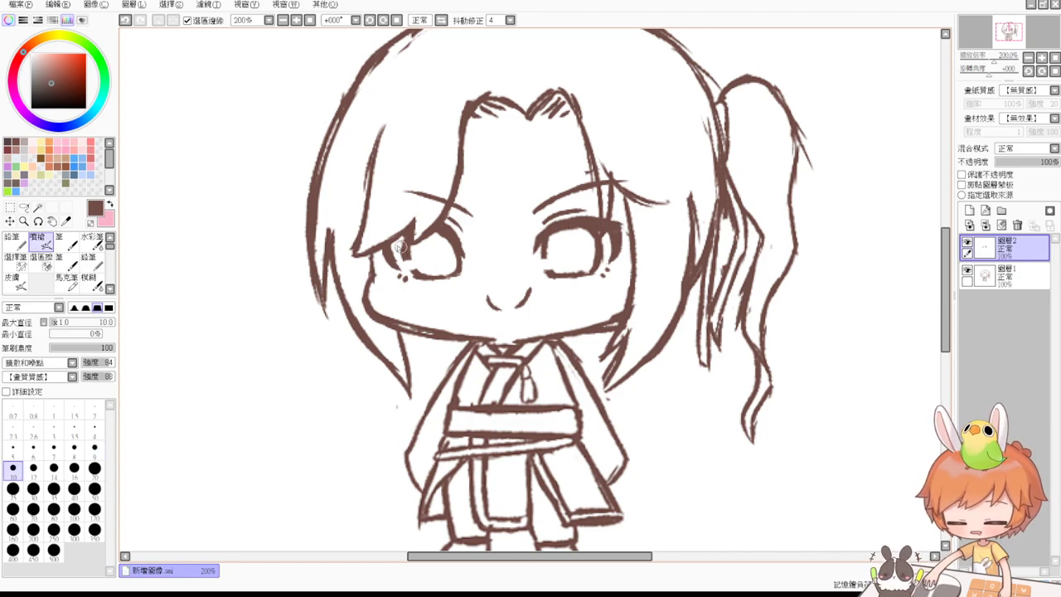
mouse_move(404, 260)
mouse_down()
mouse_move(420, 264)
mouse_move(411, 273)
mouse_up()
key(e)
key(b)
drag(545, 255, 550, 265)
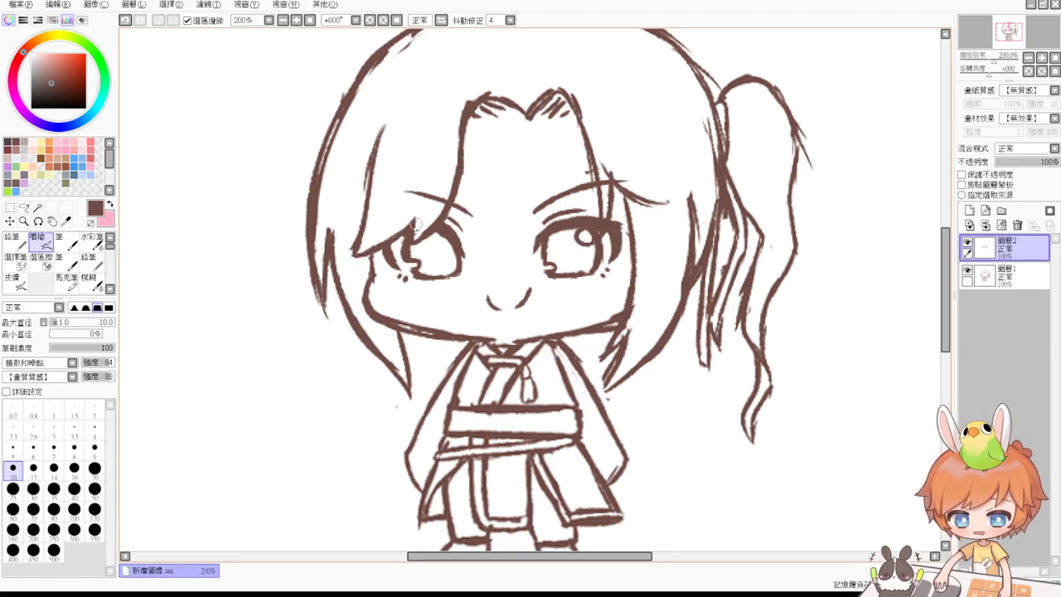
Sketch a small round highlight near the upper right edge inside the left iris, matching the right one.
drag(443, 235, 447, 241)
key(ctrl+z)
key(ctrl+z)
key(ctrl+z)
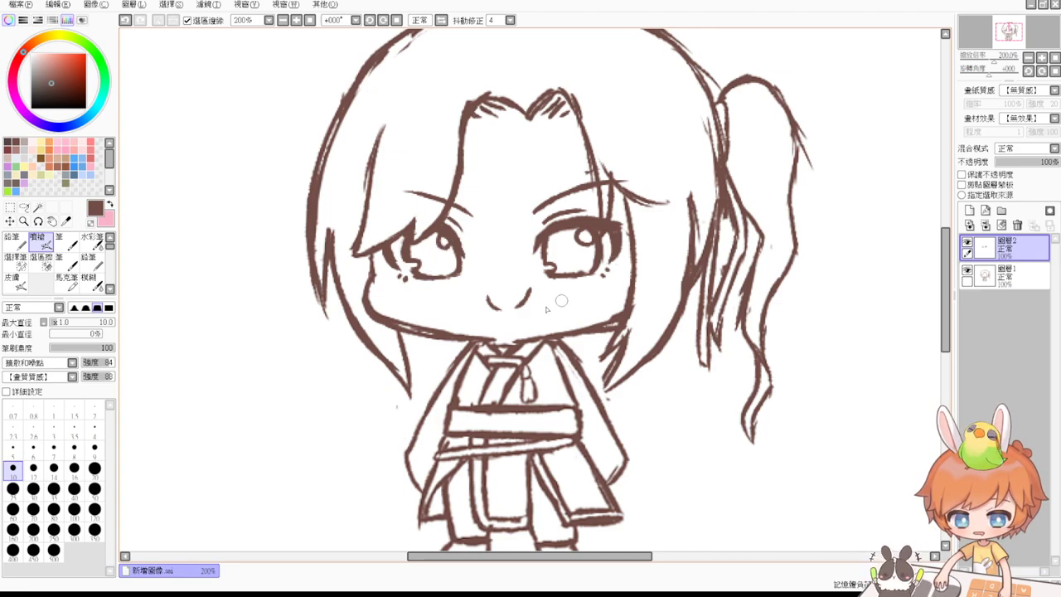
Erase the smile on layer 圖層1 and redraw it as two smaller, shallower curves.
key(e)
click(1007, 273)
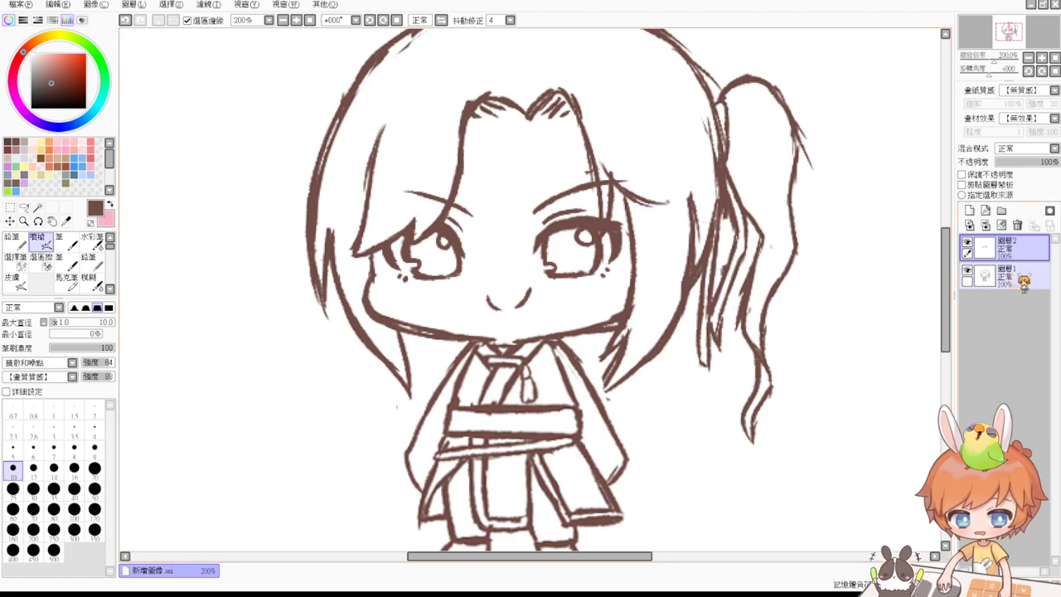
mouse_move(530, 290)
mouse_down()
mouse_move(486, 306)
mouse_move(504, 306)
mouse_up()
key(b)
key(ctrl+z)
key(ctrl+z)
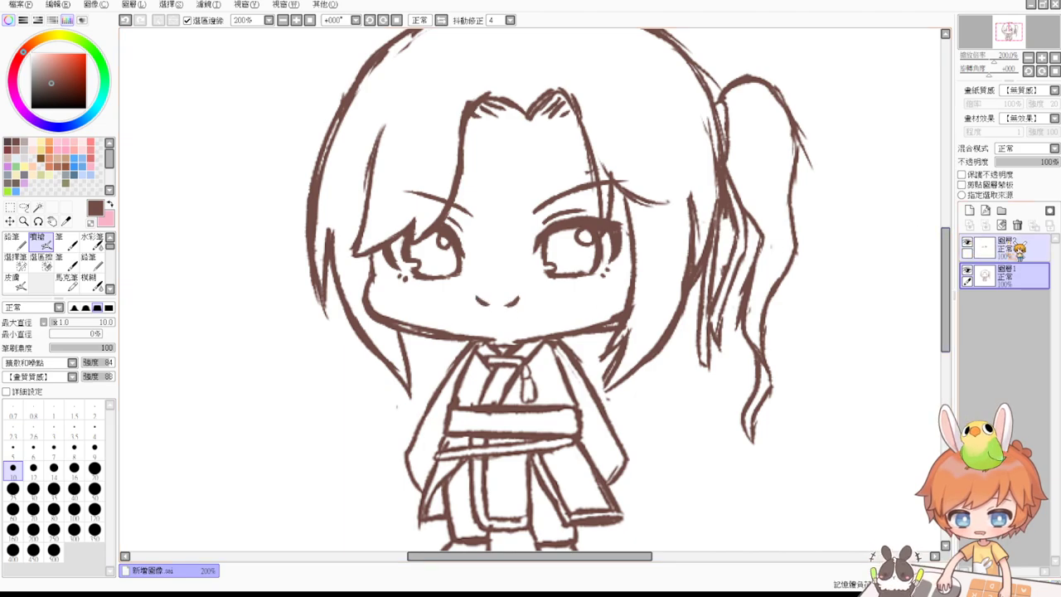
Erase the round highlights from both irises on layer 圖層2 and check the whole figure.
click(983, 252)
key(n)
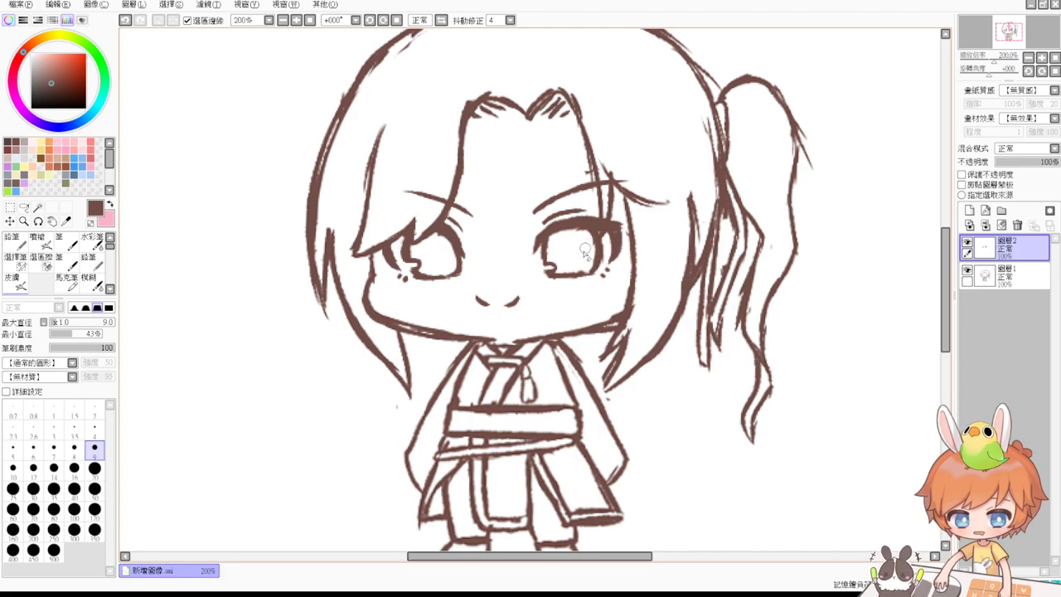
key(a)
click(310, 20)
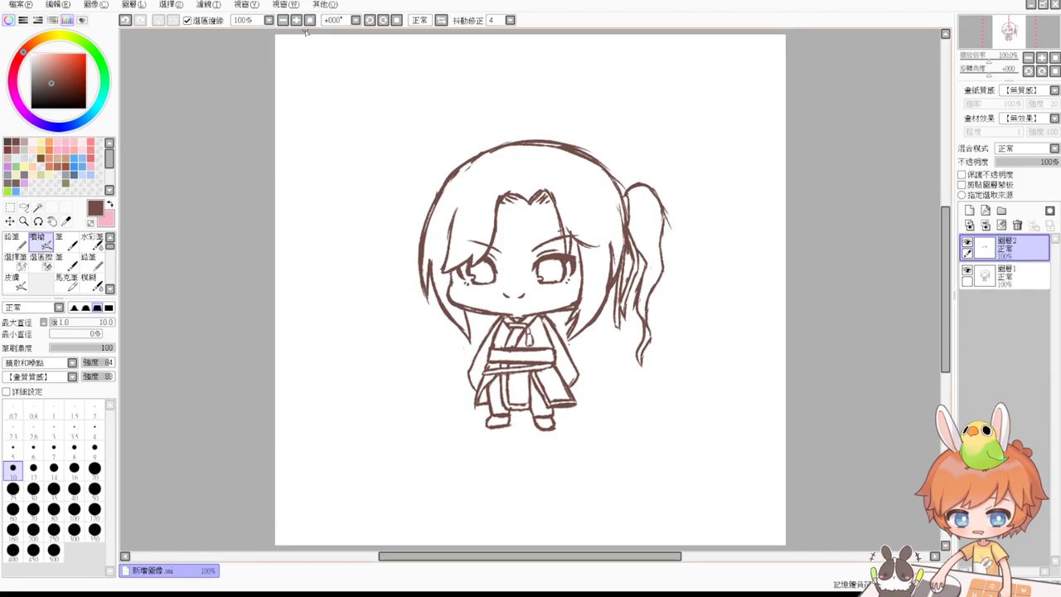
scroll(836, 406, up, 2)
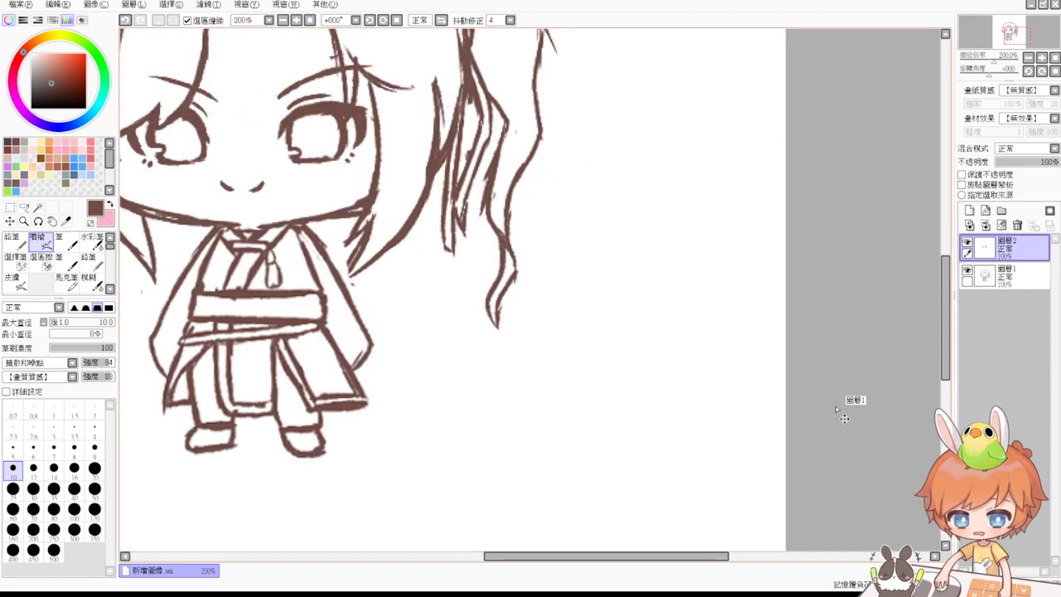
Erase the left cheek contour on layer 圖層1 and redraw it as a thicker line curving into the jaw.
drag(584, 286, 781, 373)
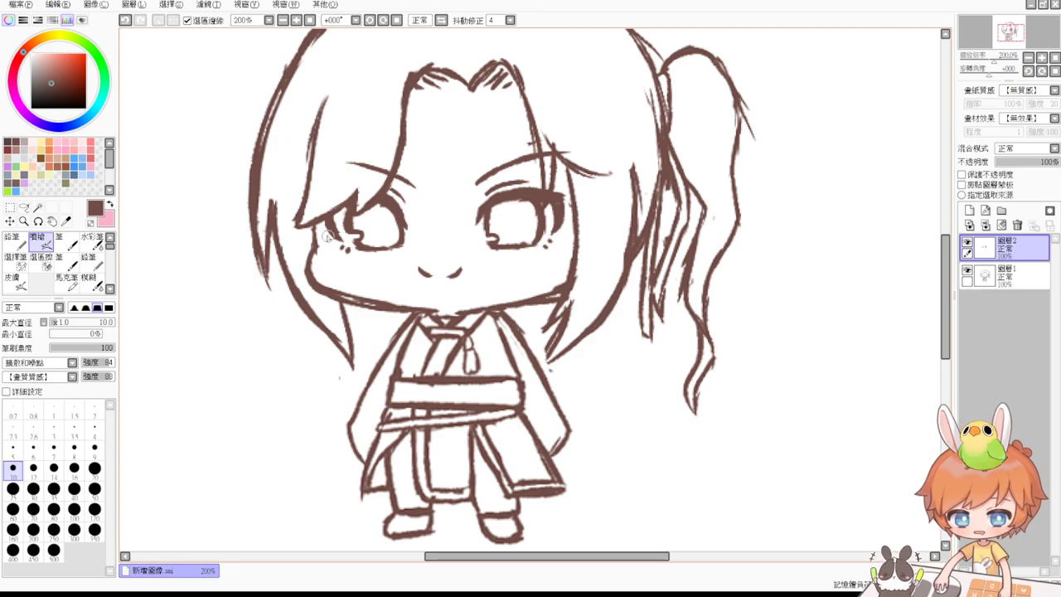
click(1015, 281)
key(e)
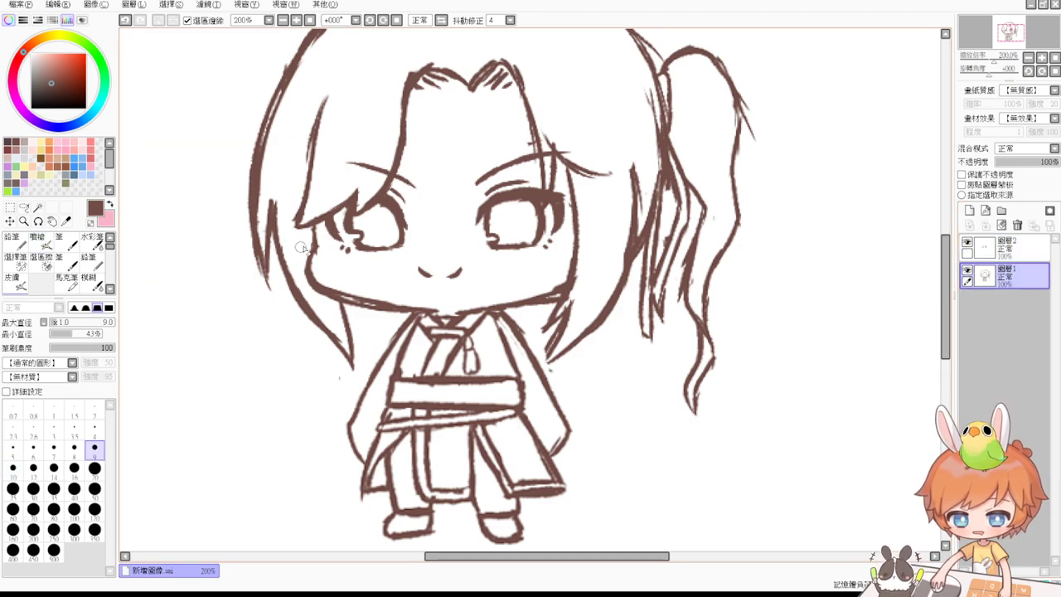
drag(313, 236, 316, 291)
key(b)
mouse_move(315, 224)
mouse_down()
mouse_move(322, 262)
mouse_move(310, 267)
mouse_move(329, 273)
mouse_move(314, 255)
mouse_move(358, 296)
mouse_up()
drag(320, 252, 325, 291)
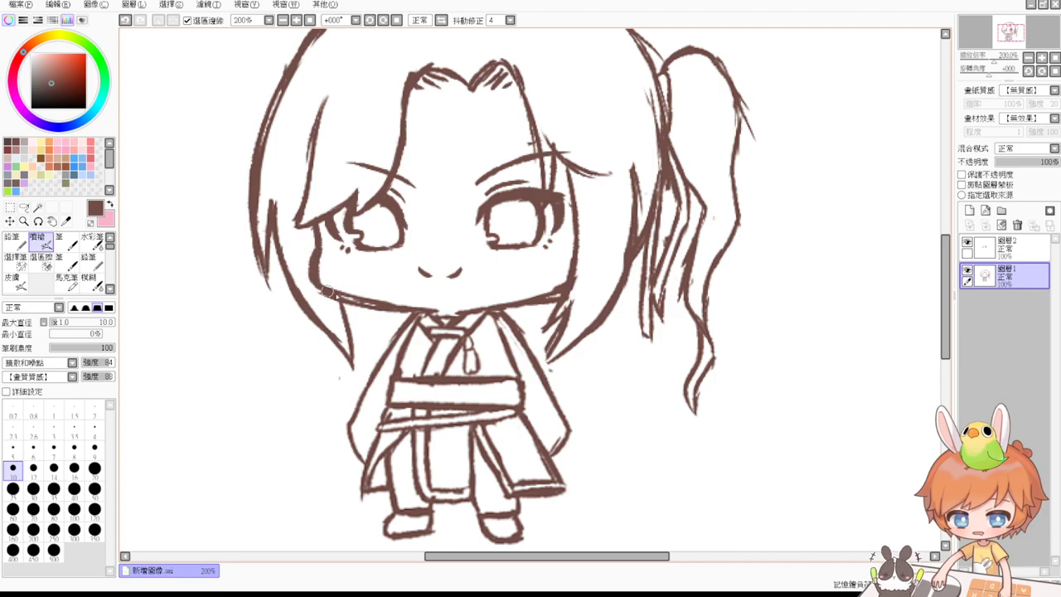
key(ctrl+z)
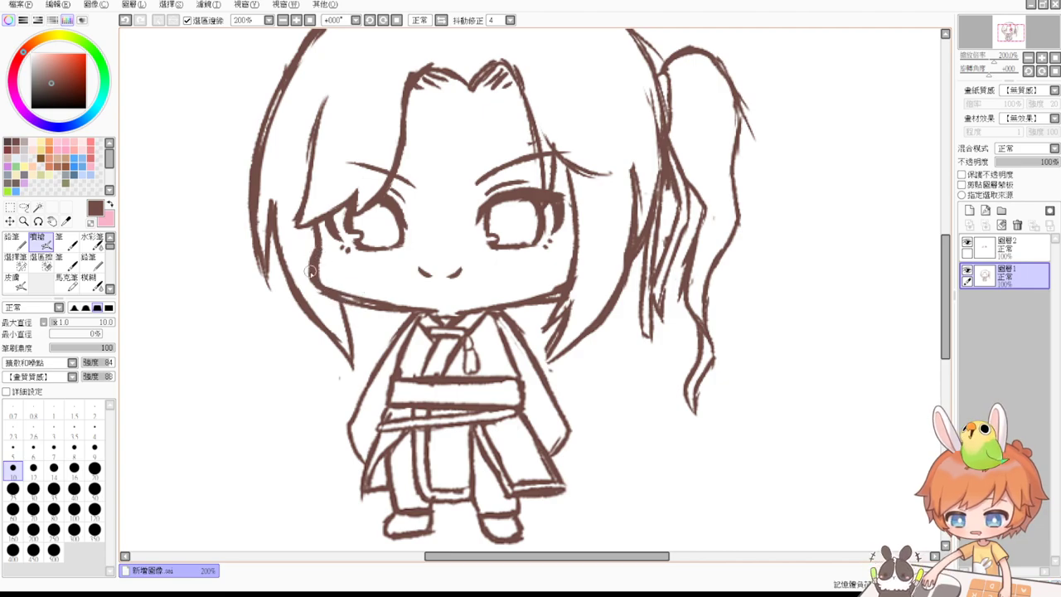
Thicken the jawline on both sides of the chin.
drag(321, 287, 394, 305)
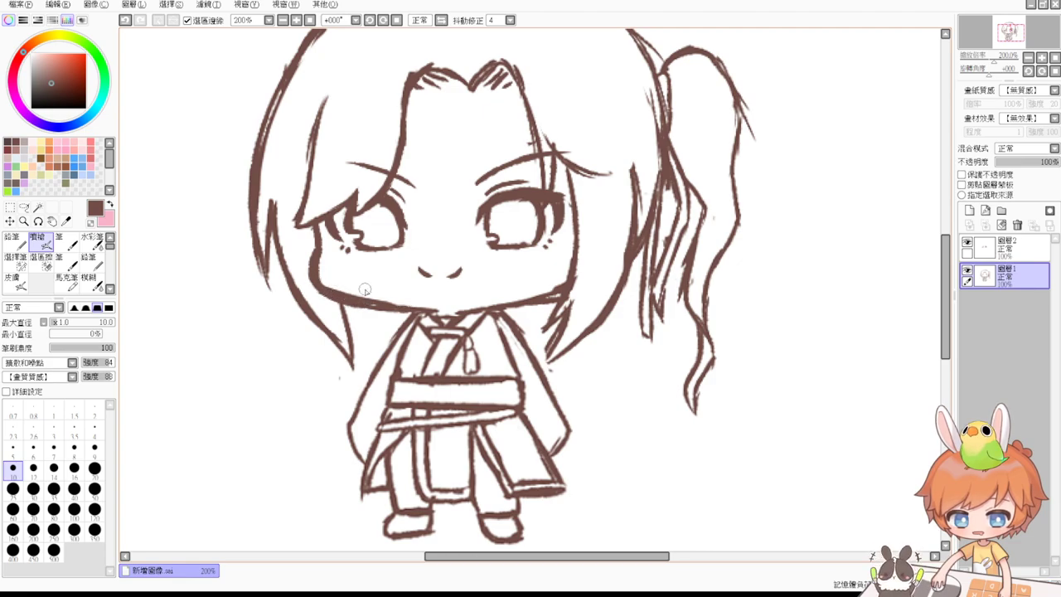
drag(494, 309, 564, 295)
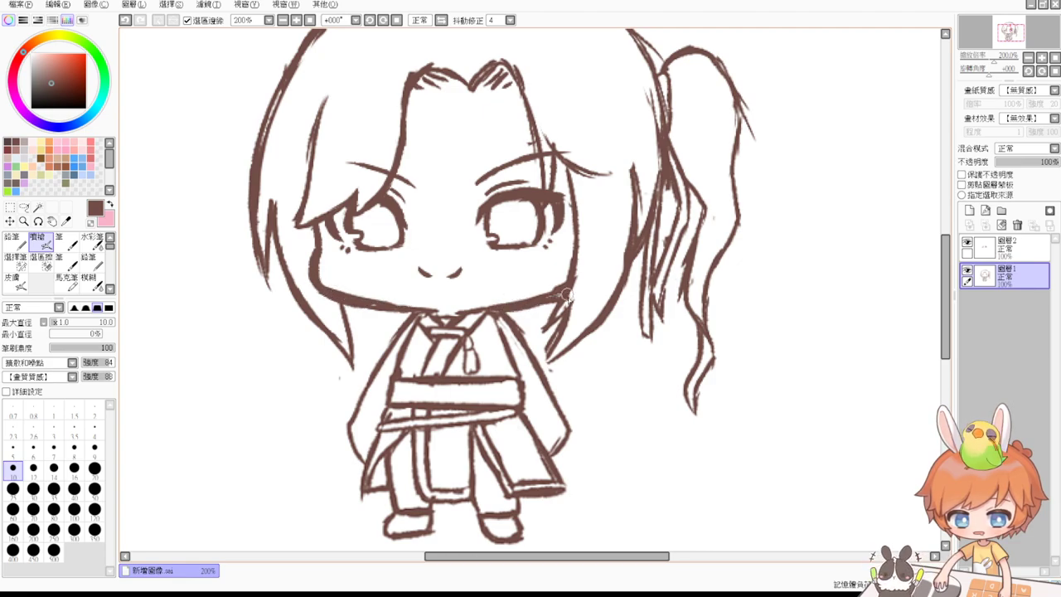
click(310, 20)
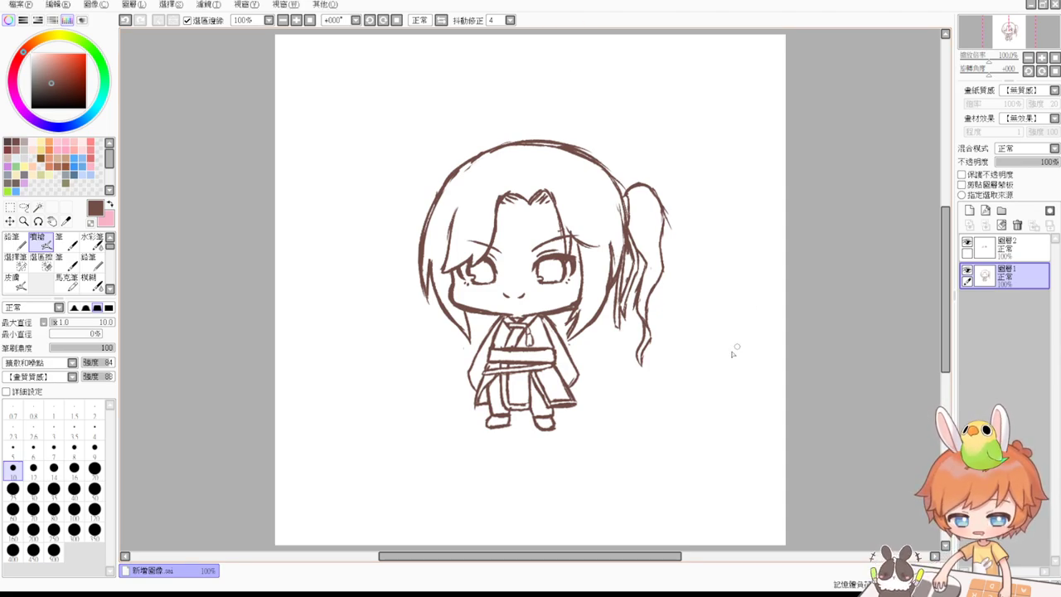
Erase the inner trim line of the right skirt panel and redraw it with a rounded corner parallel to the outer edge.
drag(713, 387, 713, 355)
scroll(708, 363, up, 1)
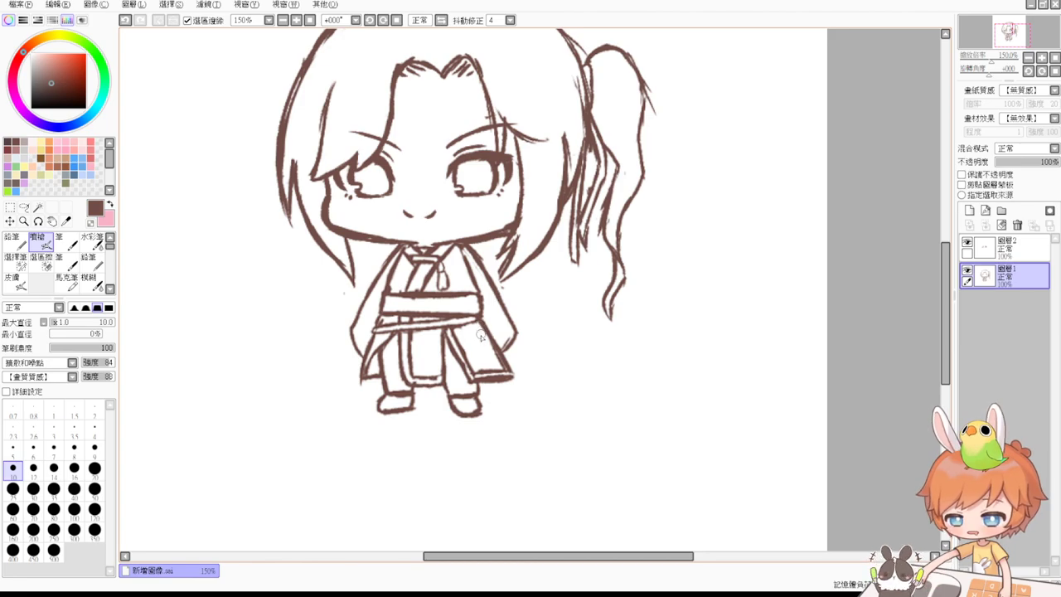
key(ctrl)
scroll(468, 346, up, 1)
mouse_move(717, 290)
mouse_down()
mouse_move(719, 315)
mouse_move(704, 304)
mouse_up()
key(e)
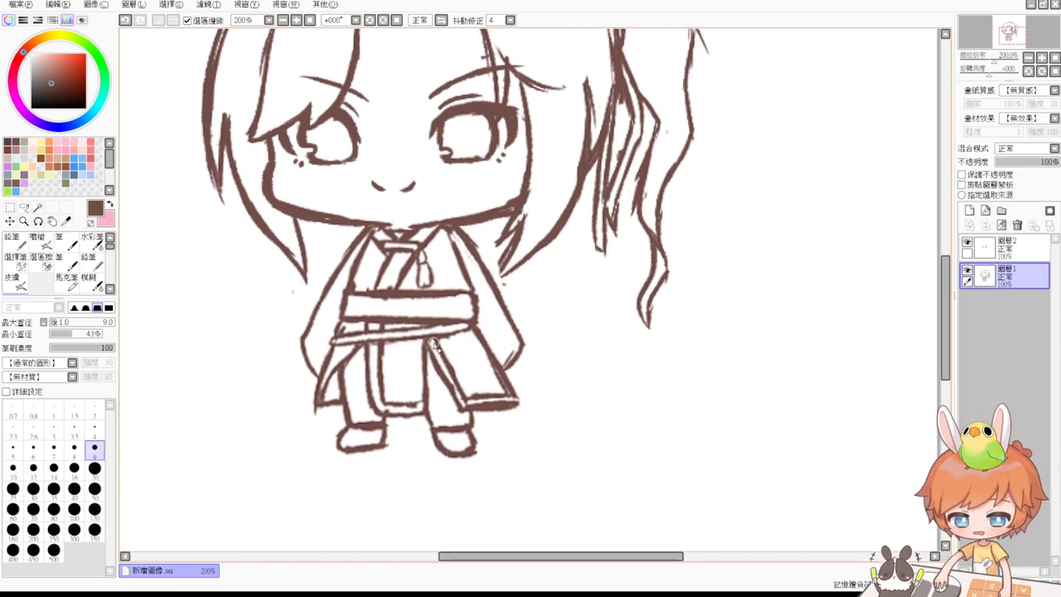
mouse_move(441, 353)
mouse_down()
mouse_move(467, 400)
mouse_move(507, 397)
mouse_move(434, 359)
mouse_move(474, 401)
mouse_up()
key(b)
key(e)
key(e)
key(e)
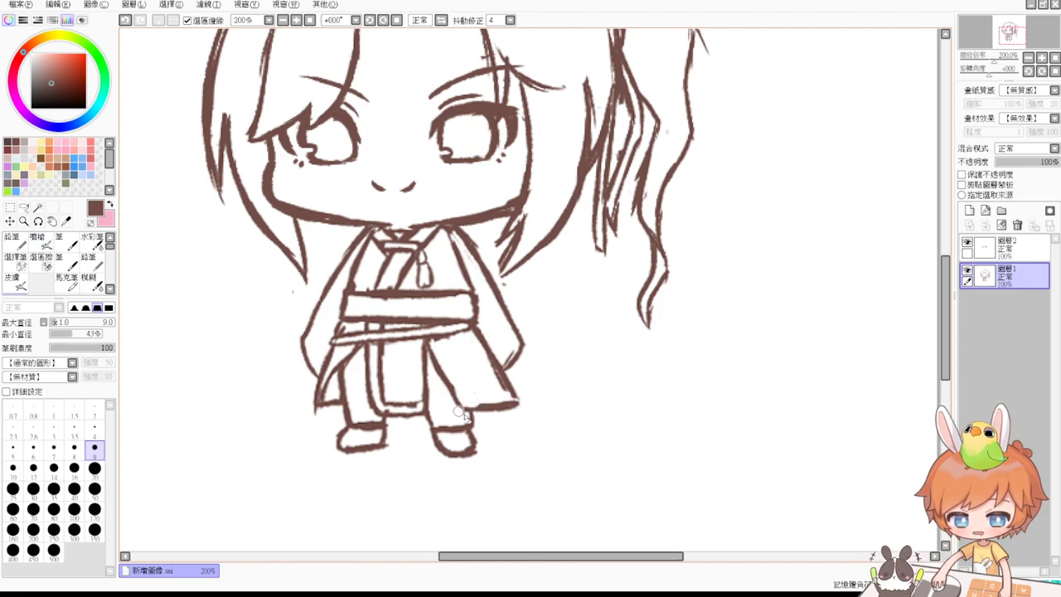
key(e)
mouse_move(437, 338)
mouse_down()
mouse_move(469, 390)
mouse_move(449, 356)
mouse_move(474, 391)
mouse_move(519, 393)
mouse_up()
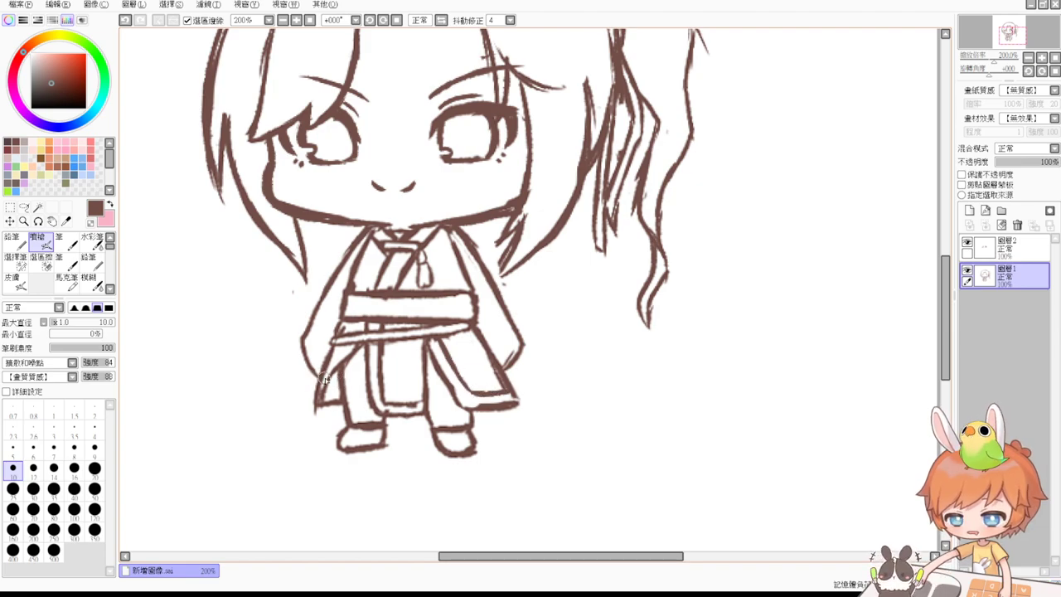
Touch up the hem of the left skirt flap and check the whole figure.
mouse_move(323, 384)
mouse_down()
mouse_move(319, 410)
mouse_move(341, 404)
mouse_up()
key(ctrl+z)
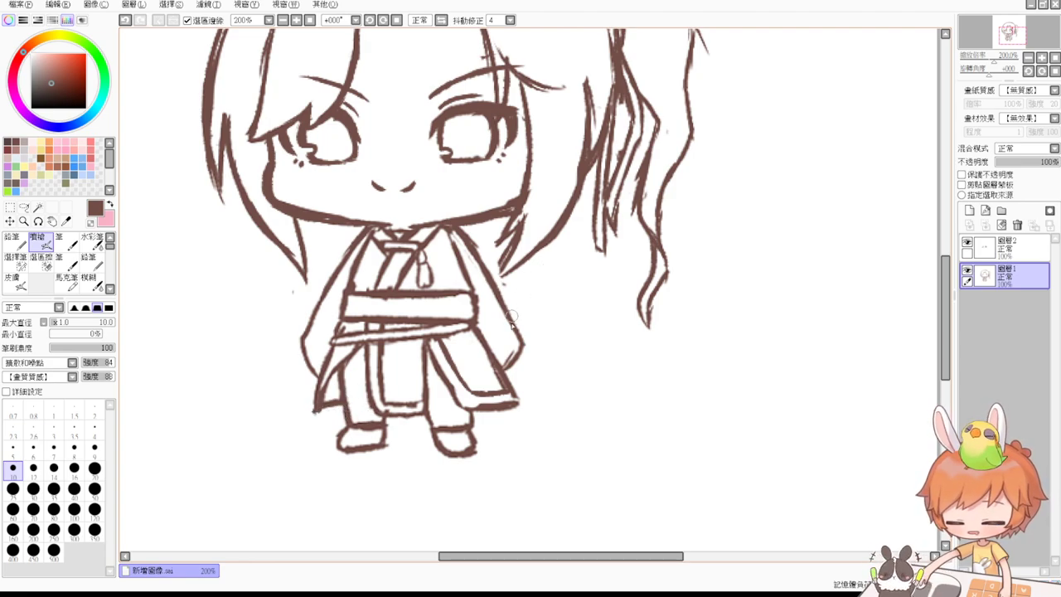
drag(512, 268, 526, 363)
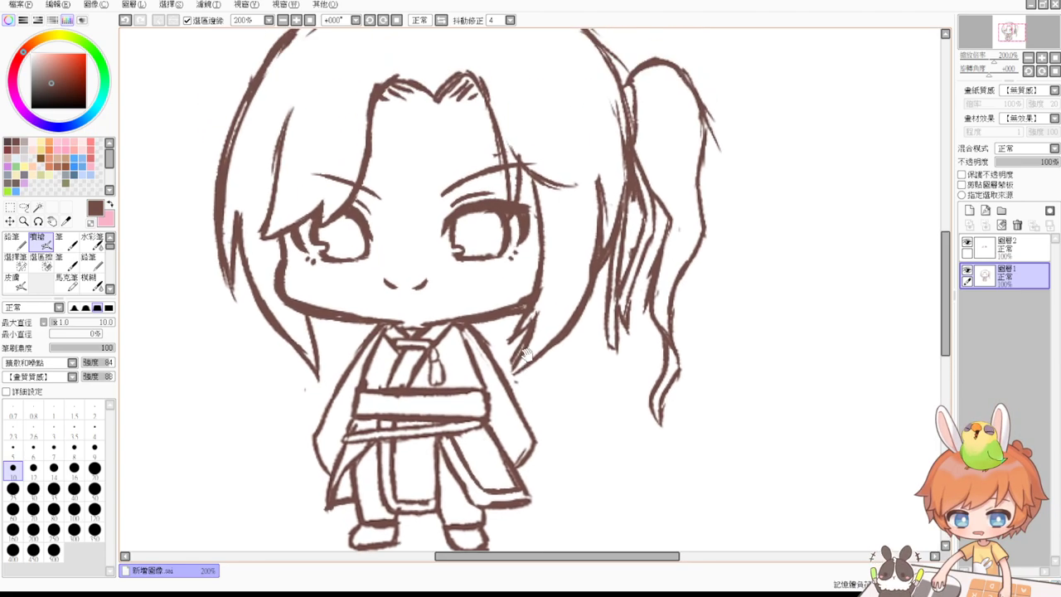
mouse_move(528, 322)
mouse_down()
mouse_move(533, 304)
mouse_move(527, 309)
mouse_up()
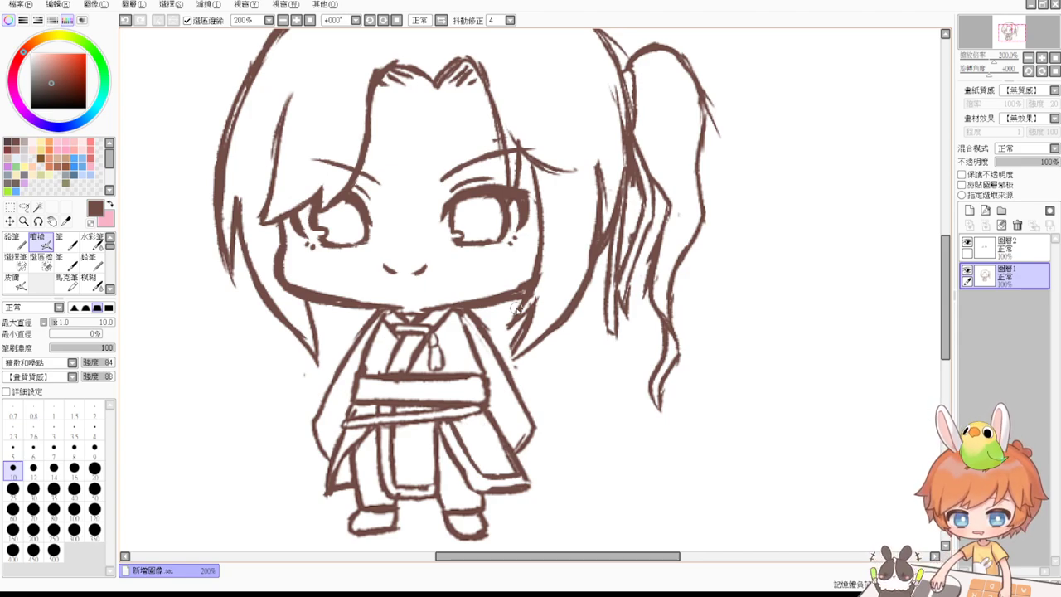
click(297, 20)
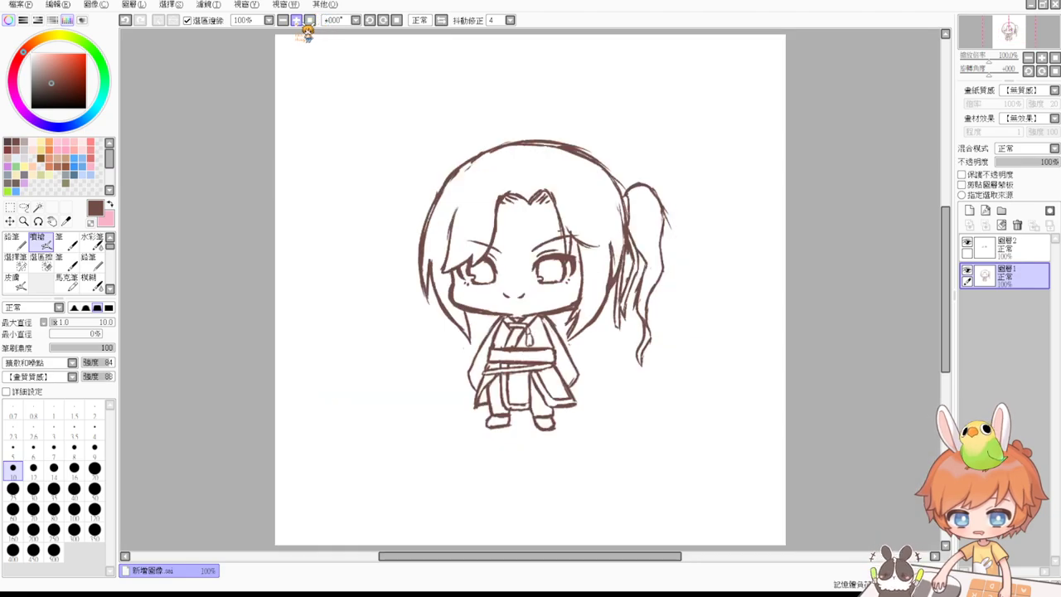
click(297, 20)
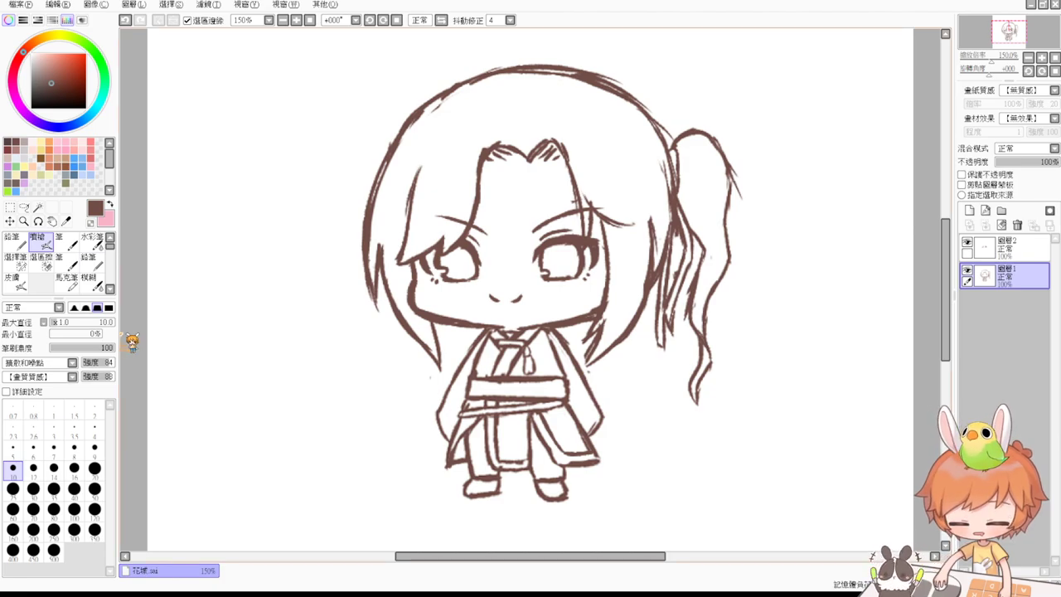
Erase the inner trim of the central front panel and redraw the panel's outer left and bottom edges.
key(ctrl+plus)
key(ctrl+plus)
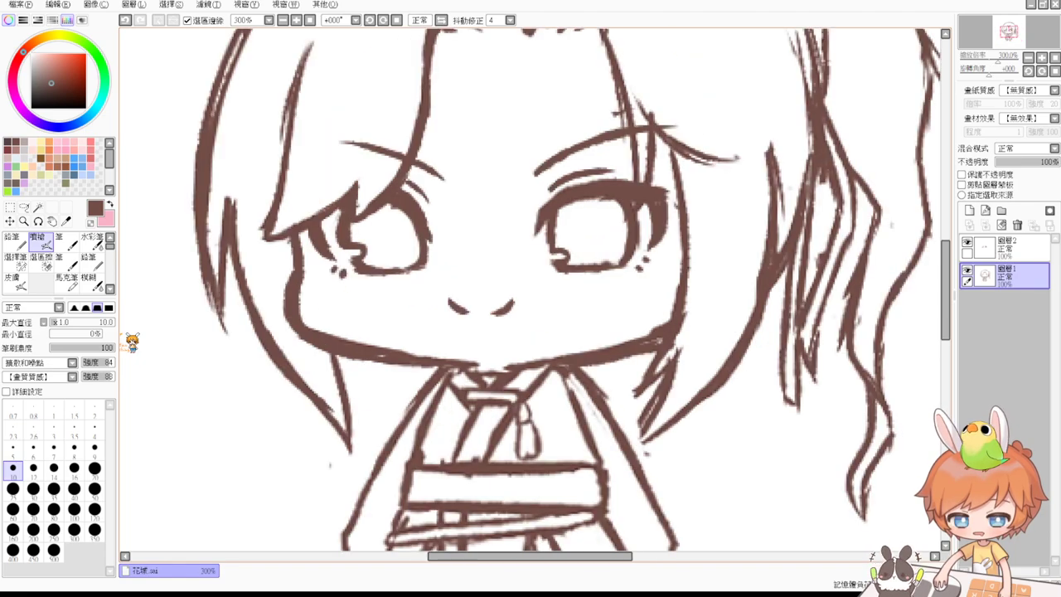
drag(596, 411, 607, 241)
mouse_move(579, 444)
mouse_down()
mouse_move(580, 284)
mouse_move(534, 338)
mouse_up()
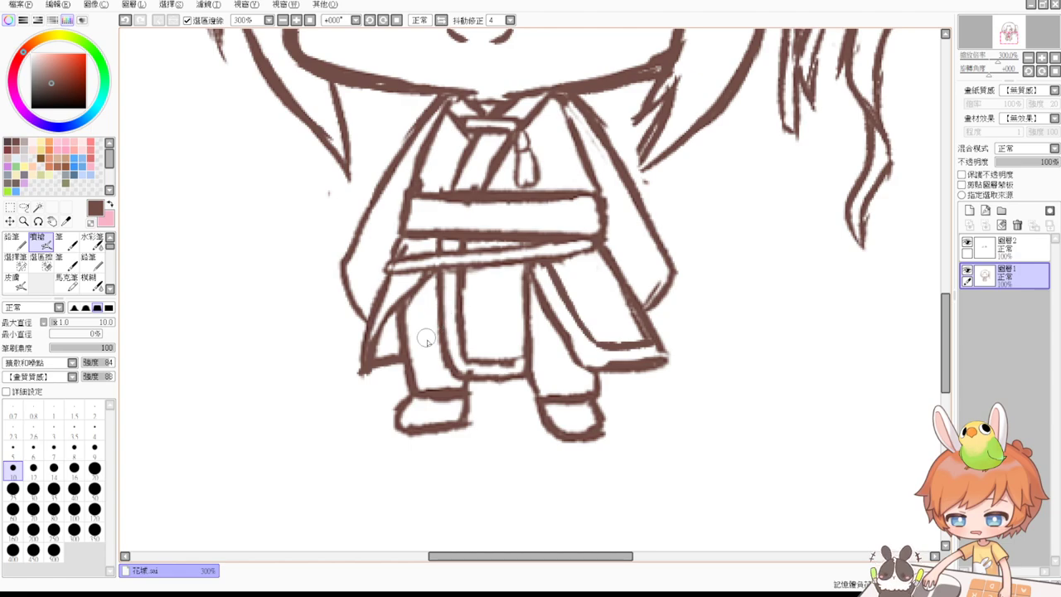
key(e)
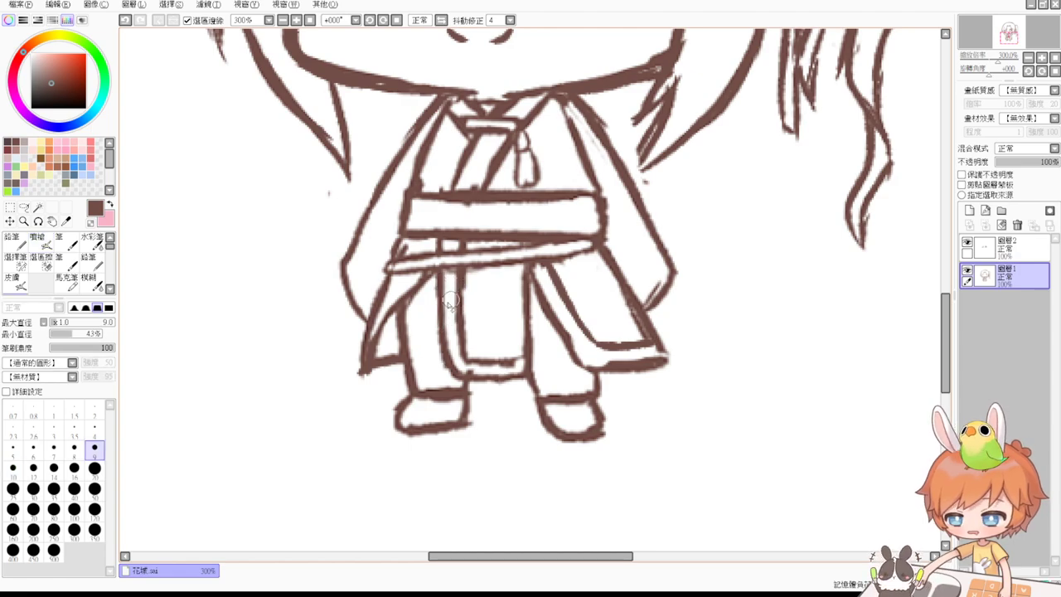
mouse_move(457, 292)
mouse_down()
mouse_move(451, 282)
mouse_move(471, 275)
mouse_move(458, 322)
mouse_up()
mouse_move(477, 352)
mouse_down()
mouse_move(456, 363)
mouse_move(465, 356)
mouse_up()
key(b)
drag(437, 272, 443, 369)
mouse_move(438, 331)
mouse_down()
mouse_move(443, 378)
mouse_move(444, 368)
mouse_move(474, 377)
mouse_move(457, 381)
mouse_move(530, 363)
mouse_up()
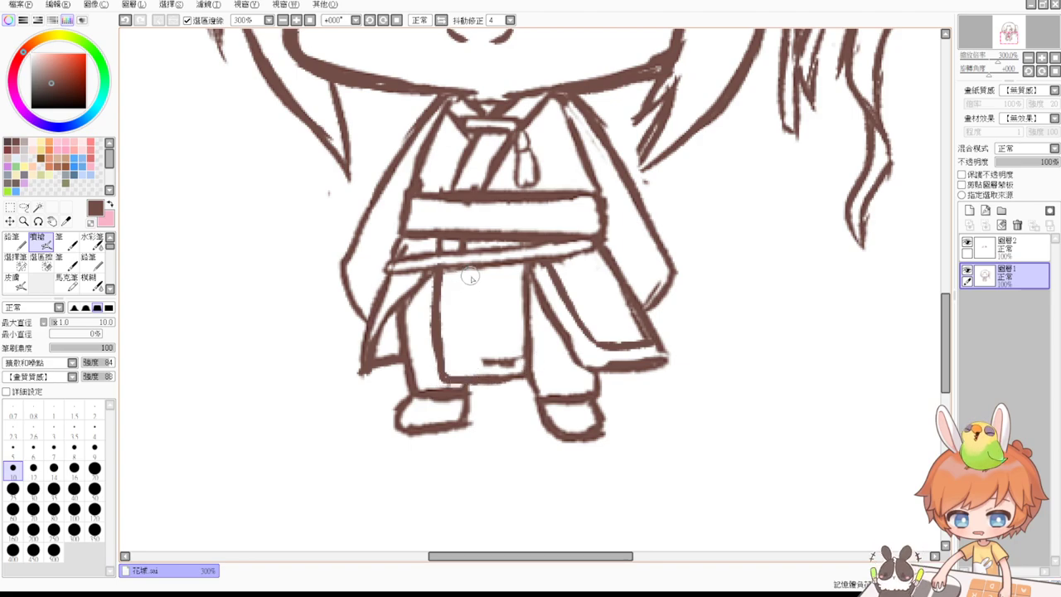
Redraw the inner trim line along the left and bottom edges of the central front panel.
drag(459, 266, 458, 359)
mouse_move(457, 299)
mouse_down()
mouse_move(458, 357)
mouse_move(477, 369)
mouse_move(463, 363)
mouse_move(485, 362)
mouse_move(465, 369)
mouse_move(460, 356)
mouse_move(535, 354)
mouse_up()
key(ctrl+z)
key(ctrl+z)
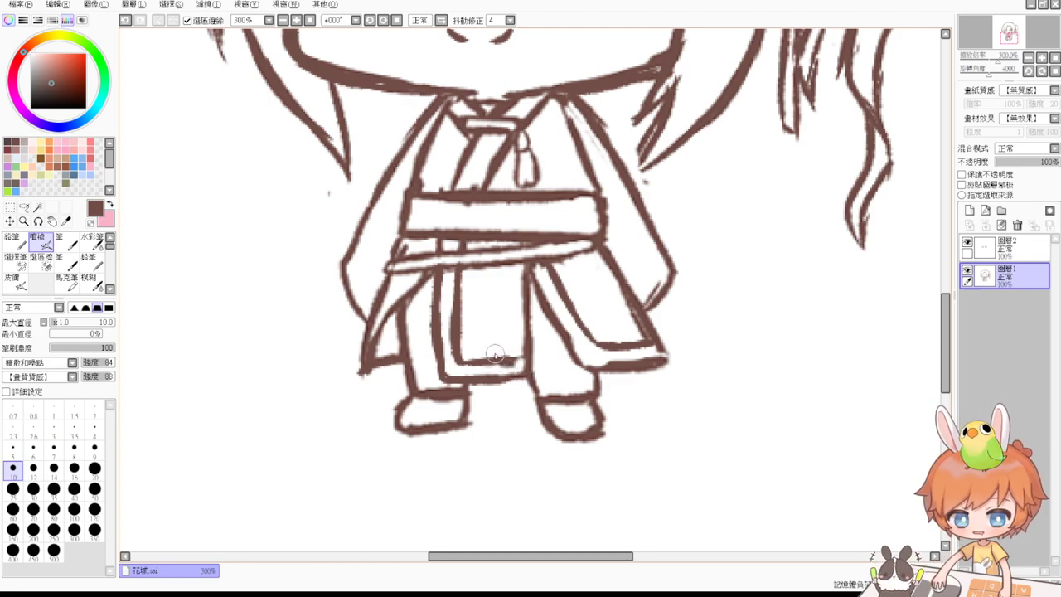
Erase the rounded outer corner of the right skirt panel and redraw it as a sharper angle.
key(e)
mouse_move(576, 359)
mouse_down()
mouse_move(584, 365)
mouse_move(561, 332)
mouse_move(583, 367)
mouse_up()
key(b)
mouse_move(549, 314)
mouse_down()
mouse_move(581, 369)
mouse_move(660, 360)
mouse_move(626, 379)
mouse_move(593, 361)
mouse_move(656, 356)
mouse_up()
Erase the inner trim corner of the right skirt panel and redraw the trim to follow the sharpened outer edge.
key(e)
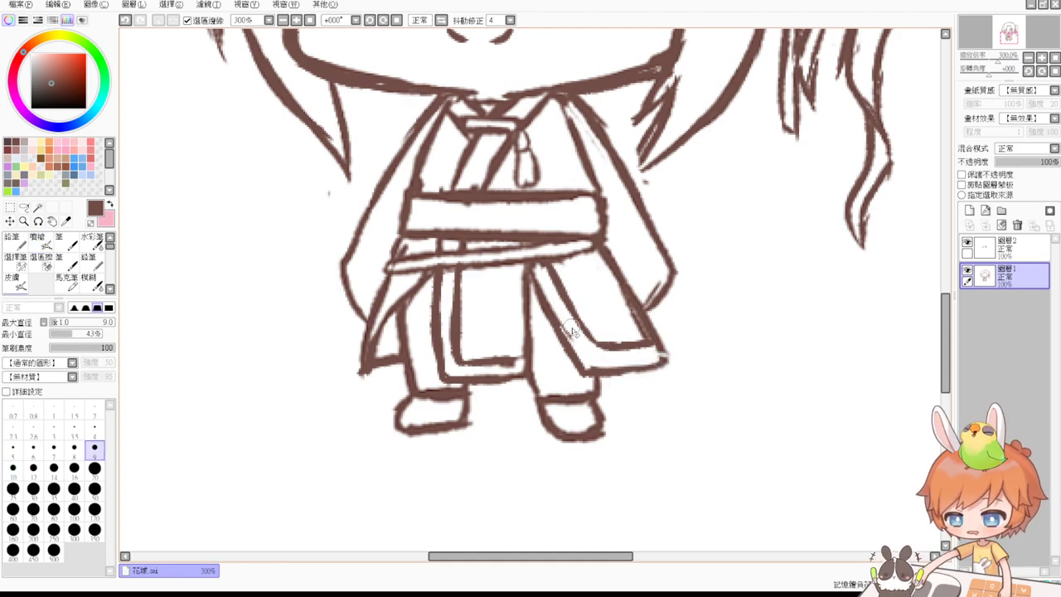
drag(588, 327, 599, 352)
key(b)
mouse_move(571, 307)
mouse_down()
mouse_move(595, 353)
mouse_move(657, 342)
mouse_move(609, 340)
mouse_move(635, 337)
mouse_move(615, 343)
mouse_move(638, 345)
mouse_move(625, 366)
mouse_move(662, 336)
mouse_move(621, 352)
mouse_move(652, 344)
mouse_move(690, 355)
mouse_move(665, 366)
mouse_move(653, 359)
mouse_move(672, 355)
mouse_move(653, 336)
mouse_move(665, 362)
mouse_up()
key(e)
key(b)
key(e)
key(b)
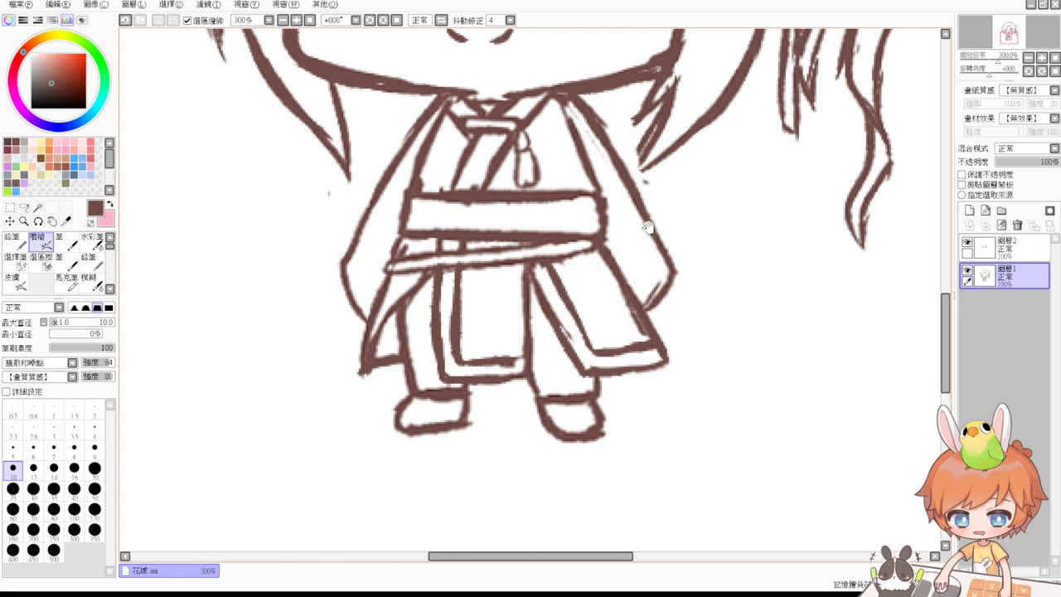
Erase the smile and try a tiny single stroke as the mouth.
scroll(651, 245, up, 3)
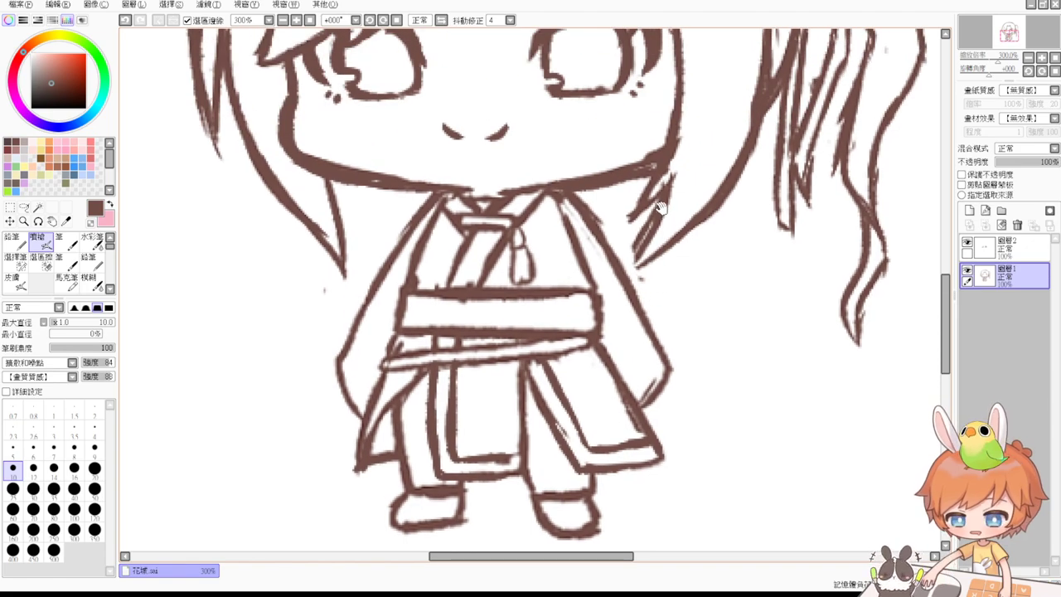
drag(659, 207, 661, 276)
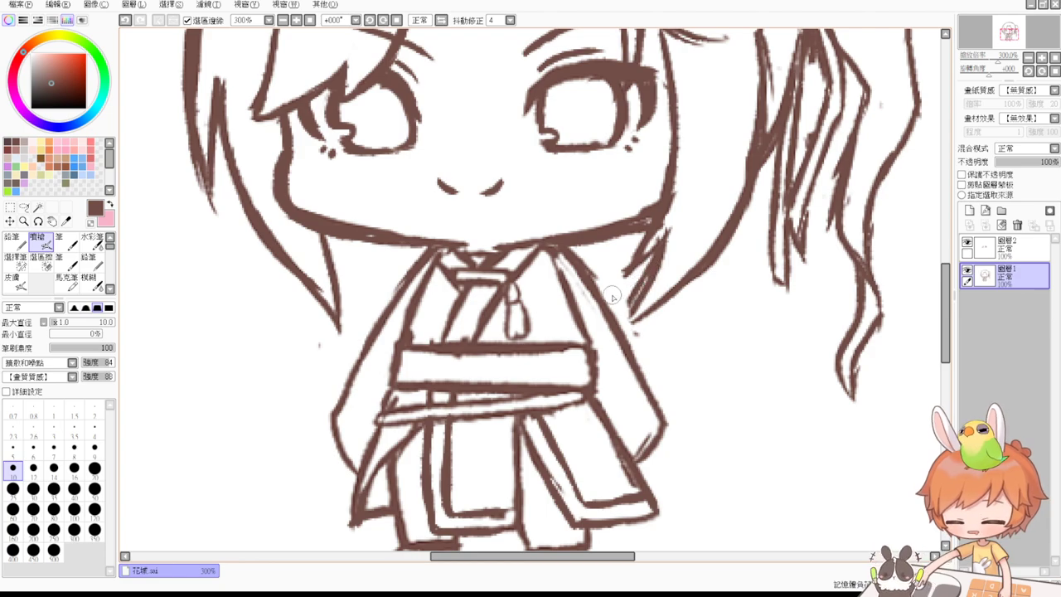
click(310, 20)
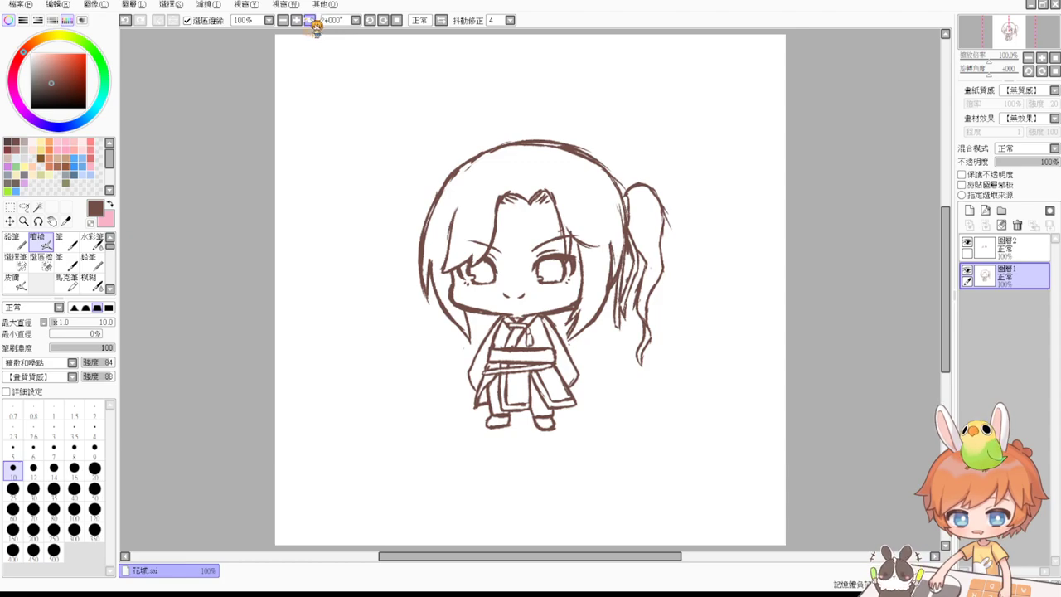
click(298, 20)
click(299, 20)
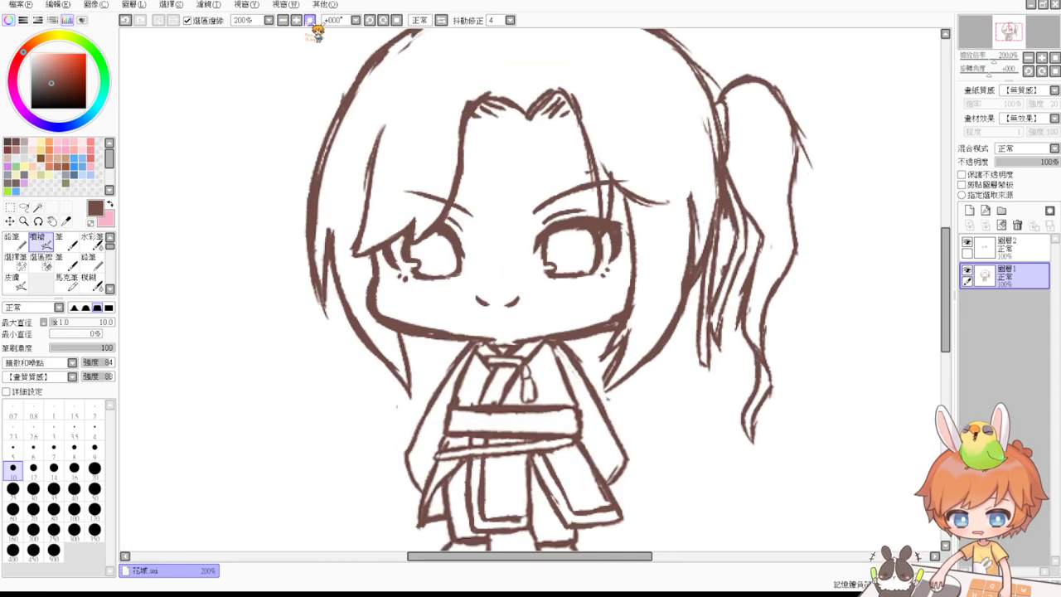
mouse_move(480, 301)
mouse_down()
mouse_move(515, 302)
mouse_move(504, 311)
mouse_up()
key(b)
key(ctrl+z)
key(ctrl+z)
key(ctrl+z)
click(501, 301)
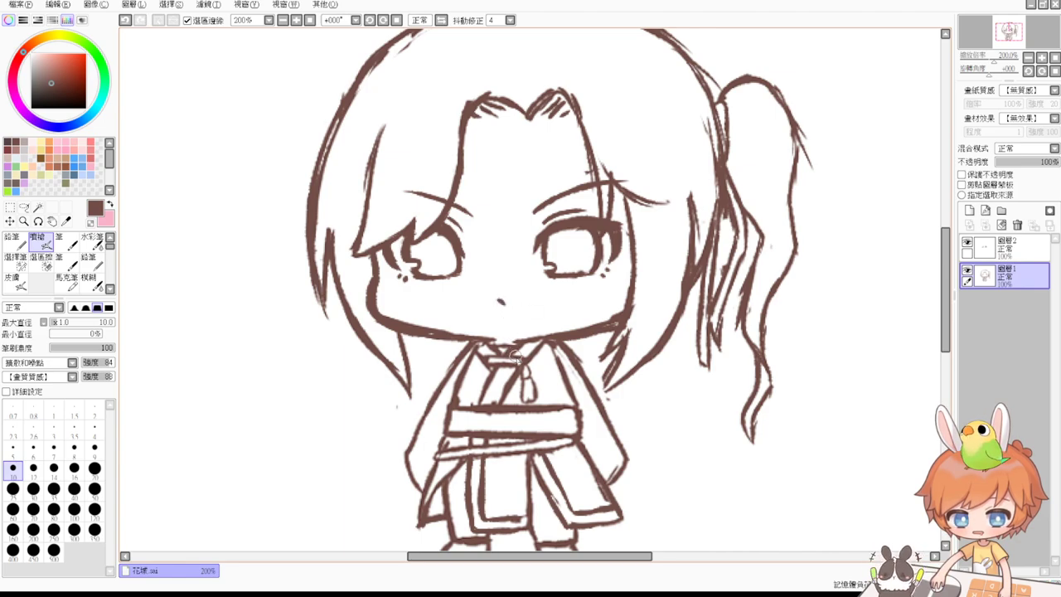
key(ctrl+z)
Redraw the smile as two short, separate upturned curves centred between the eyes.
mouse_move(494, 293)
mouse_down()
mouse_move(505, 304)
mouse_move(494, 305)
mouse_move(508, 300)
mouse_move(497, 306)
mouse_up()
key(ctrl+z)
key(ctrl+z)
key(ctrl+z)
key(ctrl+z)
key(ctrl+z)
key(ctrl+z)
key(ctrl+z)
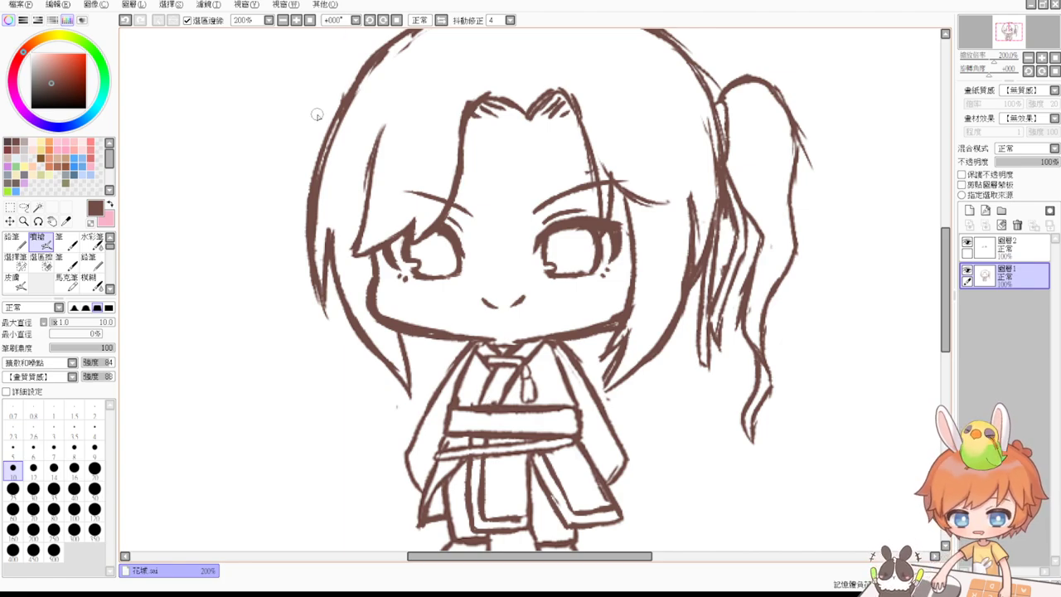
Examine the whole figure at different magnifications, comparing the face with the outfit up close.
click(310, 20)
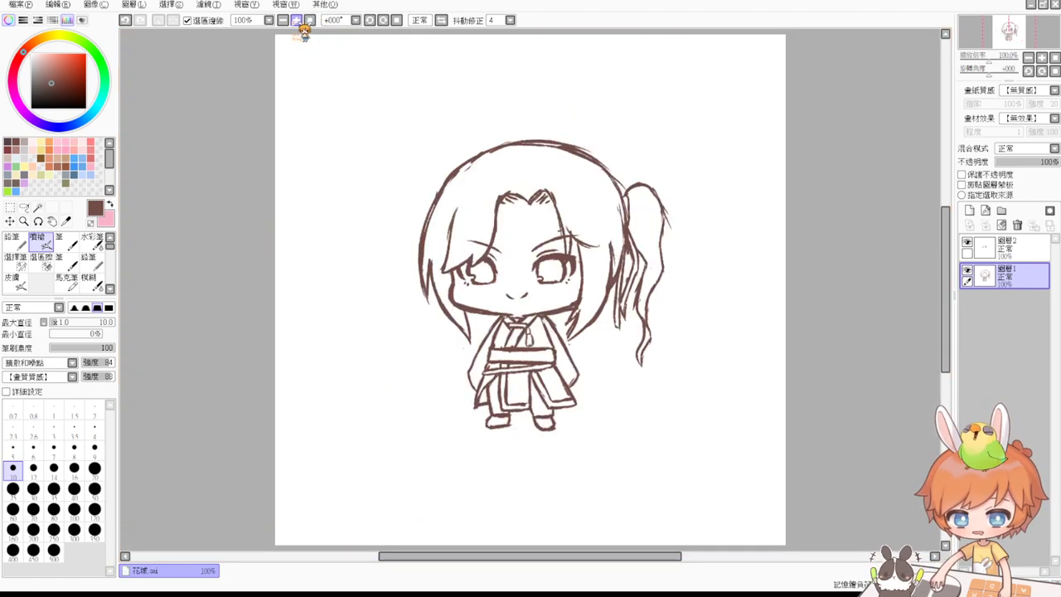
click(297, 21)
click(310, 20)
click(296, 20)
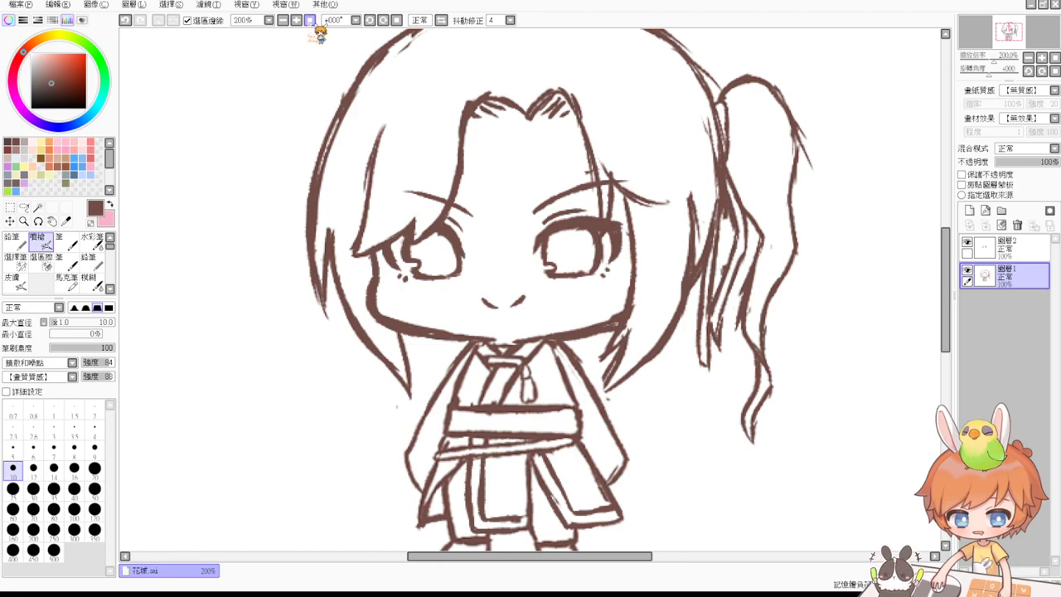
click(309, 20)
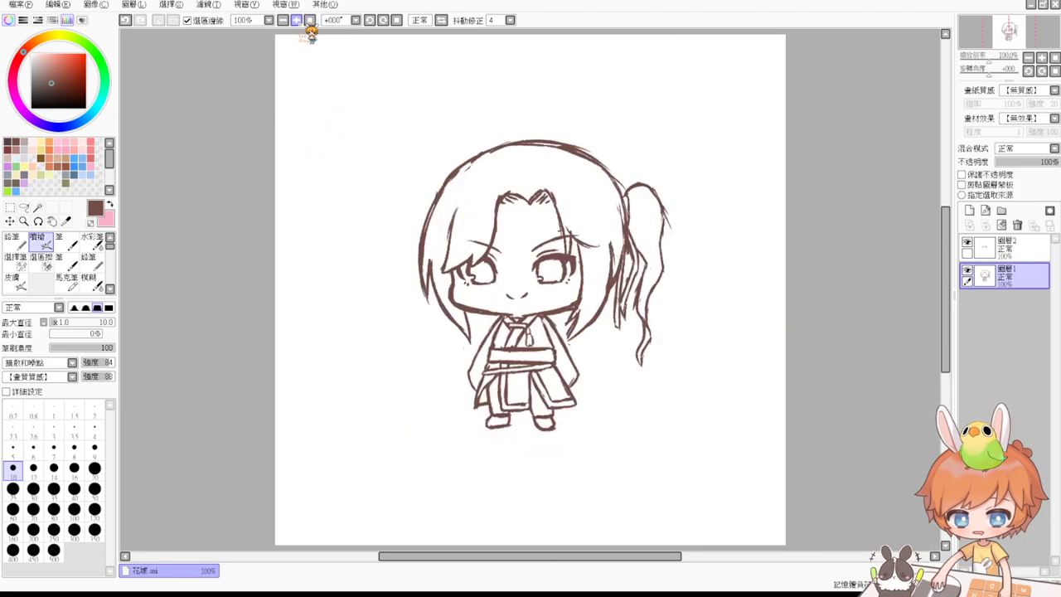
click(298, 21)
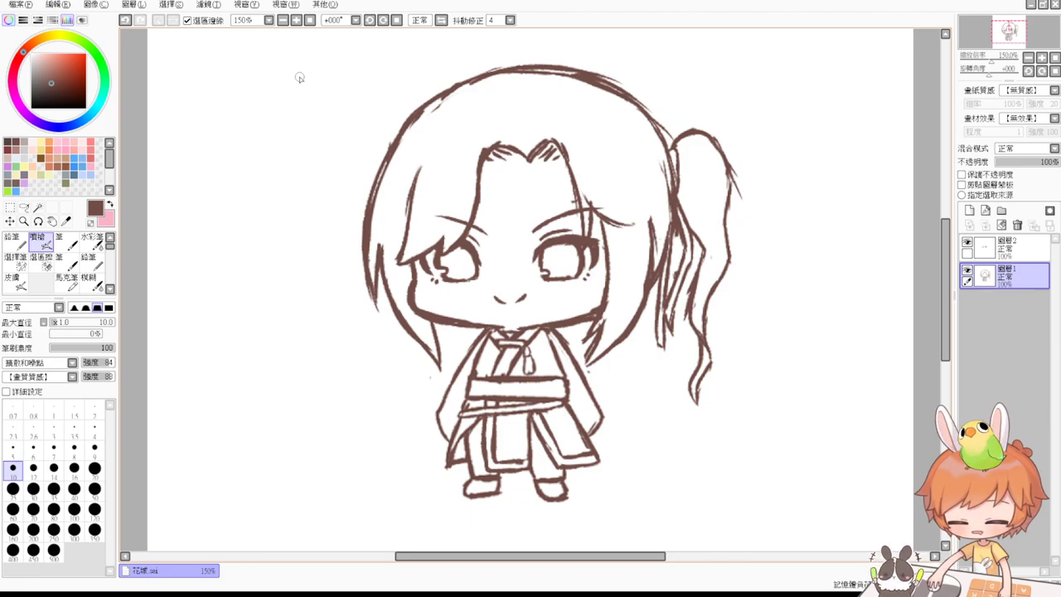
scroll(300, 78, up, 2)
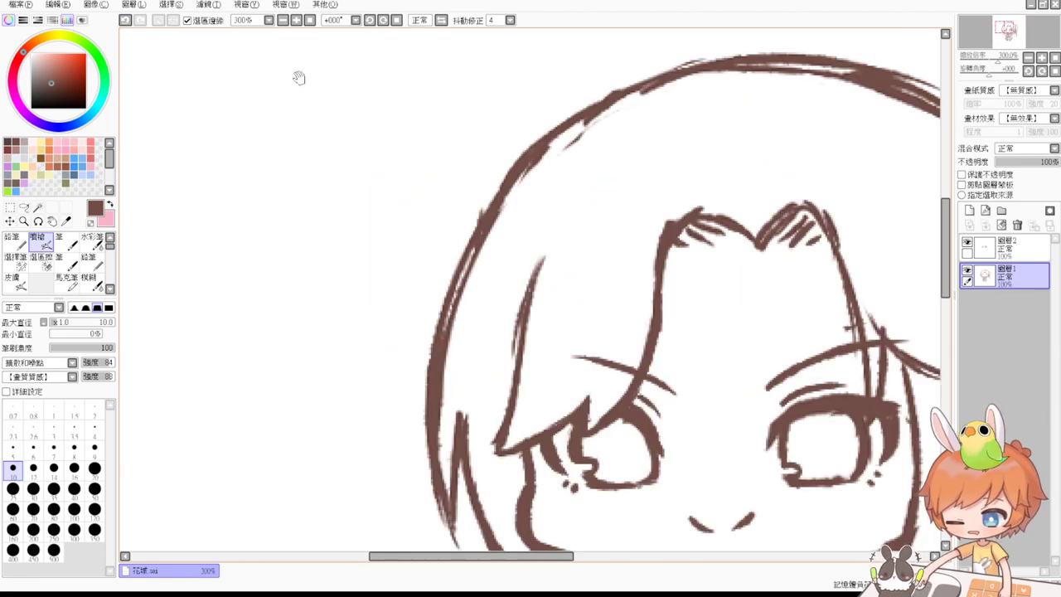
drag(733, 415, 525, 214)
scroll(526, 220, down, 5)
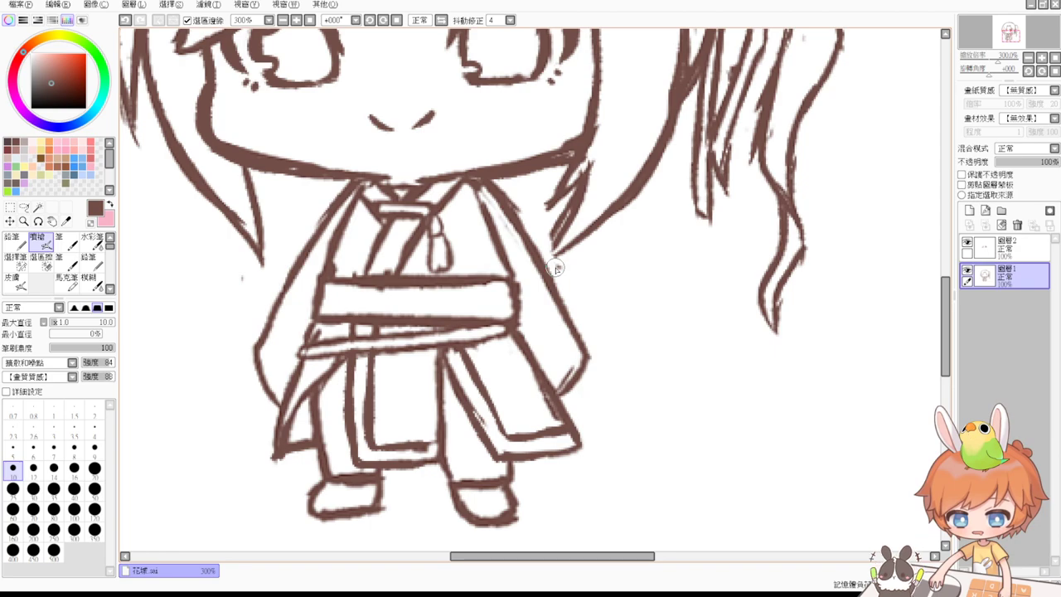
Erase the ankle lines separating both shoes from the legs and extend the skirt hem across the tops of the legs.
scroll(336, 419, down, 2)
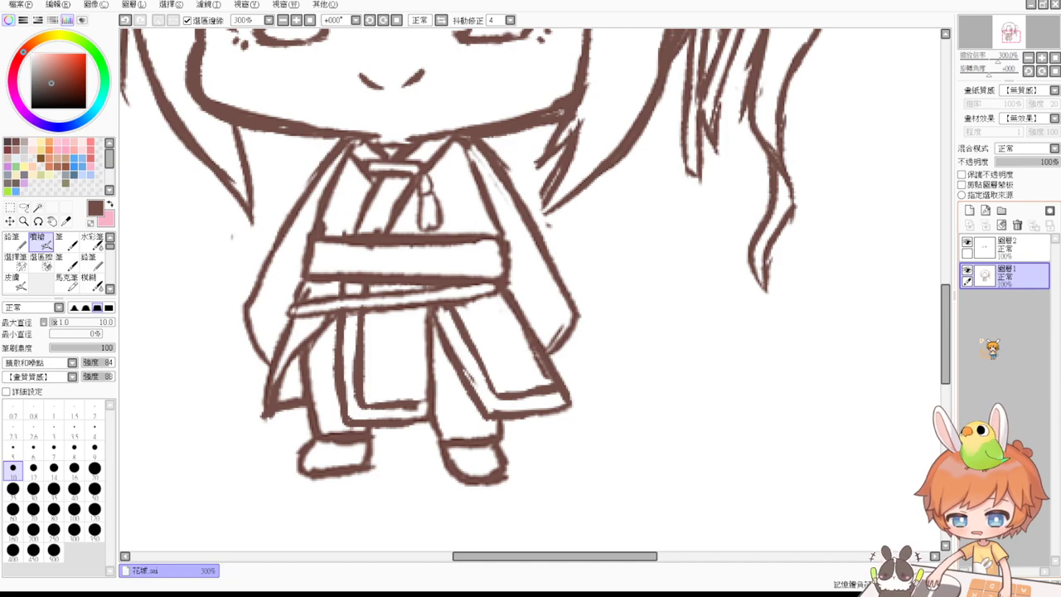
key(e)
mouse_move(335, 438)
mouse_down()
mouse_move(316, 412)
mouse_move(342, 416)
mouse_up()
key(n)
key(ctrl+z)
key(e)
mouse_move(450, 437)
mouse_down()
mouse_move(477, 451)
mouse_move(486, 434)
mouse_move(456, 413)
mouse_move(445, 414)
mouse_move(449, 423)
mouse_move(433, 413)
mouse_move(465, 422)
mouse_up()
key(n)
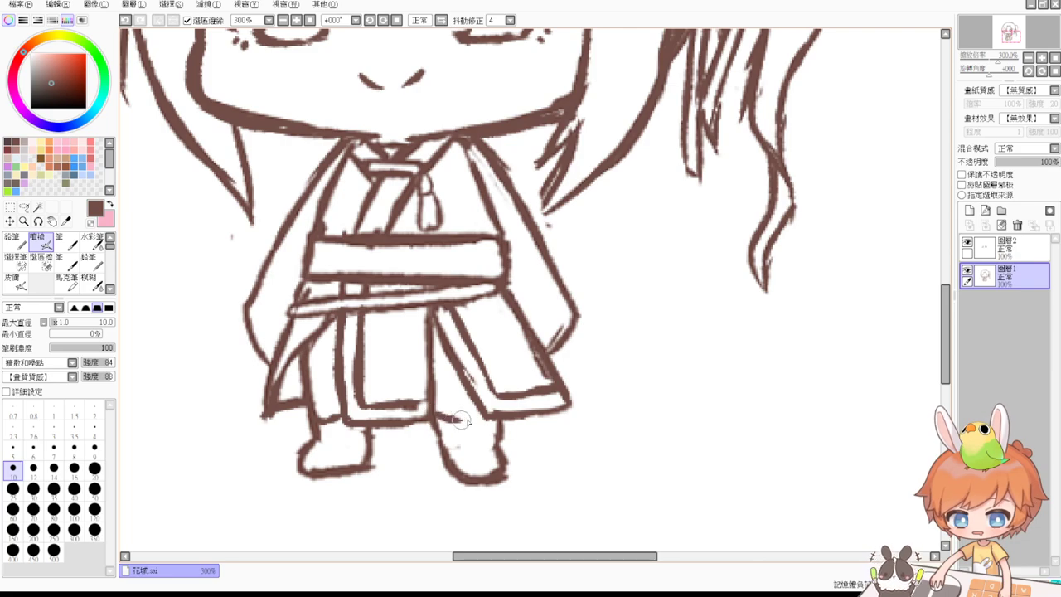
drag(484, 346, 504, 356)
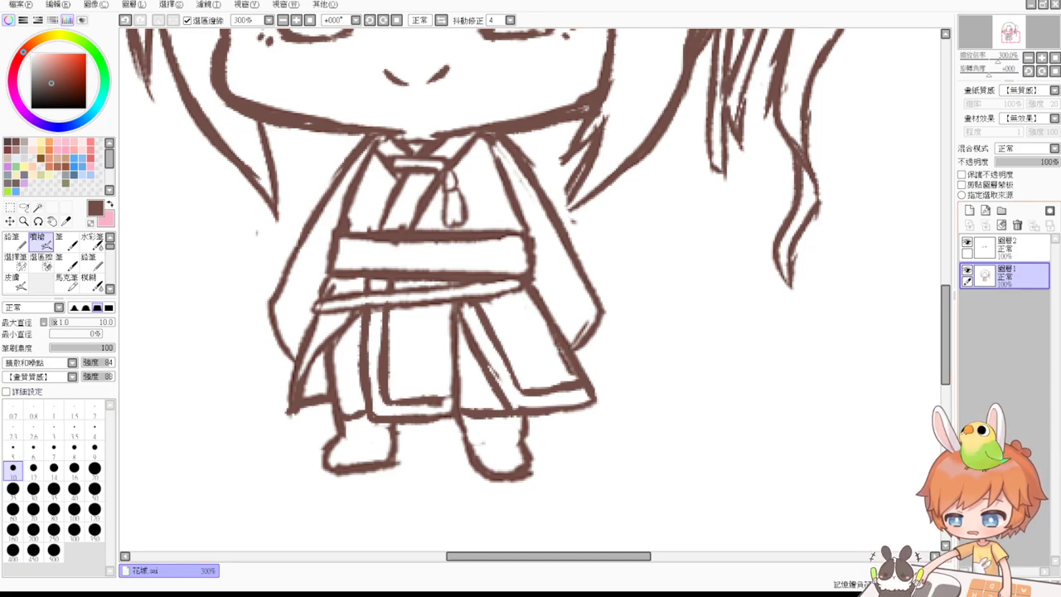
Touch up the leg and shoe outlines below the hem, alternating small erasures with short brush strokes.
key(e)
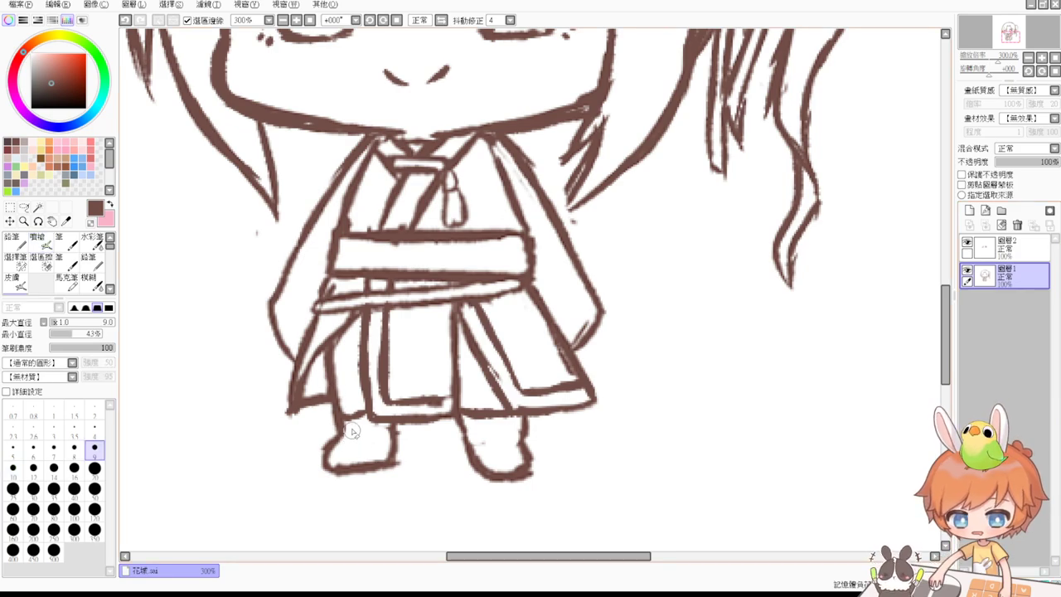
key(b)
key(e)
key(b)
key(e)
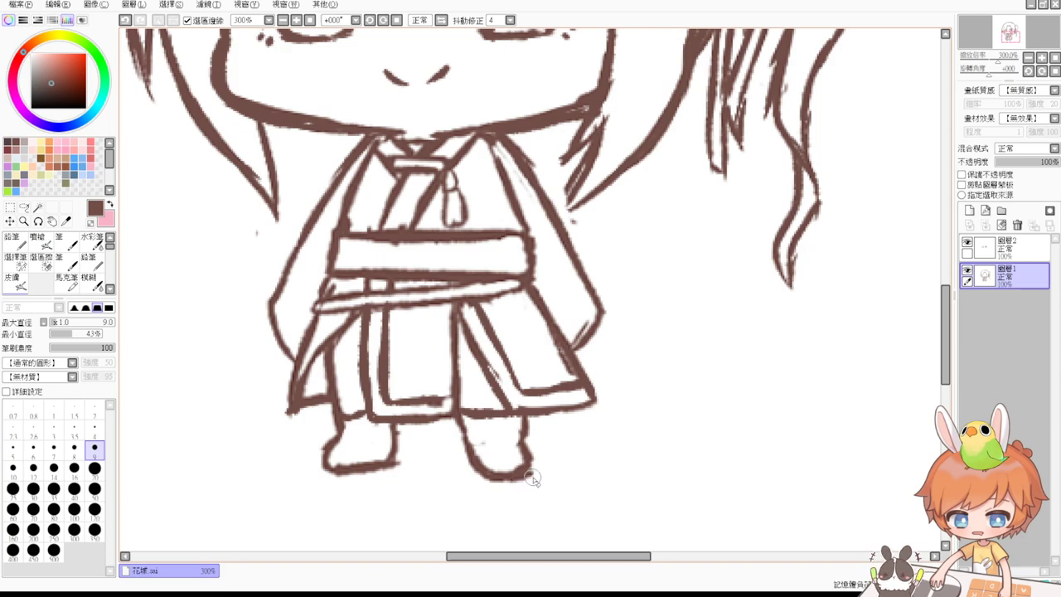
key(v)
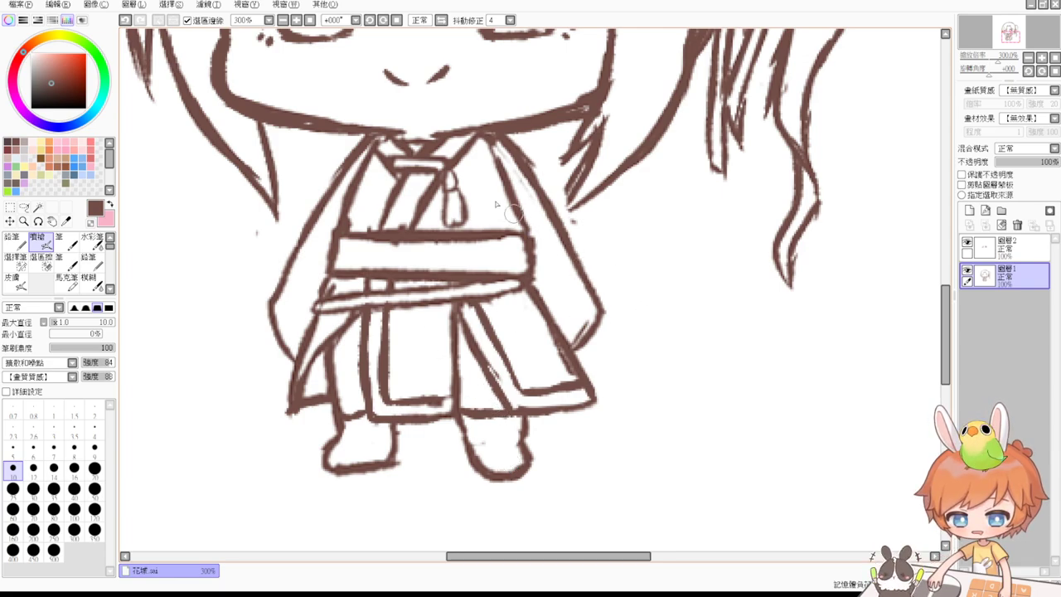
Create a layer folder and move both sketch layers into it.
click(309, 20)
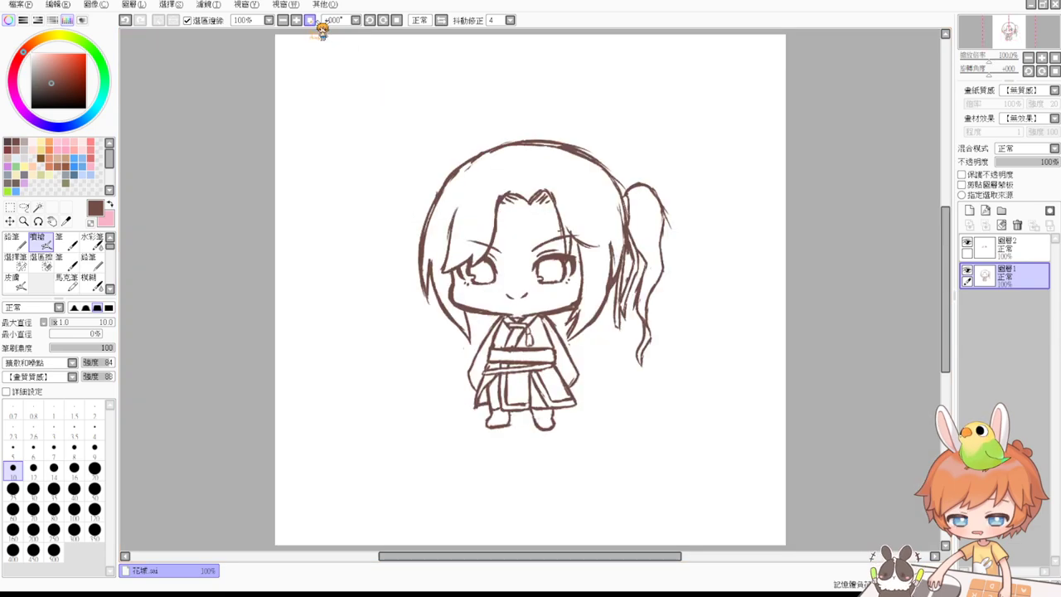
click(296, 19)
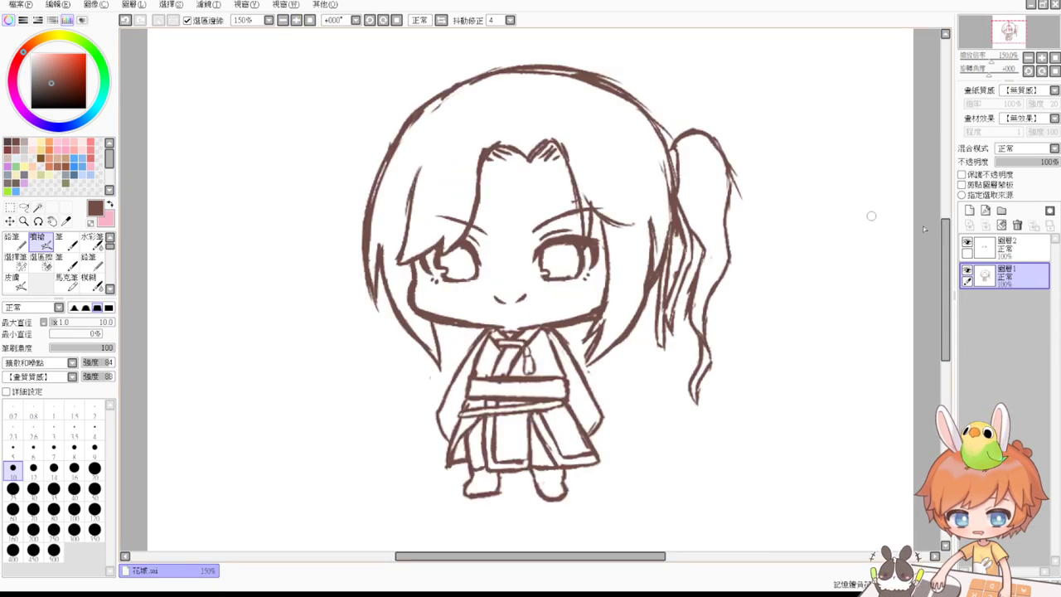
click(1020, 256)
click(1001, 211)
drag(1018, 277, 1018, 253)
drag(1020, 302, 1018, 256)
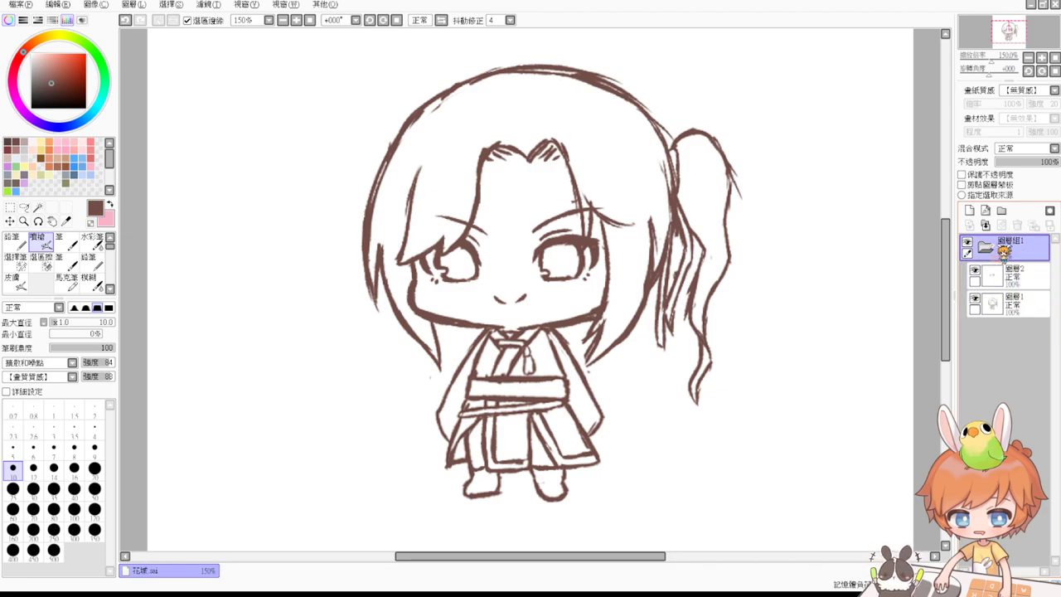
Collapse the sketch folder and create a second layer folder above it with a new empty layer inside.
click(985, 248)
click(1002, 211)
click(970, 210)
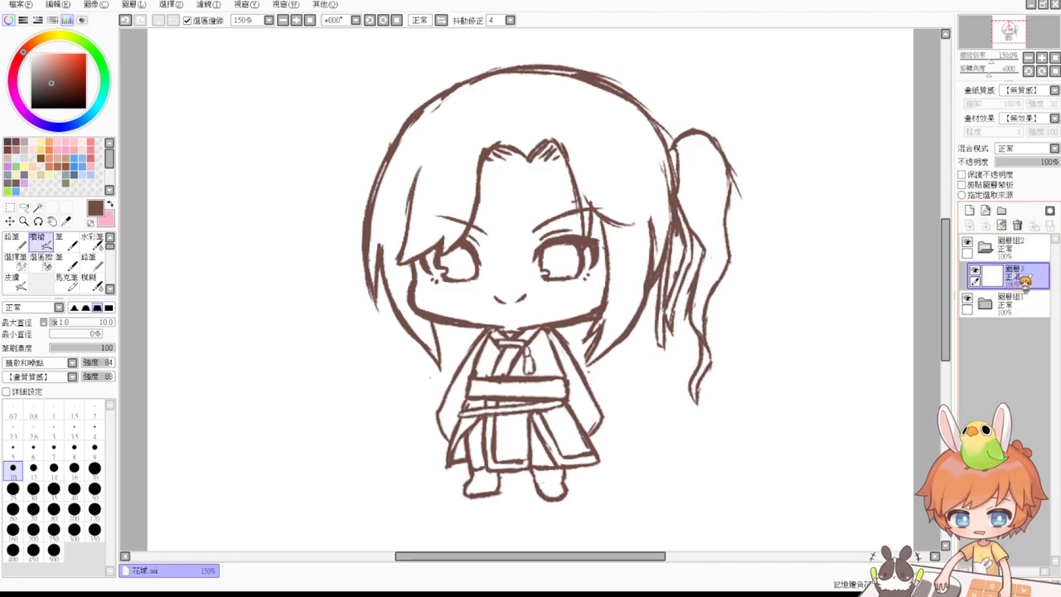
Lower the sketch folder's opacity to 24% and make the new empty layer active.
click(1007, 303)
click(1011, 162)
click(1015, 278)
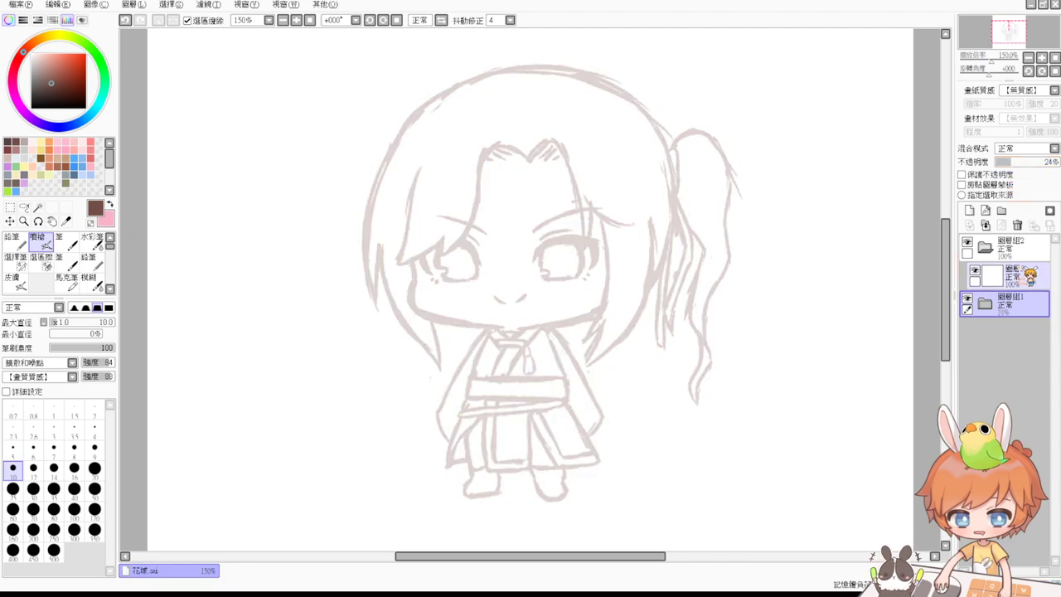
Ink the inner edge of the left bangs in dark brown, from the hair parting down towards the left eye.
key(Page_Up)
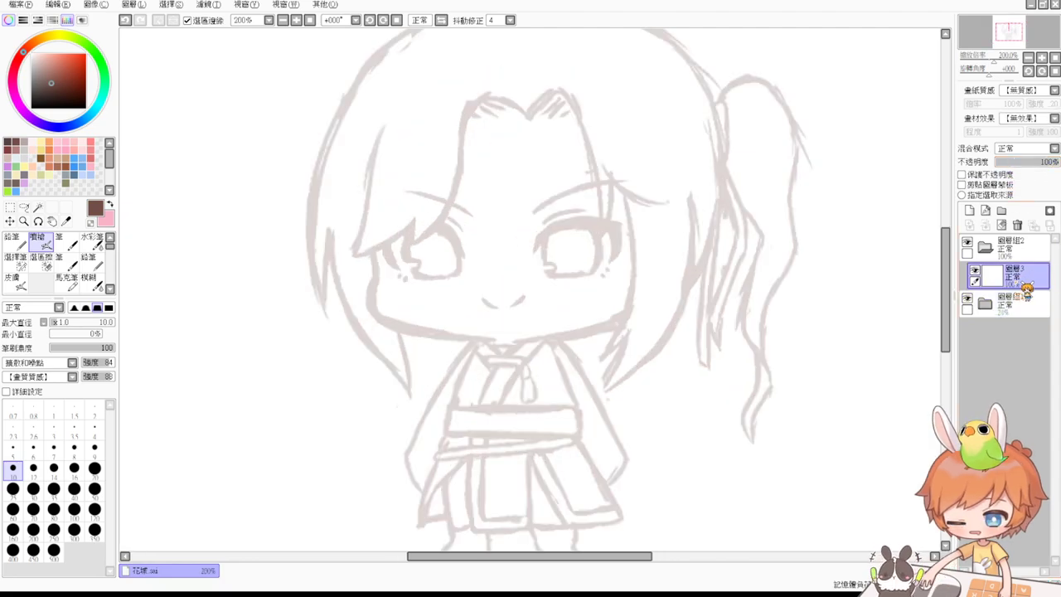
drag(678, 208, 677, 275)
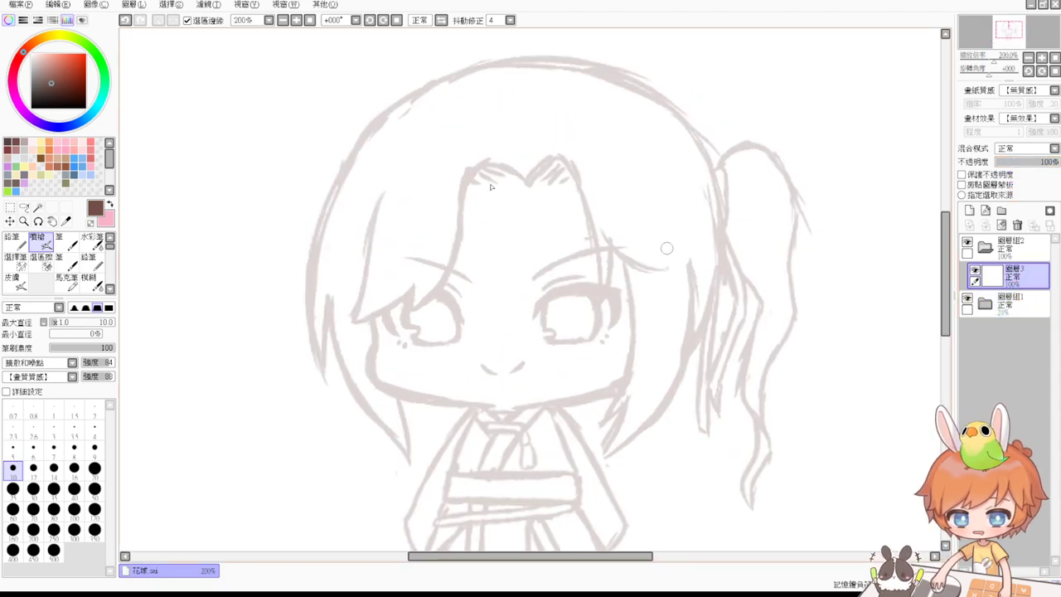
drag(525, 183, 462, 178)
key(ctrl+z)
key(ctrl+z)
mouse_move(526, 183)
mouse_down()
mouse_move(505, 165)
mouse_move(473, 177)
mouse_move(461, 233)
mouse_up()
key(ctrl+z)
drag(483, 169, 451, 273)
key(ctrl+z)
mouse_move(483, 170)
mouse_down()
mouse_move(435, 287)
mouse_move(408, 312)
mouse_move(445, 279)
mouse_up()
key(ctrl+z)
Ink the jagged lower tips and the outer edge of the left bangs.
drag(409, 312, 452, 264)
key(ctrl+z)
drag(407, 313, 452, 264)
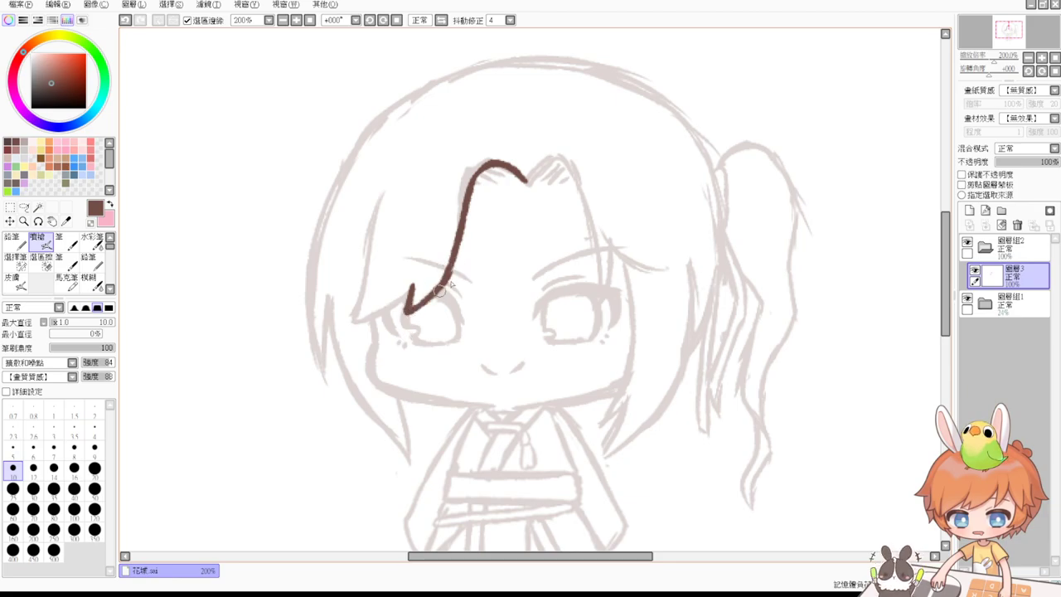
mouse_move(386, 197)
mouse_down()
mouse_move(358, 320)
mouse_move(409, 290)
mouse_up()
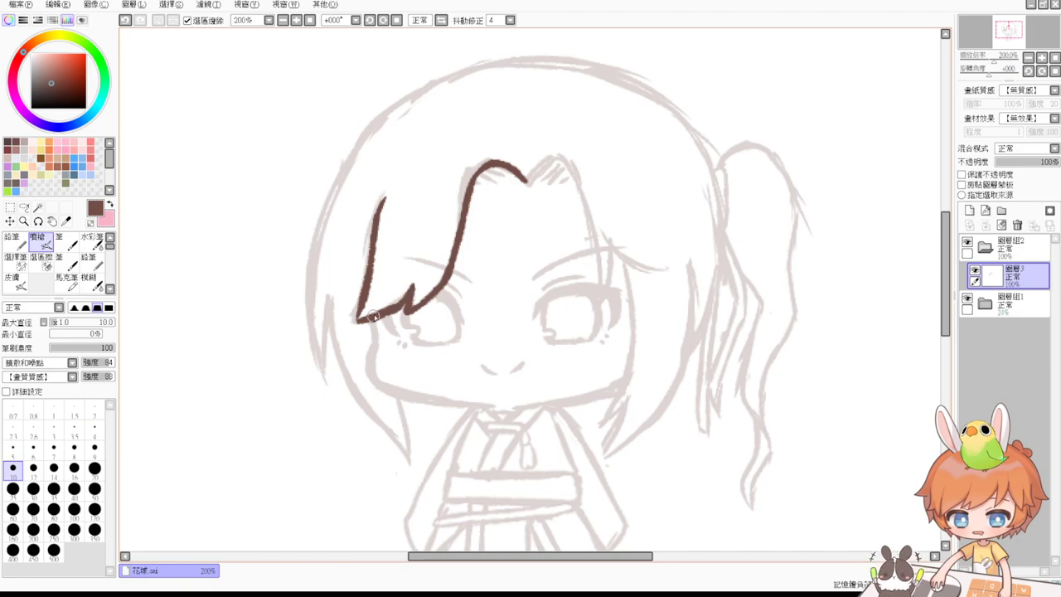
Ink the short contour of the left cheek beneath the tip of the bangs.
drag(509, 407, 485, 365)
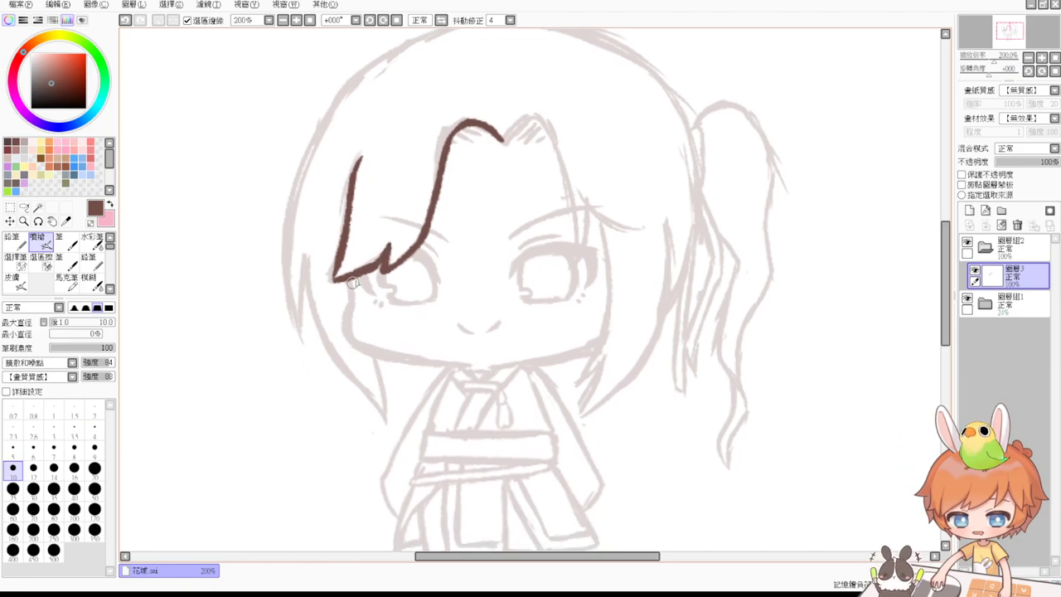
key(ctrl+z)
mouse_move(349, 276)
mouse_down()
mouse_move(353, 308)
mouse_move(372, 353)
mouse_up()
key(ctrl+z)
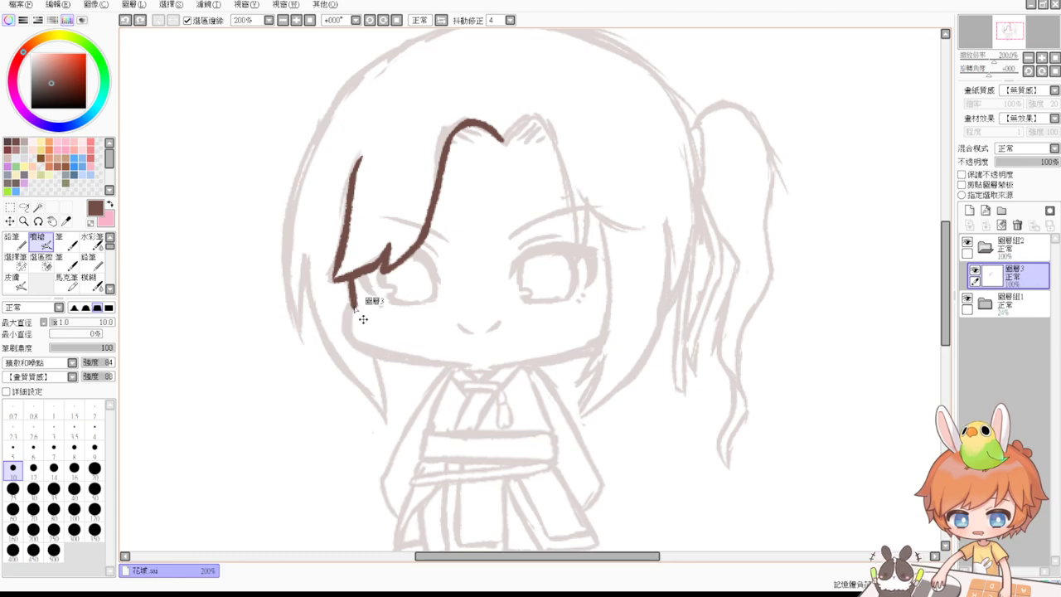
drag(353, 308, 378, 354)
key(ctrl+z)
mouse_move(354, 307)
mouse_down()
mouse_move(349, 336)
mouse_move(379, 357)
mouse_up()
key(ctrl+z)
Ink the jawline from the left cheek to the right cheek, leaving a small gap at the chin.
mouse_move(354, 304)
mouse_down()
mouse_move(382, 350)
mouse_move(447, 360)
mouse_up()
key(ctrl+z)
drag(357, 338, 460, 361)
key(ctrl+z)
mouse_move(350, 332)
mouse_down()
mouse_move(389, 354)
mouse_move(590, 350)
mouse_up()
key(ctrl+z)
mouse_move(495, 365)
mouse_down()
mouse_move(584, 342)
mouse_move(597, 325)
mouse_move(502, 363)
mouse_move(575, 350)
mouse_move(605, 335)
mouse_up()
key(ctrl+z)
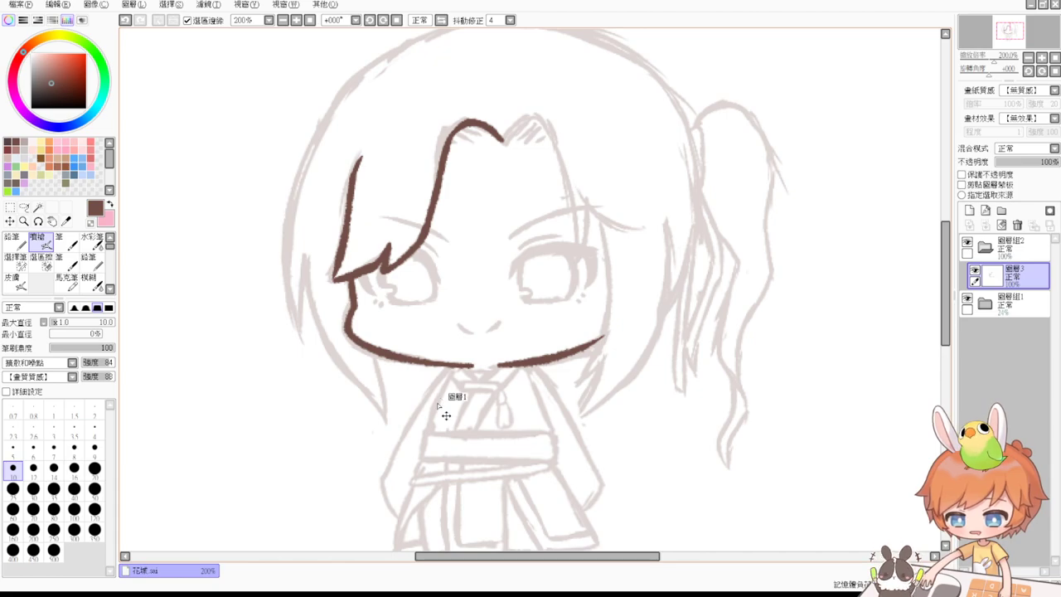
Ink the long outer curve of the left side lock down to its point below the jaw.
scroll(440, 406, up, 1)
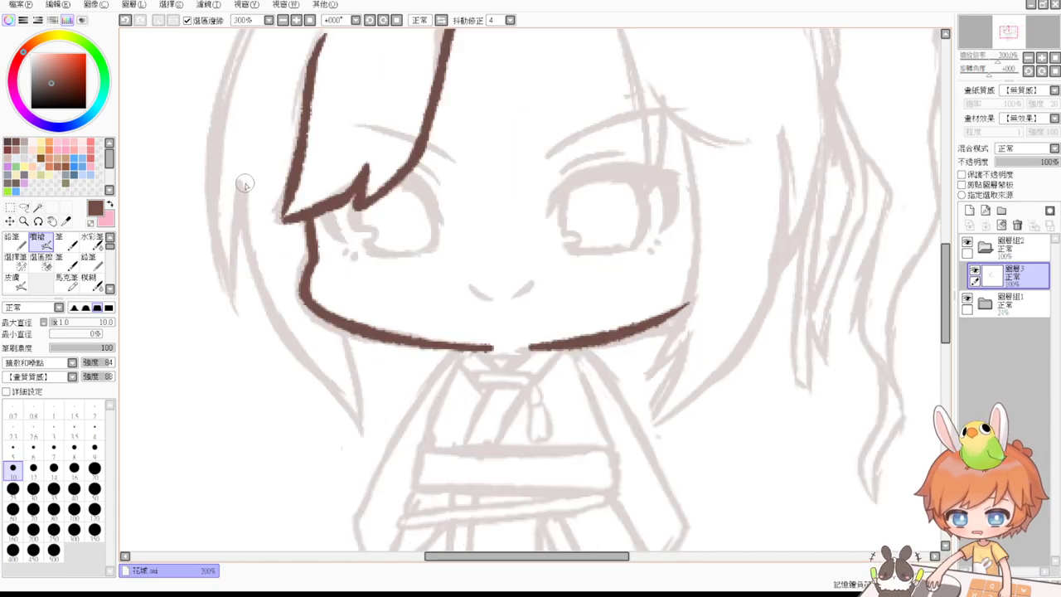
drag(247, 184, 269, 292)
key(ctrl+z)
mouse_move(247, 189)
mouse_down()
mouse_move(282, 327)
mouse_move(309, 344)
mouse_move(242, 206)
mouse_move(305, 343)
mouse_up()
key(ctrl+z)
drag(259, 286, 322, 391)
key(ctrl+z)
drag(252, 278, 348, 426)
key(ctrl+z)
drag(252, 280, 357, 421)
key(ctrl+z)
key(ctrl+z)
drag(255, 292, 357, 419)
Ink the short inner edge of the left side lock from the jawline to its pointed end.
drag(350, 334, 355, 412)
key(ctrl+z)
drag(355, 331, 355, 412)
key(ctrl+z)
drag(349, 330, 358, 421)
Ink the short strand line that rises from the notch at the top of the left side lock.
drag(355, 308, 396, 484)
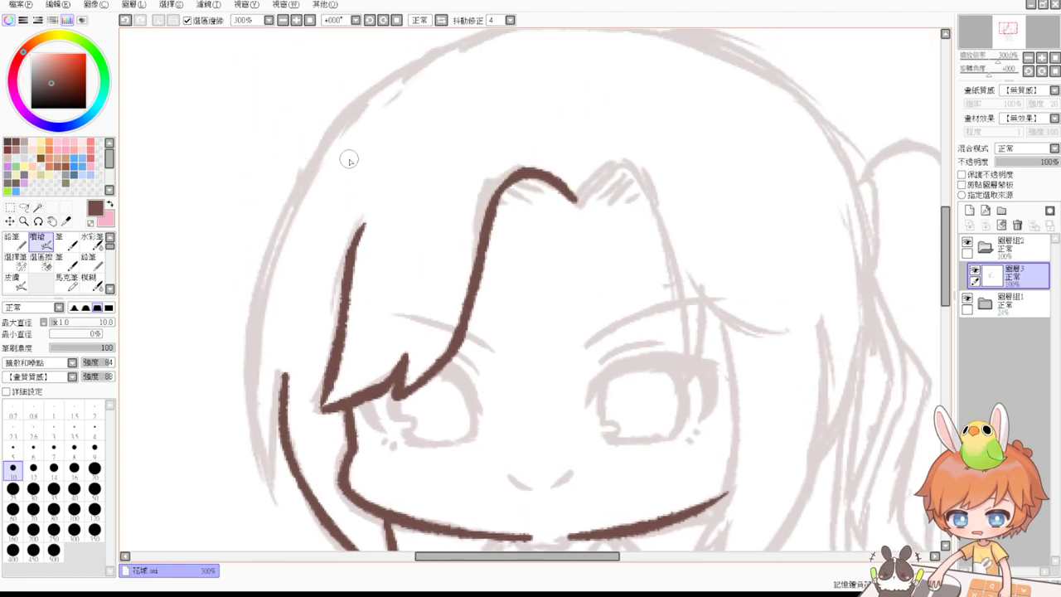
drag(281, 382, 280, 450)
key(ctrl+z)
drag(285, 377, 280, 491)
key(ctrl+z)
drag(283, 378, 276, 491)
key(ctrl+z)
drag(285, 373, 281, 501)
Rotate the canvas to about -31° and ink the upper part of the hair's left outer contour.
drag(699, 226, 593, 354)
mouse_move(679, 315)
mouse_down()
mouse_move(679, 287)
mouse_move(699, 313)
mouse_up()
click(295, 21)
mouse_move(238, 358)
mouse_down()
mouse_move(343, 410)
mouse_move(279, 322)
mouse_move(287, 383)
mouse_up()
click(268, 311)
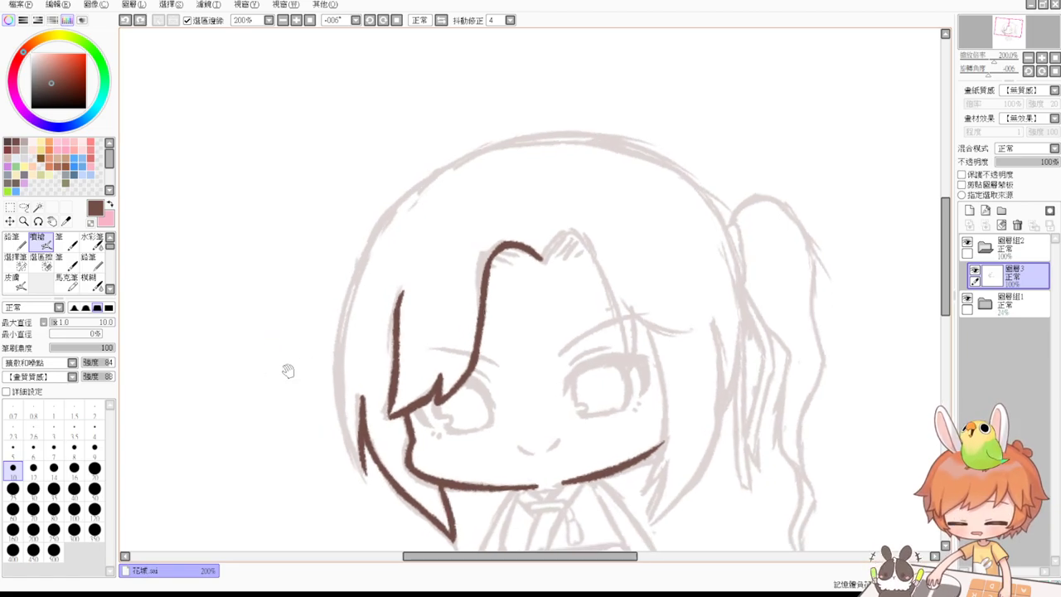
mouse_move(248, 405)
mouse_down()
mouse_move(379, 440)
mouse_move(540, 341)
mouse_move(549, 263)
mouse_up()
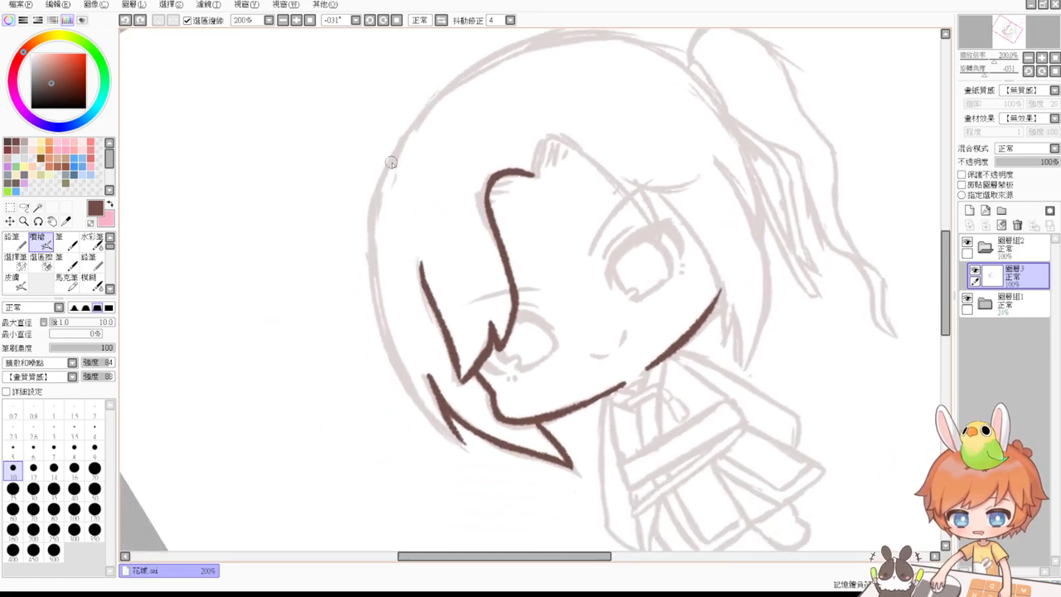
mouse_move(408, 129)
mouse_down()
mouse_move(386, 163)
mouse_move(365, 291)
mouse_up()
key(ctrl+z)
drag(406, 131, 365, 375)
key(ctrl+z)
mouse_move(408, 136)
mouse_down()
mouse_move(406, 394)
mouse_move(440, 431)
mouse_up()
key(ctrl+z)
Extend the left outer hair contour down to the tip of the short strand.
drag(374, 295, 451, 438)
key(ctrl+z)
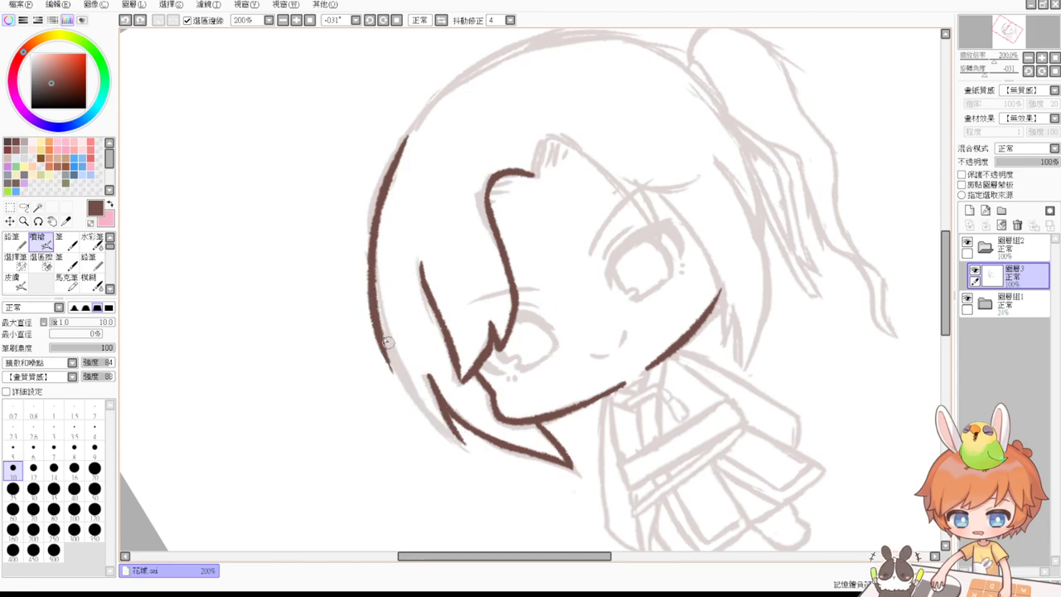
drag(375, 301, 460, 439)
key(ctrl+z)
mouse_move(373, 295)
mouse_down()
mouse_move(432, 421)
mouse_move(463, 439)
mouse_up()
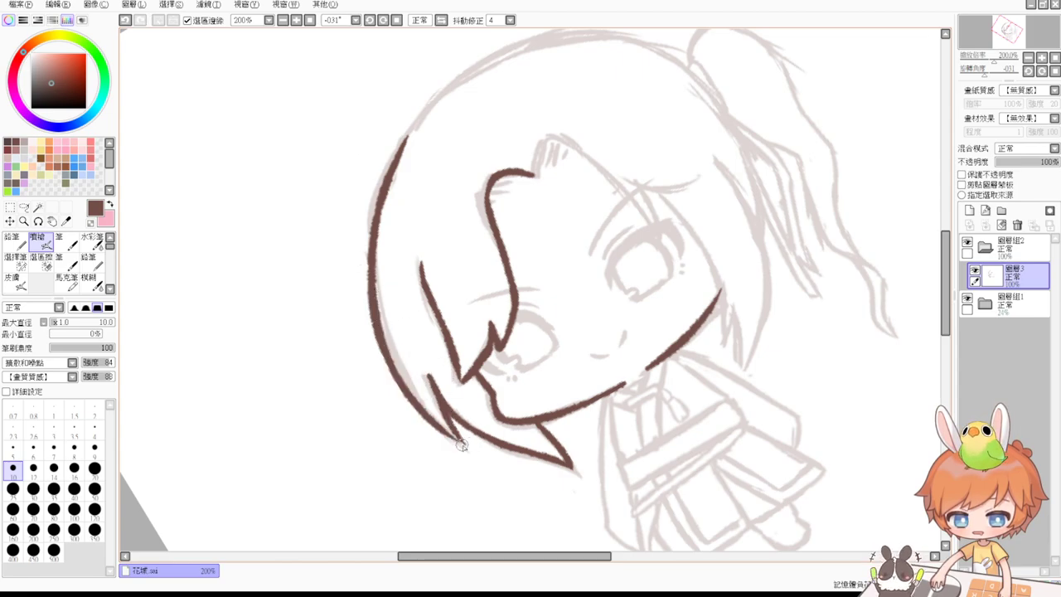
key(ctrl+z)
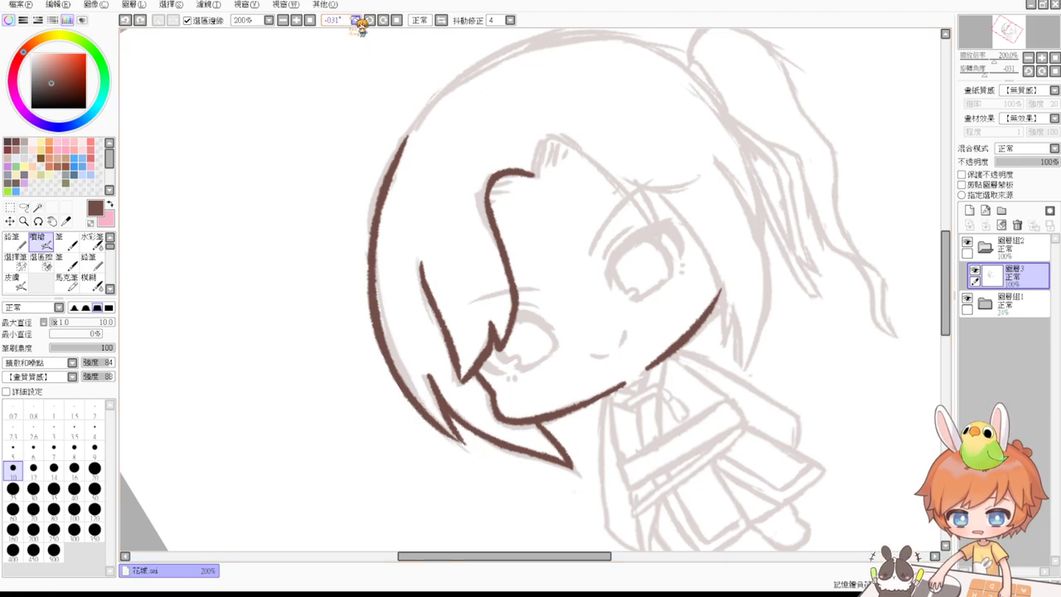
Rotate the canvas to -117° and ink the top of the head, continuing from the end of the left hair contour.
click(383, 20)
click(383, 20)
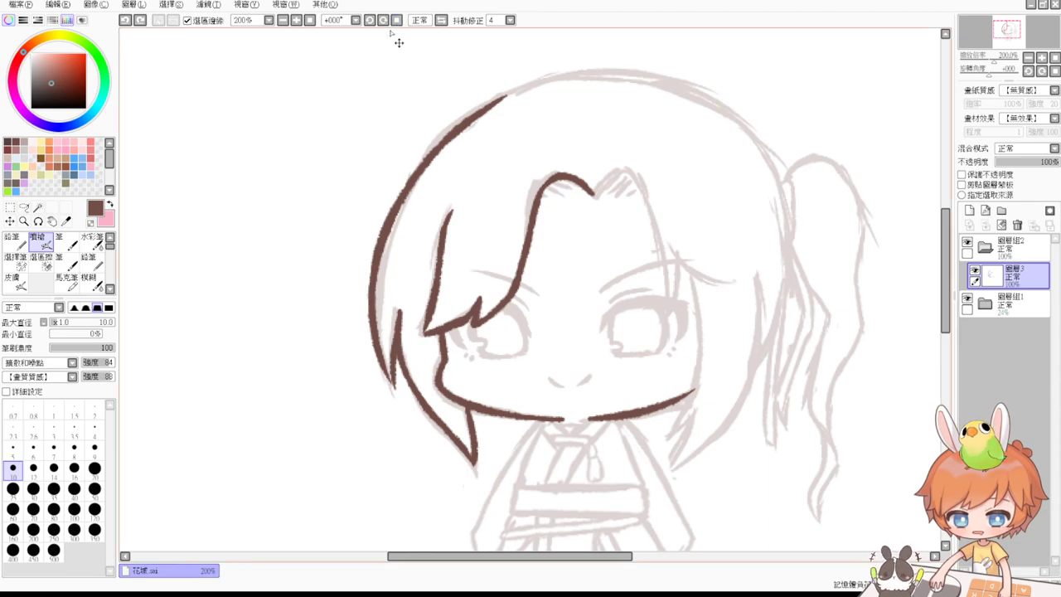
scroll(392, 34, up, 2)
drag(659, 330, 643, 77)
drag(442, 341, 443, 322)
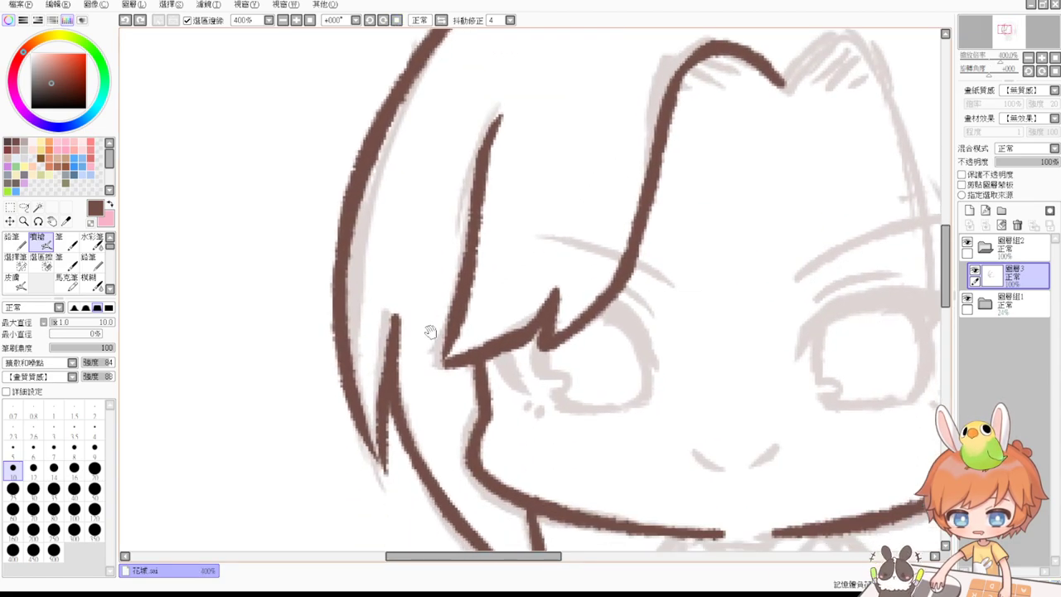
drag(357, 413, 385, 474)
drag(432, 259, 373, 367)
drag(504, 279, 417, 287)
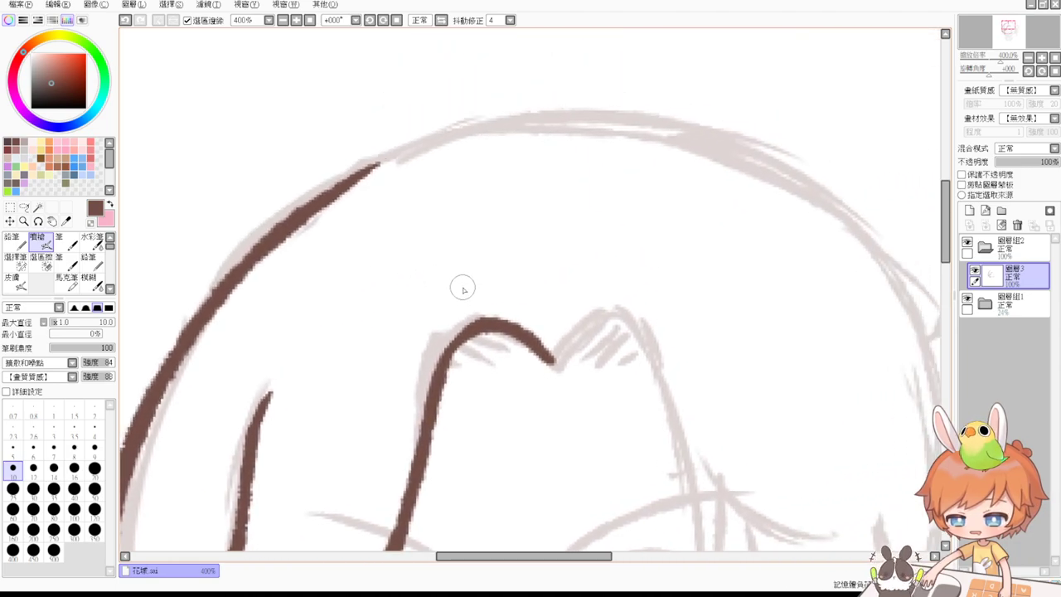
click(283, 20)
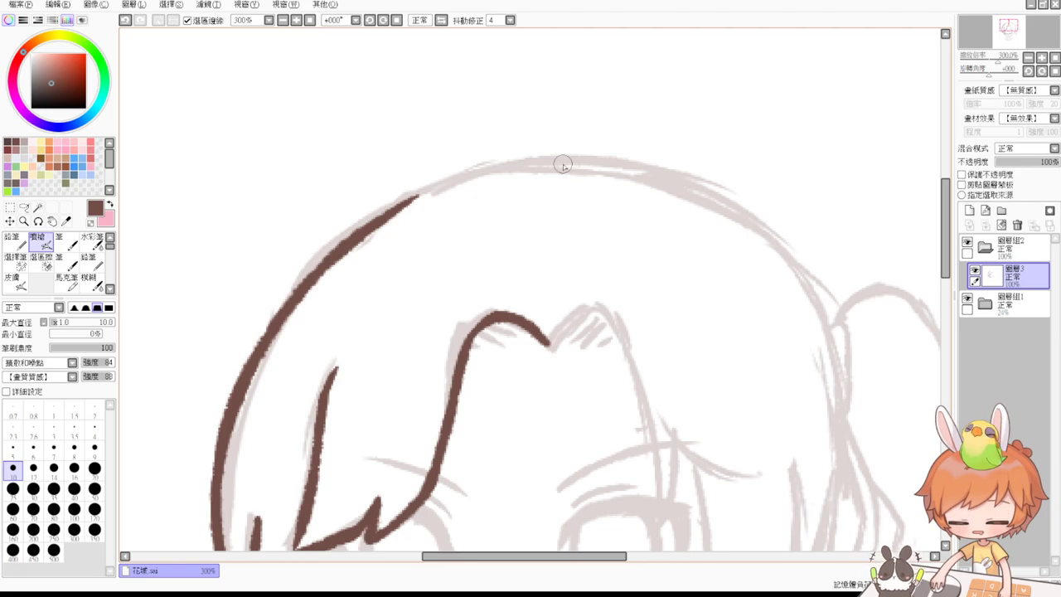
mouse_move(288, 108)
mouse_down()
mouse_move(374, 384)
mouse_move(647, 378)
mouse_move(584, 374)
mouse_up()
click(283, 20)
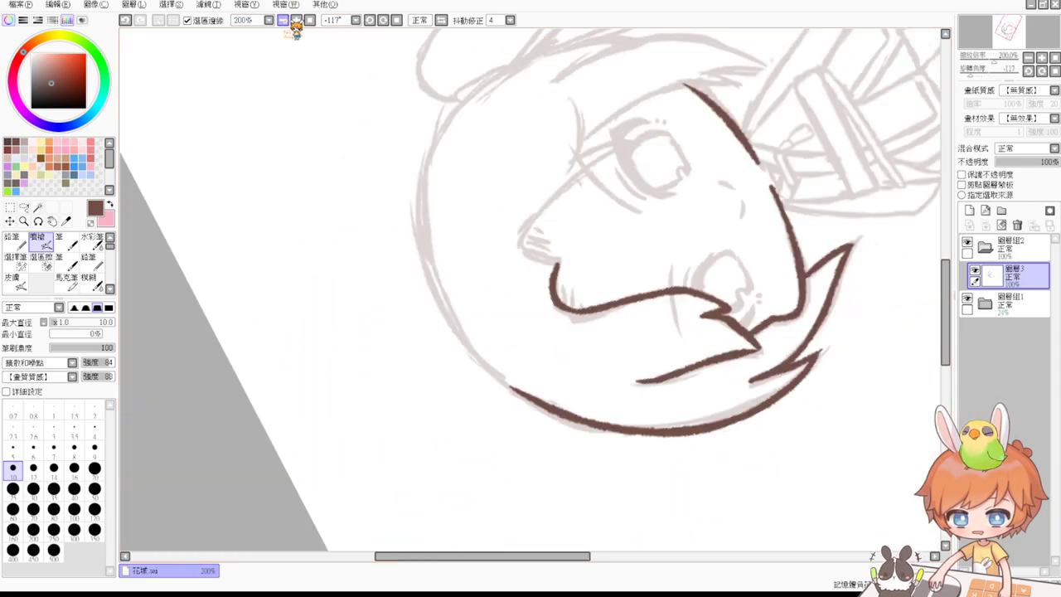
click(283, 20)
key(ctrl)
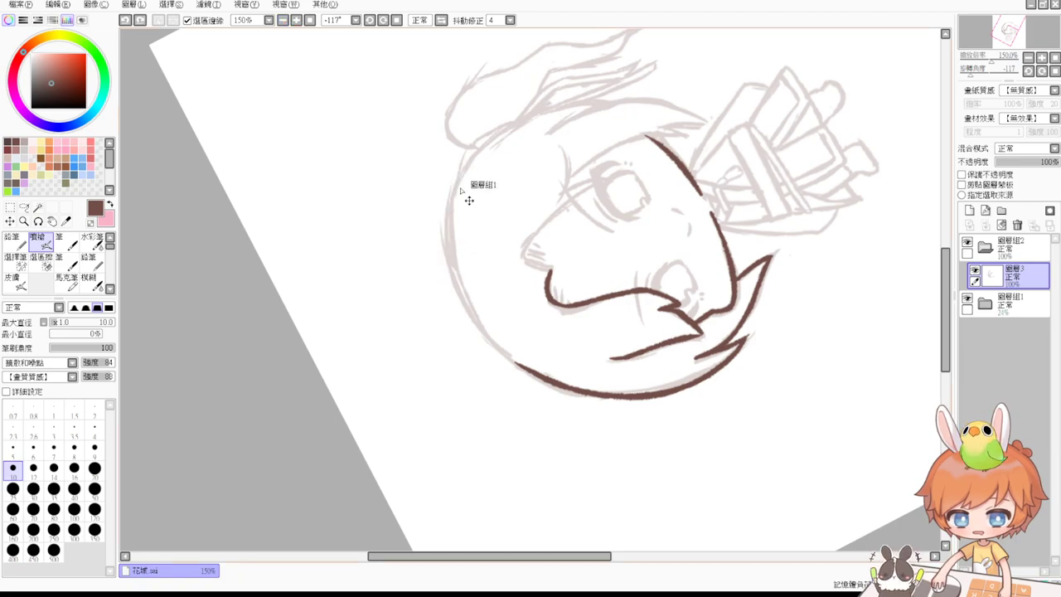
drag(471, 155, 496, 348)
key(ctrl+z)
drag(452, 205, 510, 363)
key(ctrl+z)
mouse_move(454, 186)
mouse_down()
mouse_move(543, 360)
mouse_move(506, 364)
mouse_move(540, 355)
mouse_move(462, 286)
mouse_move(553, 365)
mouse_up()
key(ctrl+z)
key(ctrl+z)
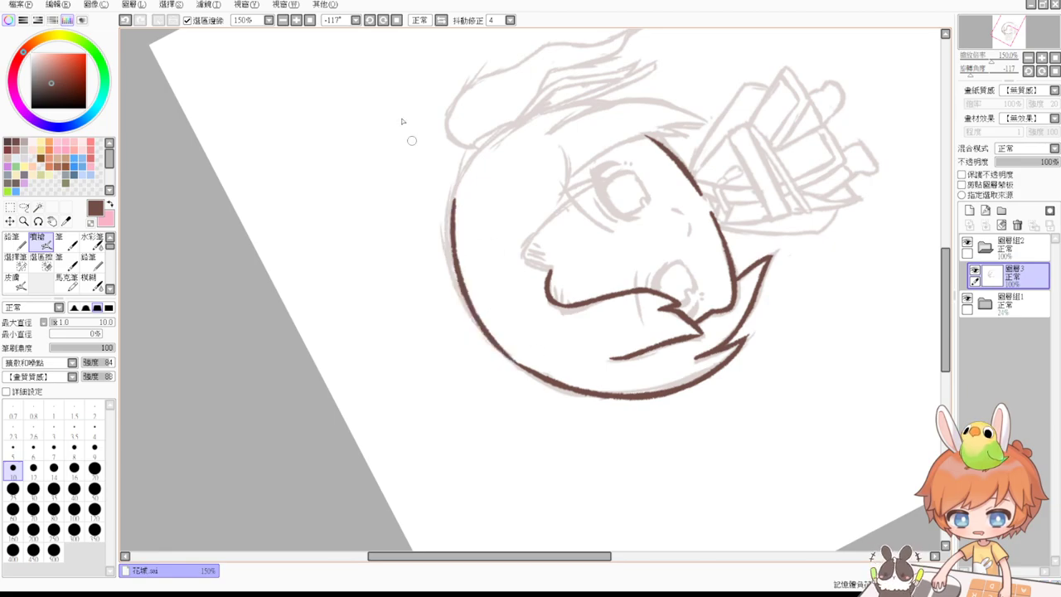
Reset the canvas rotation and ink the upper right head contour down to the base of the ponytail.
click(397, 20)
scroll(415, 35, up, 2)
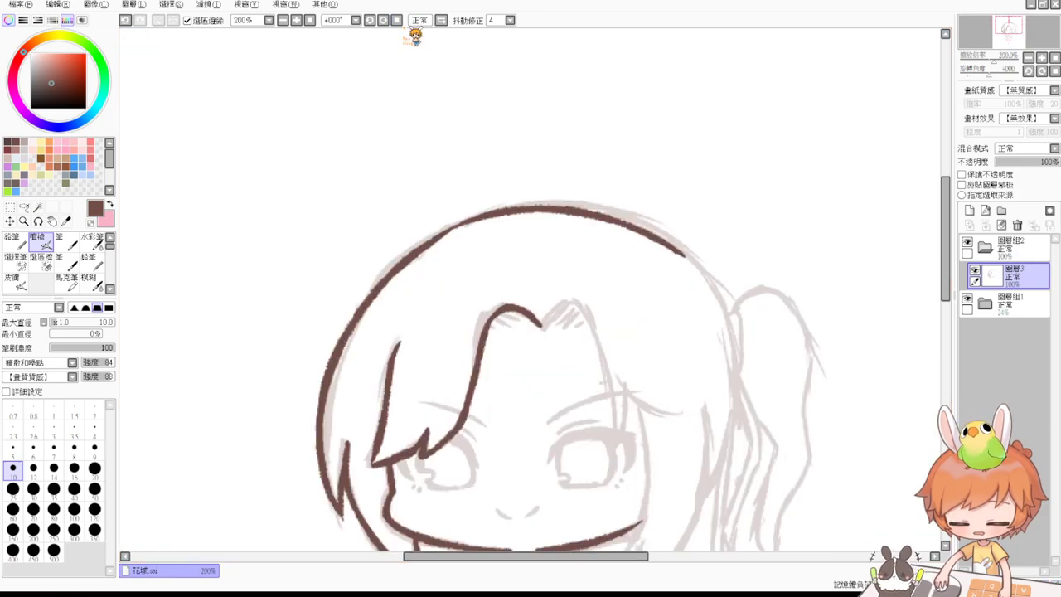
drag(374, 226, 466, 179)
key(ctrl+z)
drag(841, 293, 580, 227)
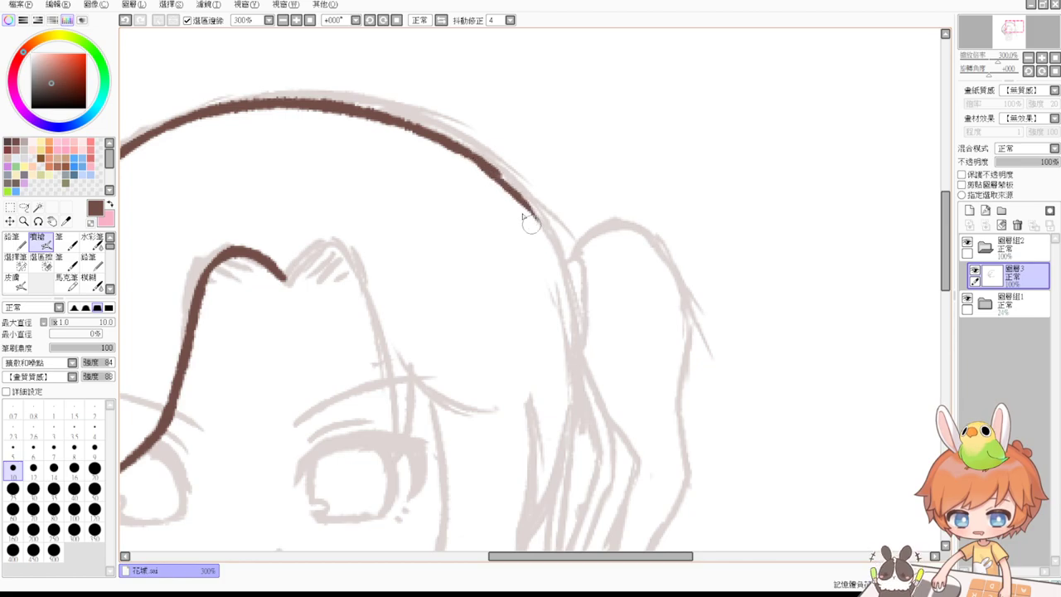
key(ctrl+z)
key(ctrl+z)
mouse_move(481, 162)
mouse_down()
mouse_move(572, 288)
mouse_move(553, 233)
mouse_move(570, 269)
mouse_up()
key(ctrl+z)
key(ctrl+z)
mouse_move(476, 156)
mouse_down()
mouse_move(564, 287)
mouse_move(542, 225)
mouse_move(562, 269)
mouse_up()
Ink the right side of the head from the ponytail base down to a point, joining it to the crown line.
drag(656, 318, 654, 191)
drag(558, 137, 558, 325)
key(ctrl+z)
mouse_move(558, 138)
mouse_down()
mouse_move(540, 356)
mouse_move(571, 196)
mouse_move(536, 388)
mouse_up()
key(ctrl+z)
drag(550, 346, 513, 416)
key(ctrl+z)
key(ctrl+z)
drag(554, 355, 516, 418)
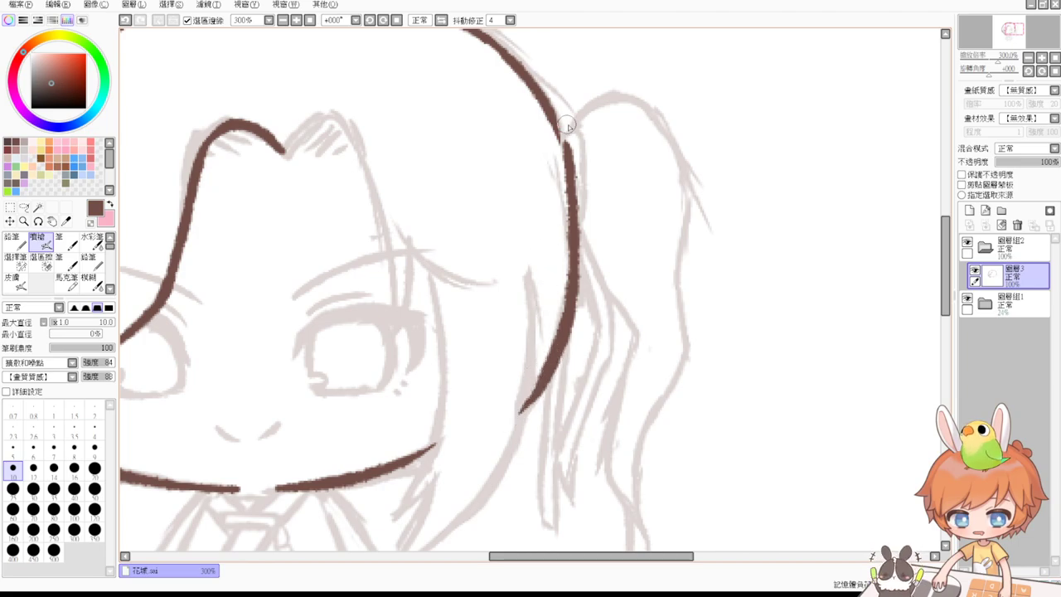
drag(541, 98, 574, 217)
key(ctrl+z)
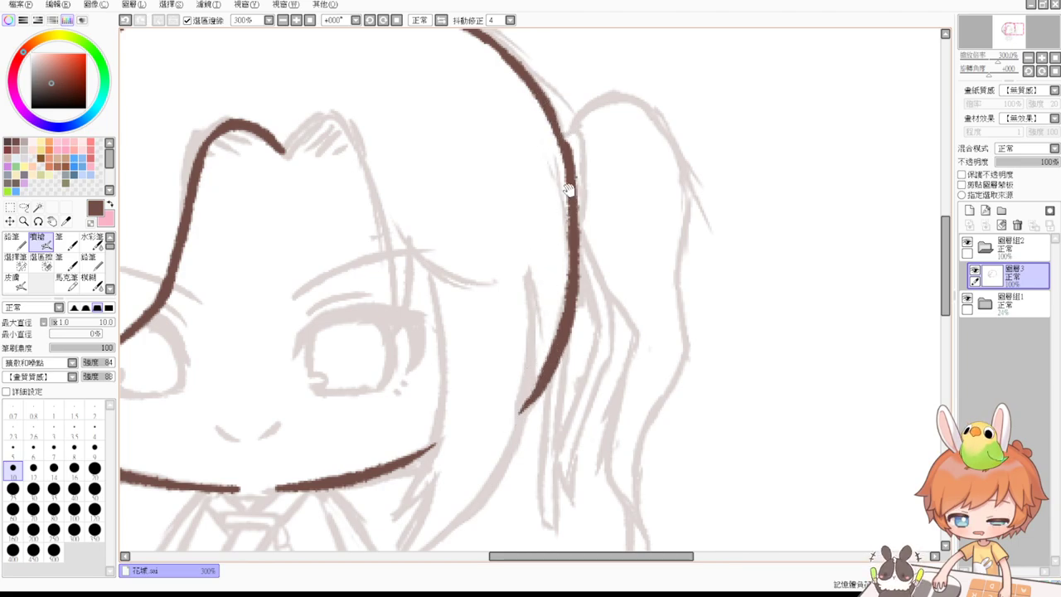
Ink the hair edge along the right side of the face, from beside the eye down past the jawline.
drag(564, 180, 572, 114)
mouse_move(436, 203)
mouse_down()
mouse_move(443, 318)
mouse_move(437, 218)
mouse_move(412, 430)
mouse_up()
key(ctrl+z)
key(ctrl+z)
key(ctrl+z)
mouse_move(437, 204)
mouse_down()
mouse_move(433, 390)
mouse_move(394, 412)
mouse_up()
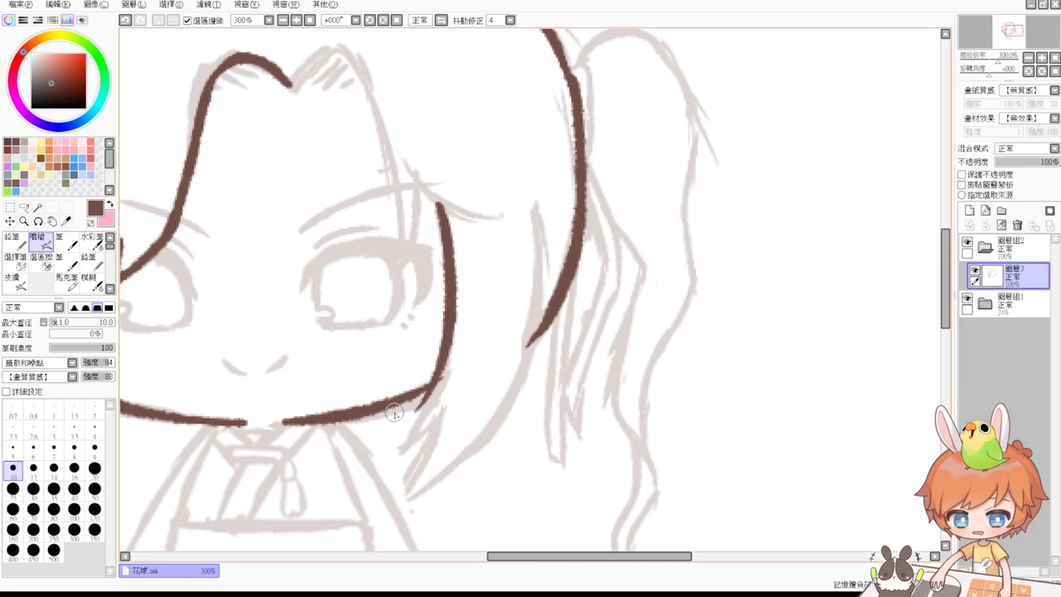
Ink the outer curve of the right side lock, crossing the end of the head contour.
drag(535, 205, 482, 436)
key(ctrl+z)
mouse_move(535, 204)
mouse_down()
mouse_move(507, 385)
mouse_move(473, 436)
mouse_move(511, 404)
mouse_move(480, 441)
mouse_up()
key(ctrl+z)
Ink the jagged tips of the right side lock below the jaw and close its outline with the outer curve.
scroll(452, 381, down, 1)
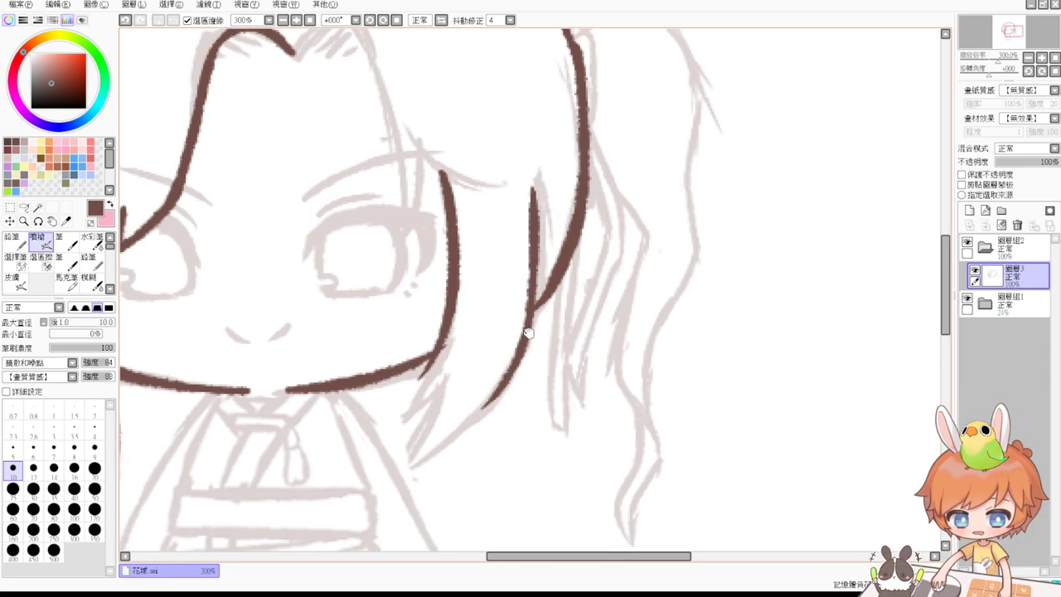
key(e)
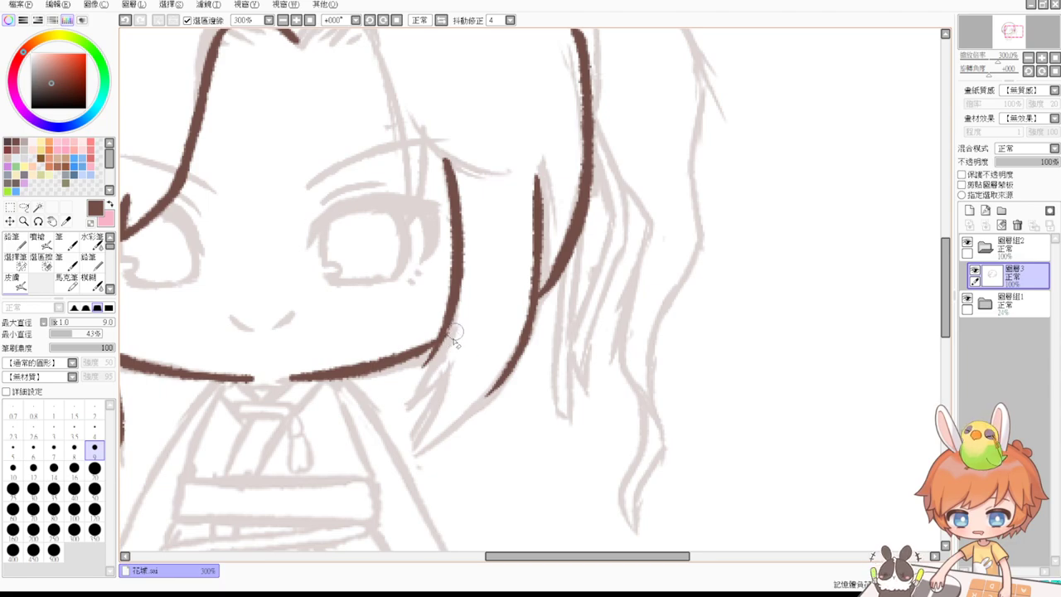
key(b)
key(ctrl+z)
drag(443, 330, 391, 403)
key(ctrl+z)
mouse_move(448, 321)
mouse_down()
mouse_move(414, 382)
mouse_move(449, 377)
mouse_move(404, 443)
mouse_up()
key(ctrl+z)
key(ctrl+z)
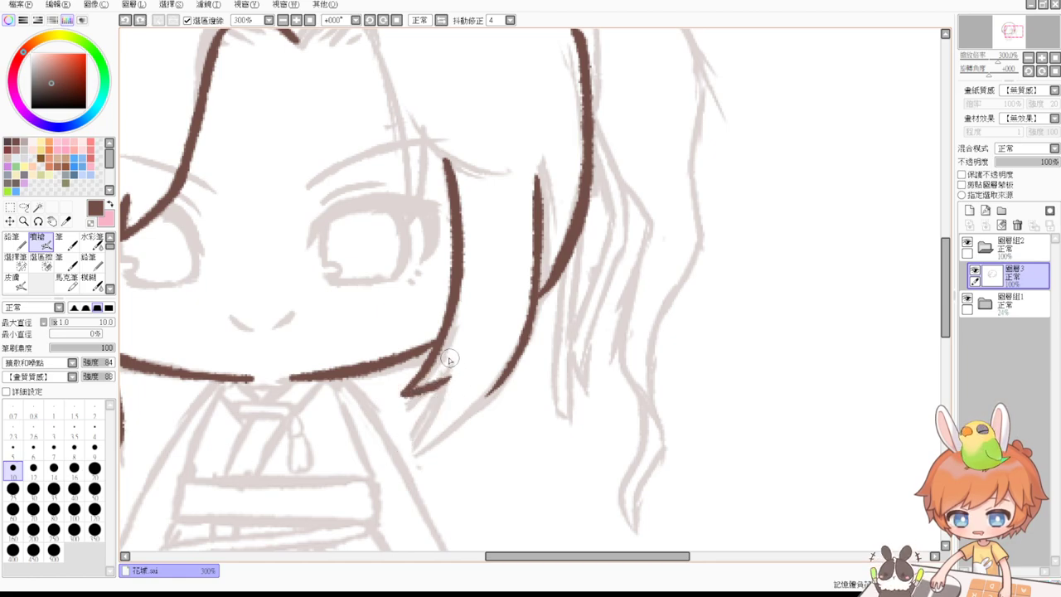
mouse_move(448, 378)
mouse_down()
mouse_move(423, 420)
mouse_move(422, 454)
mouse_move(489, 394)
mouse_move(533, 318)
mouse_move(494, 338)
mouse_move(543, 355)
mouse_move(511, 338)
mouse_move(514, 319)
mouse_up()
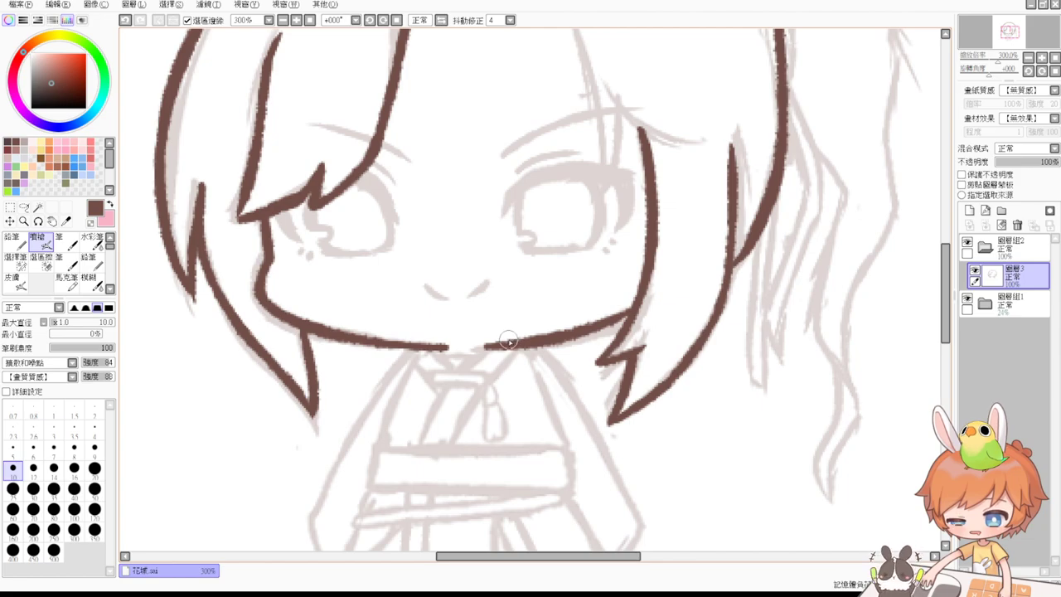
Ink the rounded top of the right-hand bang, starting from the center parting of the fringe.
mouse_move(494, 296)
mouse_down()
mouse_move(480, 400)
mouse_move(452, 421)
mouse_up()
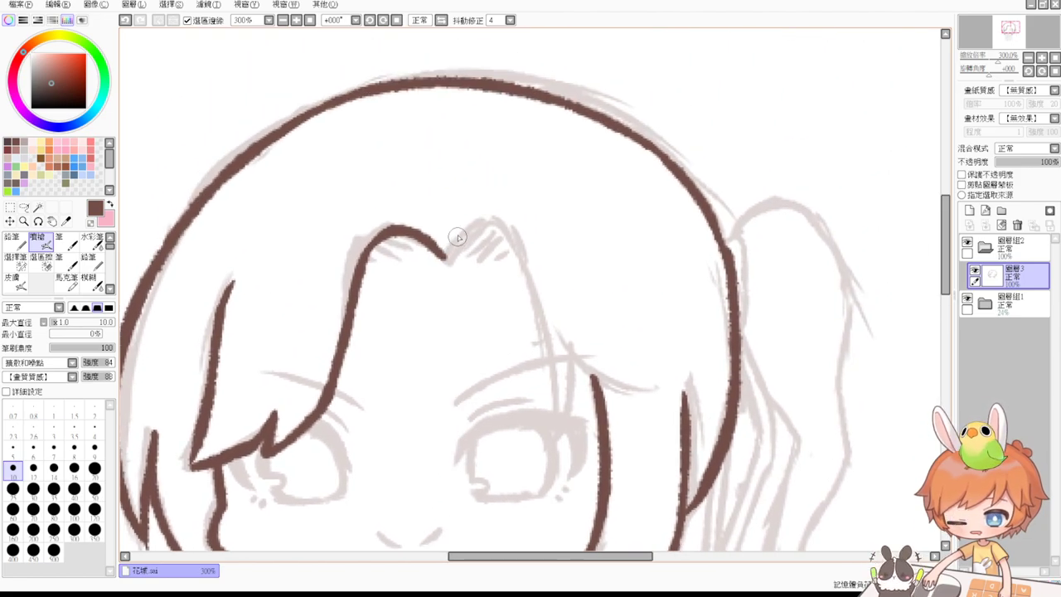
drag(445, 257, 500, 221)
key(ctrl+z)
drag(444, 257, 510, 220)
key(ctrl+z)
mouse_move(445, 257)
mouse_down()
mouse_move(512, 242)
mouse_move(543, 331)
mouse_up()
key(ctrl+z)
drag(496, 230, 544, 336)
key(ctrl+z)
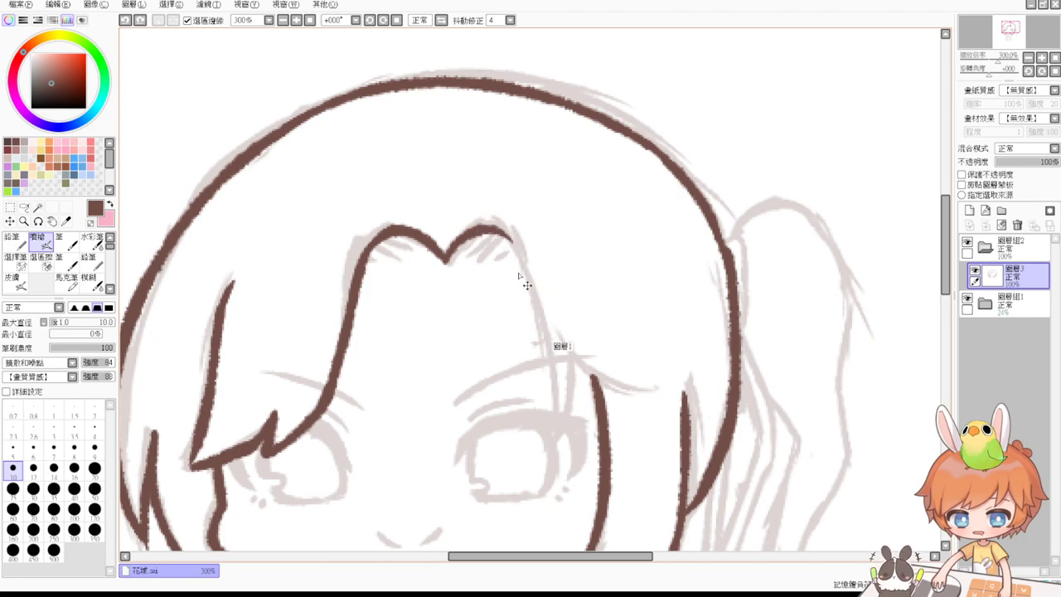
Ink the right-hand bang down to a pointed tip above the right eye, with a short stroke rising back up from it.
mouse_move(489, 233)
mouse_down()
mouse_move(540, 349)
mouse_move(559, 431)
mouse_up()
key(ctrl+z)
drag(547, 329, 559, 434)
drag(571, 353, 562, 432)
key(ctrl+z)
drag(574, 352, 556, 434)
key(ctrl+z)
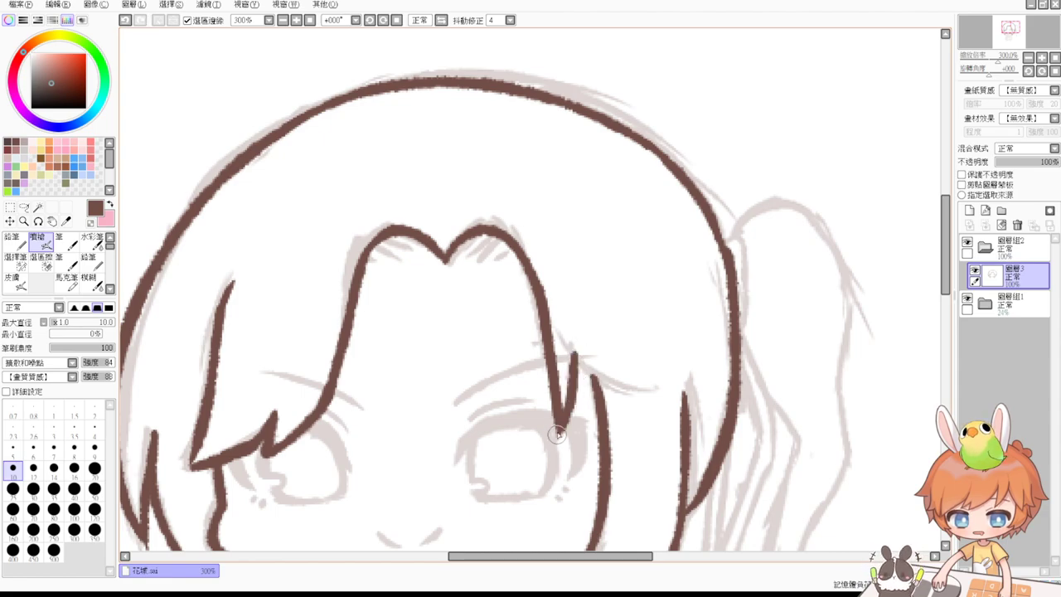
Ink a short curved strand from the top of the notch beside the right-hand bang outward over the side lock.
drag(576, 355, 649, 398)
key(ctrl+z)
drag(576, 353, 659, 399)
key(ctrl+z)
drag(580, 355, 651, 401)
key(ctrl+z)
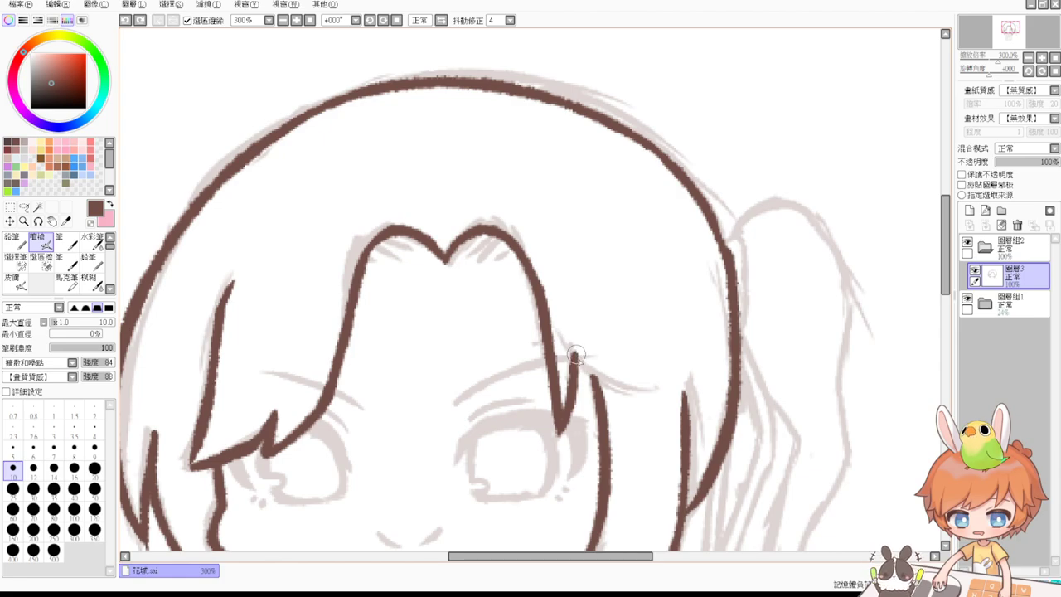
drag(572, 353, 655, 391)
drag(654, 316, 652, 268)
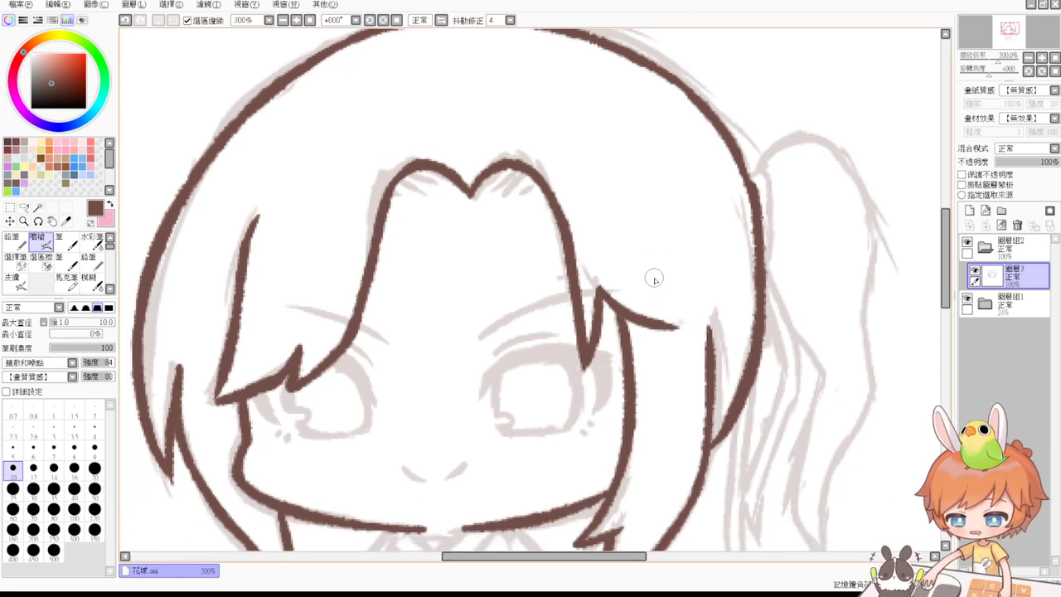
Ink the upper lash line of the left eye below the fringe and its short outer corner lash.
mouse_move(558, 429)
mouse_down()
mouse_move(580, 338)
mouse_move(587, 352)
mouse_up()
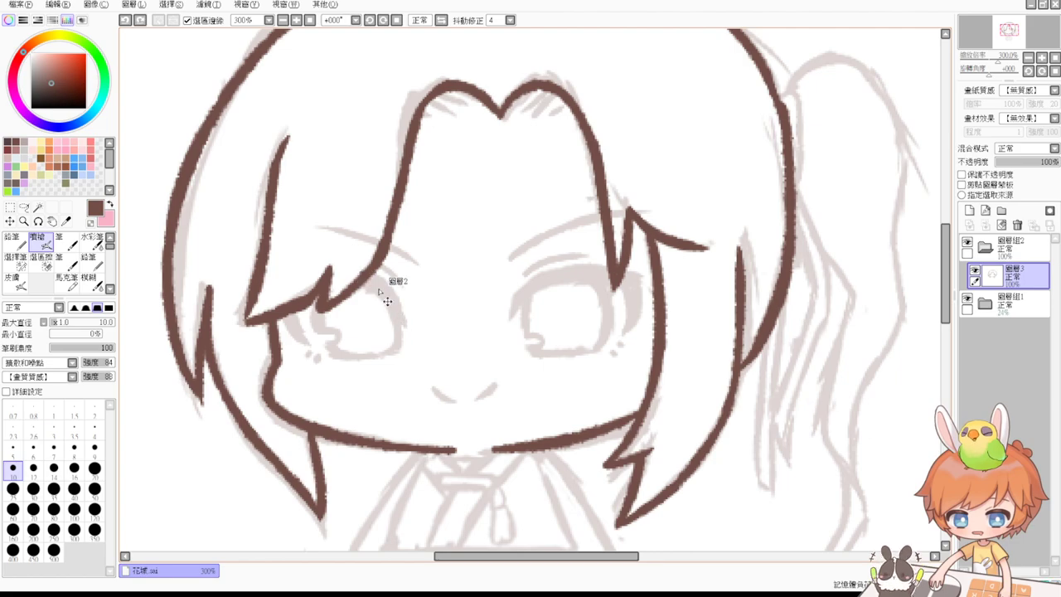
key(ctrl+z)
drag(370, 279, 405, 327)
drag(373, 278, 405, 323)
key(ctrl+z)
key(ctrl+z)
mouse_move(373, 276)
mouse_down()
mouse_move(405, 328)
mouse_move(384, 294)
mouse_up()
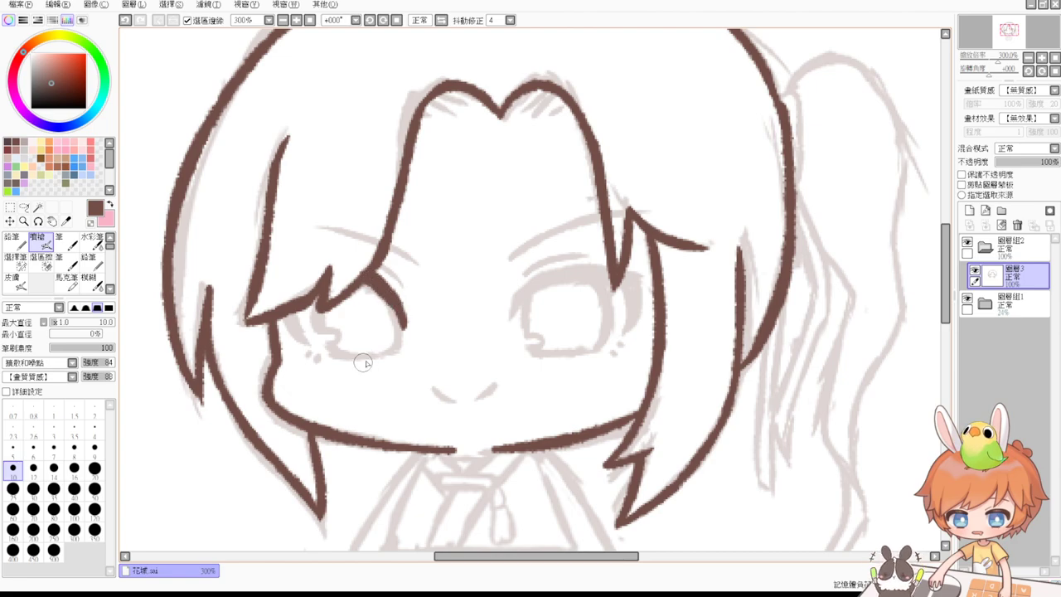
drag(396, 311, 404, 329)
key(ctrl+z)
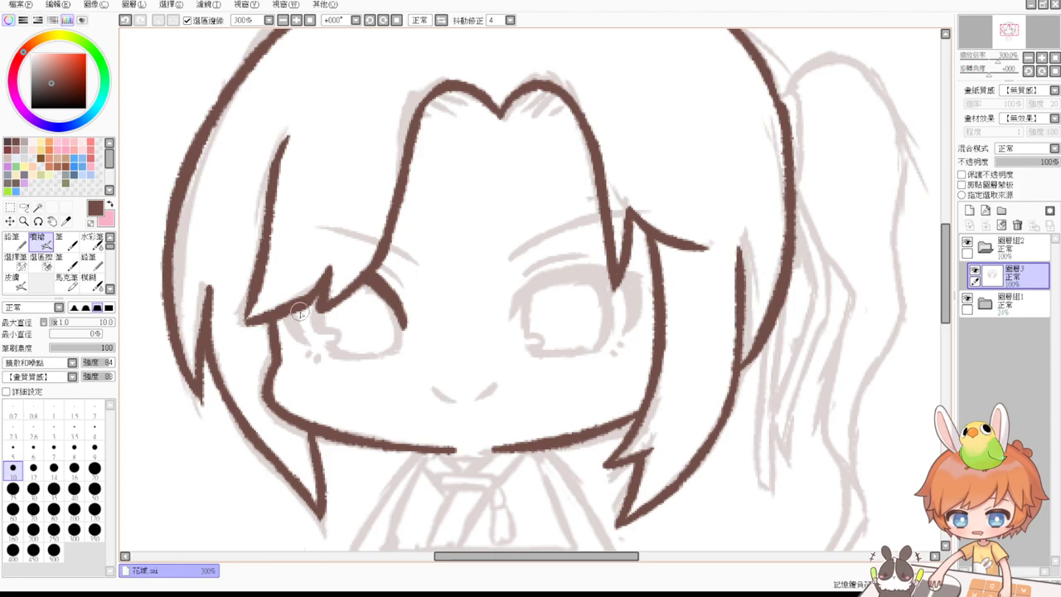
drag(290, 314, 304, 338)
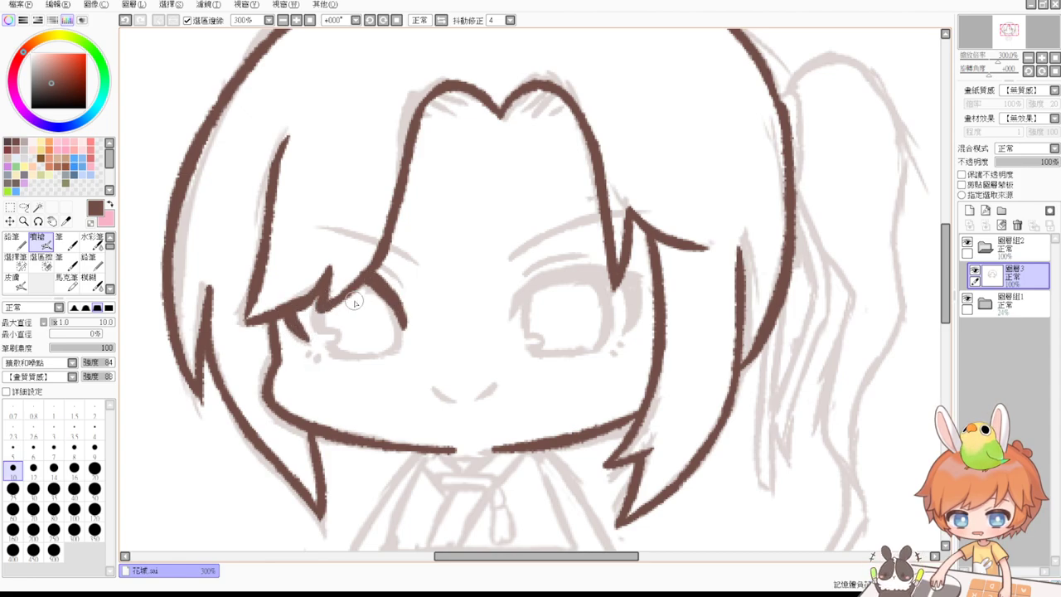
key(ctrl+z)
Ink the left eye's iris outline with its notch and bottom edge, and thicken the lash line joining it.
drag(400, 321, 400, 345)
key(ctrl+z)
drag(389, 302, 399, 348)
drag(320, 305, 314, 334)
key(ctrl+z)
drag(322, 287, 334, 352)
key(ctrl+z)
mouse_move(327, 345)
mouse_down()
mouse_move(336, 356)
mouse_move(398, 352)
mouse_up()
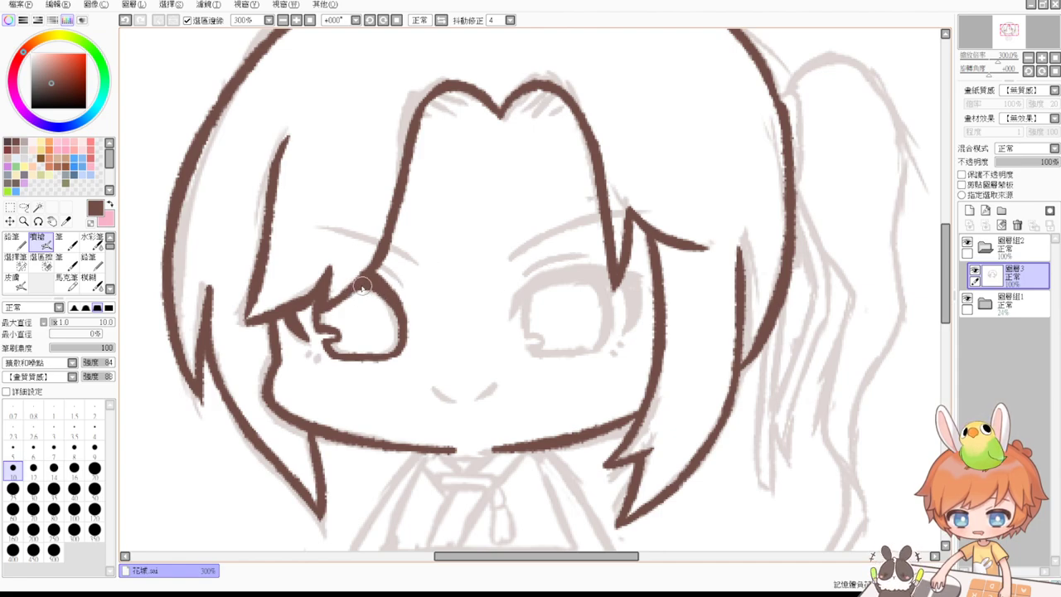
drag(365, 288, 406, 317)
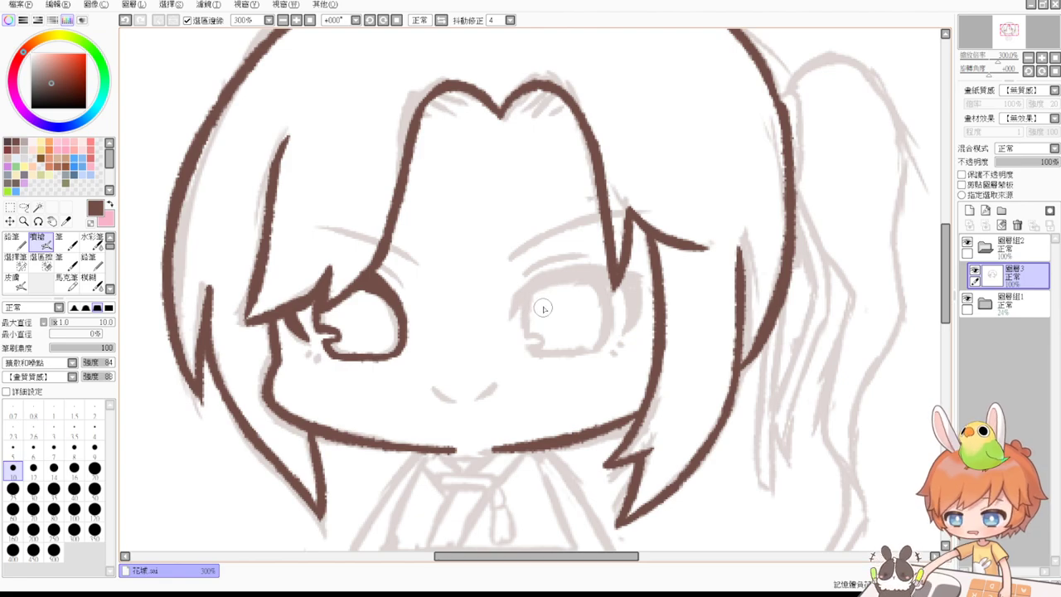
Ink the right eye's upper lash line and outer corner lash, and thicken them along their full length.
drag(507, 317, 544, 283)
key(ctrl+z)
mouse_move(508, 317)
mouse_down()
mouse_move(525, 284)
mouse_move(517, 305)
mouse_move(535, 283)
mouse_move(609, 264)
mouse_up()
key(ctrl+z)
mouse_move(507, 315)
mouse_down()
mouse_move(639, 277)
mouse_move(630, 287)
mouse_move(587, 272)
mouse_move(657, 298)
mouse_move(596, 274)
mouse_move(648, 283)
mouse_move(623, 338)
mouse_up()
key(ctrl+z)
key(ctrl+z)
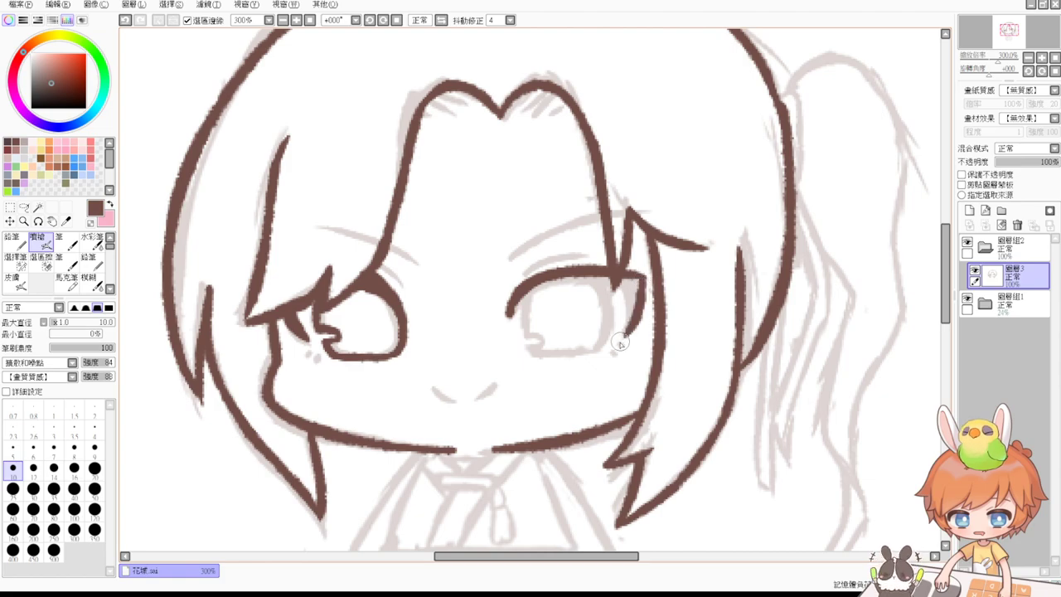
key(ctrl+z)
drag(643, 280, 619, 340)
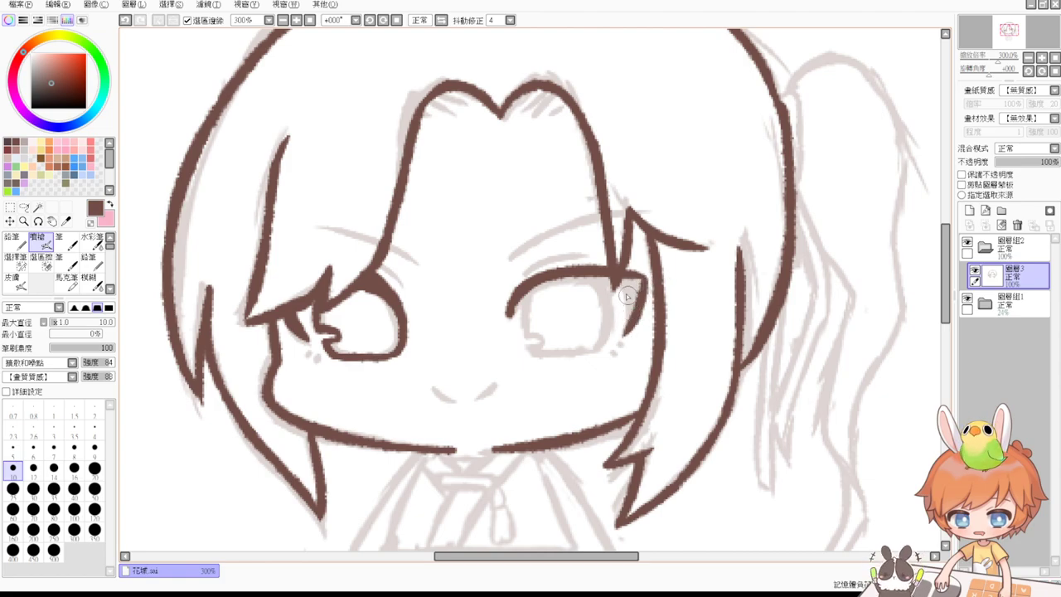
mouse_move(513, 309)
mouse_down()
mouse_move(541, 287)
mouse_move(573, 284)
mouse_up()
key(ctrl+z)
mouse_move(513, 310)
mouse_down()
mouse_move(576, 274)
mouse_move(530, 294)
mouse_move(631, 285)
mouse_move(563, 280)
mouse_move(643, 289)
mouse_move(610, 281)
mouse_move(640, 279)
mouse_move(628, 279)
mouse_move(630, 296)
mouse_move(625, 284)
mouse_move(635, 309)
mouse_up()
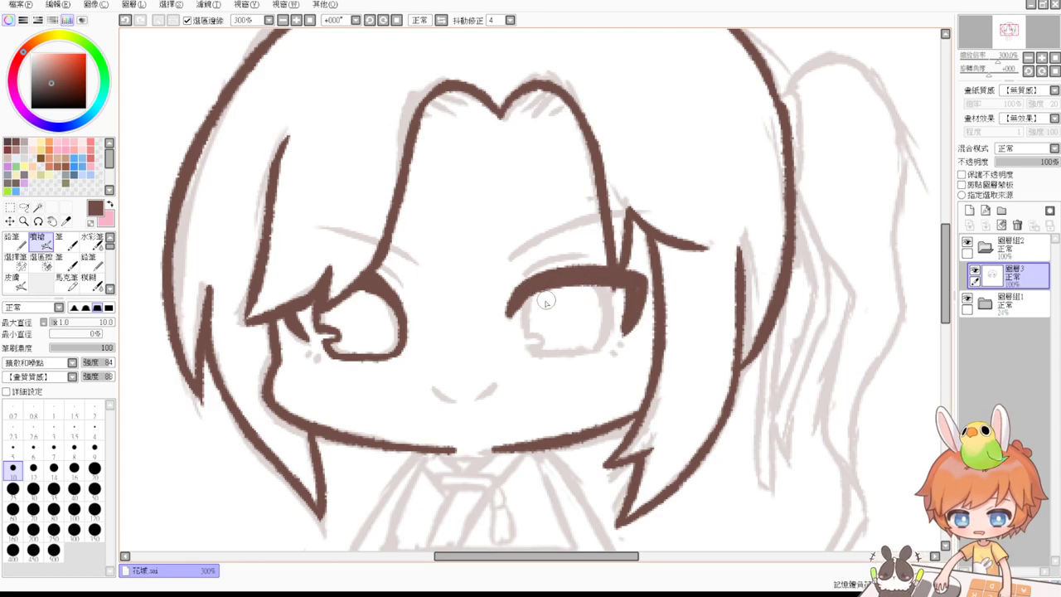
Ink the inner edge of the right eye's iris and the small hooked notch at its lower corner.
key(e)
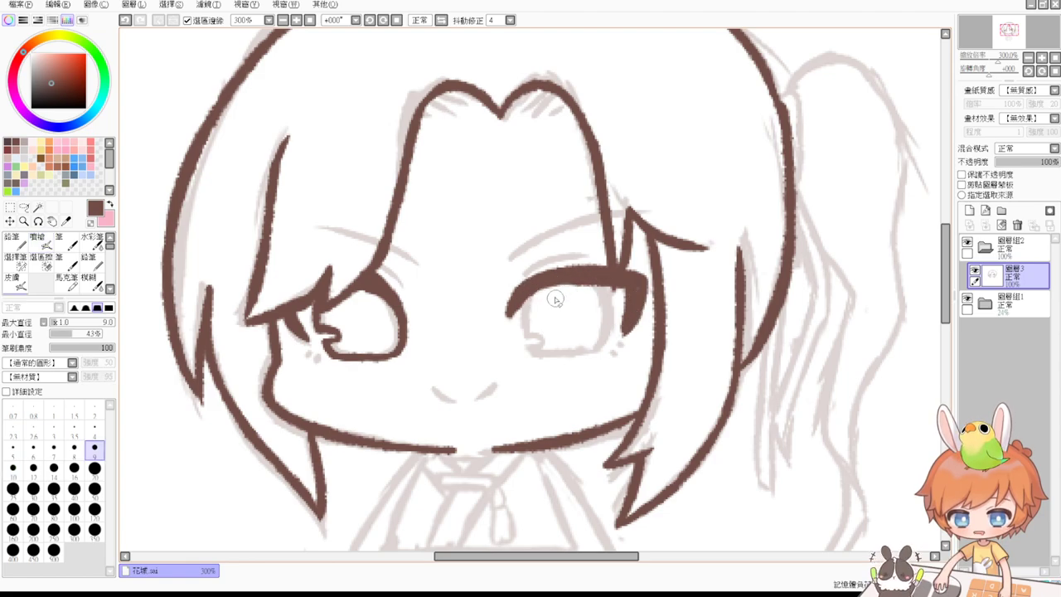
key(v)
mouse_move(529, 290)
mouse_down()
mouse_move(534, 340)
mouse_move(541, 347)
mouse_up()
key(ctrl+z)
key(ctrl+z)
key(ctrl+z)
drag(527, 334, 543, 340)
key(ctrl+z)
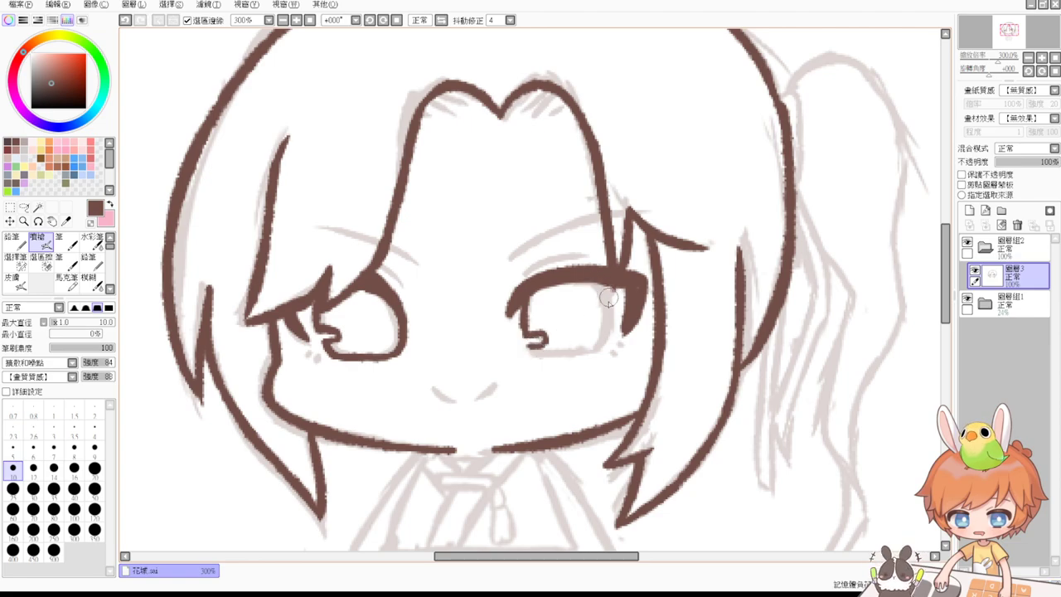
key(ctrl+z)
Ink the outer side and bottom edge of the right eye's iris to close its outline.
drag(606, 282, 591, 350)
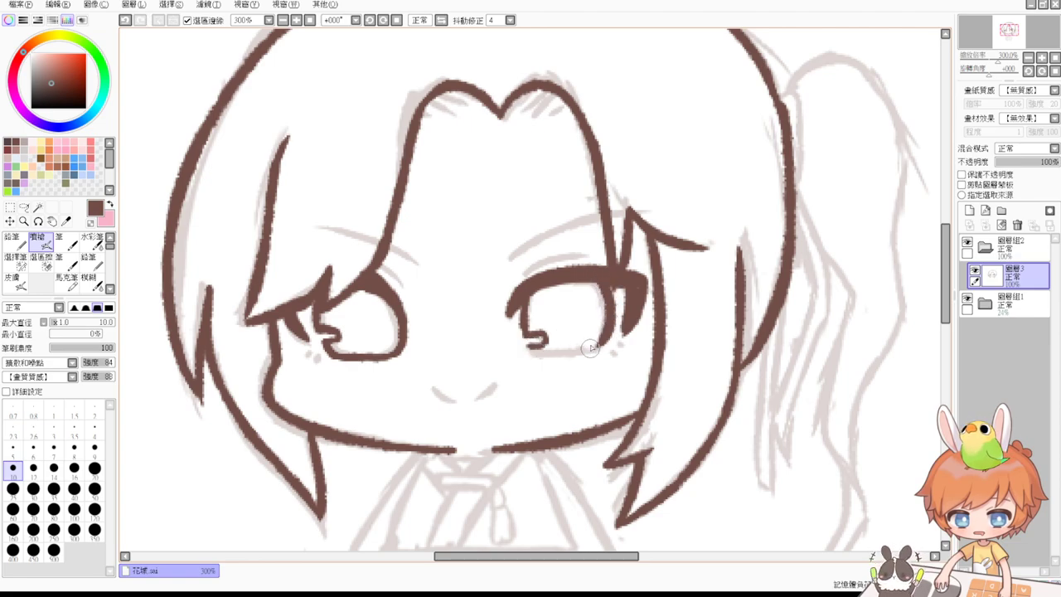
drag(526, 349, 605, 349)
key(ctrl+z)
key(ctrl+z)
drag(530, 347, 595, 349)
key(ctrl+z)
drag(528, 352, 604, 349)
key(ctrl+z)
drag(529, 352, 607, 349)
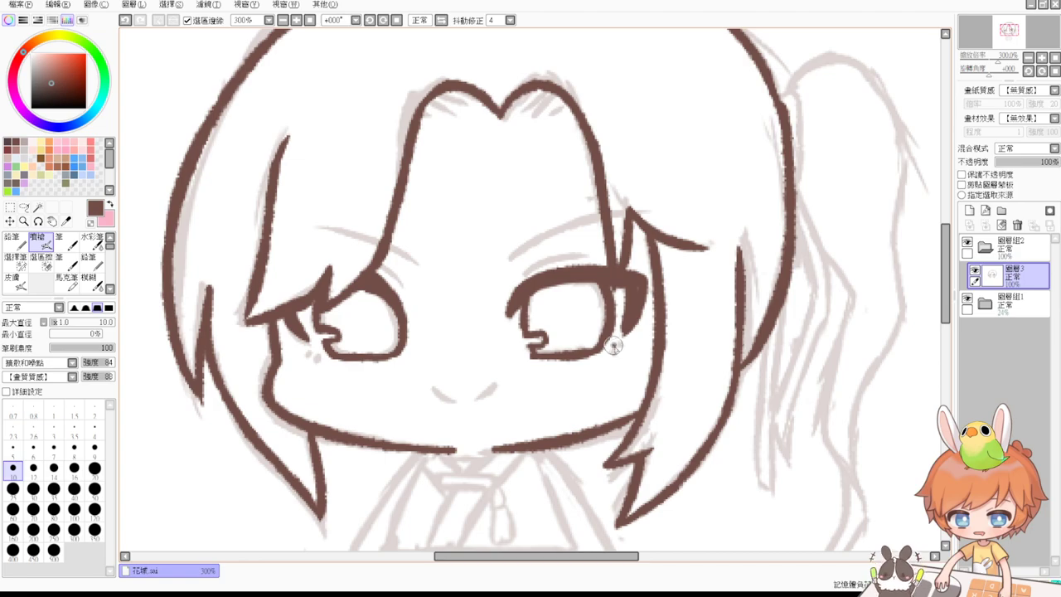
key(ctrl+z)
Add the small dots below the outer corners of both eyes.
click(616, 348)
click(610, 355)
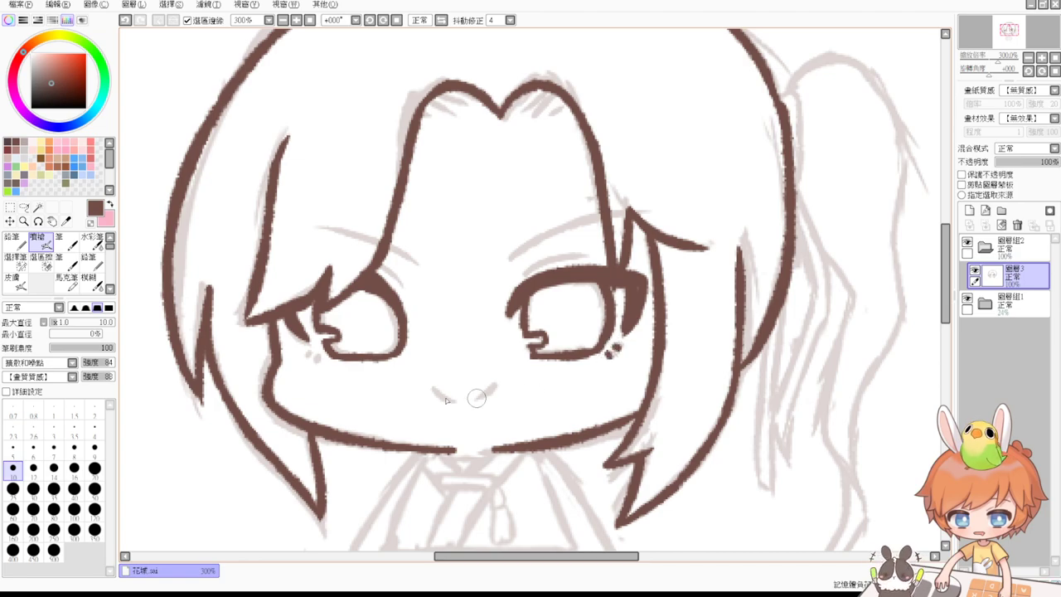
drag(312, 347, 316, 361)
drag(636, 299, 615, 350)
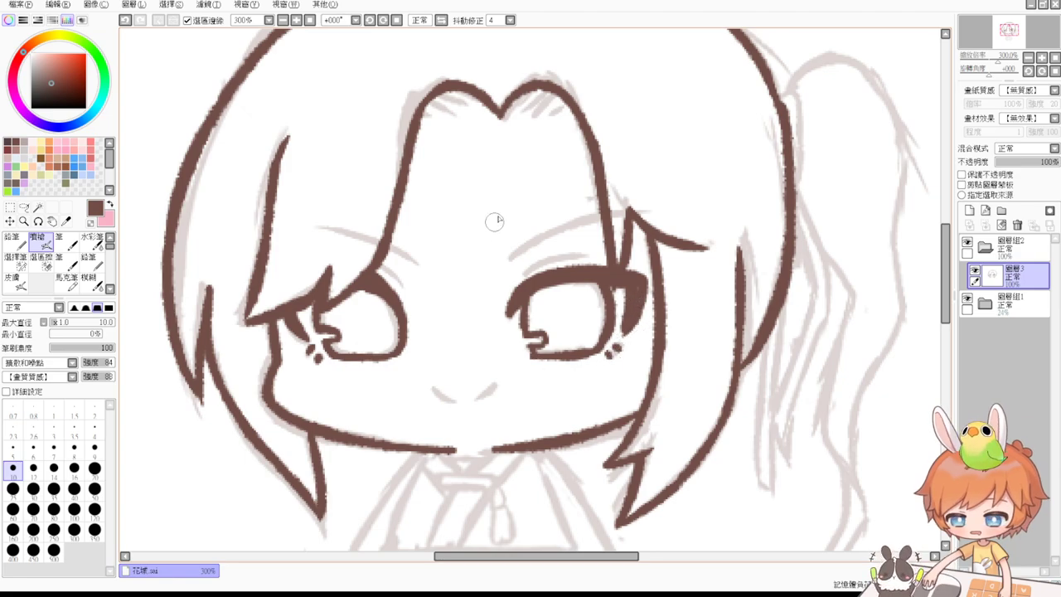
Reduce the brush size to 5 and ink the thin eyelid creases above both eyes.
drag(519, 274, 592, 255)
key(ctrl+z)
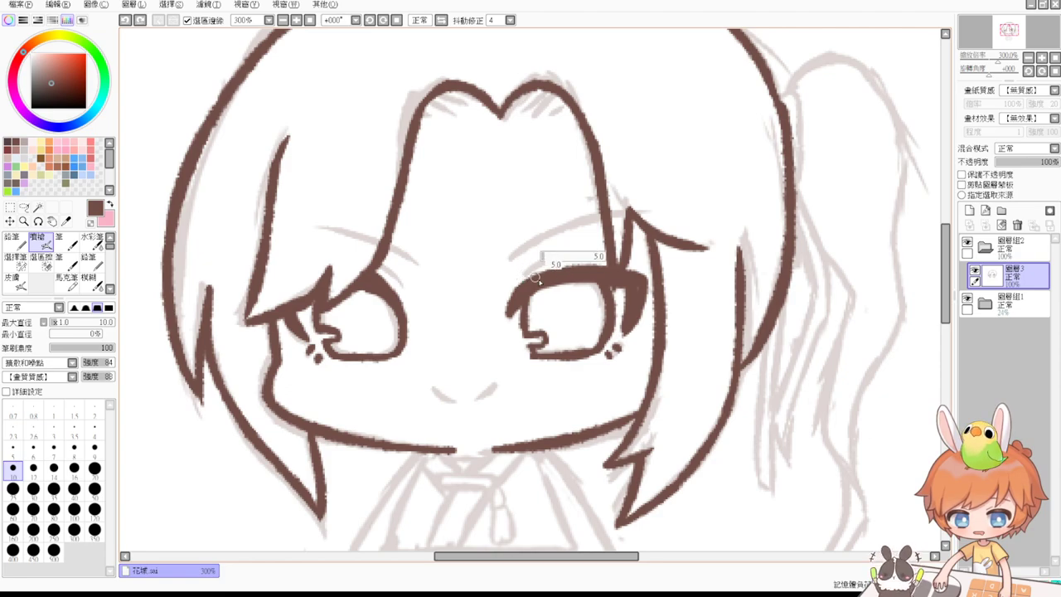
drag(516, 282, 593, 257)
key(ctrl+z)
mouse_move(517, 277)
mouse_down()
mouse_move(553, 260)
mouse_move(604, 252)
mouse_up()
key(ctrl+z)
drag(518, 277, 597, 260)
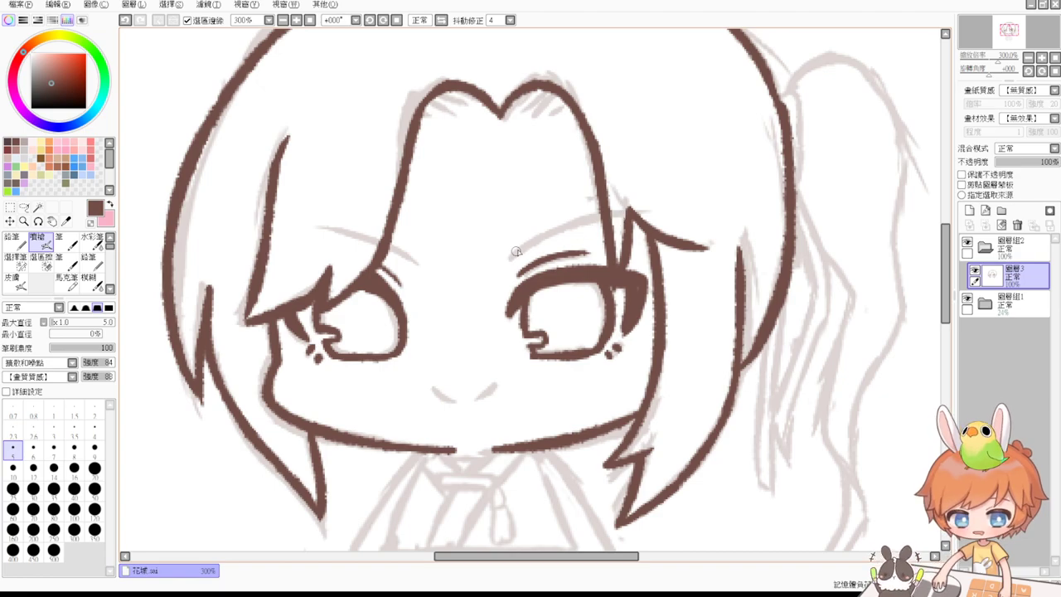
Ink both eyebrows as long thin arcs, letting them cross over the fringe lines.
drag(511, 258, 625, 210)
key(ctrl+z)
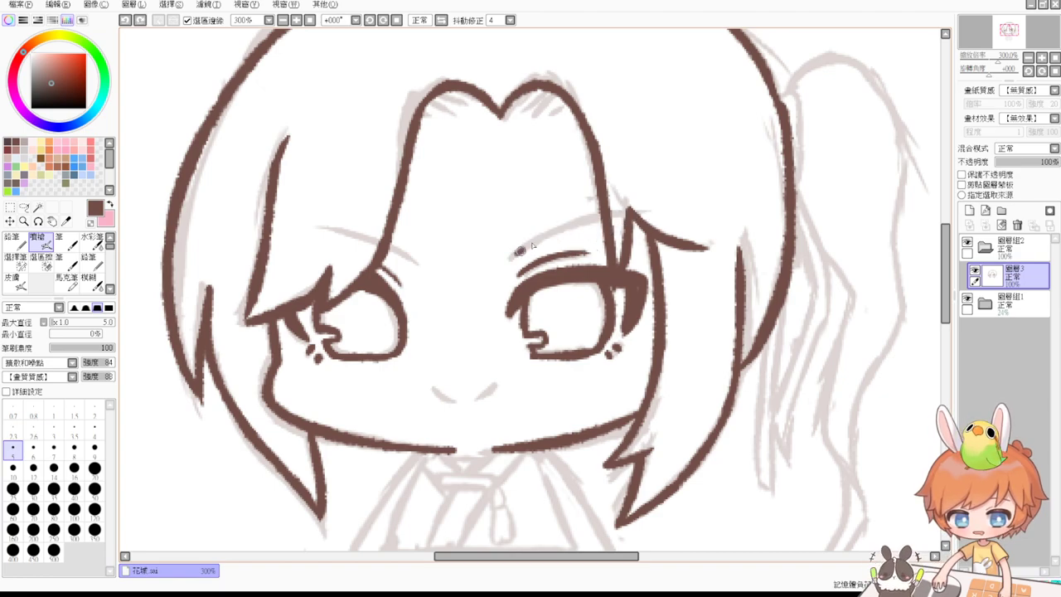
drag(517, 251, 668, 205)
drag(323, 226, 413, 263)
key(ctrl+z)
mouse_move(325, 226)
mouse_down()
mouse_move(386, 245)
mouse_move(424, 279)
mouse_up()
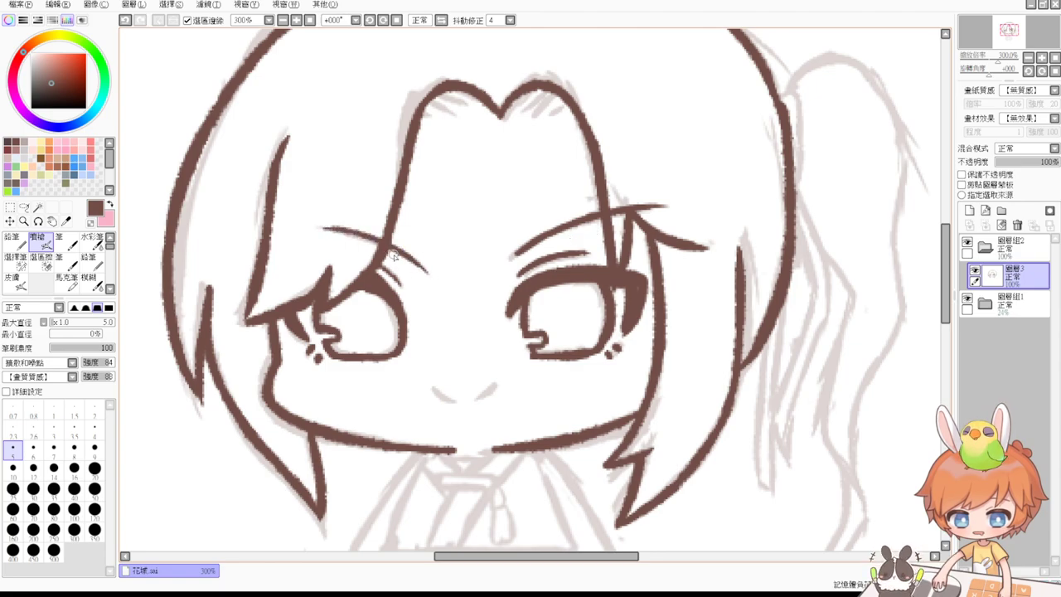
key(ctrl+z)
drag(322, 227, 425, 271)
key(ctrl+z)
drag(323, 228, 428, 269)
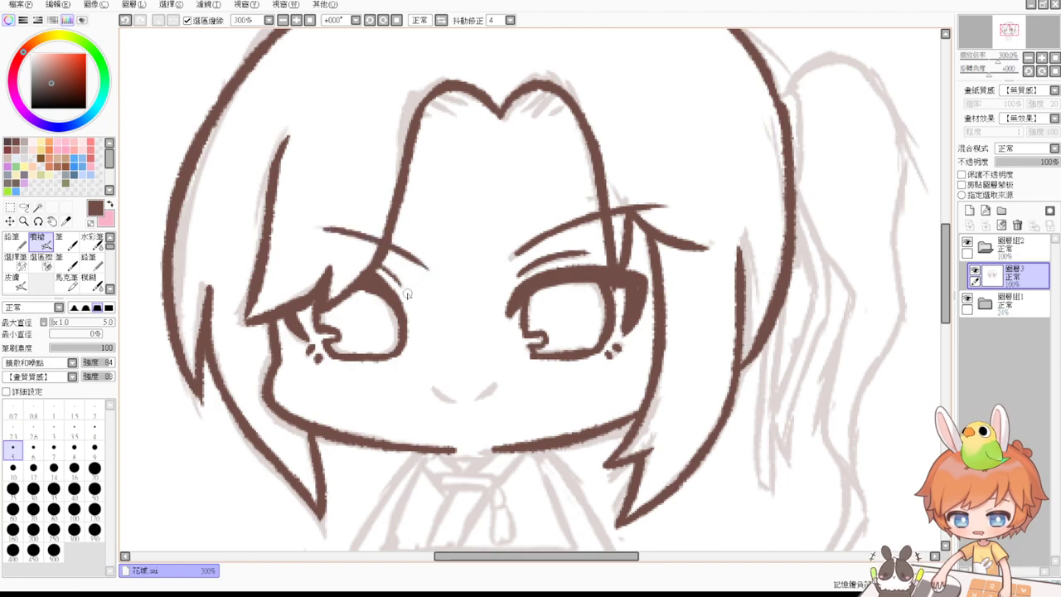
Thicken the inner ends of both eyebrows and ink the two short strokes of the mouth.
drag(509, 259, 557, 240)
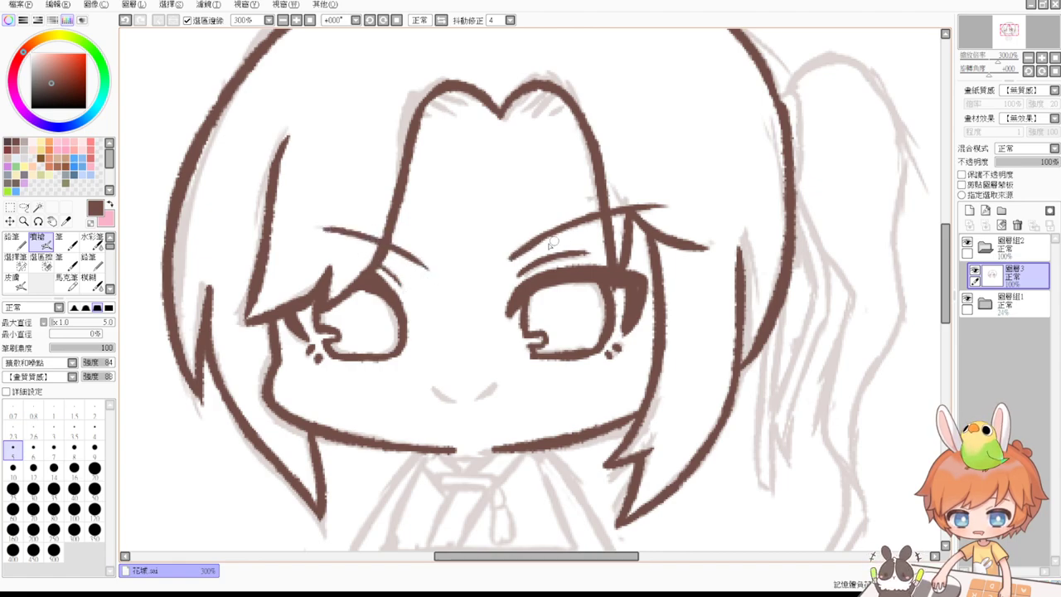
drag(427, 269, 370, 246)
key(ctrl+z)
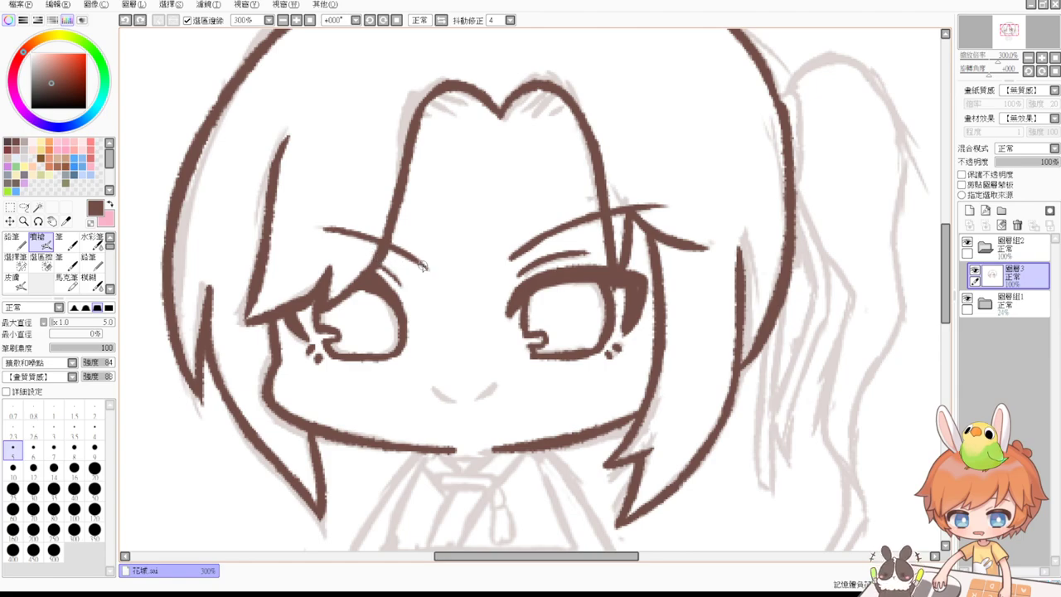
key(ctrl+z)
drag(424, 267, 367, 248)
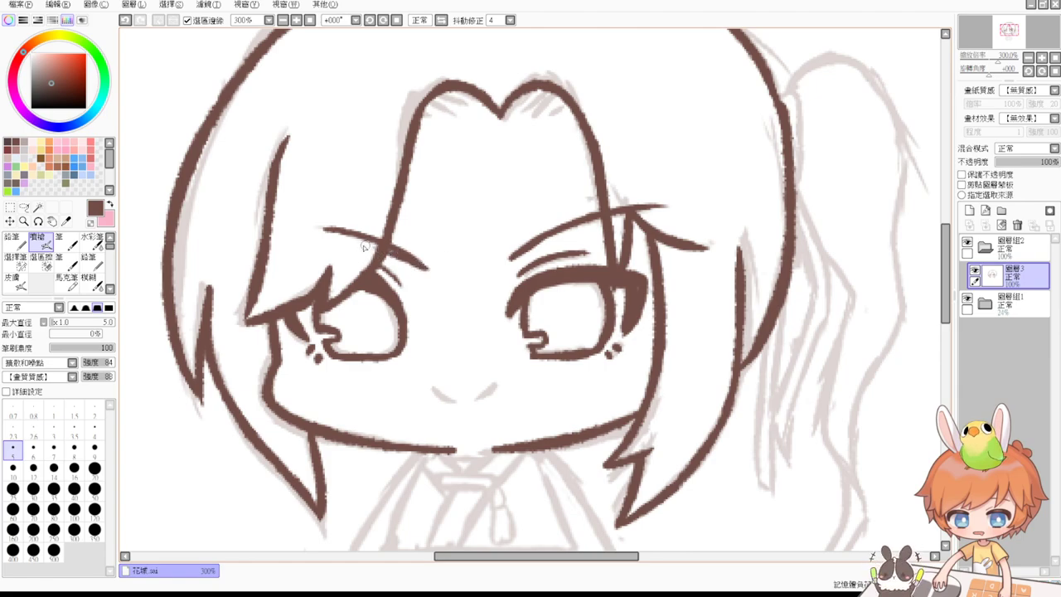
key(ctrl+z)
drag(427, 270, 375, 246)
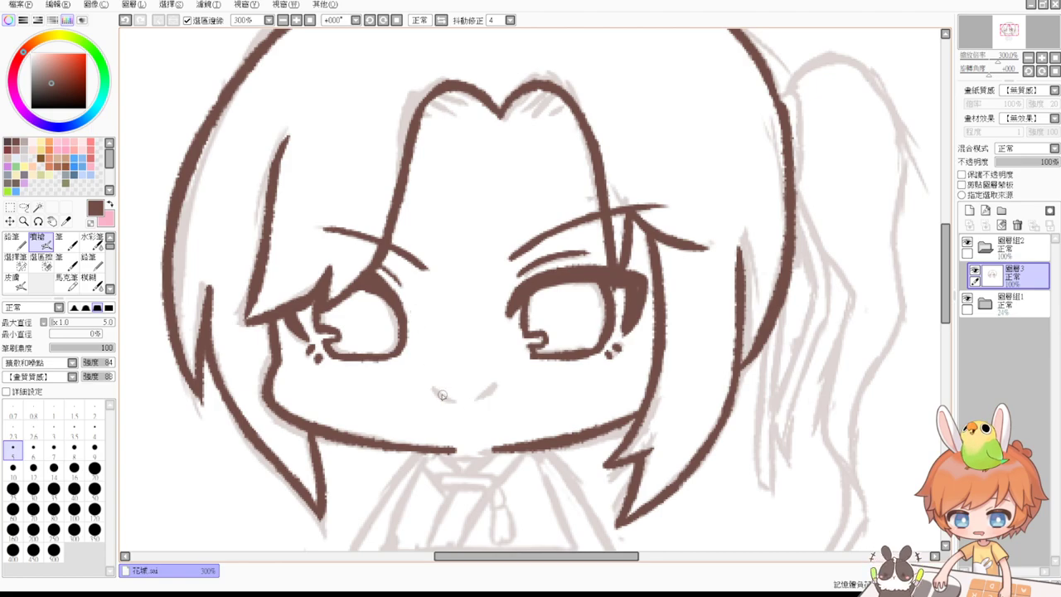
drag(496, 384, 476, 402)
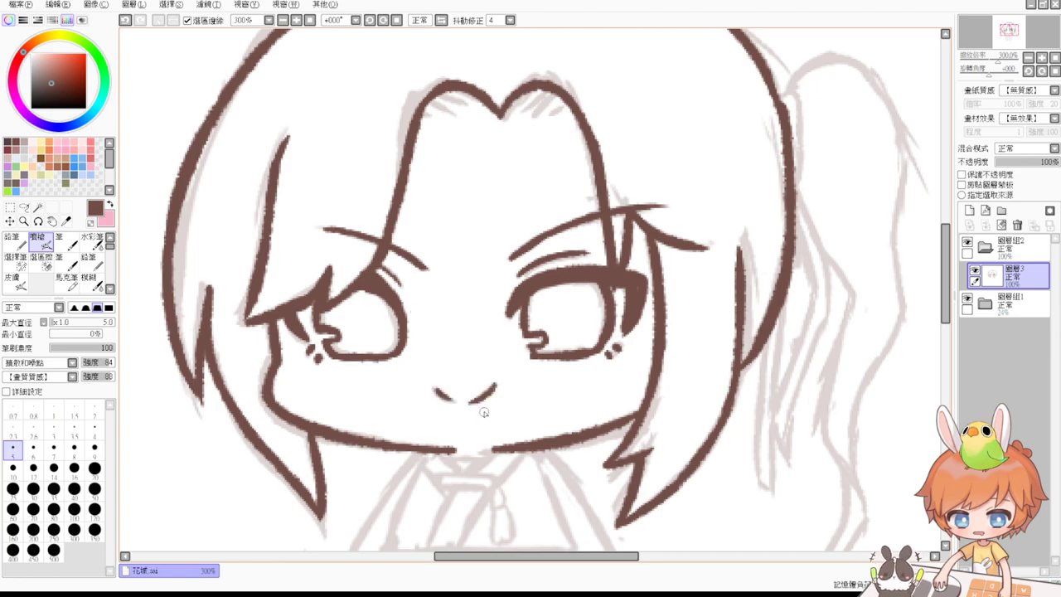
Set the brush size back to 10 and ink the small curved shape at the ponytail base beside the head.
mouse_move(718, 246)
mouse_down()
mouse_move(609, 284)
mouse_move(626, 311)
mouse_up()
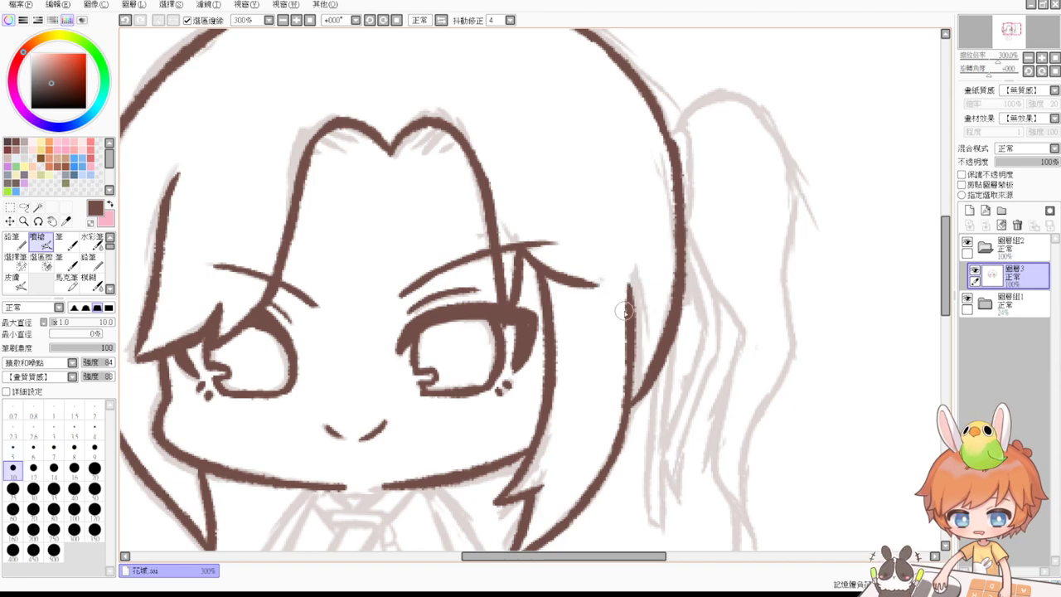
drag(865, 204, 744, 295)
mouse_move(592, 207)
mouse_down()
mouse_move(609, 212)
mouse_move(661, 171)
mouse_up()
key(ctrl+z)
mouse_move(600, 208)
mouse_down()
mouse_move(600, 298)
mouse_move(607, 215)
mouse_move(617, 230)
mouse_move(608, 306)
mouse_move(614, 273)
mouse_move(609, 306)
mouse_up()
key(ctrl+z)
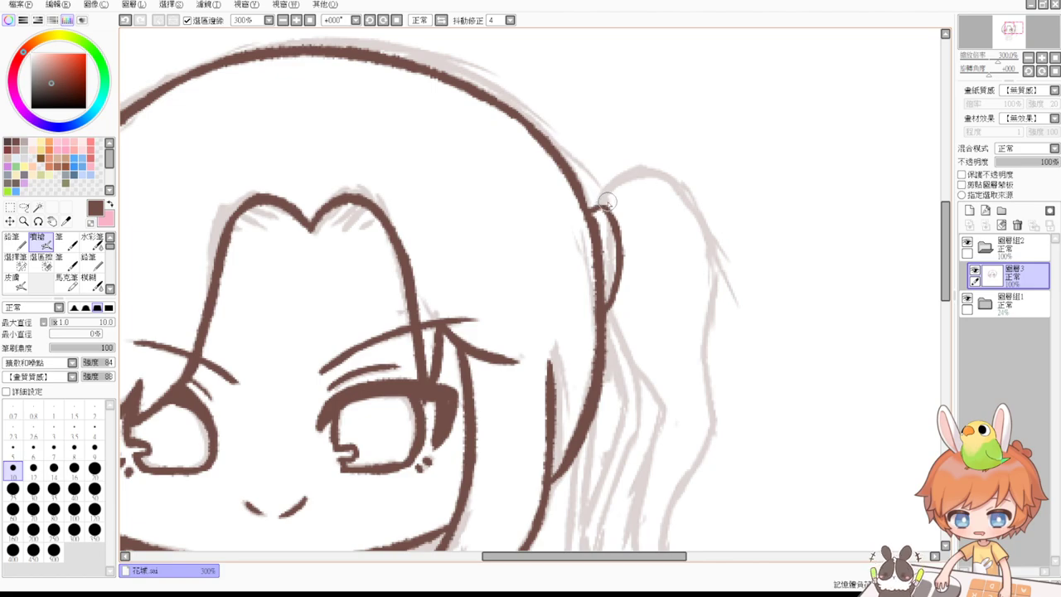
Ink the rounded top of the ponytail from its base and its outer edge partway down.
drag(602, 210, 698, 194)
key(ctrl+z)
mouse_move(597, 209)
mouse_down()
mouse_move(611, 185)
mouse_move(707, 220)
mouse_move(665, 179)
mouse_move(732, 267)
mouse_up()
drag(810, 329, 767, 255)
mouse_move(678, 157)
mouse_down()
mouse_move(688, 231)
mouse_move(670, 286)
mouse_up()
Ink the upper parts of the inner ponytail strands, running down and outward from the ponytail base.
mouse_move(585, 259)
mouse_down()
mouse_move(576, 192)
mouse_move(579, 259)
mouse_up()
drag(563, 168, 610, 296)
key(ctrl+z)
drag(558, 160, 597, 276)
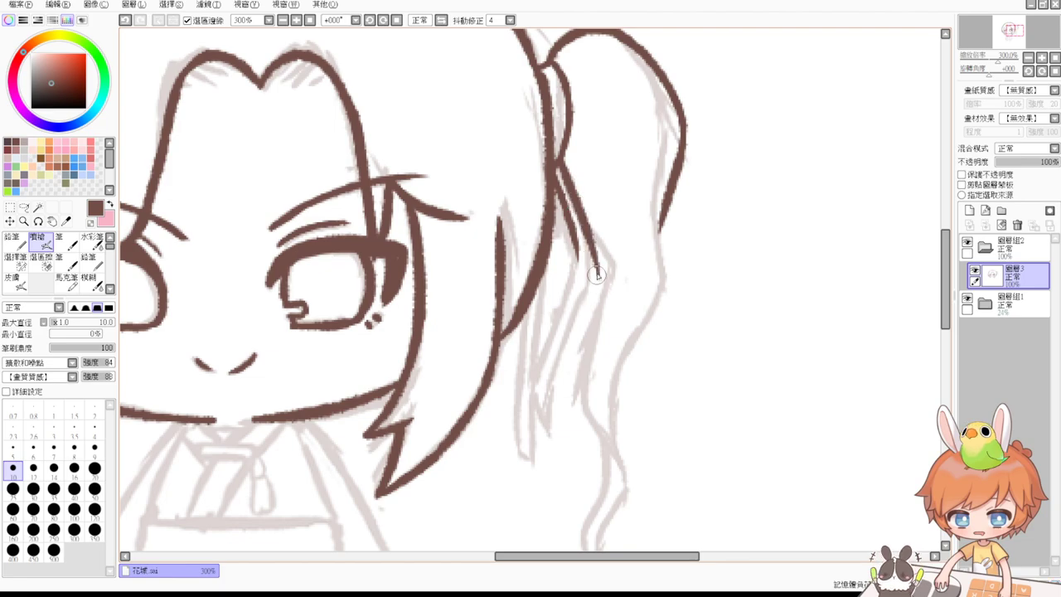
key(ctrl+z)
drag(558, 159, 597, 277)
key(ctrl+z)
Ink the two inner ponytail strands around their bend and down toward the tip of the lock.
mouse_move(557, 155)
mouse_down()
mouse_move(594, 250)
mouse_move(539, 374)
mouse_up()
key(ctrl+z)
drag(581, 247, 536, 375)
drag(590, 230, 592, 279)
key(ctrl+z)
mouse_move(588, 226)
mouse_down()
mouse_move(592, 277)
mouse_move(543, 370)
mouse_up()
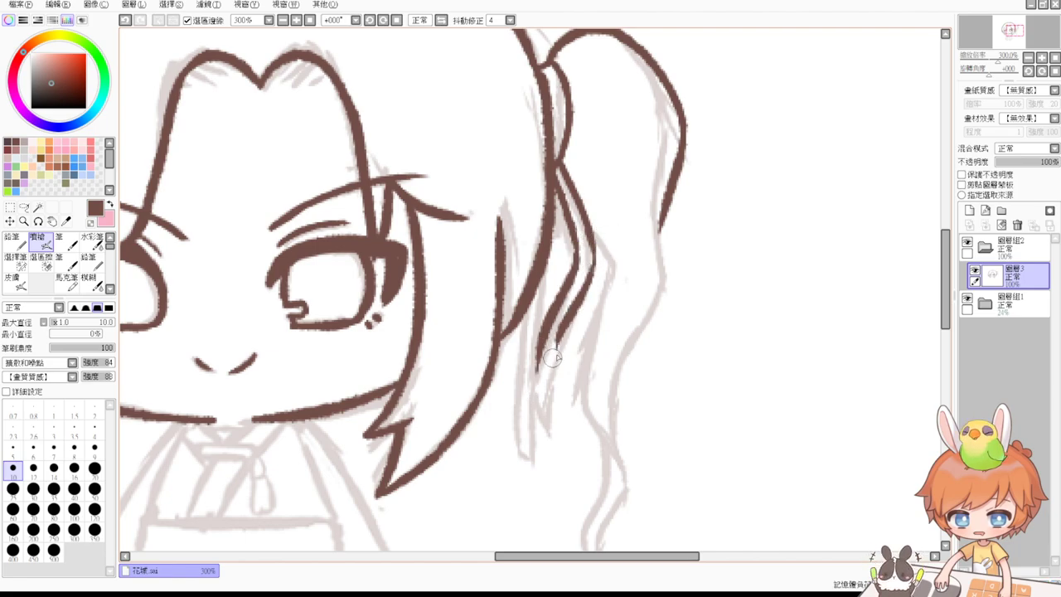
key(ctrl+z)
mouse_move(592, 252)
mouse_down()
mouse_move(556, 364)
mouse_move(535, 387)
mouse_up()
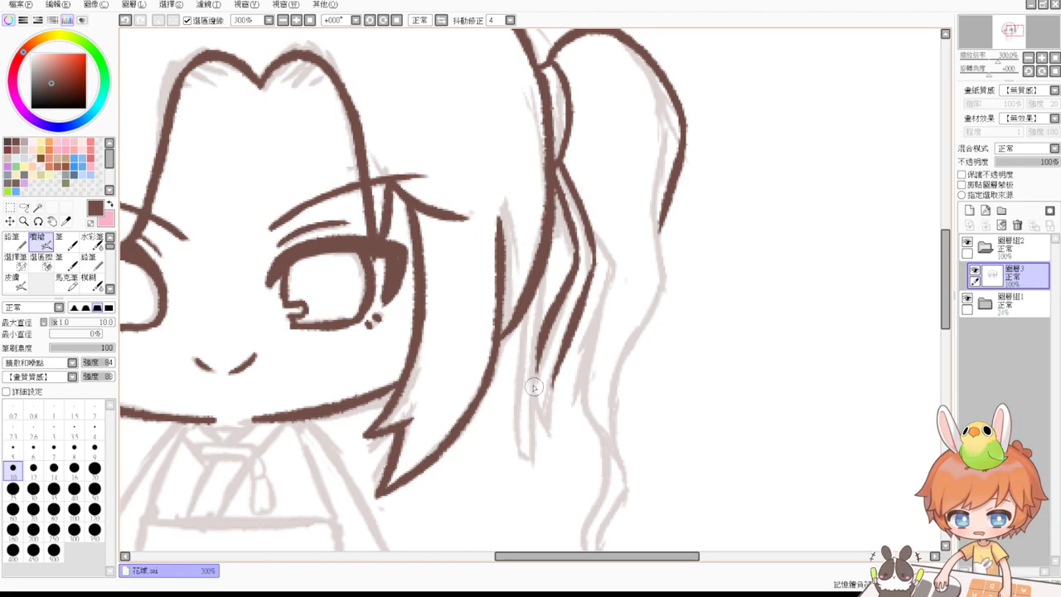
Ink the lower ends of the two inner ponytail strands so they close into a pointed tip.
drag(543, 336, 546, 414)
key(ctrl+z)
mouse_move(542, 334)
mouse_down()
mouse_move(535, 393)
mouse_move(546, 424)
mouse_up()
drag(560, 369, 548, 435)
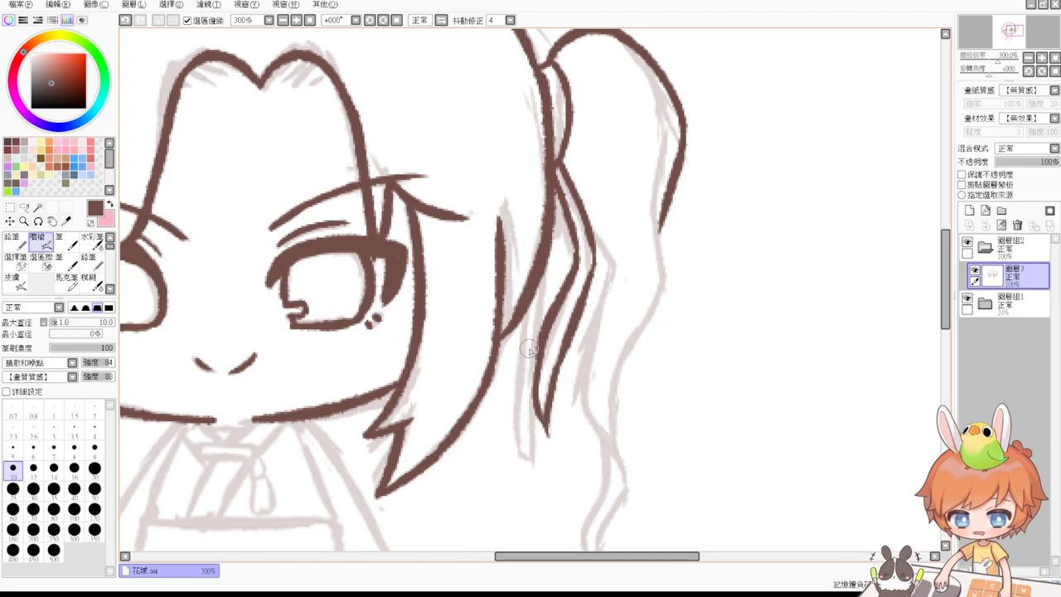
Ink the narrow ponytail lock closest to the head with two long lines meeting in a point.
drag(520, 319, 528, 472)
drag(543, 261, 541, 334)
key(ctrl+z)
drag(544, 264, 537, 479)
drag(534, 439, 539, 479)
Ink the inner line of the large ponytail lock and extend the ponytail's outer edge down past its bend.
drag(748, 269, 701, 296)
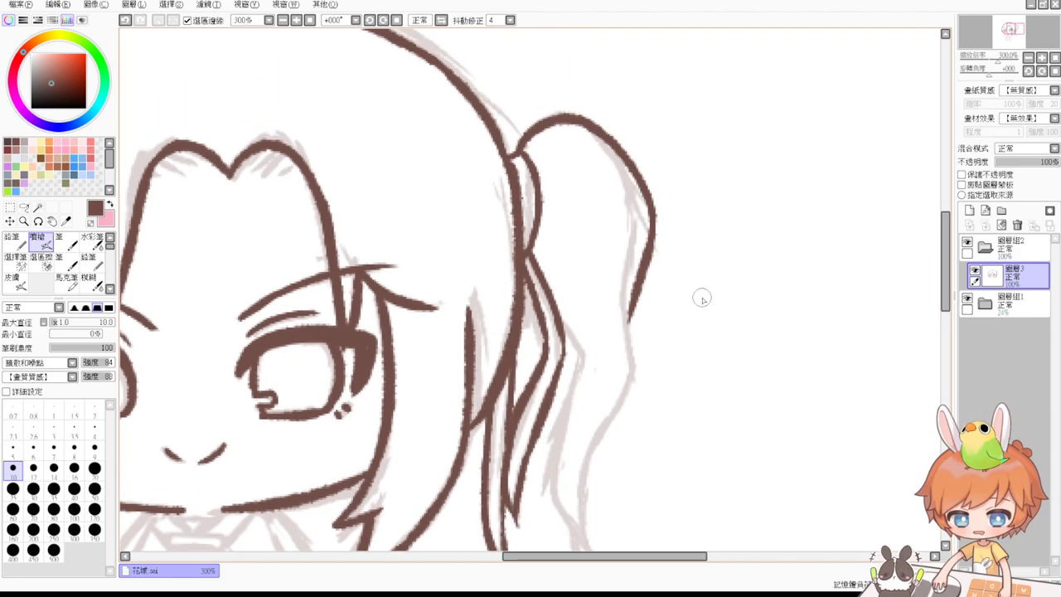
drag(564, 332, 586, 380)
key(ctrl+z)
mouse_move(597, 344)
mouse_down()
mouse_move(584, 261)
mouse_move(558, 436)
mouse_up()
key(ctrl+z)
mouse_move(571, 262)
mouse_down()
mouse_move(548, 419)
mouse_move(554, 439)
mouse_up()
drag(627, 207, 618, 279)
key(ctrl+z)
mouse_move(628, 199)
mouse_down()
mouse_move(572, 379)
mouse_move(604, 299)
mouse_up()
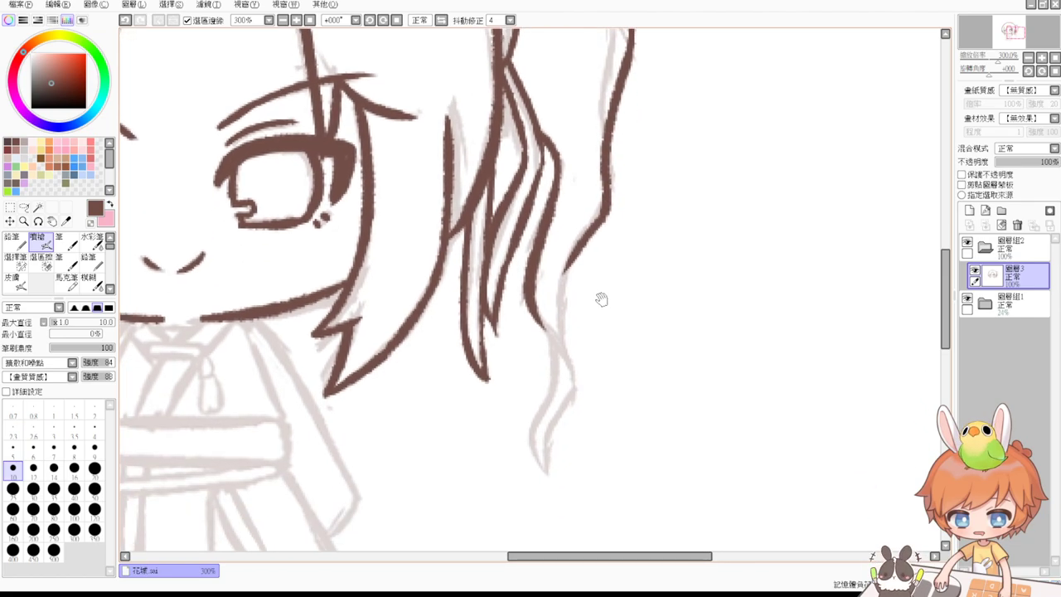
drag(570, 255, 556, 334)
mouse_move(533, 296)
mouse_down()
mouse_move(539, 322)
mouse_move(560, 339)
mouse_up()
key(ctrl+z)
drag(534, 280, 560, 345)
key(ctrl+z)
key(ctrl+z)
drag(530, 286, 566, 365)
drag(557, 300, 566, 362)
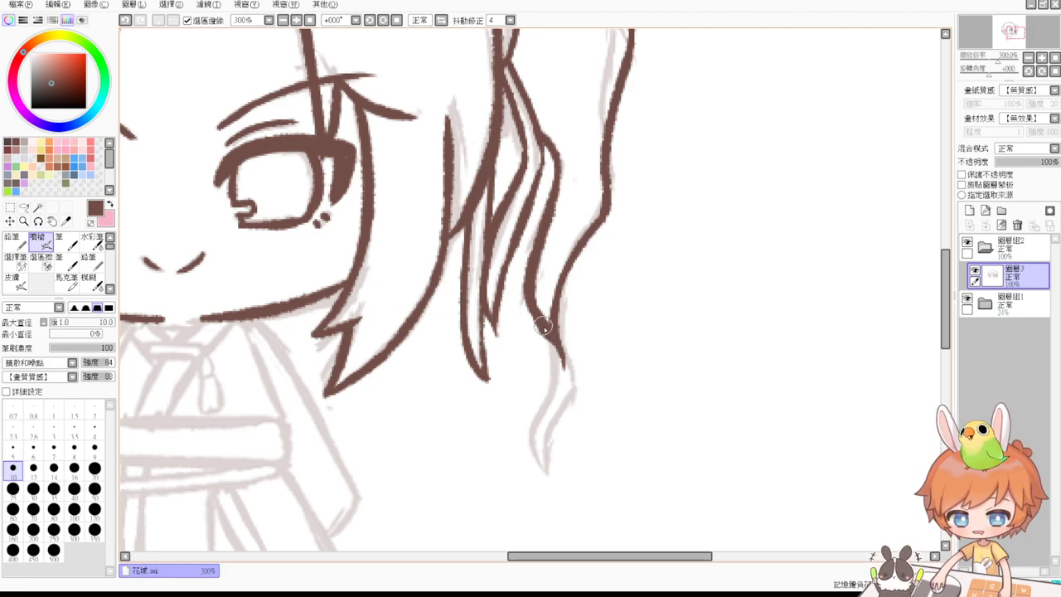
drag(545, 332, 514, 430)
drag(562, 341, 529, 439)
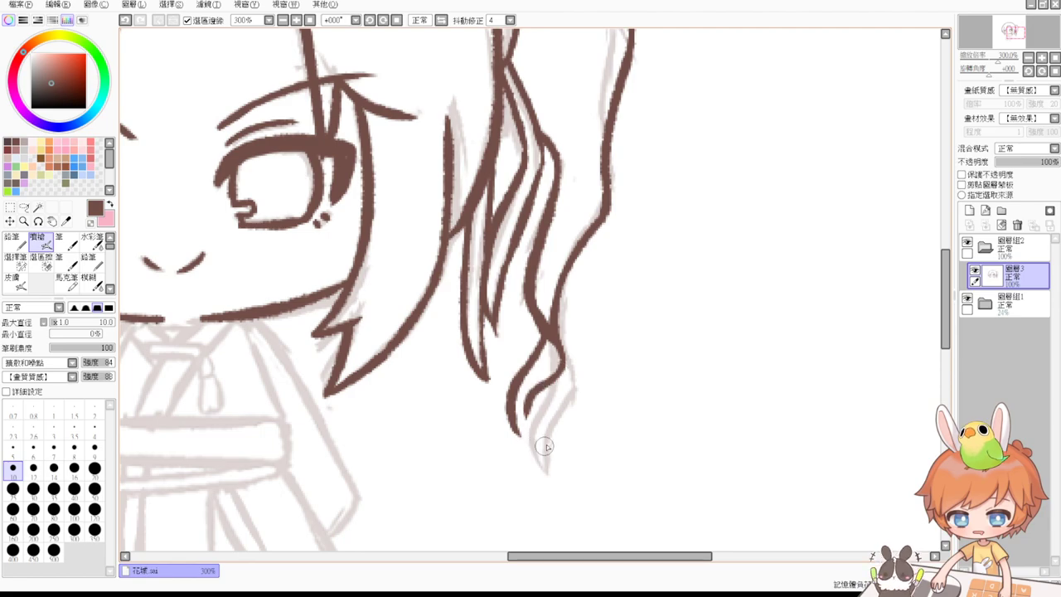
key(ctrl+z)
key(ctrl+z)
key(ctrl+z)
key(ctrl+z)
key(ctrl+z)
key(ctrl+z)
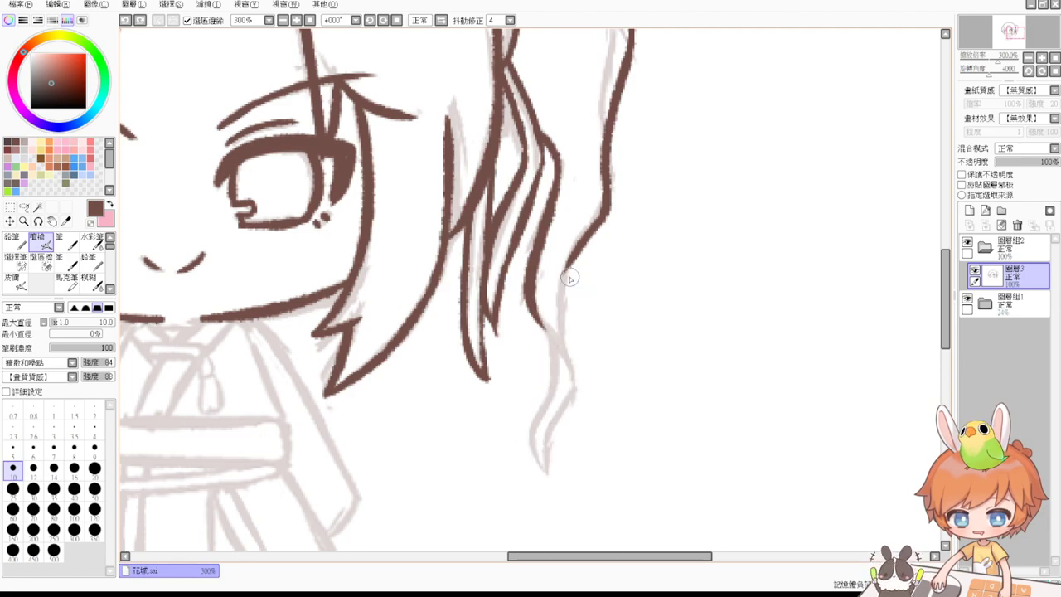
Ink the wavy lower end of the ponytail, crossing both edges and curving them down to the pointed tip.
drag(583, 248, 572, 370)
drag(536, 312, 569, 405)
key(ctrl+z)
drag(536, 305, 569, 396)
key(ctrl+z)
drag(535, 310, 568, 395)
mouse_move(547, 335)
mouse_down()
mouse_move(557, 386)
mouse_move(524, 452)
mouse_up()
mouse_move(569, 365)
mouse_down()
mouse_move(573, 396)
mouse_move(533, 461)
mouse_move(545, 473)
mouse_move(551, 458)
mouse_up()
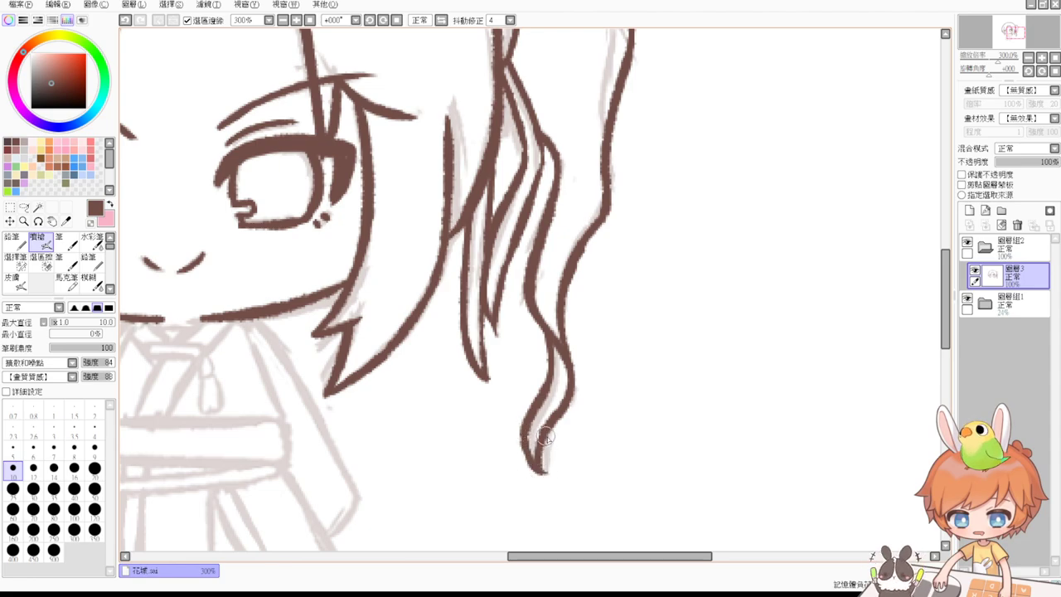
key(e)
key(v)
Ink the outer edge of the left sleeve from the chin down to the elbow-like corner and cuff.
mouse_move(475, 287)
mouse_down()
mouse_move(556, 372)
mouse_move(645, 344)
mouse_move(716, 294)
mouse_up()
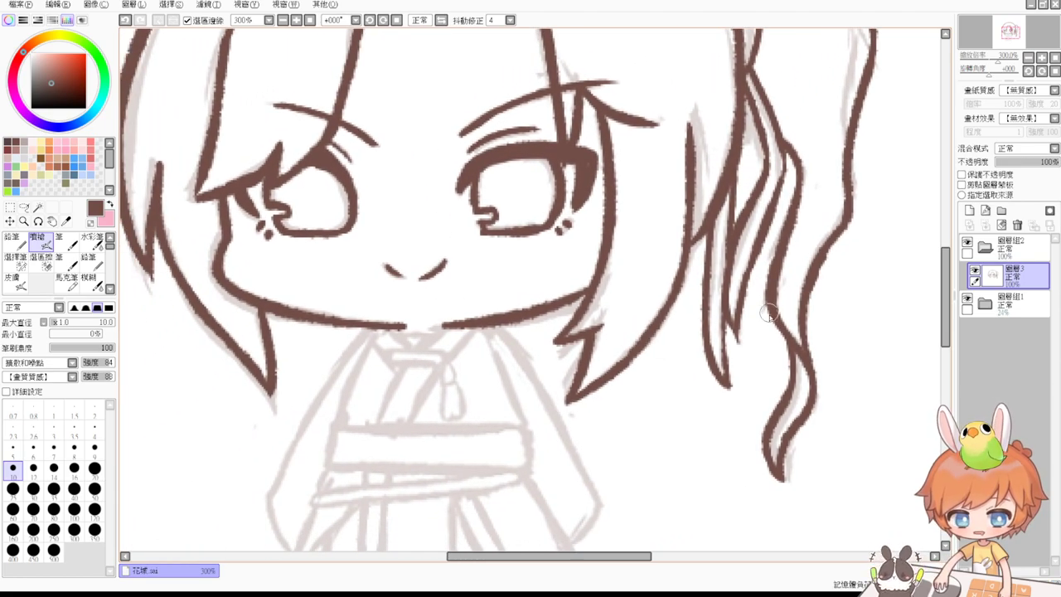
drag(717, 286, 727, 384)
key(ctrl+z)
mouse_move(724, 324)
mouse_down()
mouse_move(729, 382)
mouse_move(742, 290)
mouse_up()
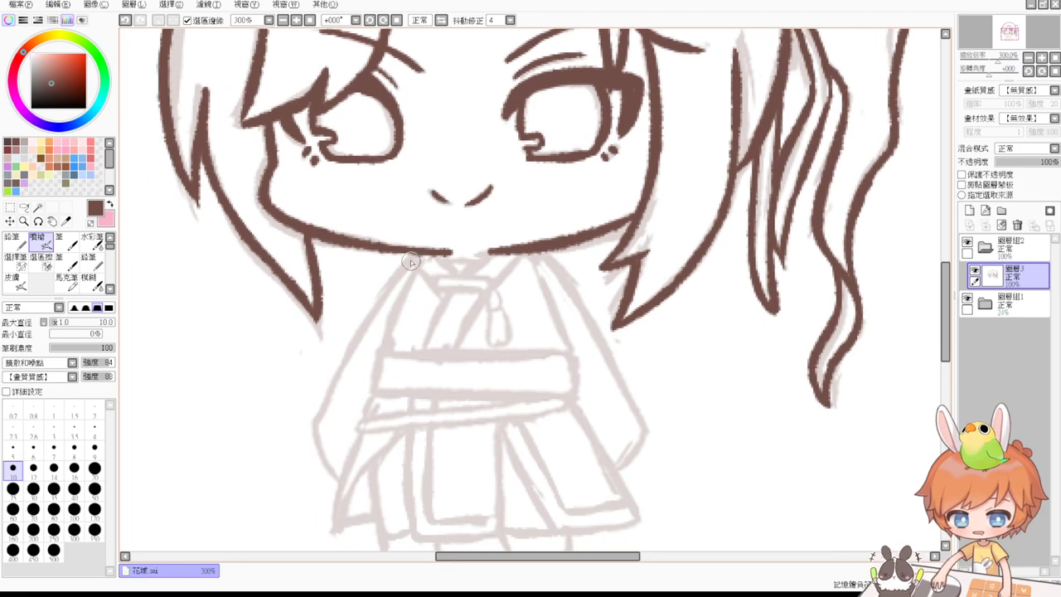
drag(417, 253, 320, 386)
key(ctrl+z)
mouse_move(420, 256)
mouse_down()
mouse_move(325, 410)
mouse_move(320, 468)
mouse_move(336, 482)
mouse_up()
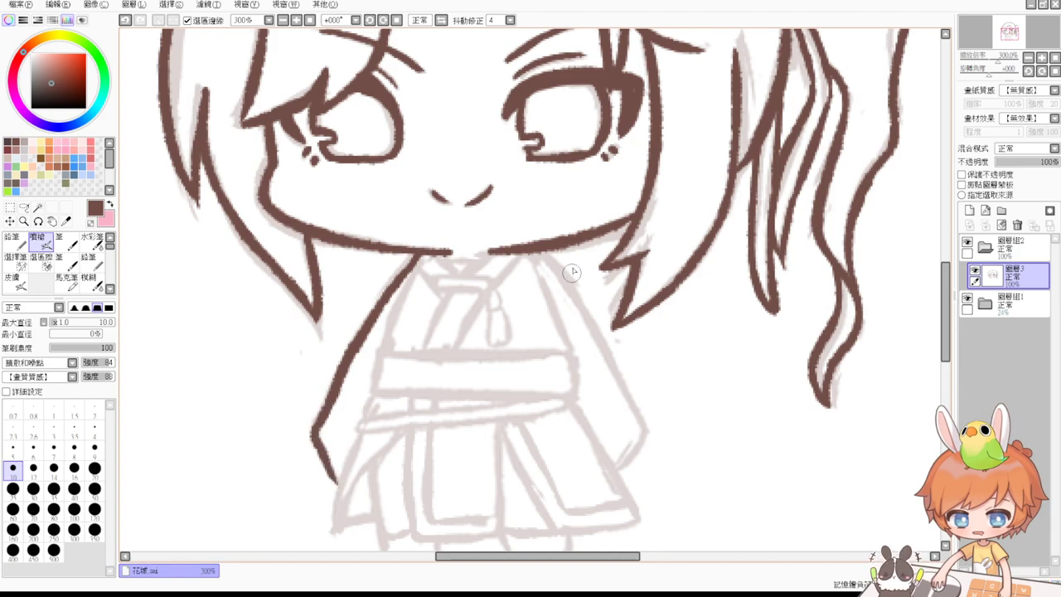
Ink the outer edge of the right sleeve, running down and outward from the chin line.
drag(540, 255, 613, 376)
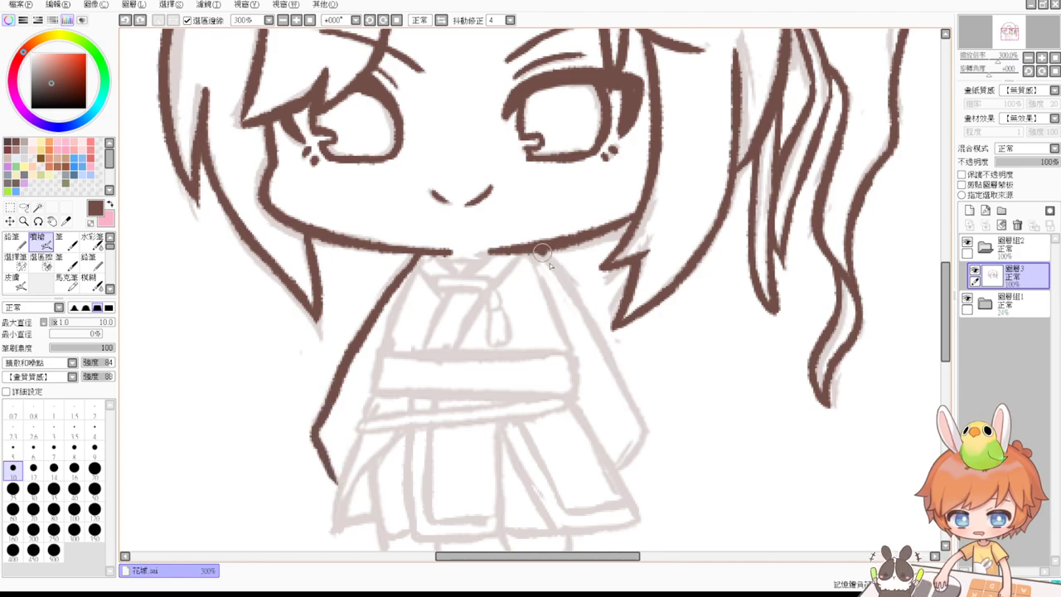
drag(534, 248, 603, 336)
key(ctrl+z)
drag(538, 252, 618, 387)
key(ctrl+z)
drag(541, 251, 630, 389)
key(ctrl+z)
Ink the lower part of the right sleeve and its corner turning inward at the cuff.
mouse_move(604, 340)
mouse_down()
mouse_move(651, 435)
mouse_move(620, 464)
mouse_up()
key(ctrl+z)
mouse_move(637, 408)
mouse_down()
mouse_move(648, 429)
mouse_move(620, 466)
mouse_move(652, 447)
mouse_move(620, 477)
mouse_up()
key(ctrl+z)
key(ctrl+z)
drag(643, 414, 614, 488)
key(ctrl+z)
drag(643, 414, 617, 478)
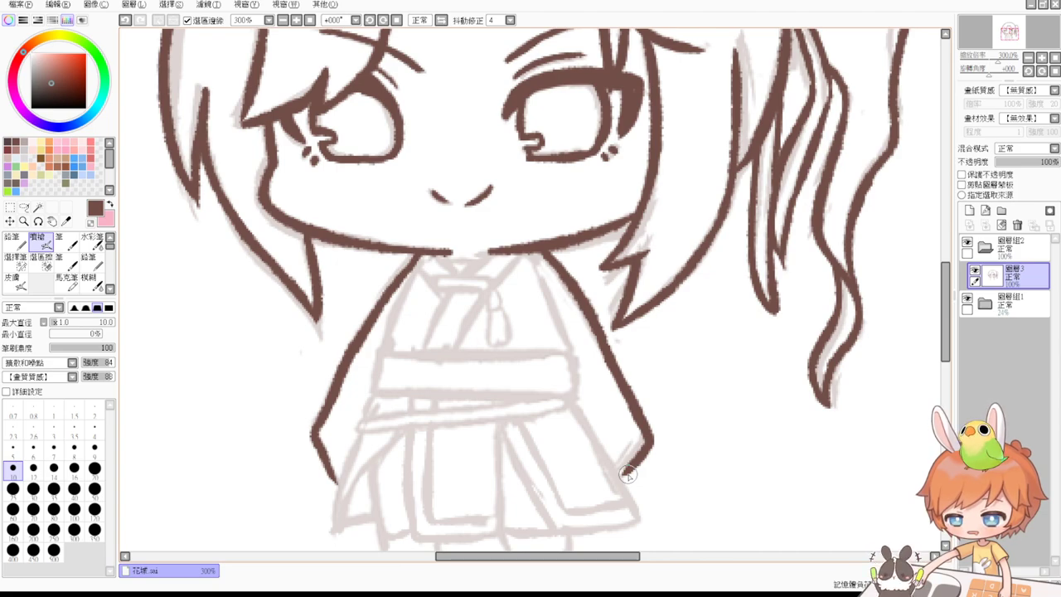
Ink both side edges of the torso between the sleeves, from the shoulders down to the sash.
scroll(547, 365, down, 2)
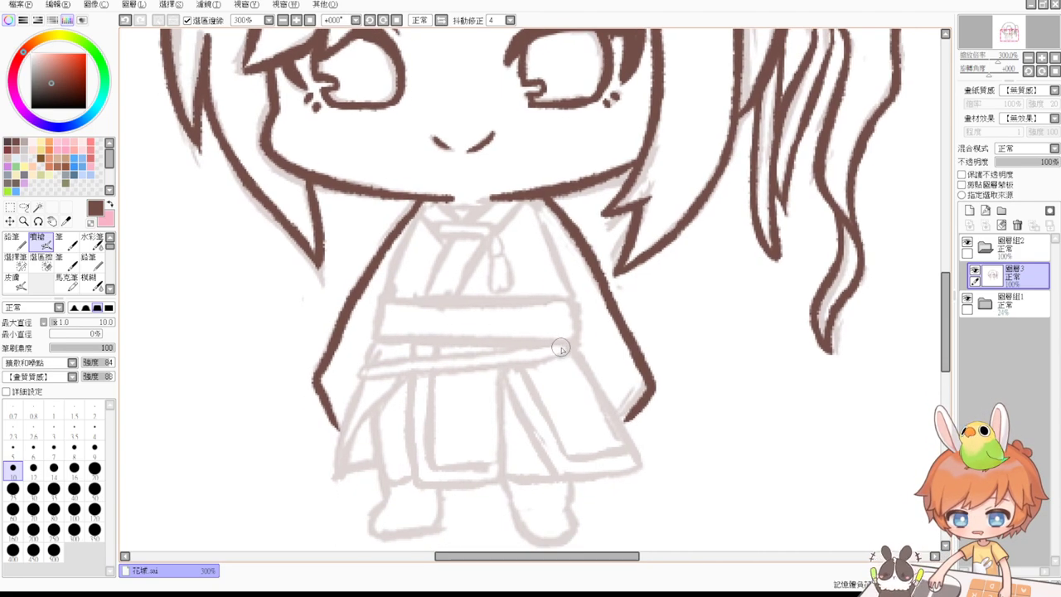
scroll(565, 354, up, 1)
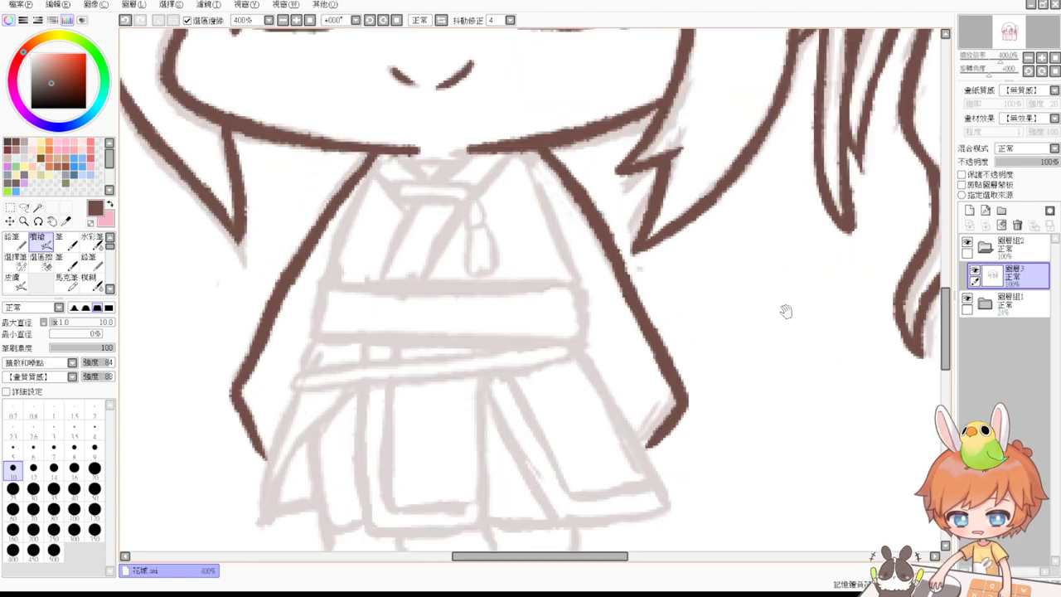
drag(786, 310, 782, 367)
drag(535, 235, 581, 347)
key(ctrl+z)
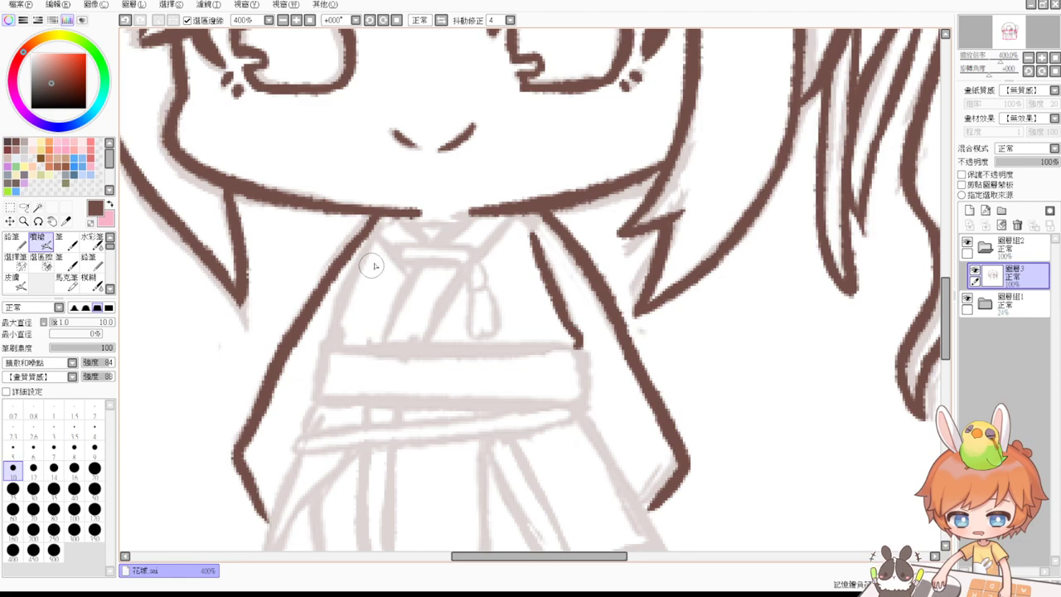
drag(368, 235, 327, 325)
key(ctrl+z)
mouse_move(365, 240)
mouse_down()
mouse_move(330, 346)
mouse_move(501, 352)
mouse_up()
key(ctrl+z)
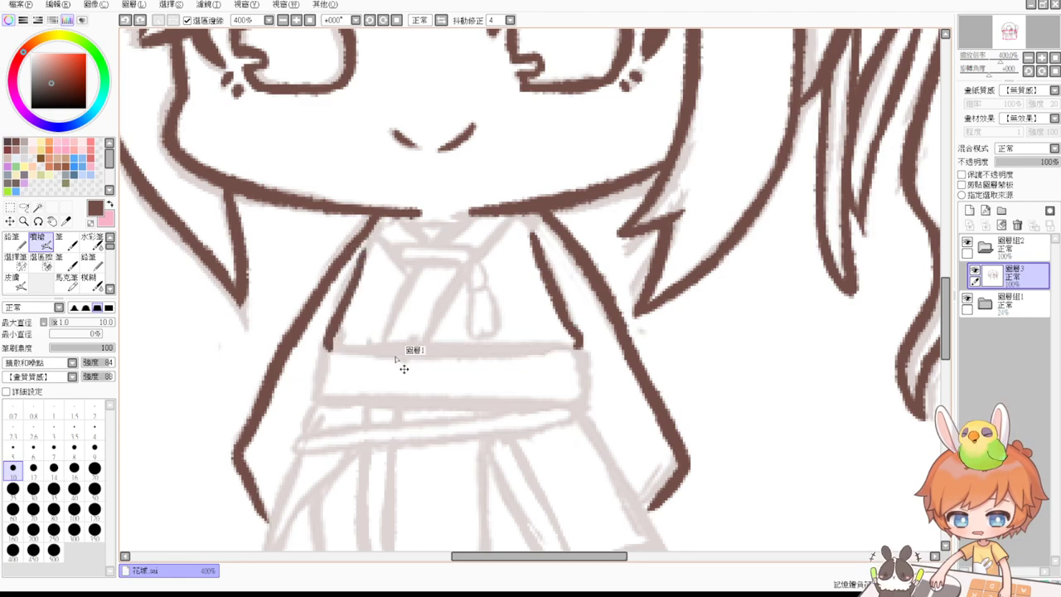
Ink the slightly curved top edge of the sash across the waist, joining both torso sides.
drag(332, 348, 529, 354)
key(ctrl+z)
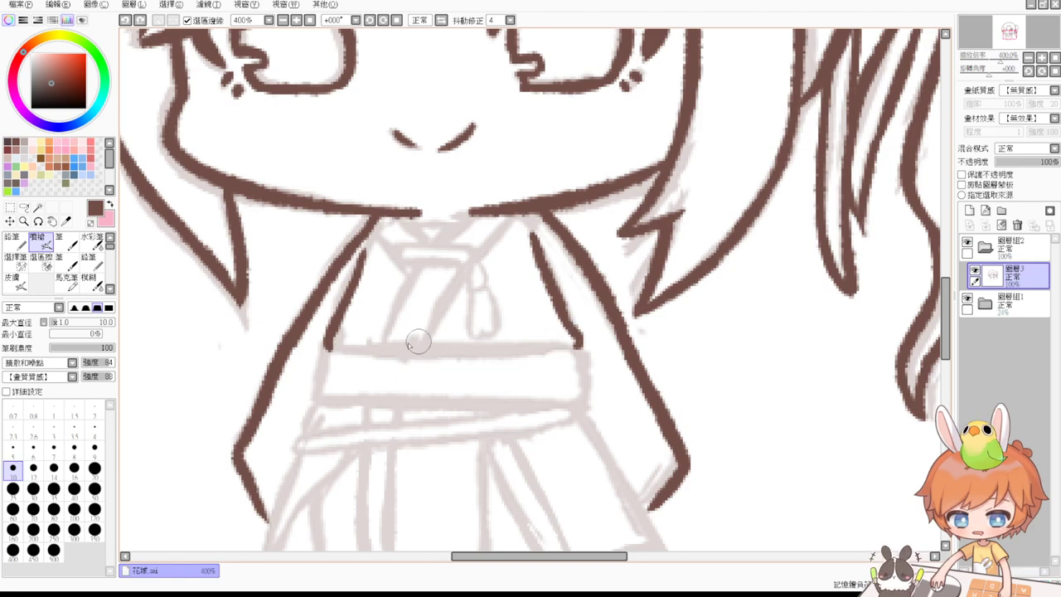
drag(329, 345, 535, 343)
key(ctrl+z)
mouse_move(327, 346)
mouse_down()
mouse_move(394, 360)
mouse_move(583, 343)
mouse_up()
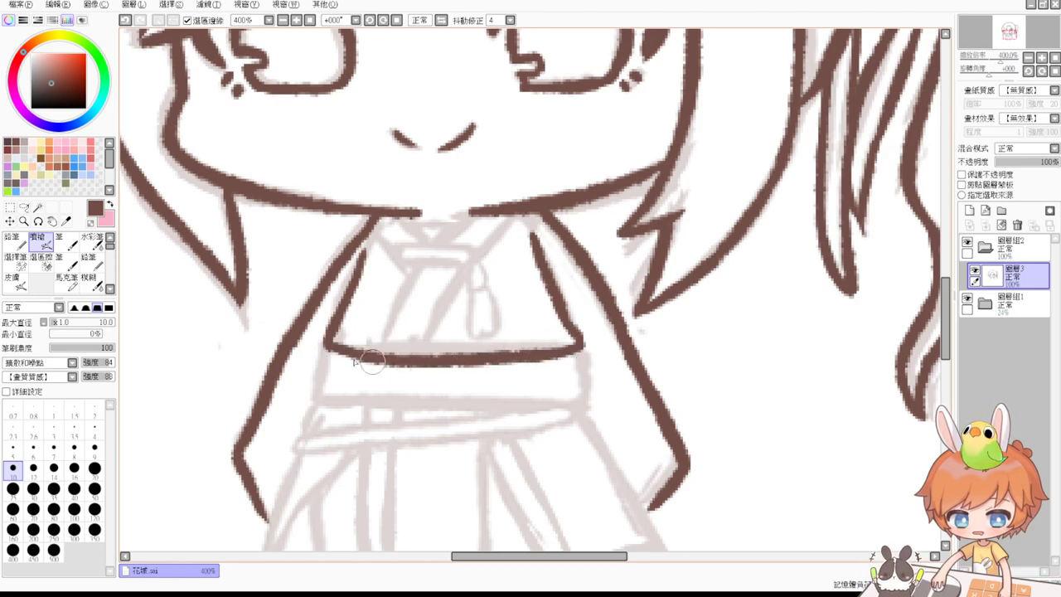
Ink the two short sides and the curved bottom edge of the waist sash.
drag(329, 347, 322, 400)
key(ctrl+z)
mouse_move(330, 347)
mouse_down()
mouse_move(322, 398)
mouse_move(434, 404)
mouse_up()
key(ctrl+z)
mouse_move(318, 391)
mouse_down()
mouse_move(377, 410)
mouse_move(554, 409)
mouse_up()
mouse_move(584, 353)
mouse_down()
mouse_move(582, 399)
mouse_move(524, 416)
mouse_up()
key(ctrl+z)
mouse_move(584, 398)
mouse_down()
mouse_move(556, 405)
mouse_move(513, 416)
mouse_up()
key(ctrl+z)
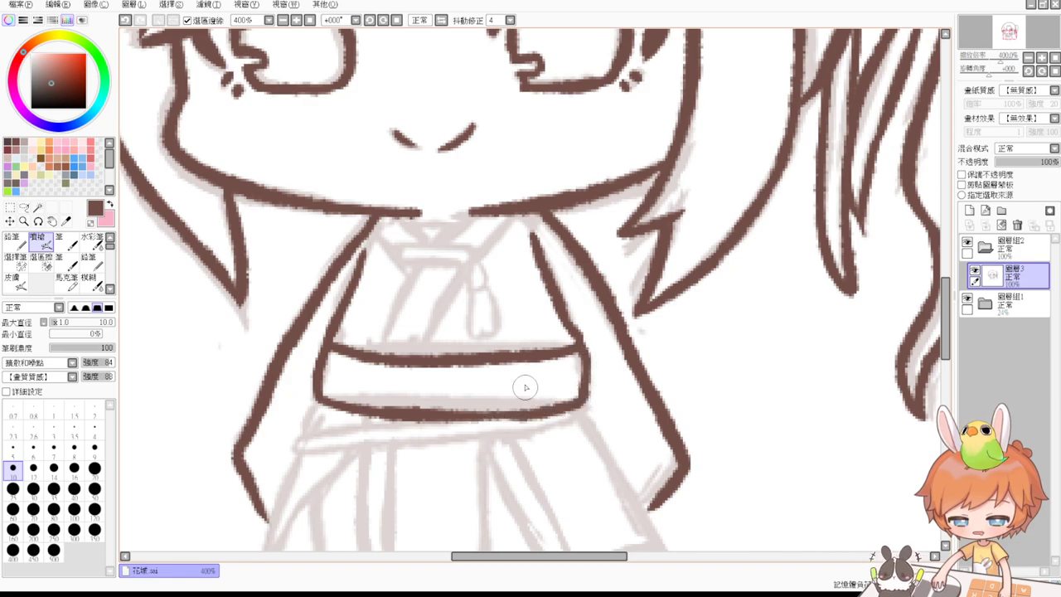
Set the brush size to 5 and ink the narrow slanted band below the sash.
drag(517, 352, 540, 282)
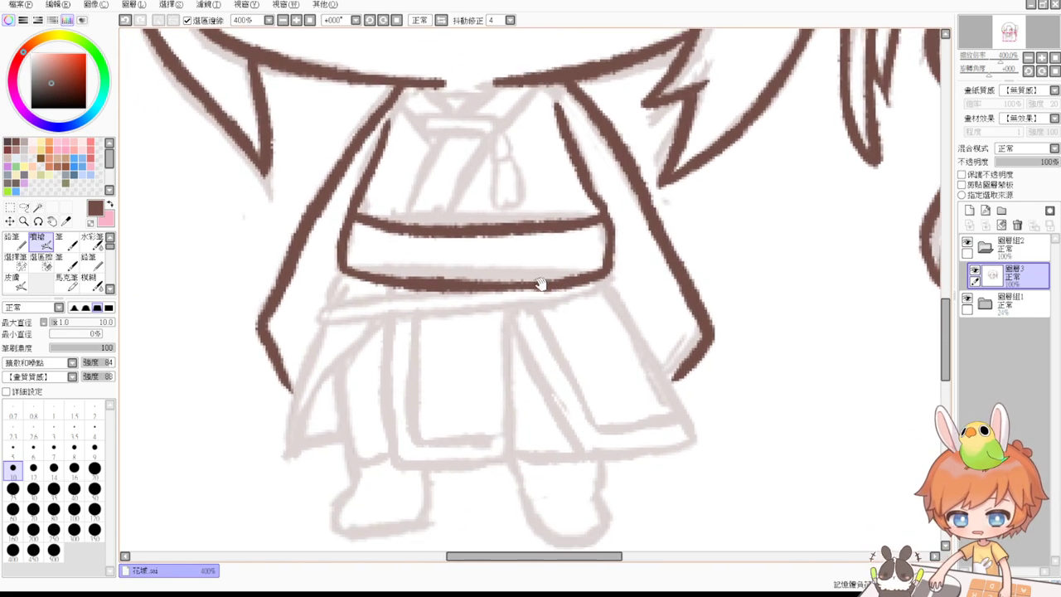
mouse_move(341, 272)
mouse_down()
mouse_move(329, 315)
mouse_move(350, 322)
mouse_move(322, 307)
mouse_move(479, 292)
mouse_up()
key(ctrl+z)
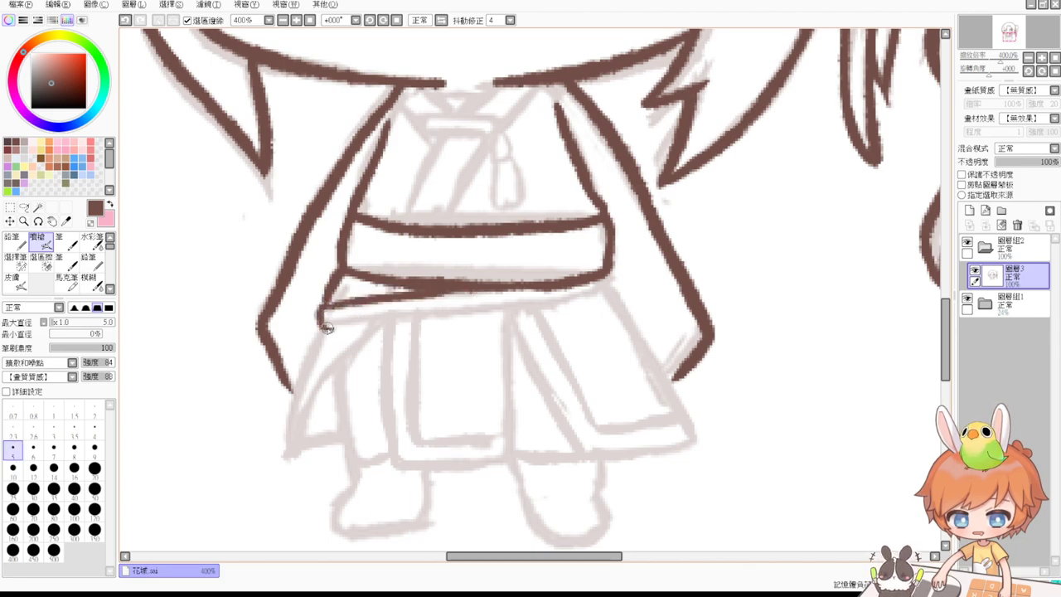
drag(327, 327, 570, 291)
mouse_move(500, 310)
mouse_down()
mouse_move(598, 284)
mouse_move(474, 314)
mouse_up()
key(ctrl+z)
Ink the two diagonal lines of the right collar, running from the chin toward the chest.
drag(532, 248, 516, 360)
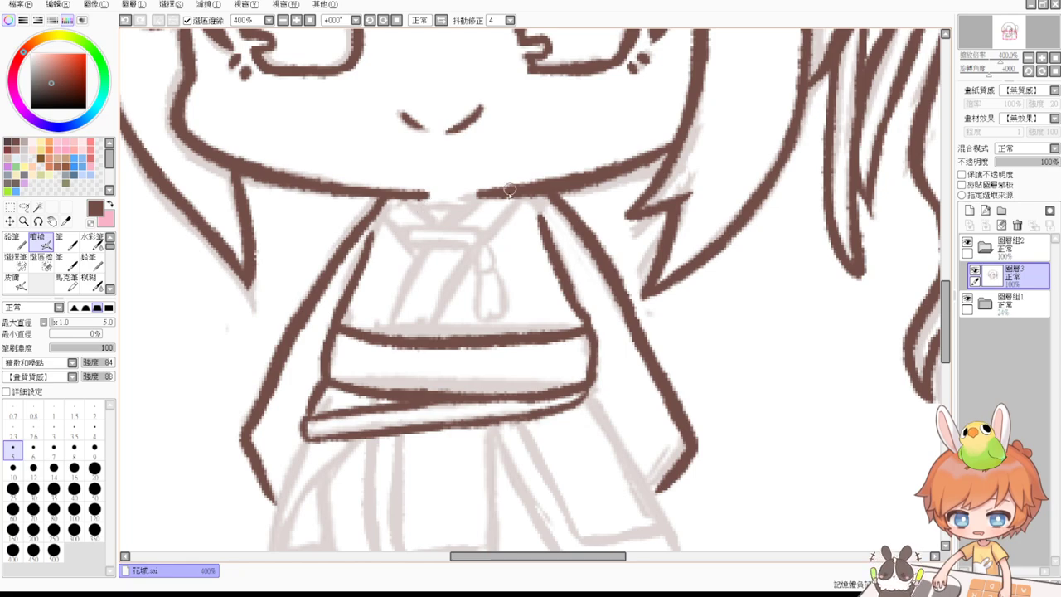
drag(483, 195, 454, 226)
key(ctrl+z)
drag(520, 198, 478, 237)
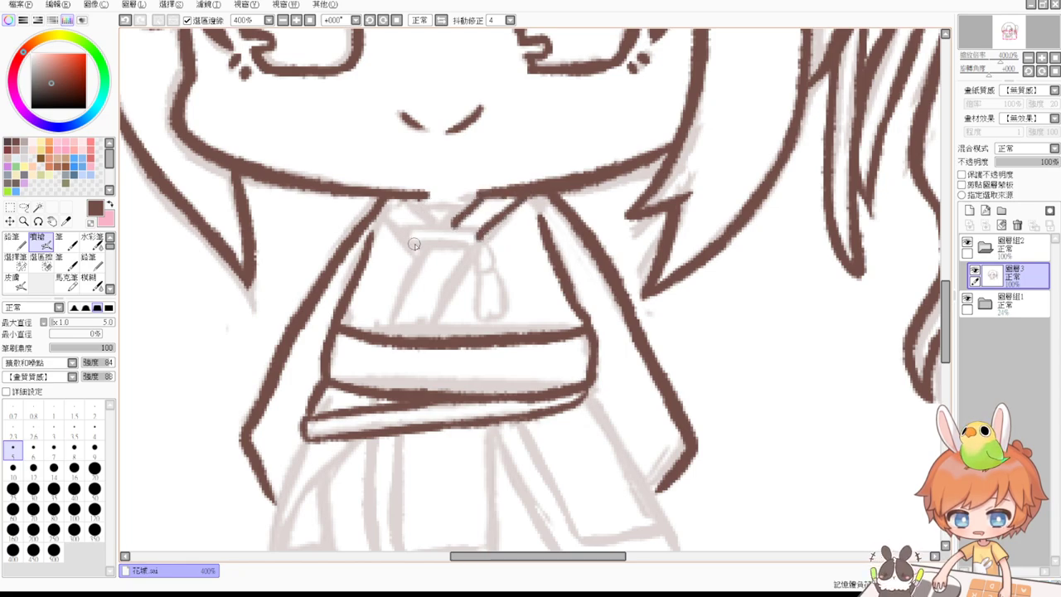
Ink the top edge and rounded ends of the small horizontal bar across the collar.
drag(404, 241, 469, 232)
key(ctrl+z)
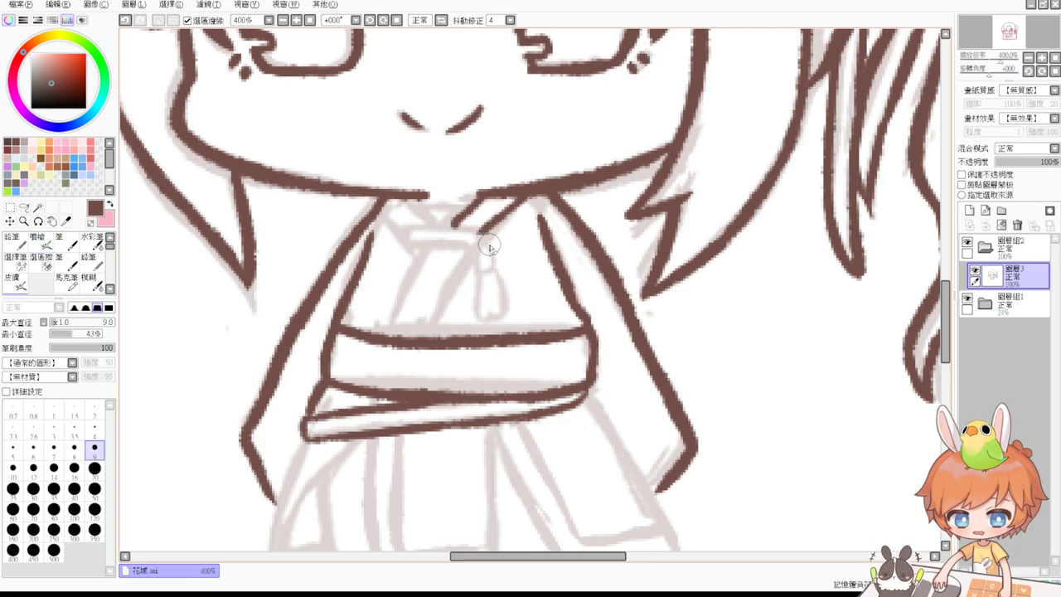
drag(406, 240, 493, 230)
key(ctrl+z)
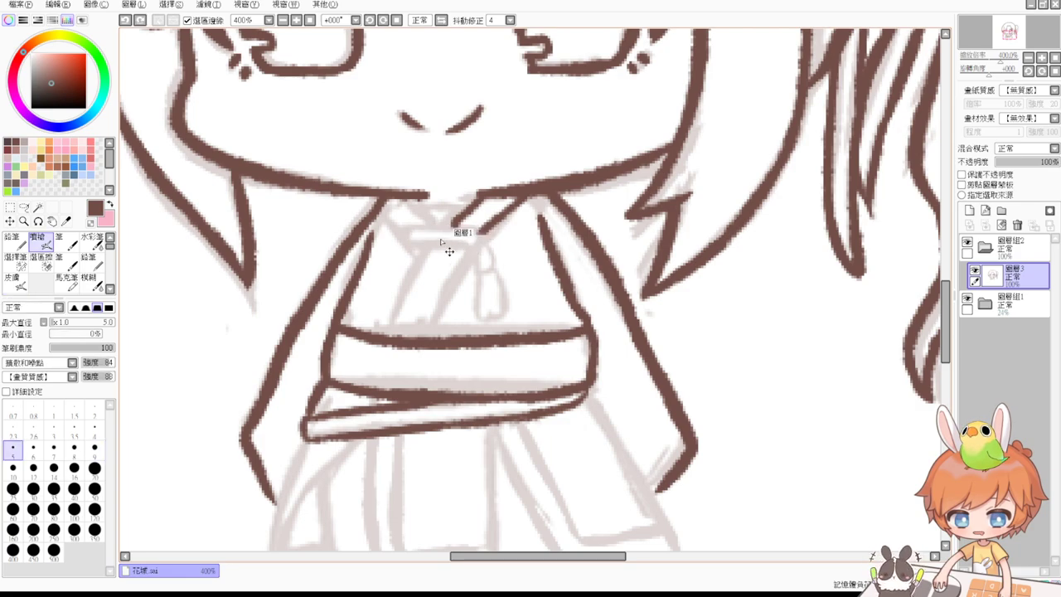
mouse_move(411, 240)
mouse_down()
mouse_move(483, 230)
mouse_move(443, 230)
mouse_move(488, 232)
mouse_move(479, 244)
mouse_up()
key(ctrl+z)
key(ctrl+z)
key(e)
key(b)
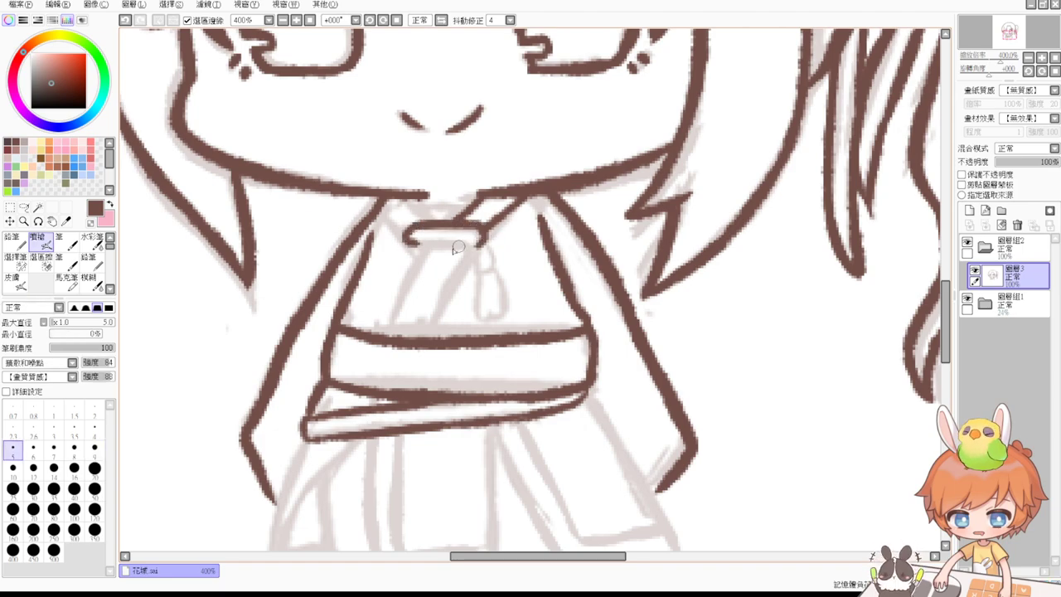
Ink the bottom edge of the small collar bar to close its outline.
drag(412, 243, 484, 246)
key(ctrl+z)
drag(412, 243, 479, 246)
key(ctrl+z)
Ink the two curved diagonal lapel lines from the collar bar down to the sash.
mouse_move(412, 243)
mouse_down()
mouse_move(478, 249)
mouse_move(408, 258)
mouse_move(425, 246)
mouse_move(385, 329)
mouse_up()
key(ctrl+z)
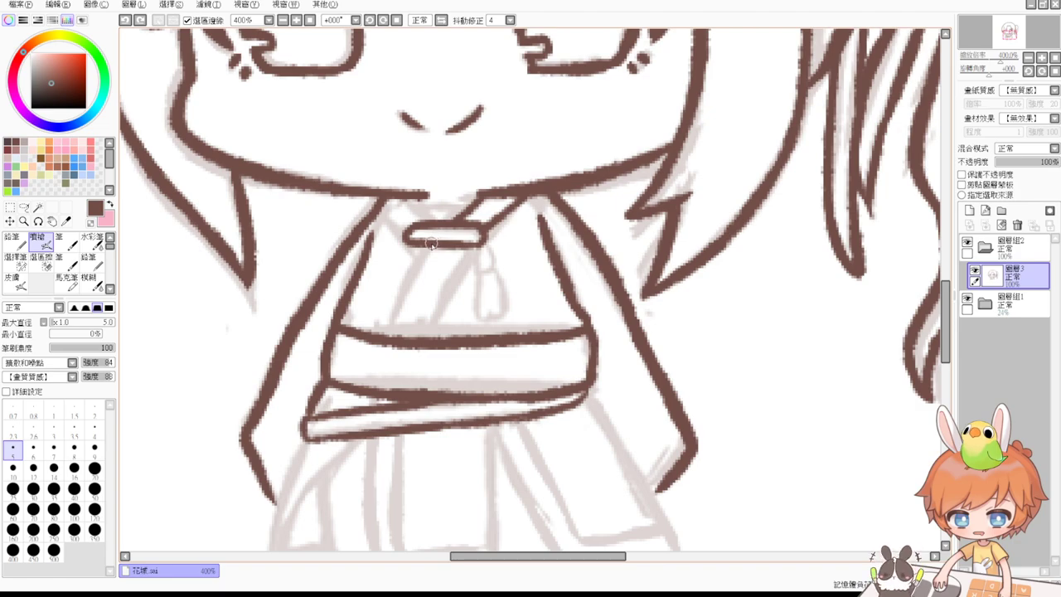
mouse_move(431, 242)
mouse_down()
mouse_move(392, 293)
mouse_move(379, 326)
mouse_up()
drag(476, 245, 424, 336)
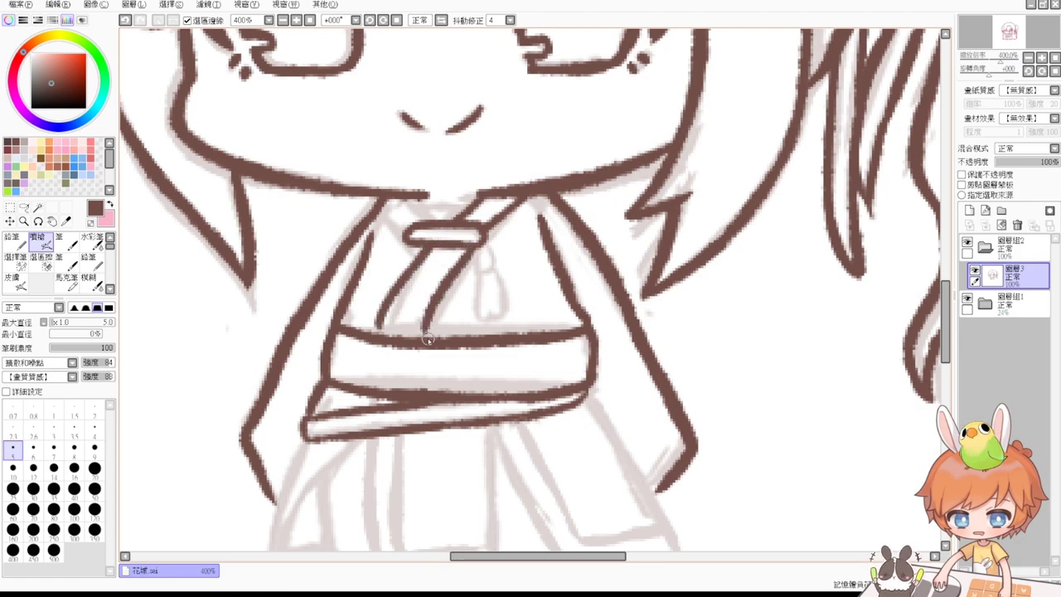
key(ctrl+z)
mouse_move(377, 334)
mouse_down()
mouse_move(383, 308)
mouse_move(380, 335)
mouse_move(412, 285)
mouse_up()
drag(480, 208, 413, 296)
key(ctrl+z)
drag(479, 203, 430, 304)
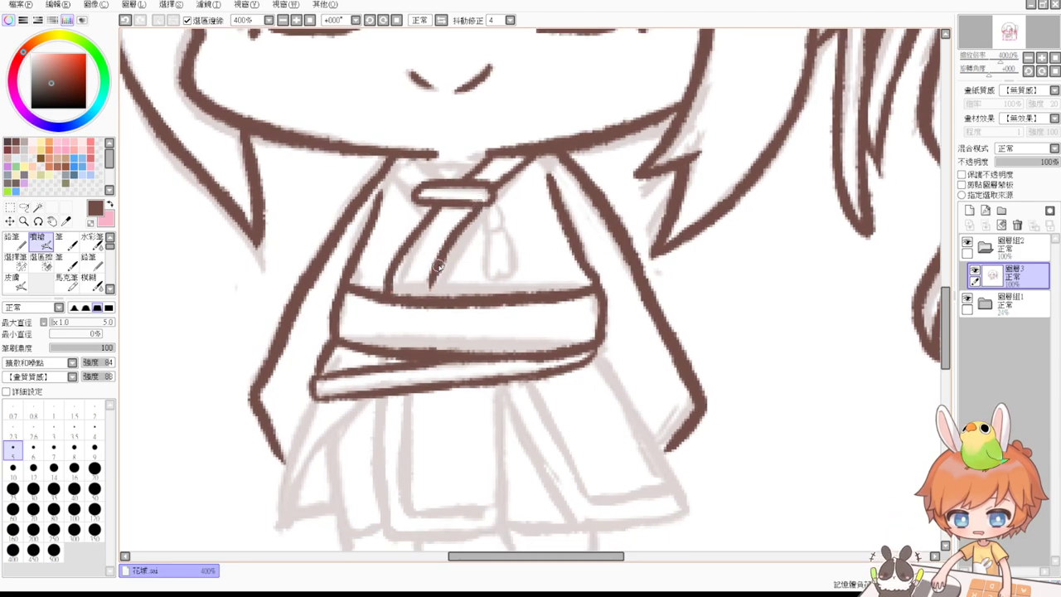
key(ctrl+z)
drag(479, 204, 424, 292)
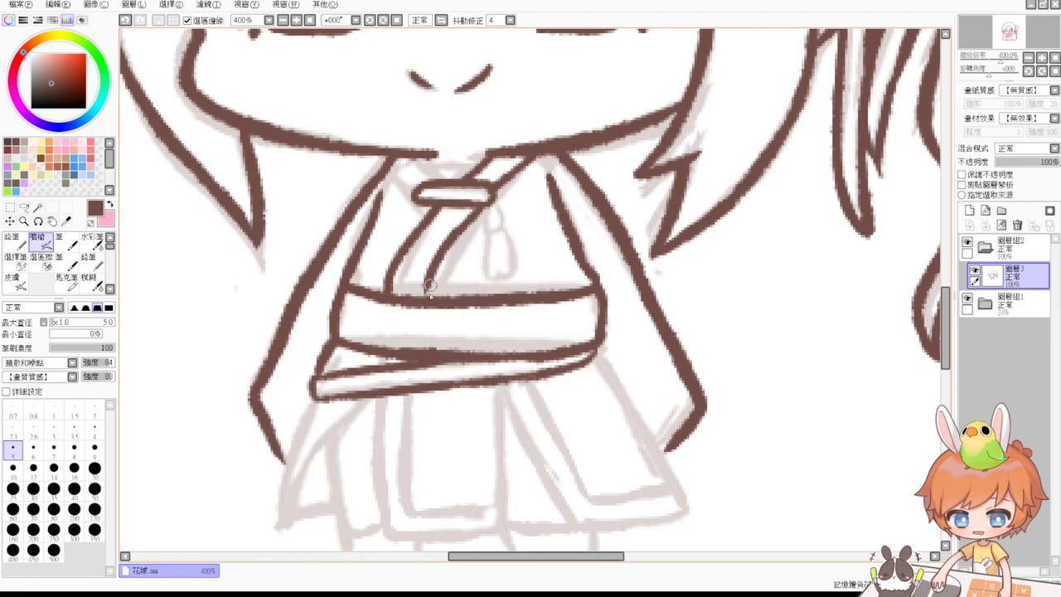
Ink the tassel hanging from the end of the collar bar, with its small knot and longer lower part.
mouse_move(490, 203)
mouse_down()
mouse_move(490, 228)
mouse_move(503, 226)
mouse_move(490, 280)
mouse_up()
key(ctrl+z)
mouse_move(500, 231)
mouse_down()
mouse_move(513, 277)
mouse_move(497, 281)
mouse_up()
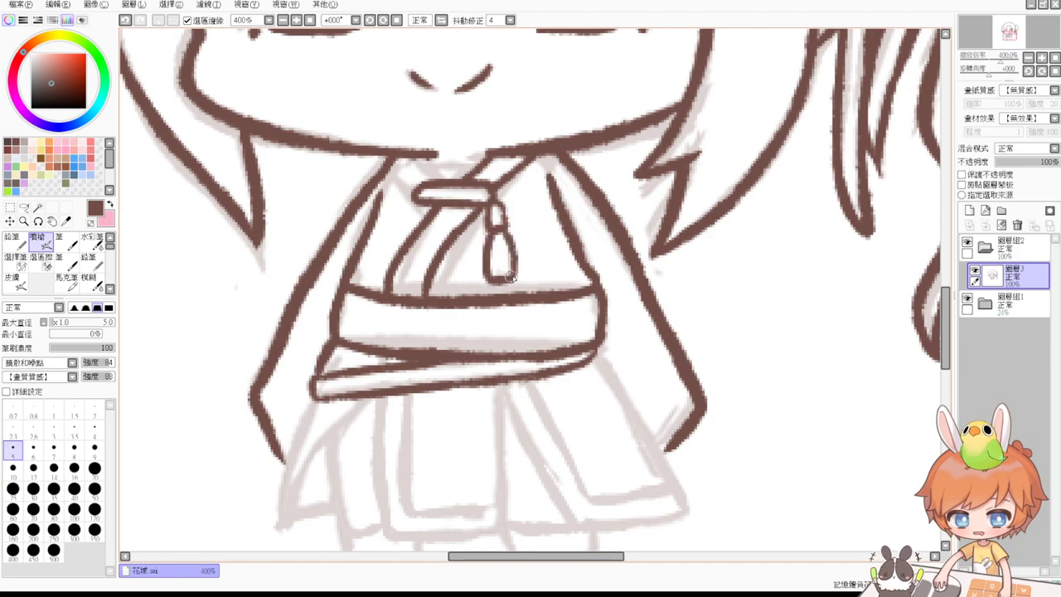
drag(502, 210, 508, 271)
Ink the left collar lines and the small neckline shape between the collars under the chin.
drag(392, 231, 426, 280)
key(ctrl+z)
drag(398, 241, 431, 276)
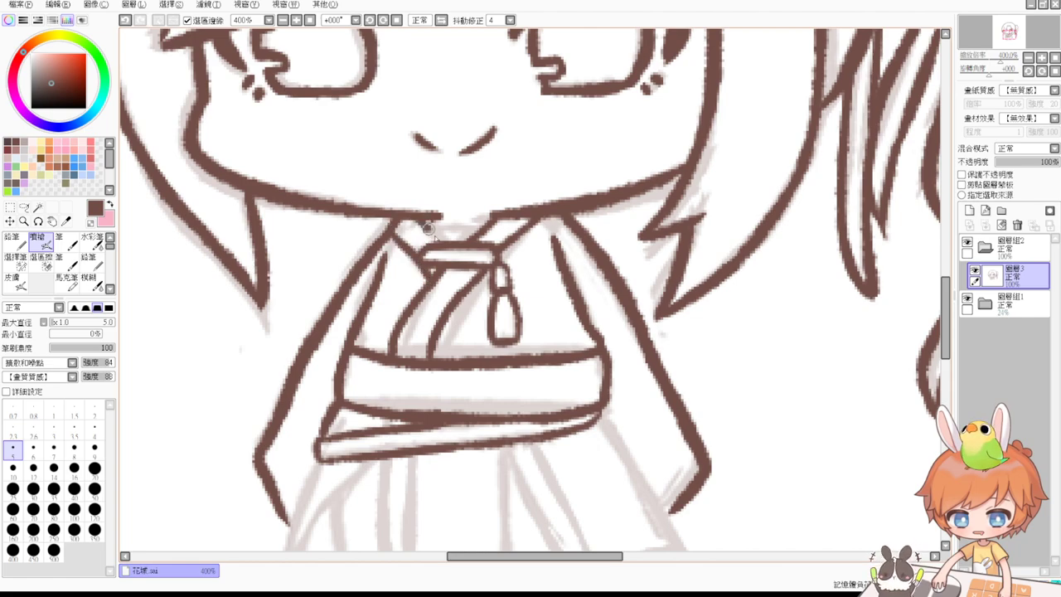
mouse_move(423, 226)
mouse_down()
mouse_move(444, 249)
mouse_move(483, 234)
mouse_move(520, 145)
mouse_up()
key(ctrl+z)
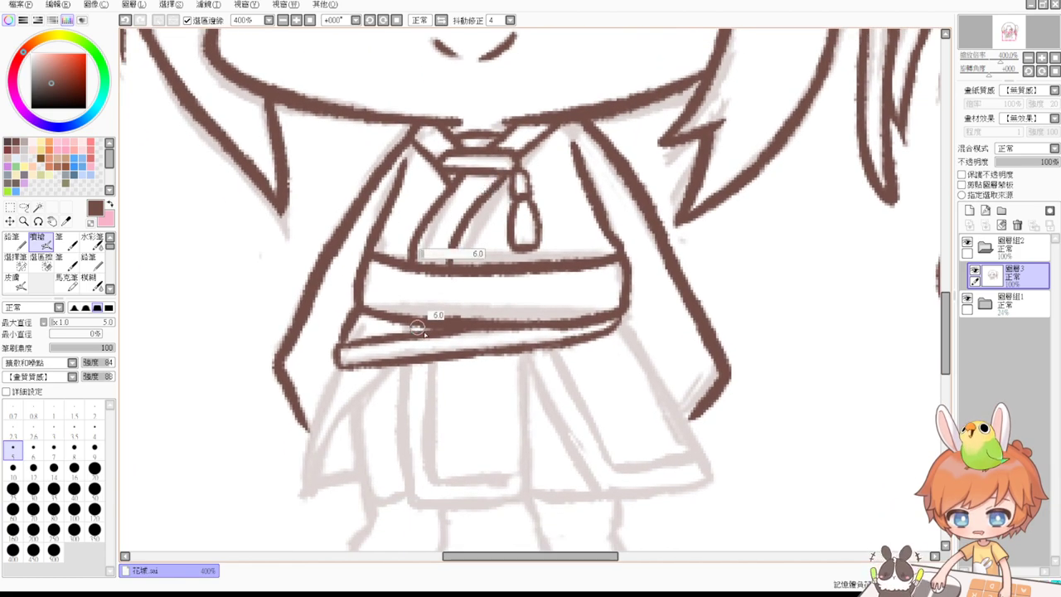
Ink the leftmost skirt flap with a size 10 brush, tracing its outer edge, diagonal fold and short hem.
mouse_move(424, 333)
mouse_down()
mouse_move(431, 340)
mouse_move(422, 290)
mouse_up()
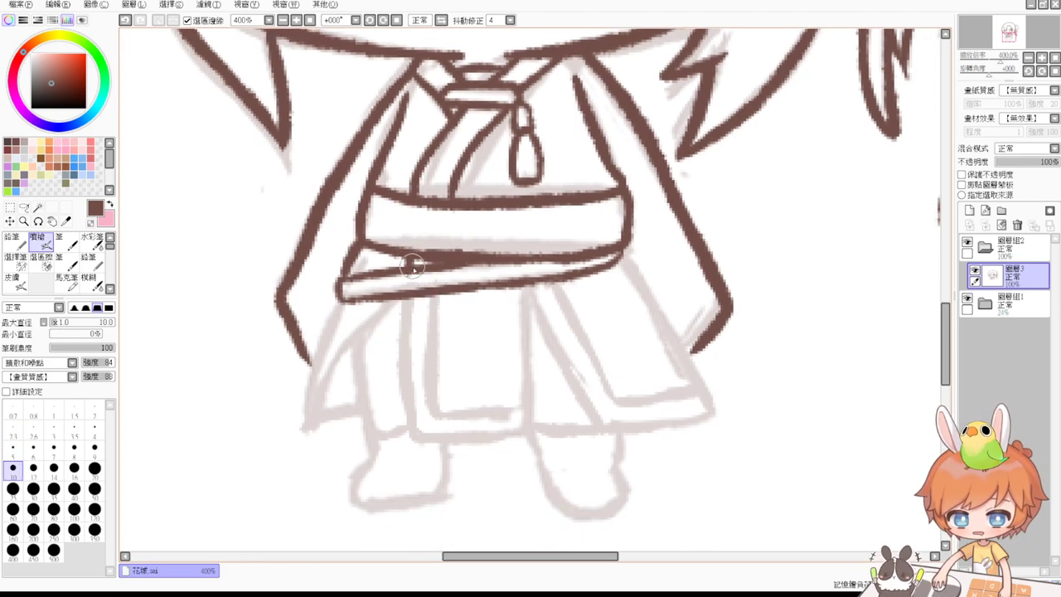
key(ctrl+z)
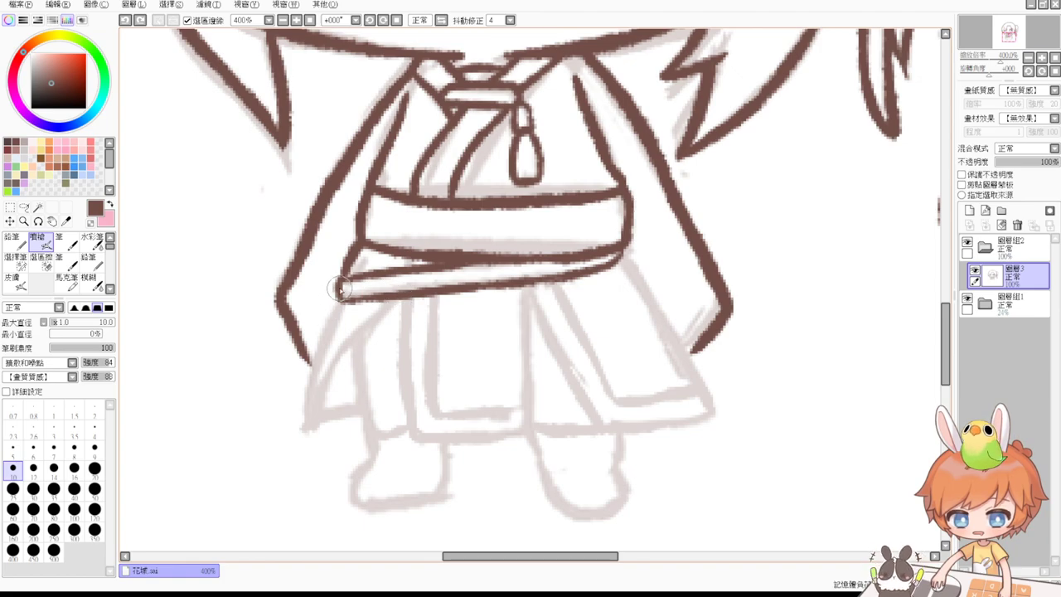
drag(338, 294, 312, 364)
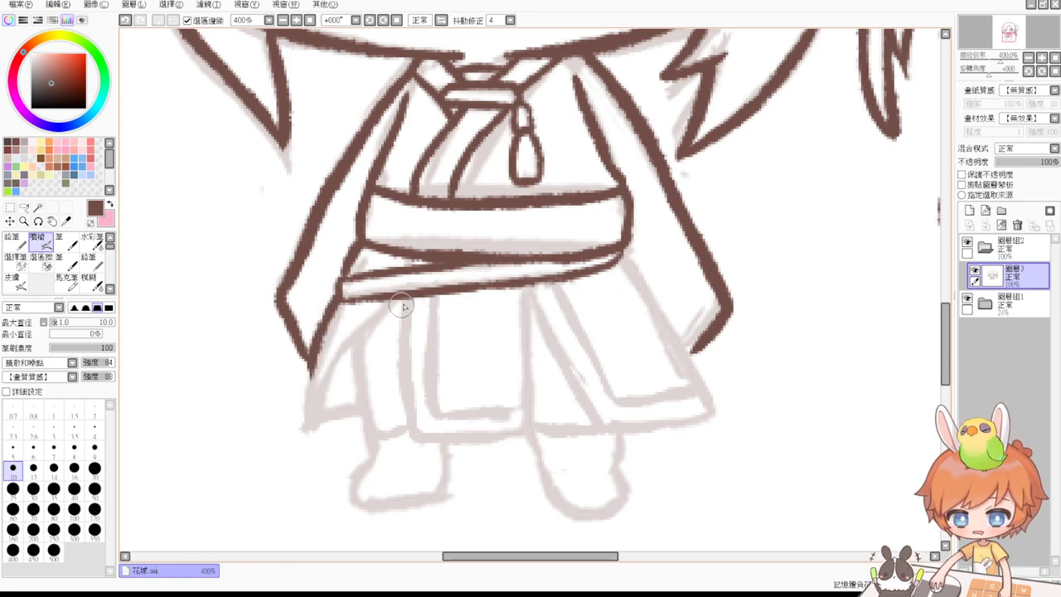
drag(406, 288, 317, 388)
mouse_move(316, 344)
mouse_down()
mouse_move(310, 428)
mouse_move(362, 409)
mouse_up()
key(ctrl+z)
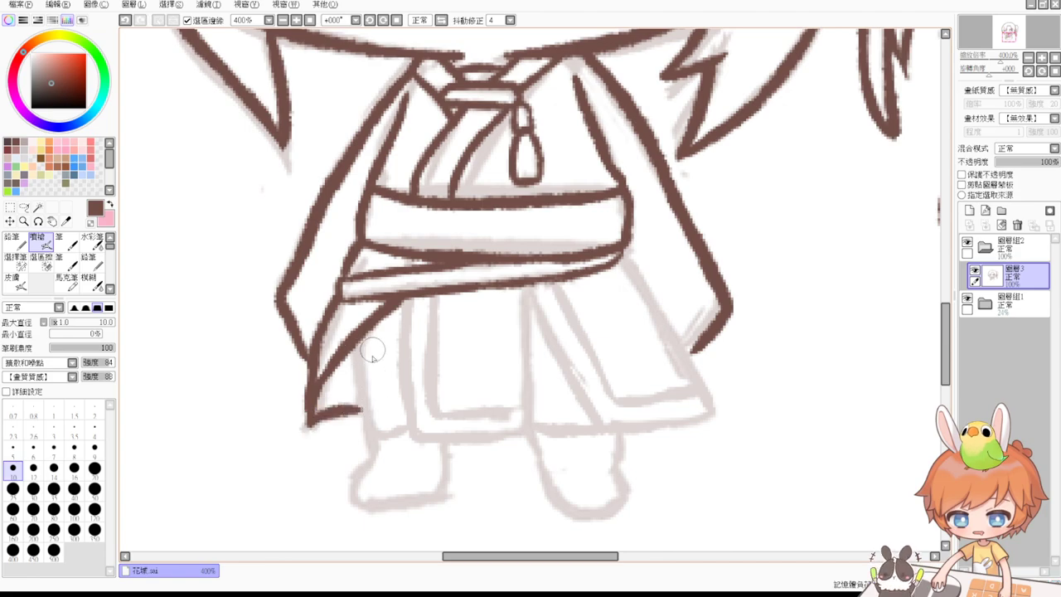
Ink the curved side and rounded lower edge of the narrow skirt fold beside the left flap.
drag(363, 325, 383, 438)
key(ctrl+z)
mouse_move(365, 323)
mouse_down()
mouse_move(371, 424)
mouse_move(409, 422)
mouse_up()
Ink the outline of the skirt's rectangular front panel, with both vertical sides and the hem.
scroll(569, 375, down, 2)
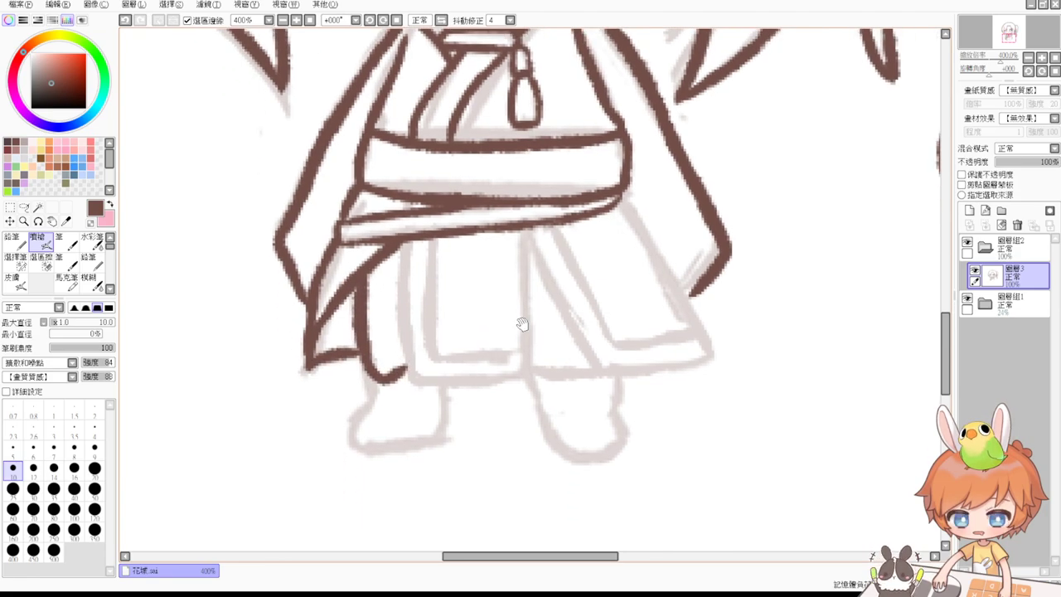
drag(525, 232, 534, 358)
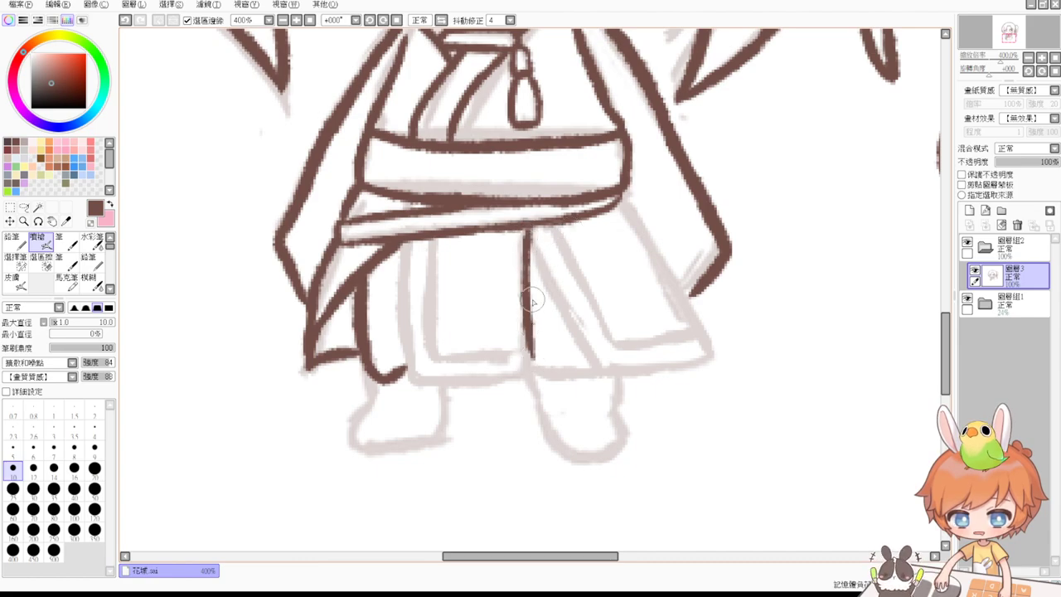
mouse_move(407, 241)
mouse_down()
mouse_move(414, 377)
mouse_move(551, 377)
mouse_up()
key(ctrl+z)
drag(412, 380, 533, 377)
drag(531, 334, 533, 376)
key(ctrl+z)
drag(530, 324, 531, 379)
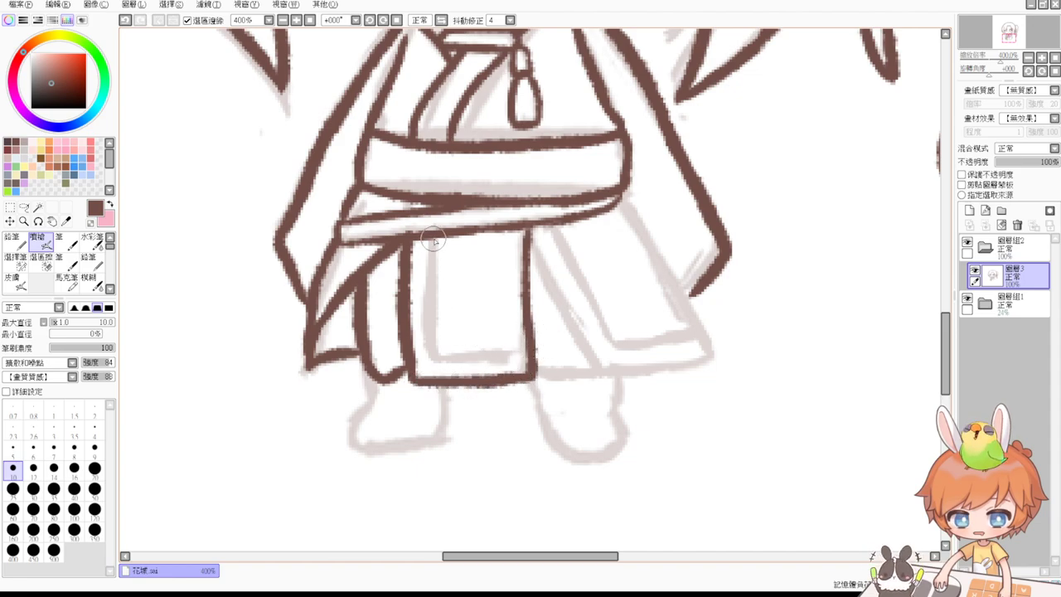
Ink the thin trim line inside the front panel's left and lower edges with a size 4 brush.
ctrl+alt+click(413, 257)
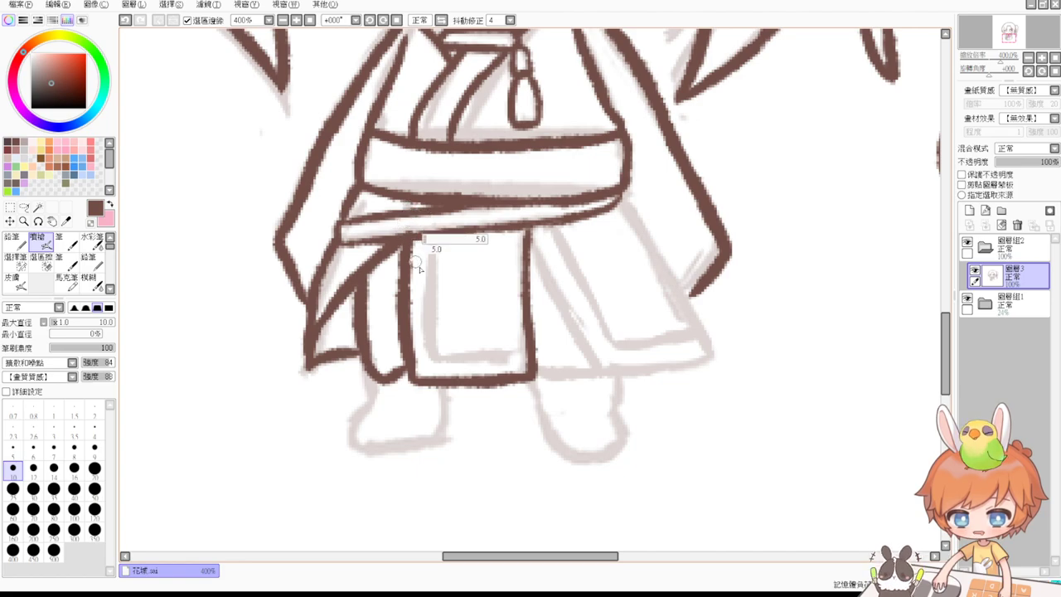
drag(417, 265, 422, 271)
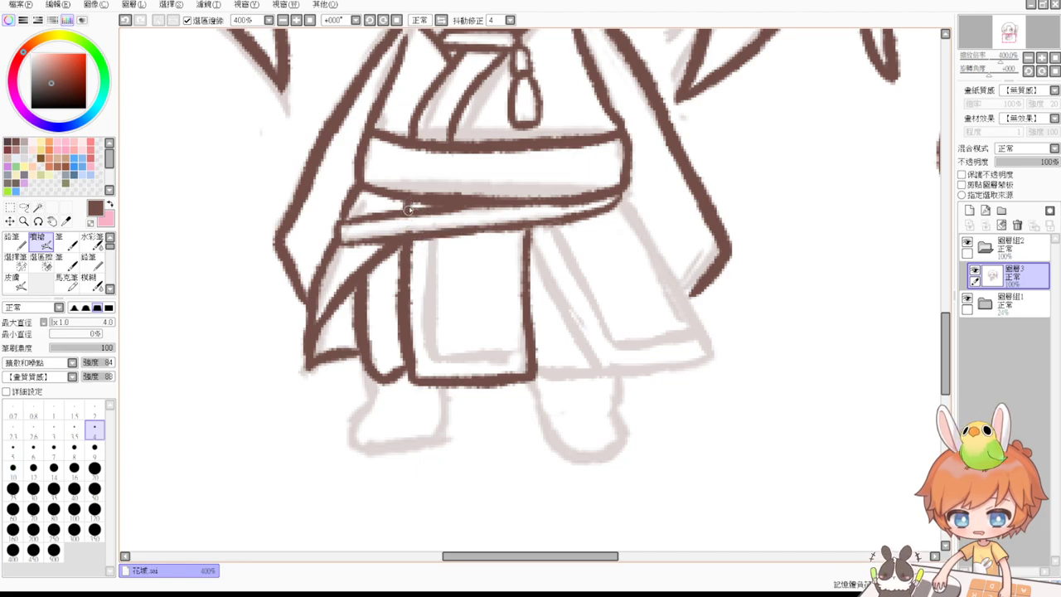
drag(434, 239, 431, 317)
key(ctrl+z)
mouse_move(433, 237)
mouse_down()
mouse_move(429, 320)
mouse_move(490, 354)
mouse_move(523, 354)
mouse_up()
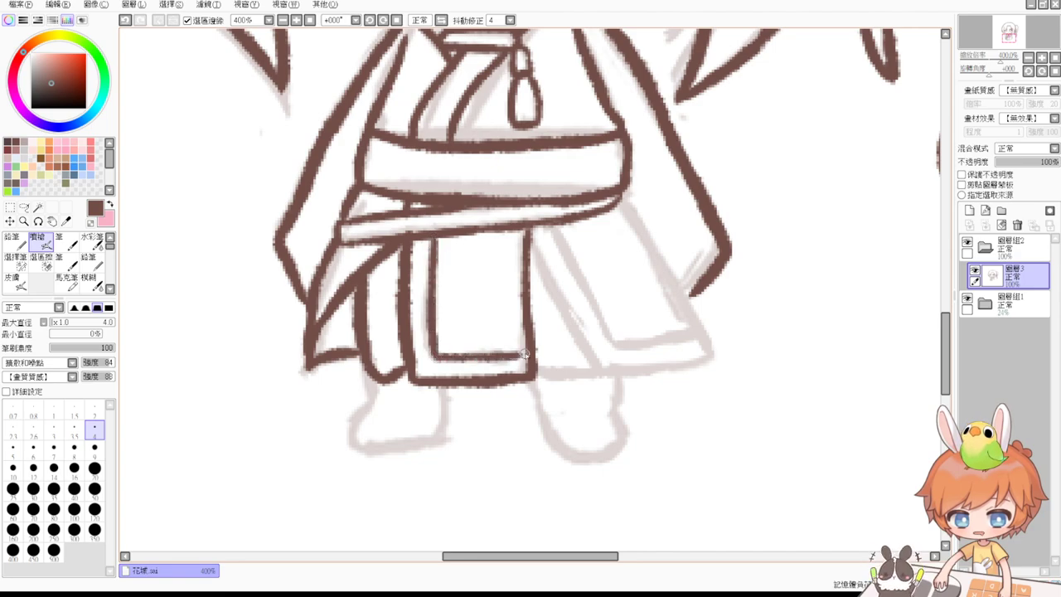
Ink the slanted right skirt panel's sides and hem with a size 9 brush, and close the right sleeve's lower corner.
drag(787, 331, 726, 351)
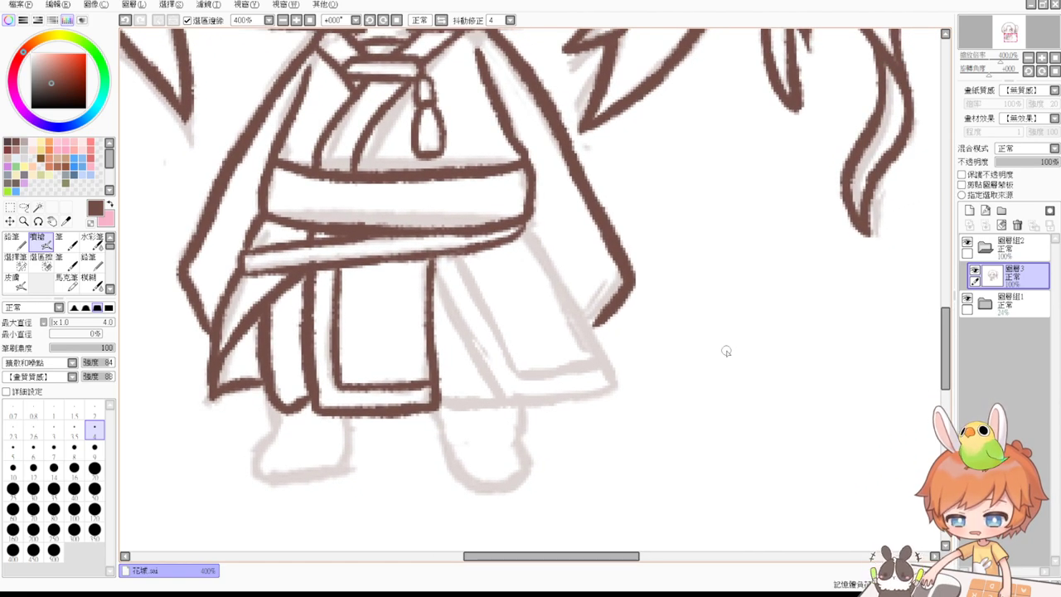
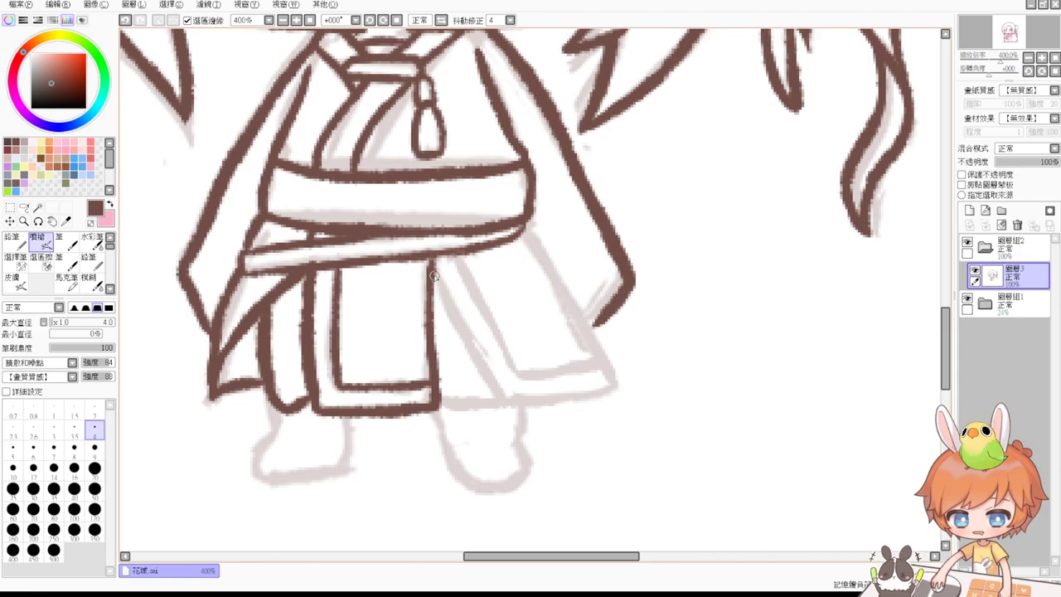
mouse_move(436, 261)
mouse_down()
mouse_move(434, 316)
mouse_move(453, 328)
mouse_up()
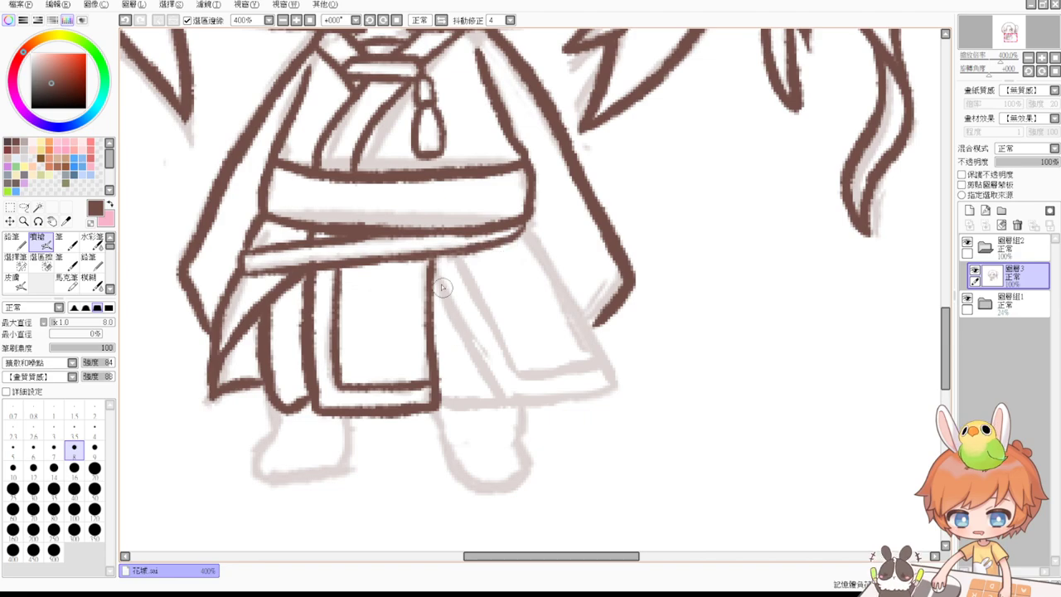
drag(430, 258, 434, 400)
mouse_move(433, 347)
mouse_down()
mouse_move(437, 392)
mouse_move(454, 337)
mouse_move(465, 342)
mouse_up()
drag(441, 284, 488, 374)
key(ctrl+z)
mouse_move(437, 280)
mouse_down()
mouse_move(490, 381)
mouse_move(613, 384)
mouse_up()
key(ctrl+z)
drag(492, 397, 608, 387)
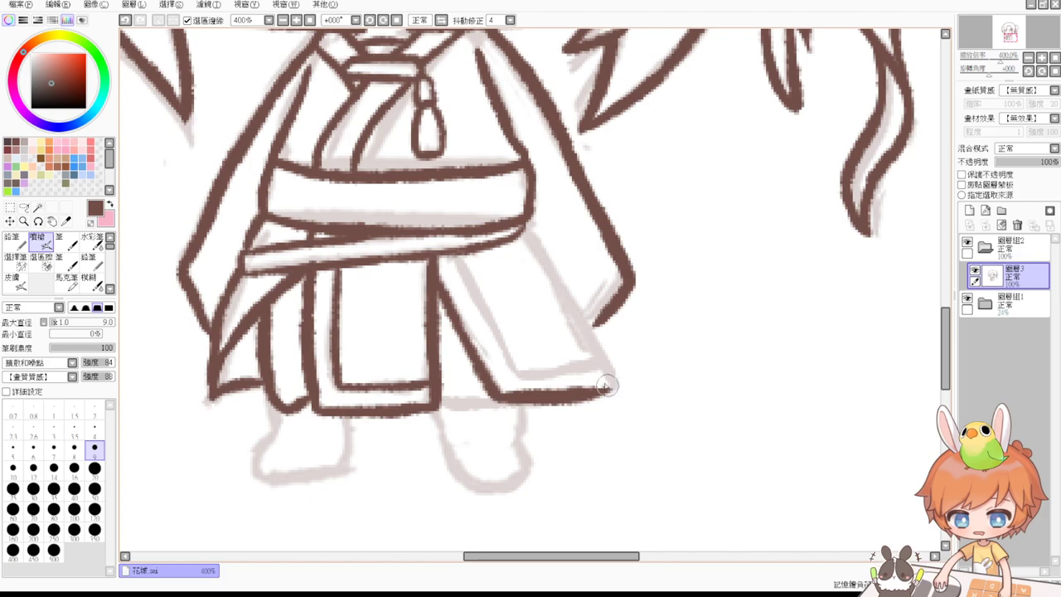
drag(524, 222, 617, 393)
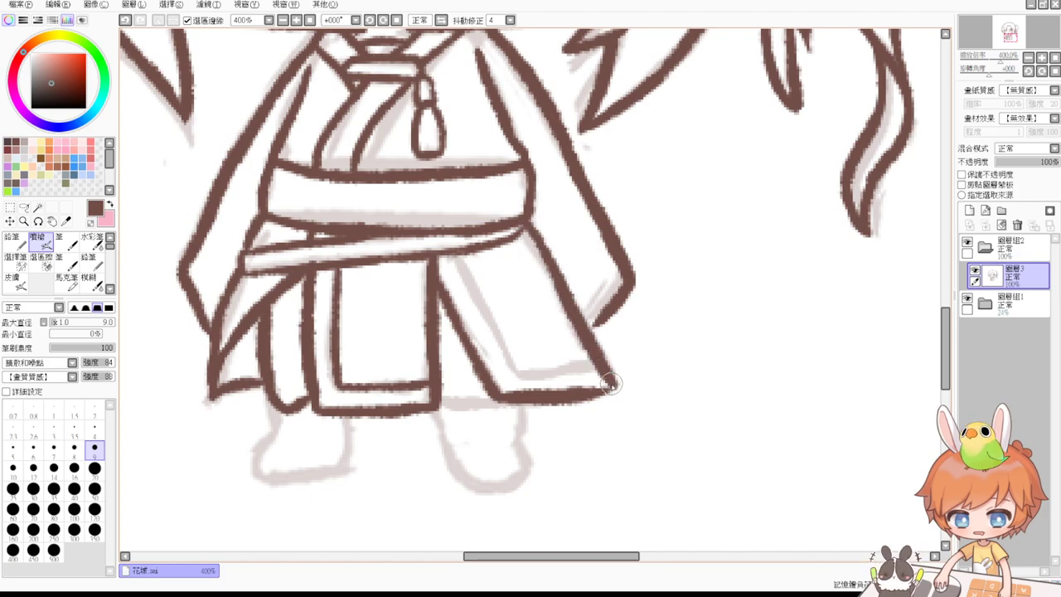
mouse_move(587, 330)
mouse_down()
mouse_move(619, 309)
mouse_move(616, 324)
mouse_up()
Ink the trim line inside the slanted right skirt panel with a size 4 brush.
drag(448, 258, 513, 370)
key(ctrl+z)
mouse_move(447, 251)
mouse_down()
mouse_move(514, 362)
mouse_move(594, 372)
mouse_up()
key(ctrl+z)
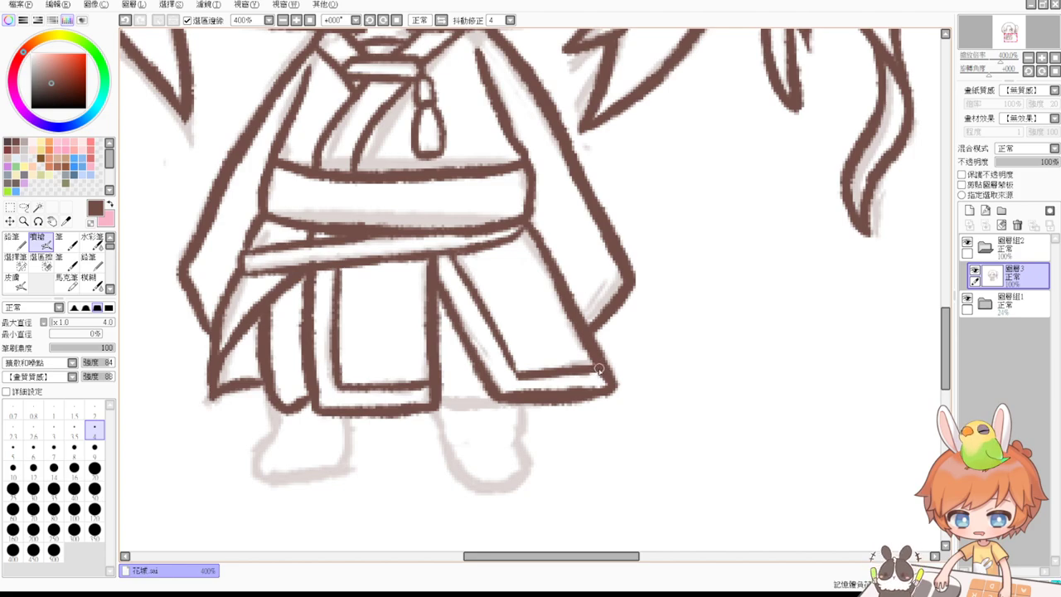
Ink the left leg and foot outline below the skirt with a size 9 brush.
drag(544, 349, 589, 316)
key(bracketright)
key(bracketright)
key(bracketright)
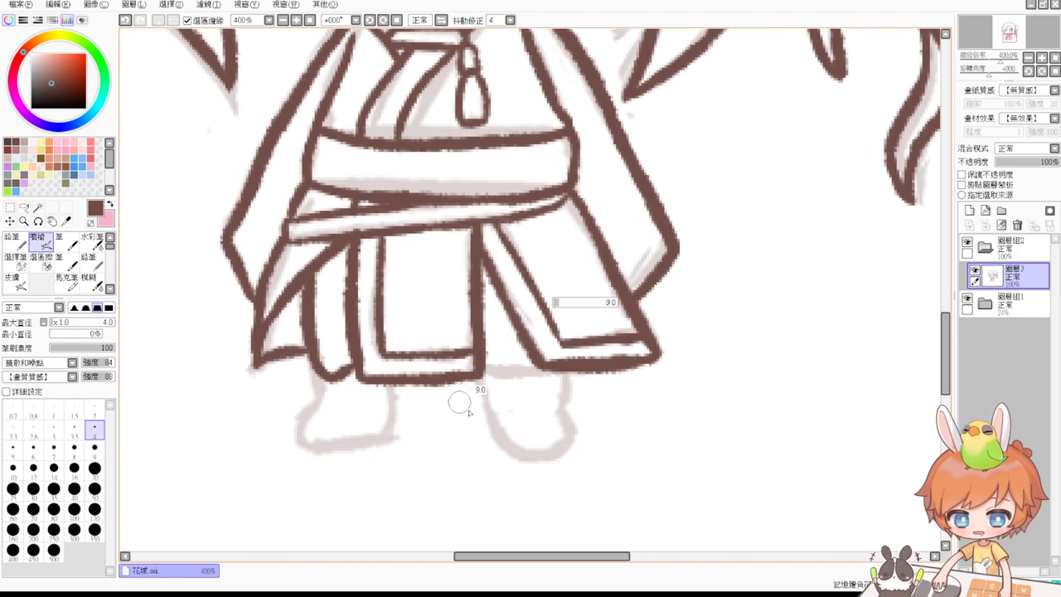
mouse_move(311, 351)
mouse_down()
mouse_move(316, 405)
mouse_move(303, 435)
mouse_move(331, 448)
mouse_up()
key(ctrl+z)
key(ctrl+z)
drag(390, 381, 395, 440)
Ink the right leg and rounded foot, plus the short hem curve above it.
mouse_move(478, 377)
mouse_down()
mouse_move(489, 416)
mouse_move(507, 448)
mouse_up()
drag(560, 376, 569, 438)
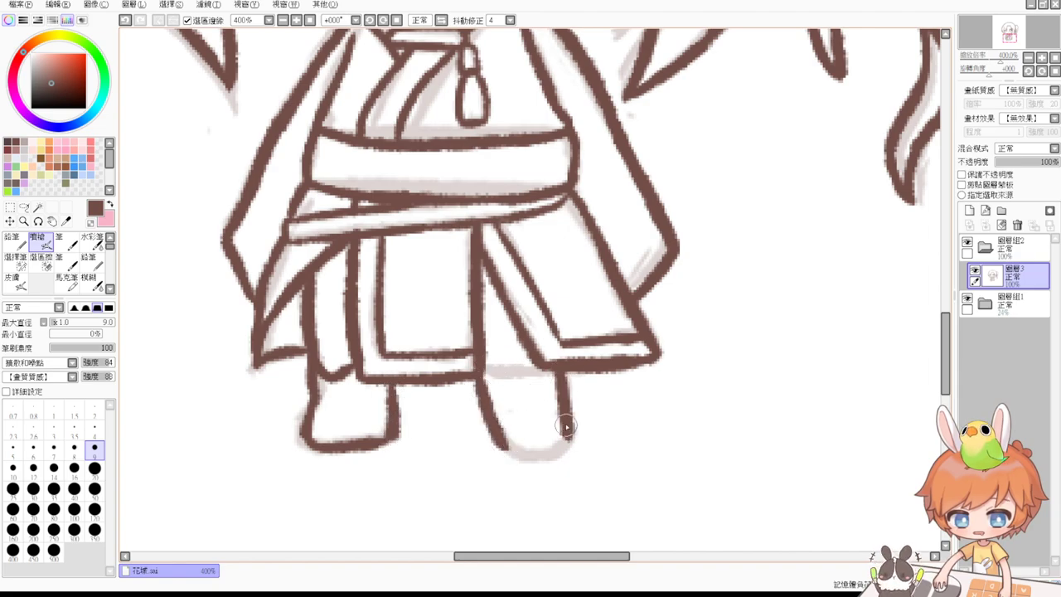
mouse_move(496, 438)
mouse_down()
mouse_move(542, 459)
mouse_move(504, 438)
mouse_move(572, 447)
mouse_up()
mouse_move(485, 366)
mouse_down()
mouse_move(519, 371)
mouse_move(506, 377)
mouse_move(546, 367)
mouse_move(563, 426)
mouse_up()
key(ctrl+z)
Ink a slightly wavy hairline across the forehead beneath the two arches of the parted bangs.
scroll(552, 372, up, 3)
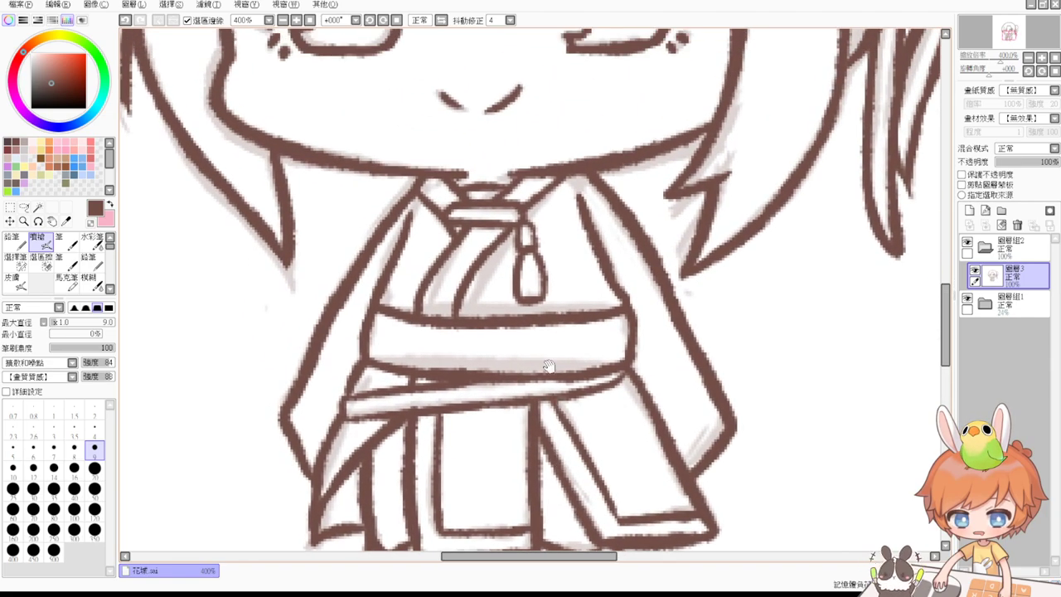
click(310, 19)
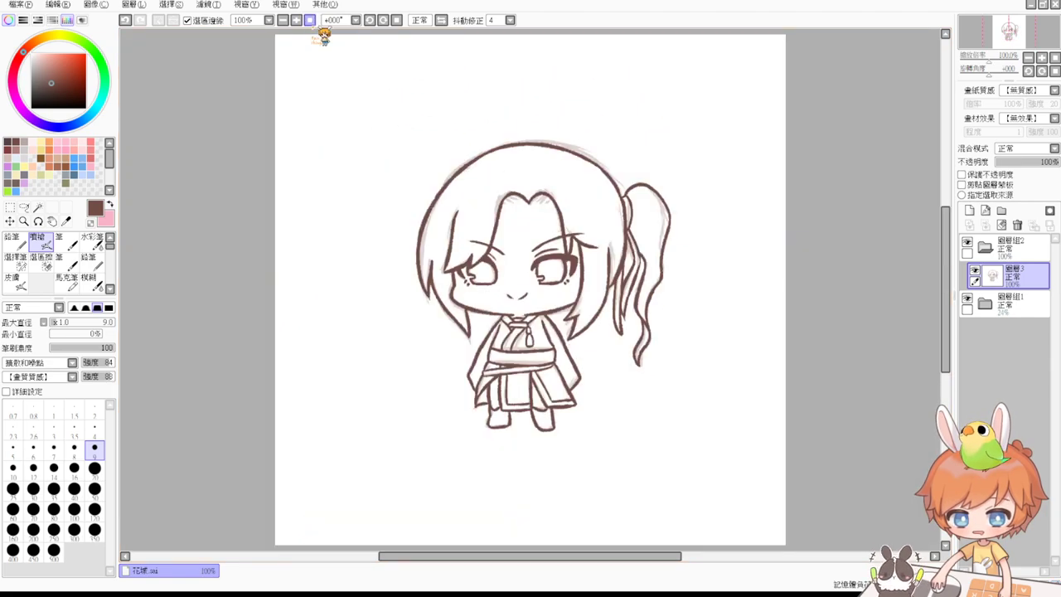
click(296, 20)
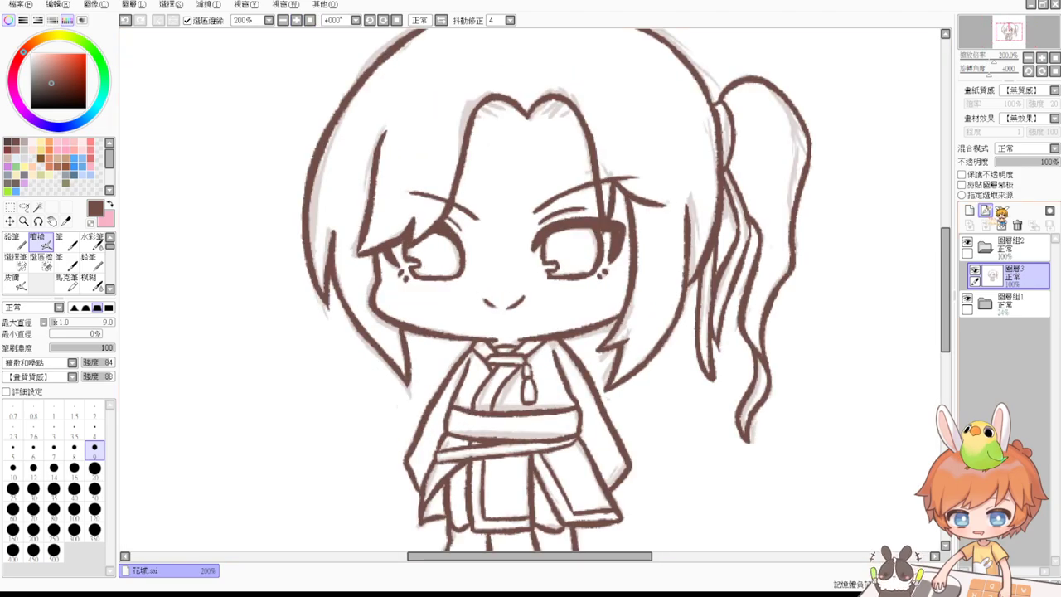
drag(663, 220, 618, 287)
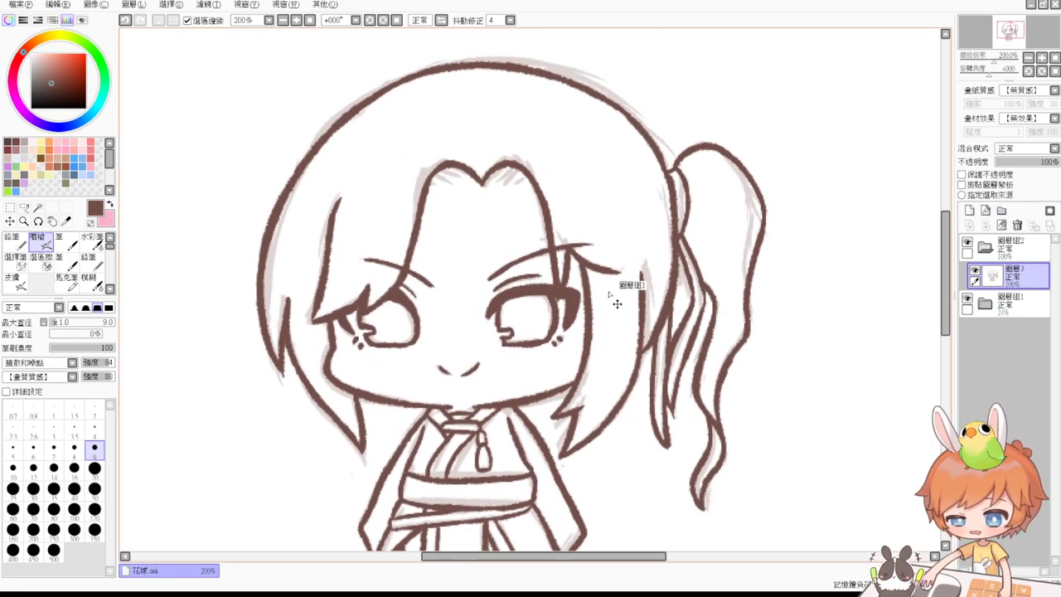
scroll(608, 292, up, 1)
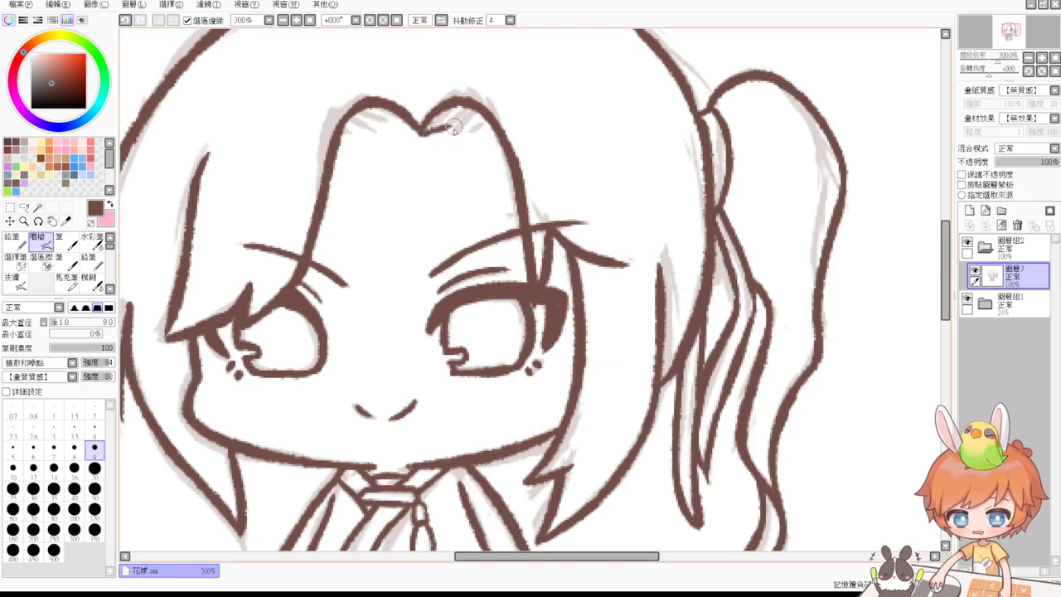
drag(421, 134, 507, 133)
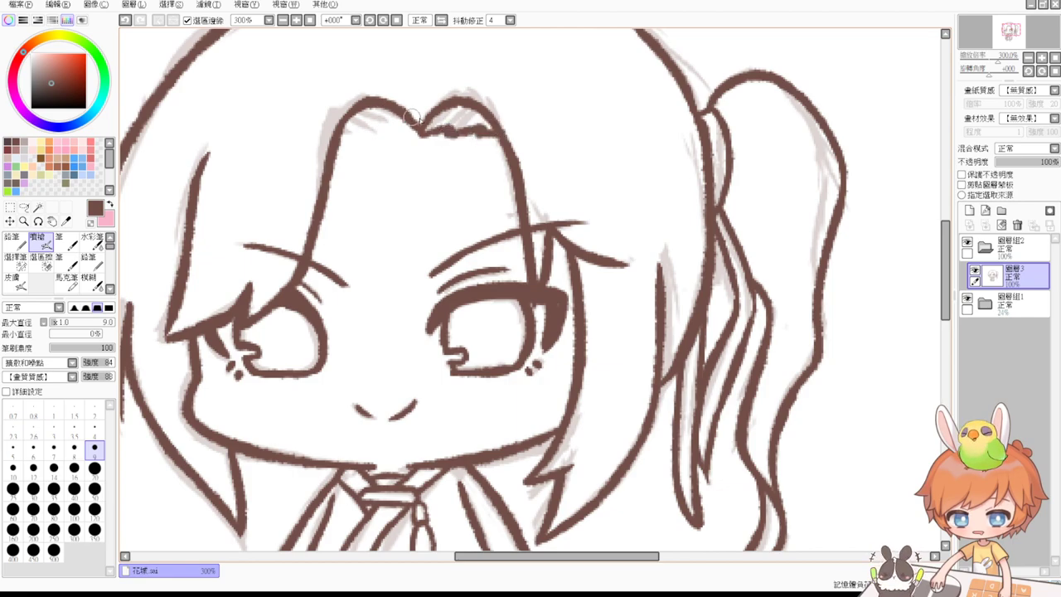
drag(420, 133, 336, 137)
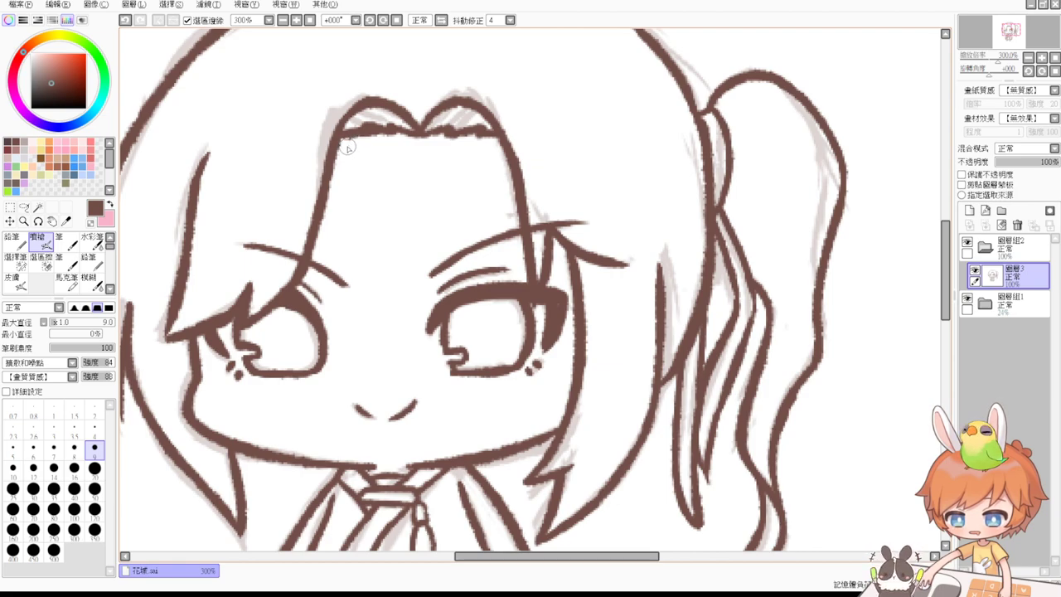
Trim the pointed tip of the thin ponytail strand with the eraser.
click(296, 20)
click(299, 21)
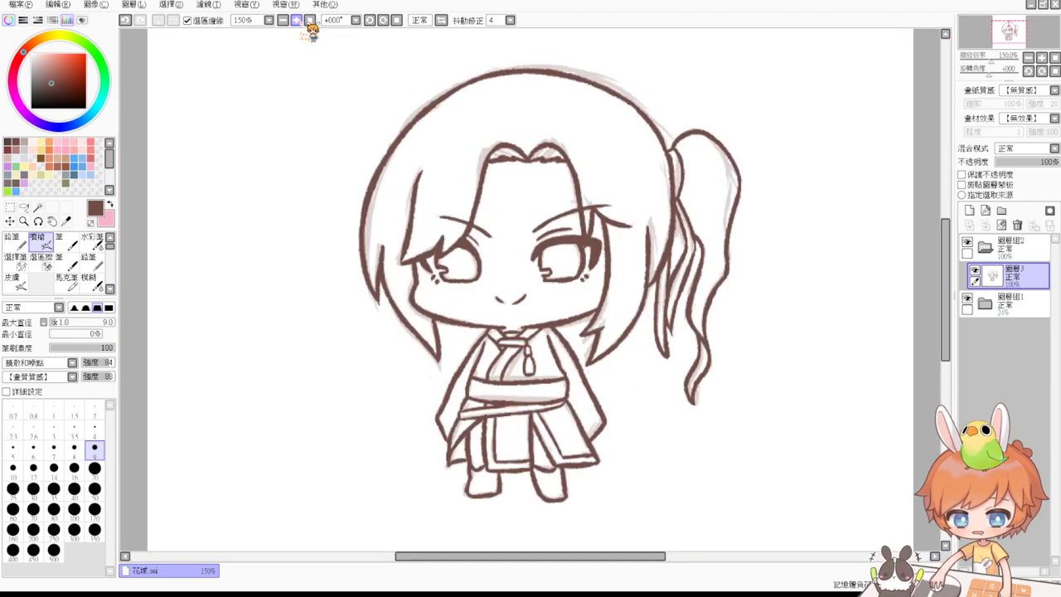
click(300, 21)
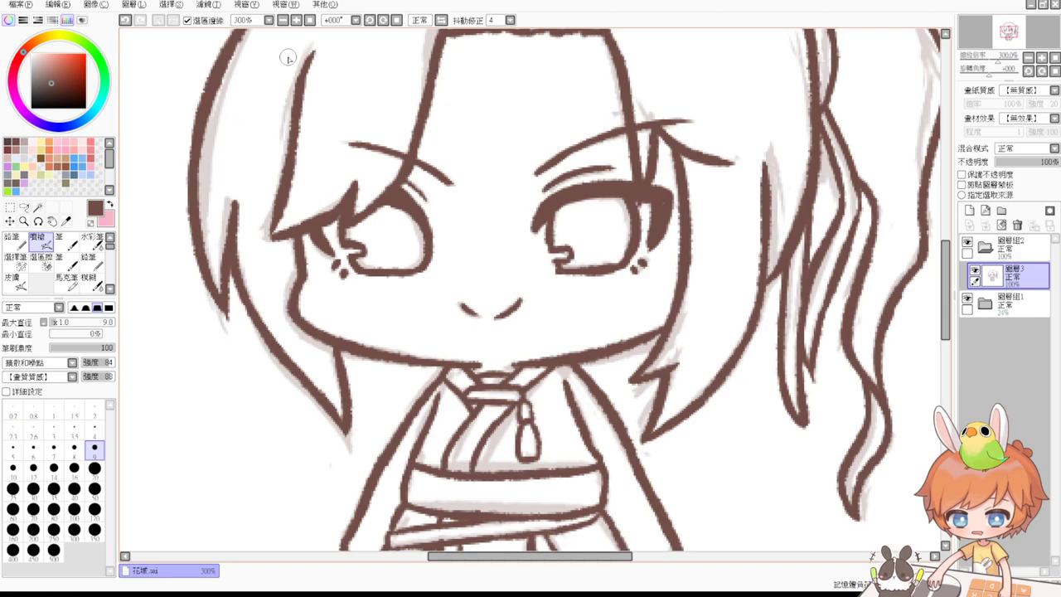
key(e)
key(v)
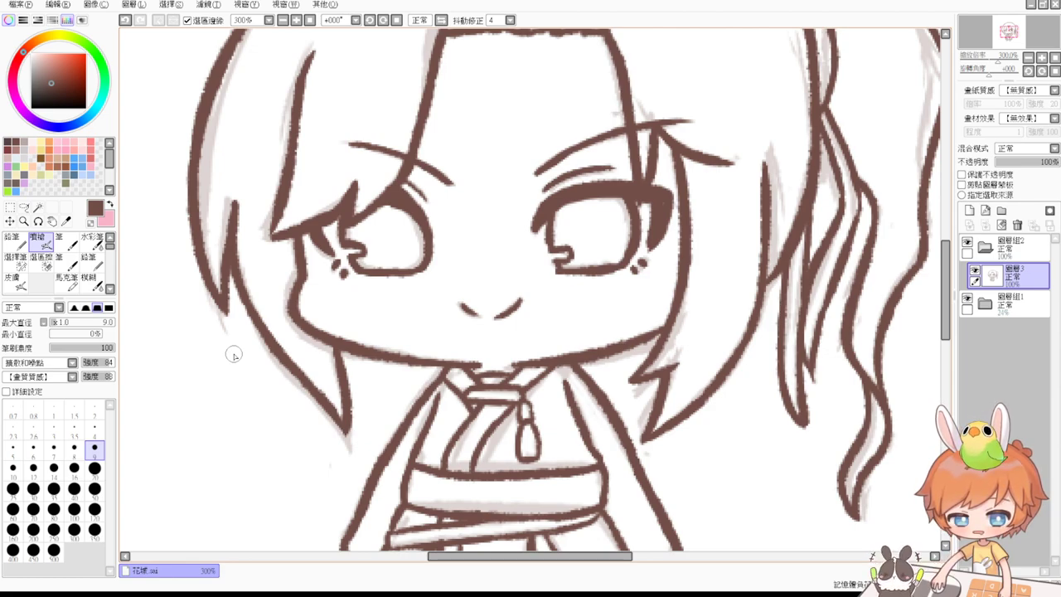
drag(947, 299, 948, 297)
key(e)
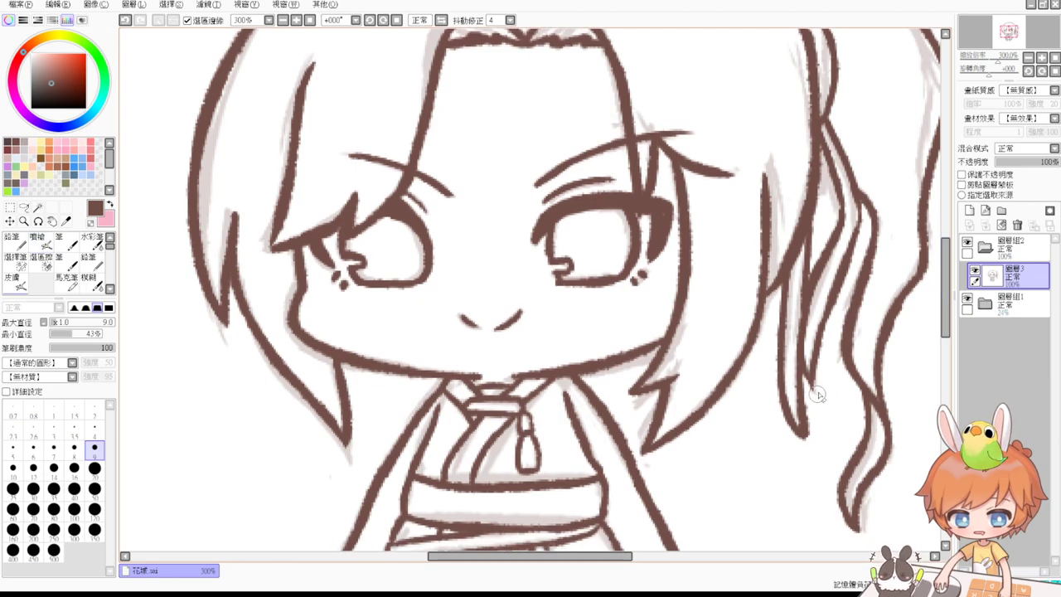
key(e)
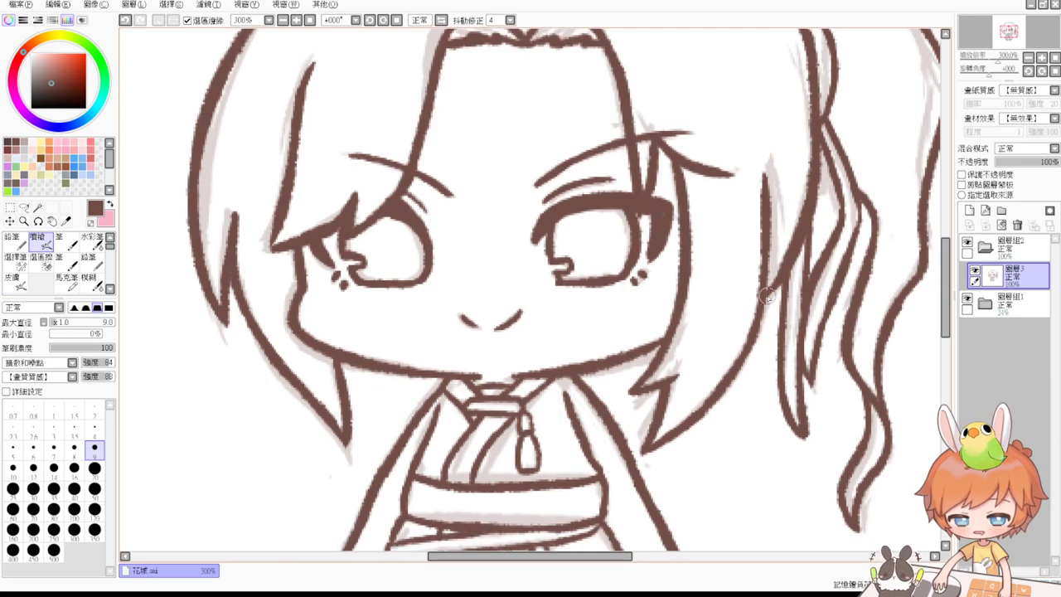
Clean up the outlines of both feet with the eraser, thinning and rounding their lower edges.
click(309, 20)
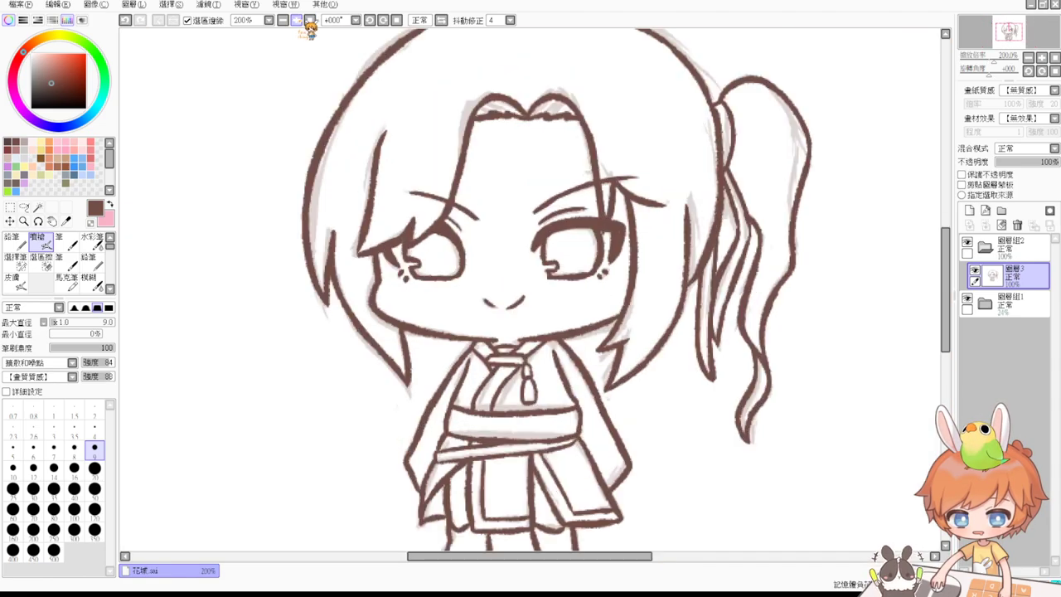
click(297, 20)
scroll(496, 267, down, 5)
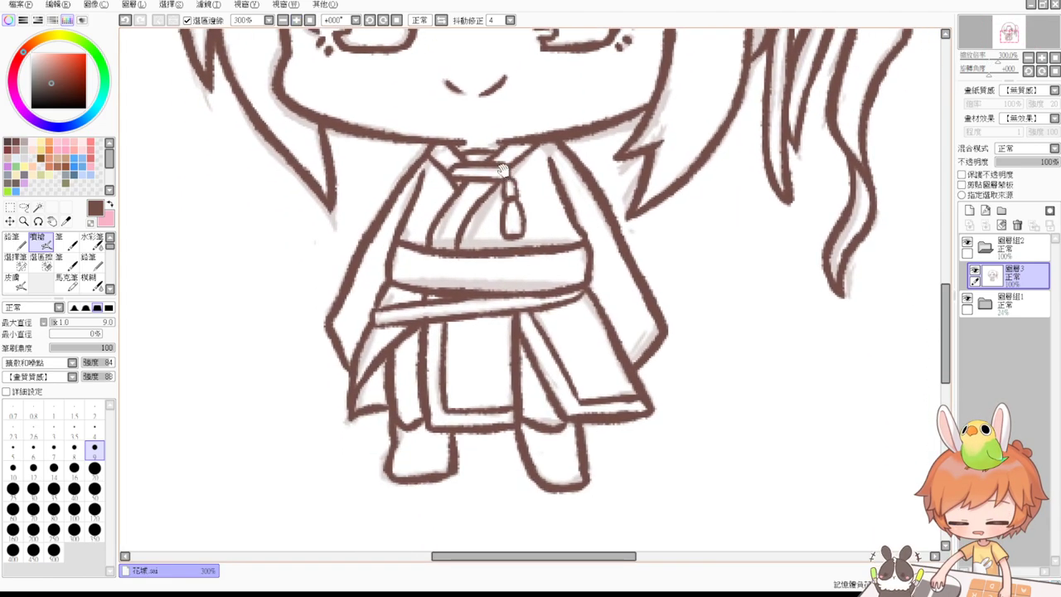
key(e)
mouse_move(421, 413)
mouse_down()
mouse_move(396, 419)
mouse_move(427, 414)
mouse_move(426, 434)
mouse_move(458, 418)
mouse_up()
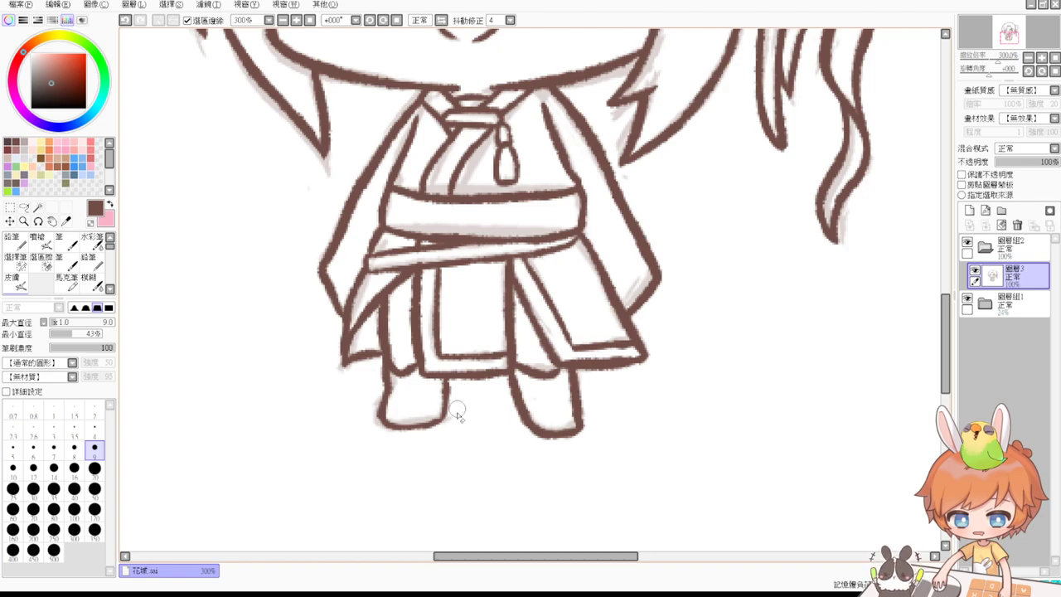
key(e)
key(e)
drag(529, 389, 528, 387)
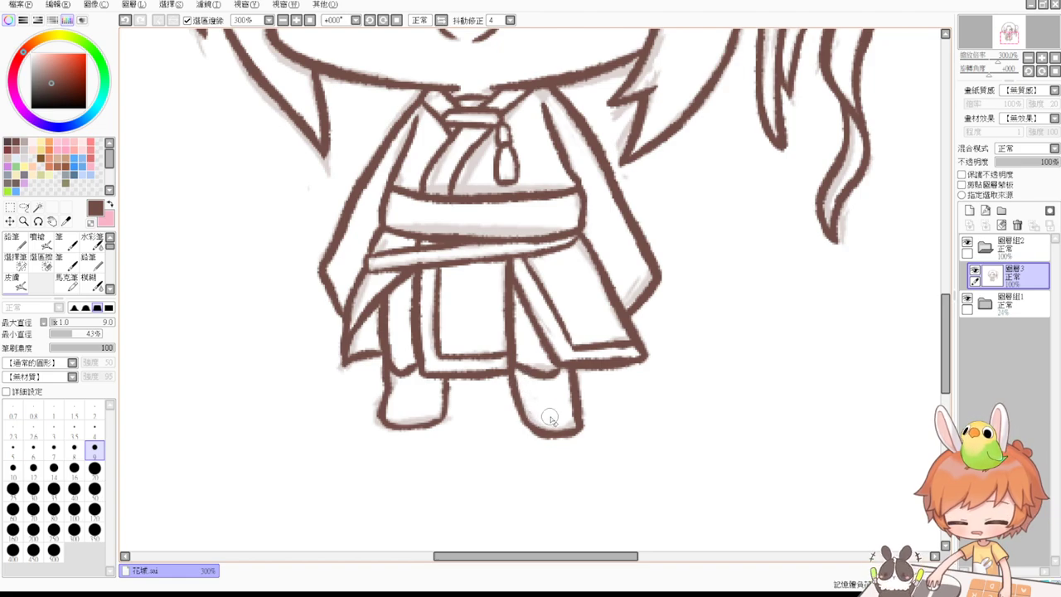
key(v)
key(e)
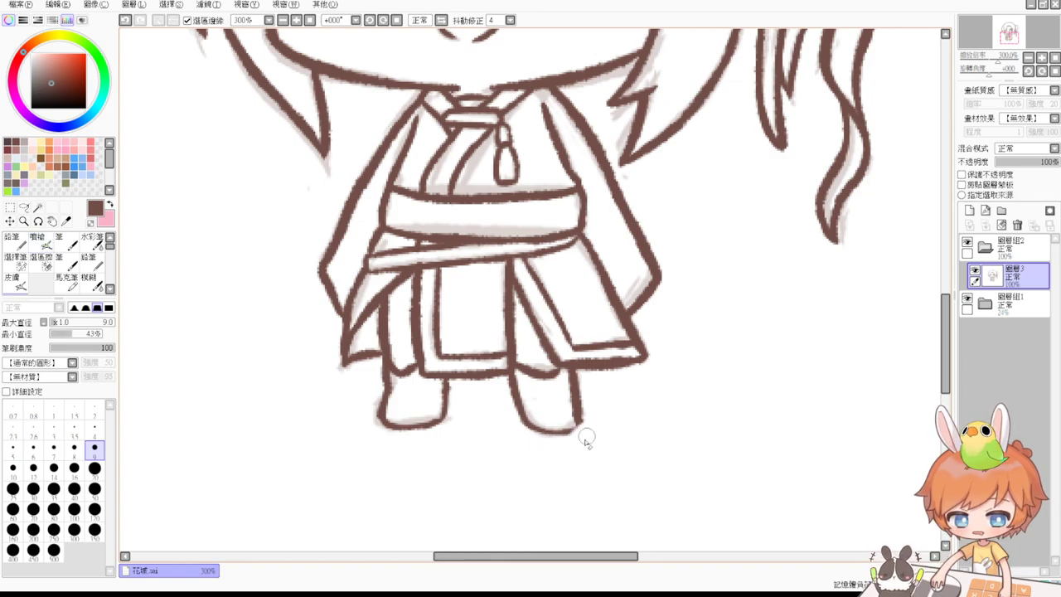
Close and round the lower outer corner of the right foot's outline with the brush and eraser.
key(v)
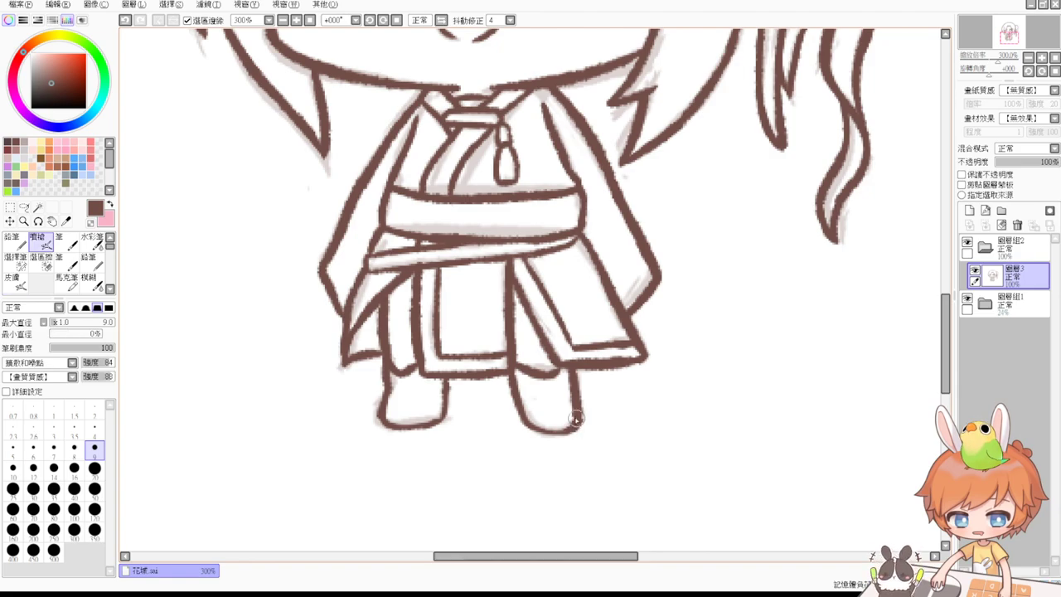
key(e)
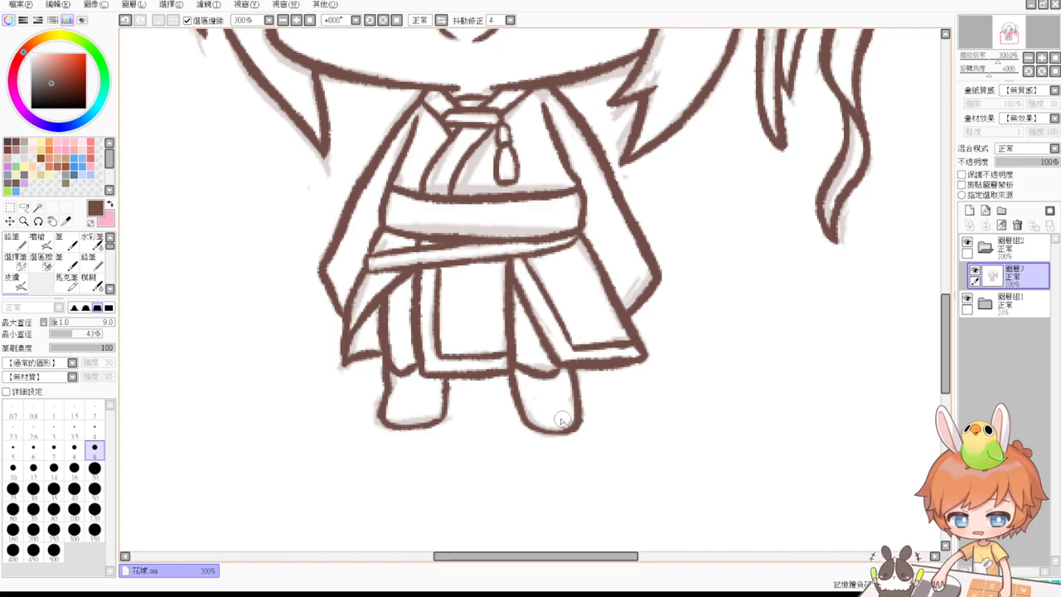
key(v)
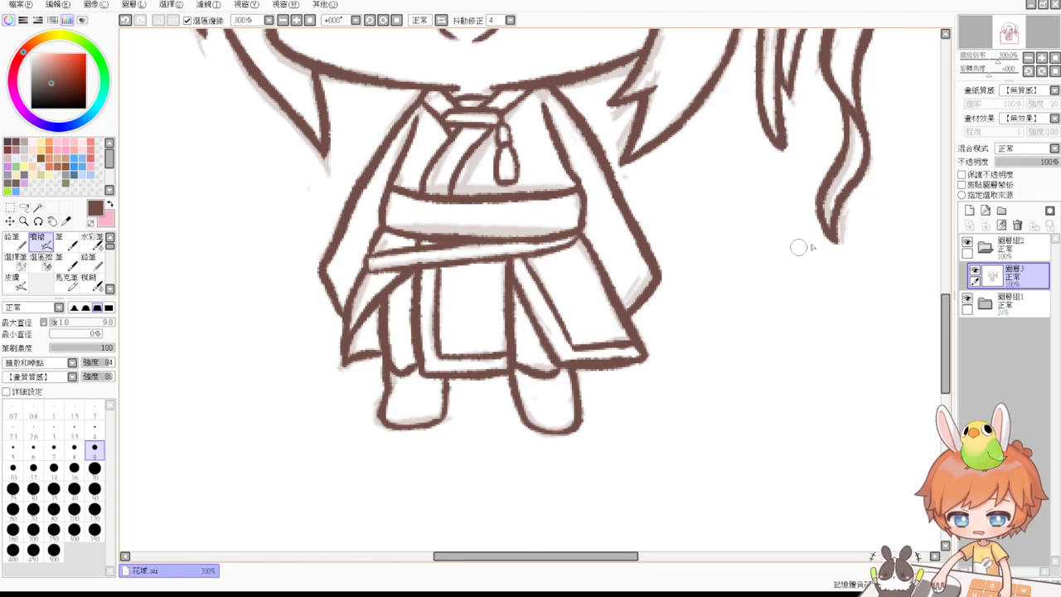
Hide the sketch layer group and add a new layer directly beneath the line art layer.
click(312, 21)
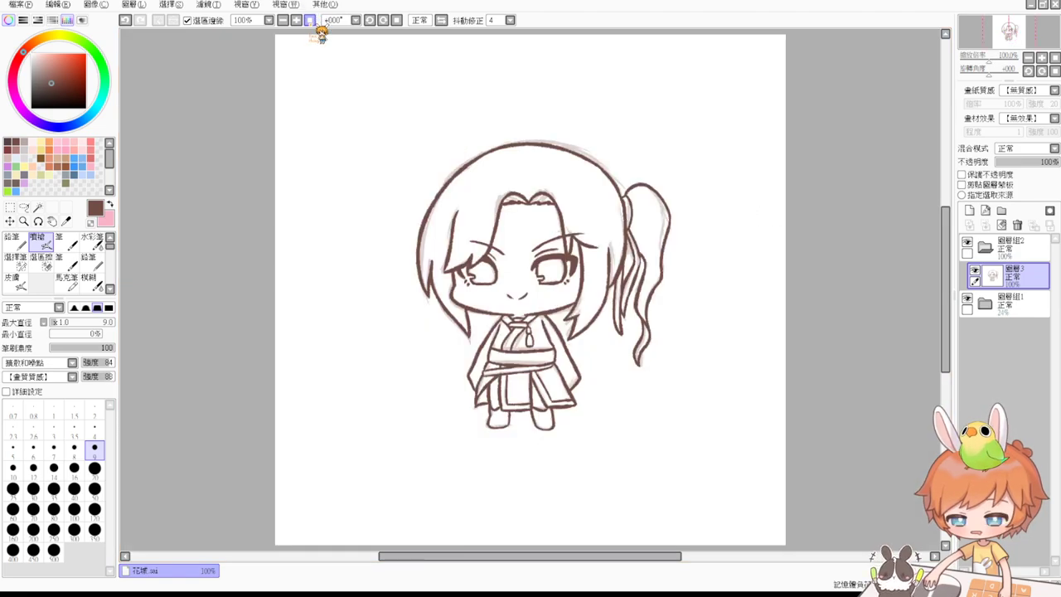
click(297, 20)
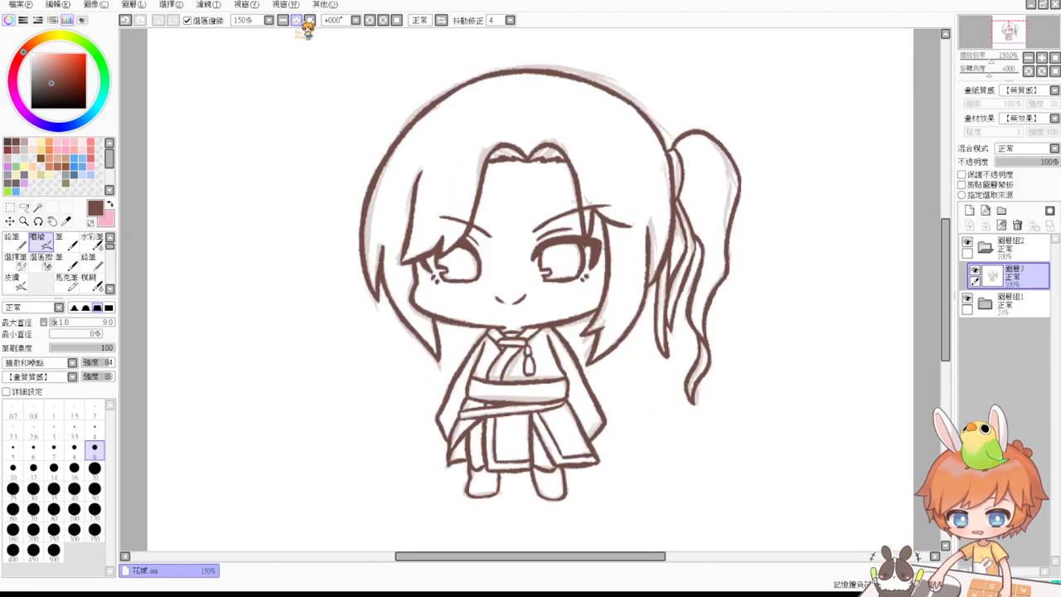
click(966, 298)
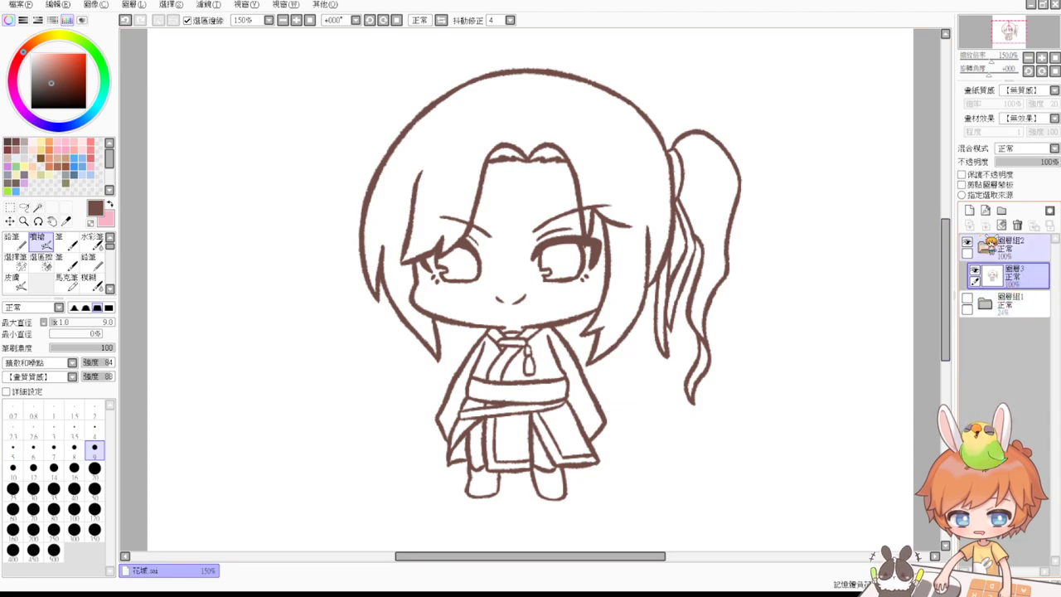
click(969, 211)
drag(1027, 277, 1036, 315)
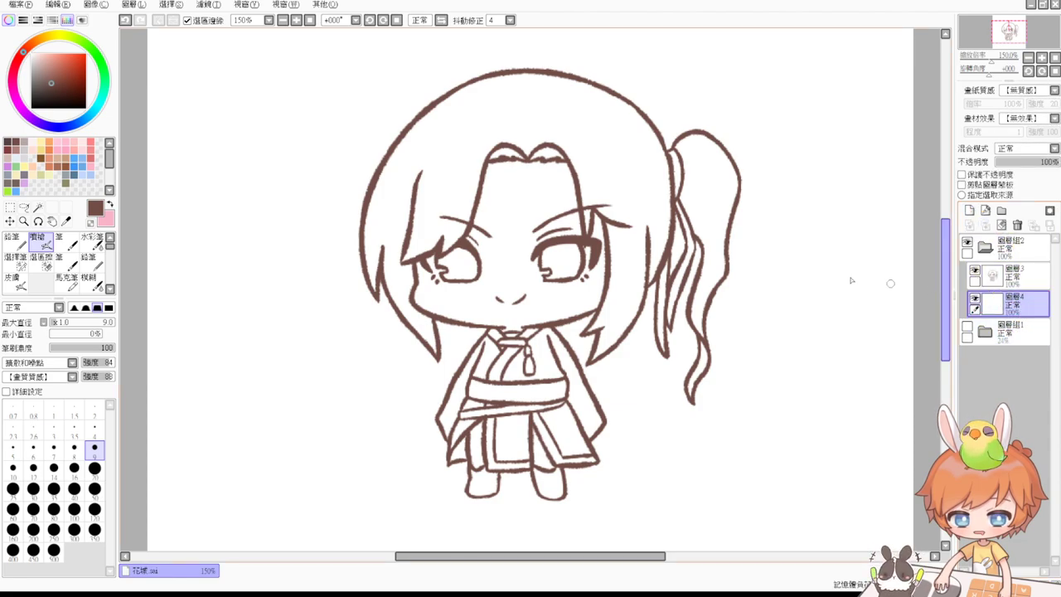
Select the main hair, ponytail, ponytail tip and areas under the bangs' arches with the Magic Wand, and fill them grey-brown.
click(37, 206)
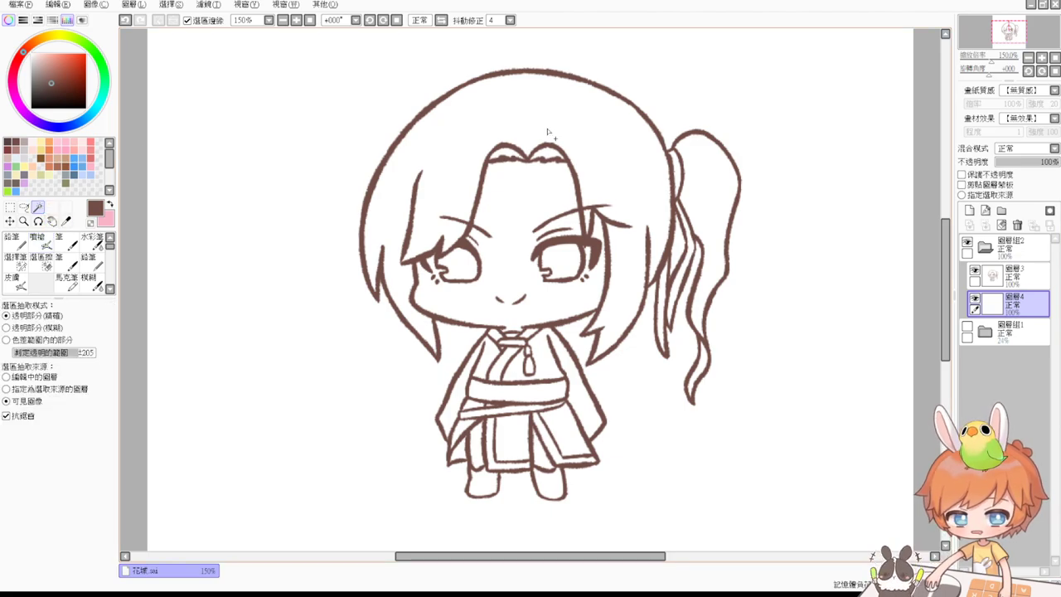
click(577, 128)
click(712, 211)
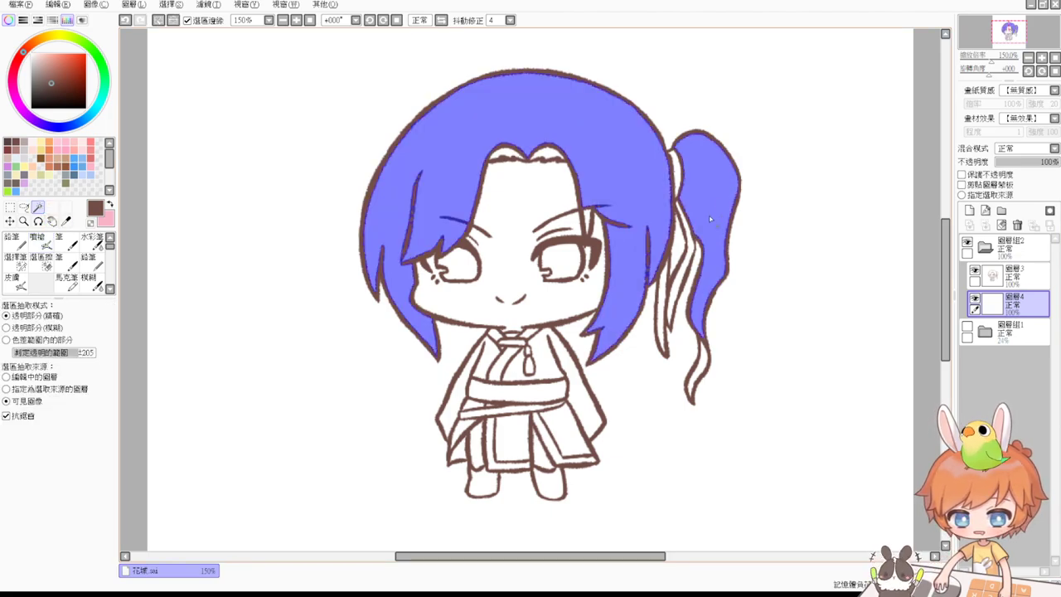
scroll(711, 218, up, 1)
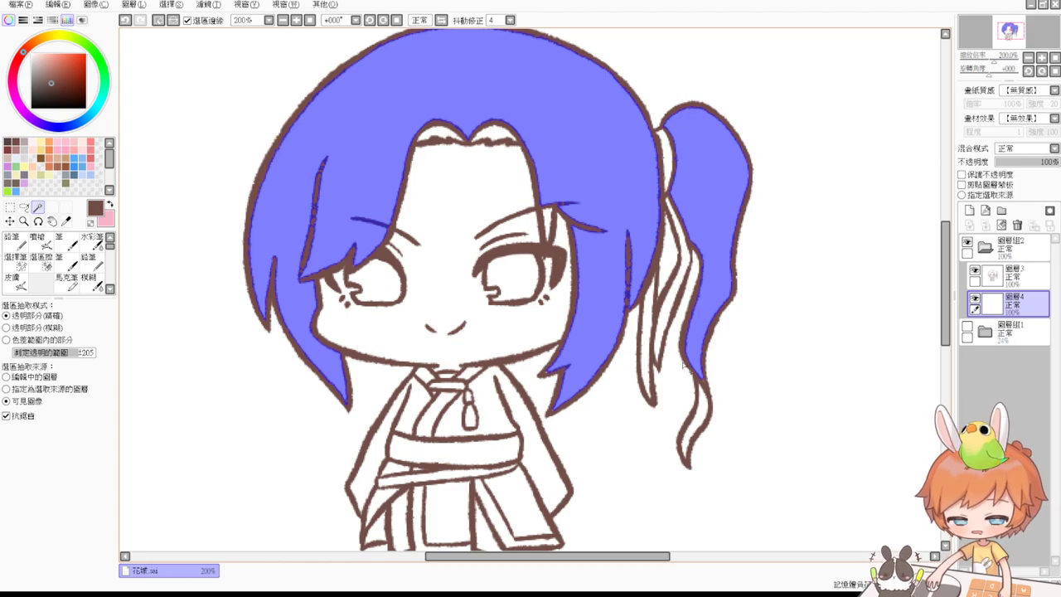
click(702, 405)
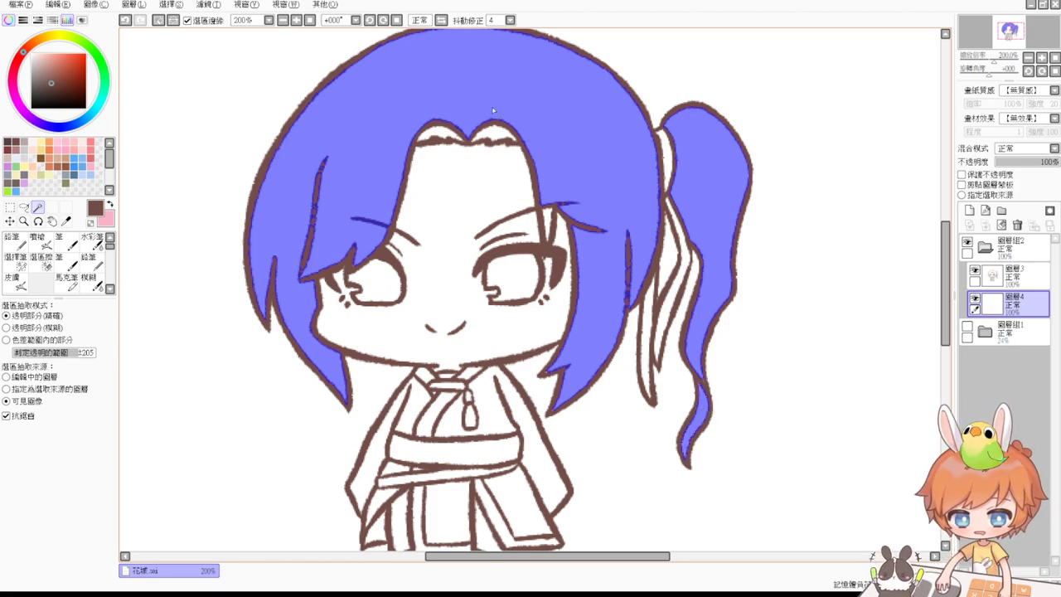
click(498, 132)
click(438, 135)
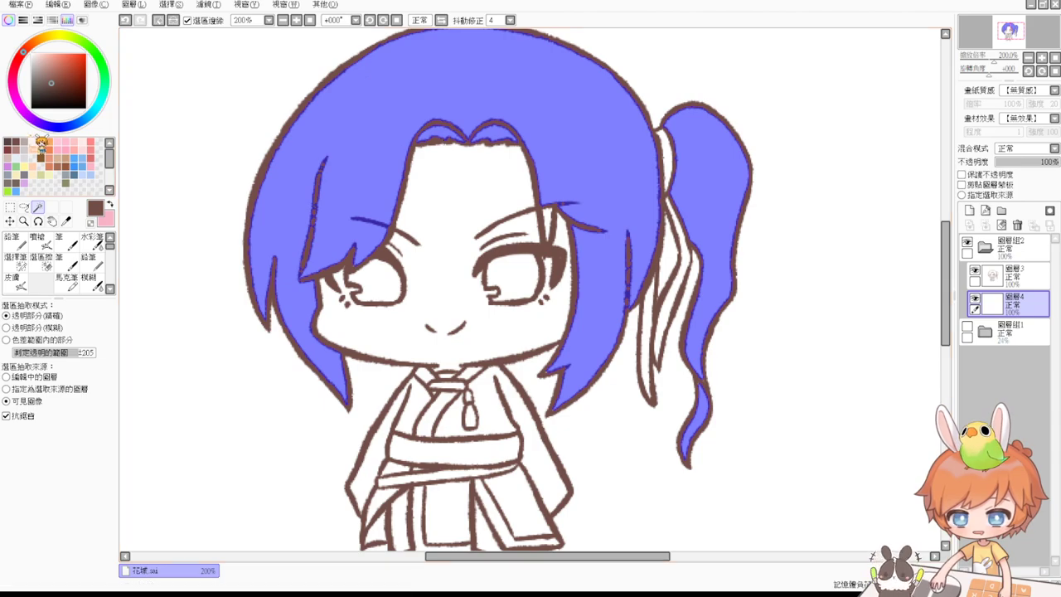
click(12, 179)
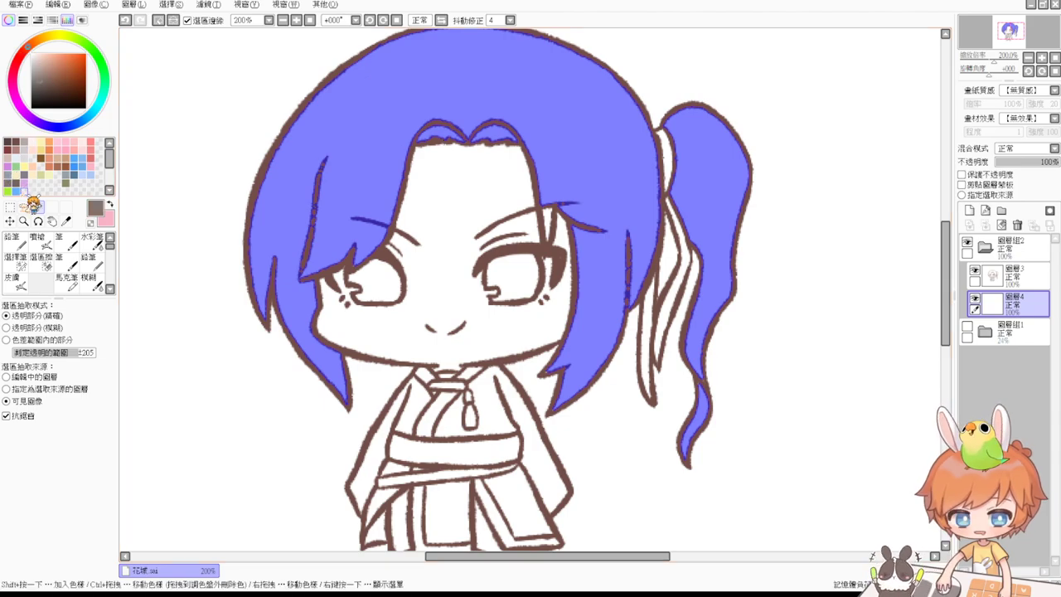
key(ctrl+f)
Shade the small hair areas beneath the two bangs arches with a darker grey-brown using the airbrush.
click(16, 182)
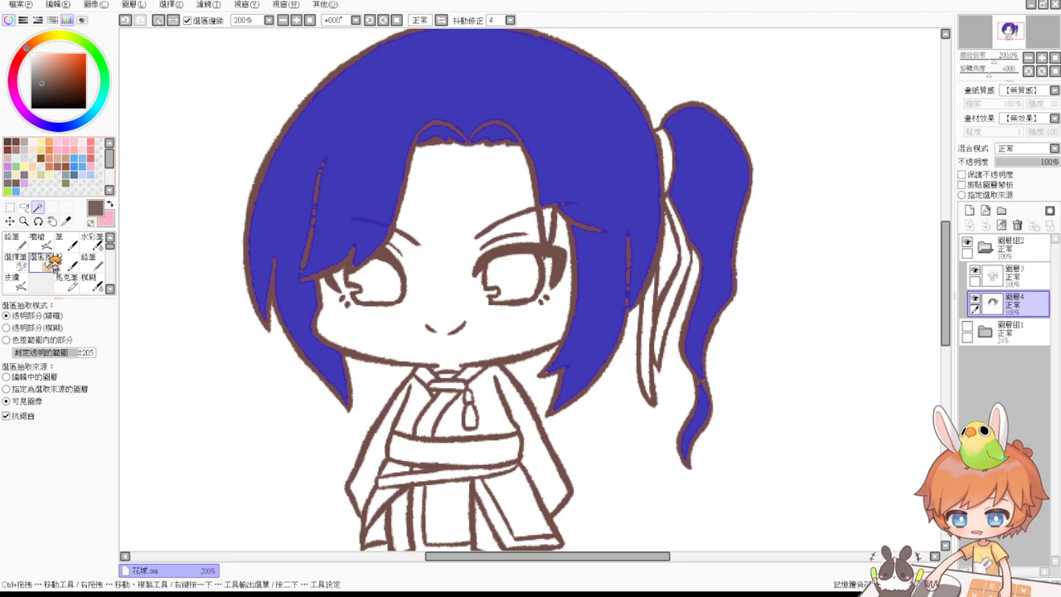
click(38, 240)
drag(424, 142, 452, 137)
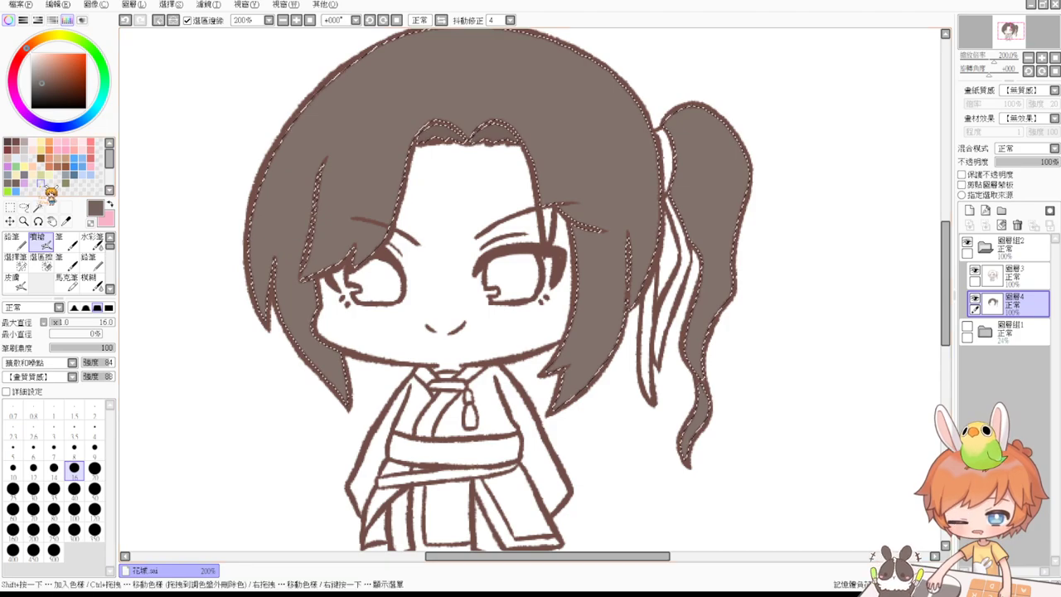
Add the small strand above the right eye to the selection and paint it with the base hair colour.
click(51, 220)
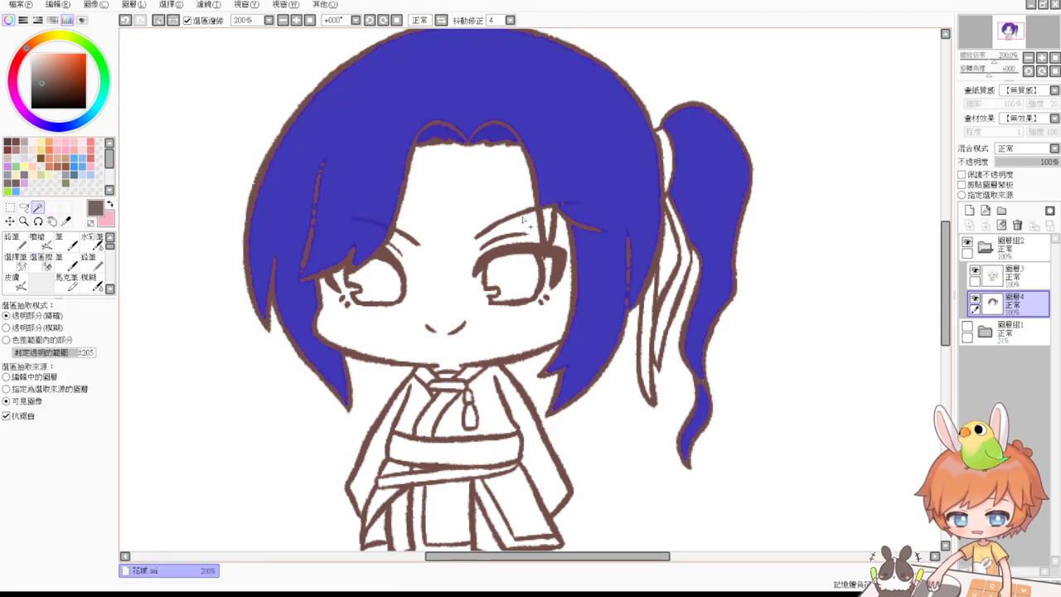
click(547, 217)
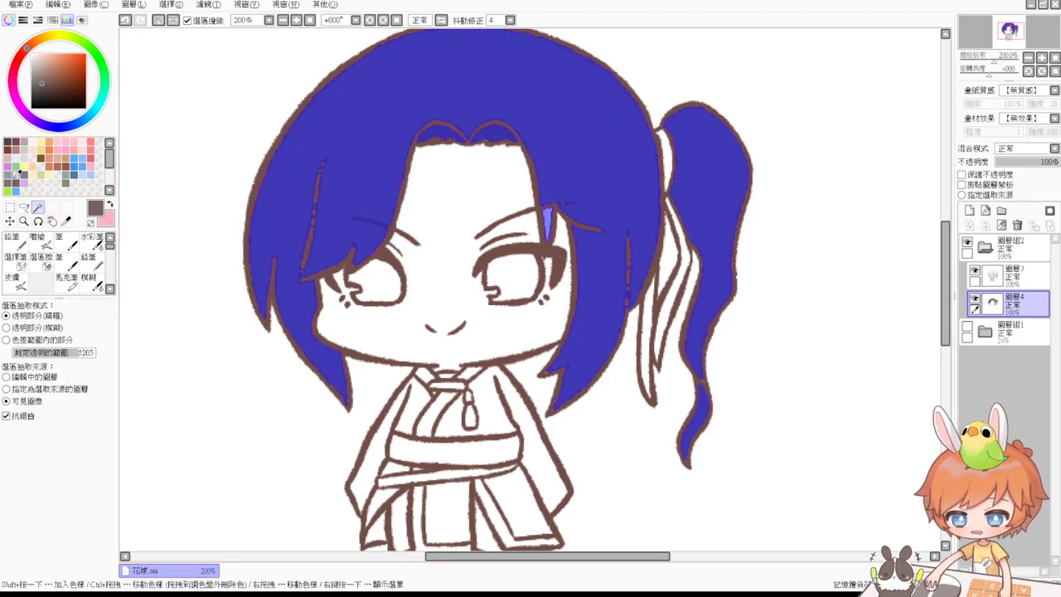
click(39, 242)
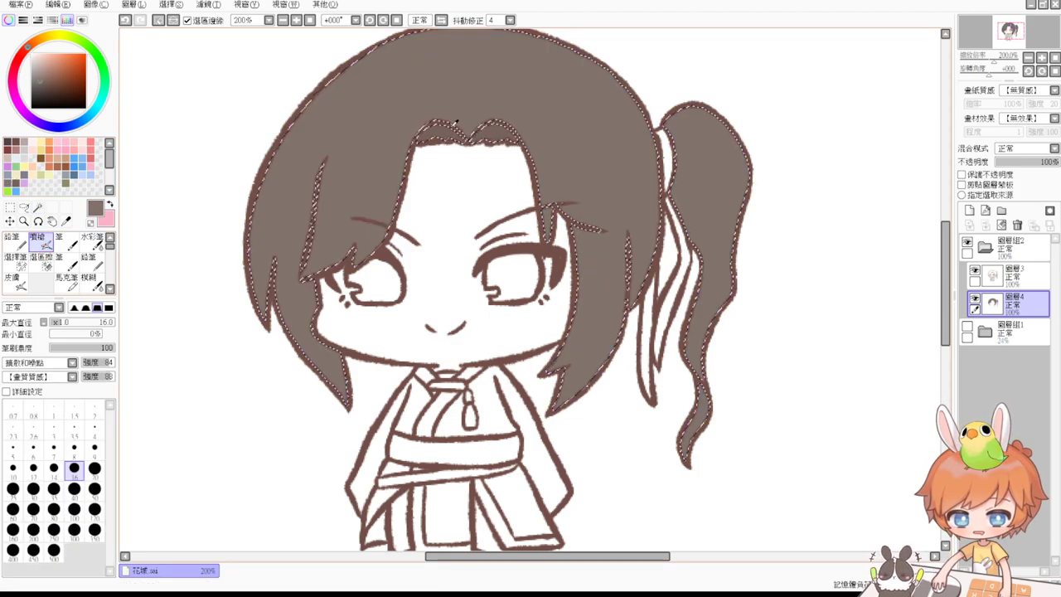
Shade the back hair beside the ponytail and the right side lock in darker grey-brown with an 11 px brush.
drag(688, 238, 689, 238)
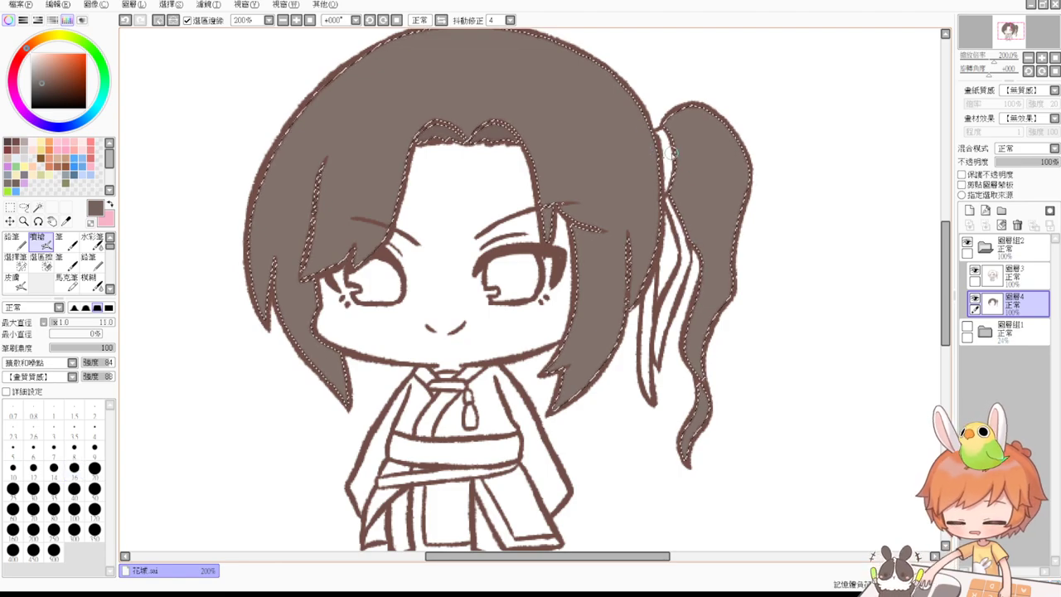
drag(659, 171, 645, 261)
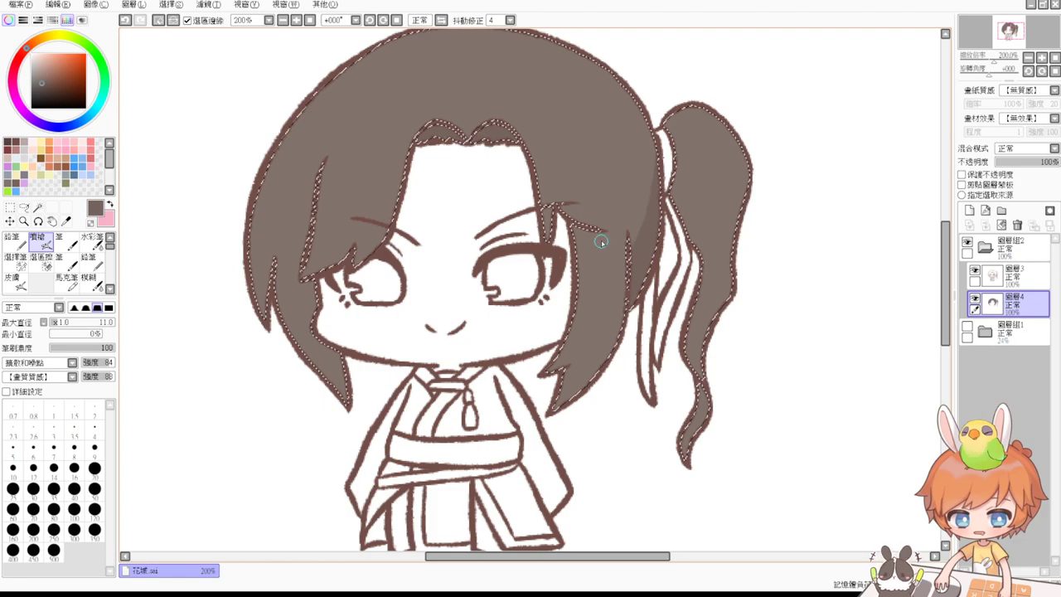
drag(609, 246, 569, 370)
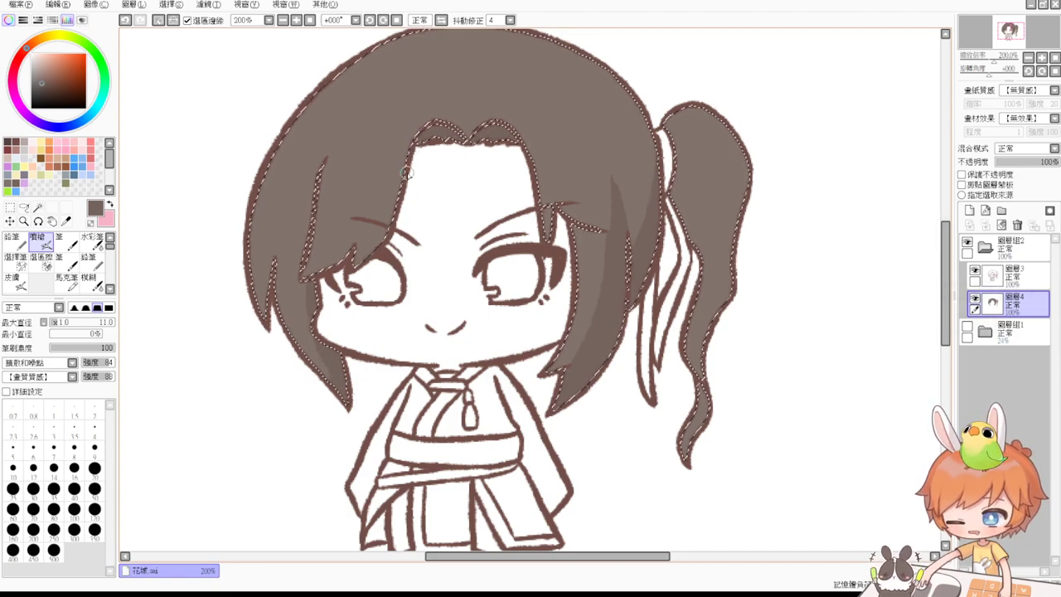
Add darker grey-brown shading strands to the bangs, the left side locks and the ponytail.
key(ctrl+z)
drag(371, 258, 360, 280)
key(ctrl+z)
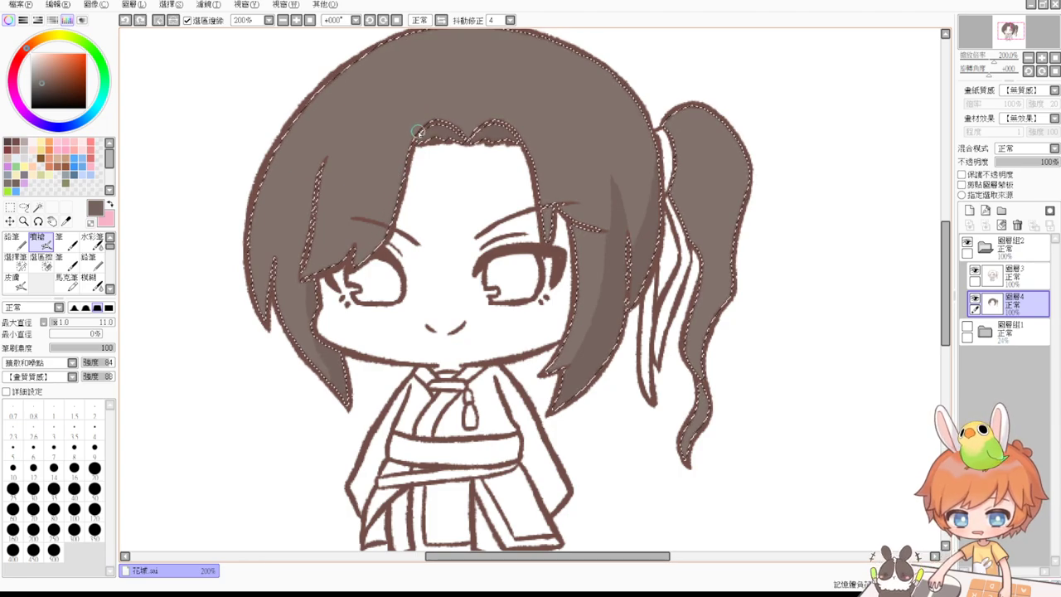
key(ctrl+y)
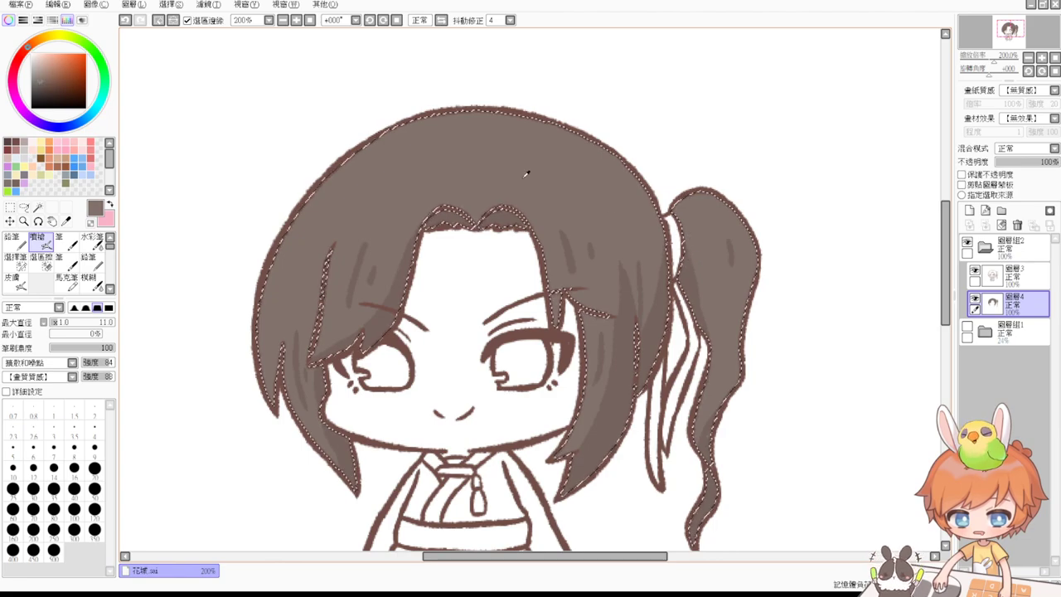
click(33, 65)
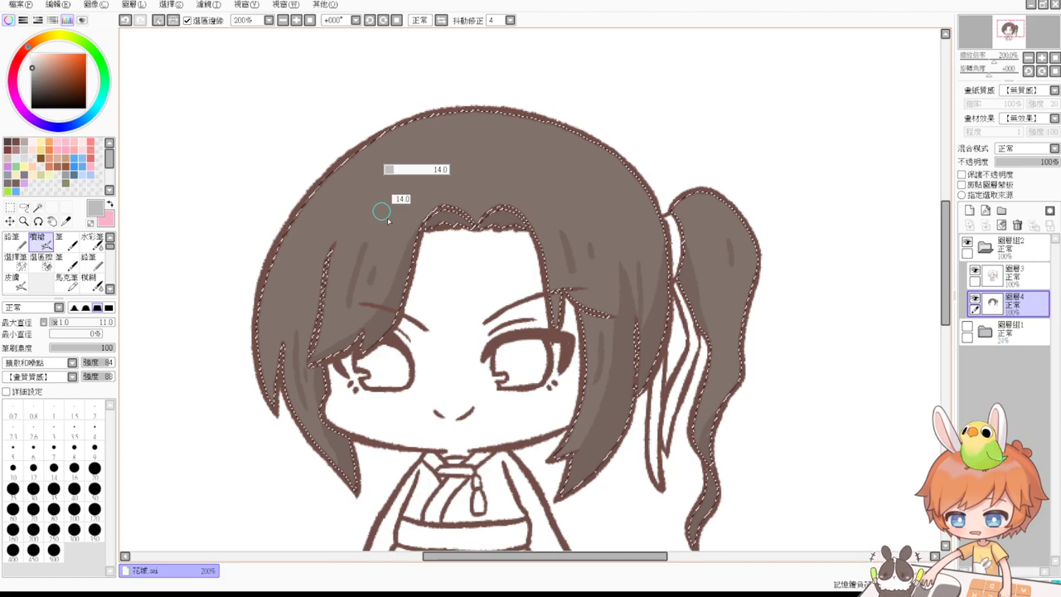
drag(388, 221, 388, 221)
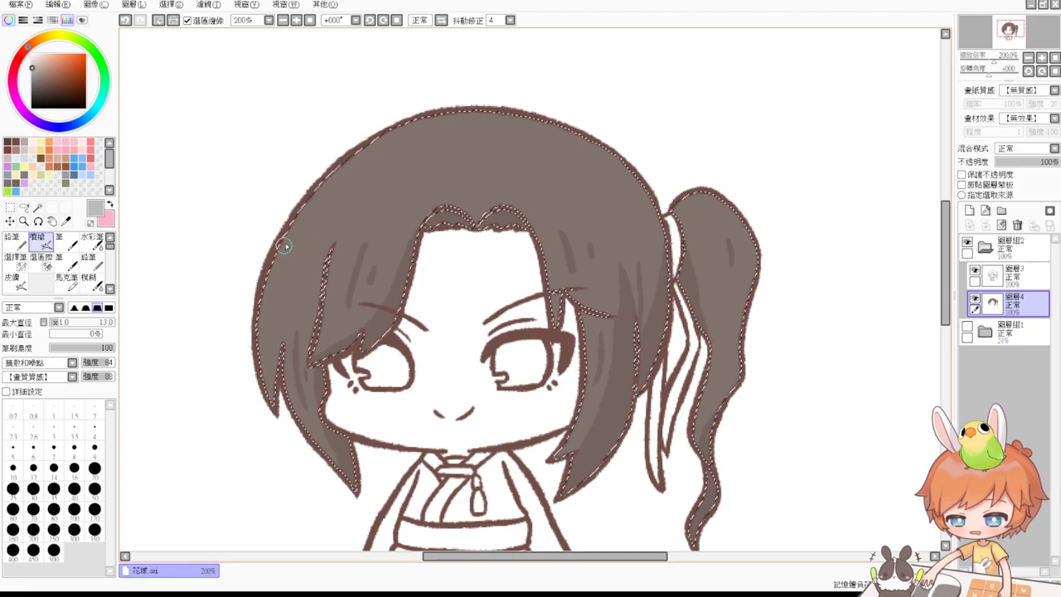
drag(287, 217, 445, 119)
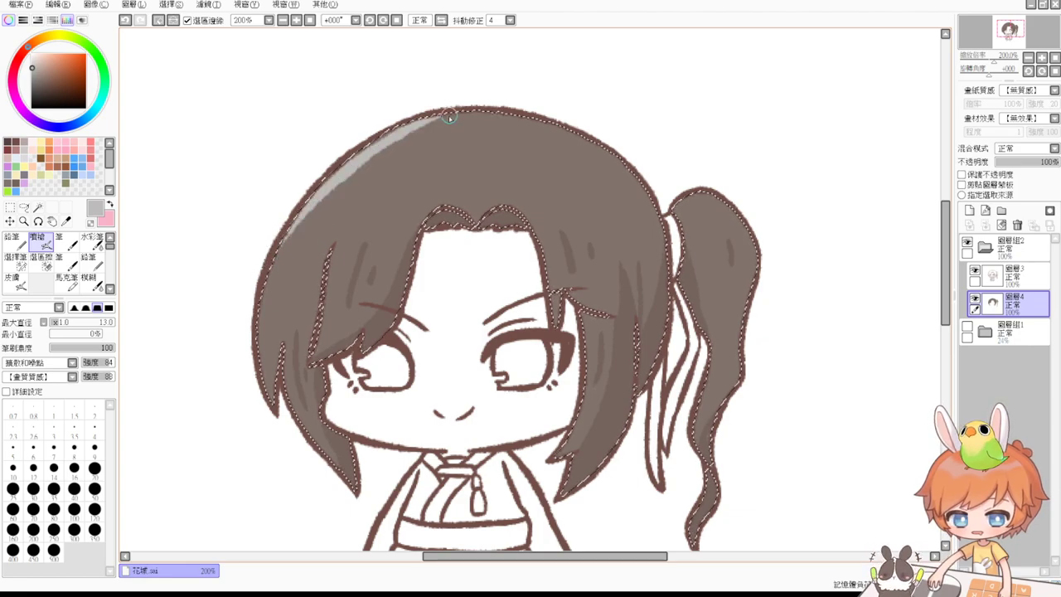
key(ctrl+z)
Paint a muted grey rim highlight and round highlights on the hair and ponytail with a 13 px brush, and clear the selection.
right_click(345, 178)
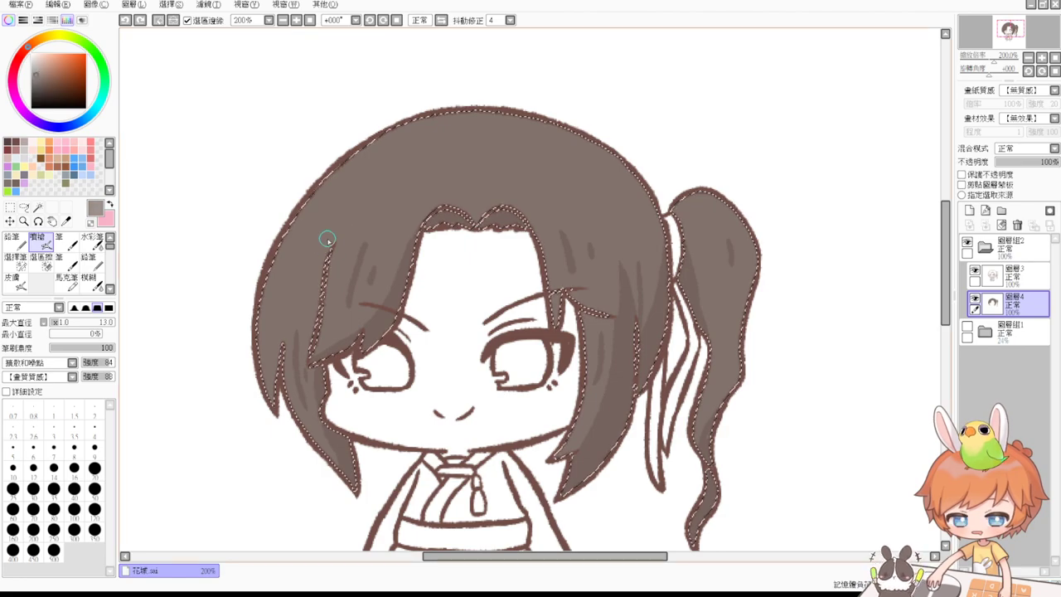
drag(290, 214, 466, 103)
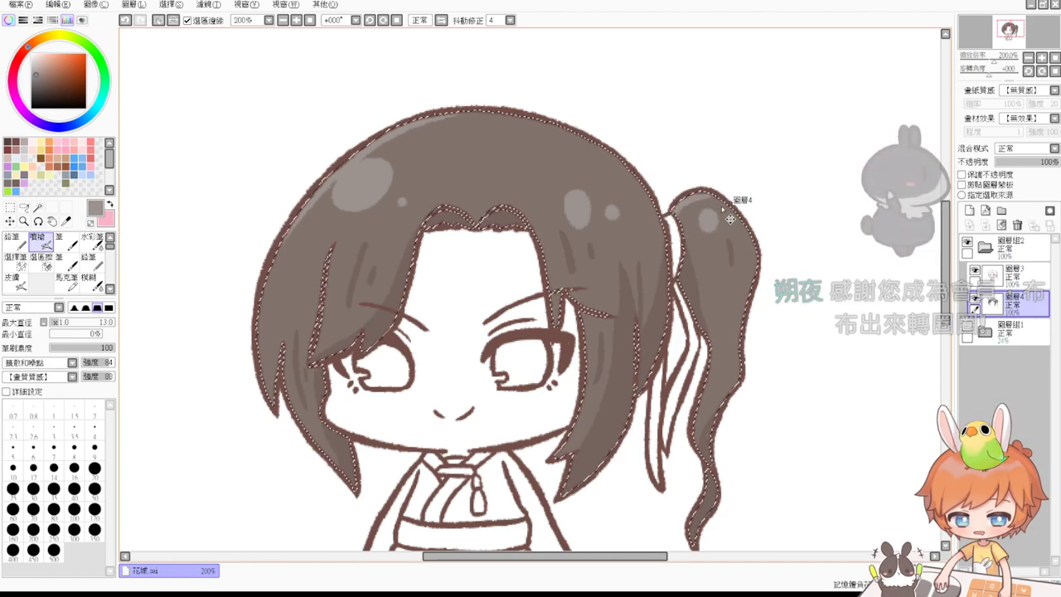
key(ctrl+z)
key(ctrl+z)
drag(720, 190, 677, 211)
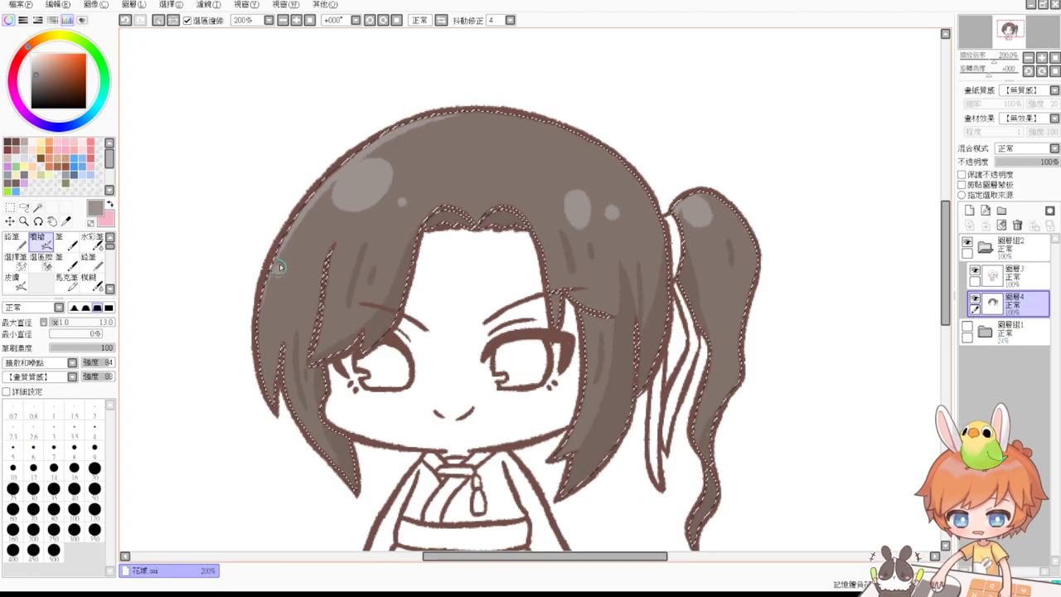
scroll(280, 319, down, 2)
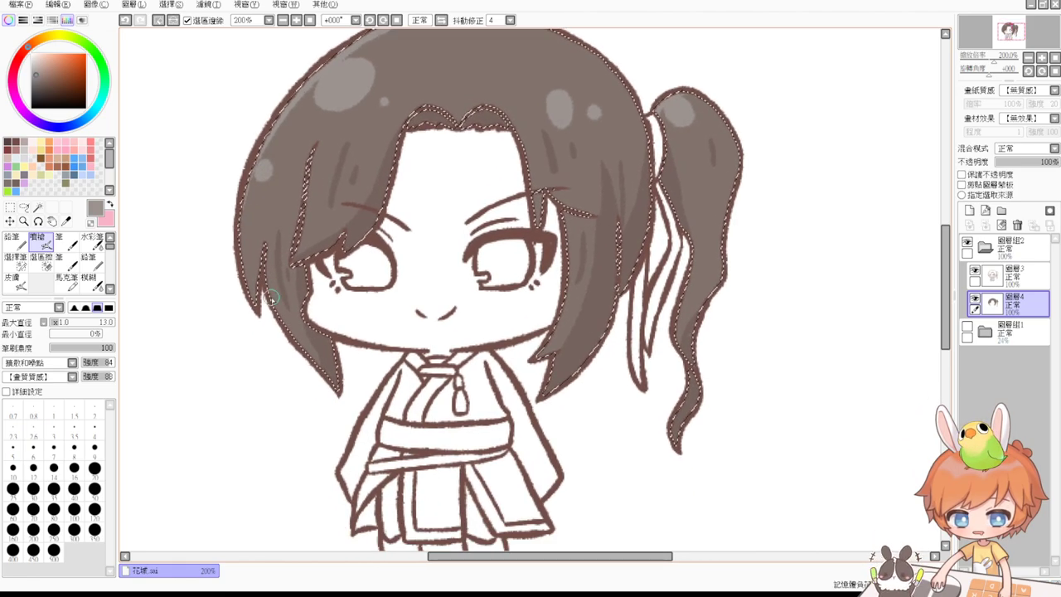
key(ctrl+d)
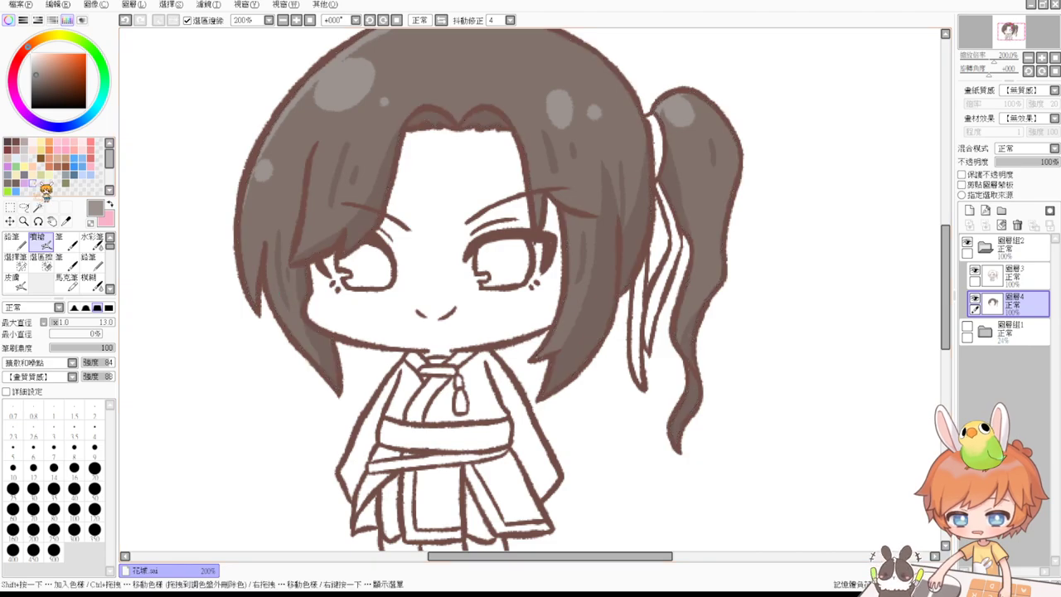
Select the face and neck area, add the gaps around the eyelashes to the selection, and fill it with pale pink skin colour.
key(w)
click(446, 165)
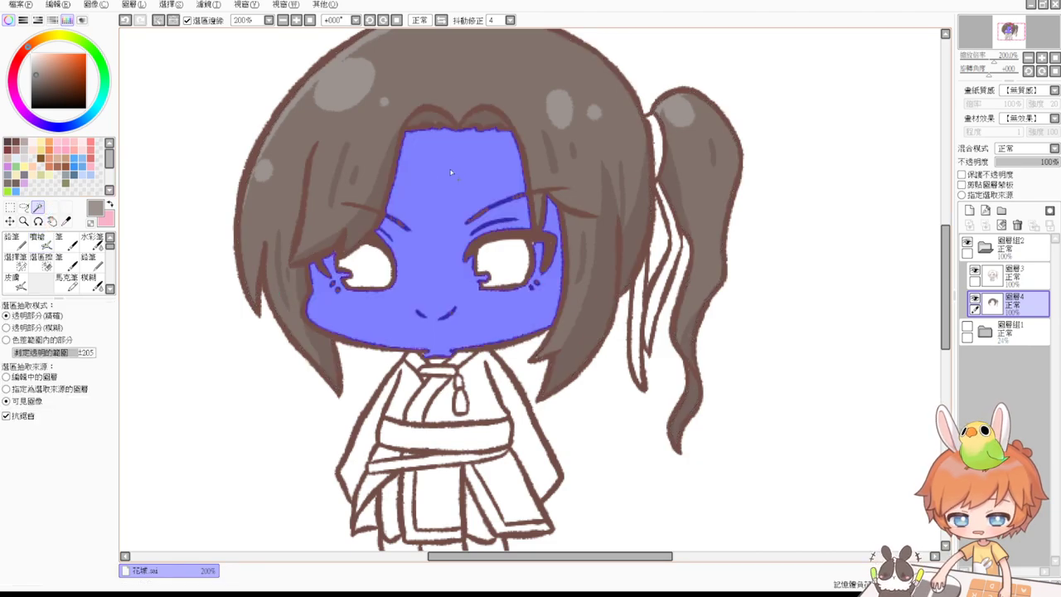
drag(485, 336, 468, 265)
click(15, 261)
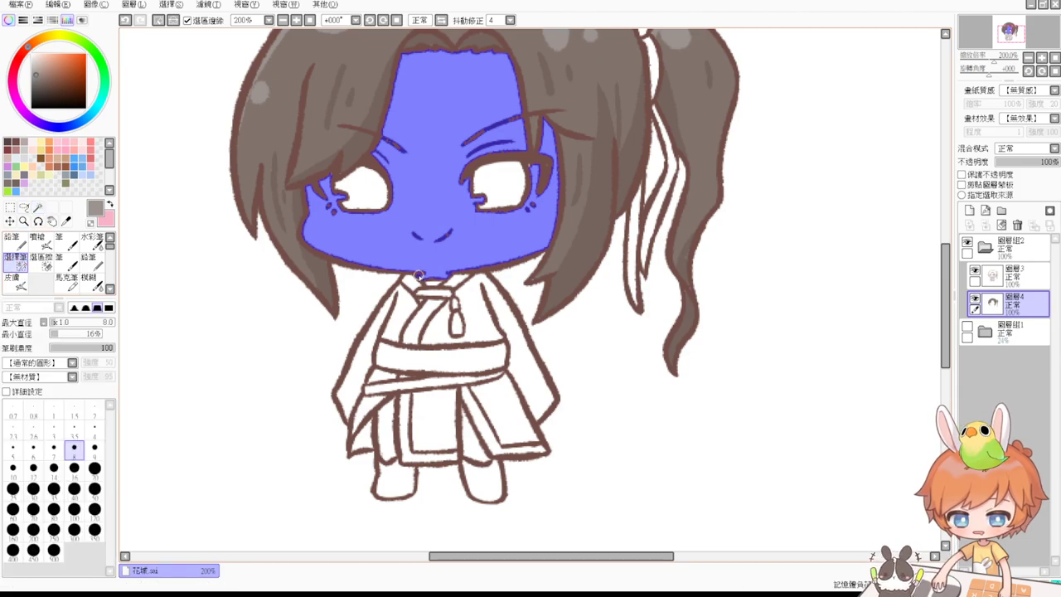
drag(420, 189, 422, 240)
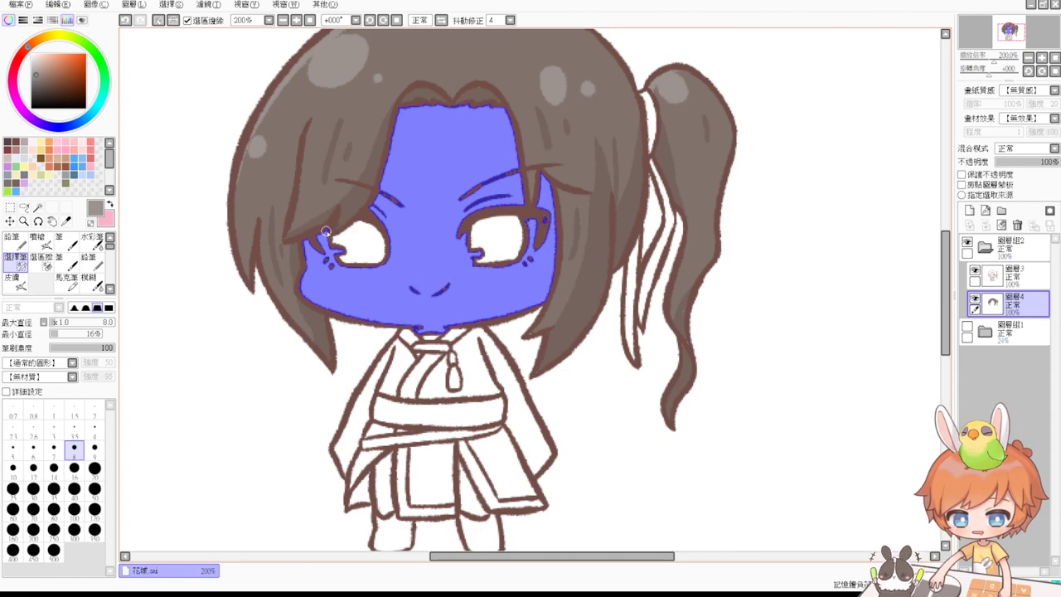
drag(37, 63, 32, 40)
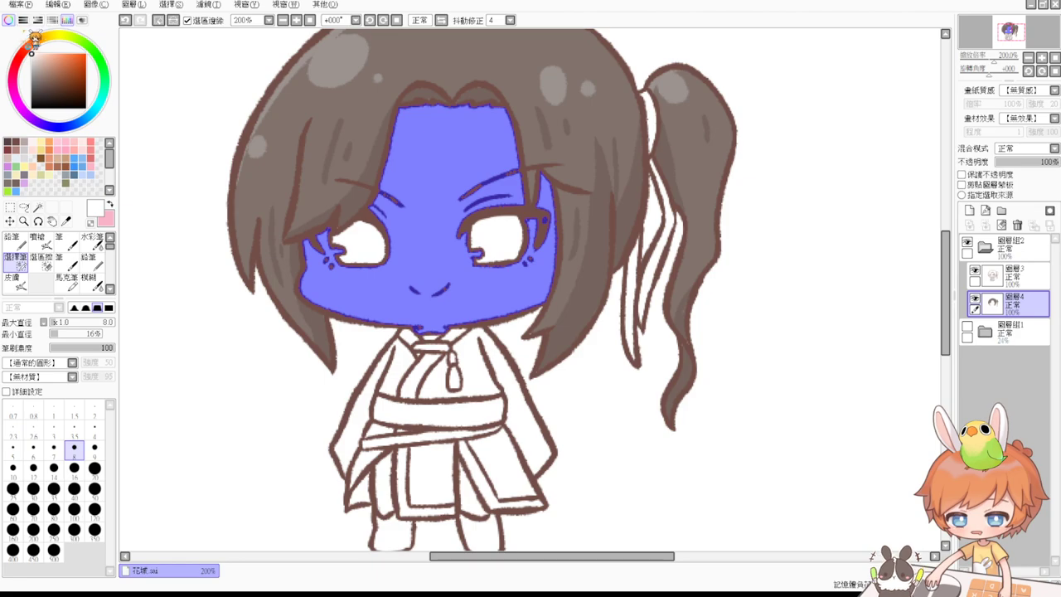
click(35, 139)
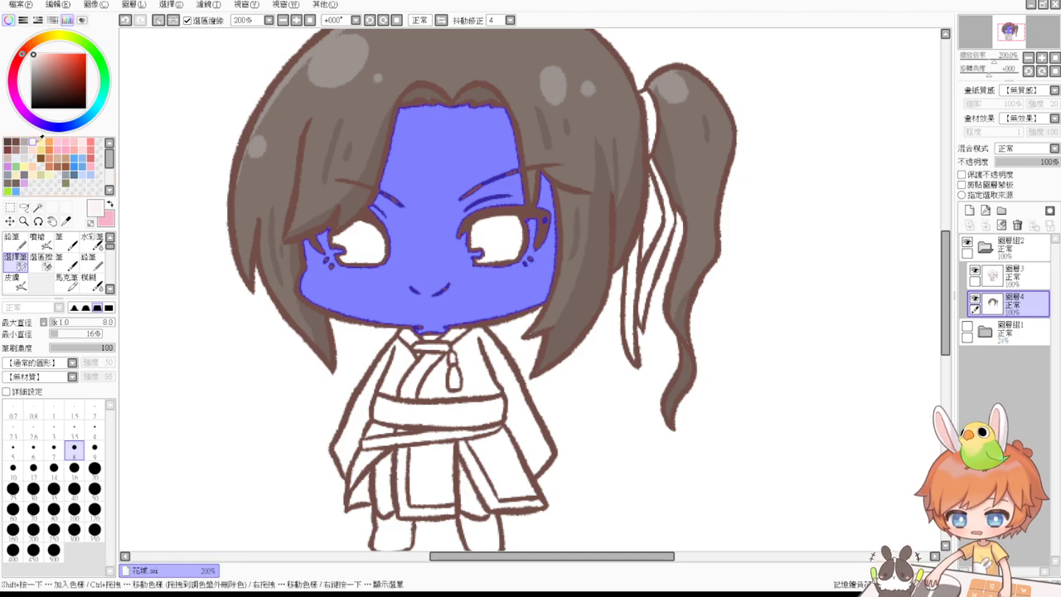
Shade the skin along the forehead hairline and the face edges in light peach-pink with a 14 px brush.
click(41, 166)
click(41, 238)
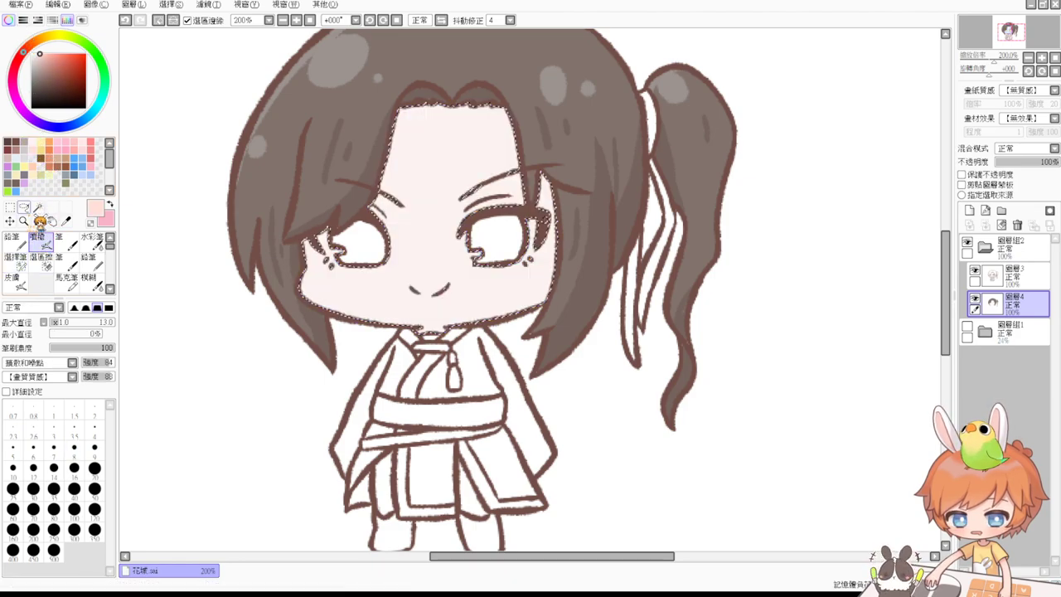
key(bracketright)
key(bracketright)
key(bracketright)
key(bracketright)
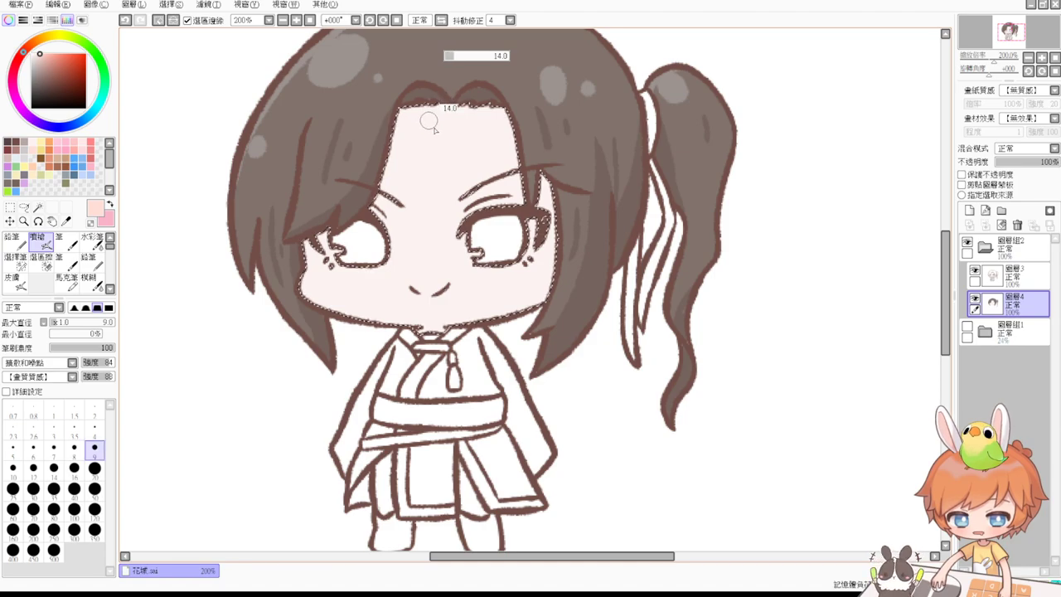
mouse_move(388, 117)
mouse_down()
mouse_move(496, 105)
mouse_move(394, 114)
mouse_move(542, 111)
mouse_move(457, 114)
mouse_move(438, 97)
mouse_move(390, 132)
mouse_move(401, 106)
mouse_move(371, 188)
mouse_up()
drag(391, 151, 362, 204)
drag(395, 128, 358, 199)
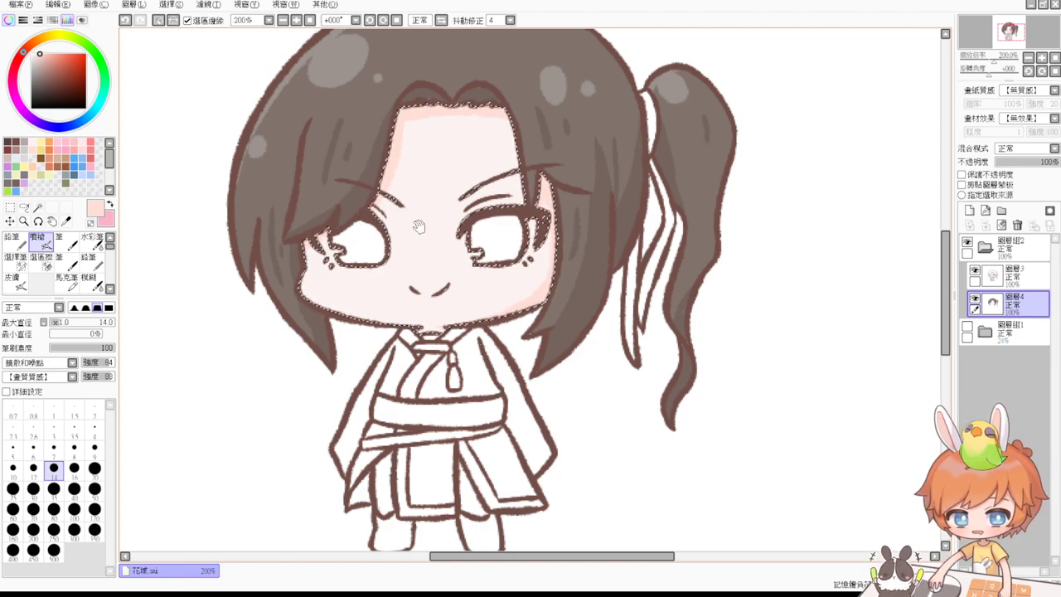
Redo the light peach-pink shading beside the right eye and down the right cheek to the jaw.
drag(483, 229, 489, 283)
ctrl+click(492, 286)
drag(698, 286, 738, 250)
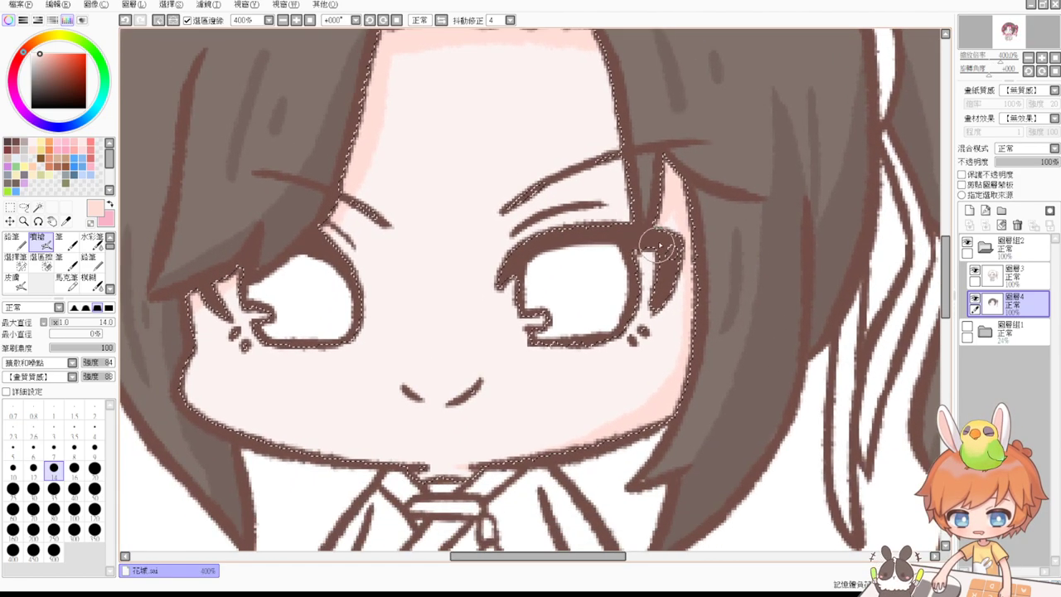
key(ctrl+z)
mouse_move(688, 257)
mouse_down()
mouse_move(640, 395)
mouse_move(685, 301)
mouse_move(593, 441)
mouse_move(646, 389)
mouse_move(551, 458)
mouse_up()
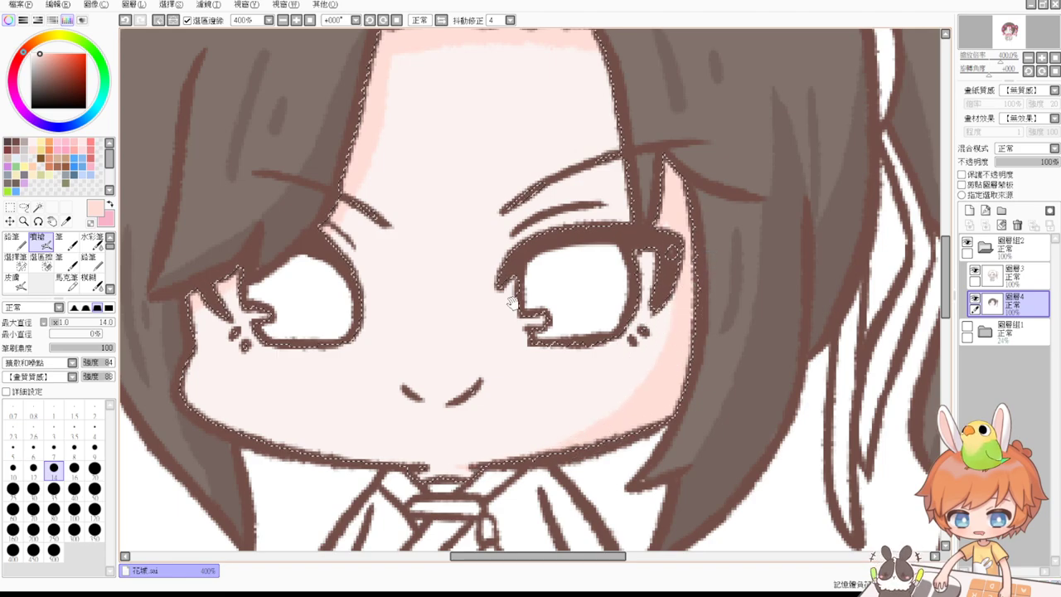
Add a deeper peach-pink shadow along the forehead hairline and the lower right cheek with an 8 px brush.
scroll(550, 454, up, 3)
drag(43, 53, 46, 53)
drag(415, 145, 408, 147)
drag(377, 182, 360, 248)
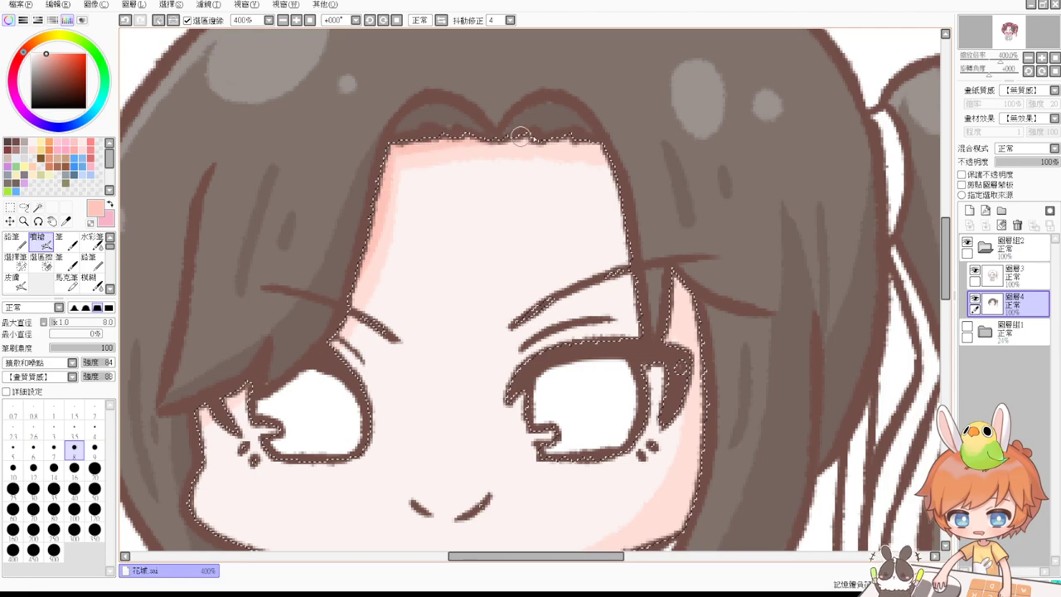
drag(745, 272, 770, 143)
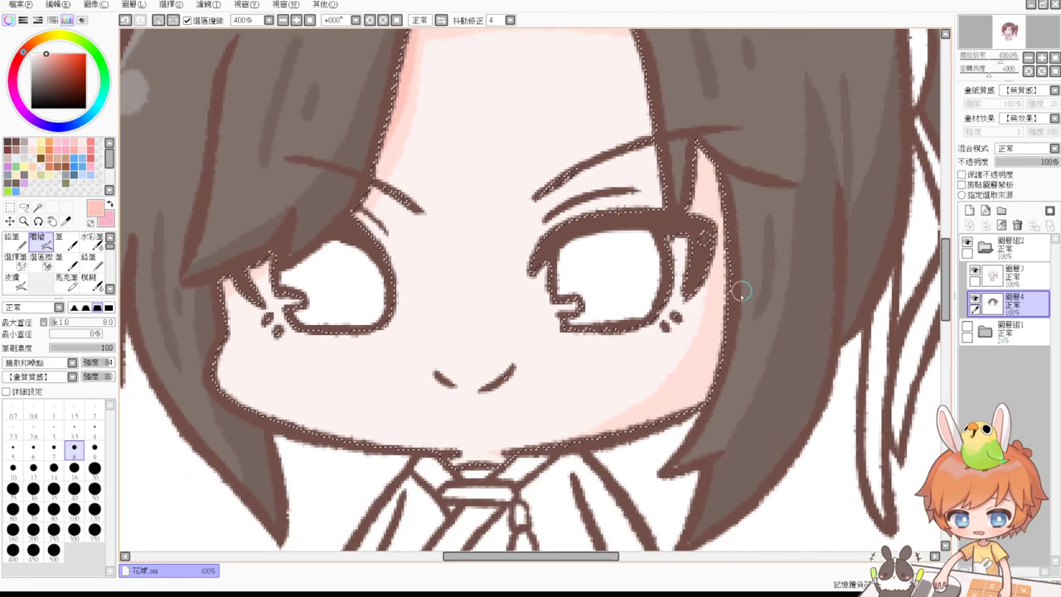
drag(718, 370, 609, 426)
drag(719, 364, 639, 437)
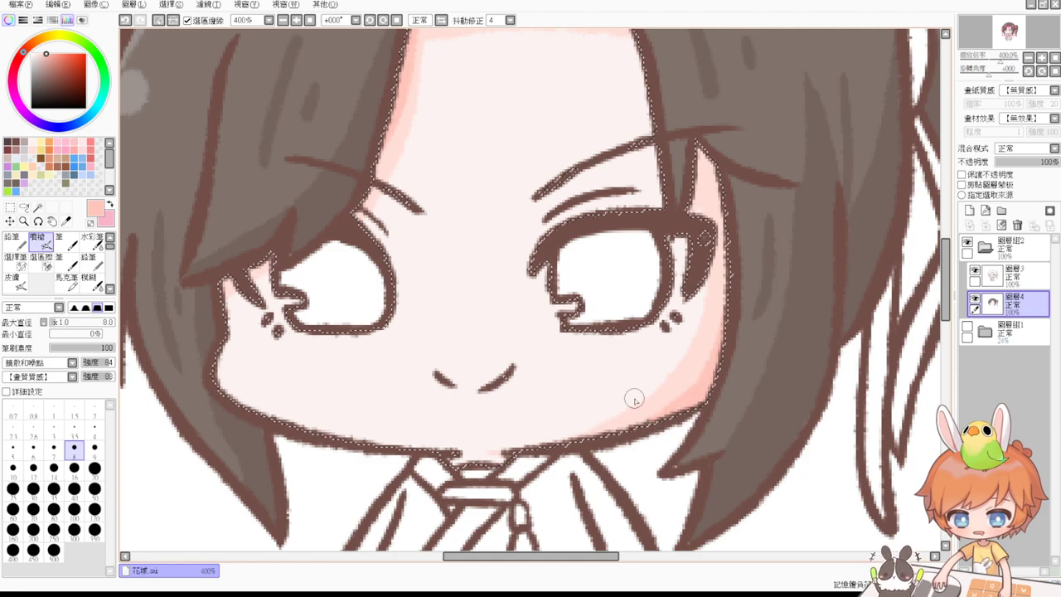
Blend the forehead and right cheek shadows into the skin with the watercolour brush at 10 px.
click(105, 242)
alt+click(643, 357)
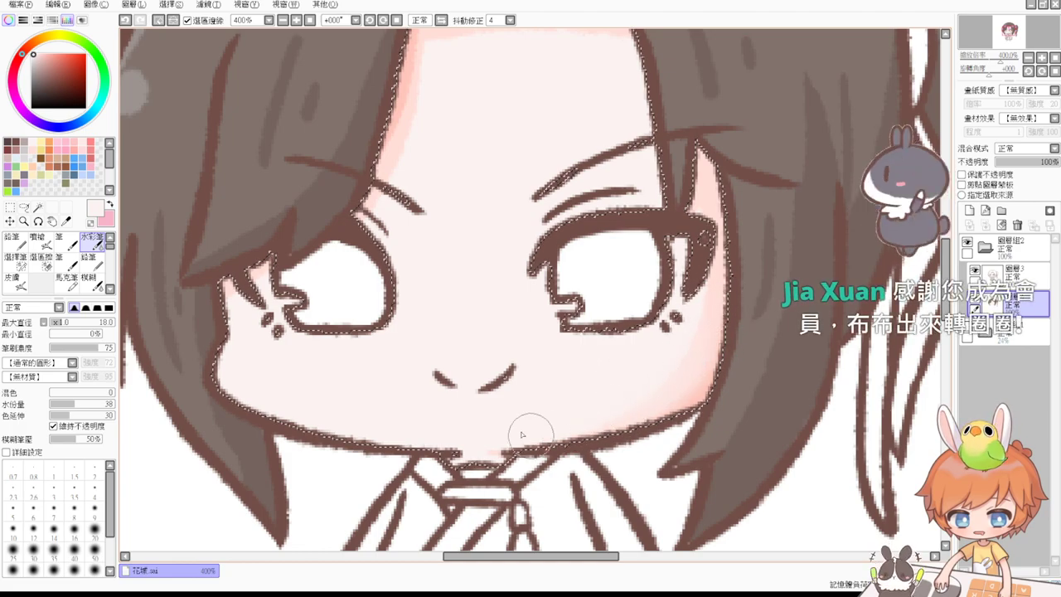
drag(541, 437, 435, 581)
drag(341, 211, 330, 213)
drag(315, 177, 287, 234)
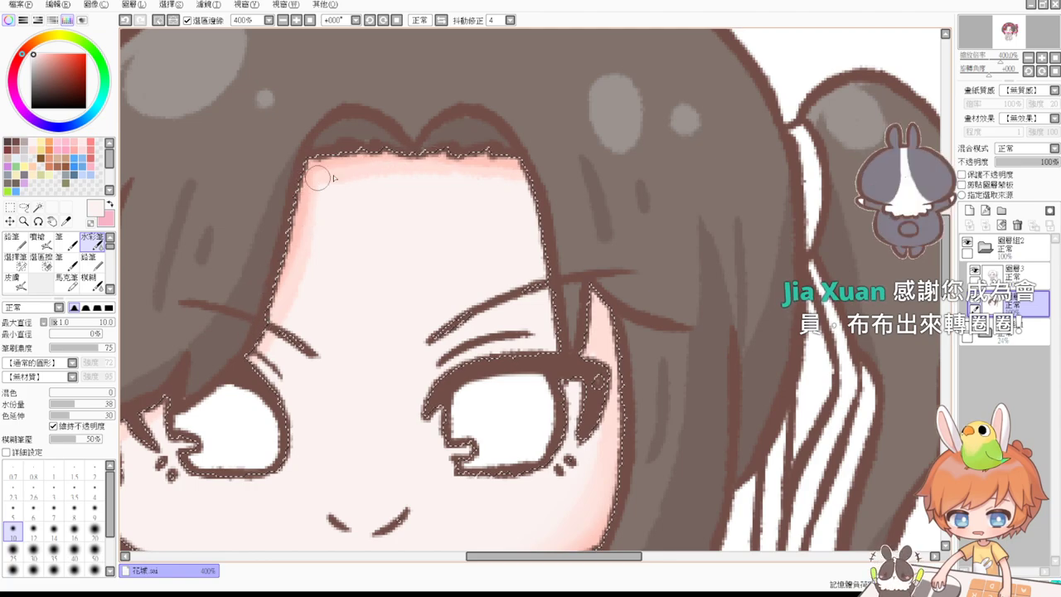
drag(532, 192, 552, 37)
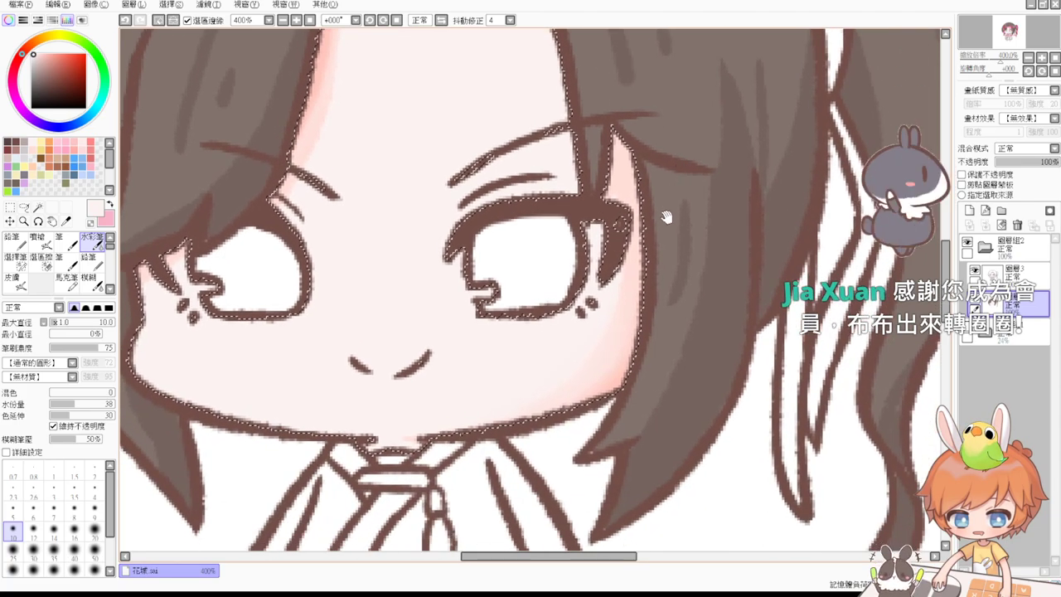
mouse_move(559, 389)
mouse_down()
mouse_move(621, 352)
mouse_move(626, 338)
mouse_up()
drag(538, 374, 631, 326)
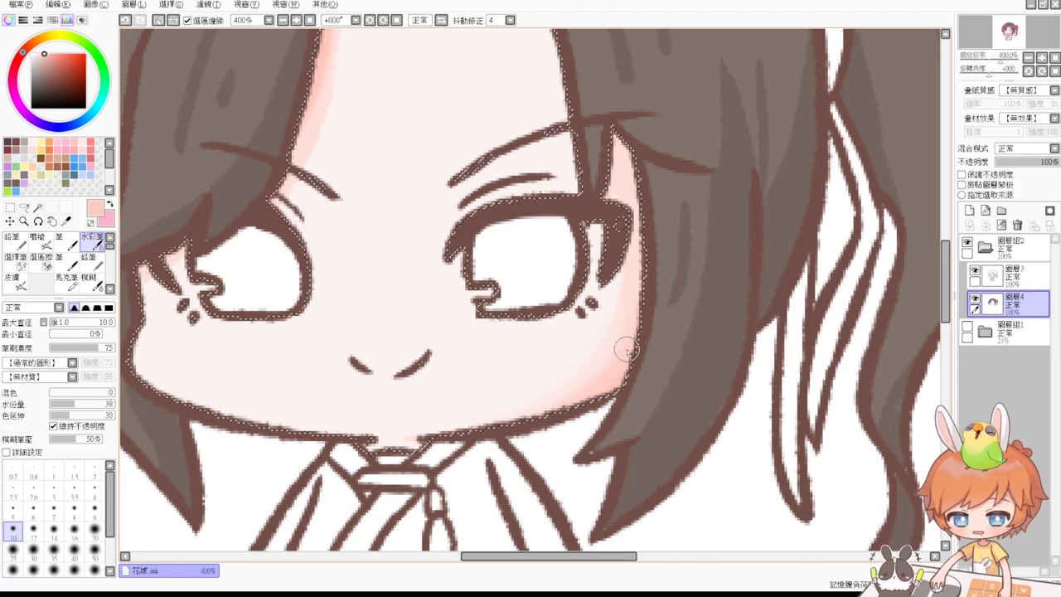
drag(555, 370, 648, 326)
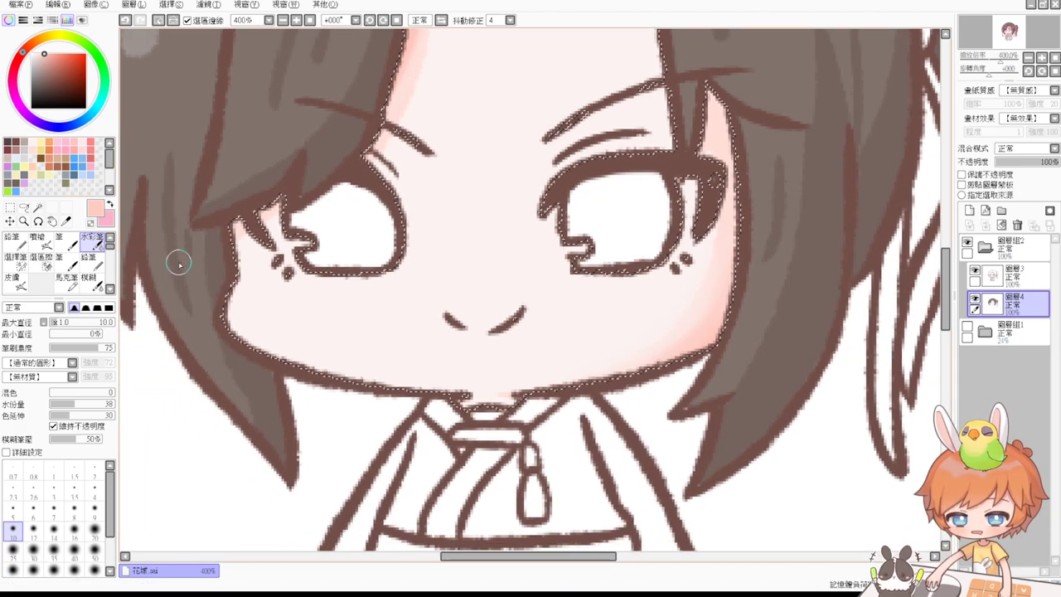
Paint deeper peach-pink shadow on the neck and along the right edge of the face with the 8 px airbrush.
click(50, 247)
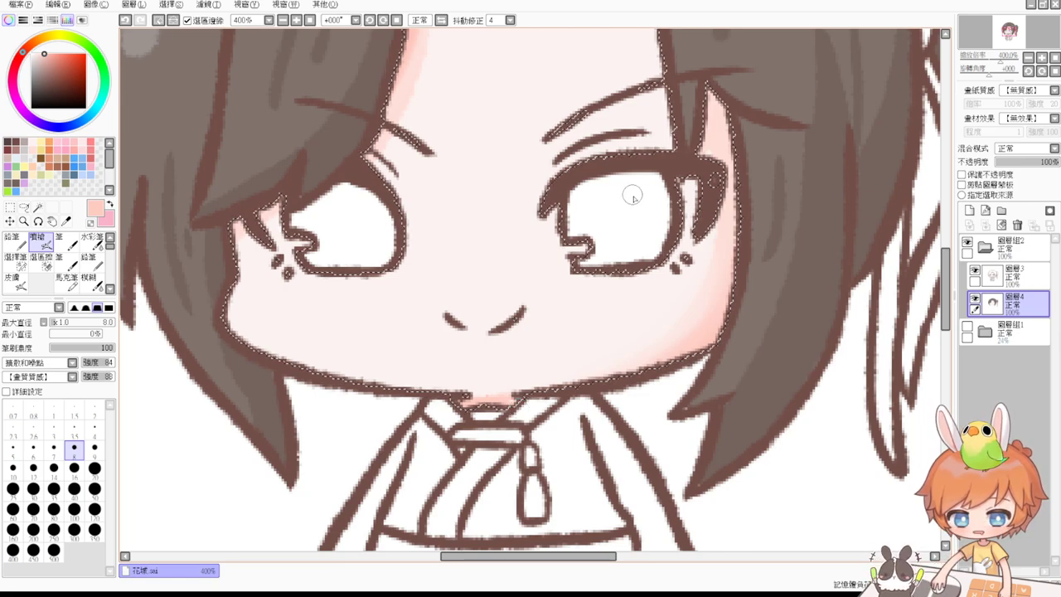
drag(635, 224, 649, 263)
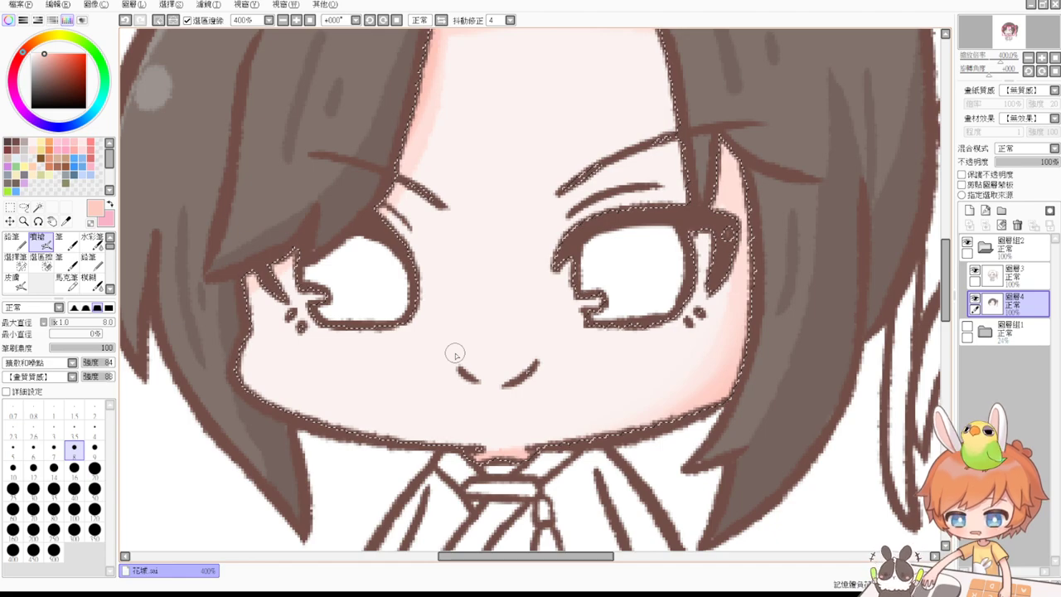
drag(453, 363, 450, 438)
drag(459, 399, 474, 345)
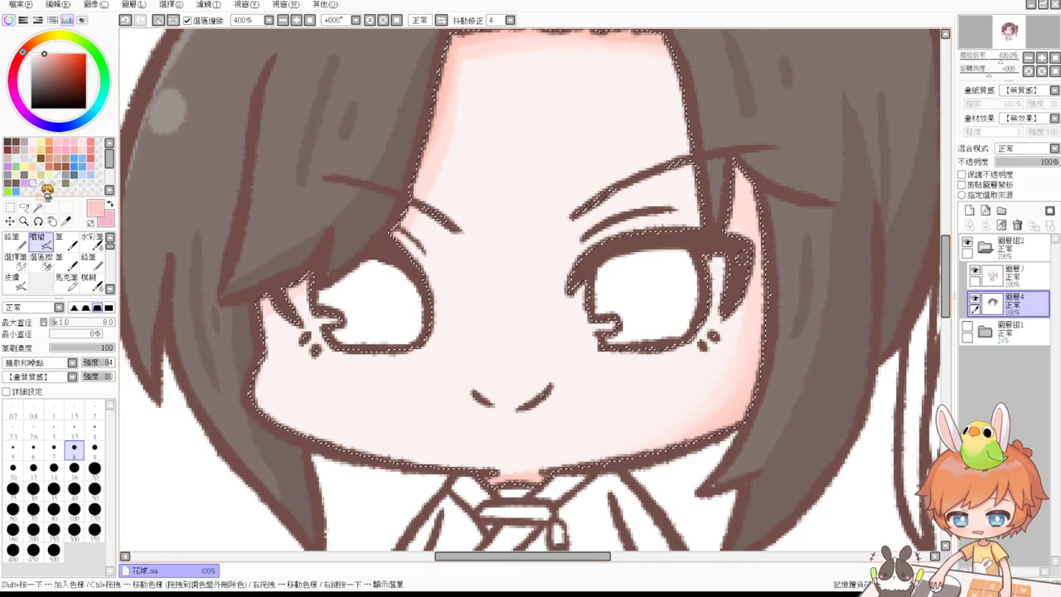
Paint the outer eye corners white with light grey shadow under the upper lashes, and clear the selection.
drag(35, 61, 5, 14)
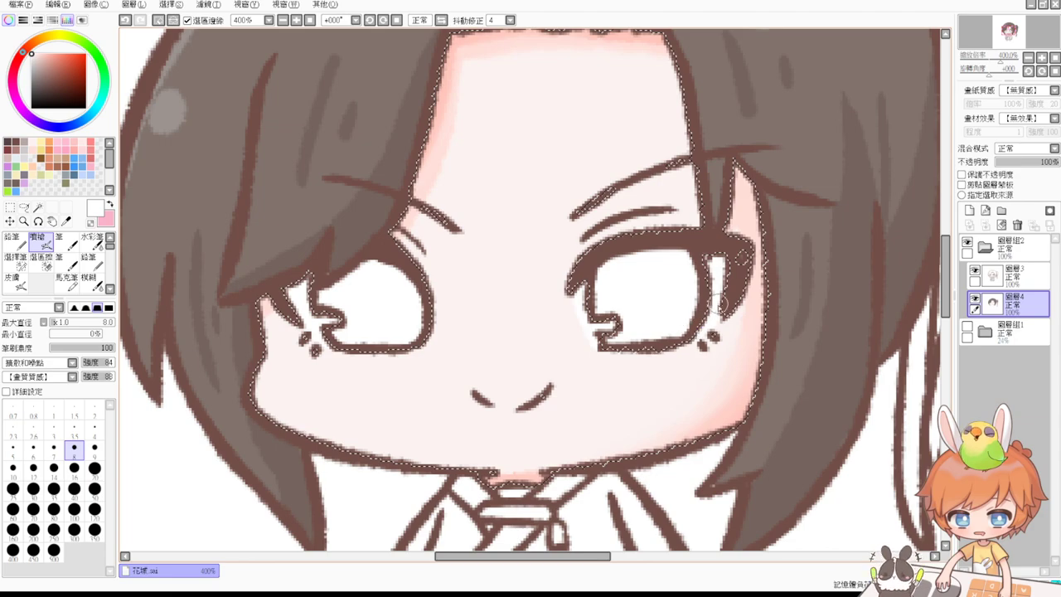
click(26, 150)
drag(305, 288, 287, 296)
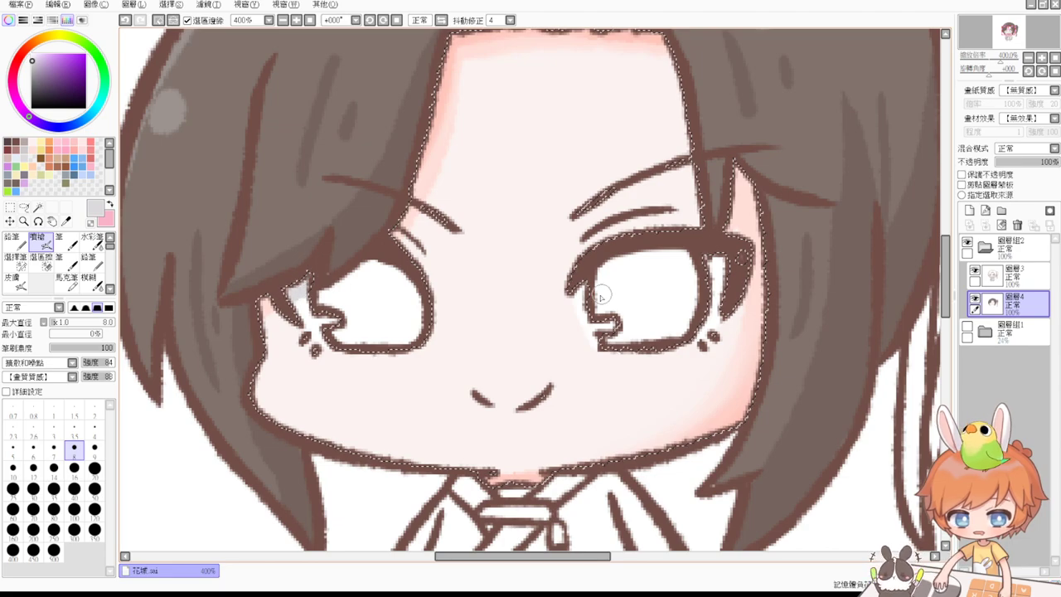
drag(584, 290, 576, 298)
drag(720, 260, 716, 265)
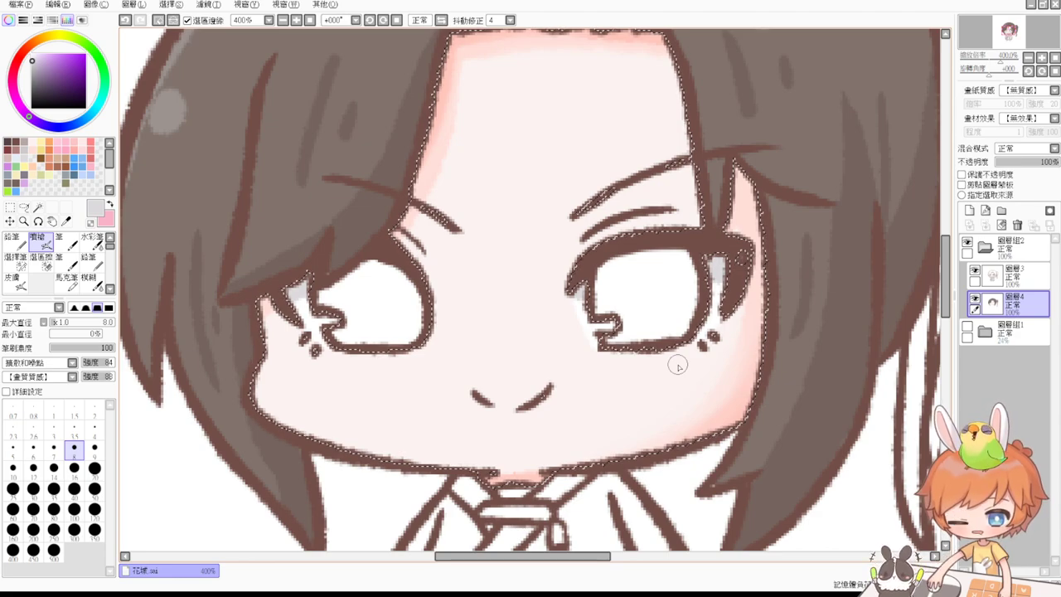
key(ctrl+d)
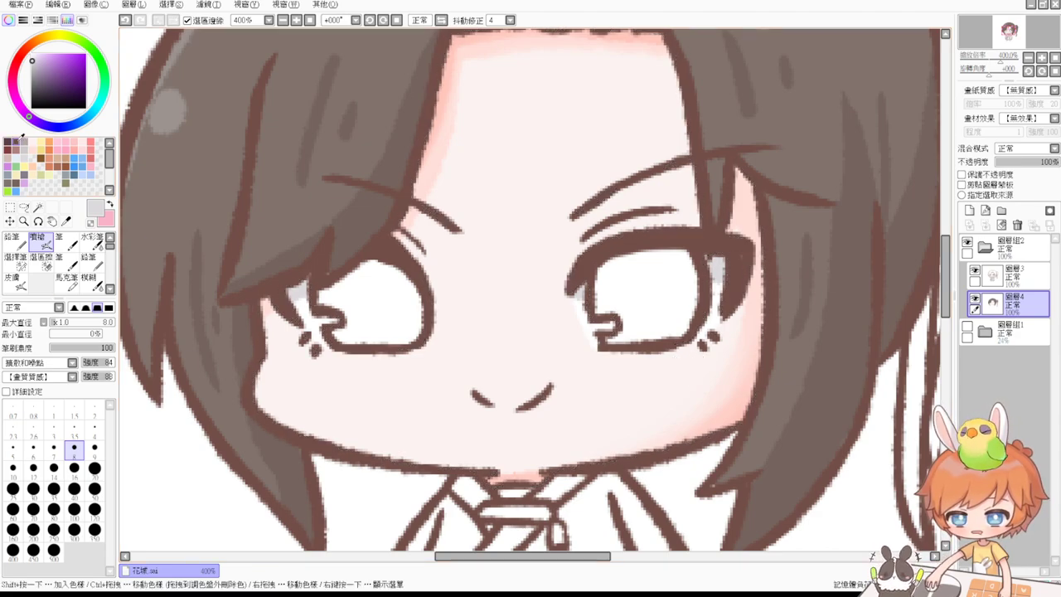
right_click(355, 241)
key(bracketleft)
key(bracketleft)
key(bracketleft)
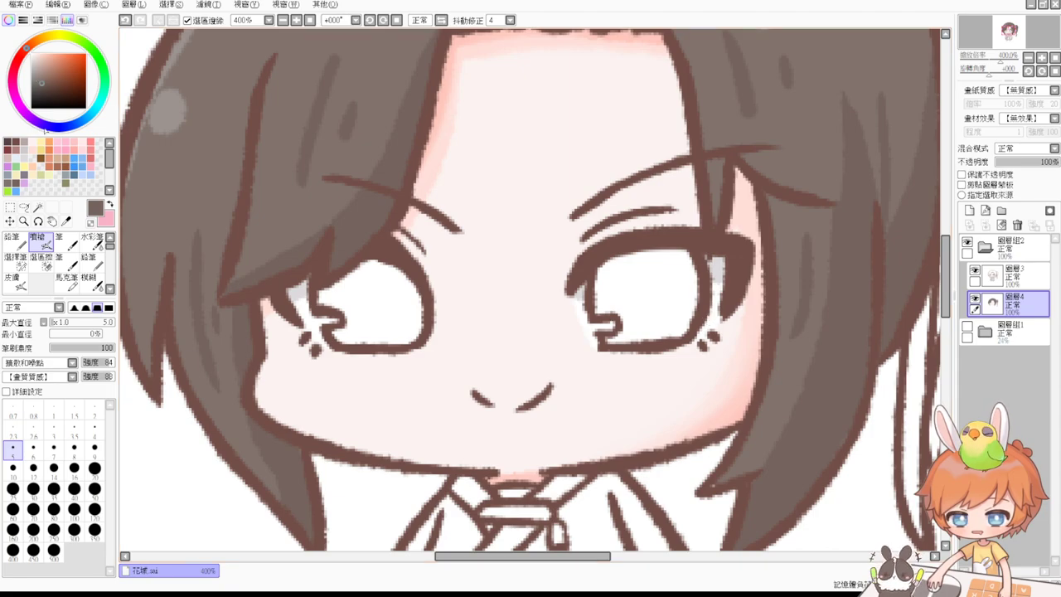
click(95, 141)
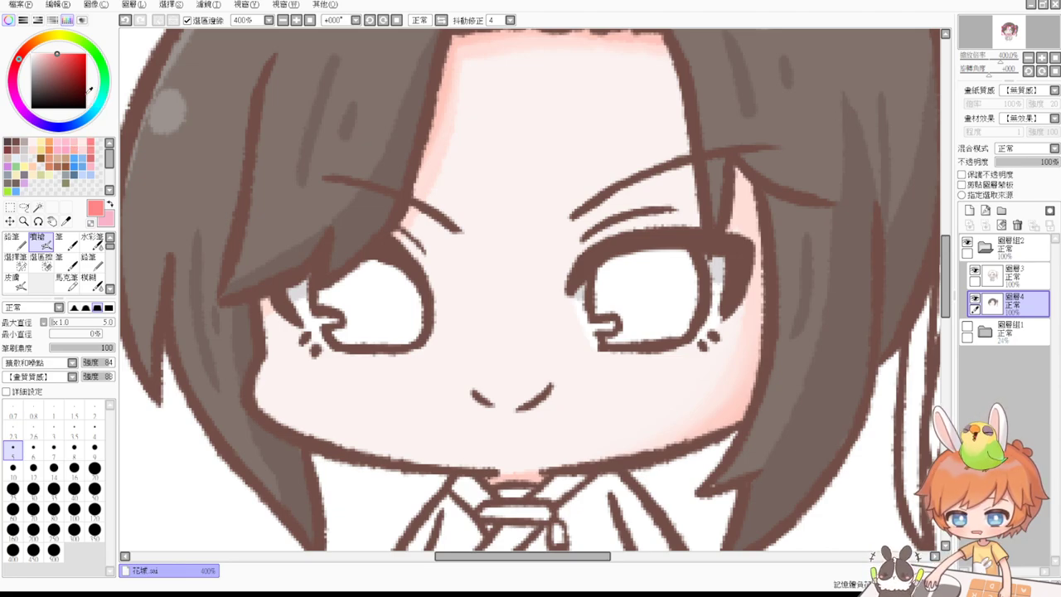
click(283, 20)
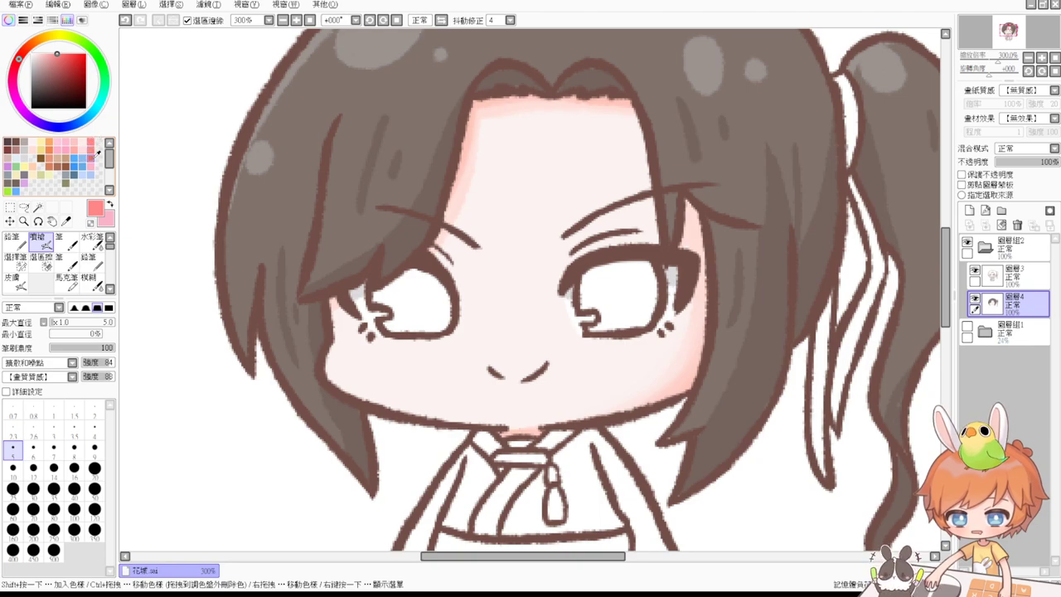
click(89, 165)
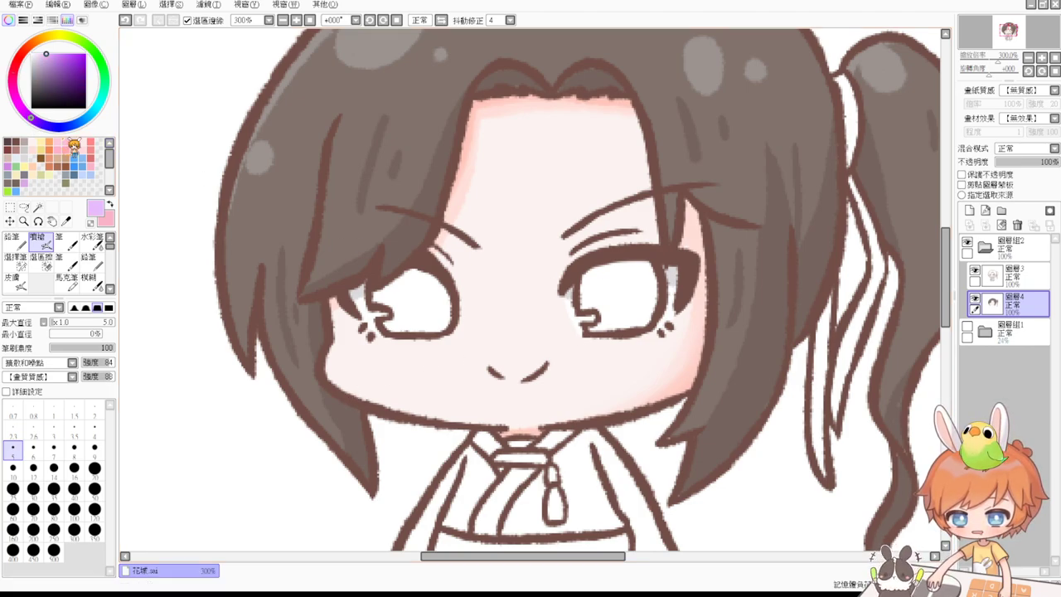
Restore the face selection and try a bright pink blush on the left cheek with a 16 px brush.
key(ctrl+z)
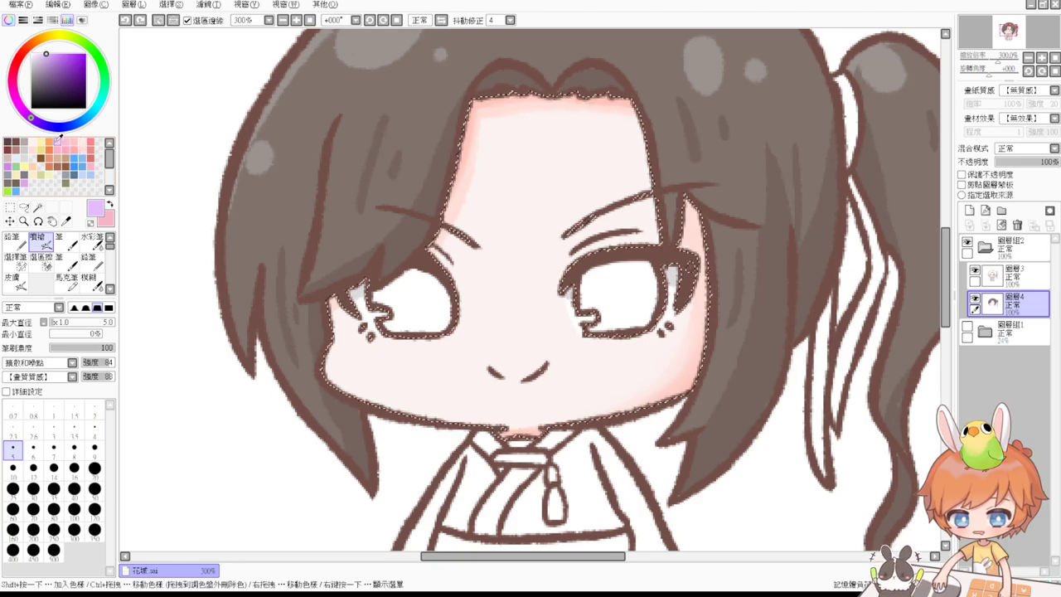
click(66, 143)
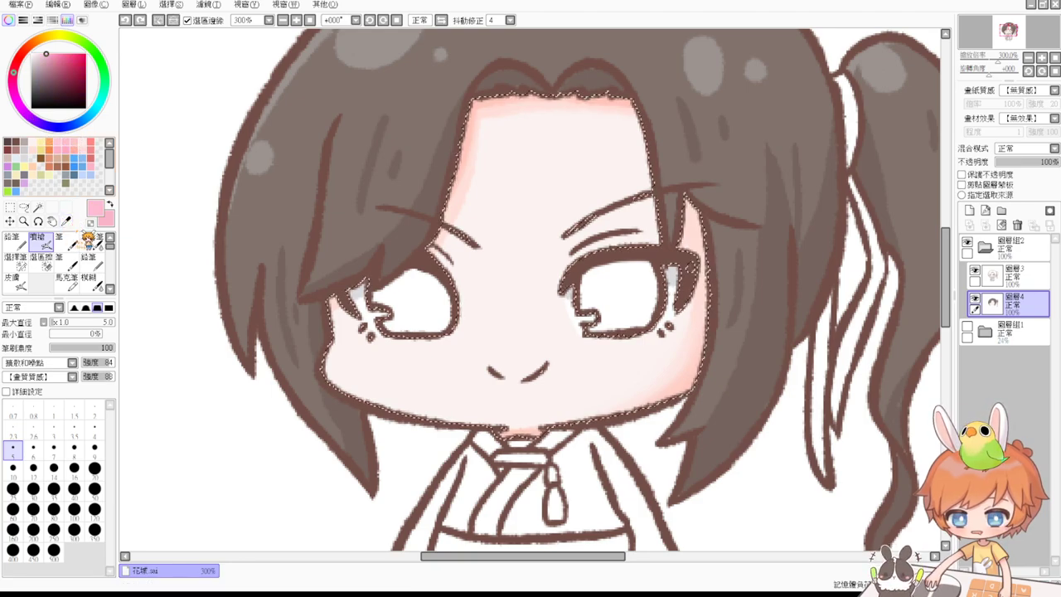
mouse_move(327, 356)
mouse_down()
mouse_move(365, 366)
mouse_move(348, 368)
mouse_move(365, 363)
mouse_move(350, 368)
mouse_up()
key(ctrl+z)
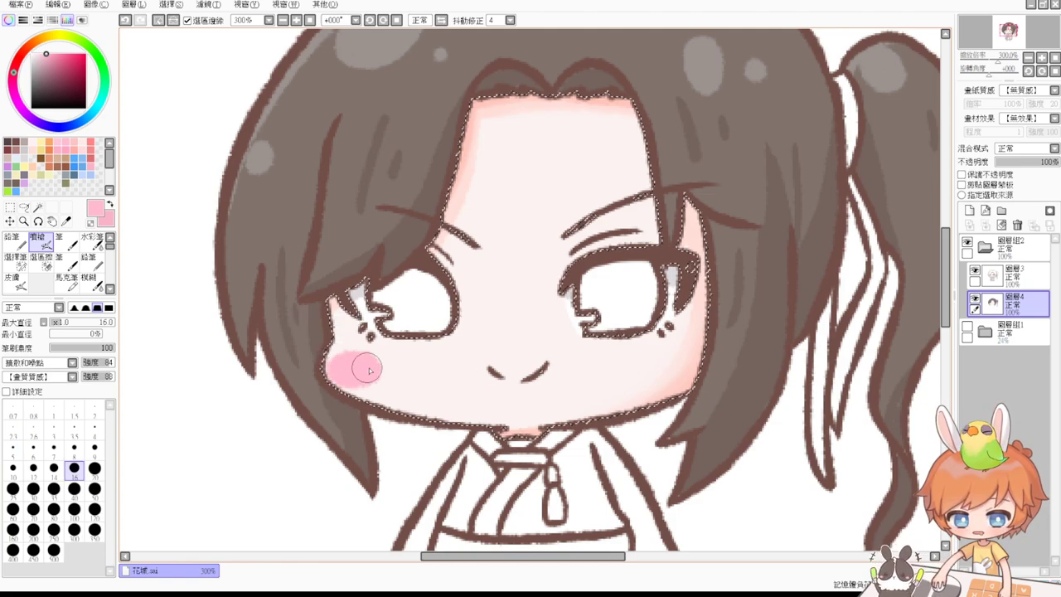
key(ctrl+z)
Paint a softer salmon-pink blush on both cheeks with the 16 px airbrush.
click(83, 141)
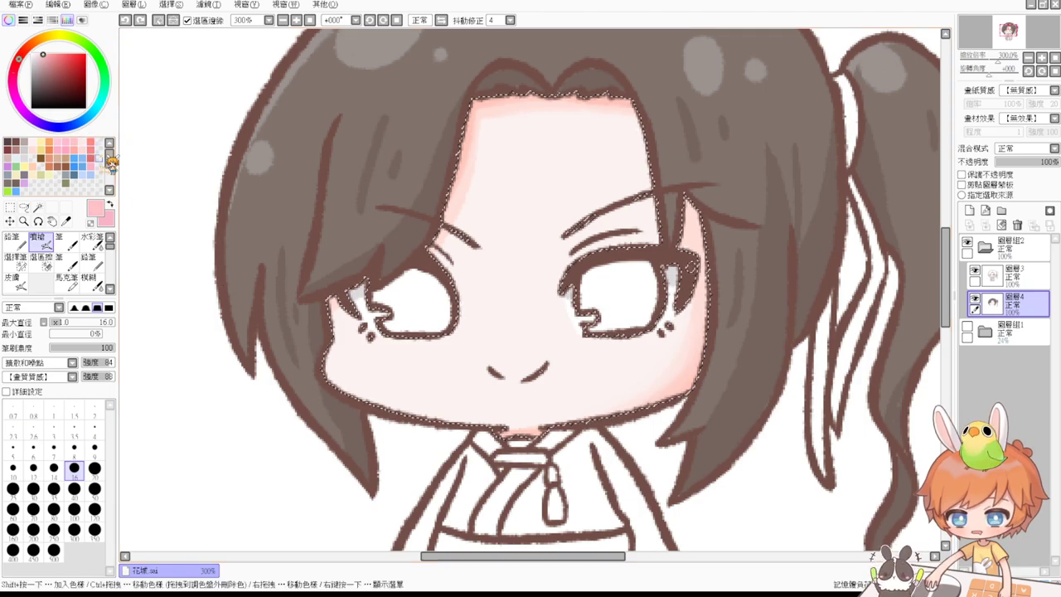
drag(345, 363, 354, 365)
mouse_move(682, 356)
mouse_down()
mouse_move(670, 399)
mouse_move(690, 364)
mouse_up()
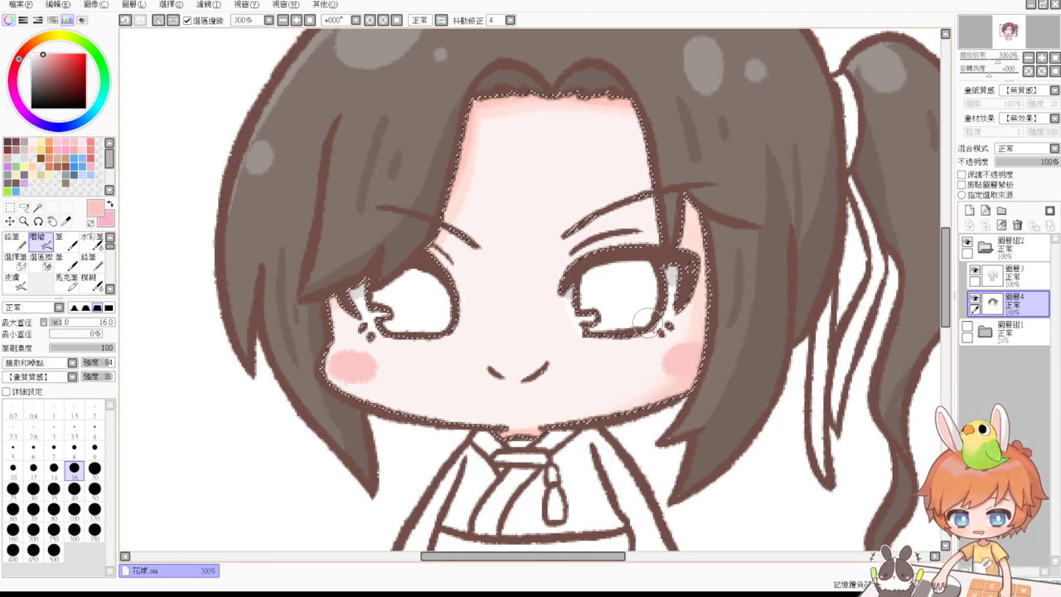
Blend the edges of both cheek blushes into the skin with the watercolour brush at 12 px.
click(96, 242)
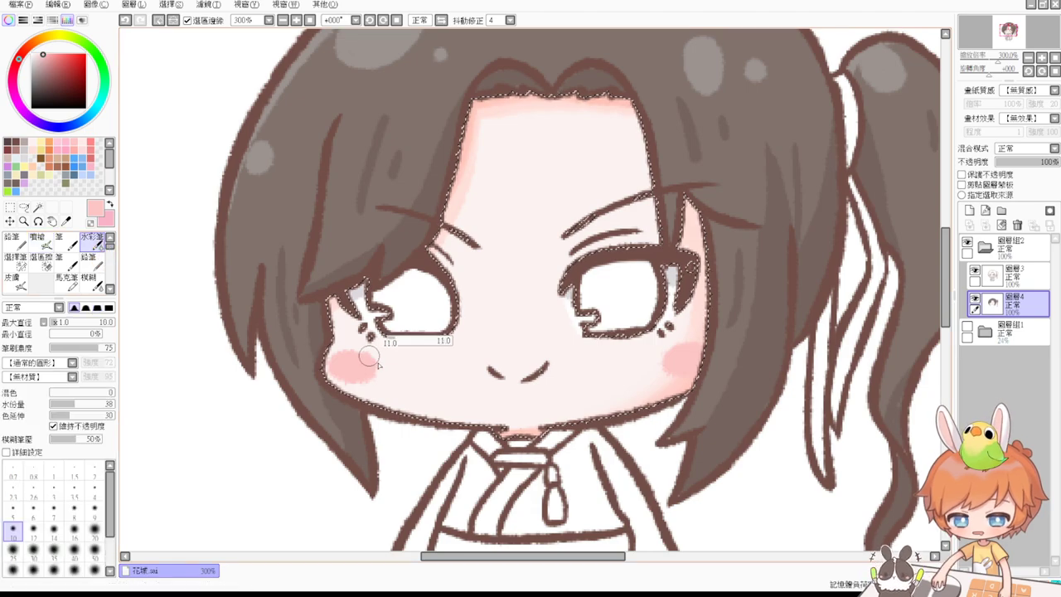
drag(377, 363, 382, 364)
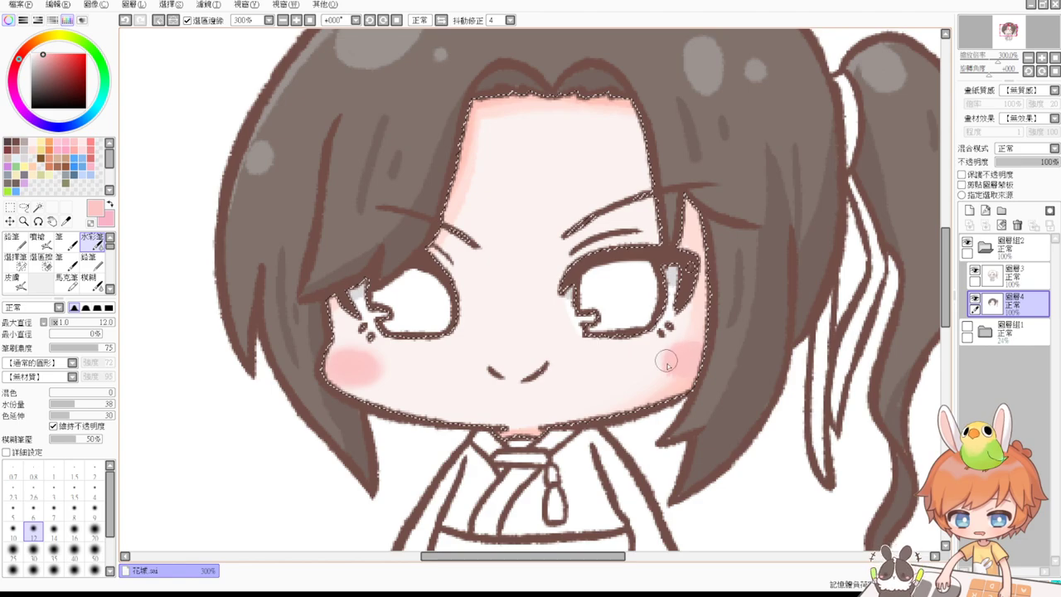
drag(686, 374, 704, 370)
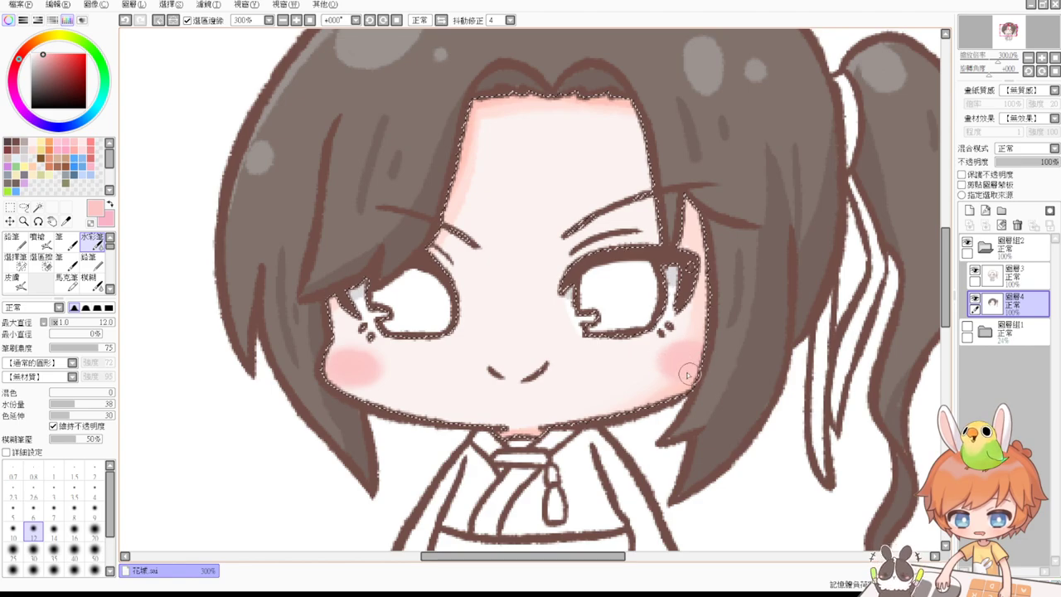
Dot pale skin-coloured highlights onto both cheek blushes with the 7 px airbrush, and clear the selection.
alt+click(600, 361)
click(46, 246)
key(])
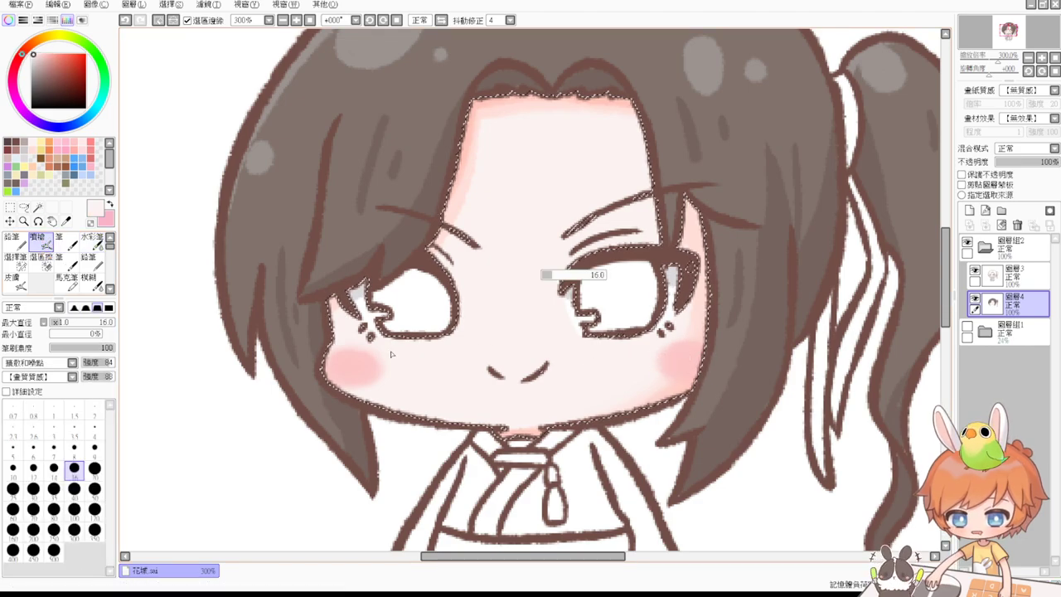
key([)
key([)
key([)
key([)
key([)
key([)
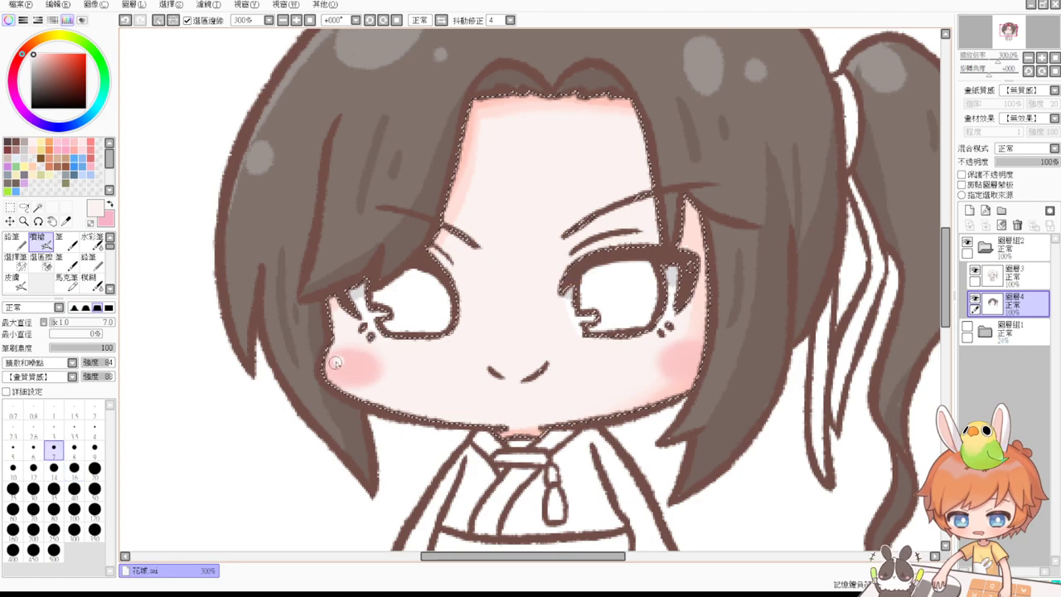
click(672, 356)
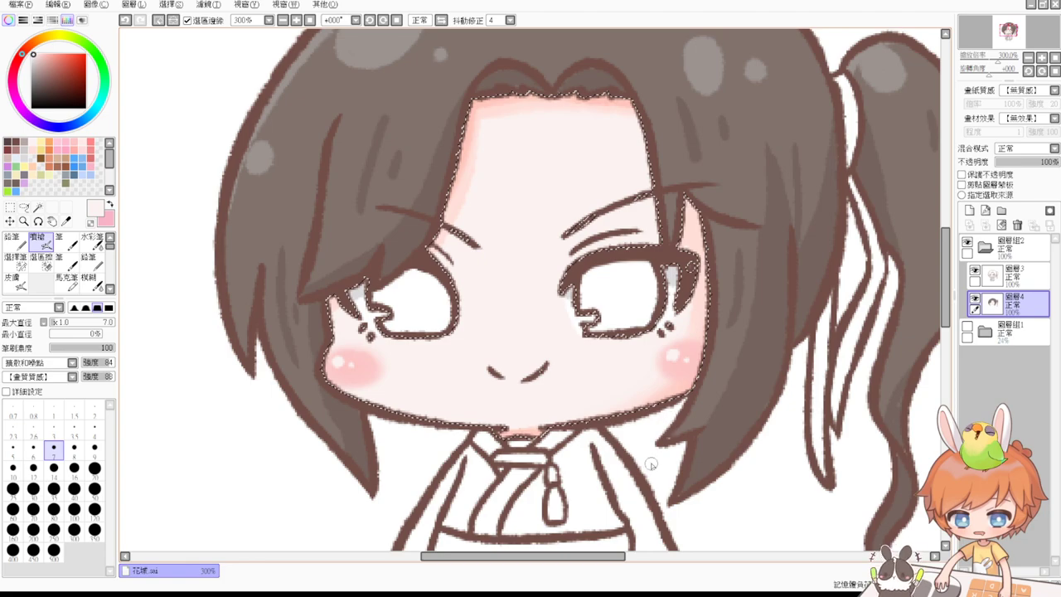
key(ctrl+d)
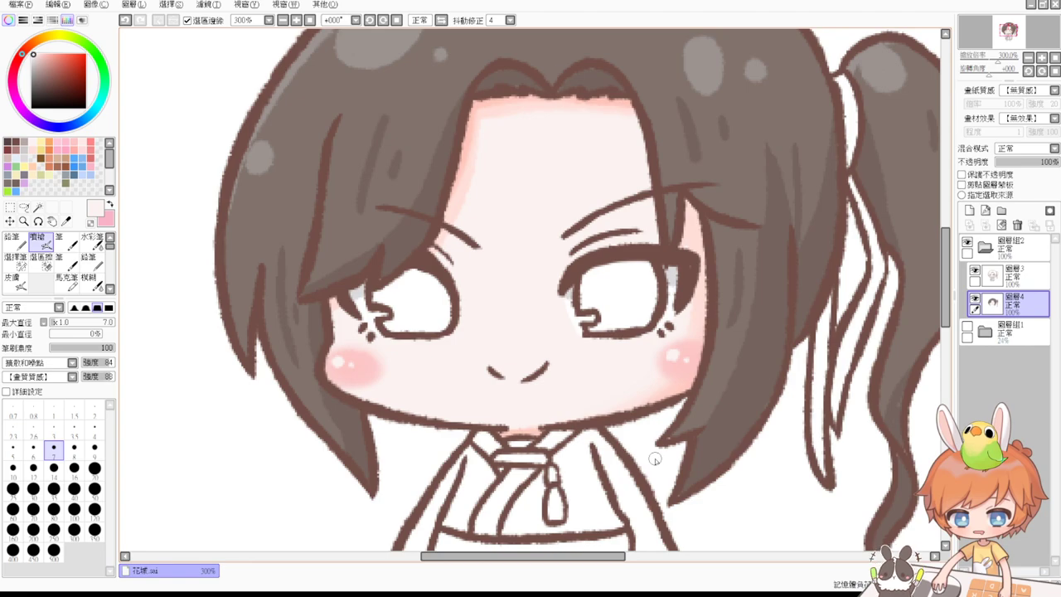
alt+click(514, 74)
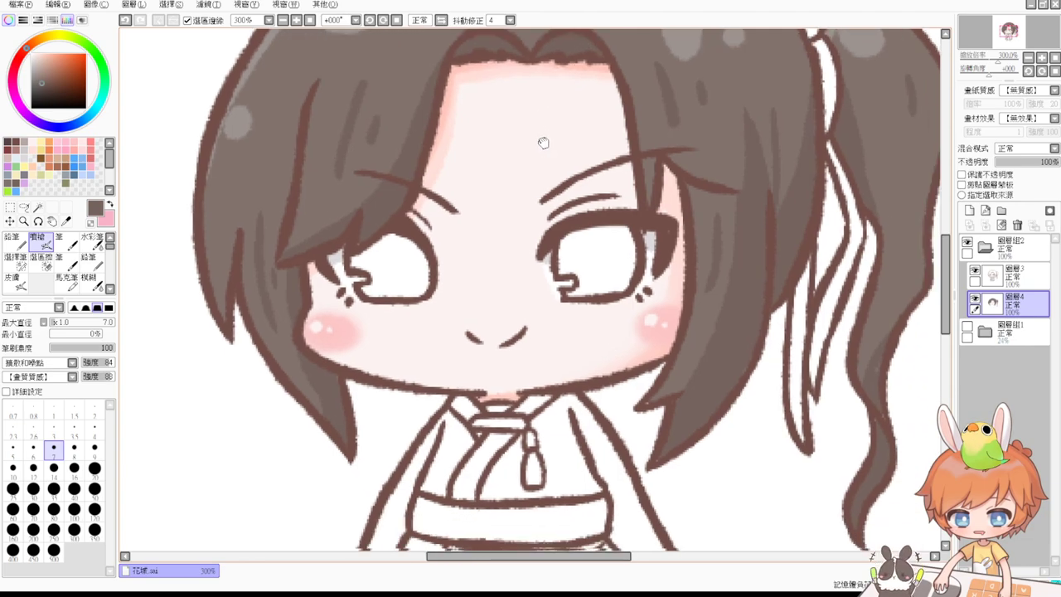
drag(561, 174, 543, 140)
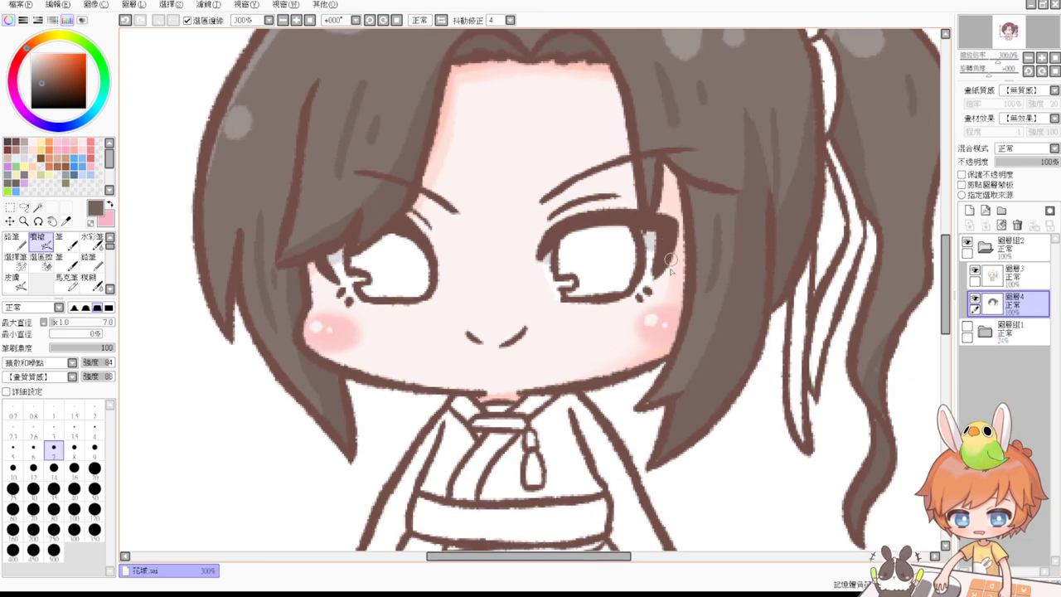
drag(640, 255, 644, 259)
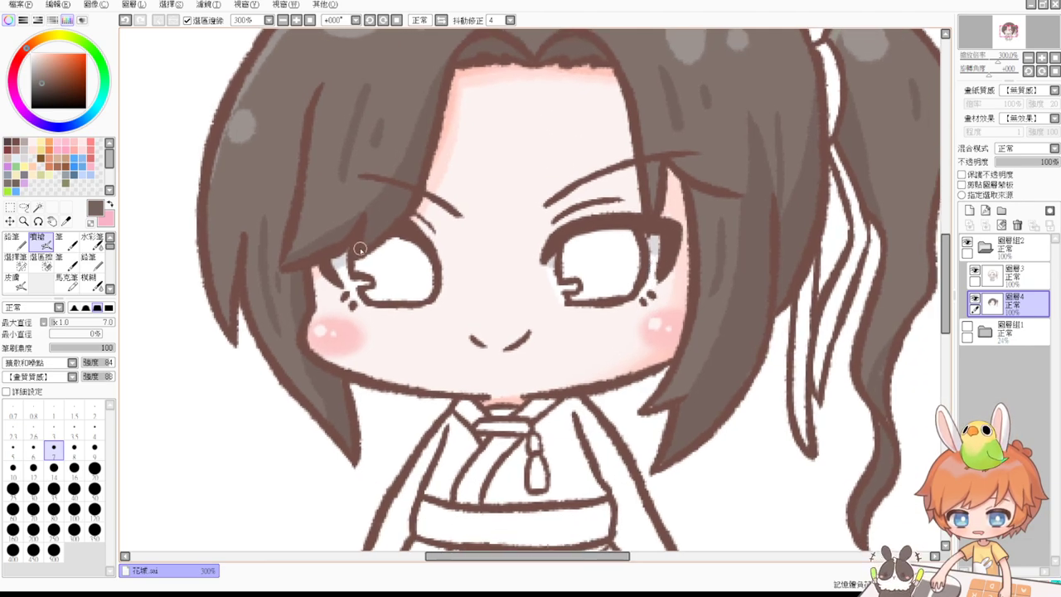
mouse_move(390, 331)
mouse_down()
mouse_move(341, 282)
mouse_move(354, 287)
mouse_move(346, 262)
mouse_up()
drag(356, 303, 385, 288)
drag(418, 212, 364, 347)
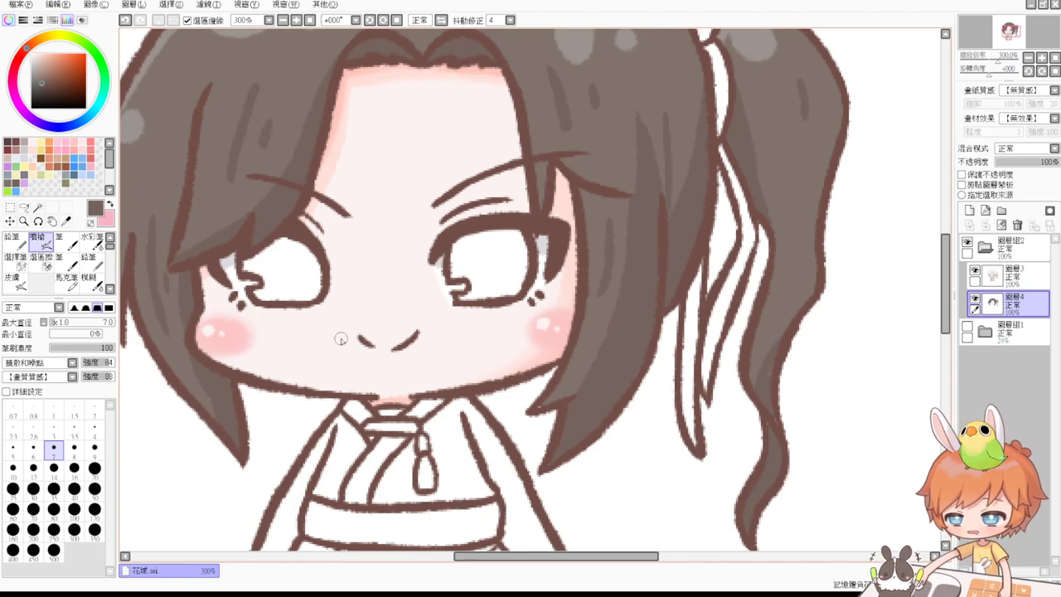
Select the hair tie and the two hanging ribbon strands beside the ponytail with the magic wand.
click(37, 207)
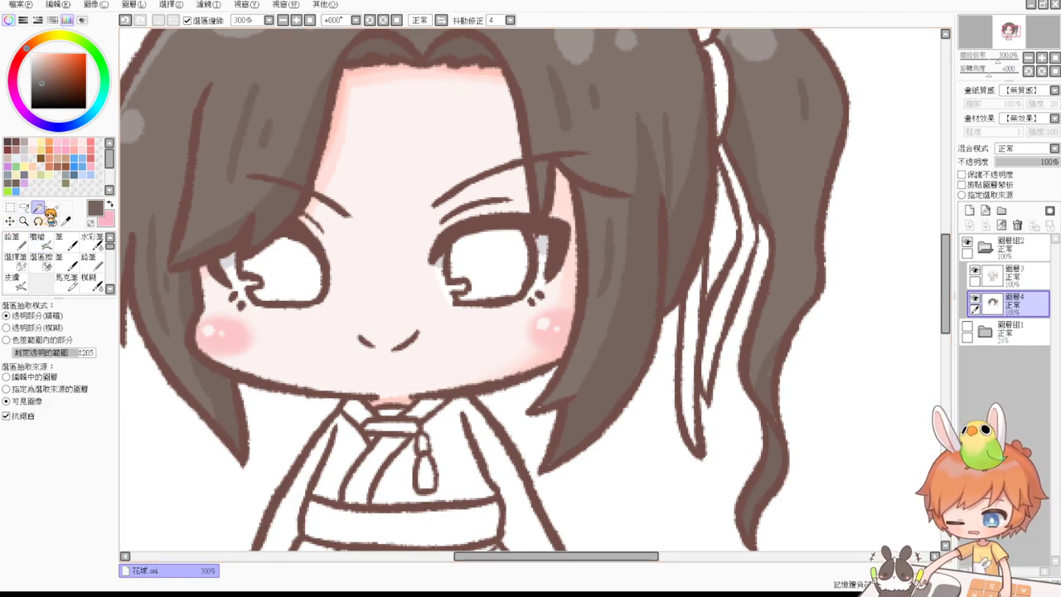
click(722, 90)
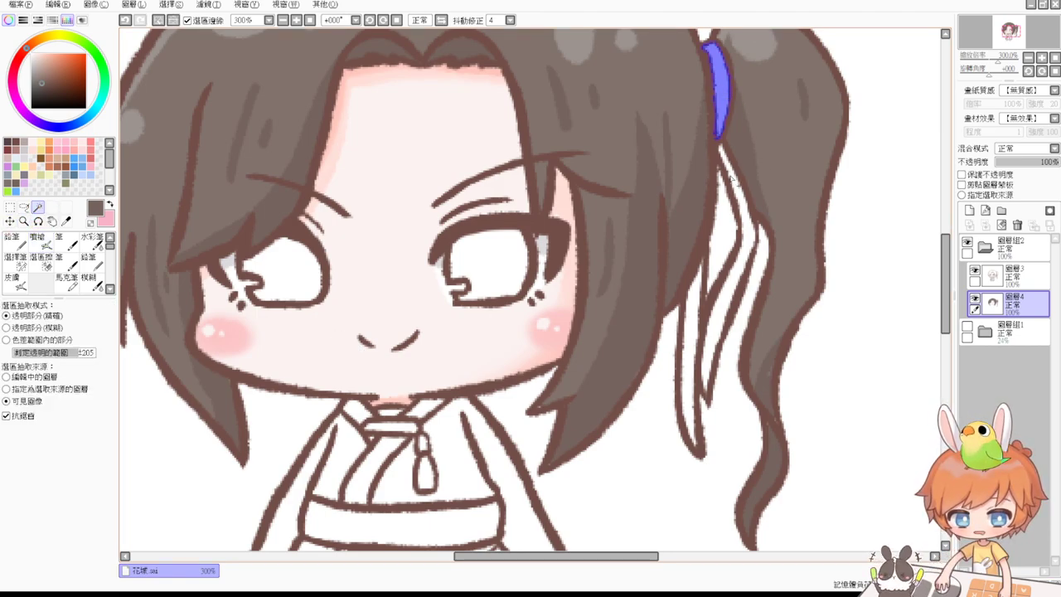
click(729, 197)
click(689, 327)
Add the robe's sleeves, chest panels and skirt panels to the selection, leaving out the collar, belt and hem trim.
drag(602, 363, 647, 283)
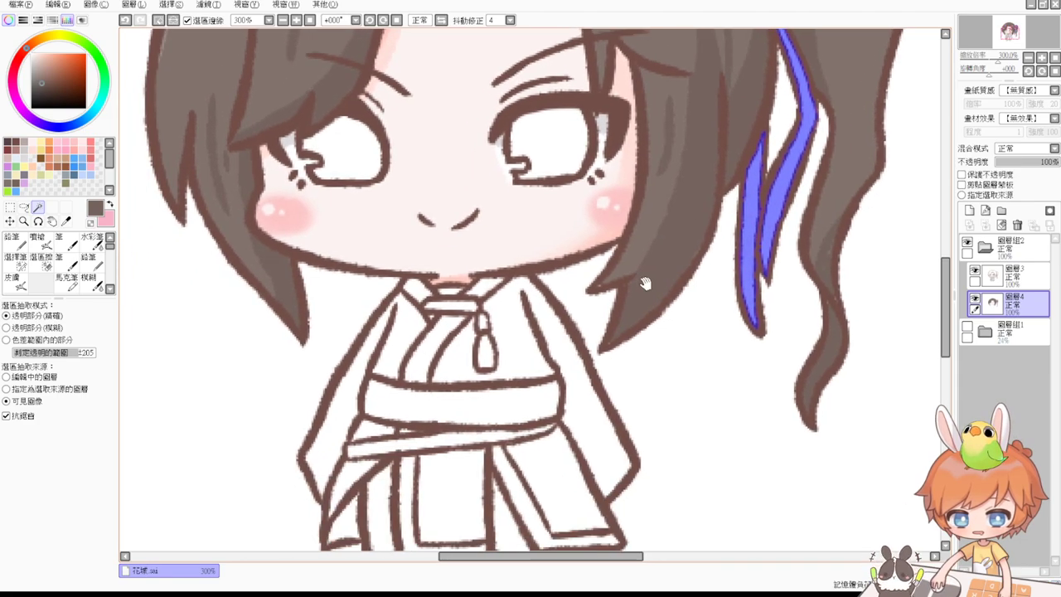
click(387, 350)
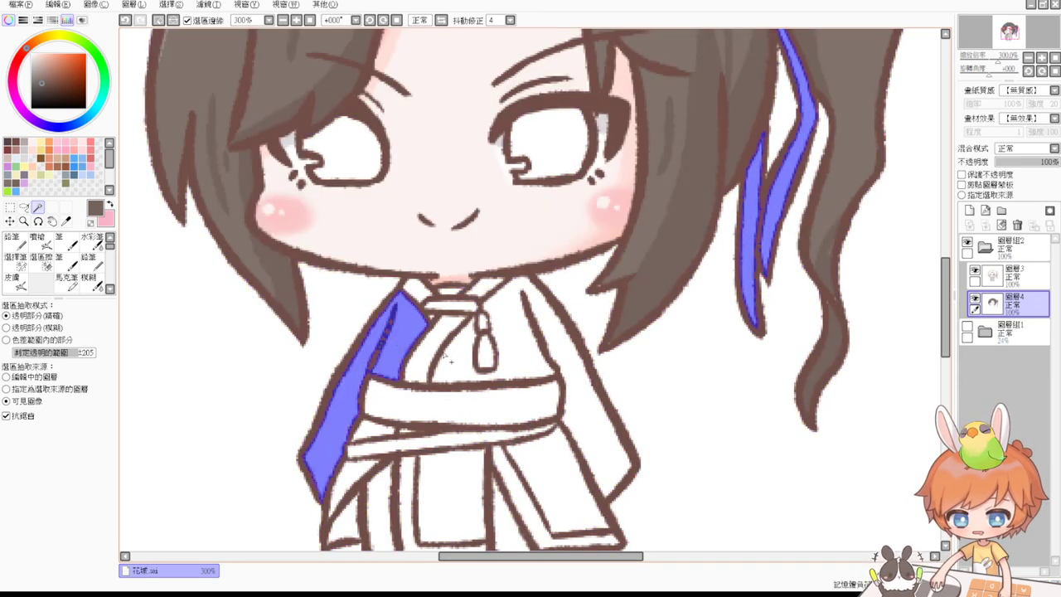
click(451, 362)
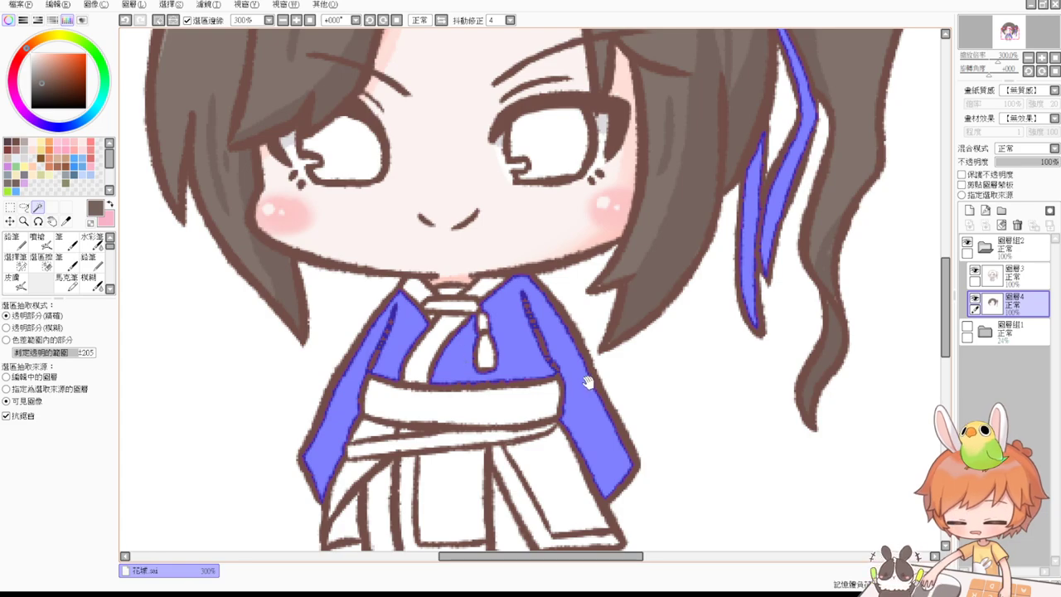
drag(587, 384, 589, 335)
click(463, 407)
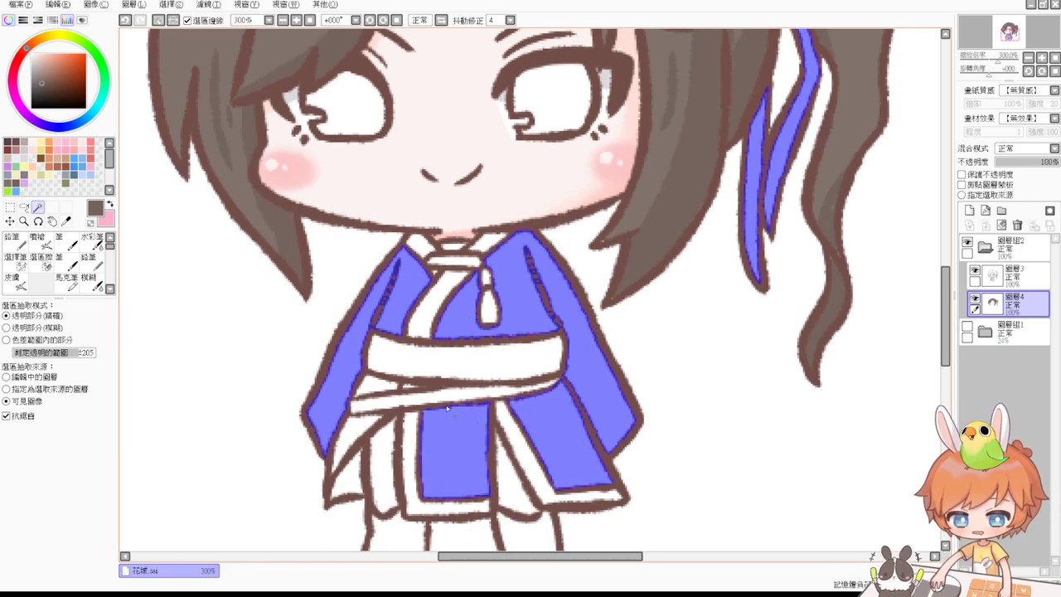
click(371, 387)
click(363, 455)
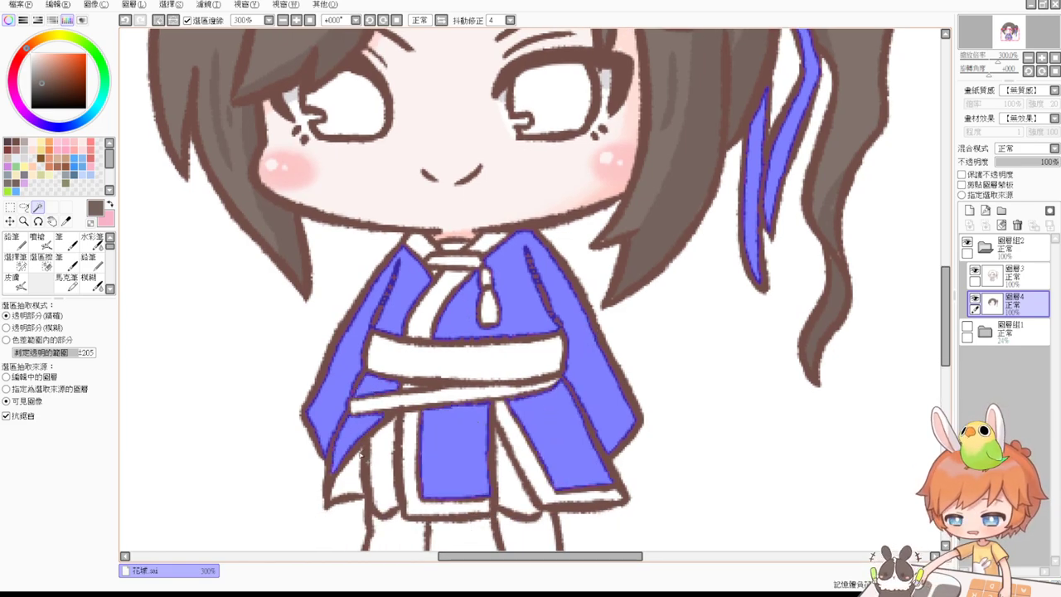
Touch up the robe selection with the 8 px selection pen and fill the selected ribbon and robe areas with coral red.
click(16, 265)
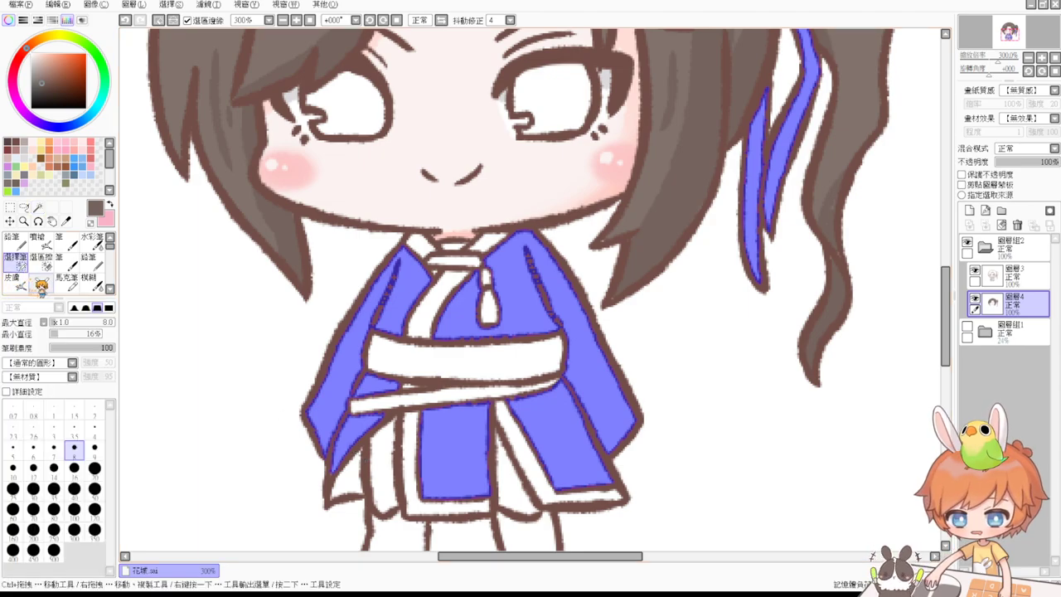
drag(518, 426, 529, 366)
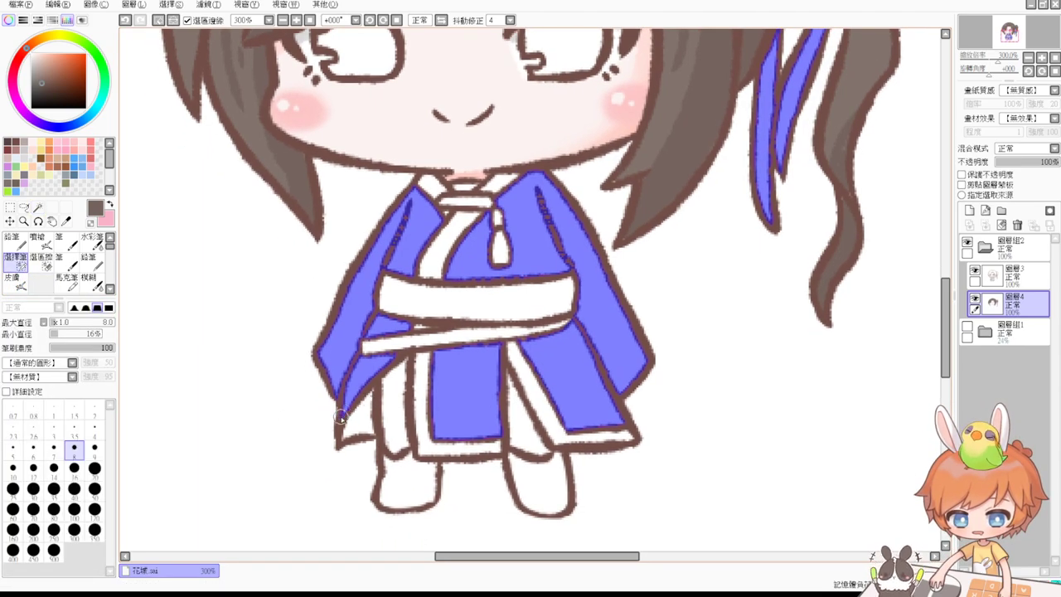
scroll(364, 414, up, 1)
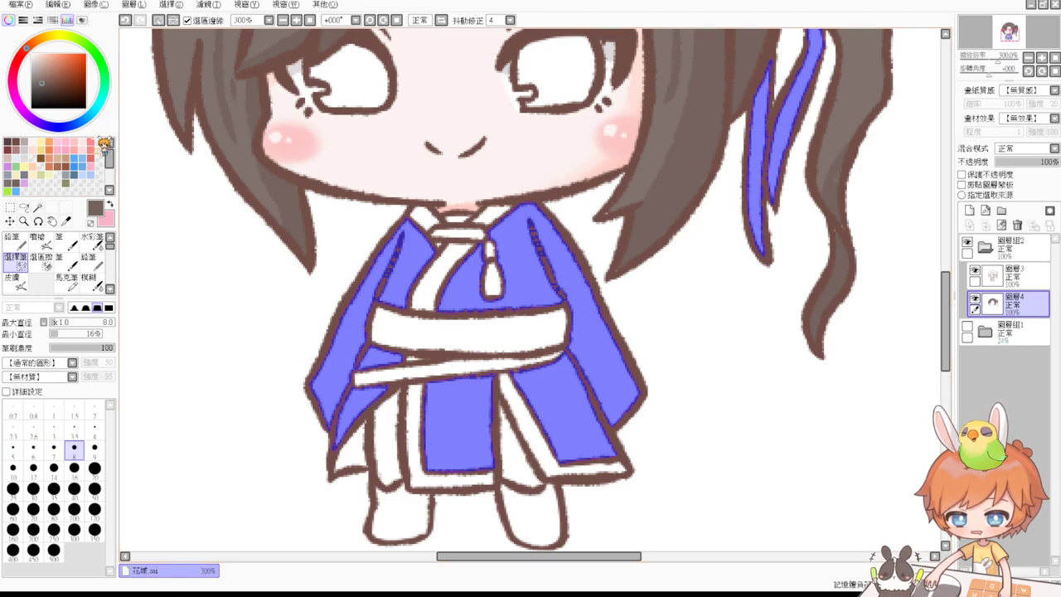
click(94, 140)
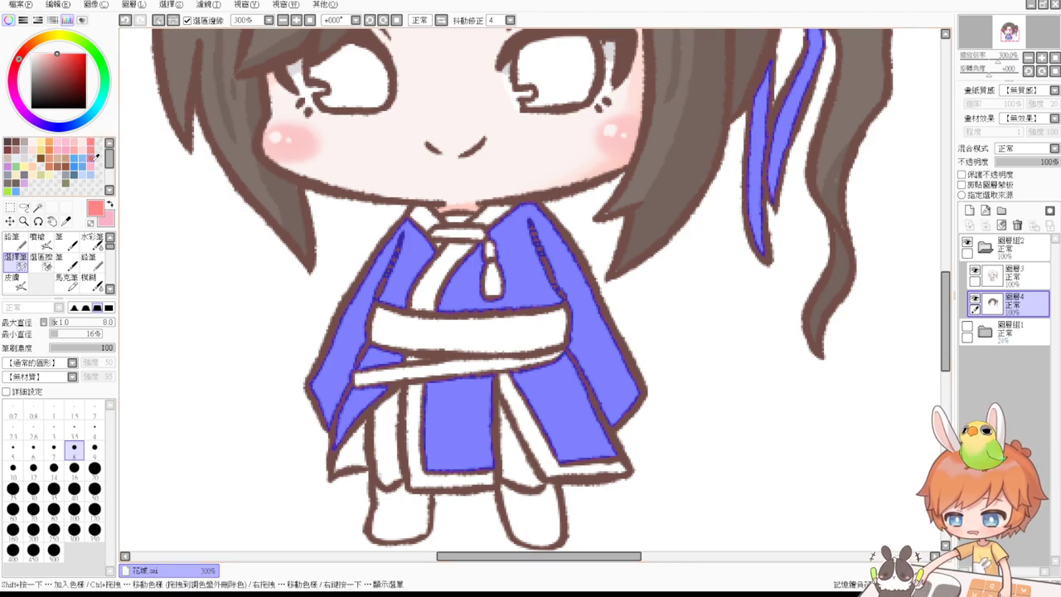
key(ctrl+f)
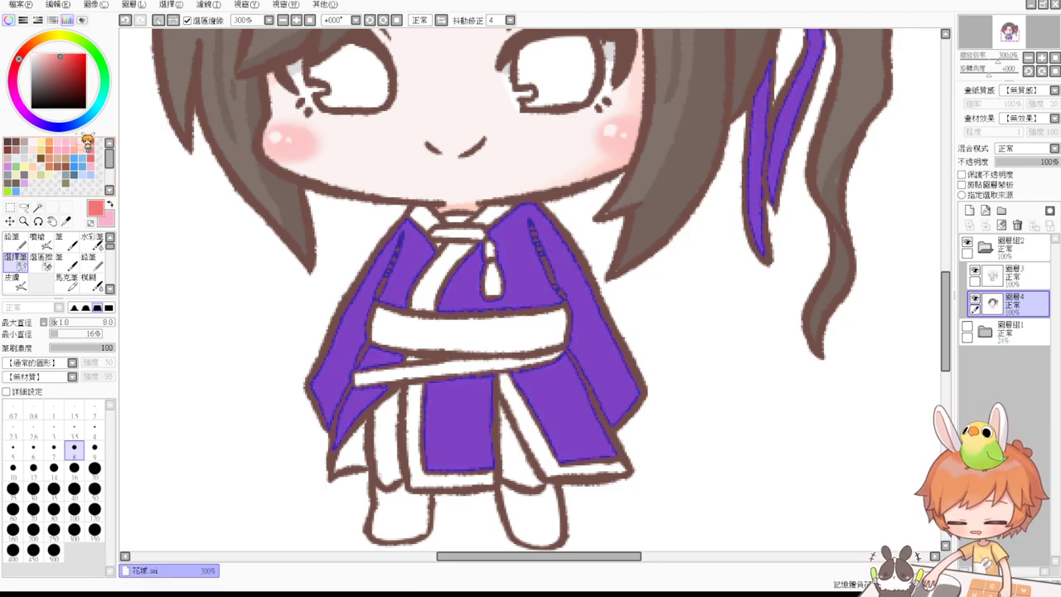
Paint deeper red shadows on the hair tie and along both hanging ribbon strands with the 6 px airbrush.
drag(749, 260, 708, 329)
click(43, 242)
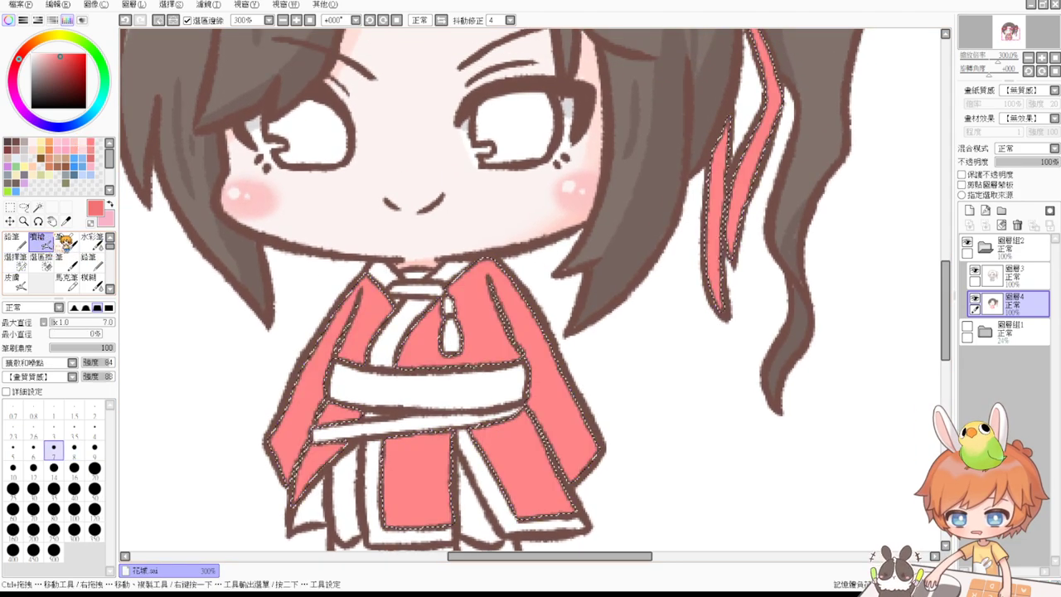
drag(724, 236, 669, 348)
drag(723, 187, 677, 299)
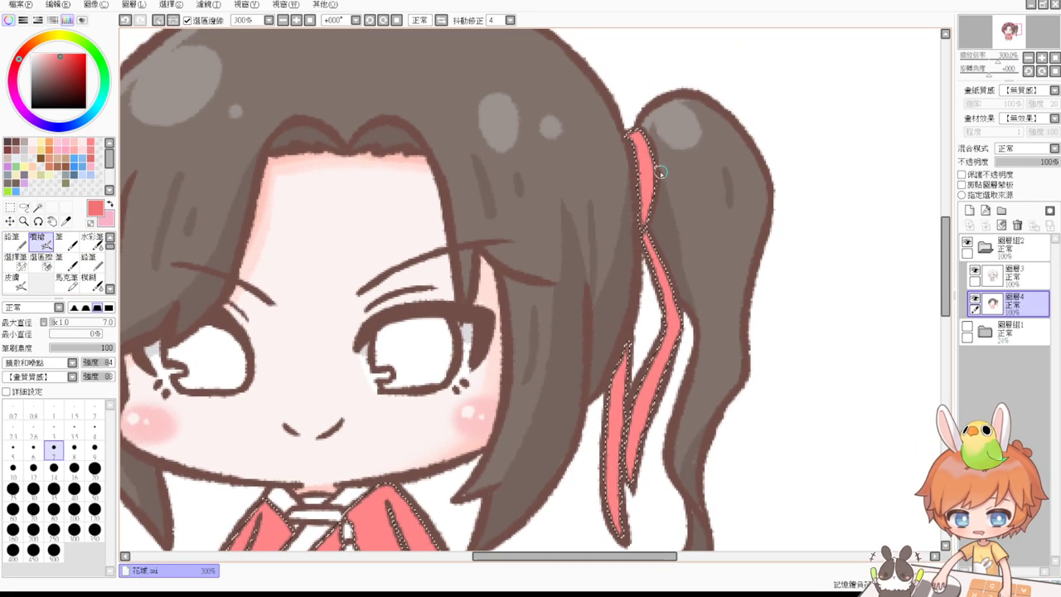
key([)
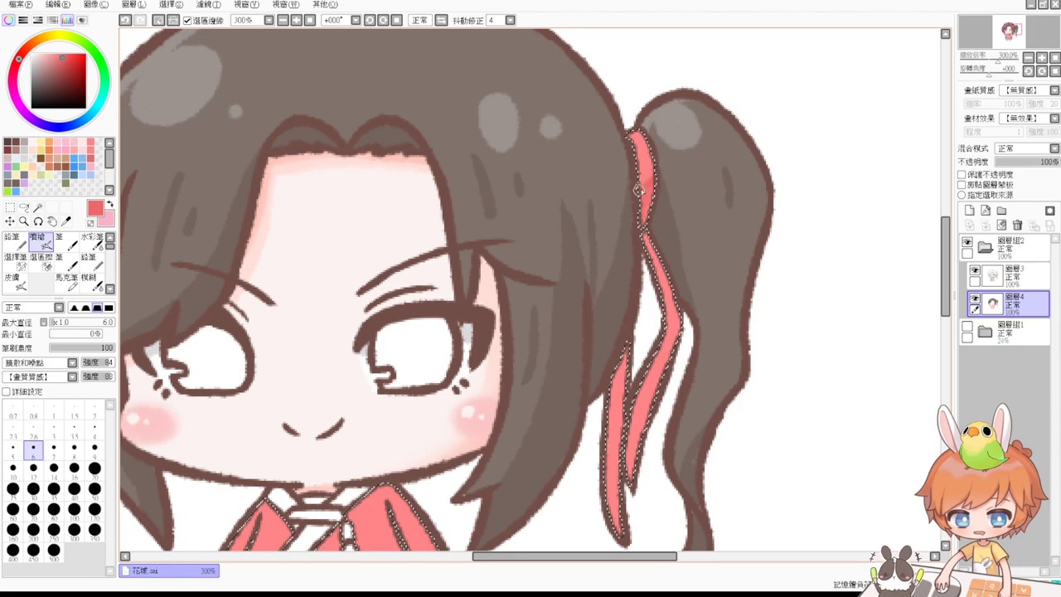
scroll(663, 191, down, 2)
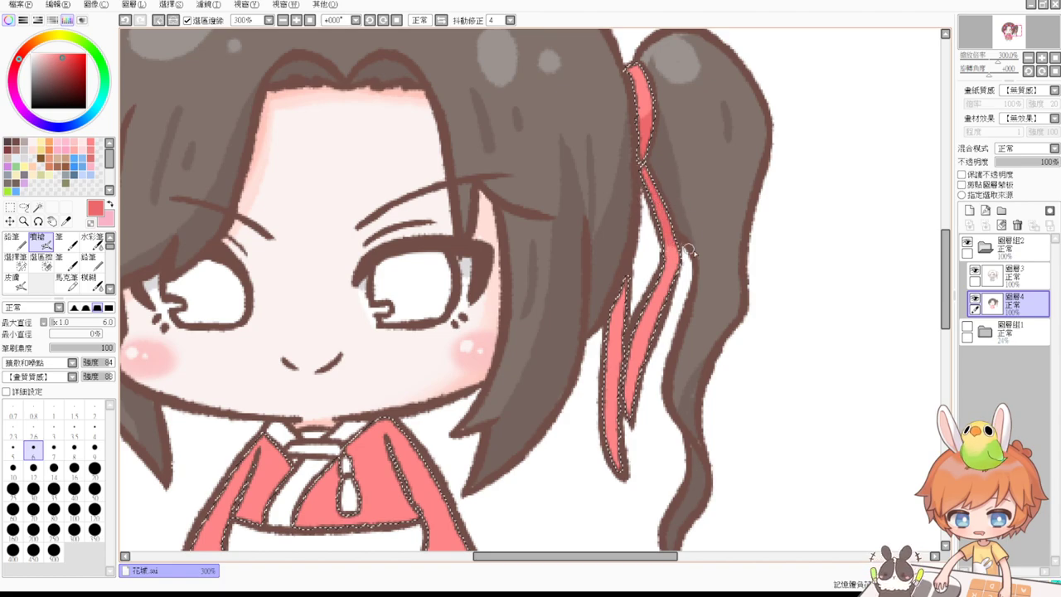
scroll(617, 236, down, 1)
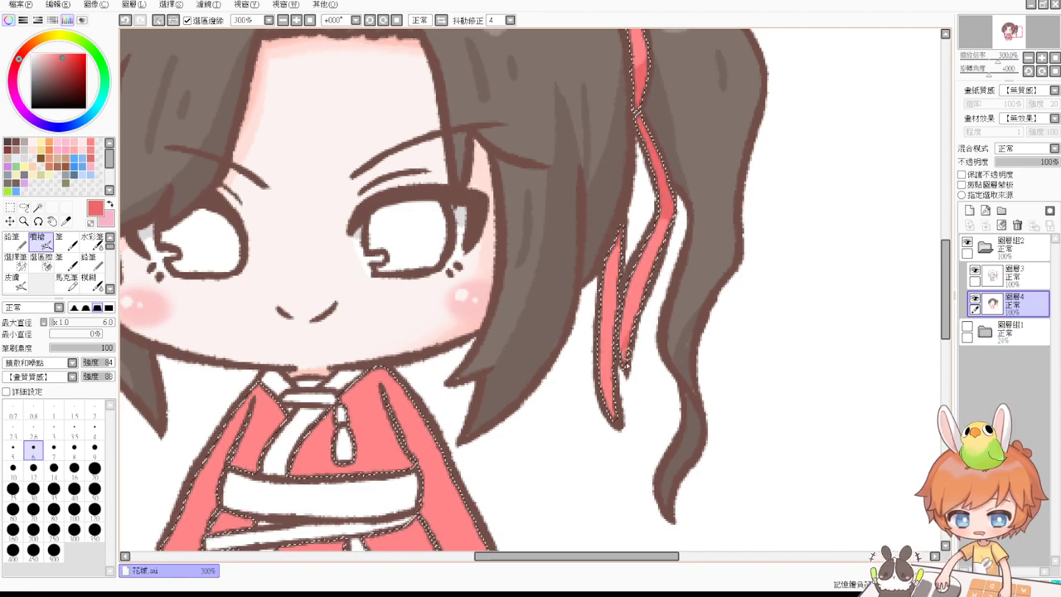
scroll(628, 352, down, 1)
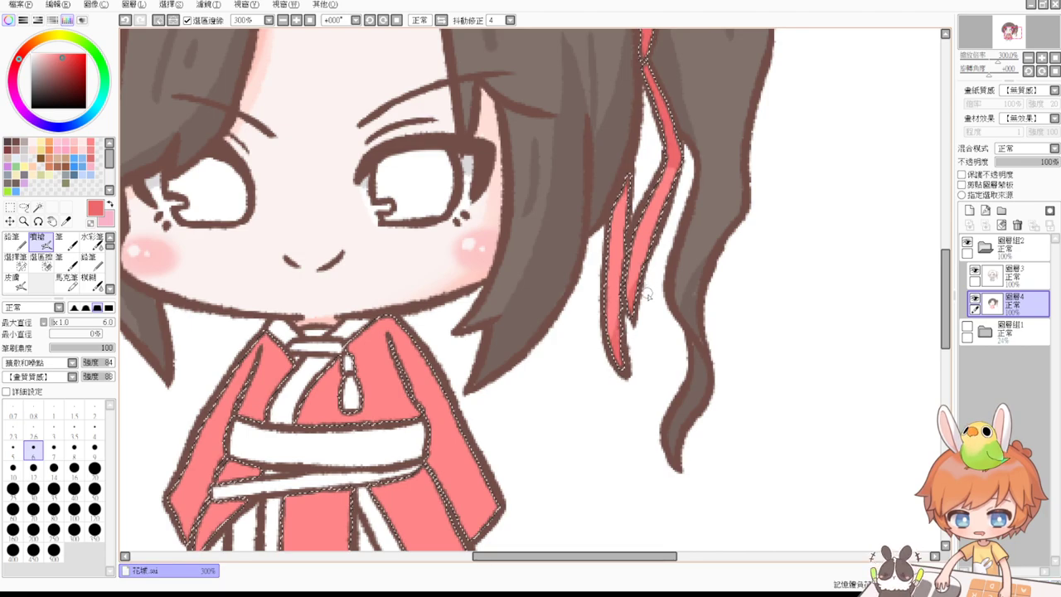
scroll(647, 282, up, 2)
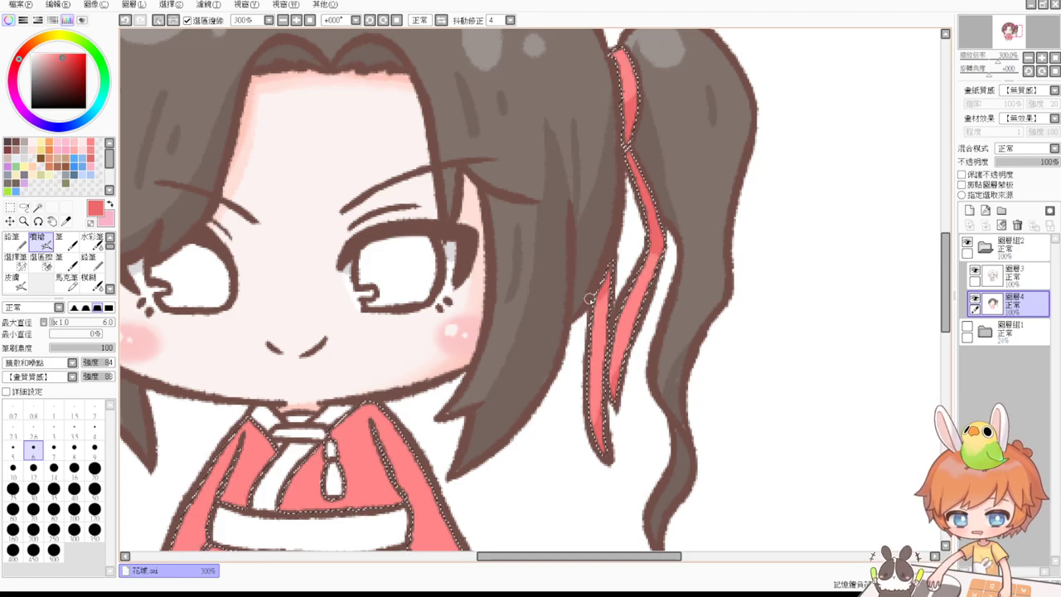
Paint deeper red shadows on the robe's right chest panel, right sleeve and the skirt panels just below the belt.
drag(574, 427, 620, 249)
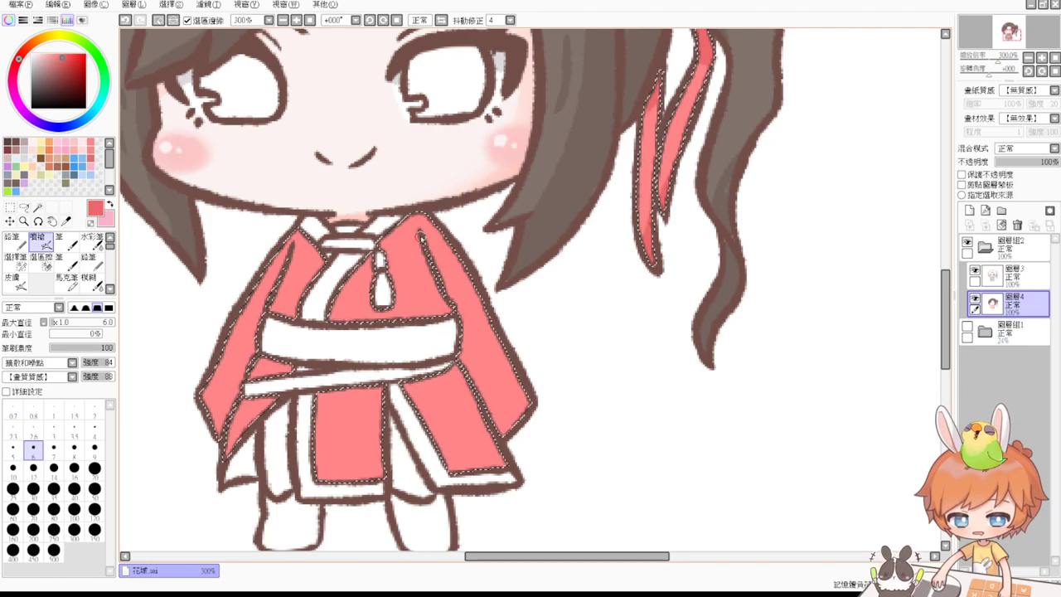
mouse_move(420, 238)
mouse_down()
mouse_move(439, 302)
mouse_move(428, 325)
mouse_up()
mouse_move(425, 285)
mouse_down()
mouse_move(435, 315)
mouse_move(398, 337)
mouse_move(431, 300)
mouse_up()
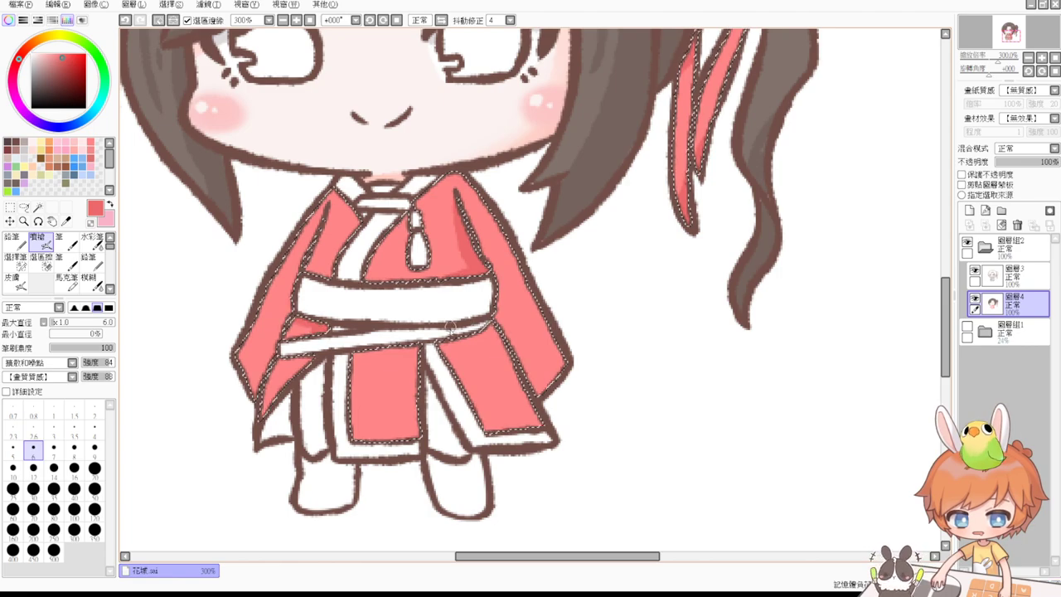
drag(395, 352, 412, 353)
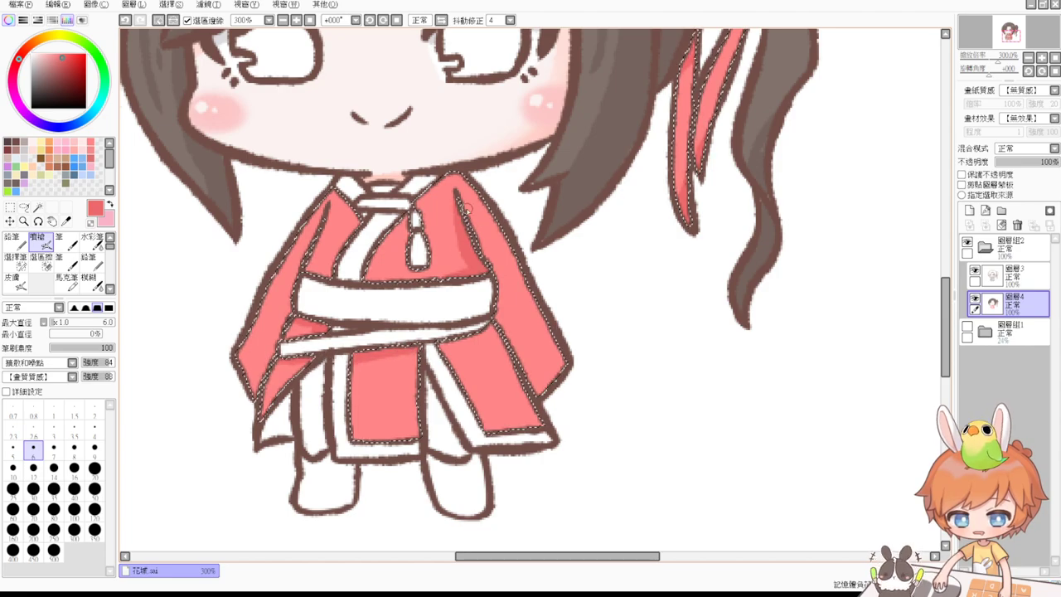
mouse_move(464, 189)
mouse_down()
mouse_move(484, 249)
mouse_move(522, 305)
mouse_up()
mouse_move(515, 247)
mouse_down()
mouse_move(557, 352)
mouse_move(506, 295)
mouse_move(527, 359)
mouse_up()
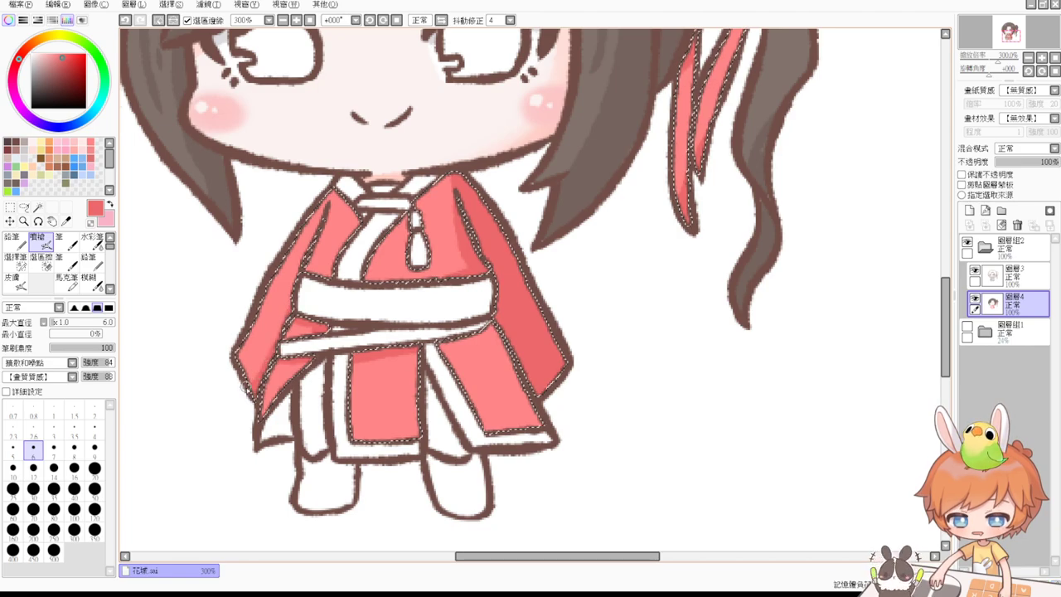
mouse_move(435, 347)
mouse_down()
mouse_move(490, 333)
mouse_move(457, 341)
mouse_up()
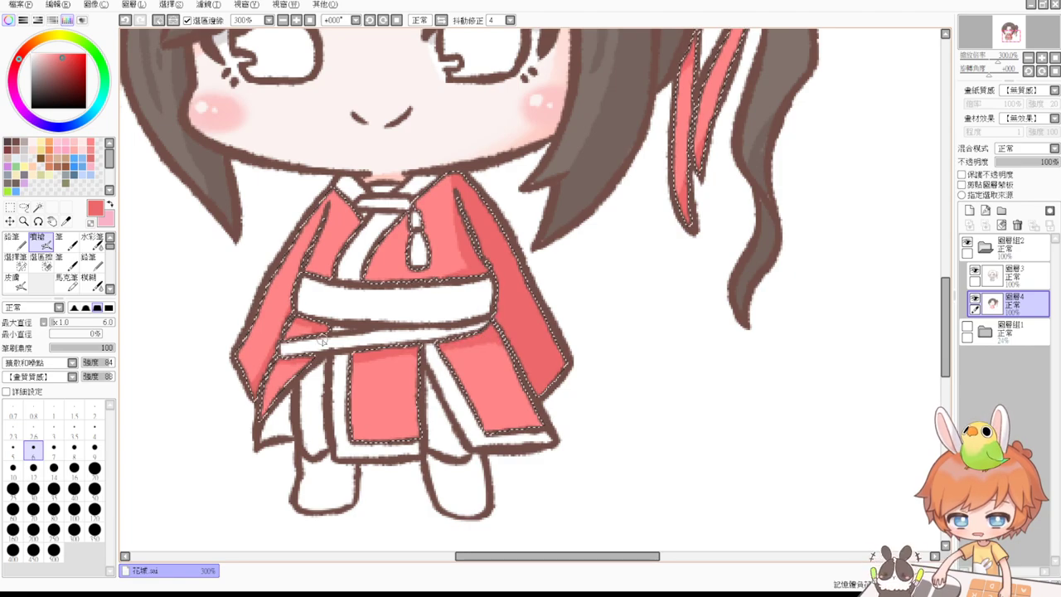
drag(355, 362, 415, 354)
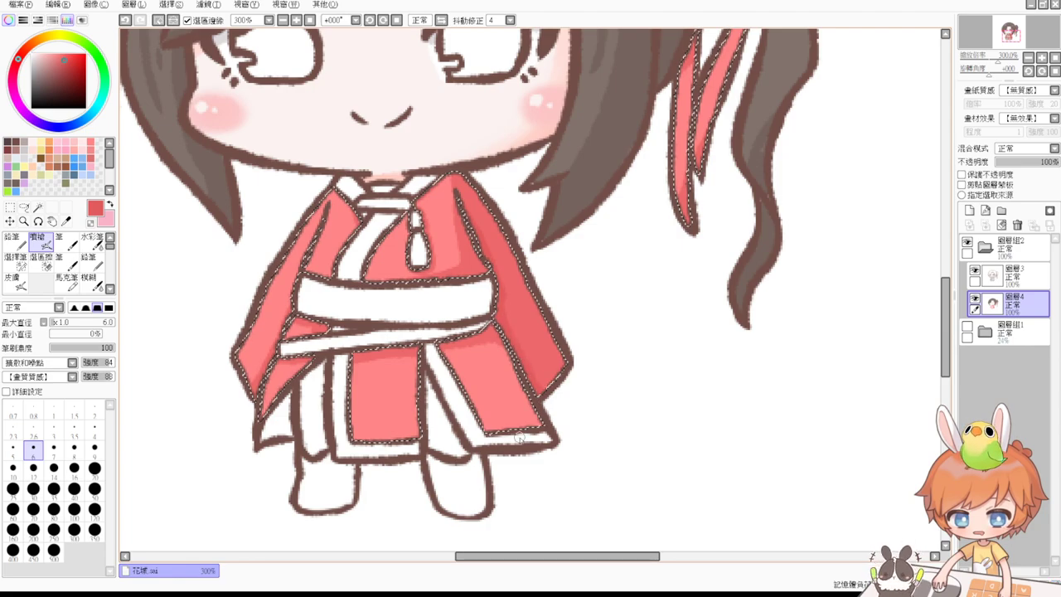
Deepen the shadows on the hair tie and hanging ribbon strands with a darker red.
scroll(485, 308, up, 3)
scroll(753, 265, up, 3)
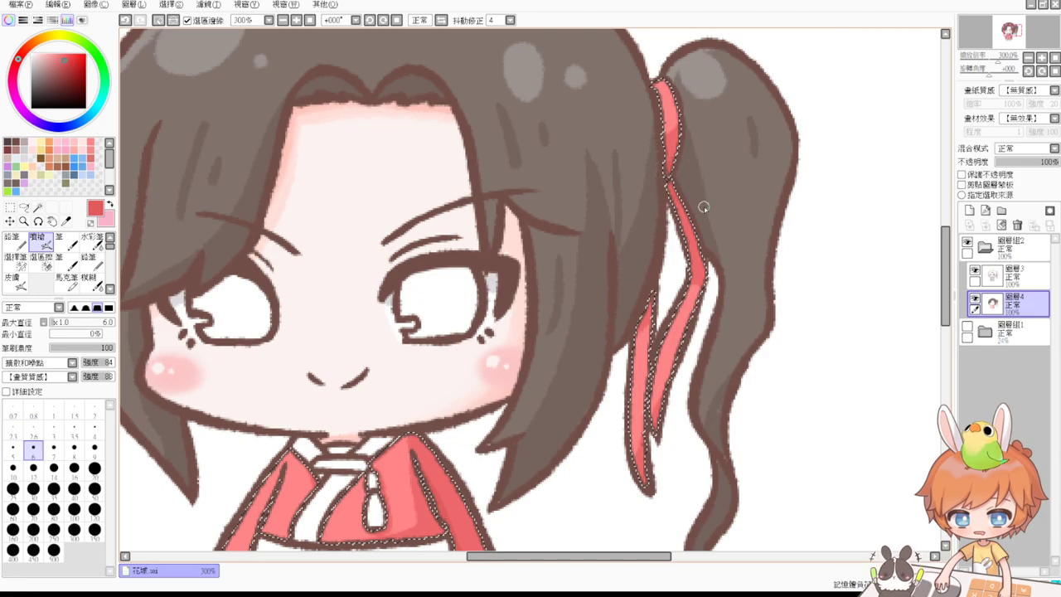
drag(710, 229, 722, 187)
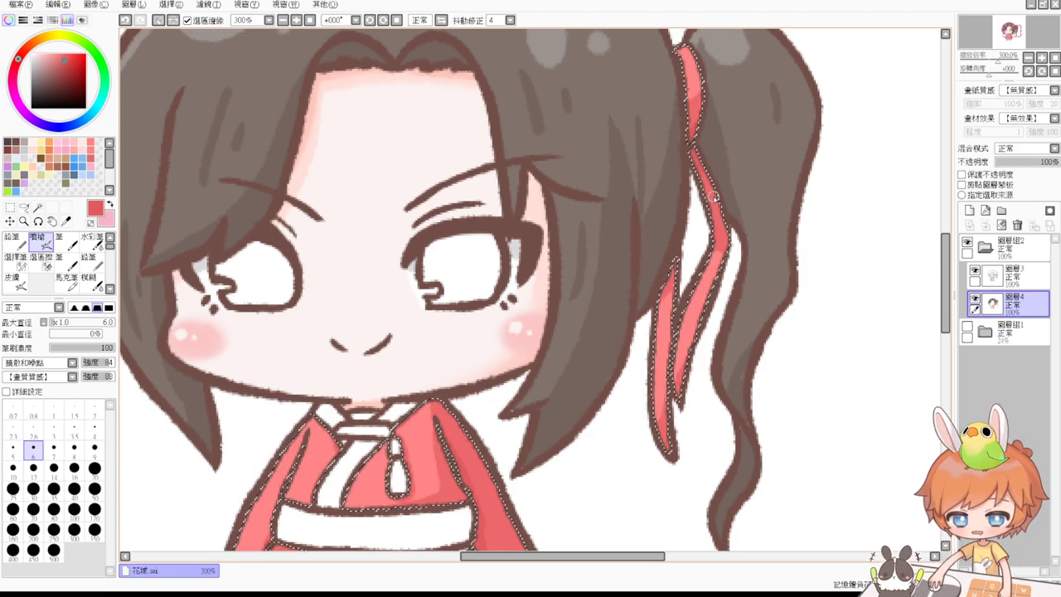
drag(624, 323, 708, 224)
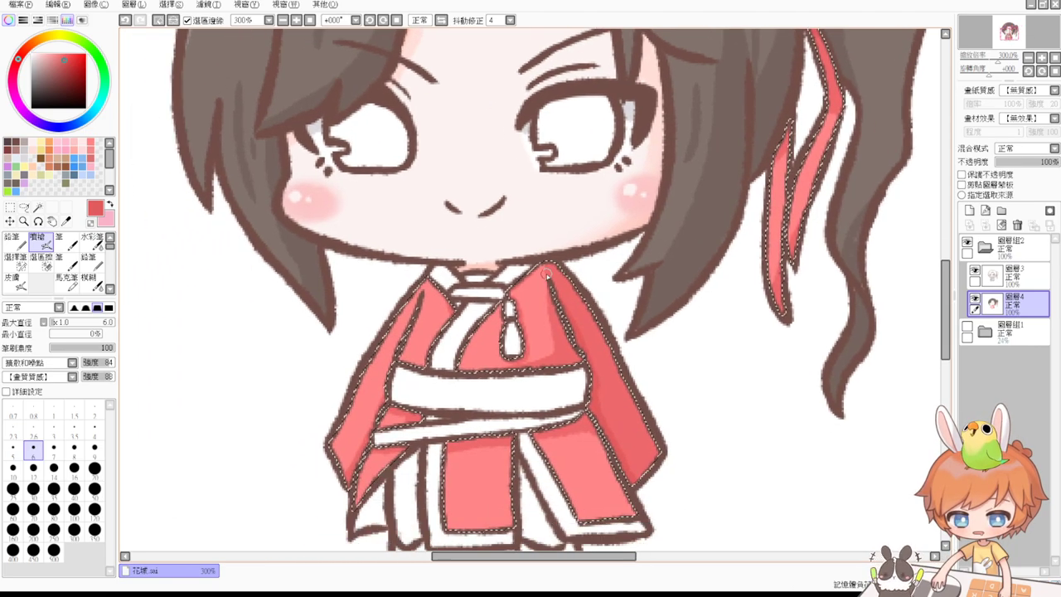
scroll(547, 275, down, 2)
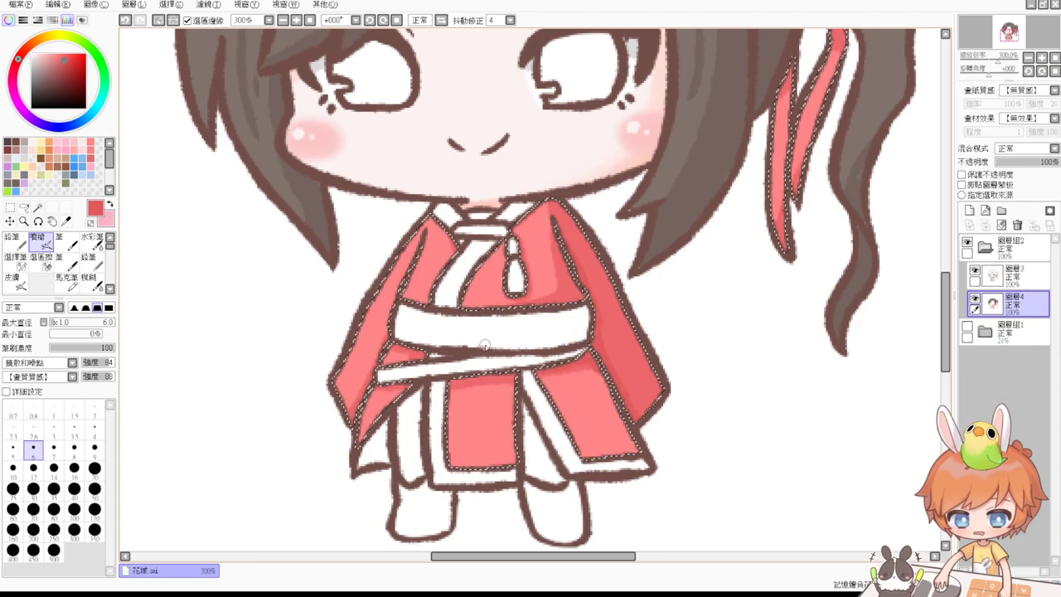
Paint light coral highlights on the robe's left sleeve with the airbrush reduced to 4 px, and clear the selection.
key(ctrl+d)
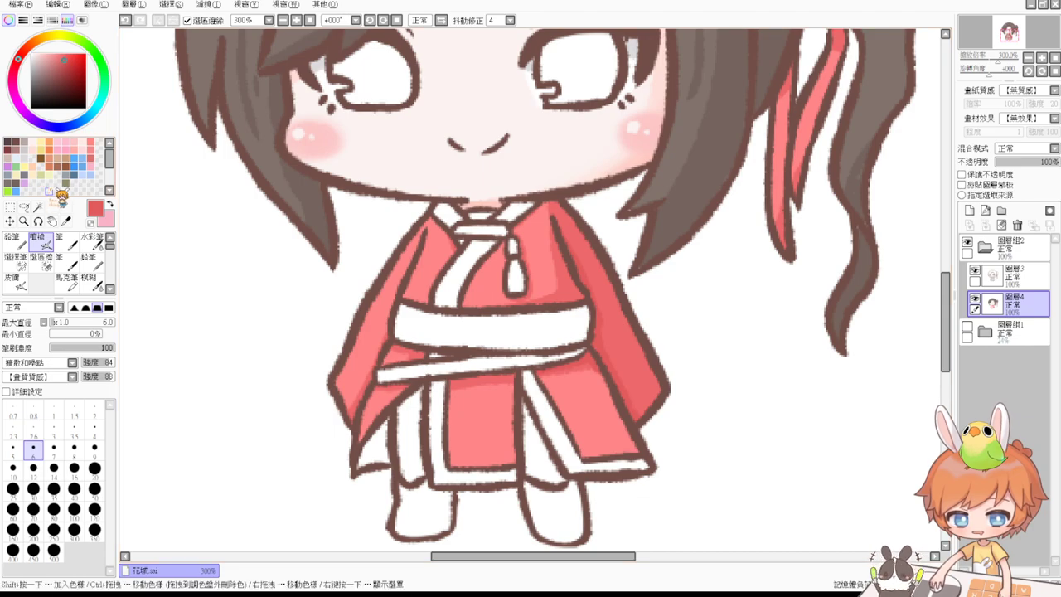
key(ctrl+z)
right_click(371, 333)
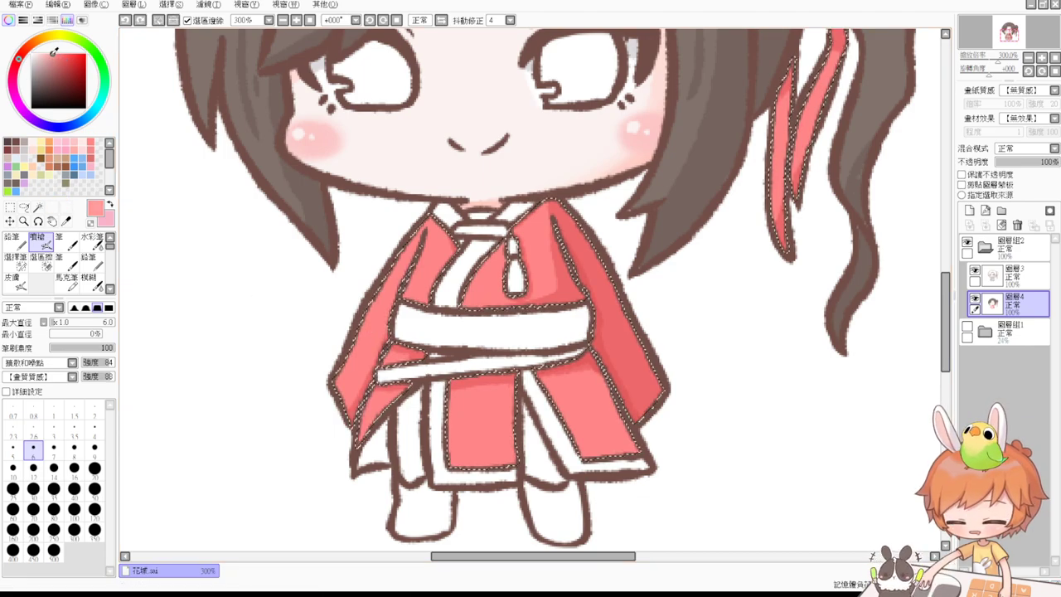
mouse_move(411, 264)
mouse_down()
mouse_move(401, 280)
mouse_move(407, 310)
mouse_up()
key(bracketleft)
key(bracketleft)
mouse_move(384, 363)
mouse_down()
mouse_move(358, 448)
mouse_move(356, 352)
mouse_move(342, 376)
mouse_move(354, 391)
mouse_move(337, 372)
mouse_move(337, 343)
mouse_move(335, 385)
mouse_move(395, 264)
mouse_move(370, 355)
mouse_up()
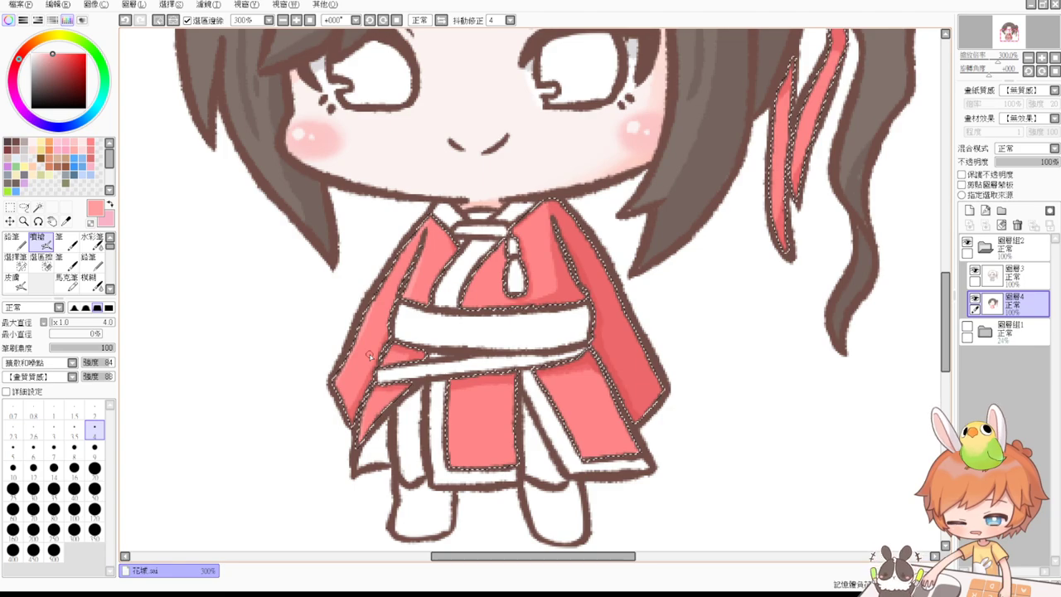
key(ctrl+d)
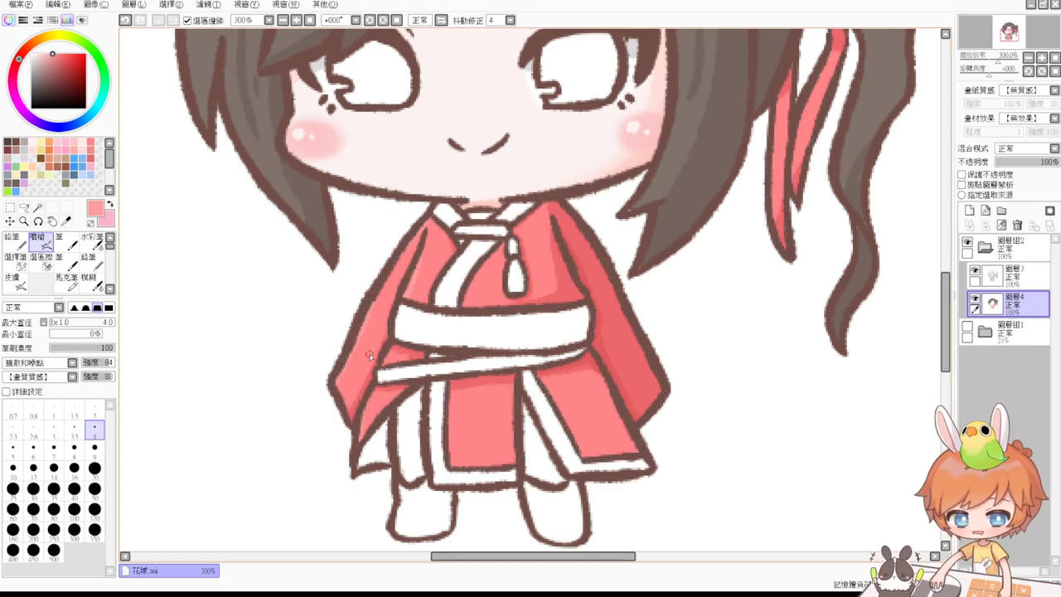
Select the white interiors of both irises with the magic wand.
drag(386, 243, 380, 360)
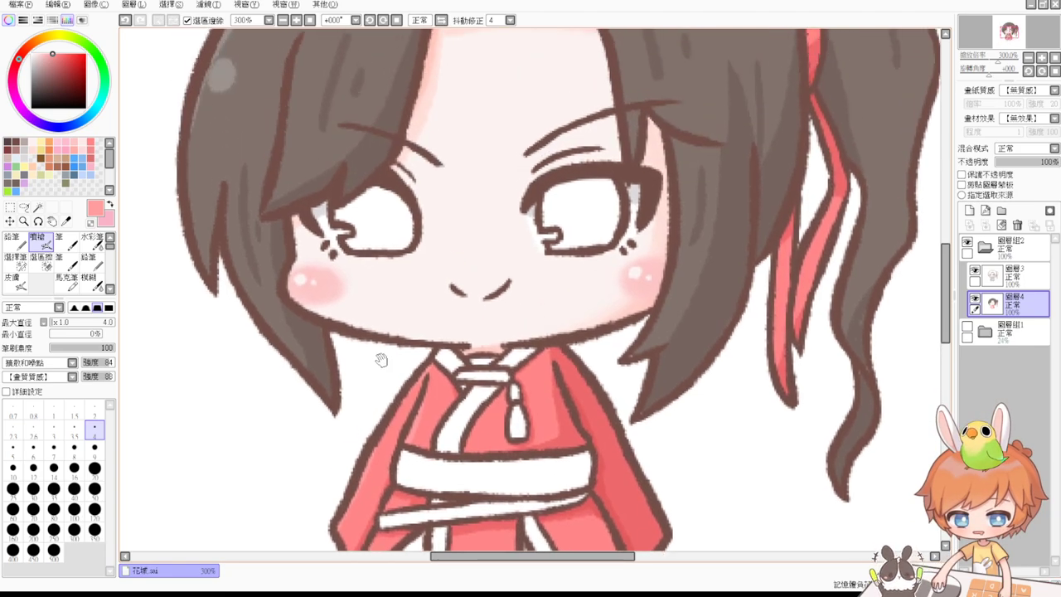
click(37, 206)
click(396, 210)
shift+click(571, 227)
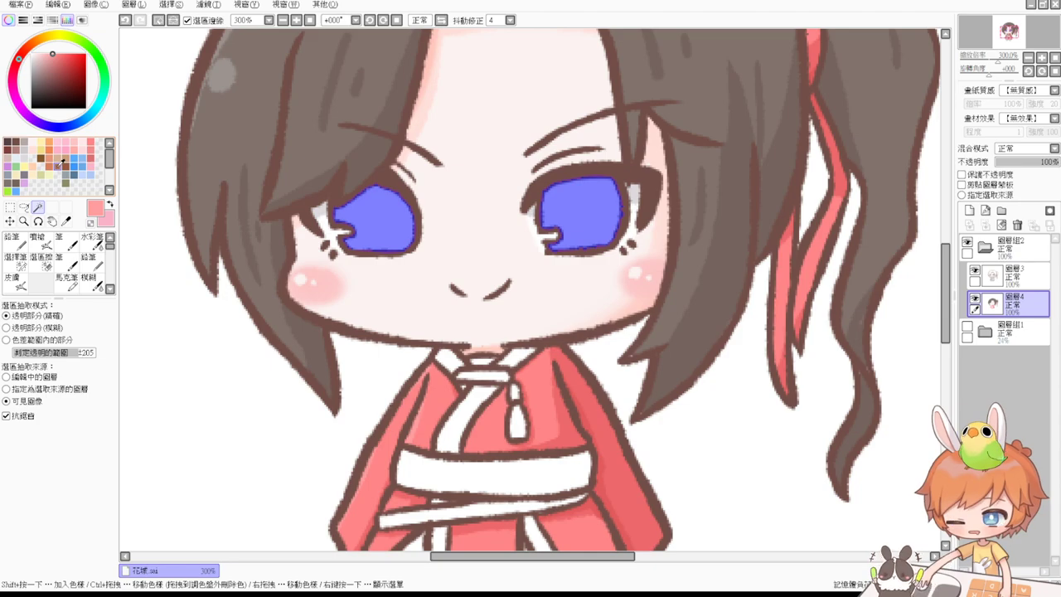
Try filling the selected irises with orange, reddish brown and light tan.
click(54, 165)
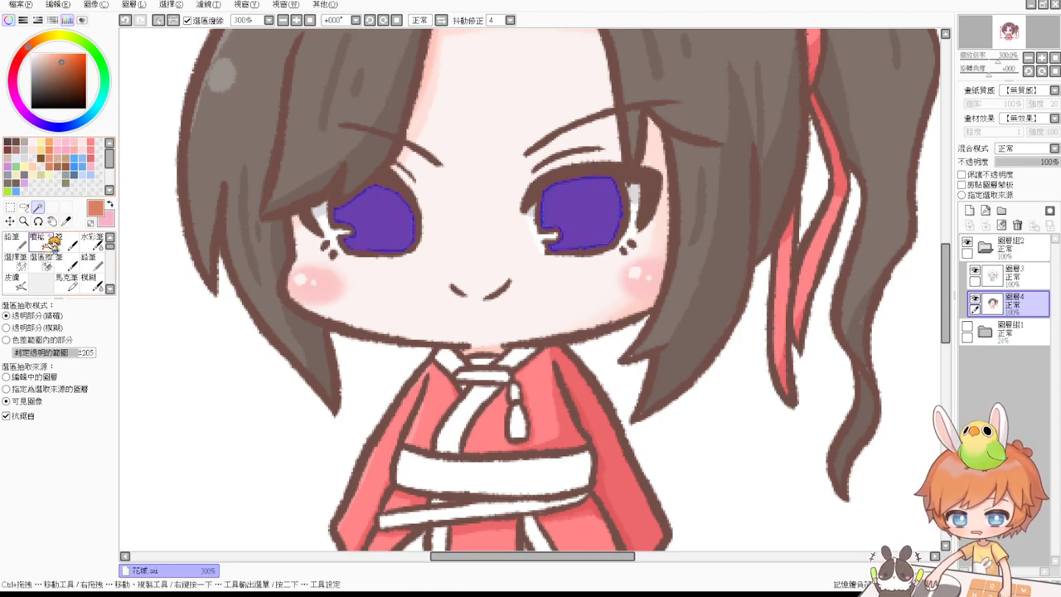
click(42, 241)
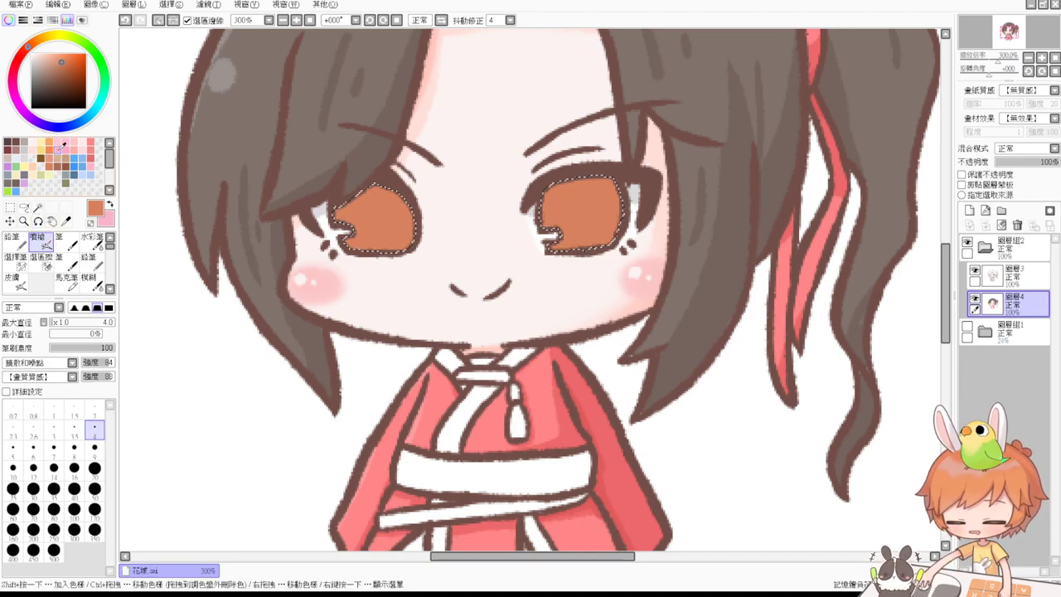
click(60, 165)
key(ctrl+f)
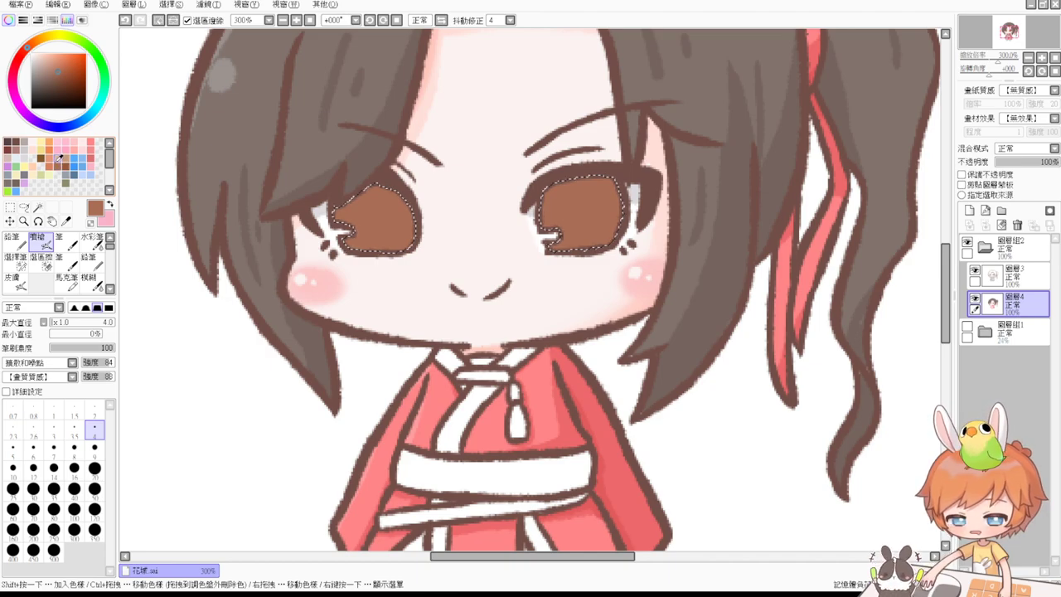
click(62, 154)
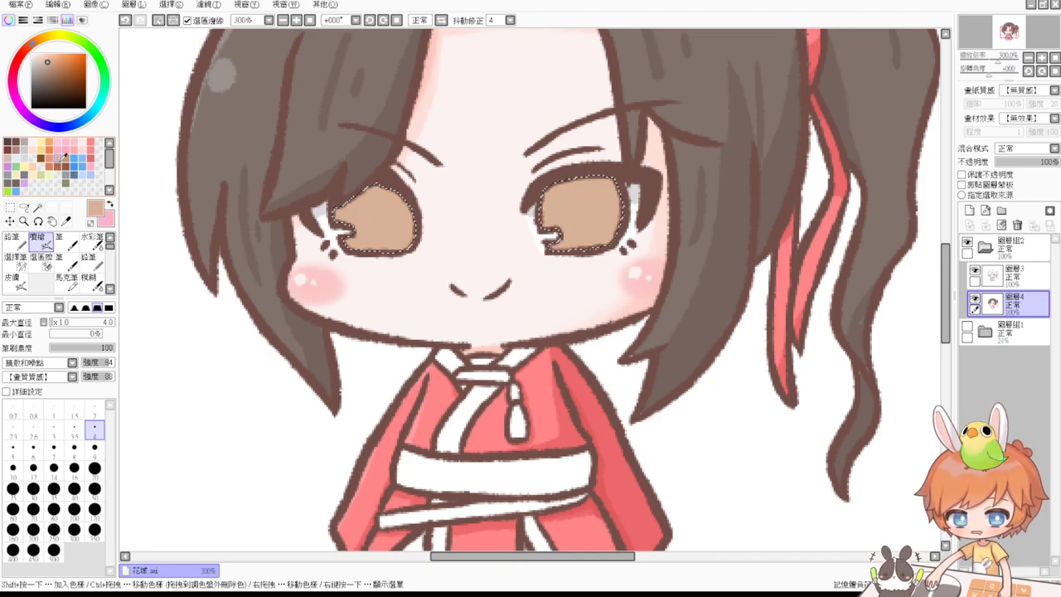
Shift the colour towards red and fill both selected irises with dusty pink.
click(62, 155)
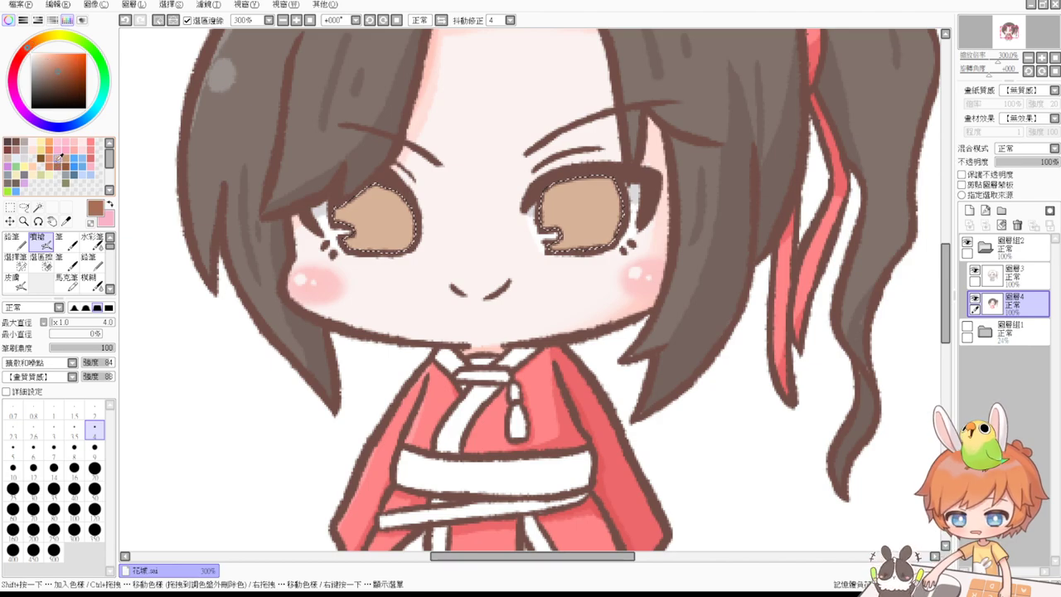
click(24, 53)
mouse_move(24, 53)
mouse_down()
mouse_move(59, 71)
mouse_move(50, 62)
mouse_up()
click(63, 155)
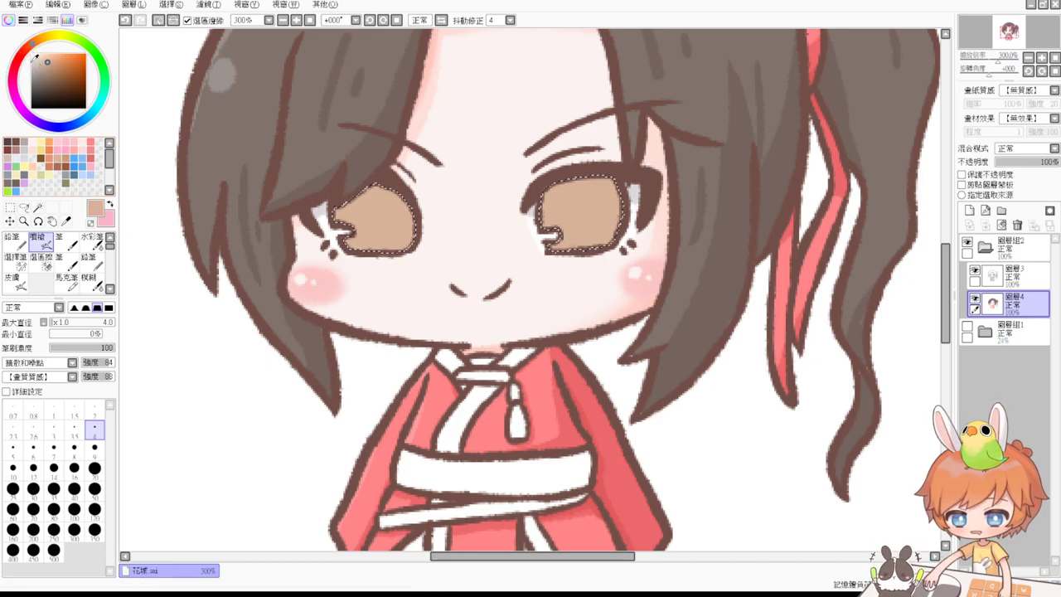
key(ctrl+f)
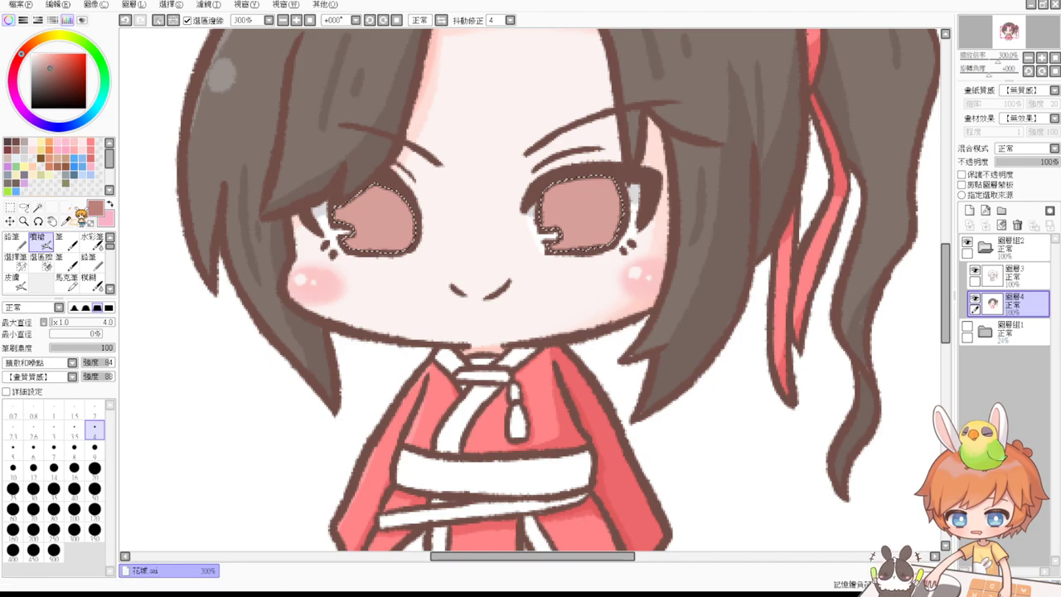
Paint dark red-brown pupils with the 8 px airbrush and shade the upper irises with the 24 px watercolour brush.
drag(543, 273, 546, 281)
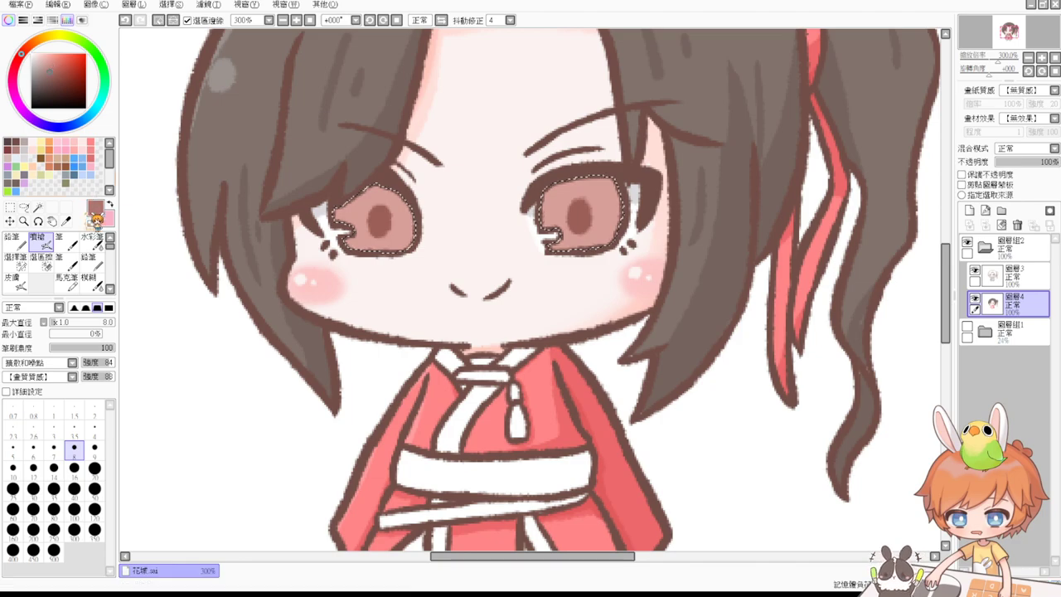
click(92, 238)
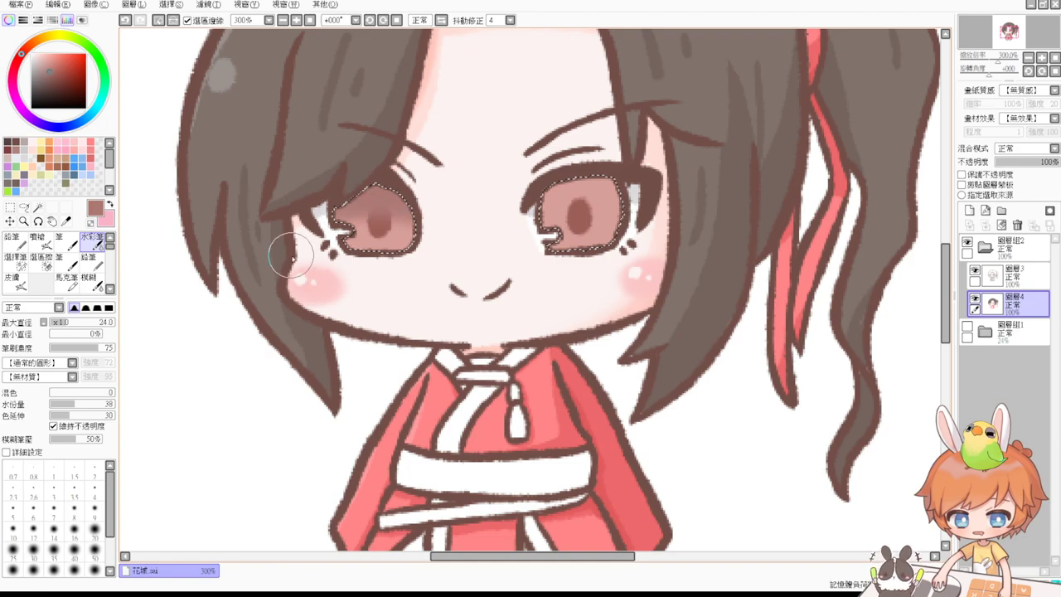
drag(629, 180, 520, 204)
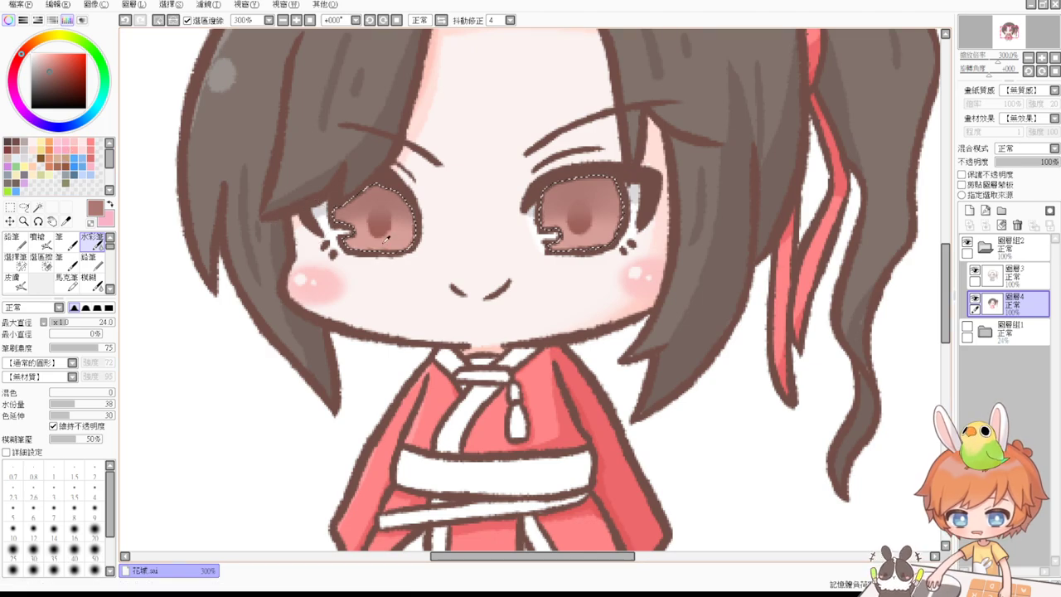
click(38, 242)
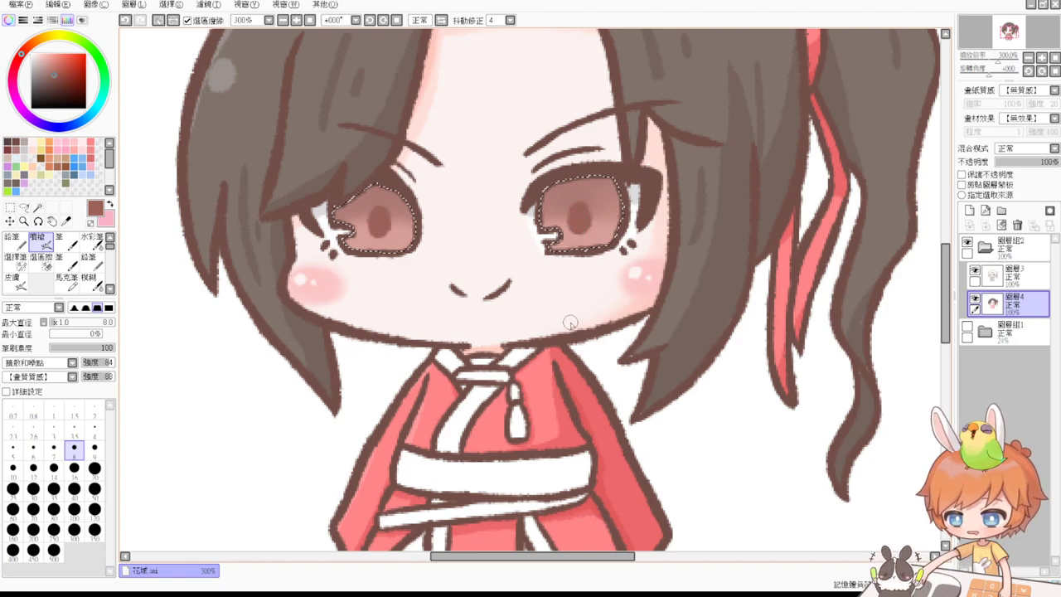
Try a round white highlight in the upper left of each iris with the 9 px airbrush and check it at full view.
drag(51, 63, 23, 42)
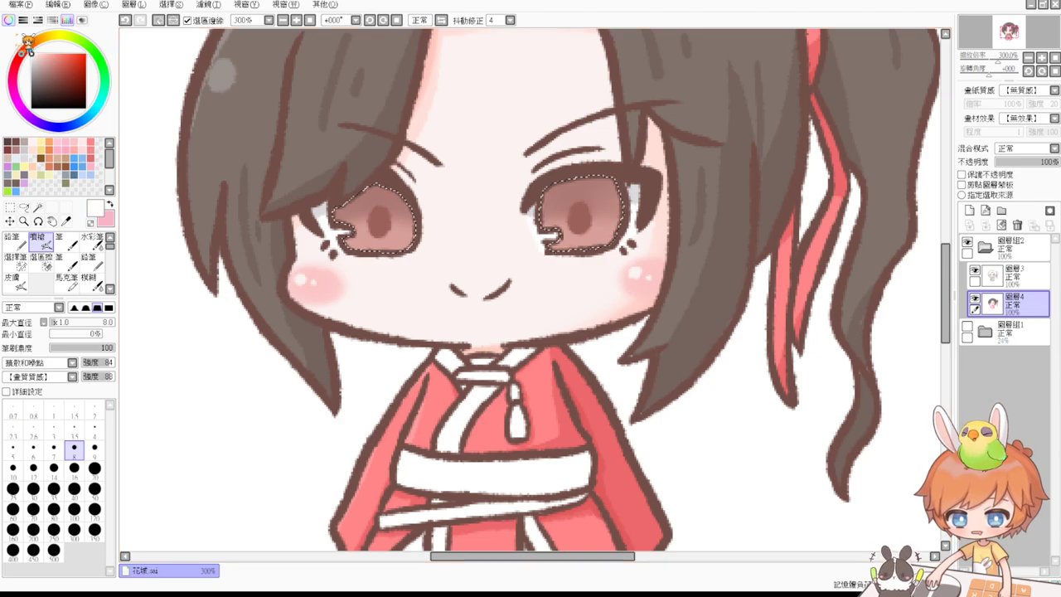
key(bracketright)
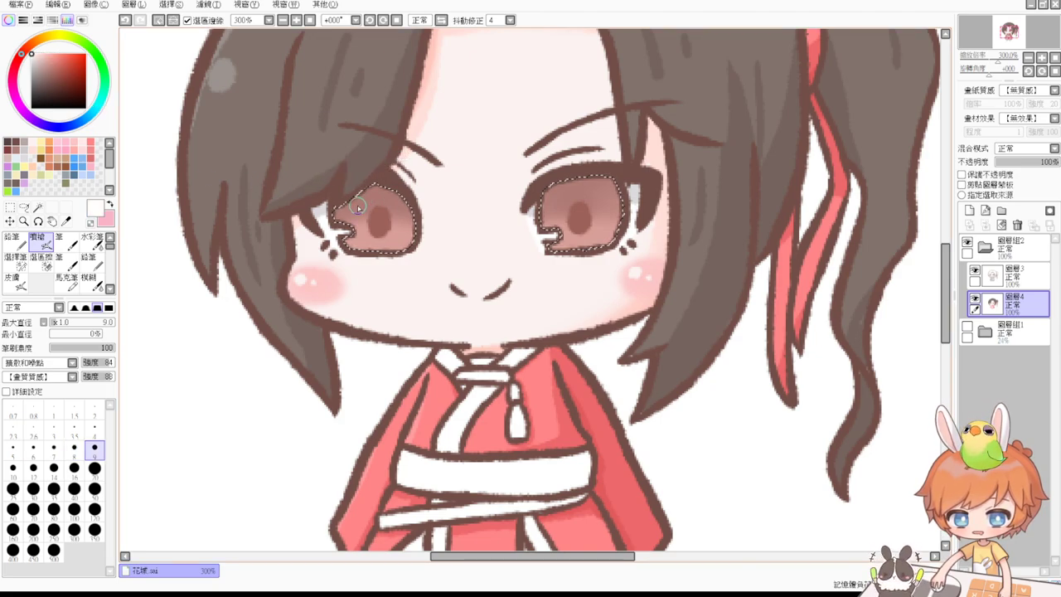
click(560, 198)
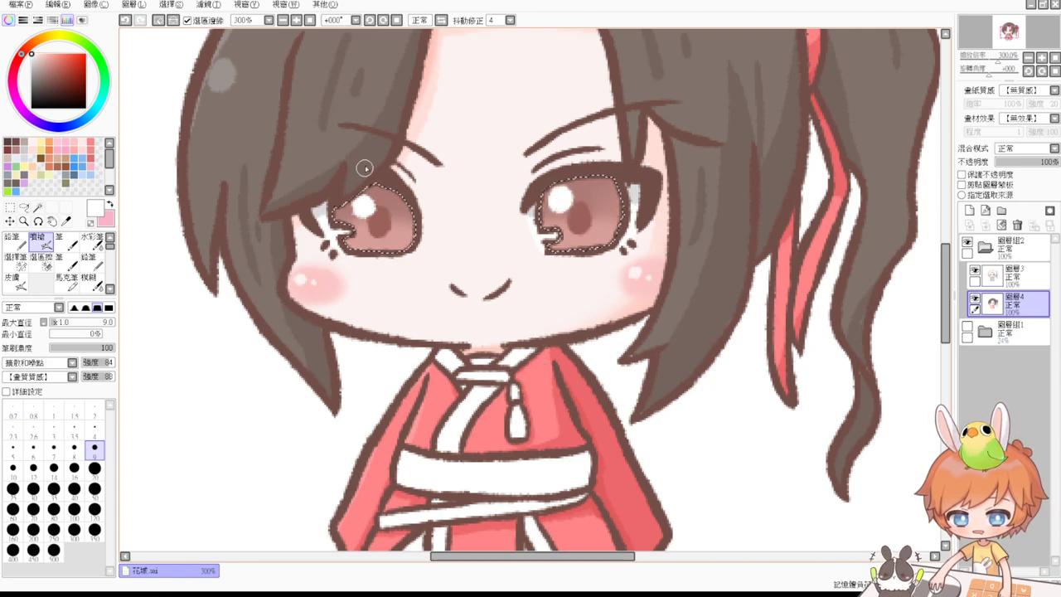
click(311, 20)
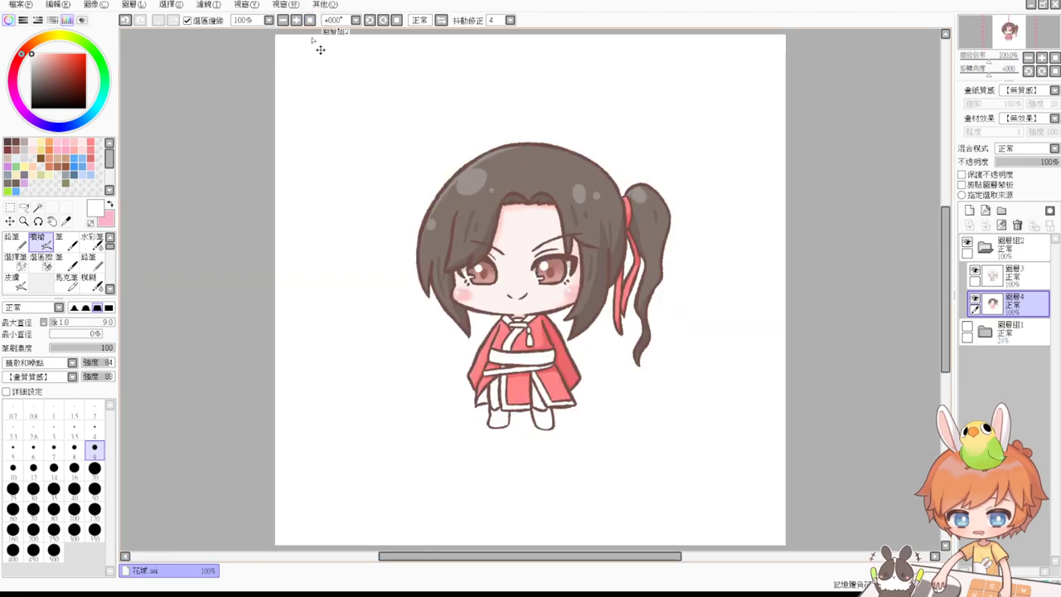
click(297, 20)
click(298, 20)
click(297, 20)
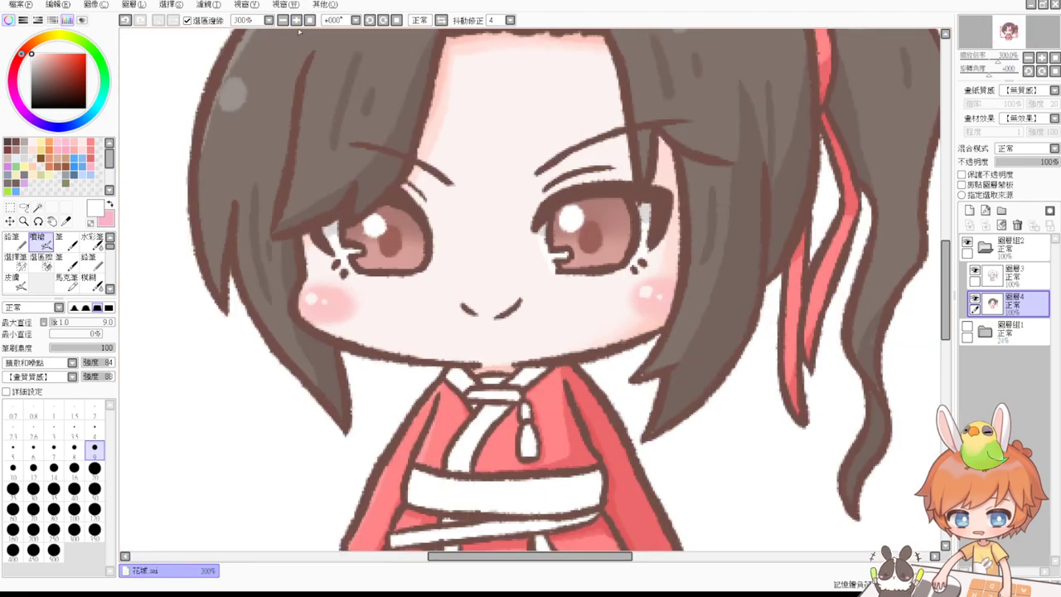
Undo the upper-left eye highlights, dot white highlights in the upper right of both irises, and clear the selection.
key(ctrl+z)
drag(612, 215, 612, 216)
drag(402, 224, 406, 225)
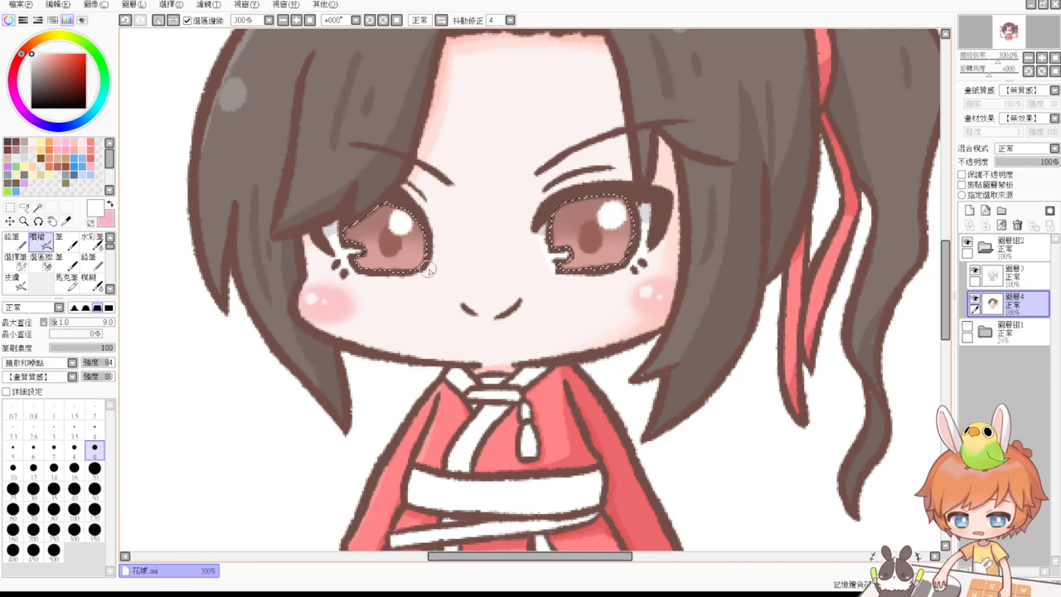
key(ctrl+d)
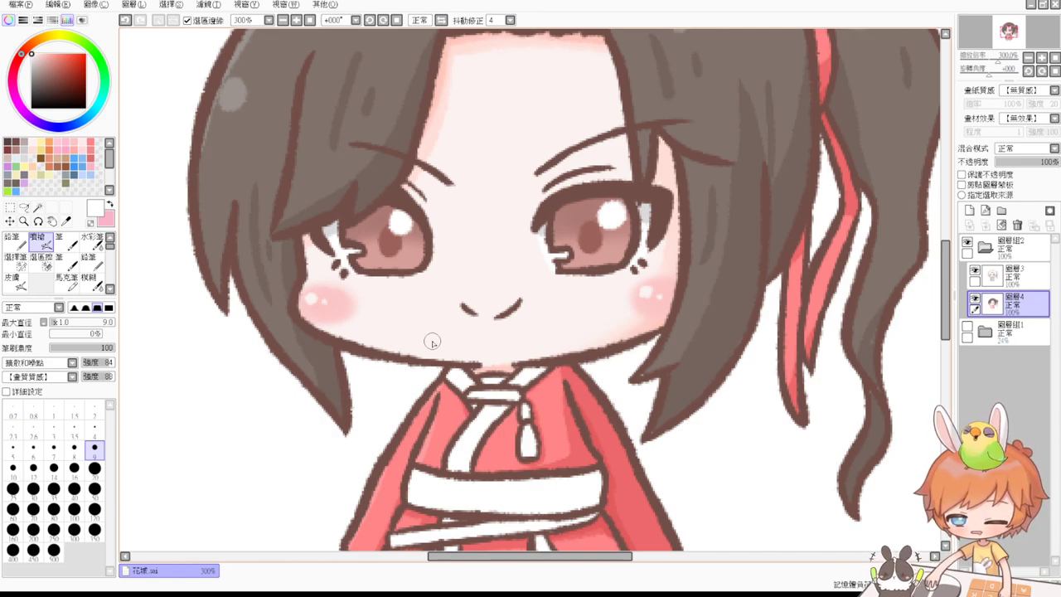
Restore the iris selection, touch up the iris edge with dark brown and the 6 px airbrush, clear the selection and check the whole figure.
click(1040, 282)
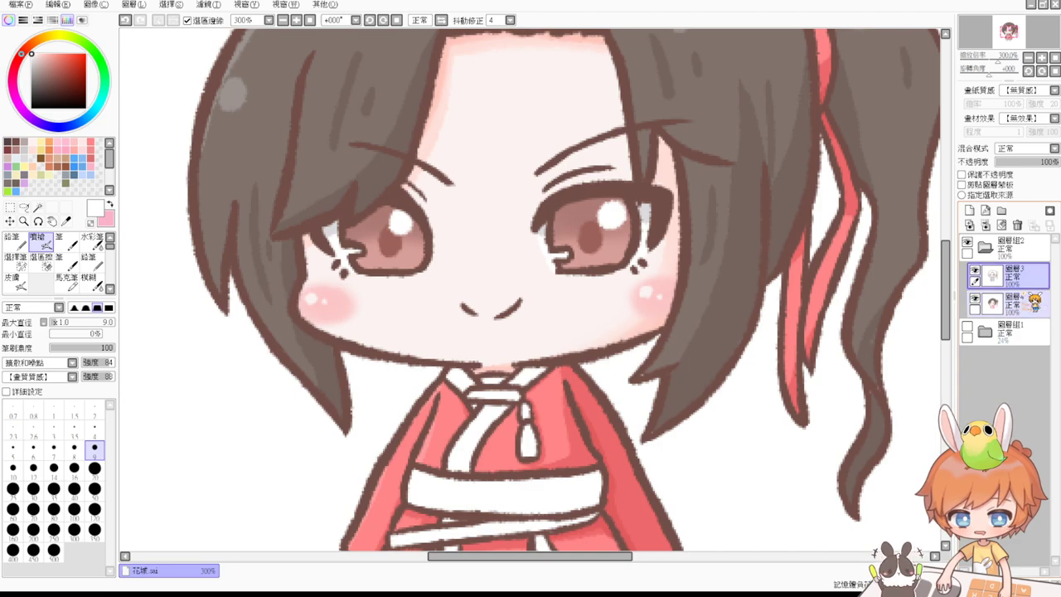
key(ctrl+z)
click(18, 142)
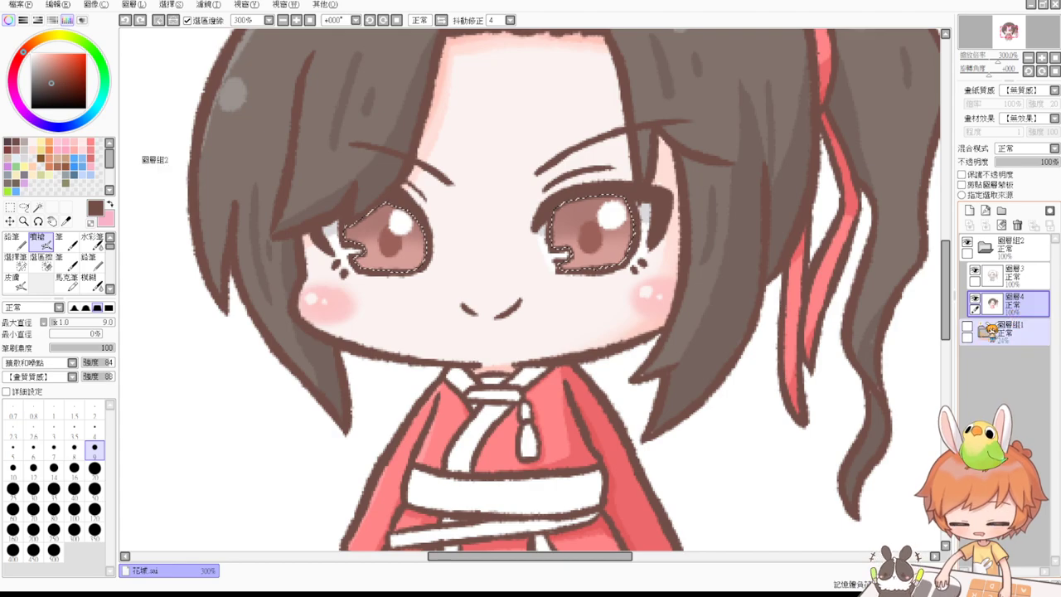
key(Page_Up)
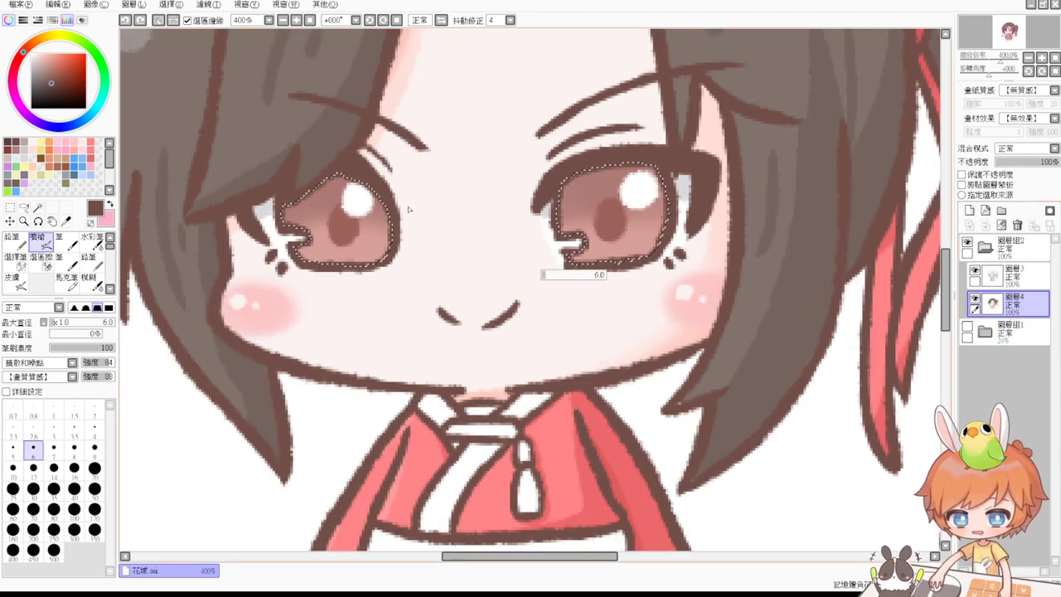
drag(395, 229, 395, 238)
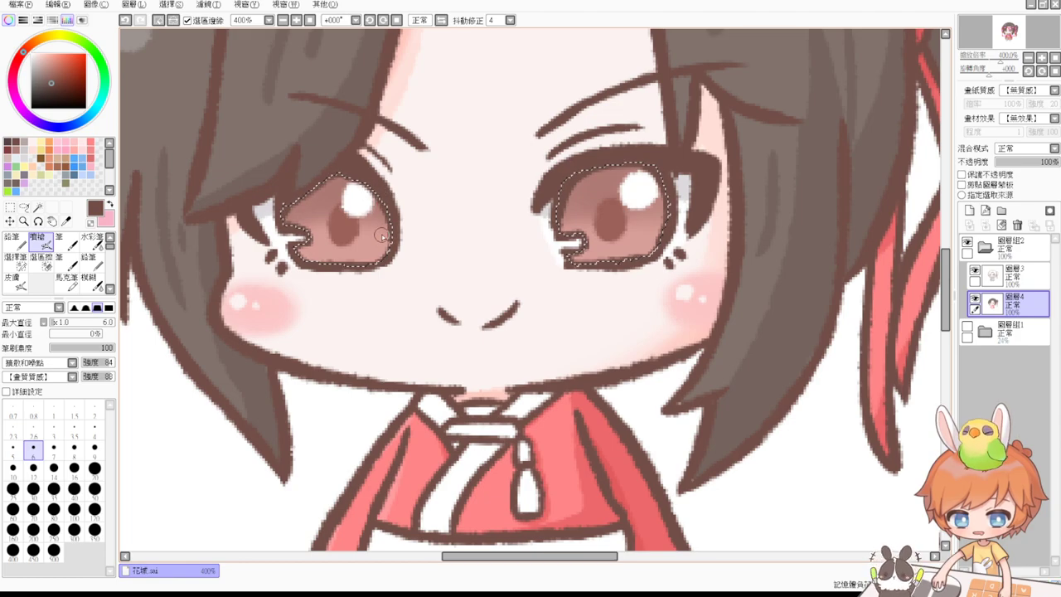
key(ctrl+d)
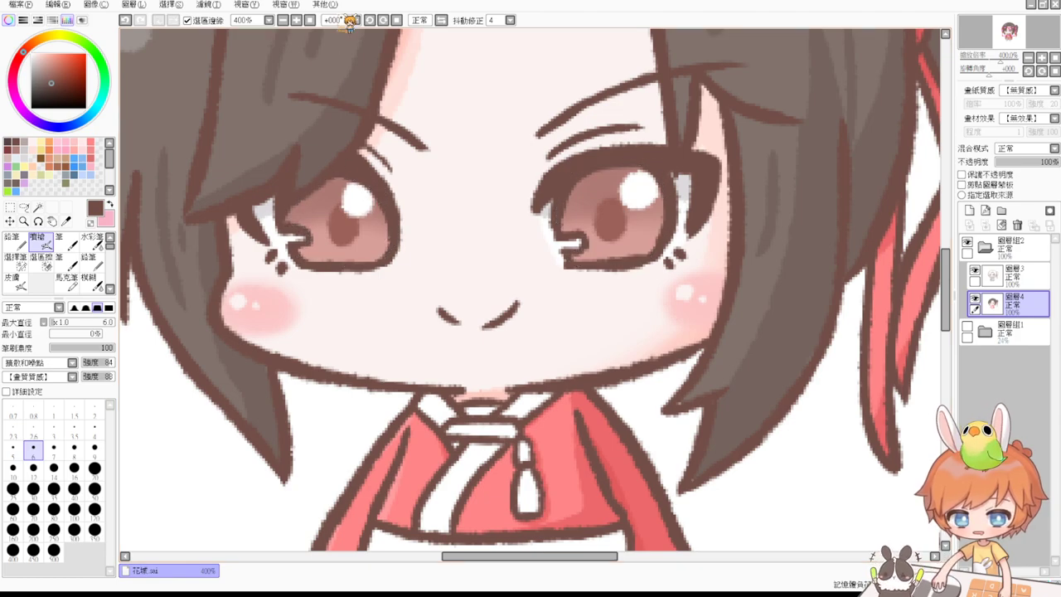
click(309, 20)
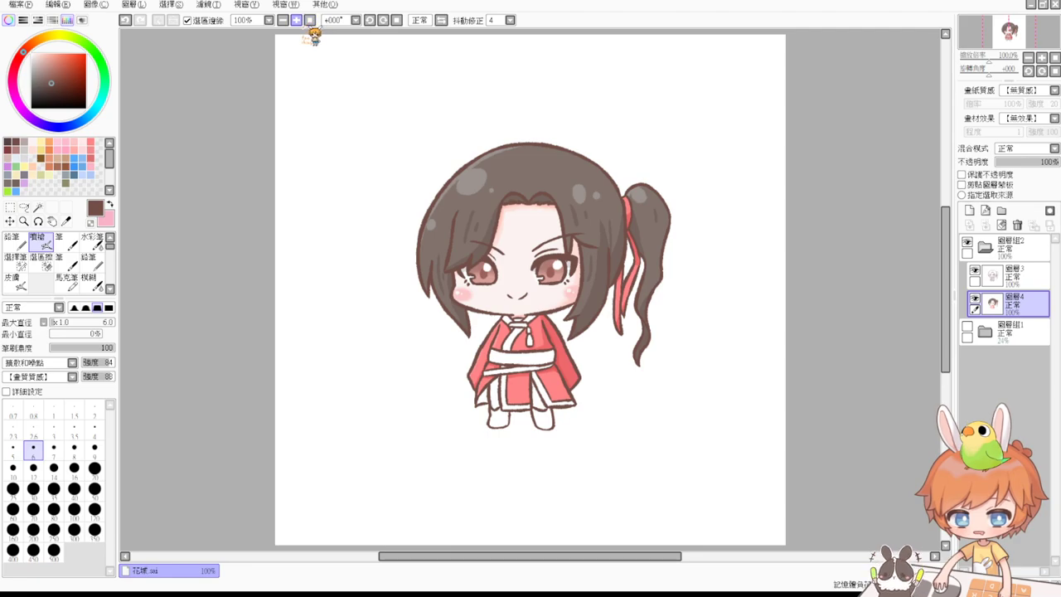
click(297, 20)
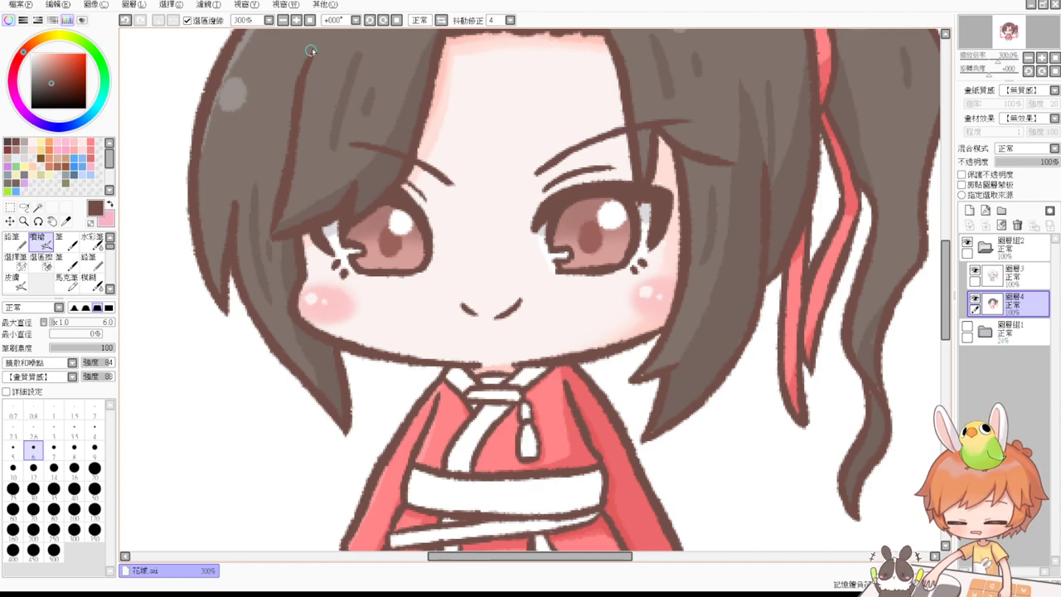
mouse_move(178, 373)
mouse_down()
mouse_move(179, 384)
mouse_move(236, 381)
mouse_up()
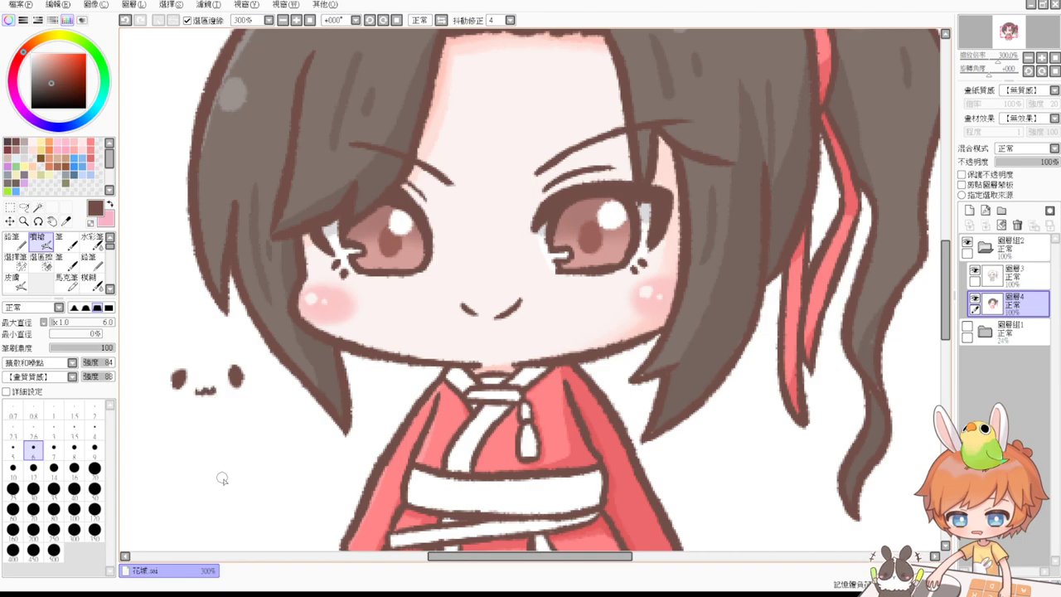
key(ctrl+z)
key(ctrl+z)
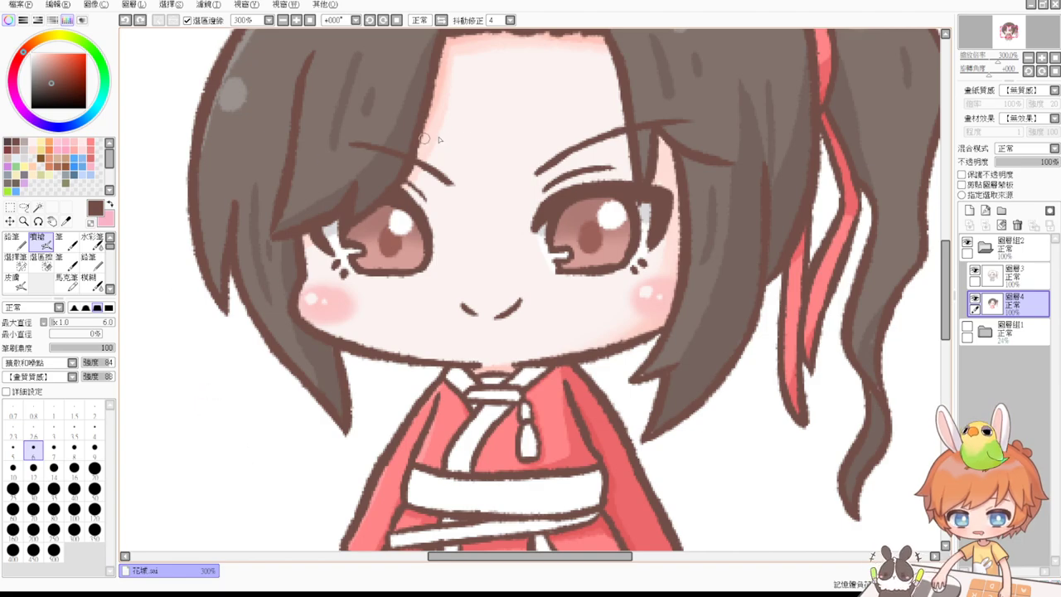
Try dark brown touch-ups with the 6 px airbrush around the white highlight of the eye on the ponytail side.
drag(675, 282, 642, 267)
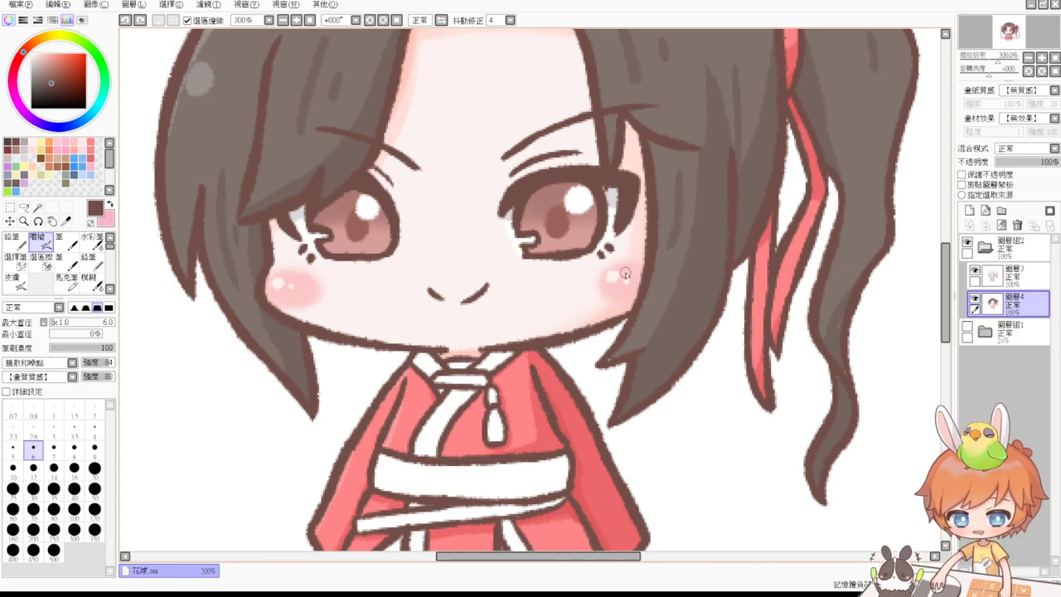
click(602, 190)
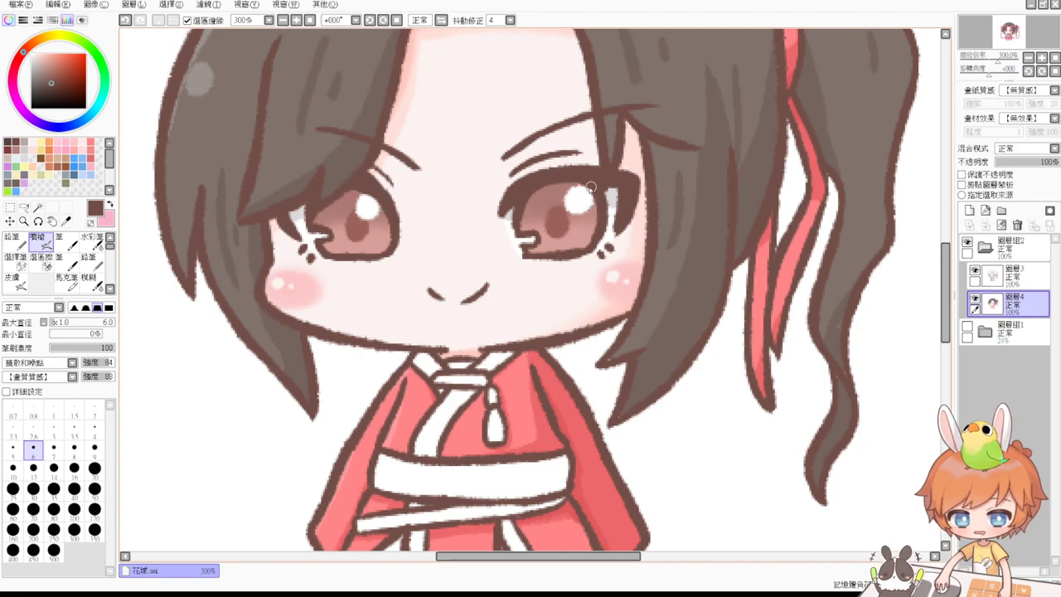
drag(572, 181, 584, 189)
key(ctrl+z)
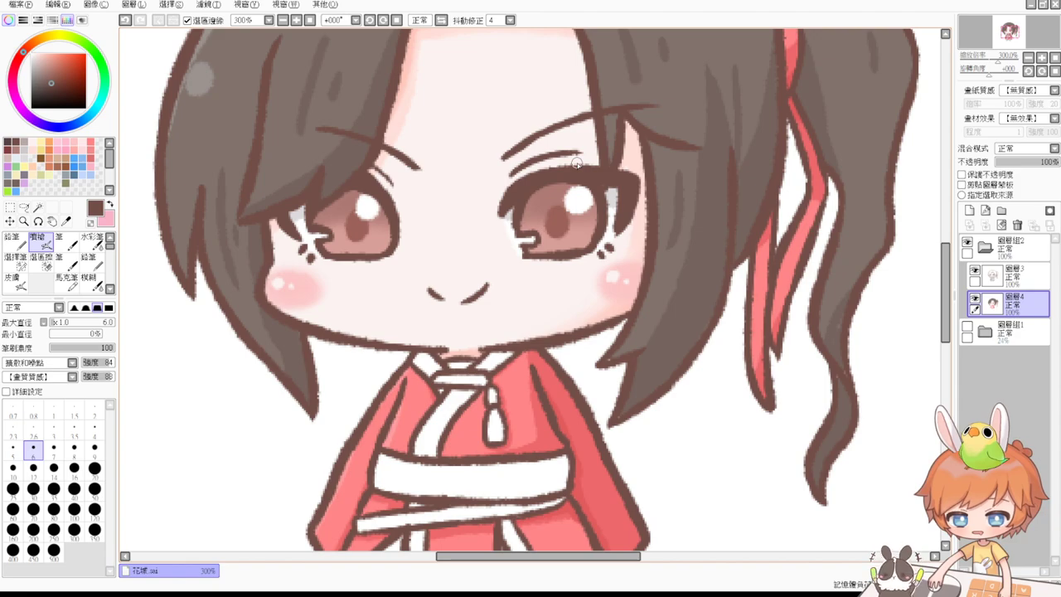
Select the white inner collar, the inner skirt panels beside the front flap and the small hem piece with the magic wand.
drag(654, 318, 659, 215)
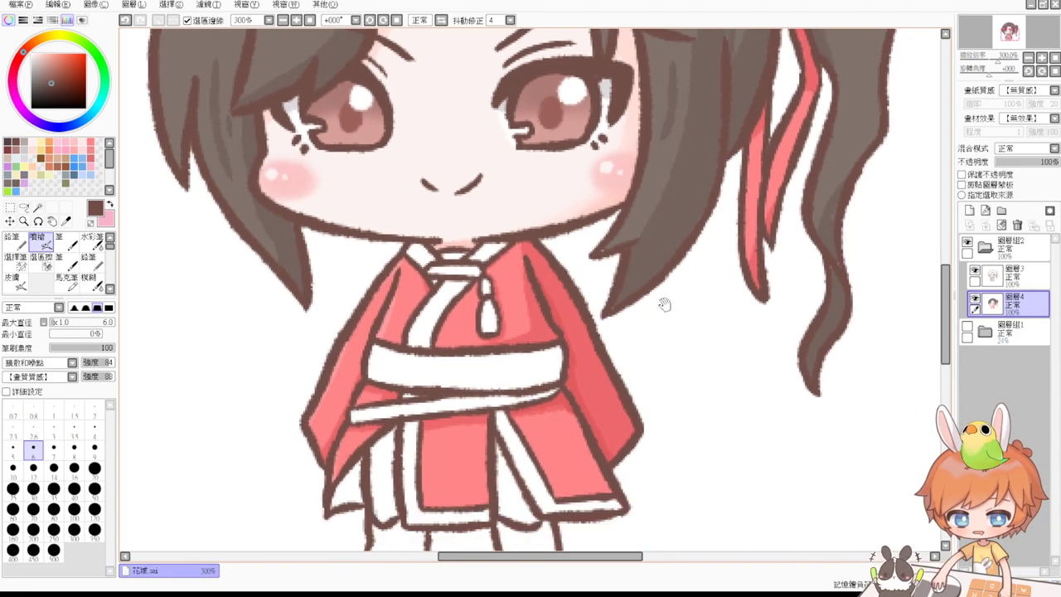
drag(665, 341, 667, 244)
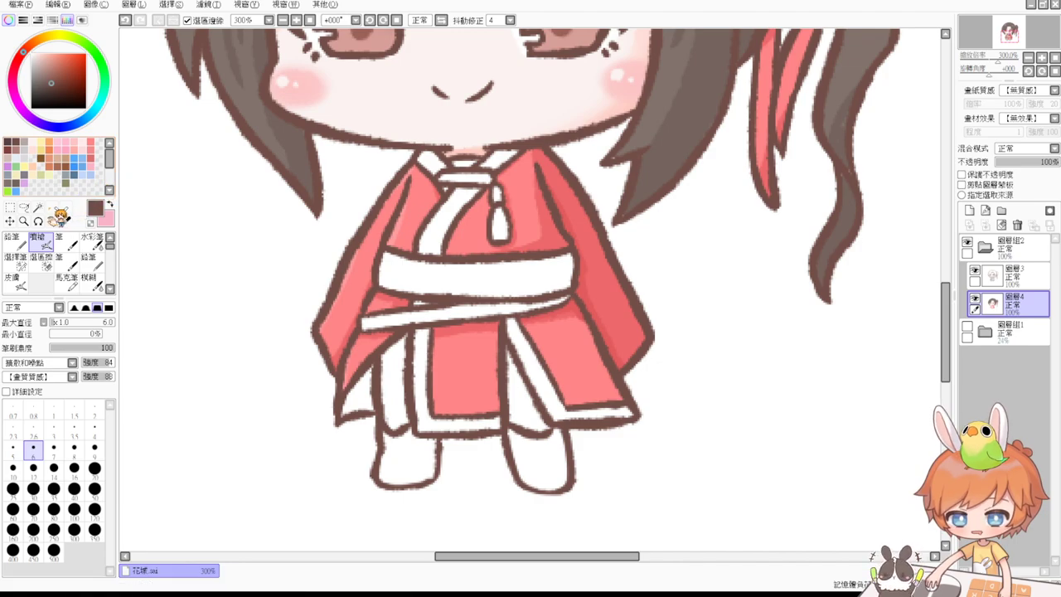
click(37, 207)
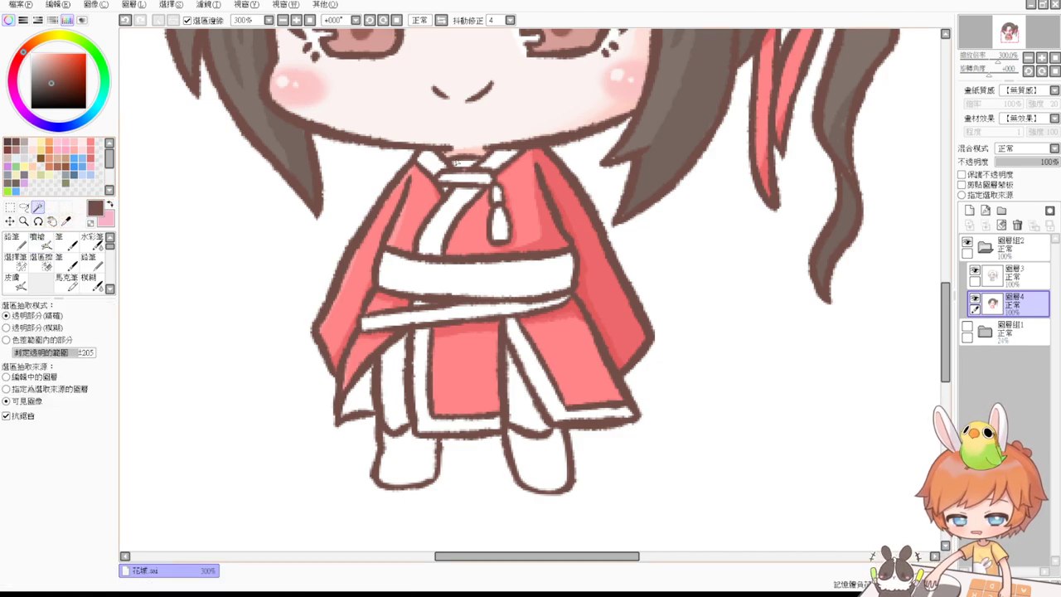
click(463, 165)
click(394, 381)
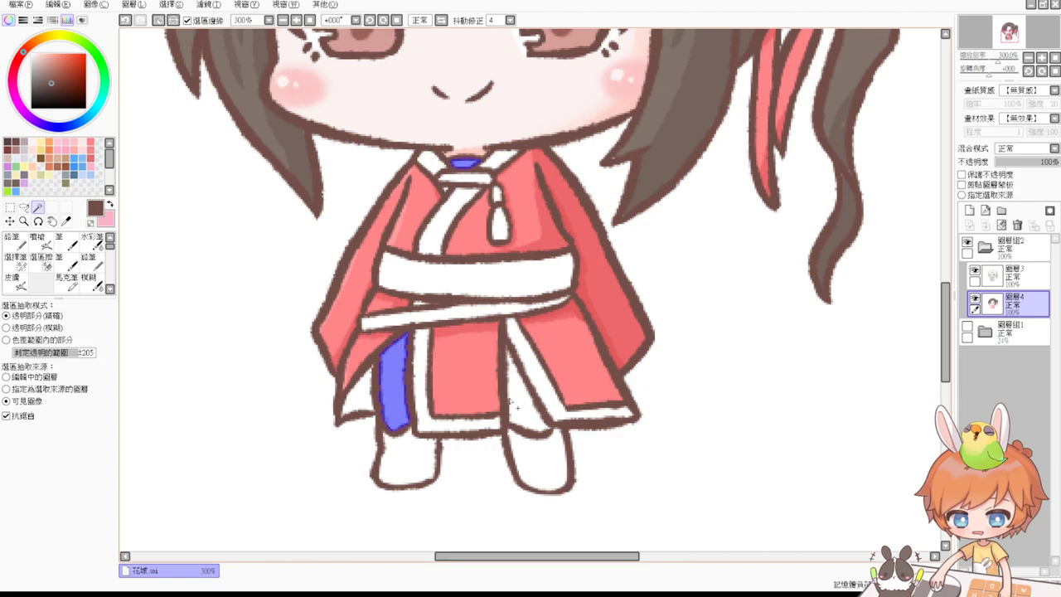
click(522, 390)
click(362, 408)
click(15, 258)
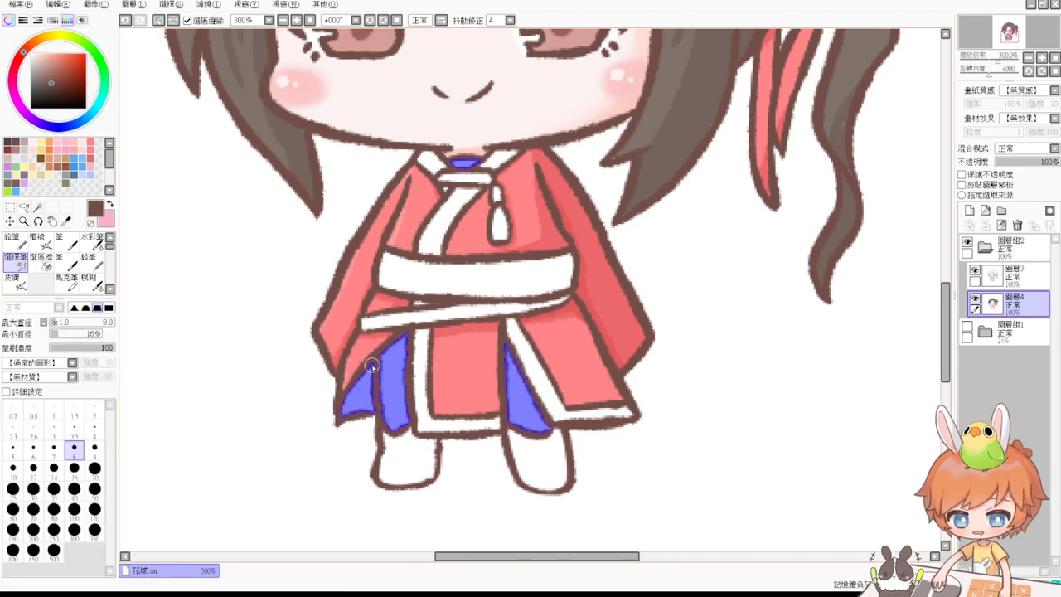
Shade the upper inner skirt panels on both sides of the front flap in pale blue-grey with the 6 px airbrush.
drag(46, 58, 5, 17)
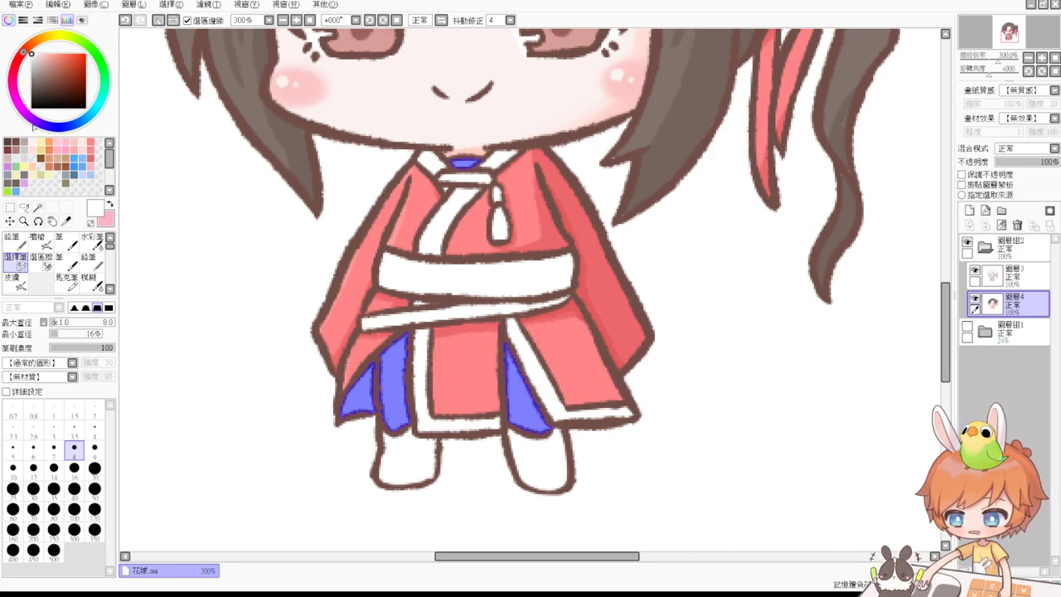
click(25, 155)
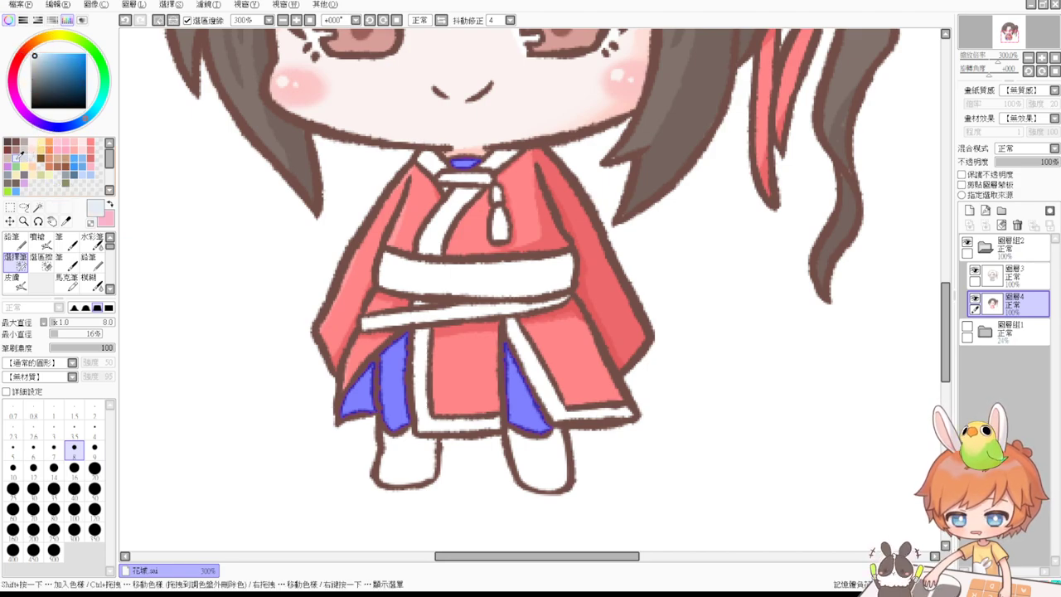
click(43, 242)
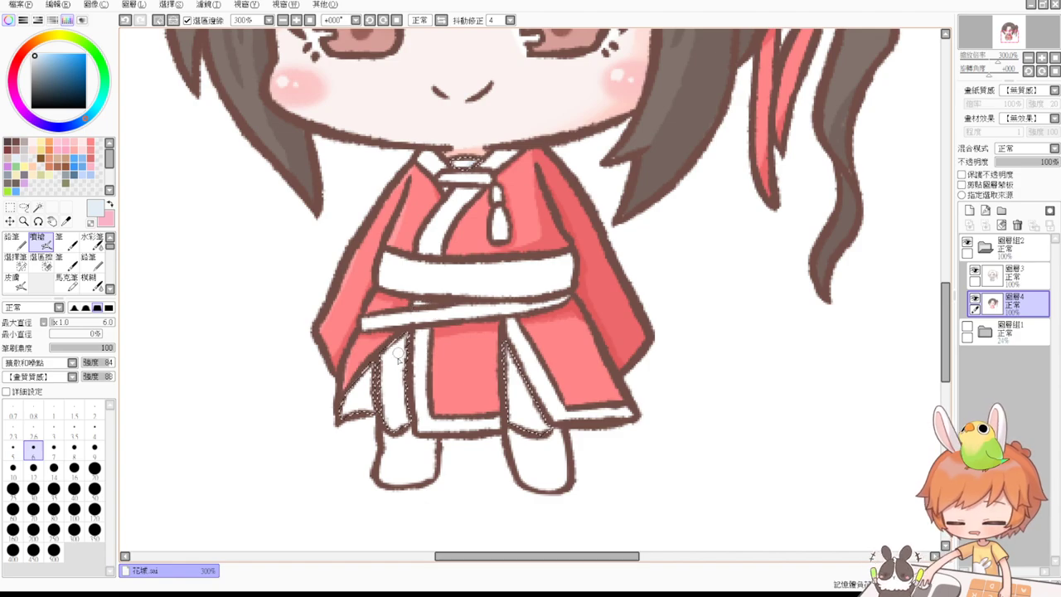
drag(405, 337, 384, 358)
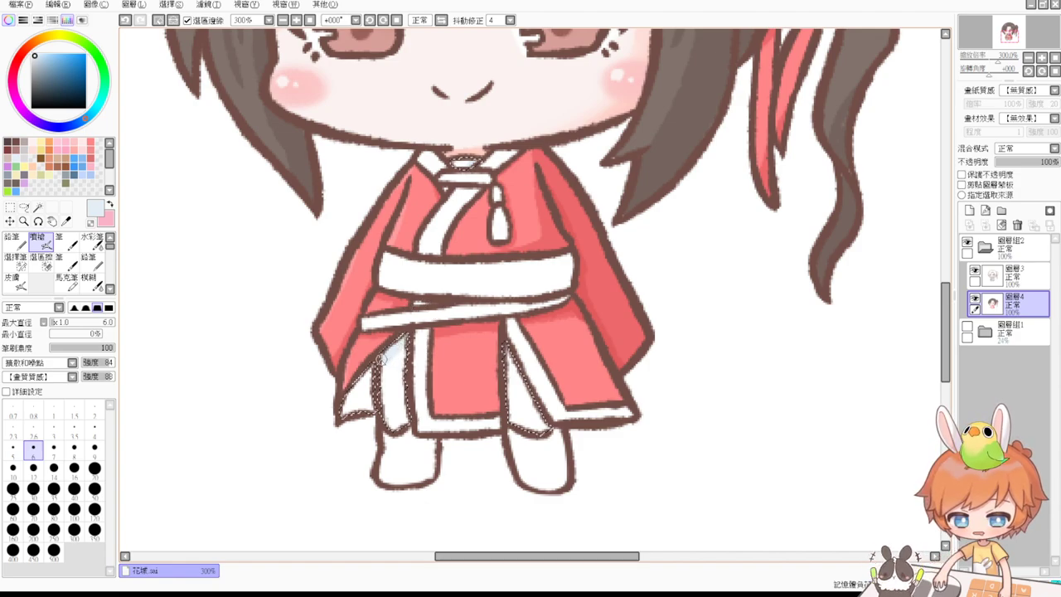
drag(508, 350, 512, 423)
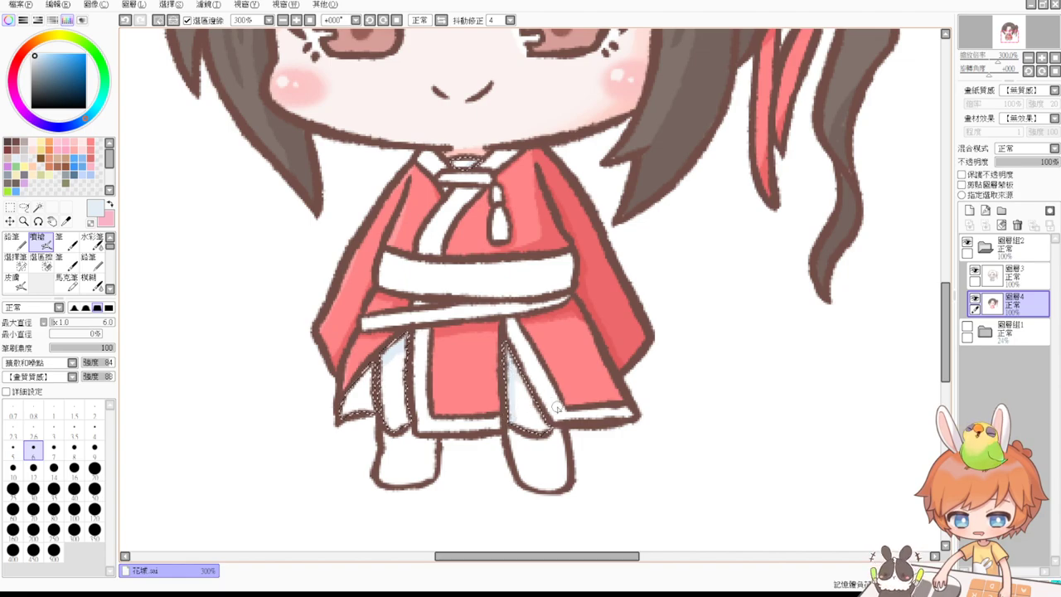
drag(400, 359, 387, 368)
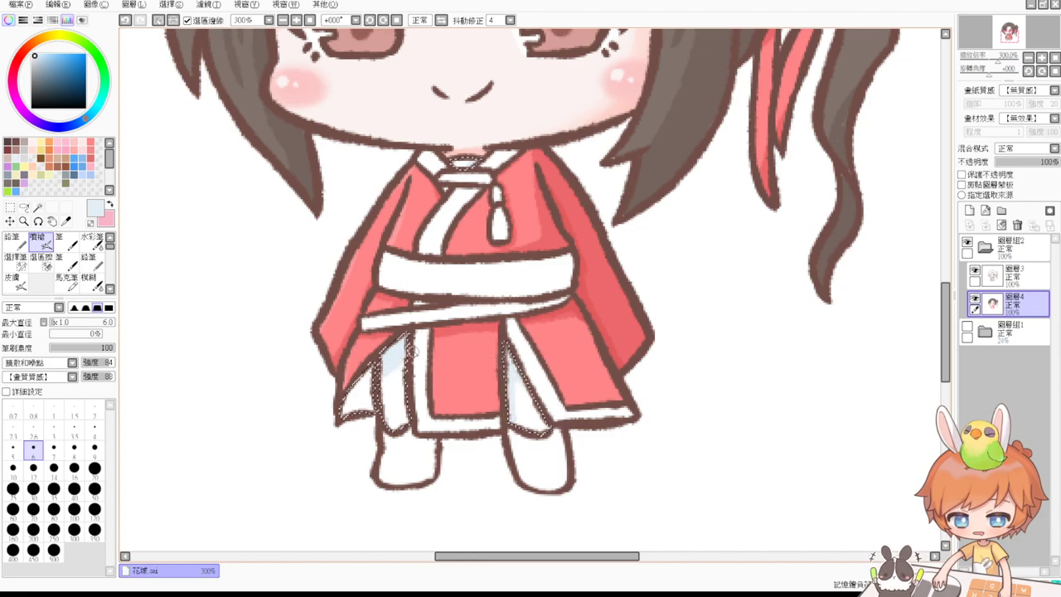
drag(513, 358, 521, 380)
Restore the selection, paint the small hem piece under the sleeve light grey with the 6 px airbrush, and clear the selection.
key(ctrl+d)
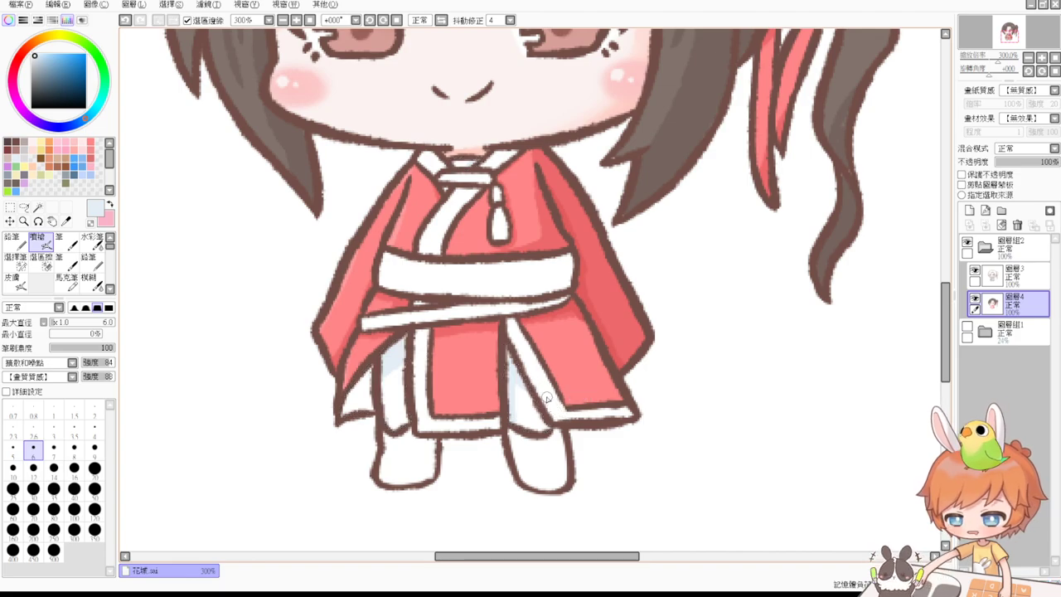
key(ctrl+z)
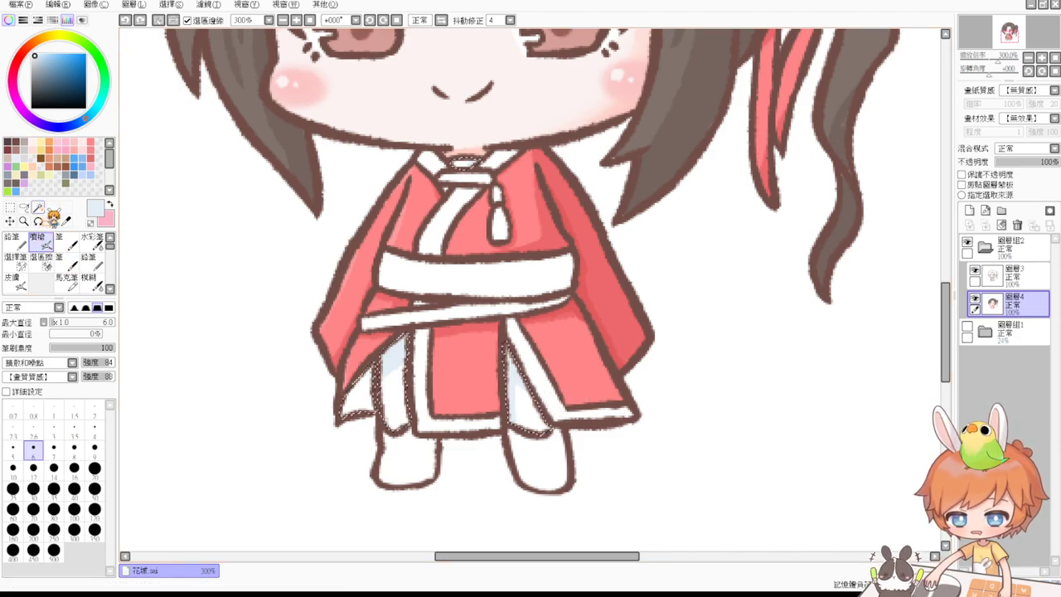
click(24, 161)
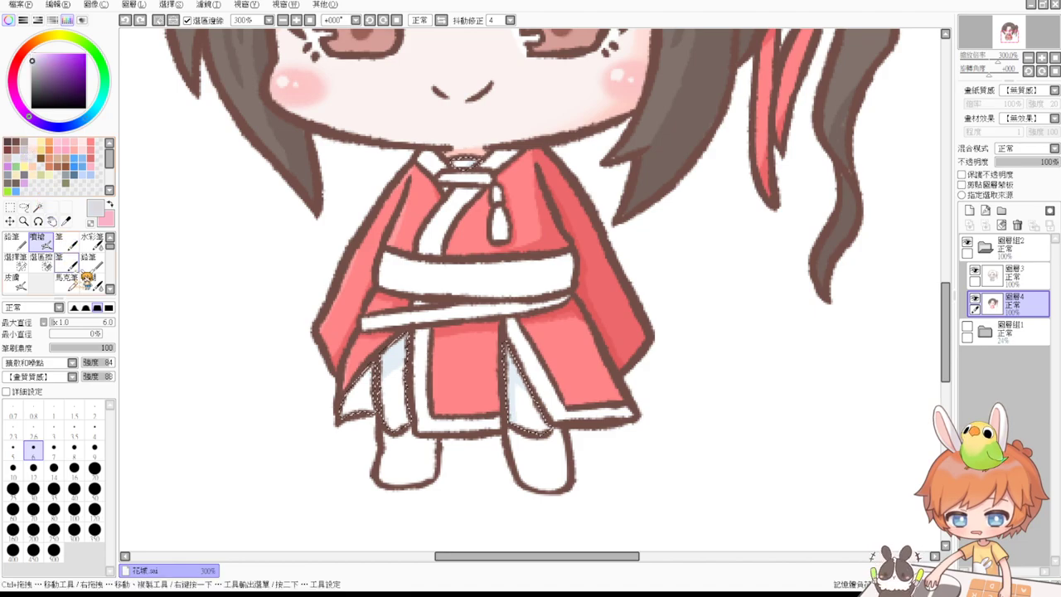
mouse_move(355, 377)
mouse_down()
mouse_move(339, 419)
mouse_move(358, 423)
mouse_move(365, 389)
mouse_up()
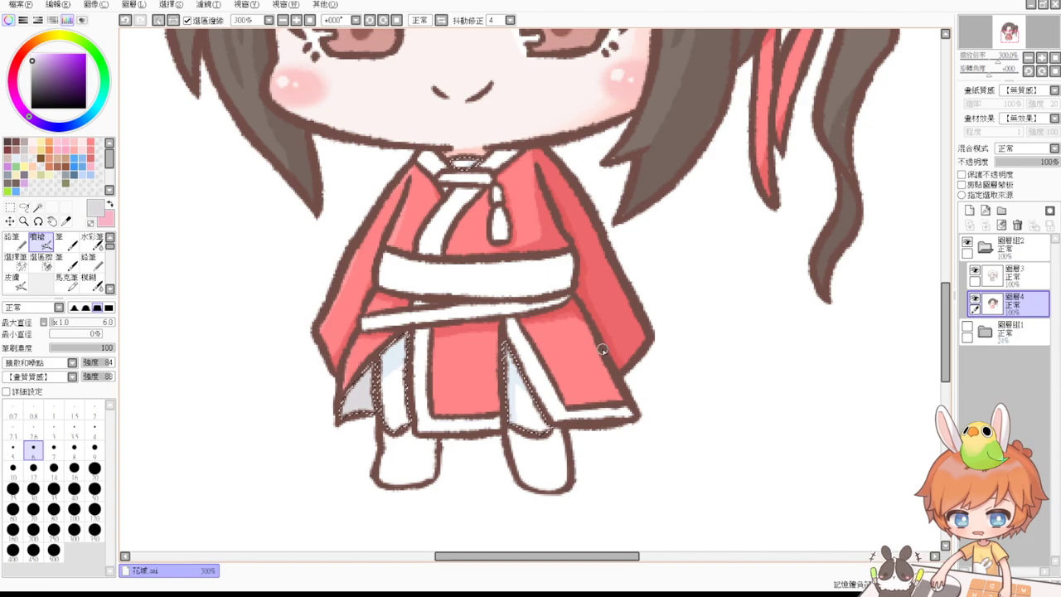
key(ctrl+d)
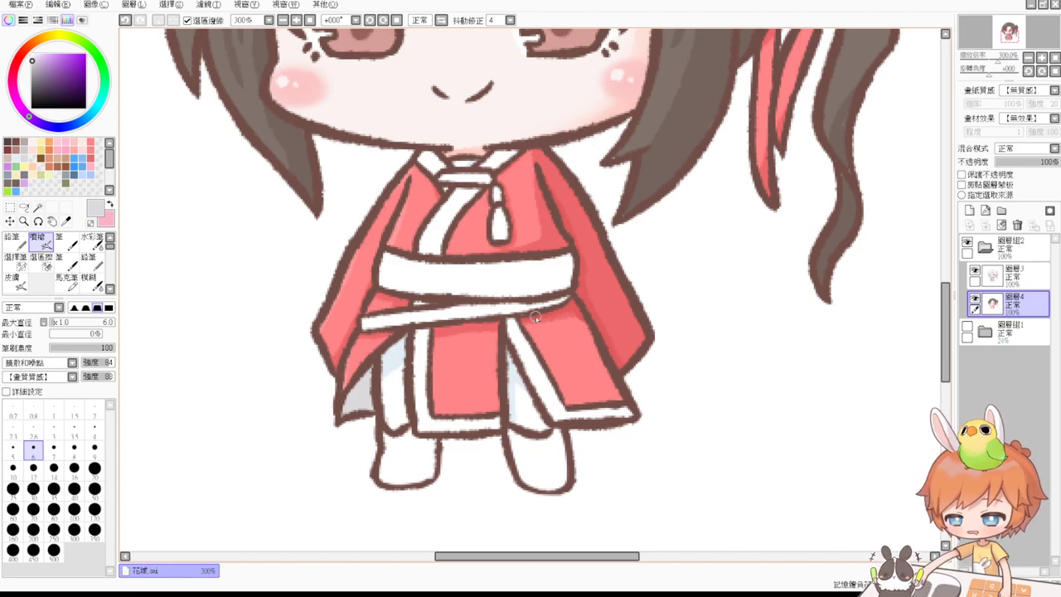
Select the collar trim pieces, the front band, the skirt flaps' borders and the small gap under the sash with the magic wand.
key(w)
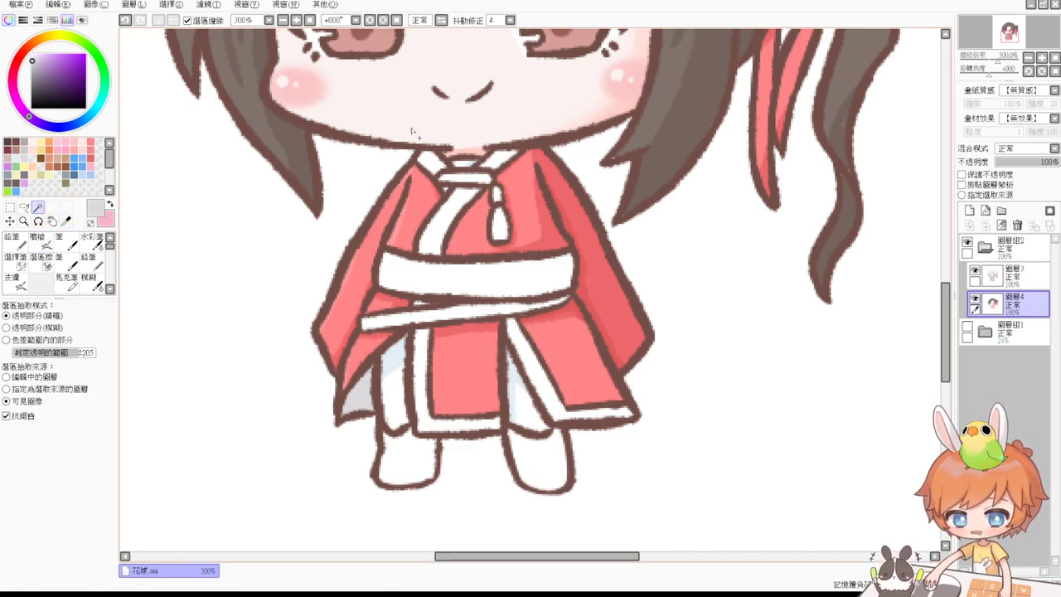
click(432, 165)
shift+click(498, 158)
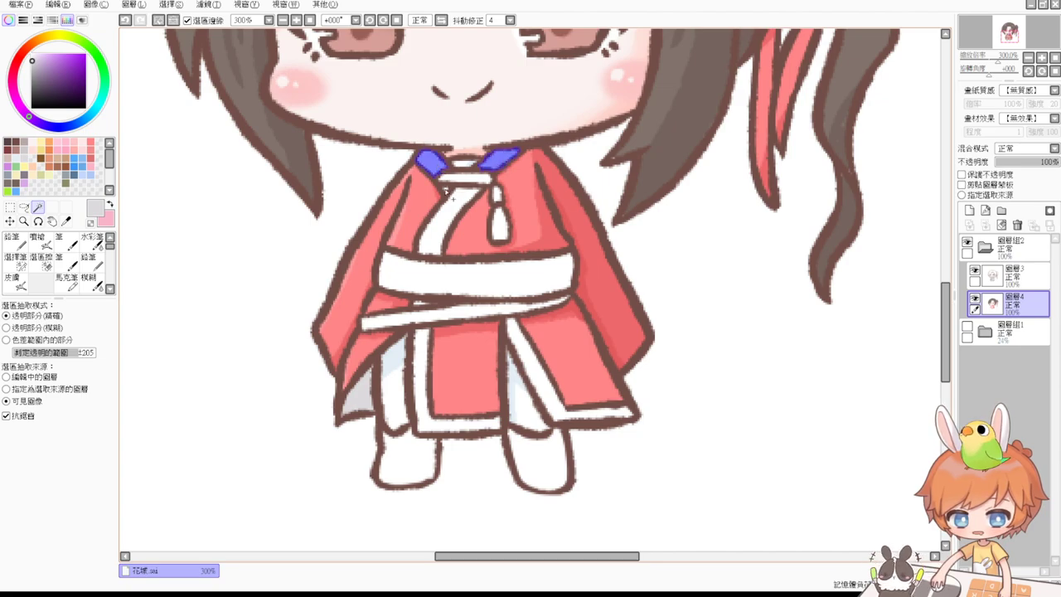
shift+click(450, 210)
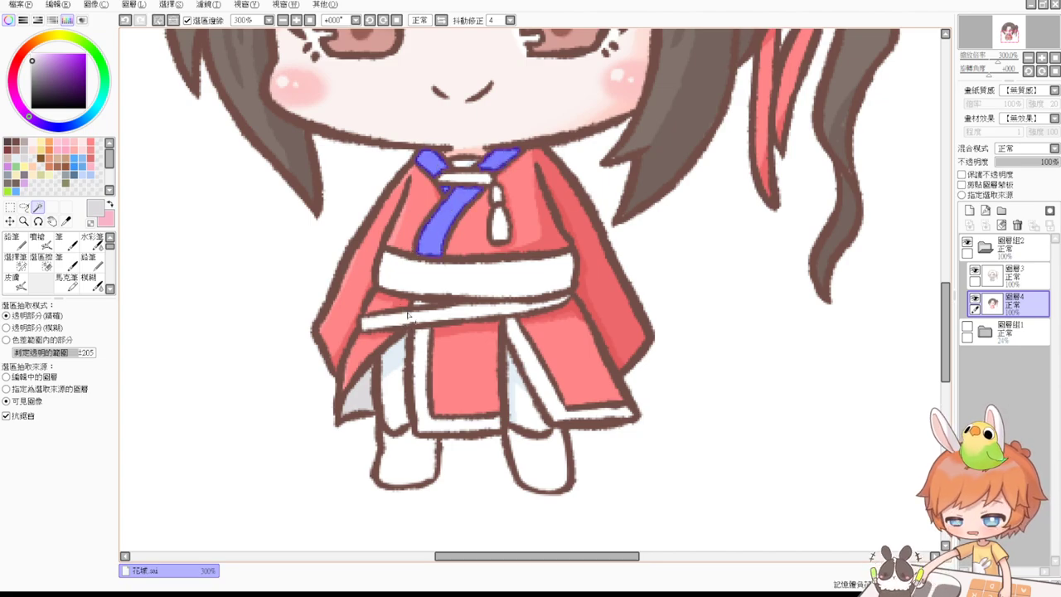
click(423, 340)
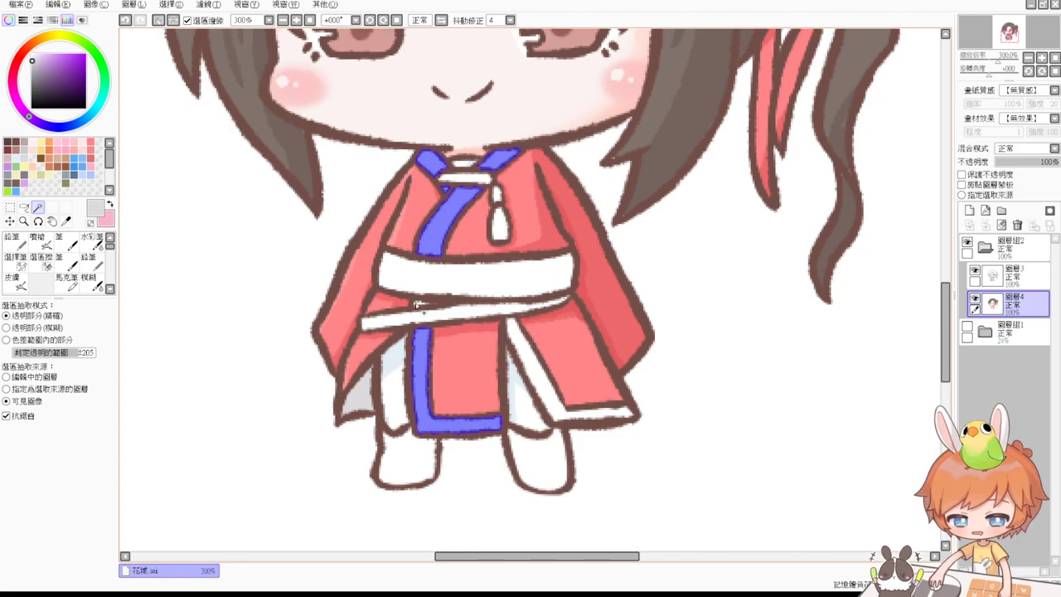
click(418, 305)
key(ctrl+z)
shift+click(421, 305)
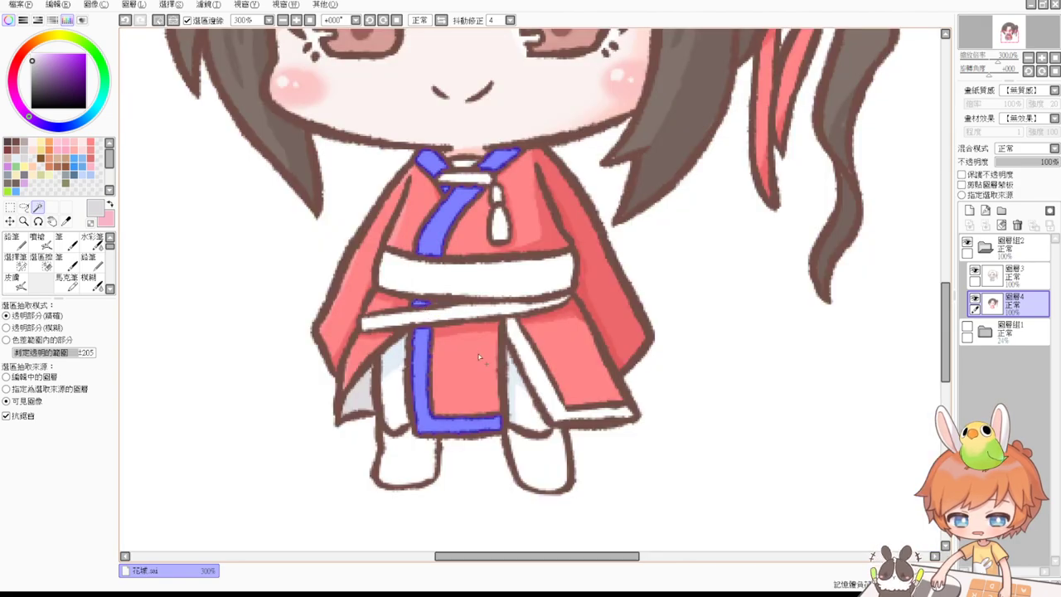
shift+click(527, 365)
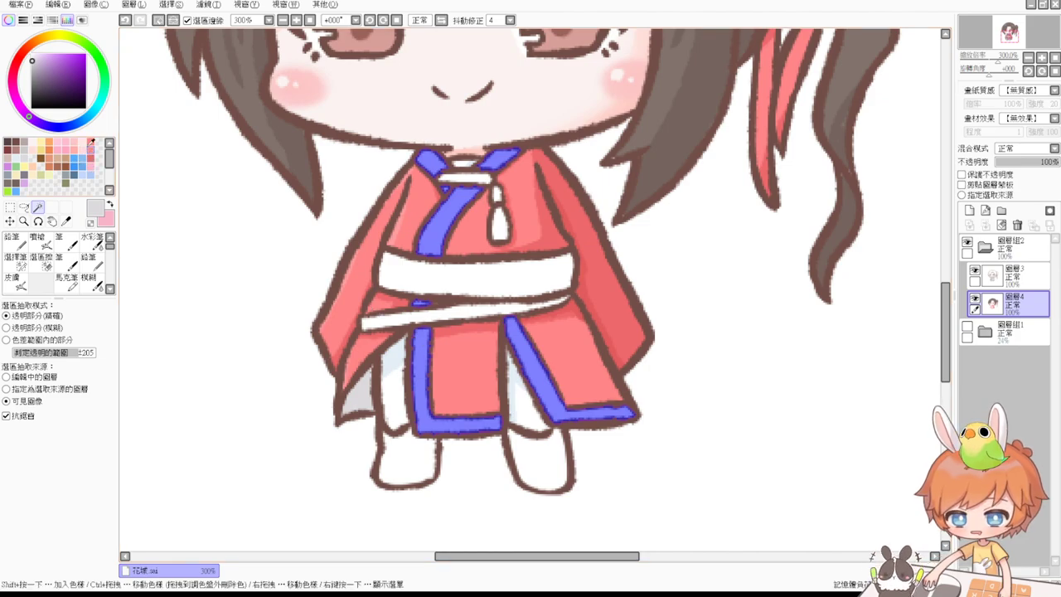
Paint the selected collar and skirt trims pink with the 7 px airbrush, shading them in a slightly darker pink, and clear the selection.
click(97, 165)
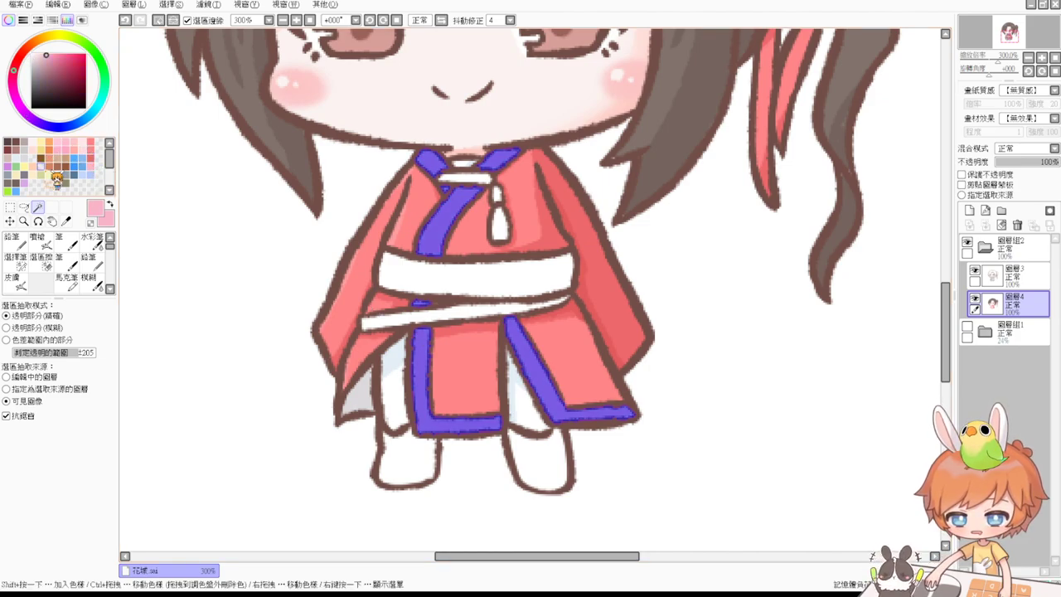
click(49, 58)
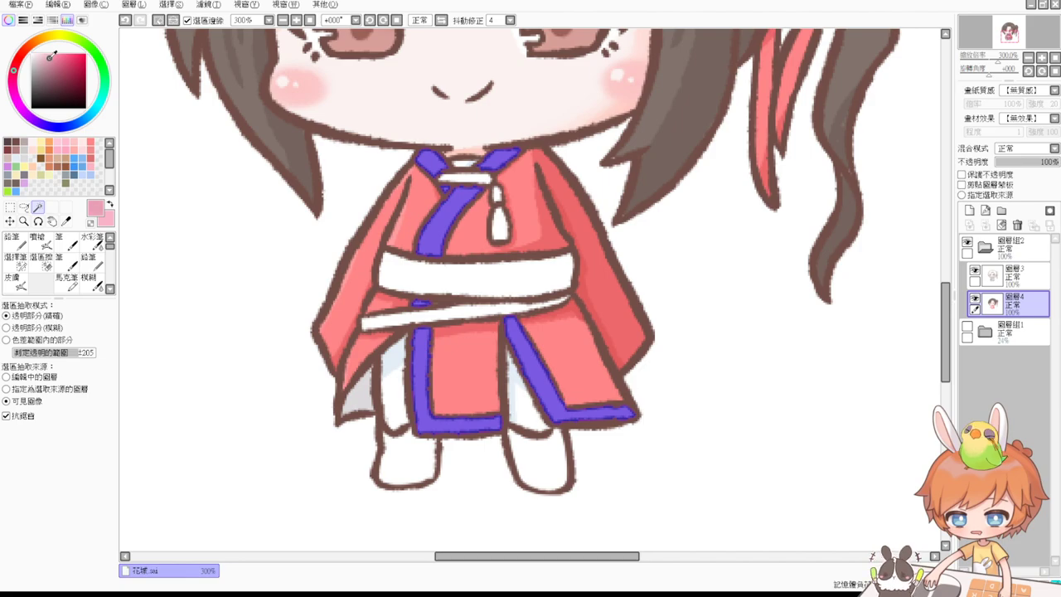
click(37, 242)
key(bracketright)
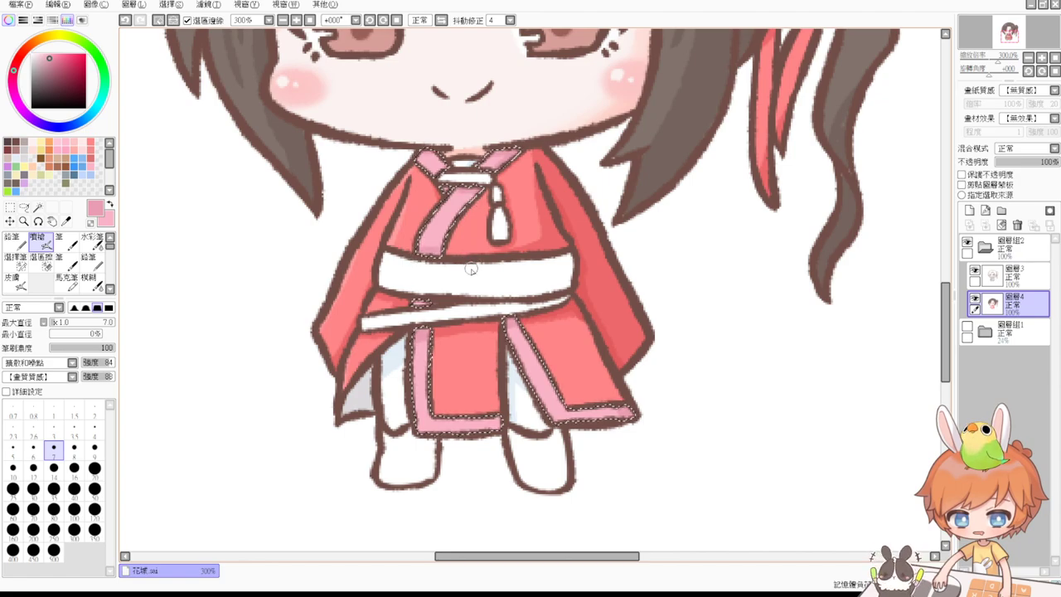
drag(438, 307, 421, 305)
key(ctrl+d)
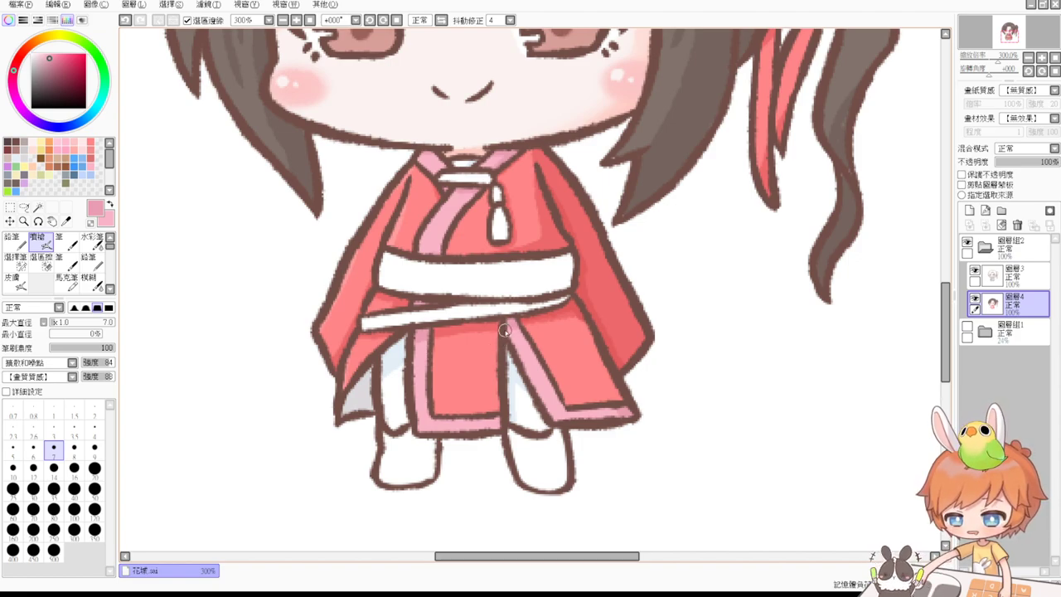
Select the thin belt below the waist sash and shade it pale blue-grey with the 6 px airbrush, clearing the selection.
scroll(504, 330, up, 2)
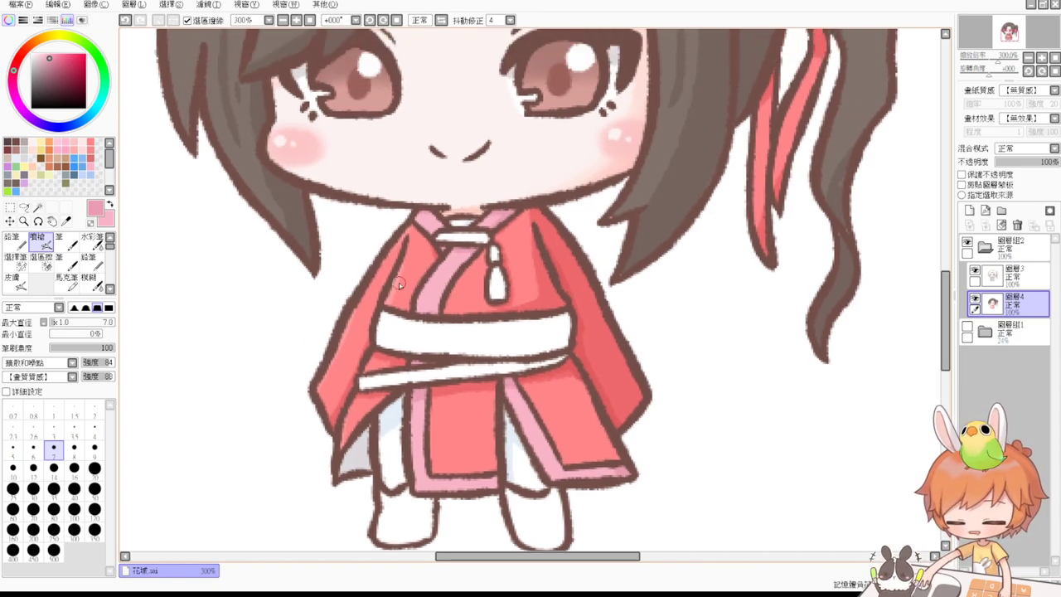
click(38, 206)
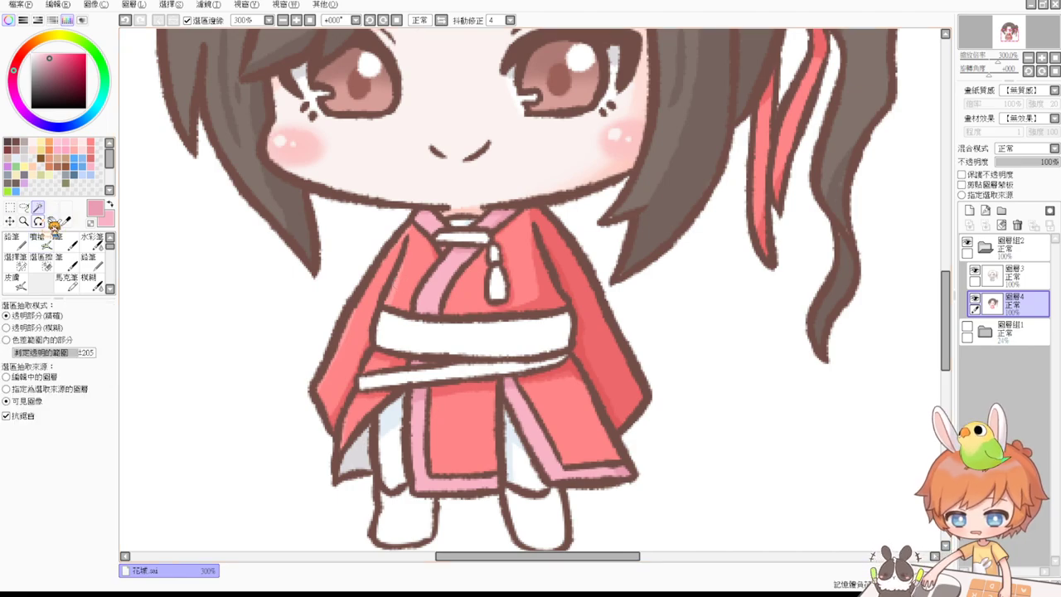
click(473, 378)
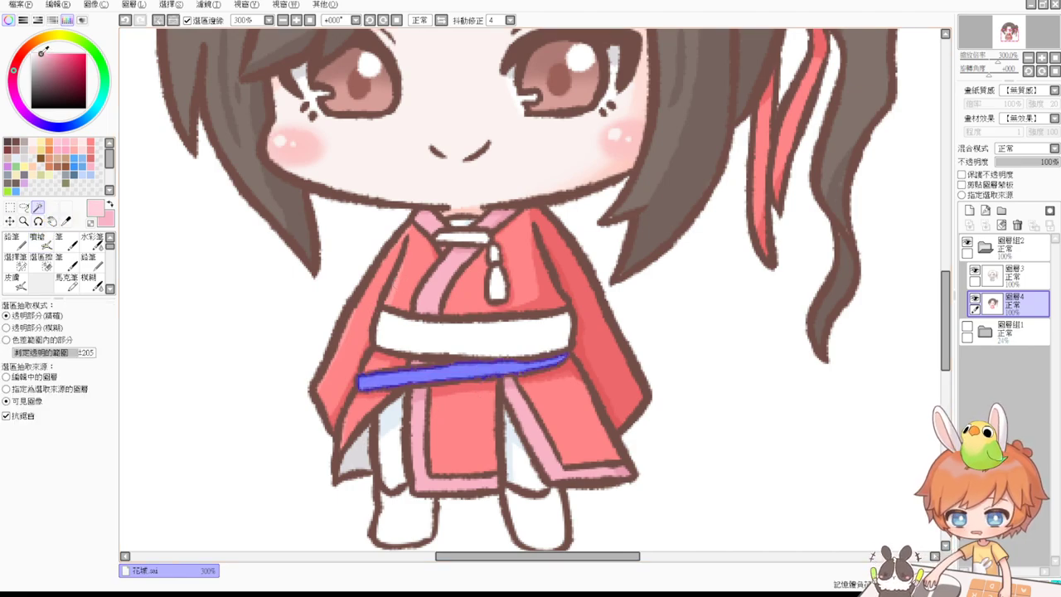
click(23, 154)
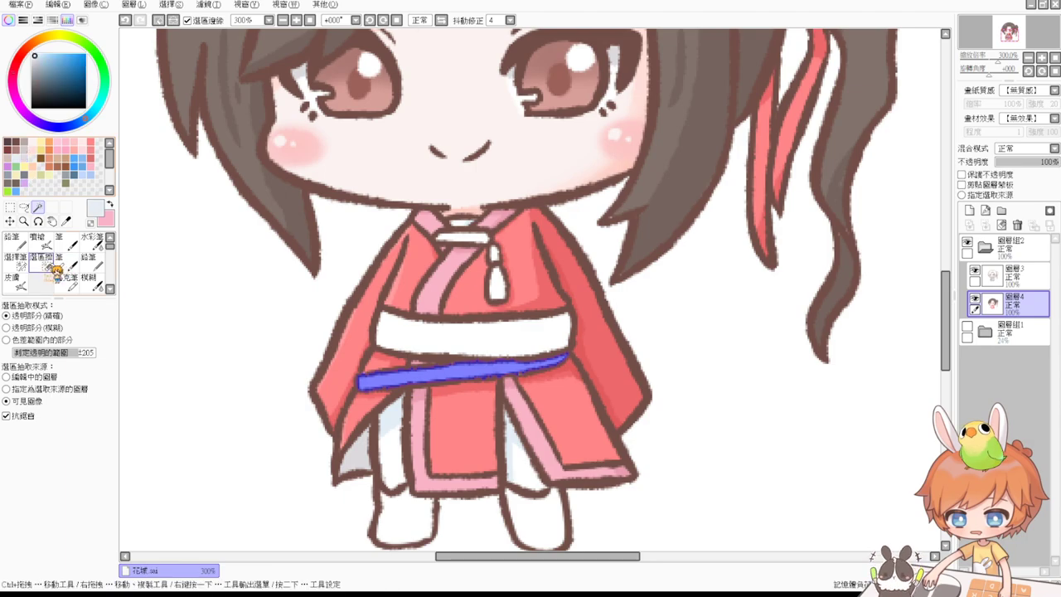
click(38, 240)
key(bracketleft)
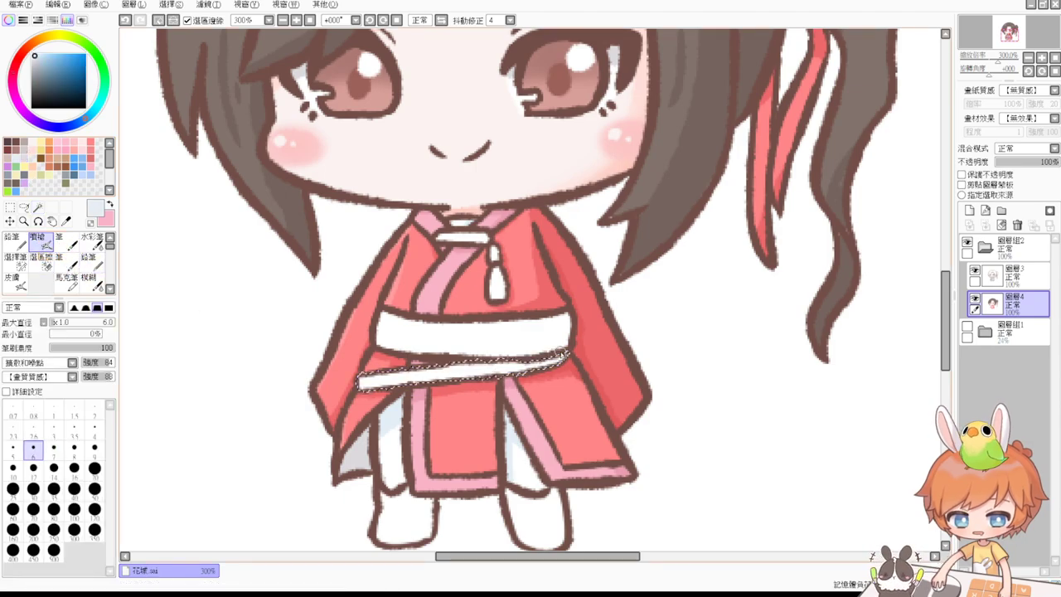
mouse_move(561, 356)
mouse_down()
mouse_move(450, 388)
mouse_move(349, 392)
mouse_move(460, 379)
mouse_move(362, 386)
mouse_up()
mouse_move(472, 380)
mouse_down()
mouse_move(445, 382)
mouse_move(501, 373)
mouse_move(363, 384)
mouse_up()
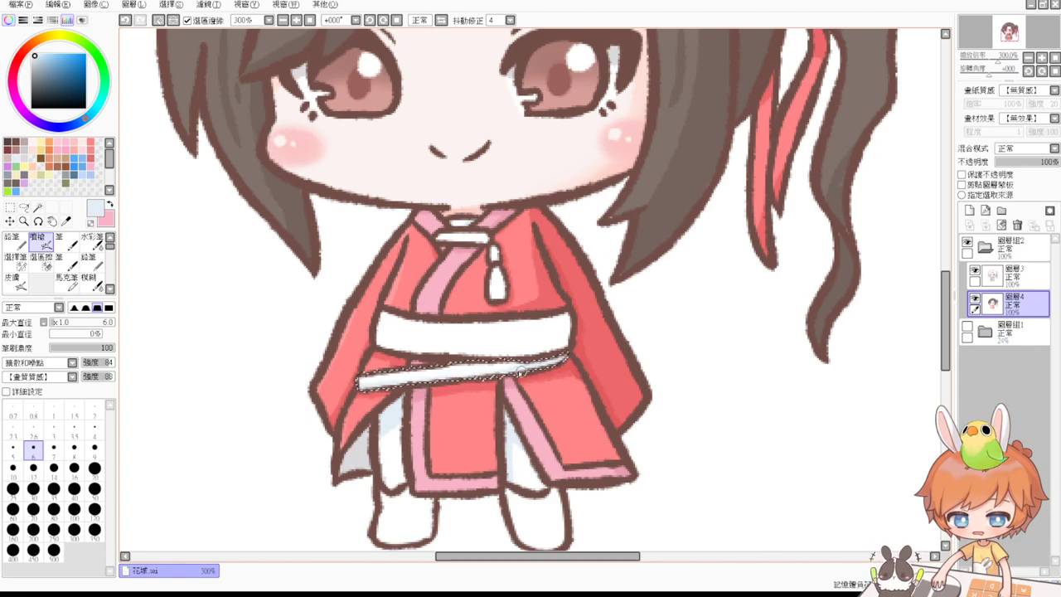
key(ctrl+d)
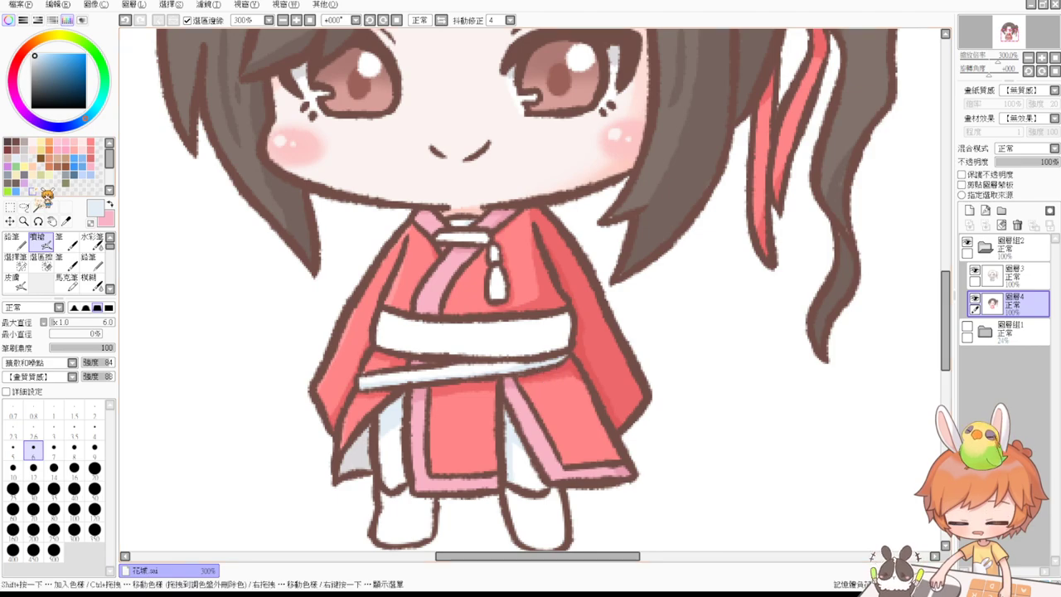
Select the lower part of the chest tassel and shade it pale blue-grey with the 4 px airbrush.
click(38, 206)
click(496, 288)
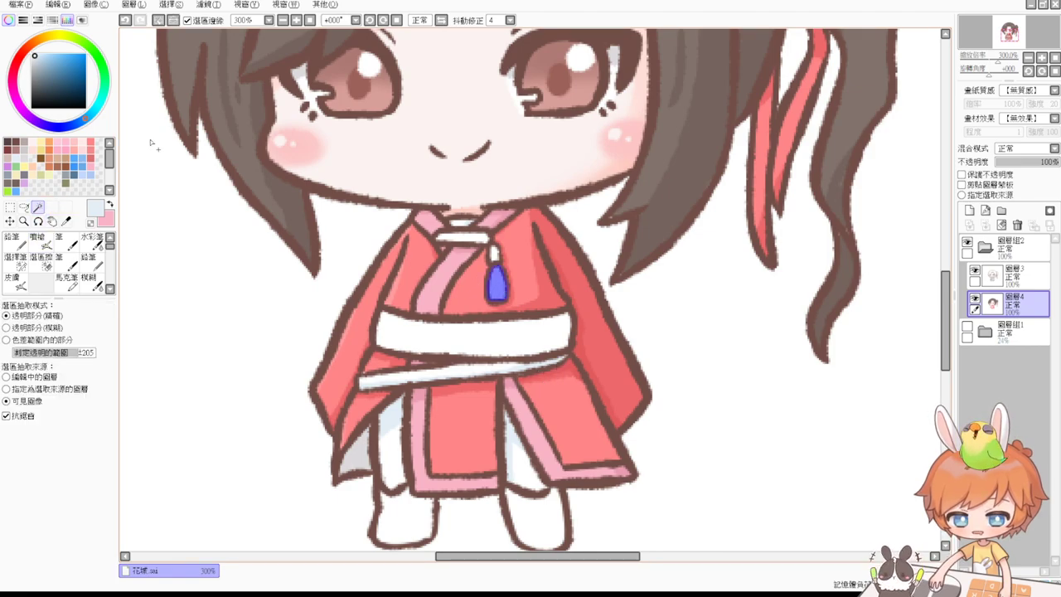
drag(34, 62, 7, 15)
click(16, 162)
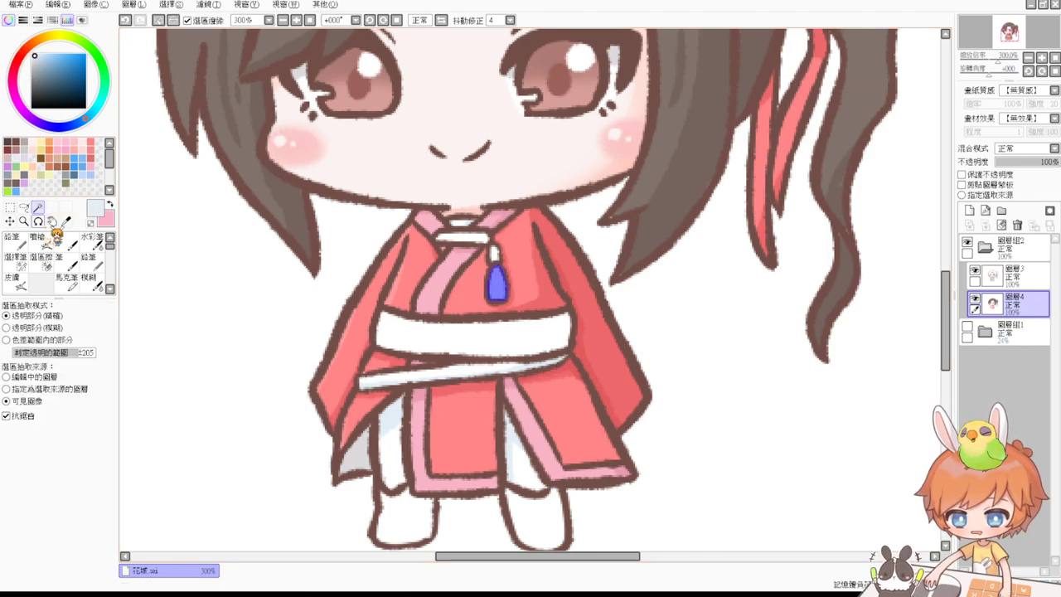
click(41, 241)
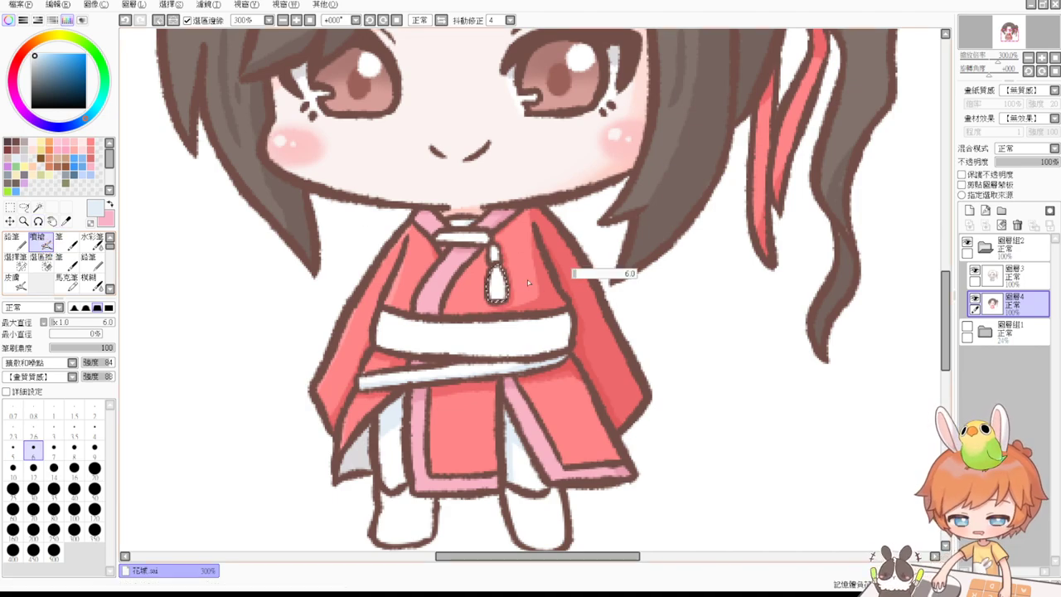
key(bracketleft)
key(bracketleft)
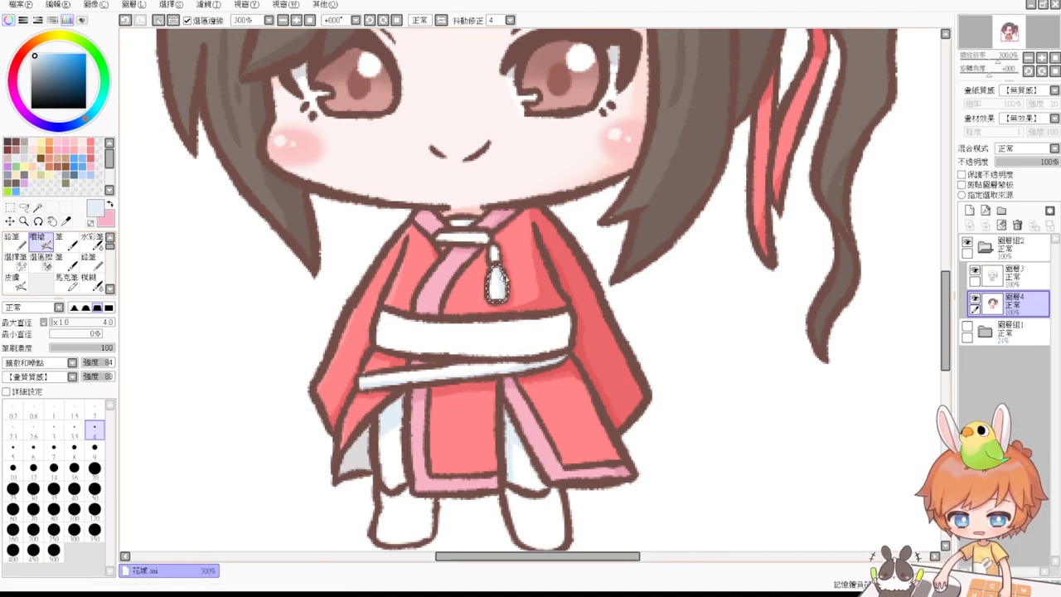
Select the collar clasp and the tassel's top knot, paint them golden yellow with the 4 px airbrush, and clear the selection.
click(37, 206)
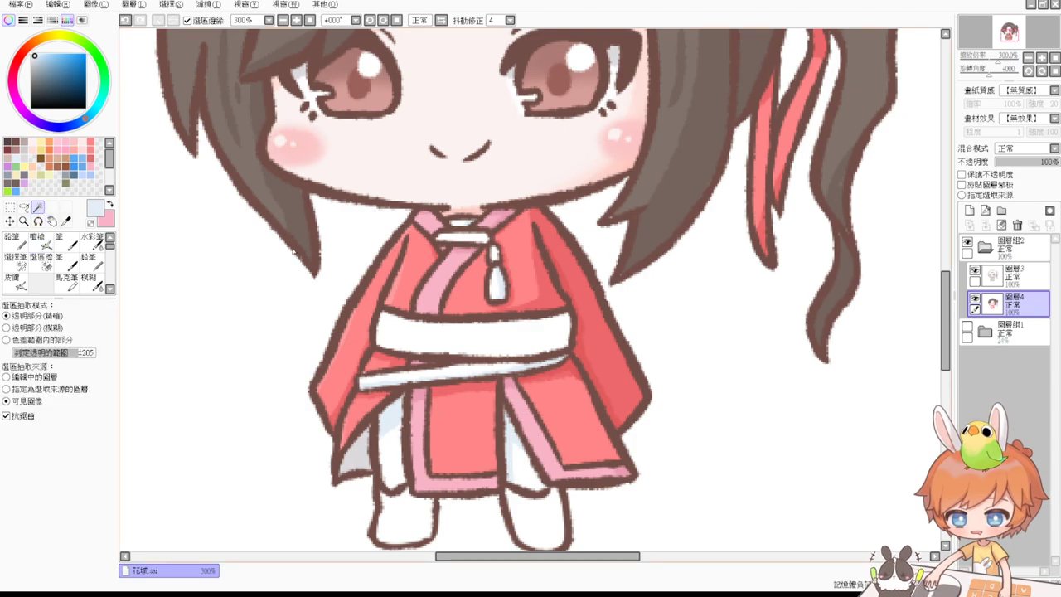
click(454, 238)
click(494, 256)
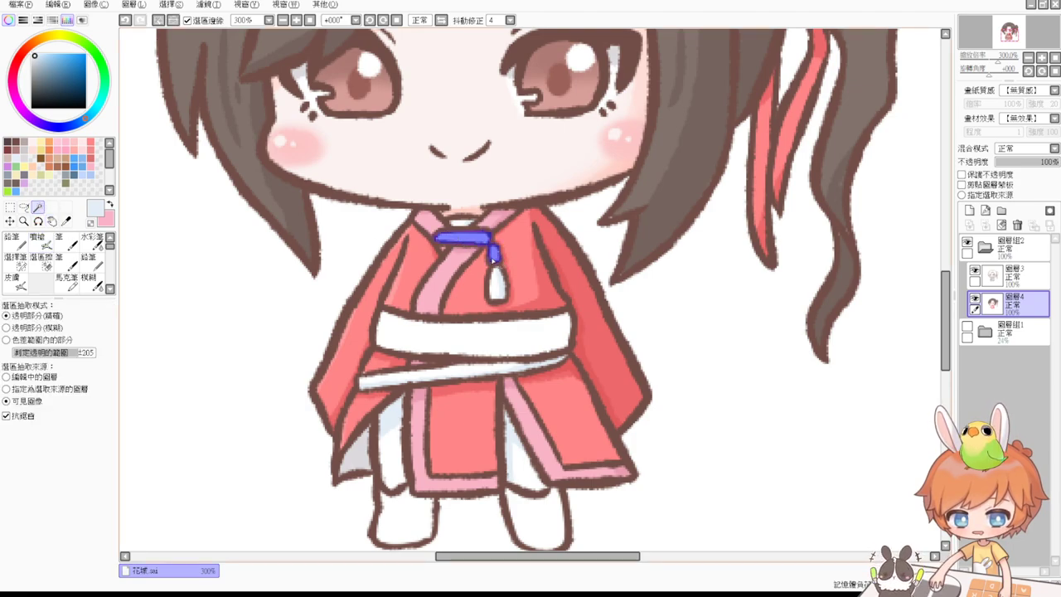
click(43, 141)
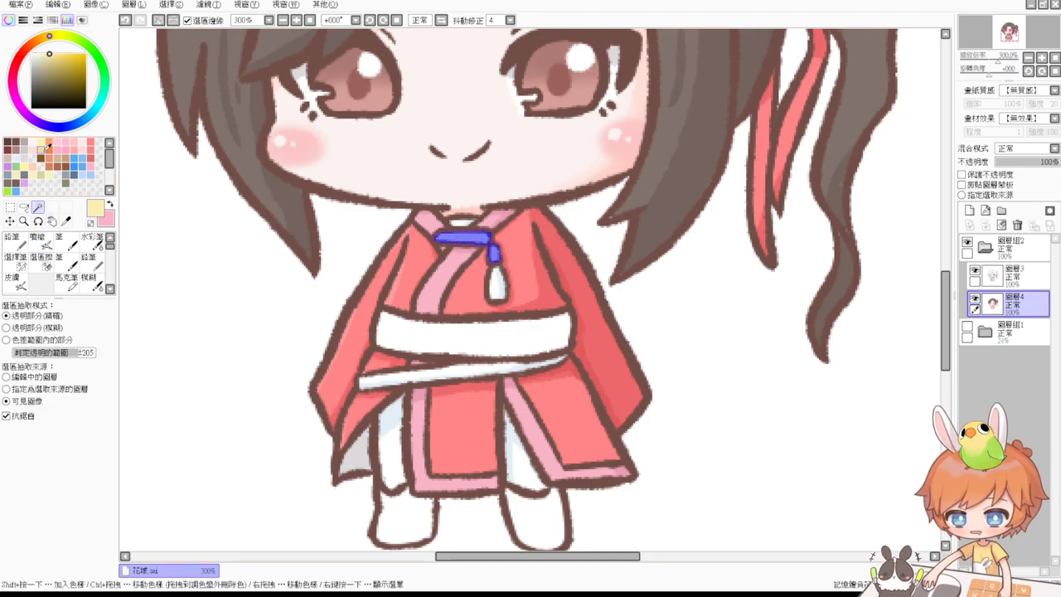
click(59, 59)
click(37, 241)
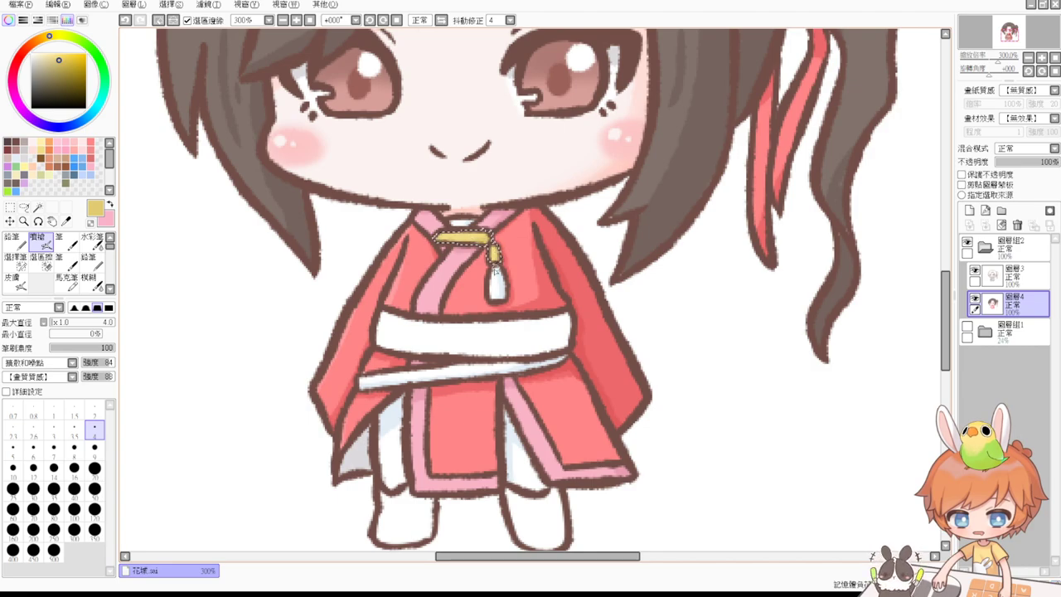
key(ctrl+d)
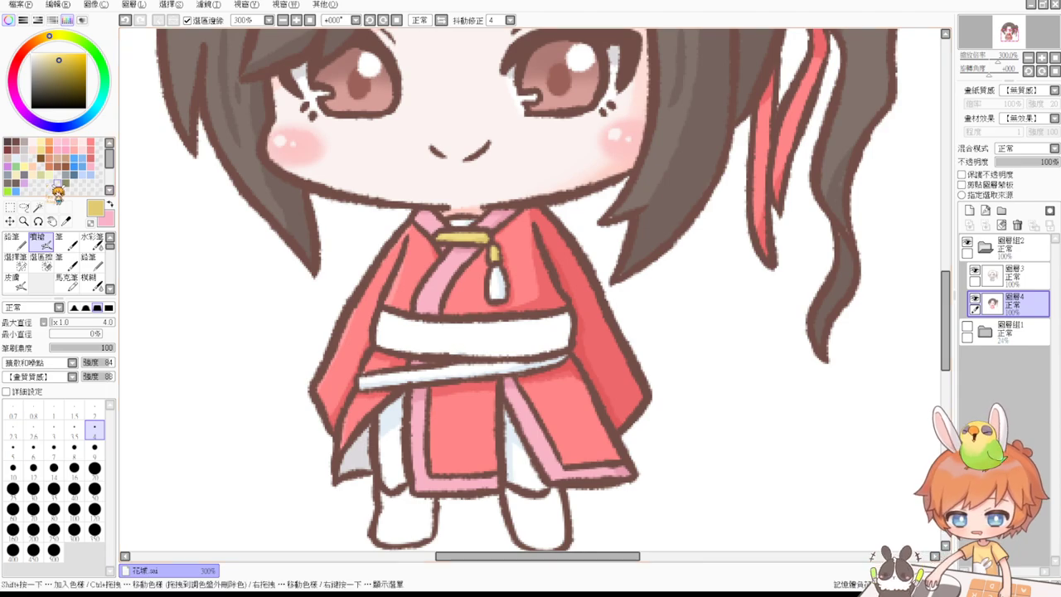
Select the wide waist sash with the magic wand and fill it grey-brown with the airbrush.
click(37, 206)
click(468, 338)
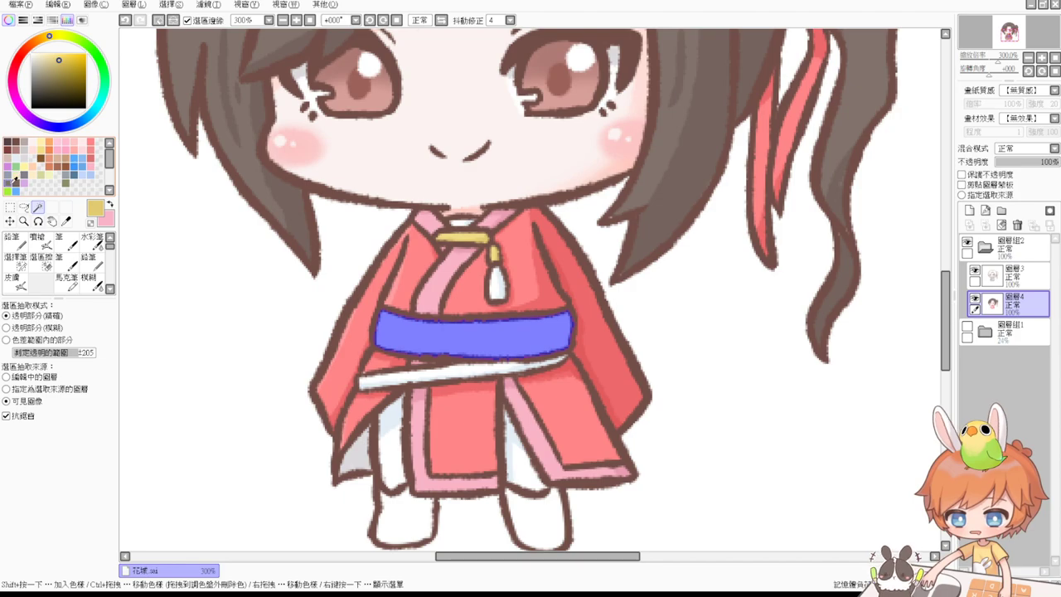
click(15, 179)
click(38, 240)
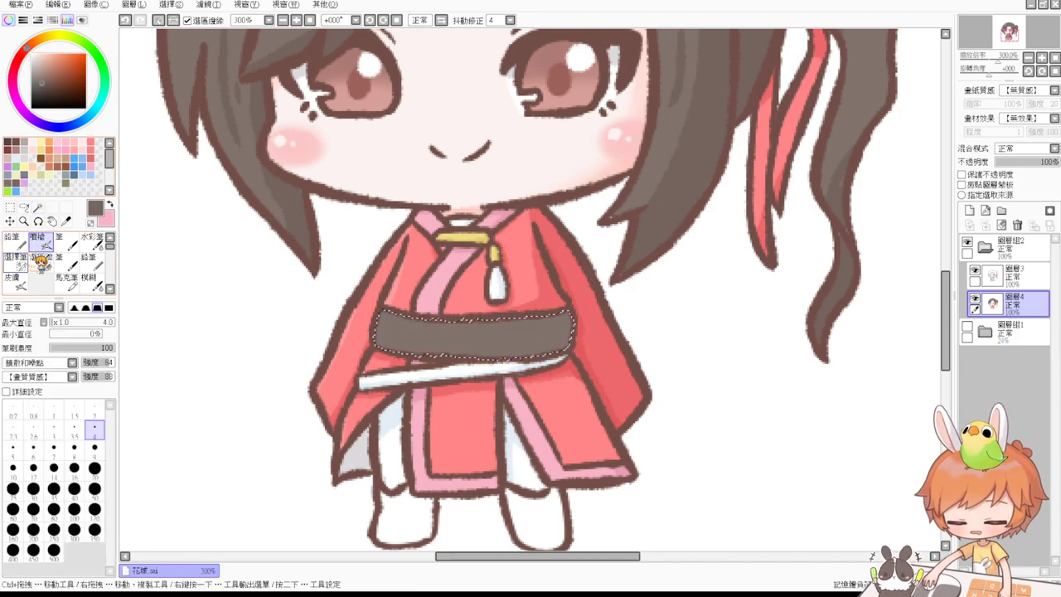
Shade the waist sash in darker brown with the 5 px airbrush, add a lighter grey highlight near its end, and clear the selection.
key(bracketright)
mouse_move(565, 308)
mouse_down()
mouse_move(567, 332)
mouse_move(461, 358)
mouse_move(375, 347)
mouse_up()
mouse_move(529, 358)
mouse_down()
mouse_move(373, 349)
mouse_move(540, 357)
mouse_move(362, 344)
mouse_move(530, 351)
mouse_up()
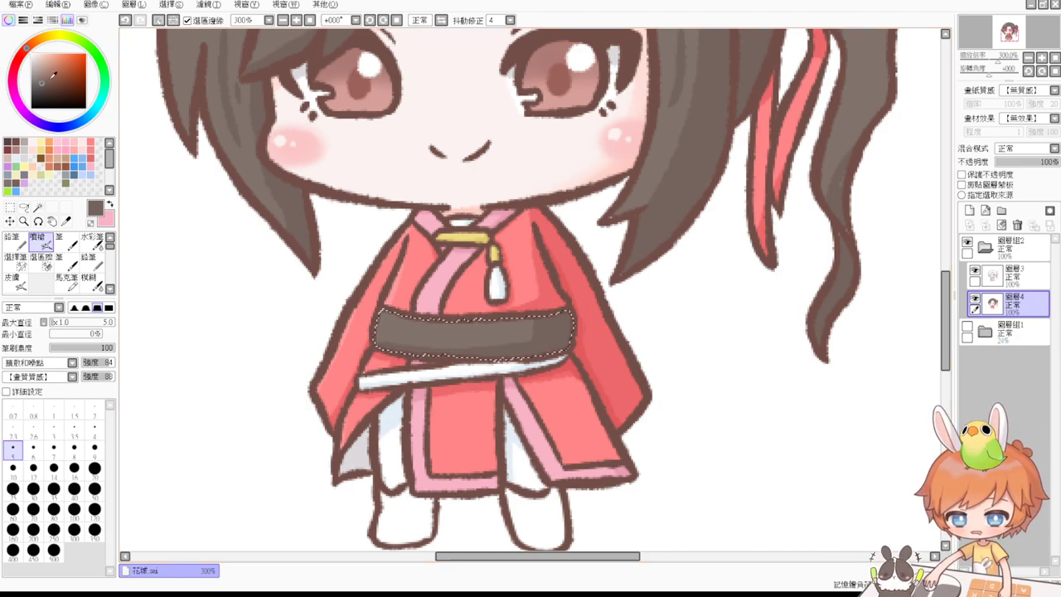
scroll(284, 85, up, 5)
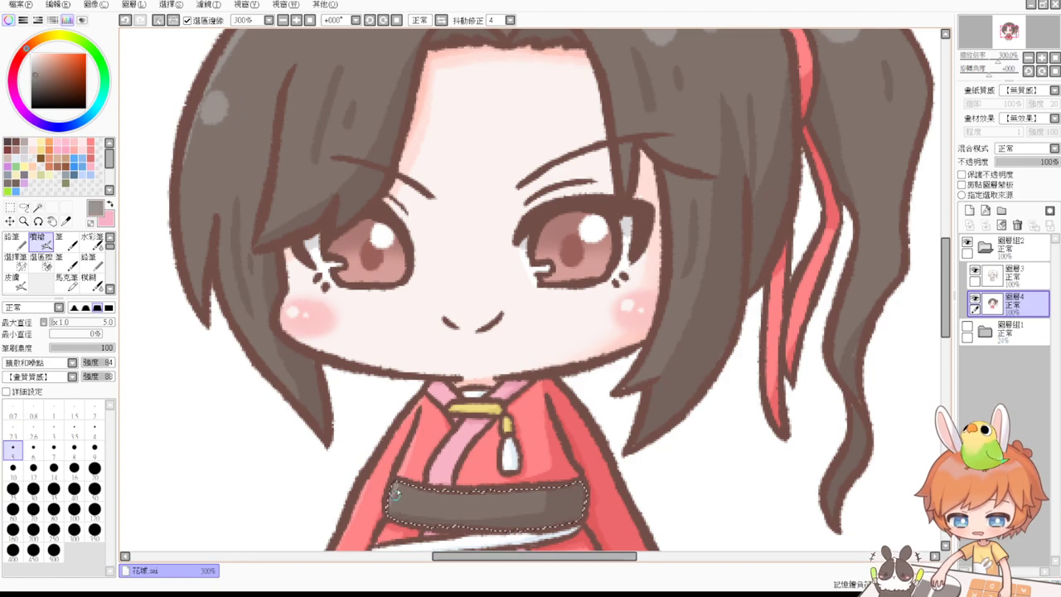
key(ctrl+d)
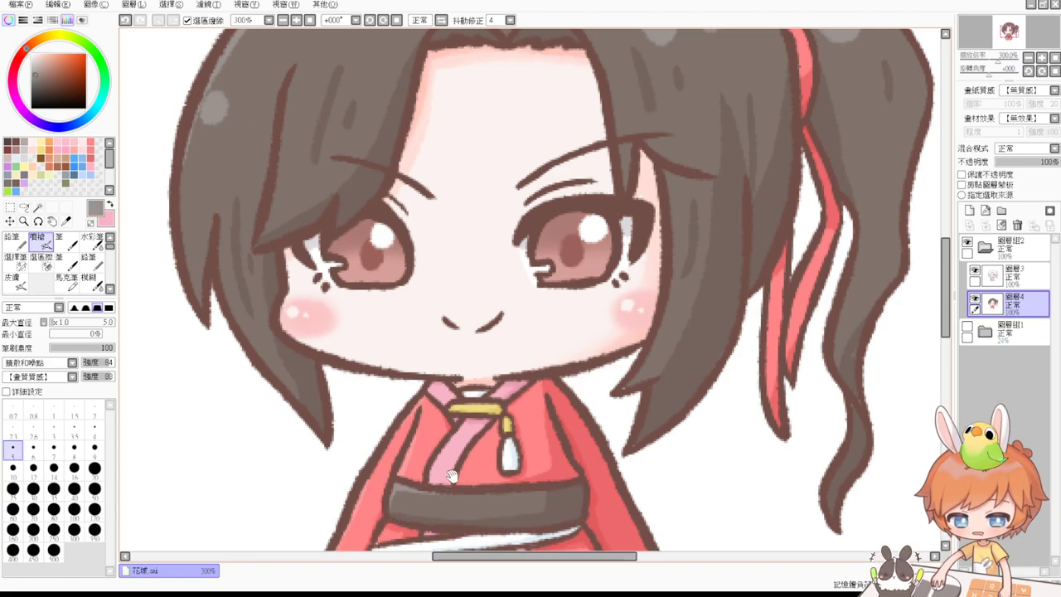
drag(452, 474, 437, 419)
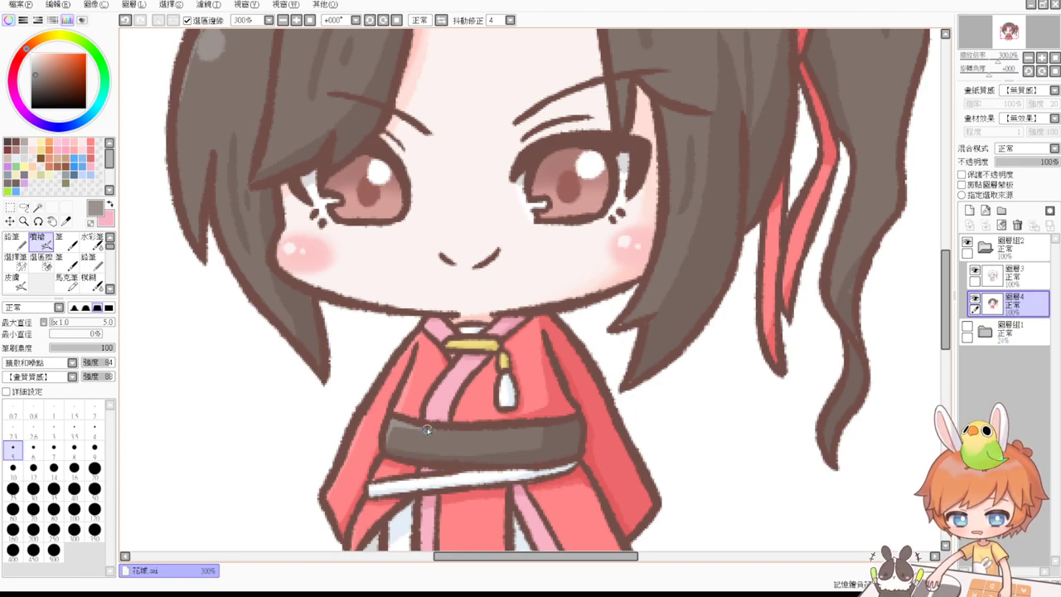
Select both boots with the magic wand.
scroll(425, 406, down, 2)
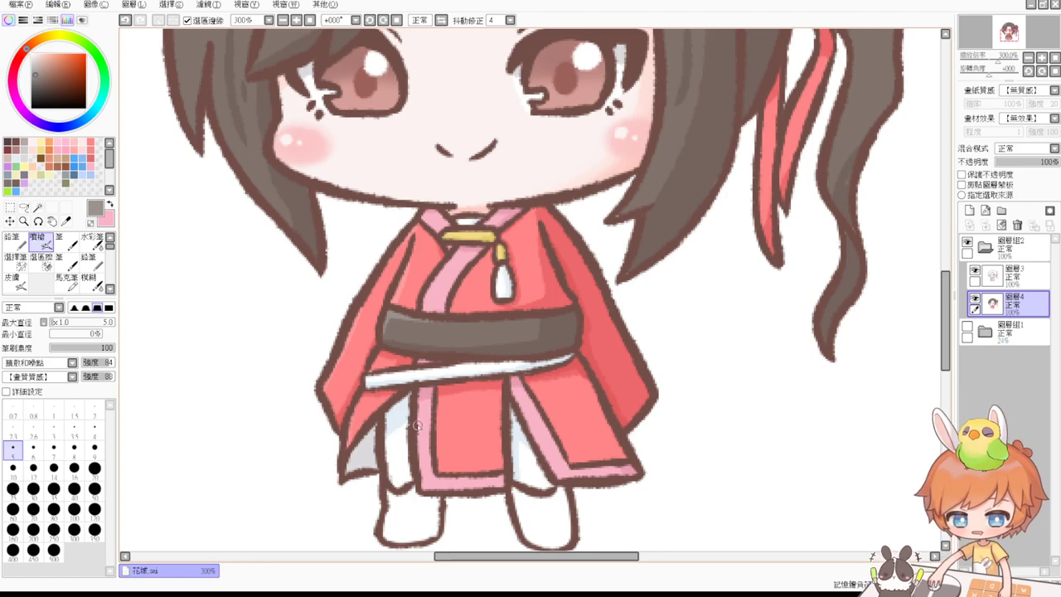
click(38, 207)
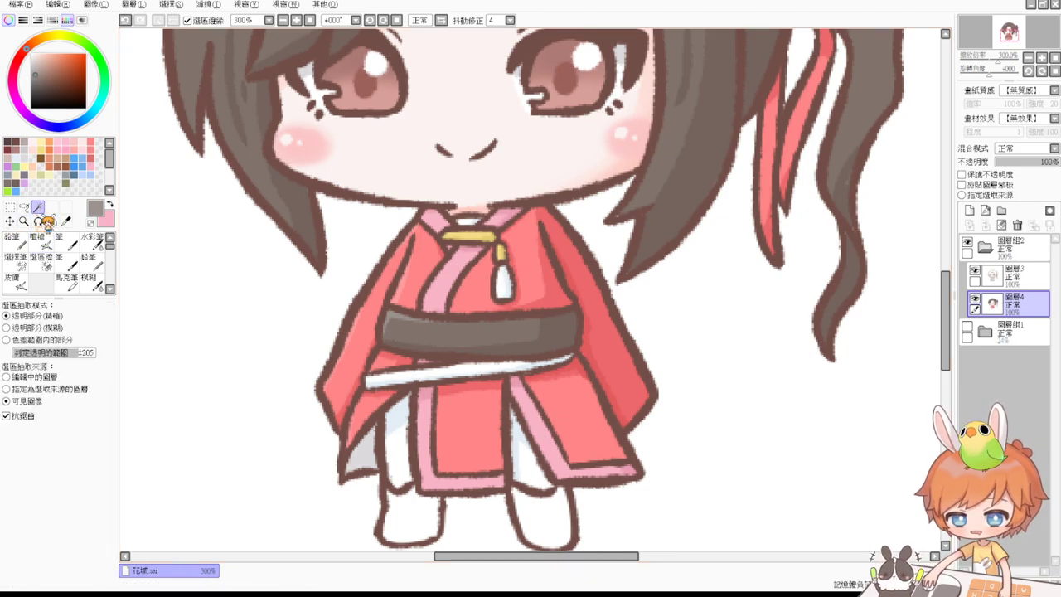
click(414, 518)
click(539, 518)
drag(497, 497, 489, 446)
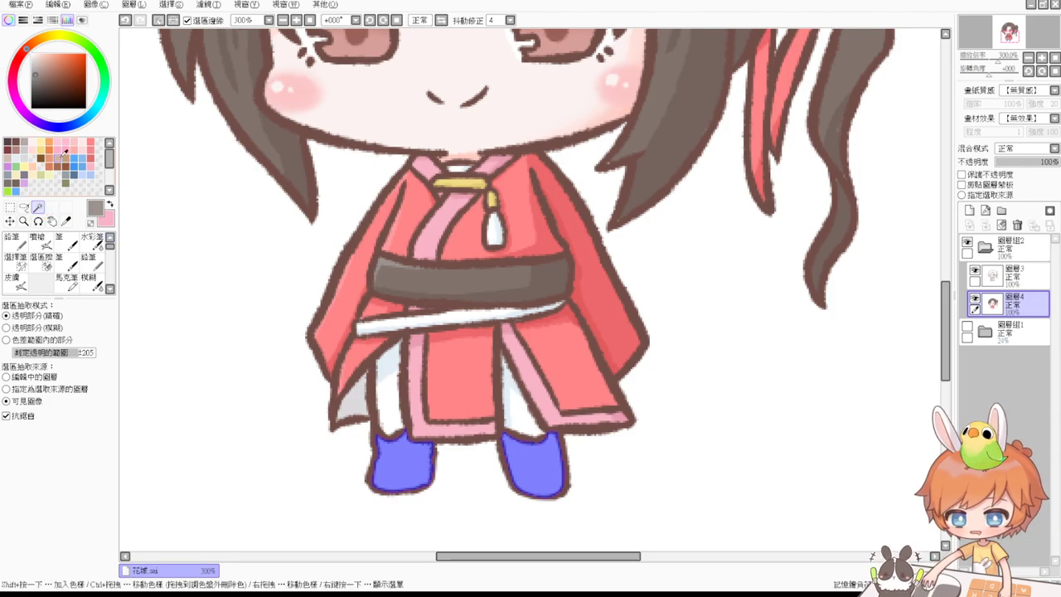
Fill the boots with grey-brown, shade them in a darker grey-brown with the 6 px airbrush, and clear the selection.
click(8, 183)
key(ctrl+f)
click(18, 185)
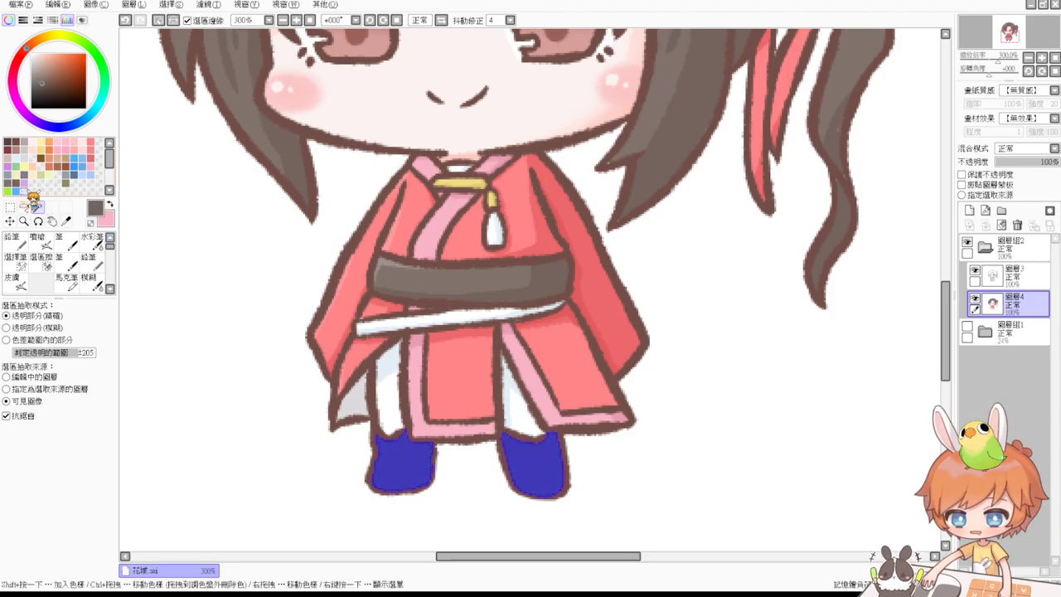
click(47, 240)
drag(602, 407, 596, 319)
key(bracketright)
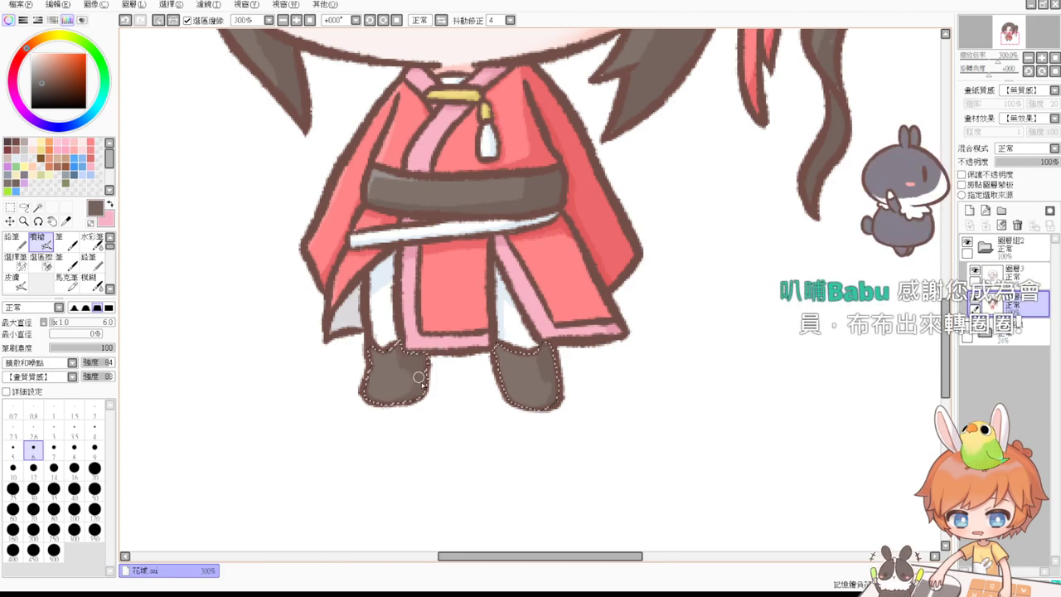
key(ctrl+d)
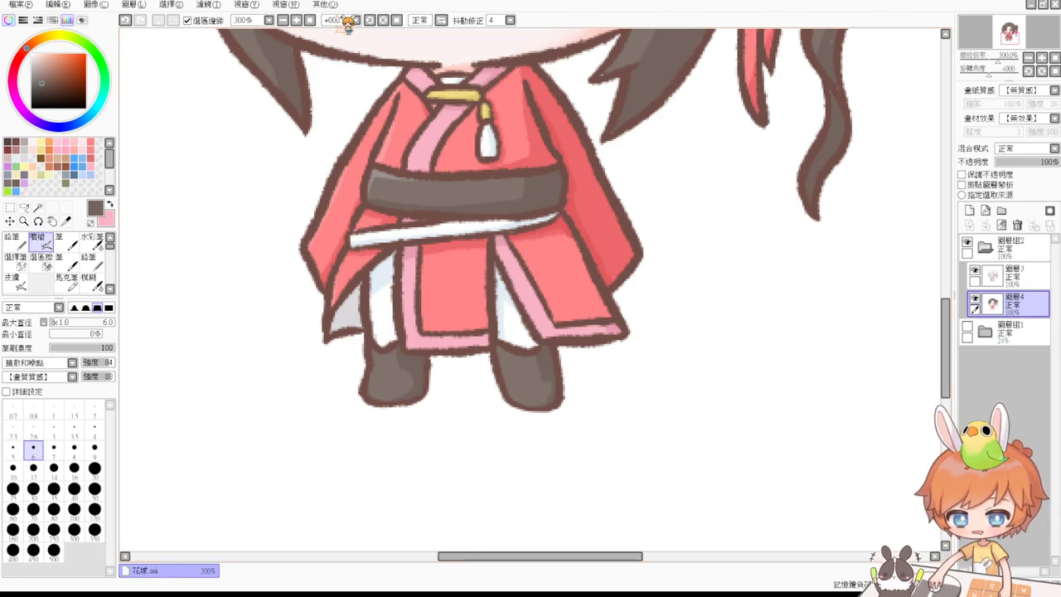
click(309, 20)
click(38, 207)
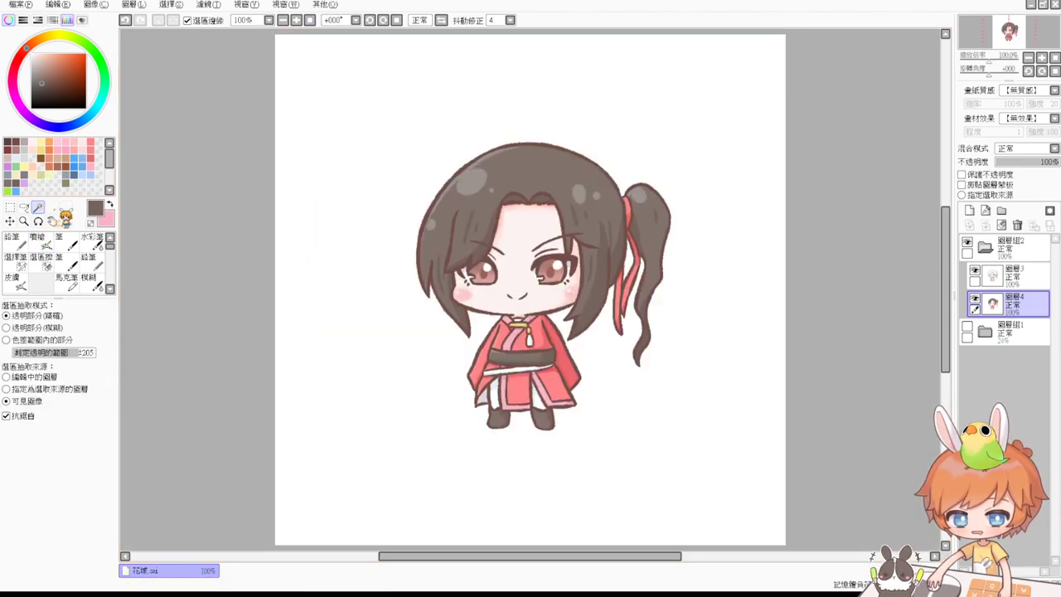
click(582, 264)
key(ctrl+d)
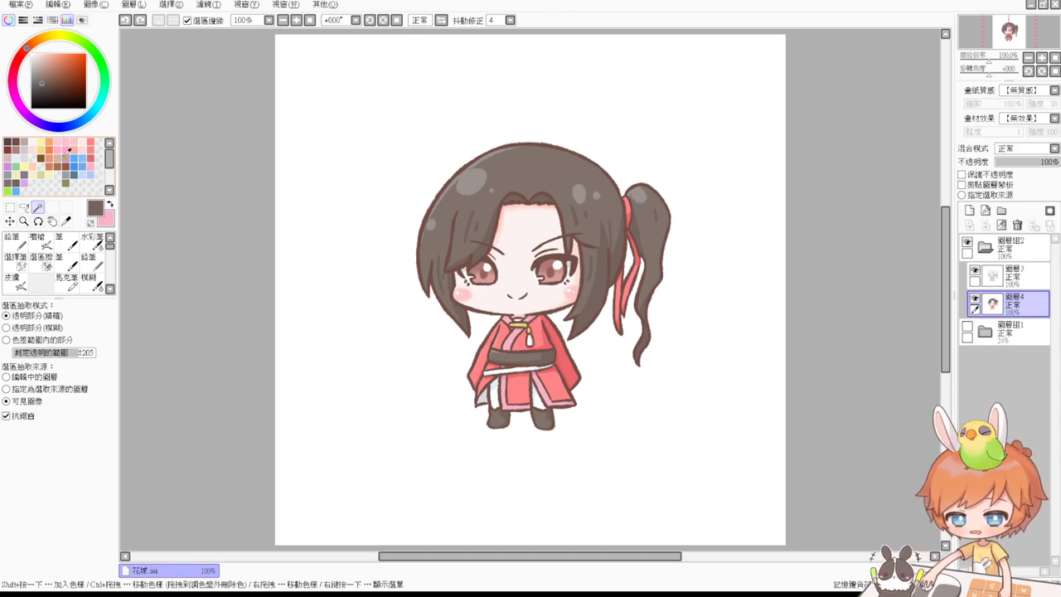
Choose a pale cream colour for the airbrush and add a new layer beneath the character's colour layer.
click(39, 168)
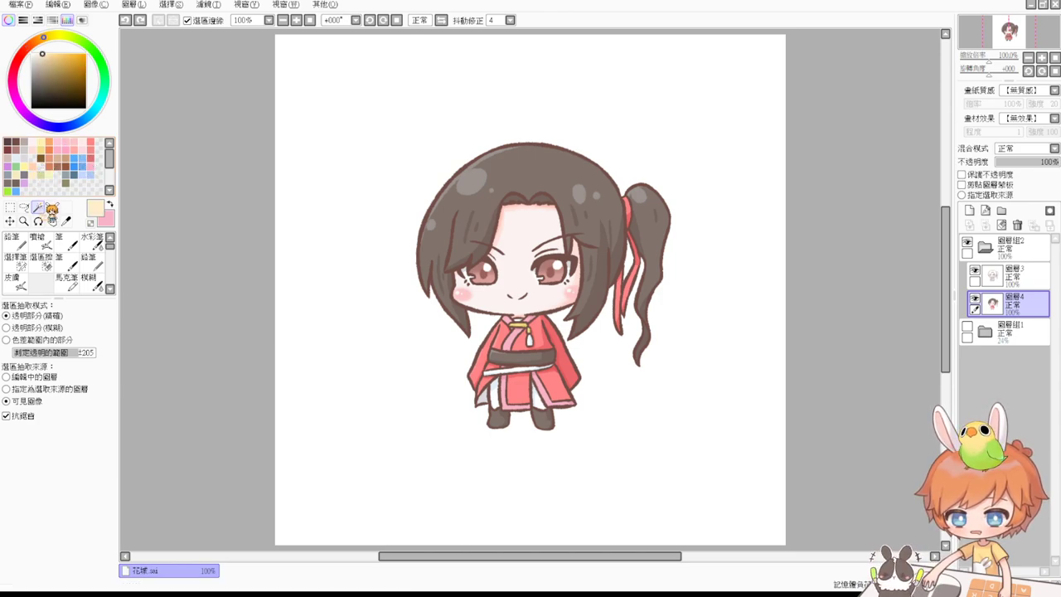
click(54, 240)
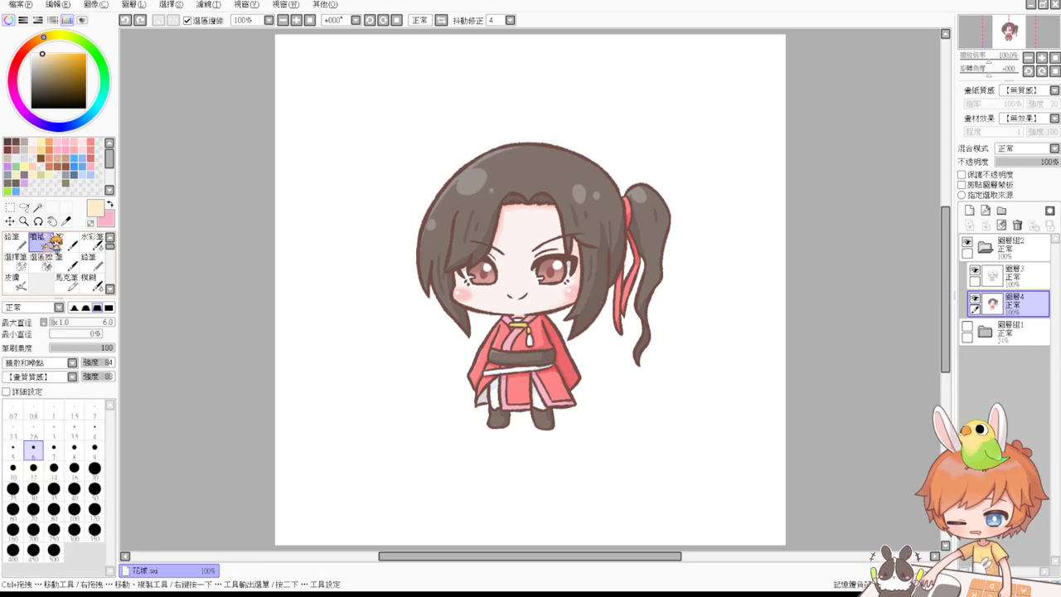
key(Page_Up)
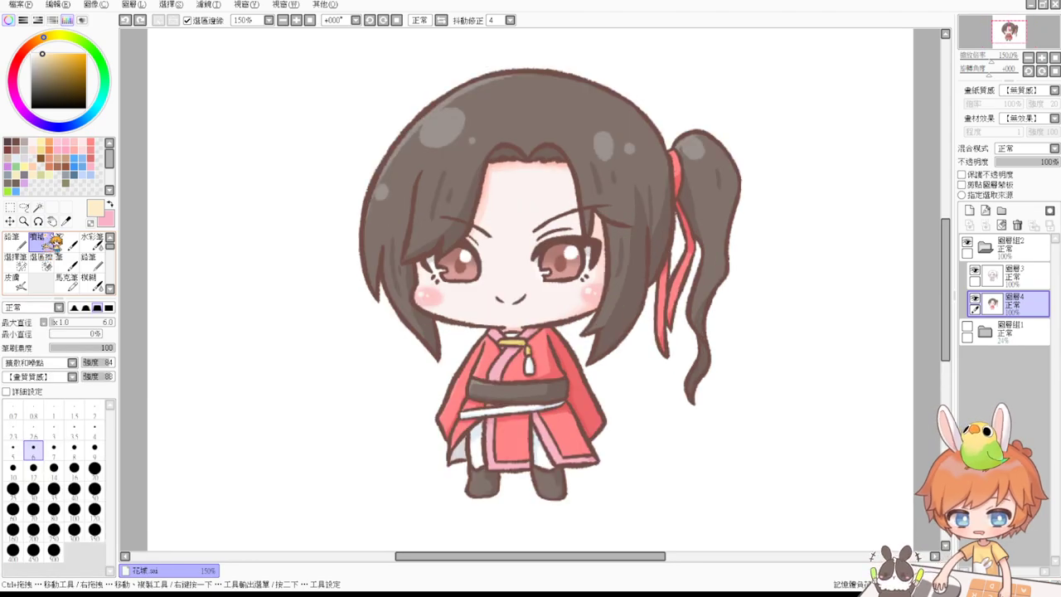
click(969, 210)
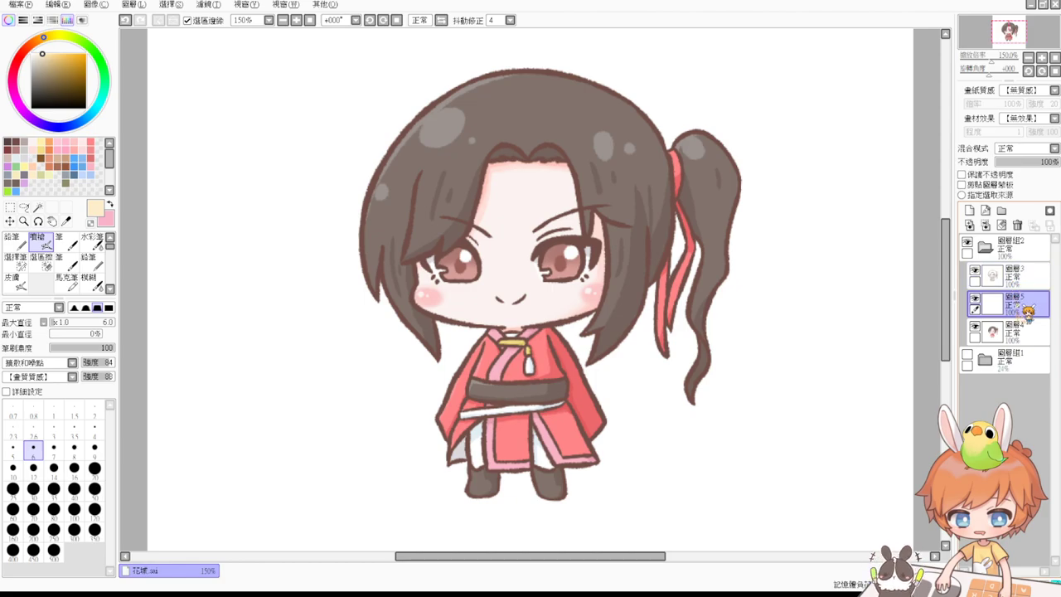
drag(1025, 307, 1033, 344)
Paint a cream outline with the 15 px airbrush around the hair's left side, the left sleeve, the robe hem and the boots.
mouse_move(366, 174)
mouse_down()
mouse_move(379, 173)
mouse_move(361, 238)
mouse_up()
key(ctrl+z)
mouse_move(406, 128)
mouse_down()
mouse_move(363, 208)
mouse_move(359, 277)
mouse_move(372, 297)
mouse_up()
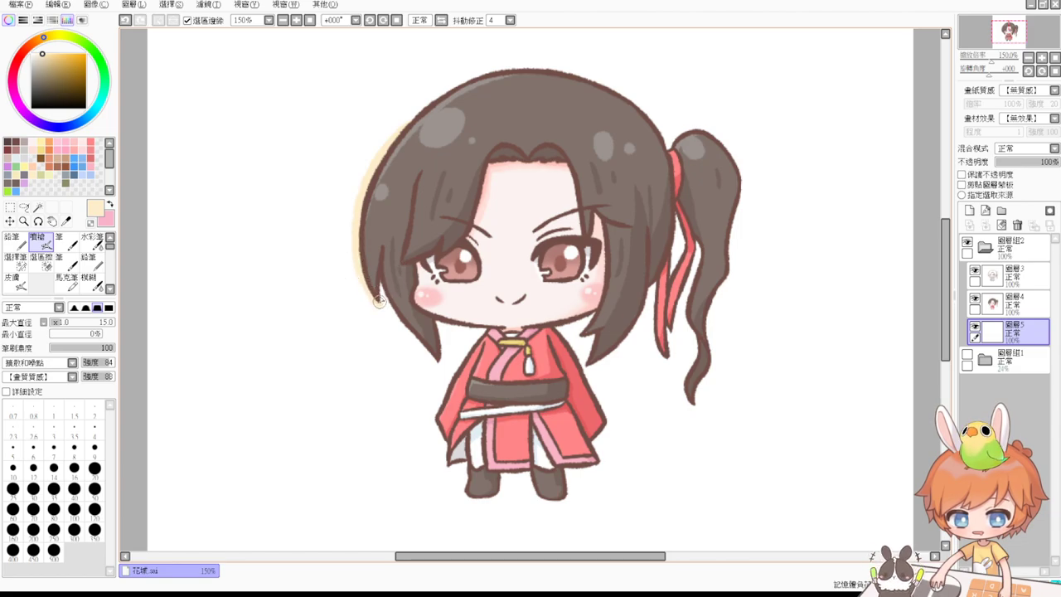
drag(380, 286, 439, 363)
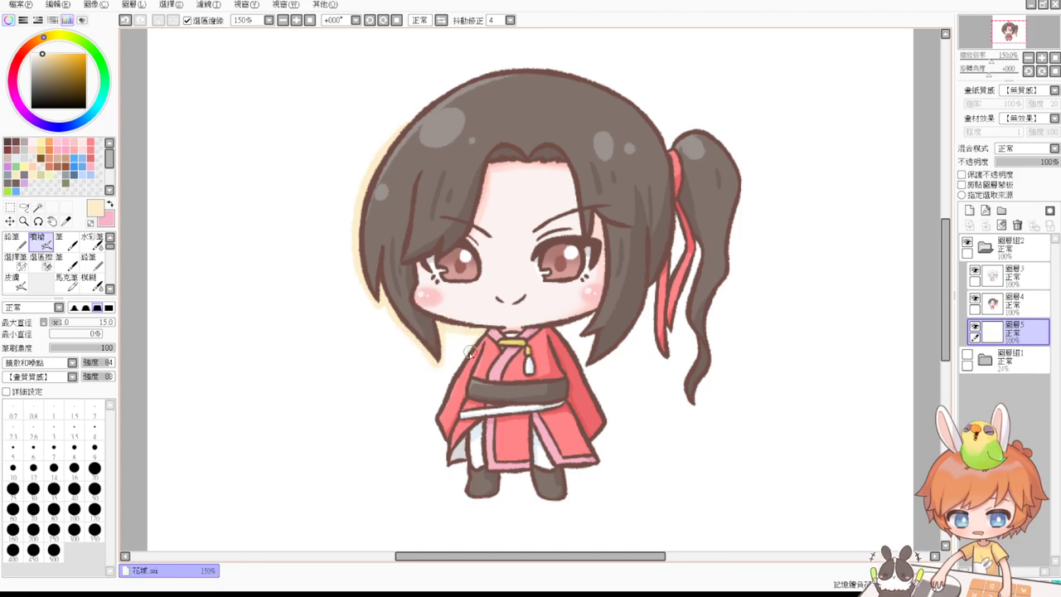
mouse_move(446, 387)
mouse_down()
mouse_move(435, 421)
mouse_move(449, 470)
mouse_move(475, 464)
mouse_move(445, 442)
mouse_move(467, 448)
mouse_move(466, 493)
mouse_move(498, 495)
mouse_move(510, 463)
mouse_move(502, 473)
mouse_move(537, 471)
mouse_move(536, 491)
mouse_move(562, 500)
mouse_move(568, 460)
mouse_move(565, 468)
mouse_move(590, 441)
mouse_up()
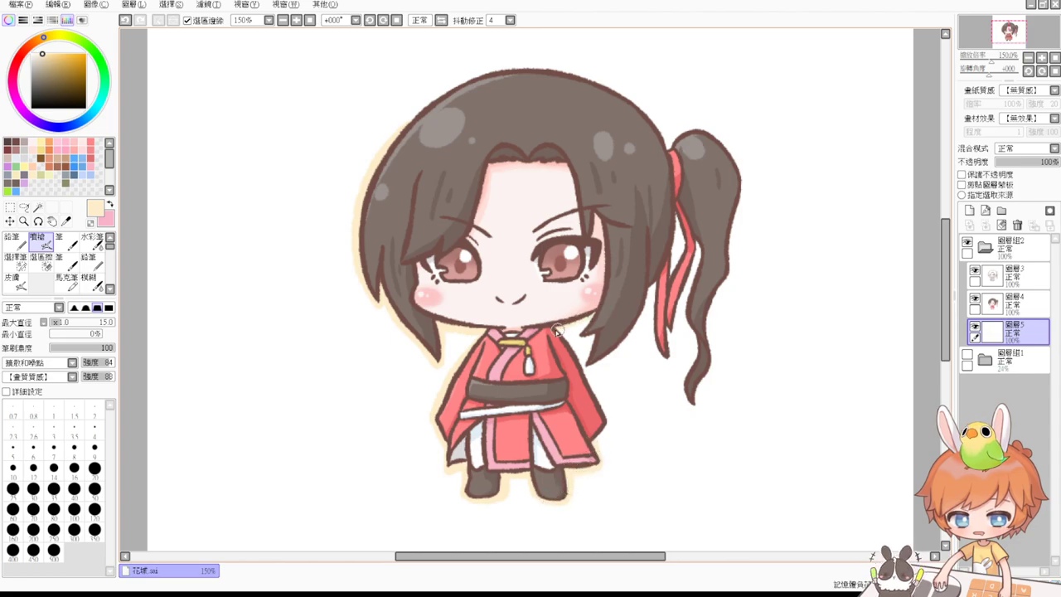
Continue the cream outline along the robe's right side, the hair ribbon and all around the ponytail.
mouse_move(561, 333)
mouse_down()
mouse_move(606, 420)
mouse_move(589, 430)
mouse_up()
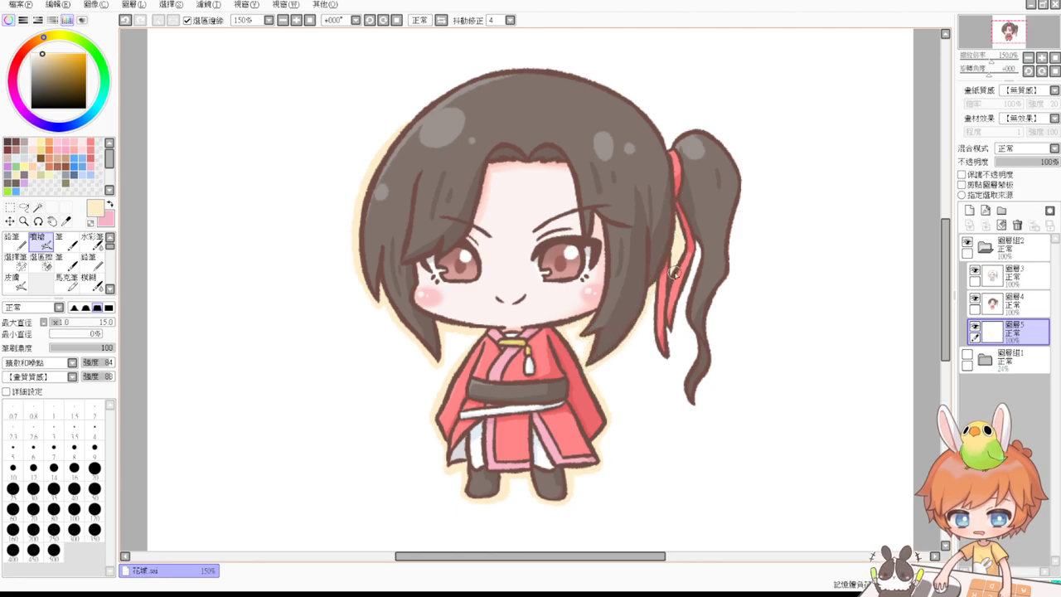
mouse_move(652, 293)
mouse_down()
mouse_move(653, 330)
mouse_move(669, 357)
mouse_move(698, 254)
mouse_move(686, 304)
mouse_move(697, 350)
mouse_move(682, 392)
mouse_move(693, 408)
mouse_move(700, 393)
mouse_up()
mouse_move(677, 145)
mouse_down()
mouse_move(725, 145)
mouse_move(743, 186)
mouse_move(725, 294)
mouse_move(731, 232)
mouse_move(728, 268)
mouse_up()
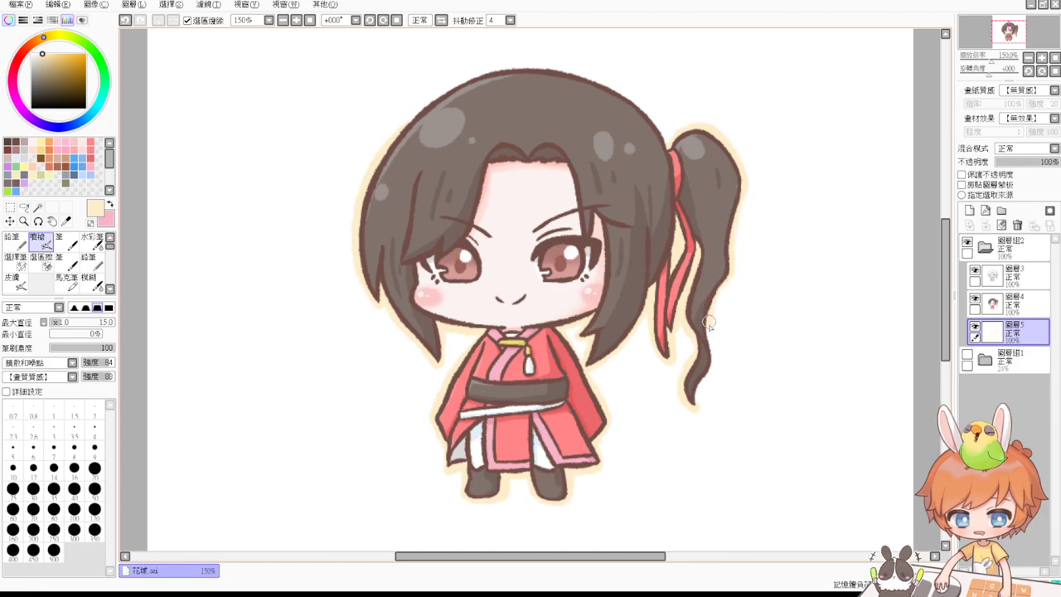
mouse_move(709, 332)
mouse_down()
mouse_move(713, 366)
mouse_move(697, 394)
mouse_up()
Complete the cream outline over the top of the head as far as the ponytail.
scroll(693, 351, up, 3)
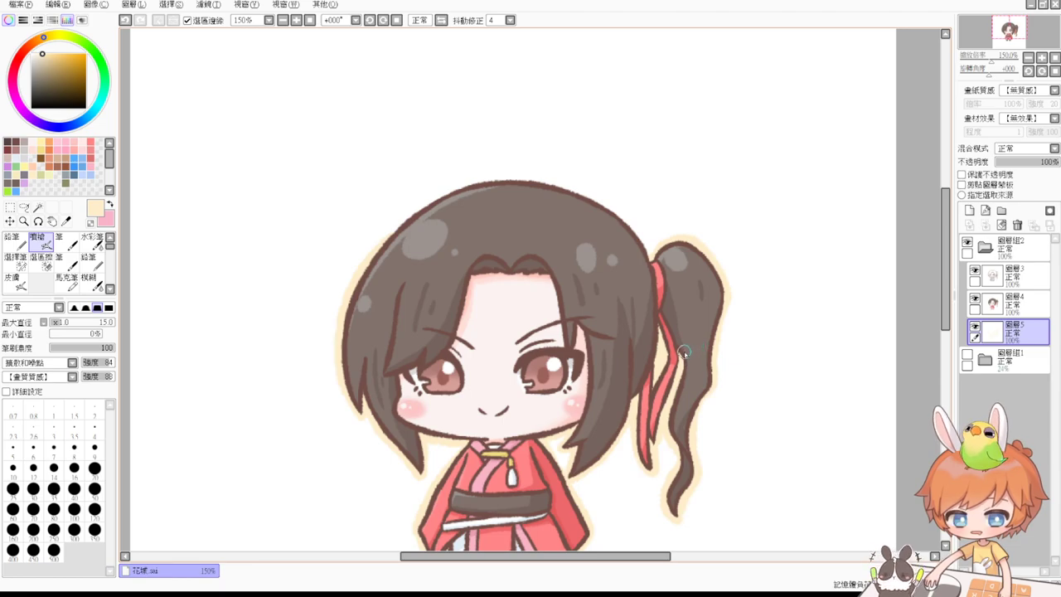
mouse_move(381, 248)
mouse_down()
mouse_move(431, 199)
mouse_move(476, 182)
mouse_move(531, 181)
mouse_move(603, 207)
mouse_move(538, 184)
mouse_move(604, 202)
mouse_up()
key(ctrl+z)
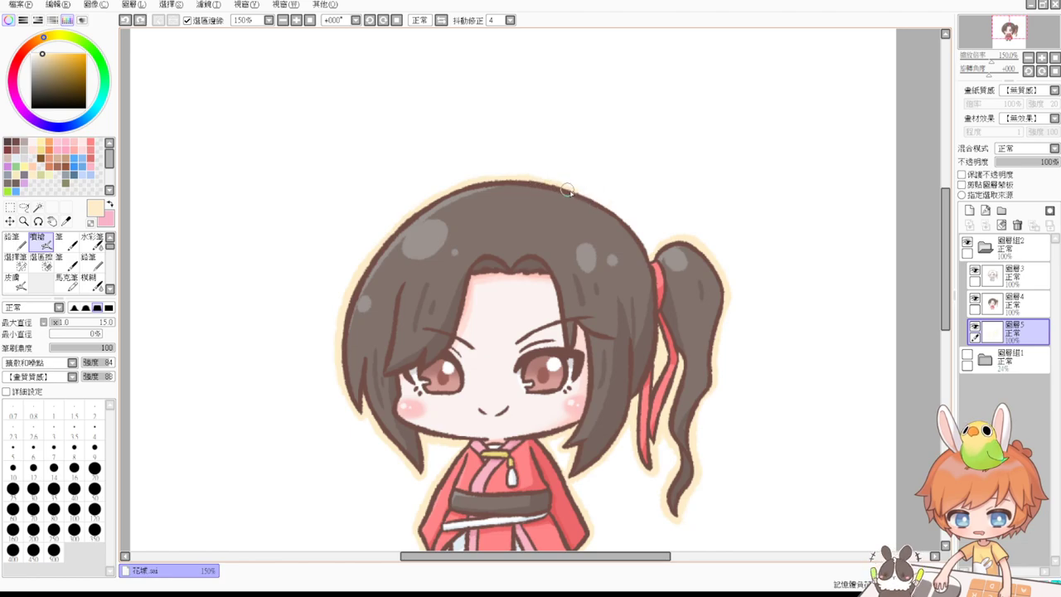
drag(634, 230, 650, 263)
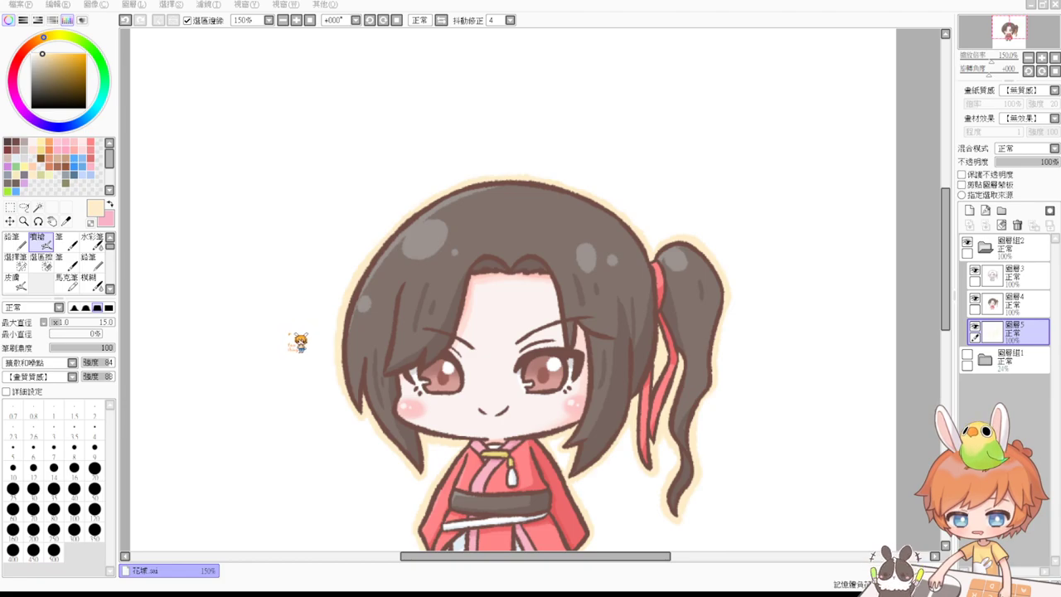
Save the drawing as the Photoshop file 花城.psd.
click(480, 290)
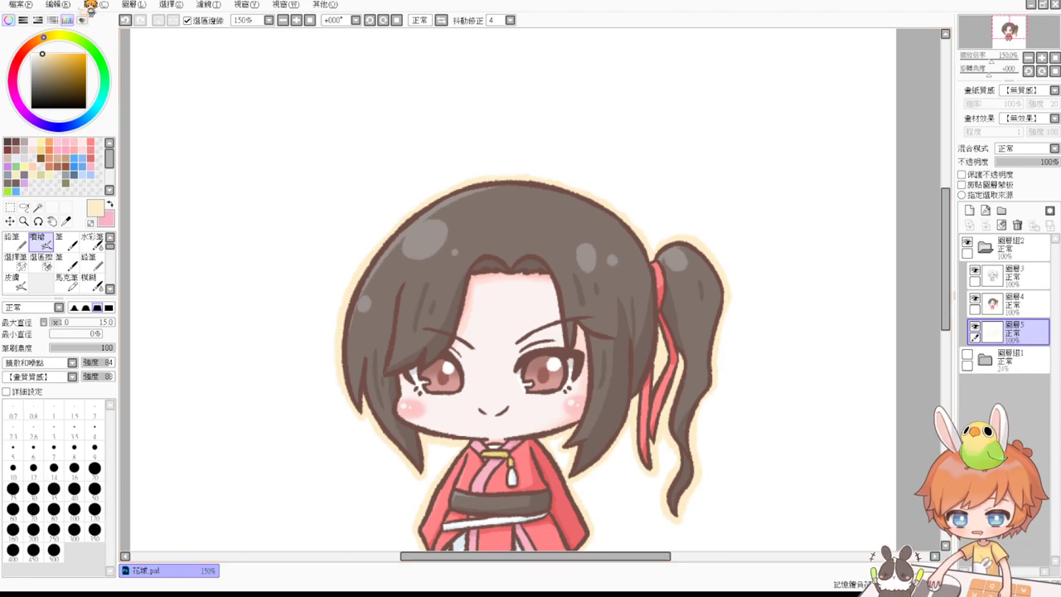